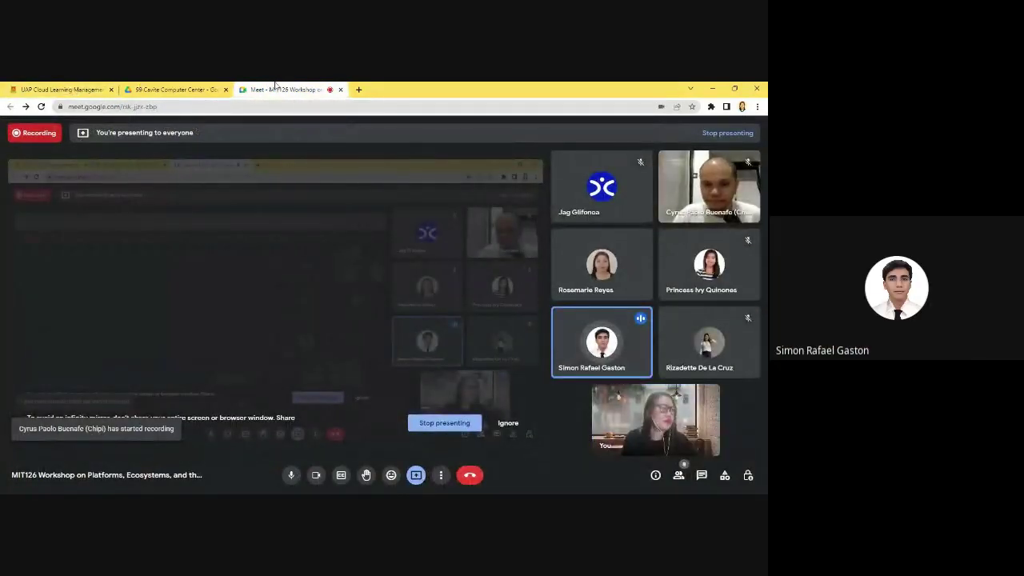
Step: Turn off the camera in the Google Meet call
left_click(77, 87)
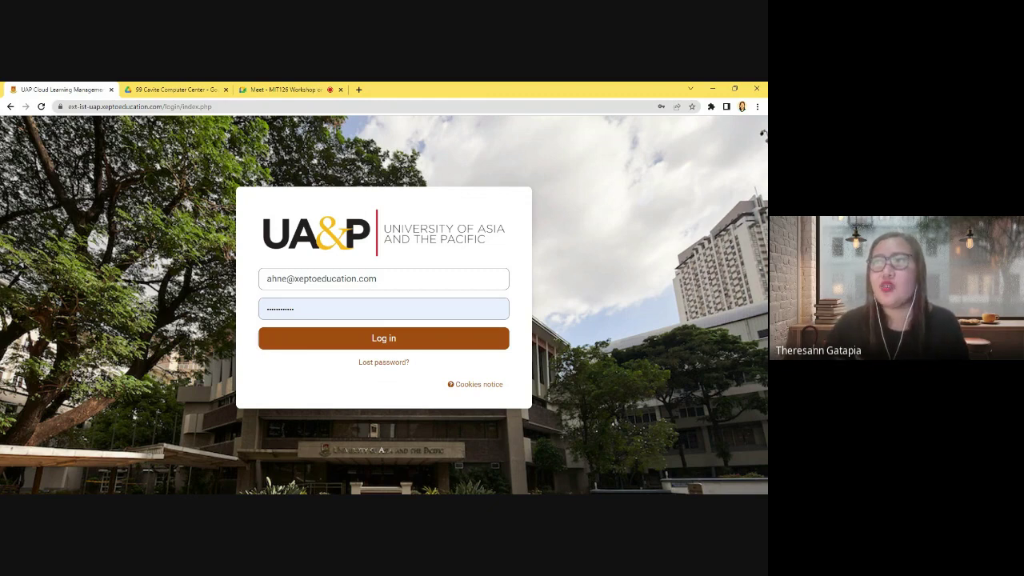
left_click(276, 89)
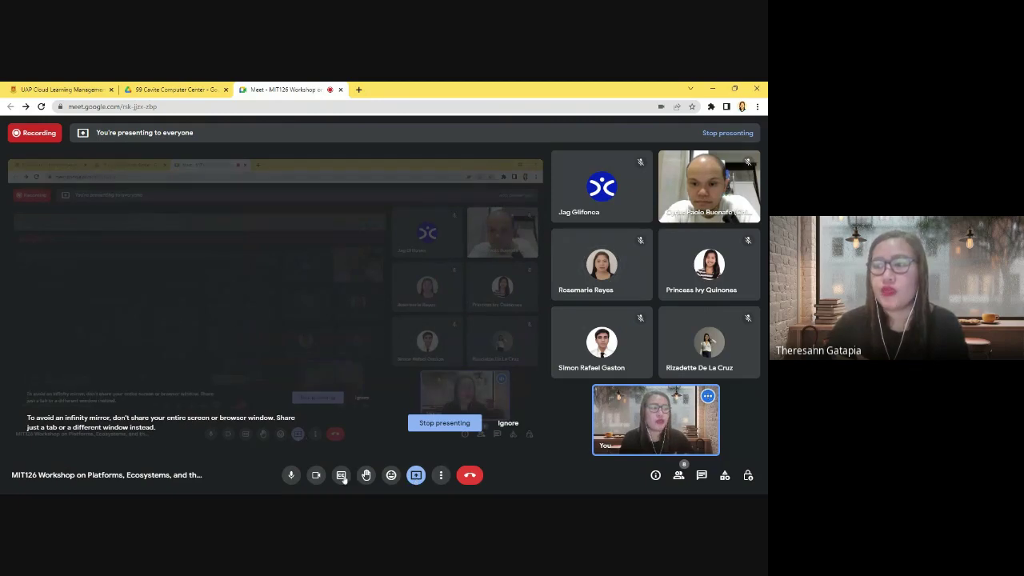
left_click(316, 475)
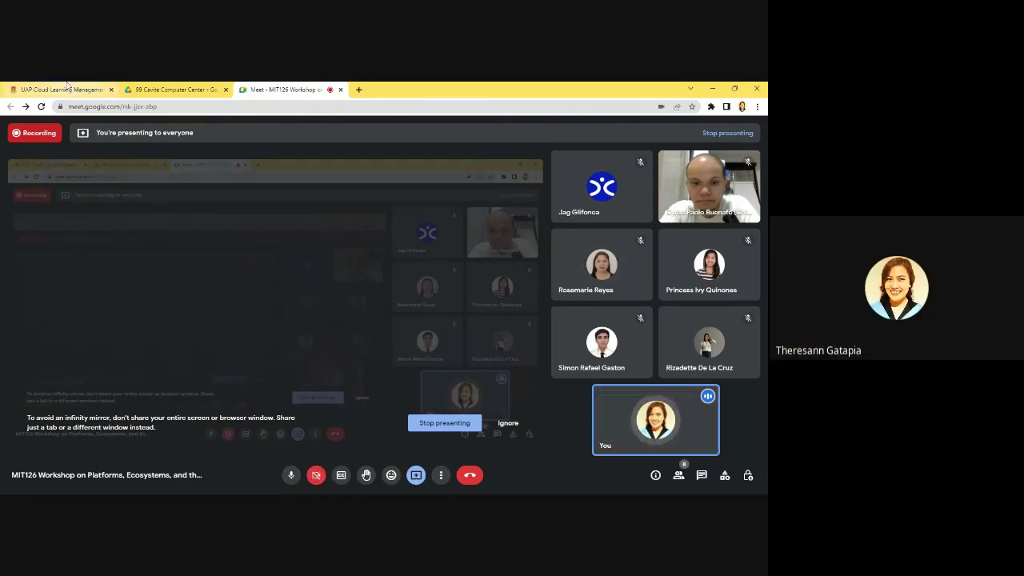
Step: Switch to the UAP Cloud Learning Management site and log in with the prefilled account credentials
left_click(68, 87)
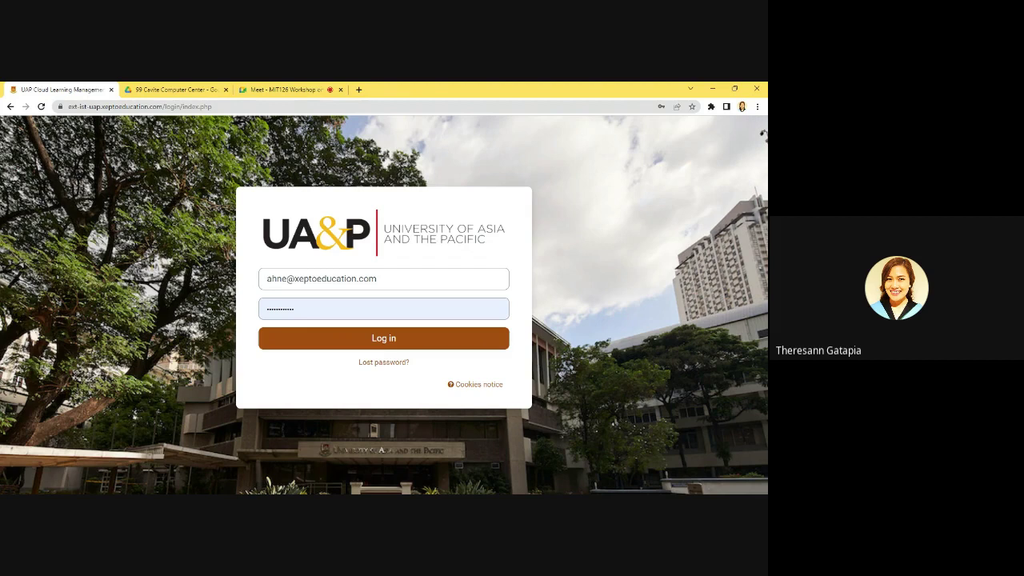
left_click(396, 342)
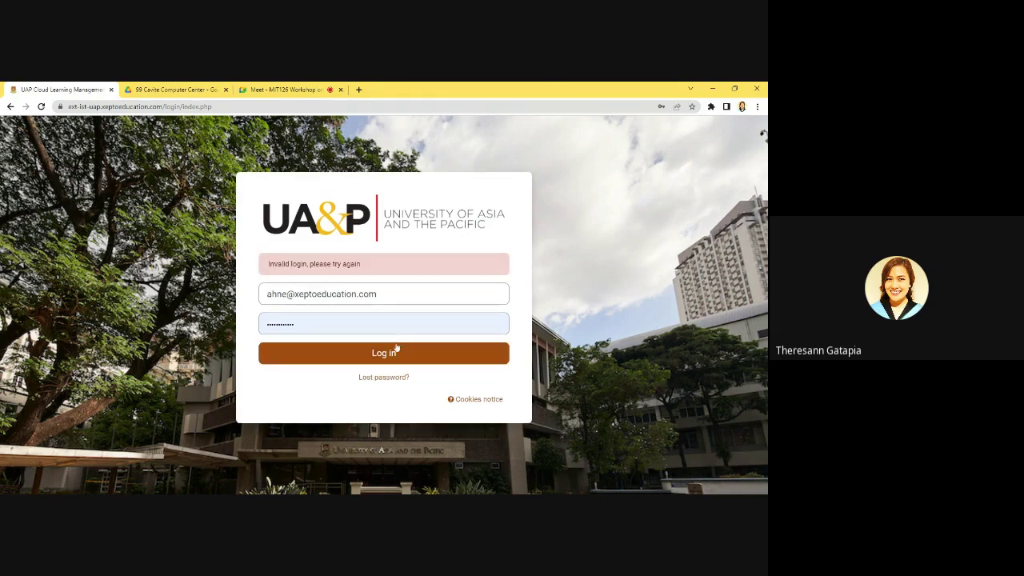
left_click(393, 352)
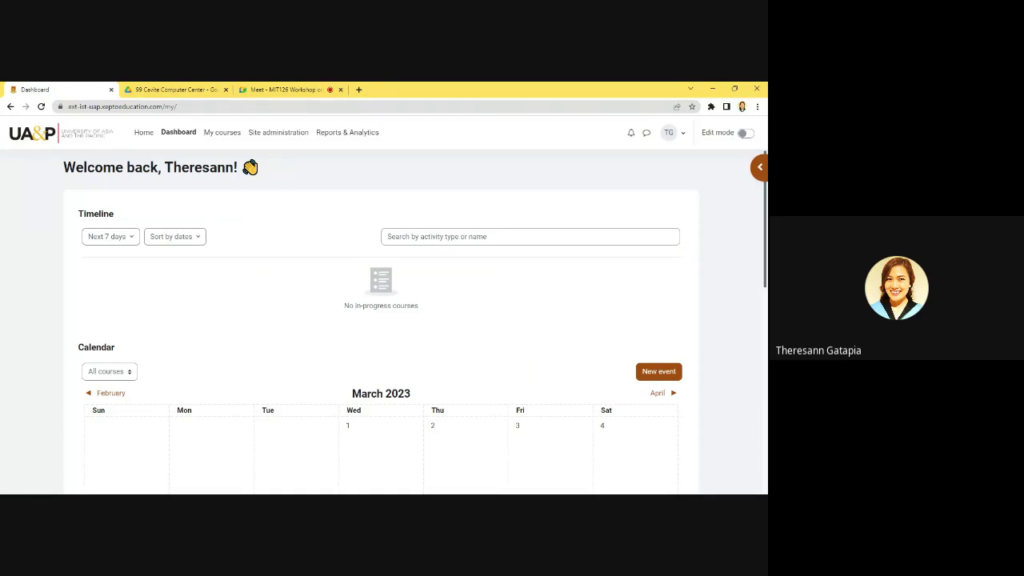
Step: Detach the Google Meet tab from the browser window that shows the learning management dashboard
left_click(270, 91)
left_click_drag(270, 92, 276, 132)
Step: Review the dashboard's timeline and March 2023 calendar, including the form for a new event, without saving anything
scroll(135, 300, "down", 6)
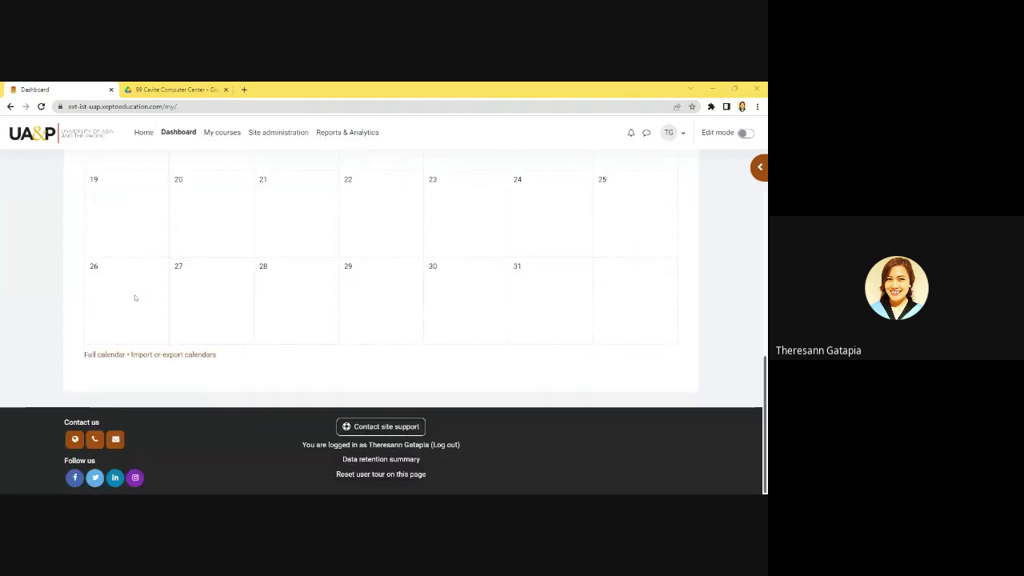
scroll(134, 297, "up", 4)
scroll(136, 297, "up", 2)
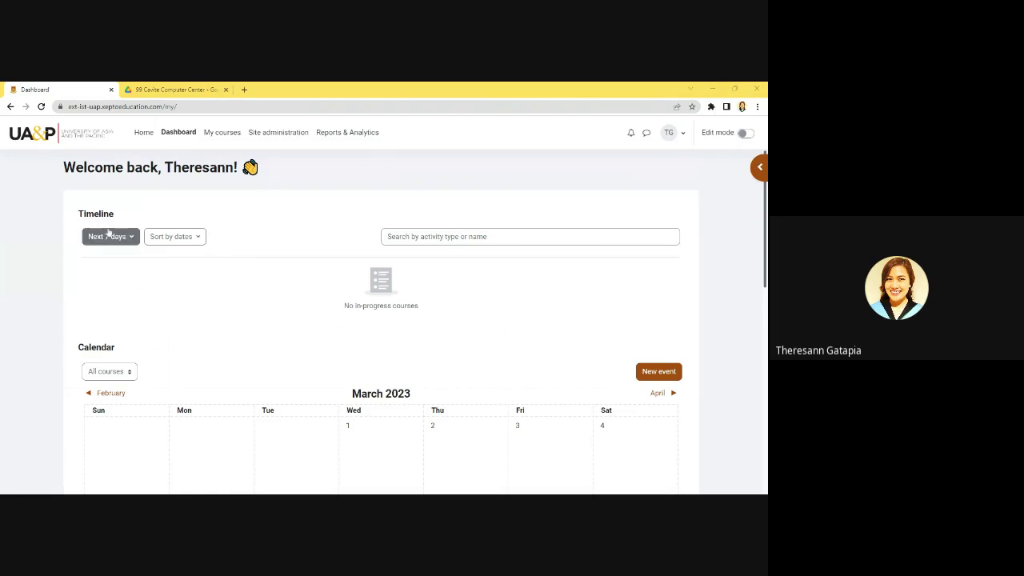
scroll(320, 264, "down", 3)
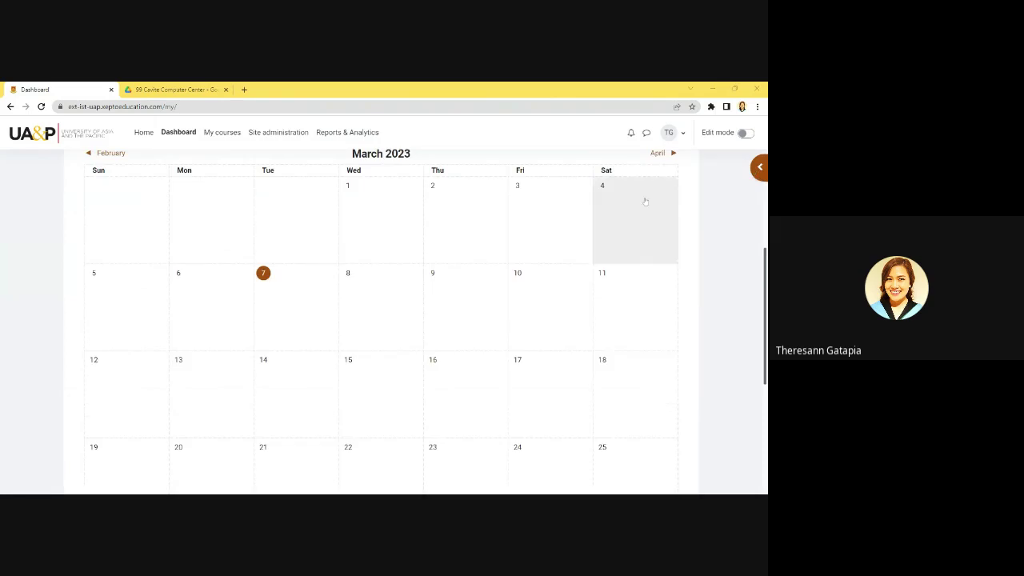
scroll(648, 200, "up", 1)
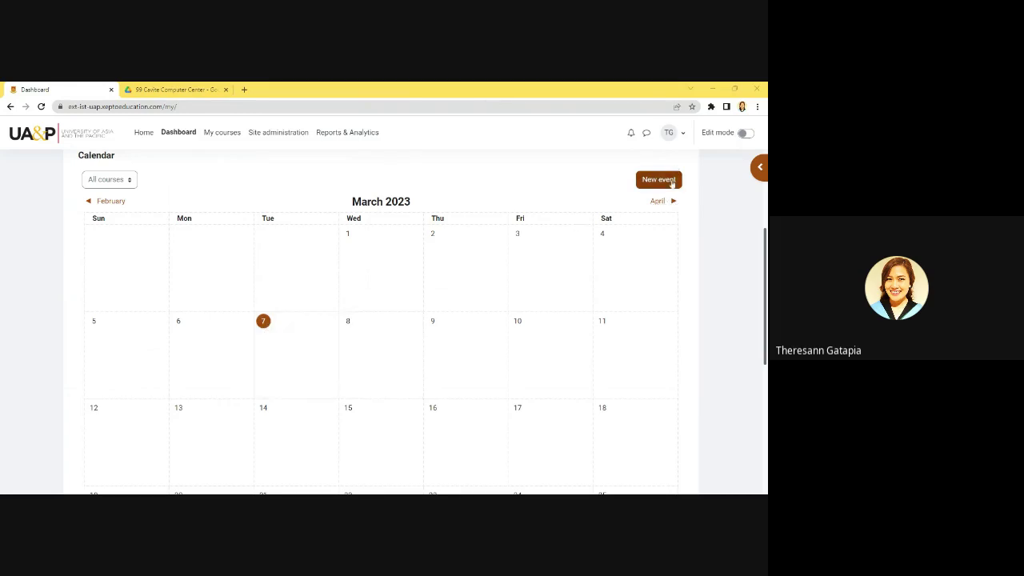
left_click(670, 179)
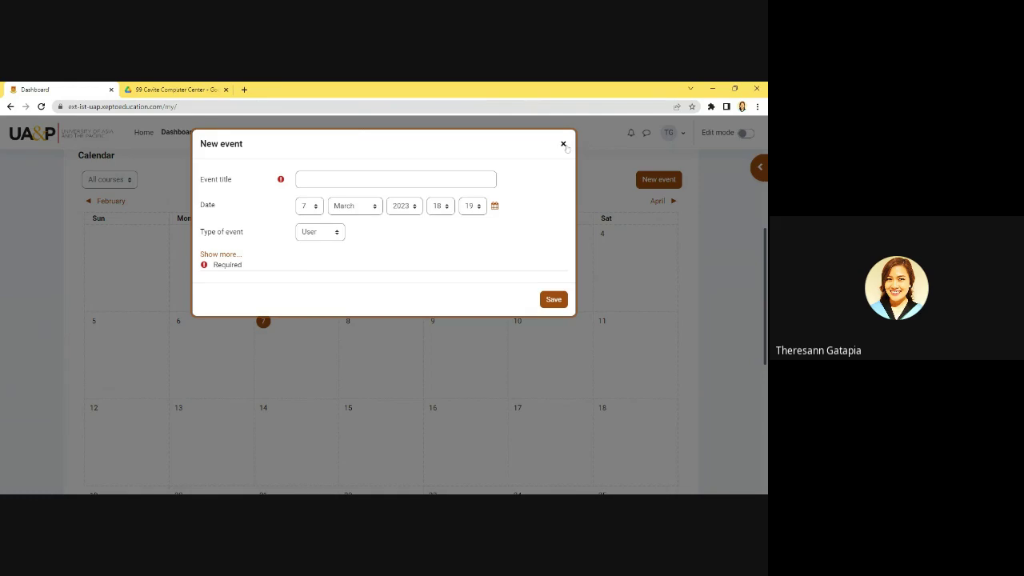
left_click(564, 144)
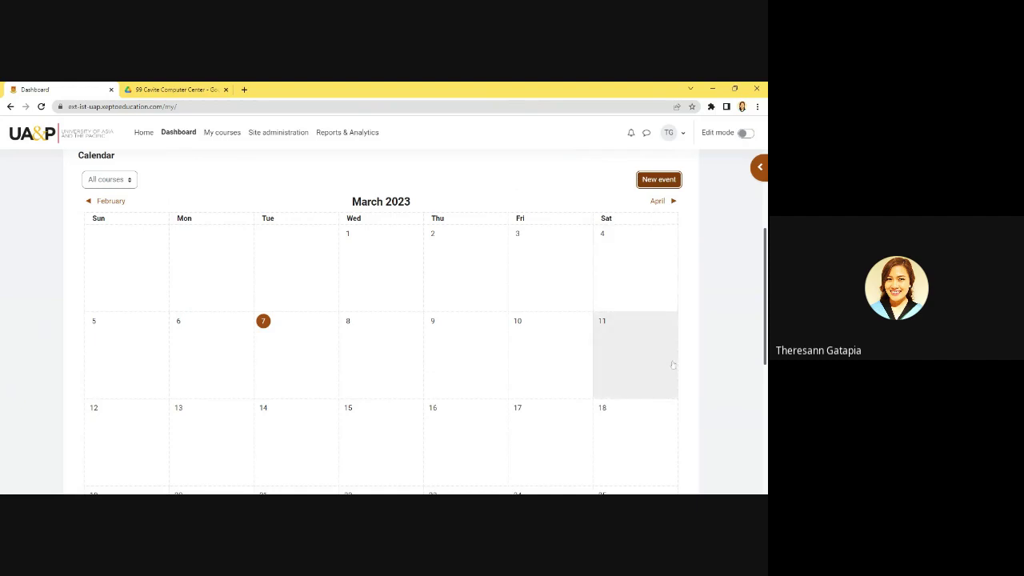
scroll(672, 365, "up", 3)
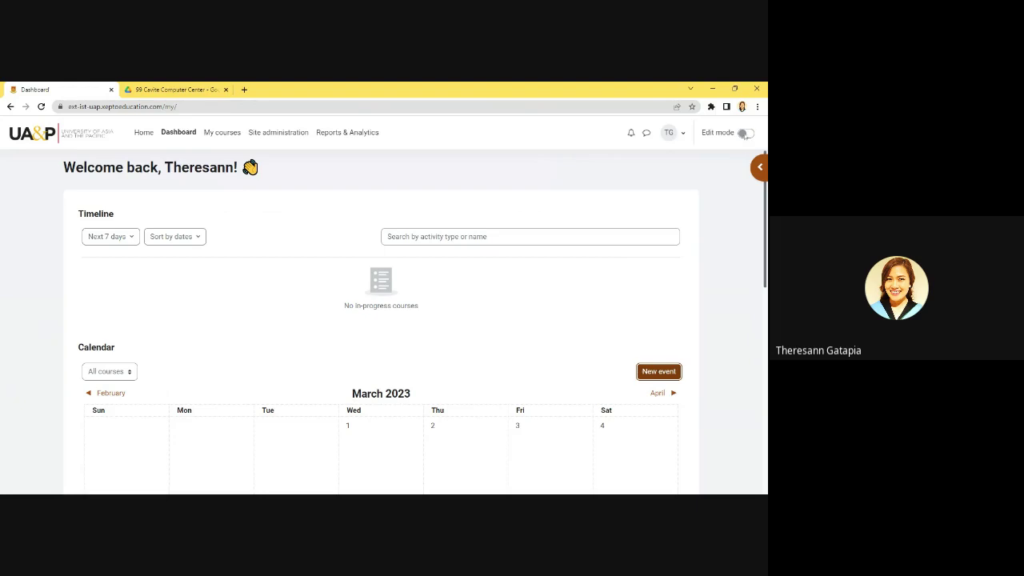
Step: Enable edit mode on the dashboard and look through the list of blocks that can be added to the main area
left_click(744, 132)
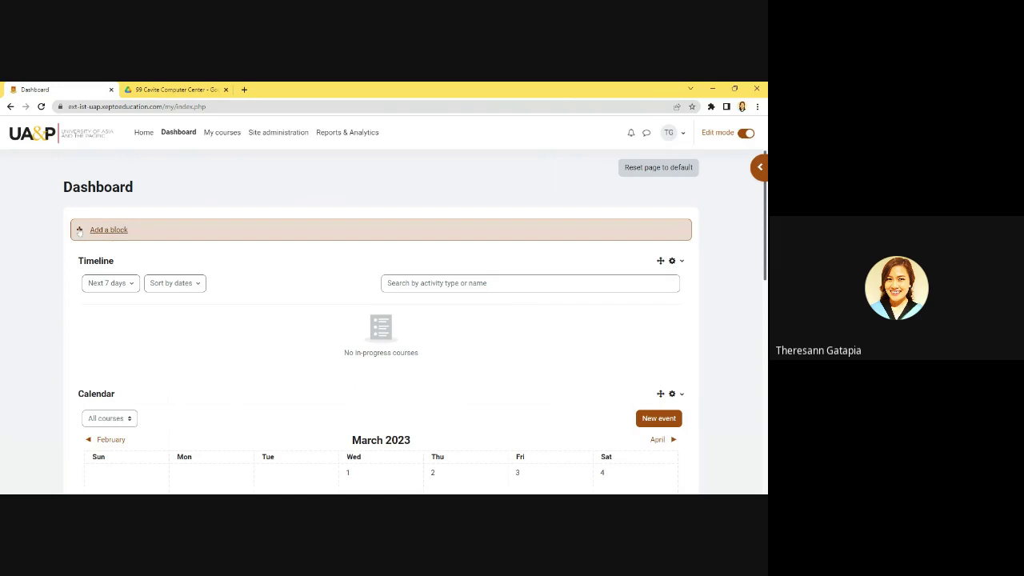
left_click(79, 231)
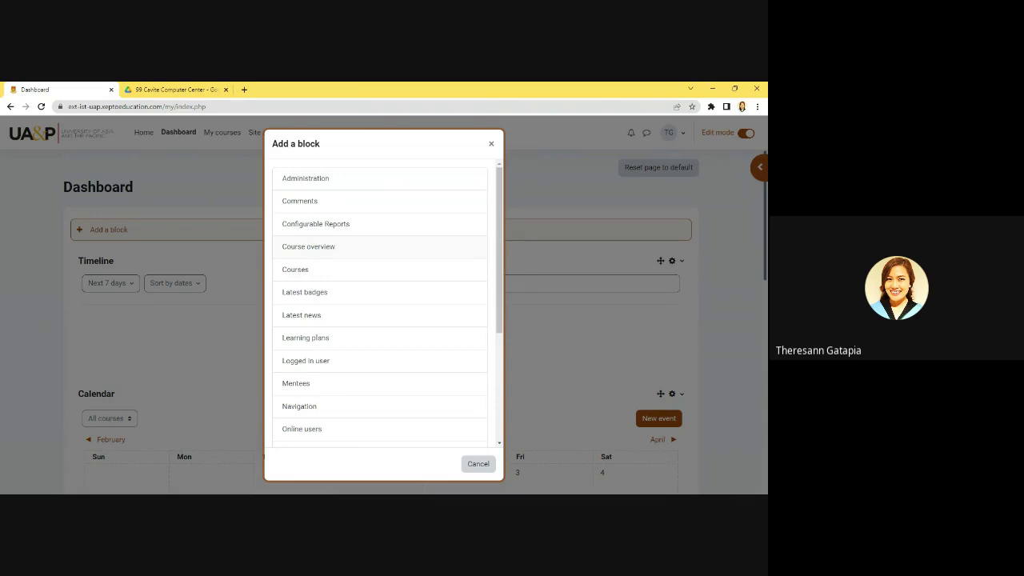
left_click_drag(498, 255, 515, 368)
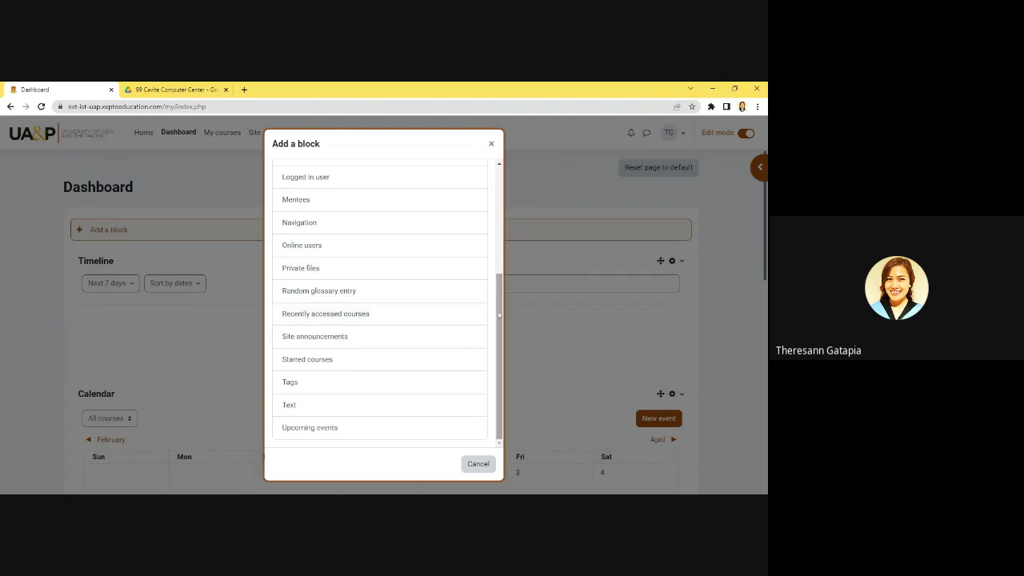
left_click_drag(498, 359, 520, 209)
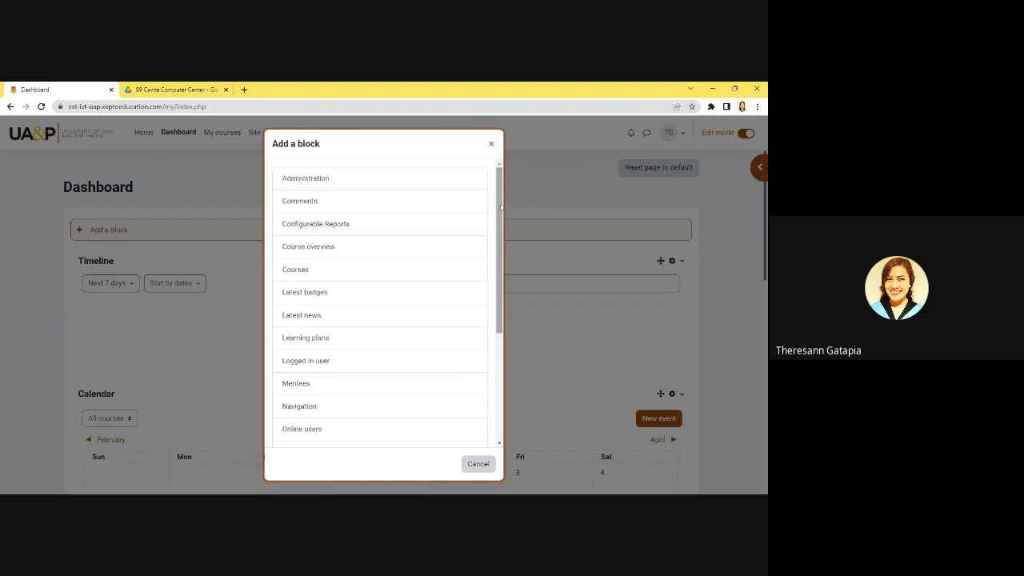
left_click(492, 144)
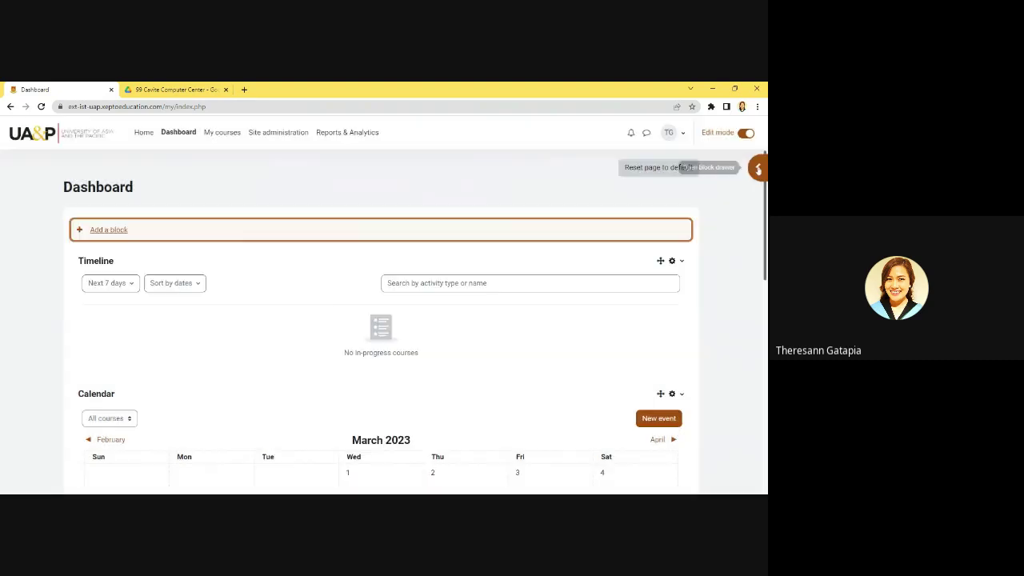
Step: Inspect the dashboard's block drawer and its list of addable blocks, close the drawer and turn edit mode off
left_click(759, 168)
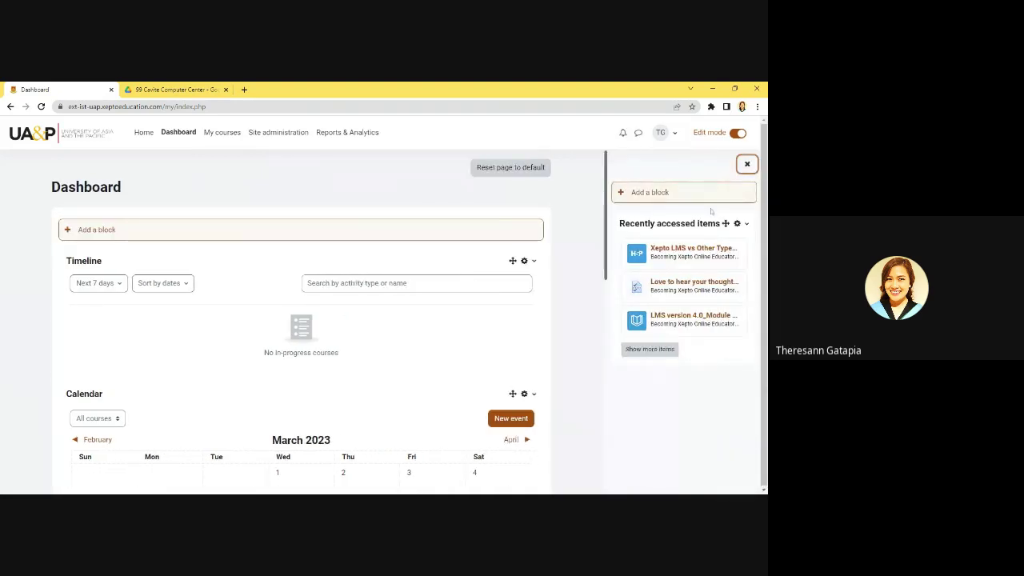
left_click(650, 192)
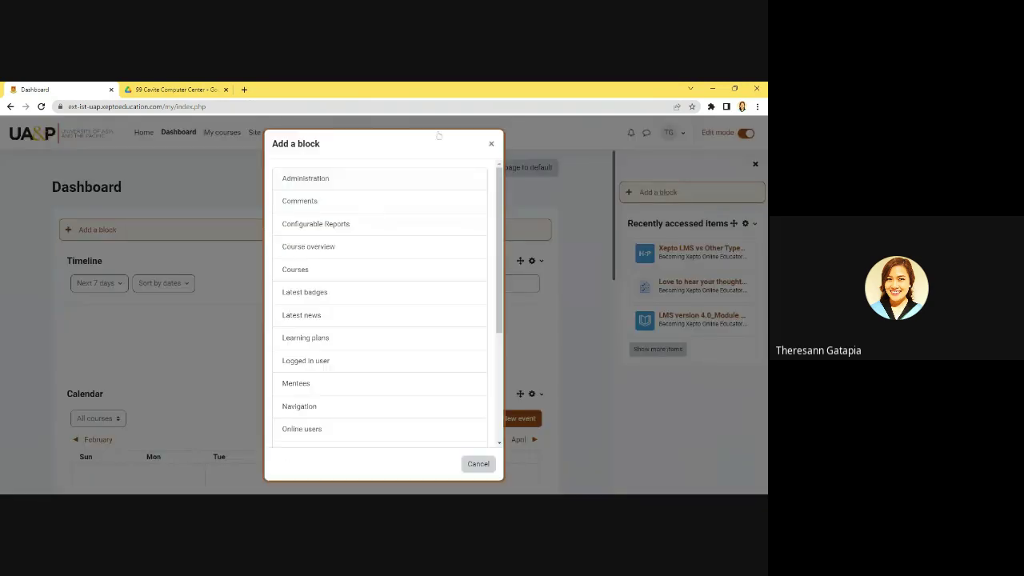
left_click(491, 144)
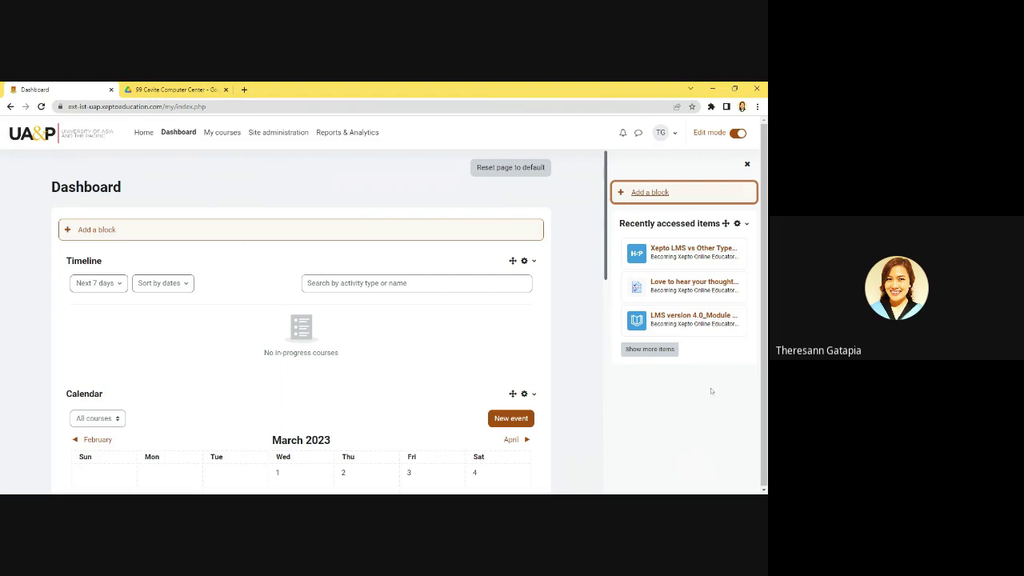
left_click(747, 165)
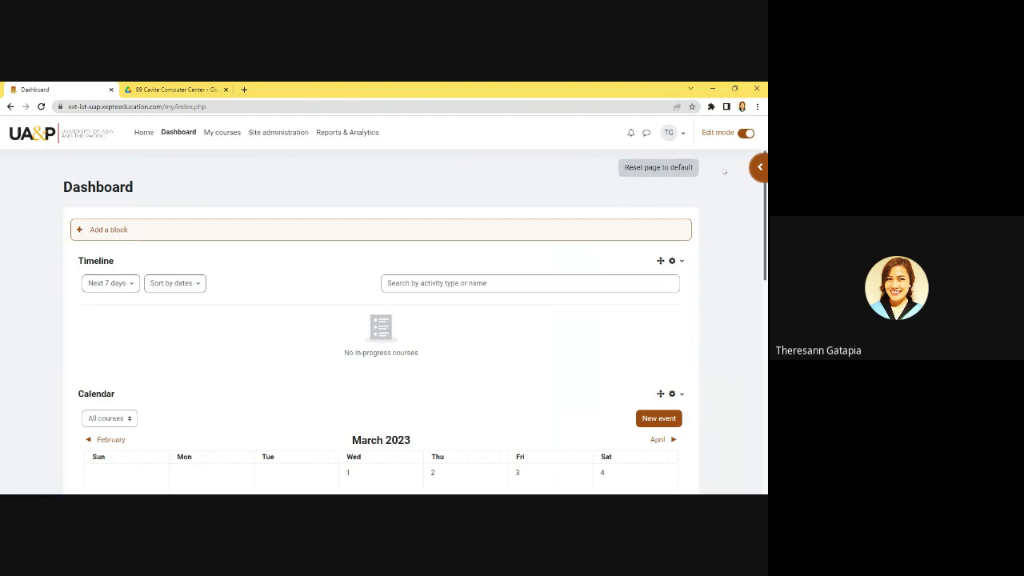
left_click(756, 169)
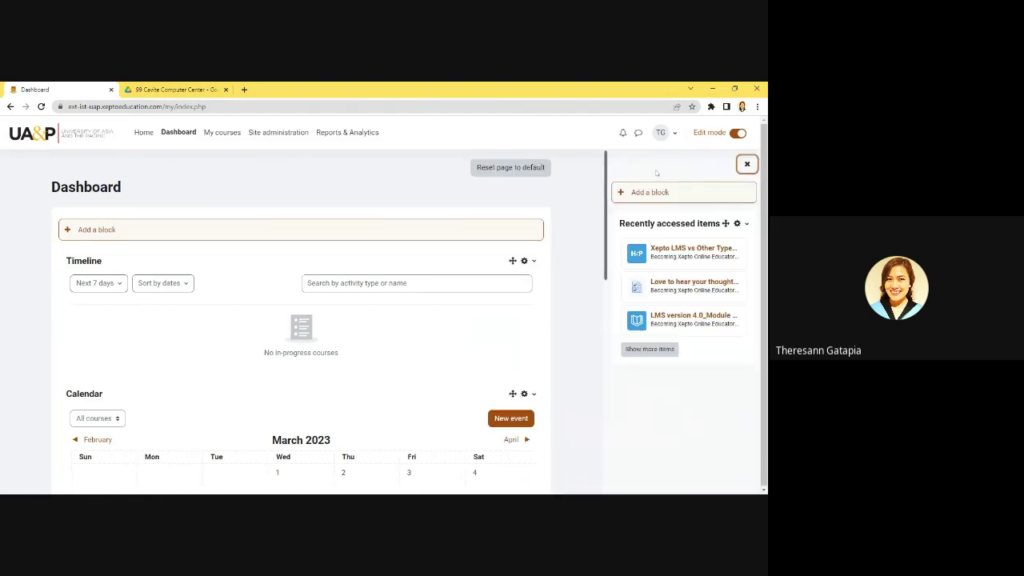
left_click(746, 148)
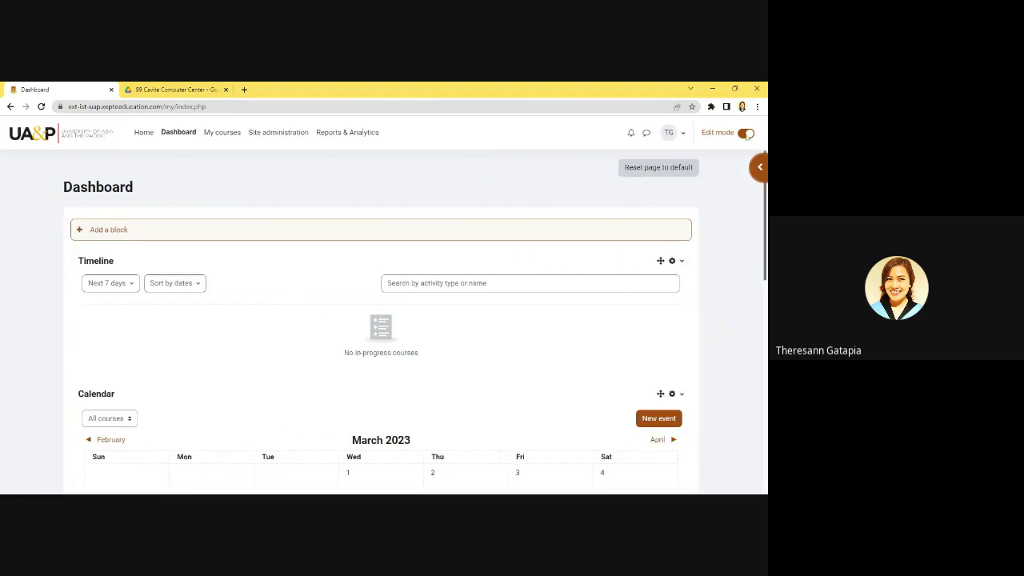
left_click(745, 133)
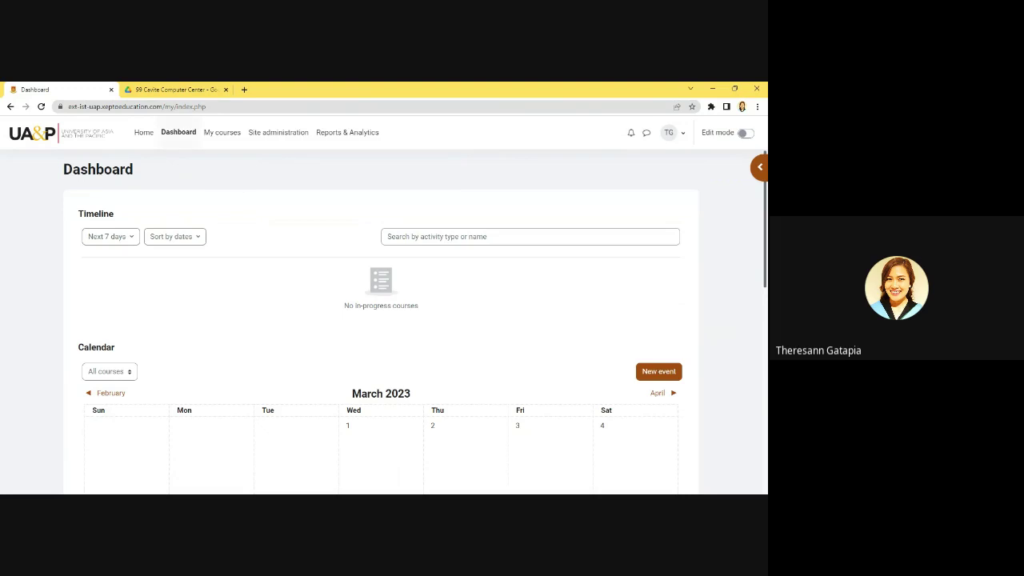
Step: Examine the site's home page, including the site announcements and the courses in the Training Courses and Sandbox categories
left_click(143, 132)
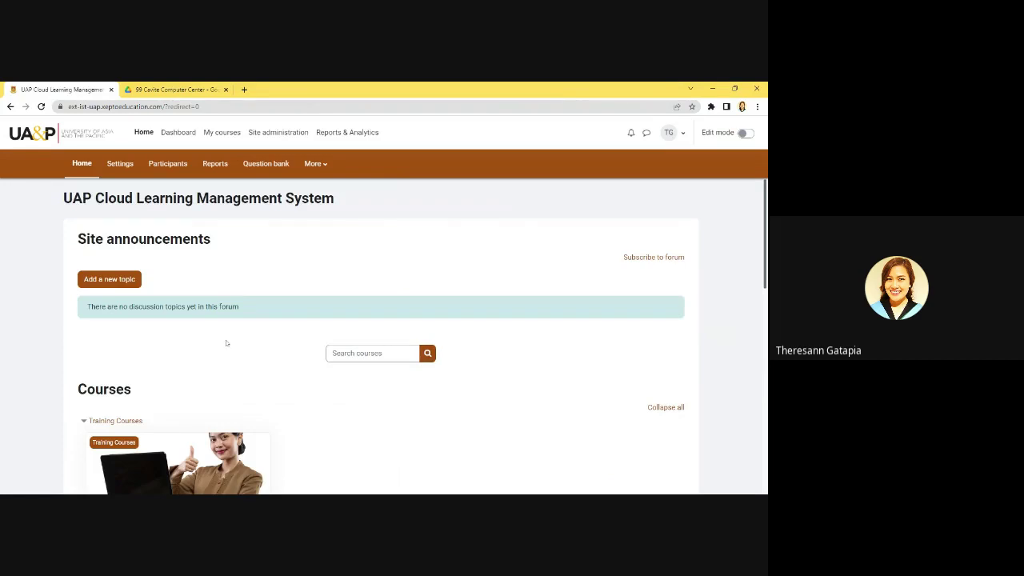
scroll(227, 344, "down", 3)
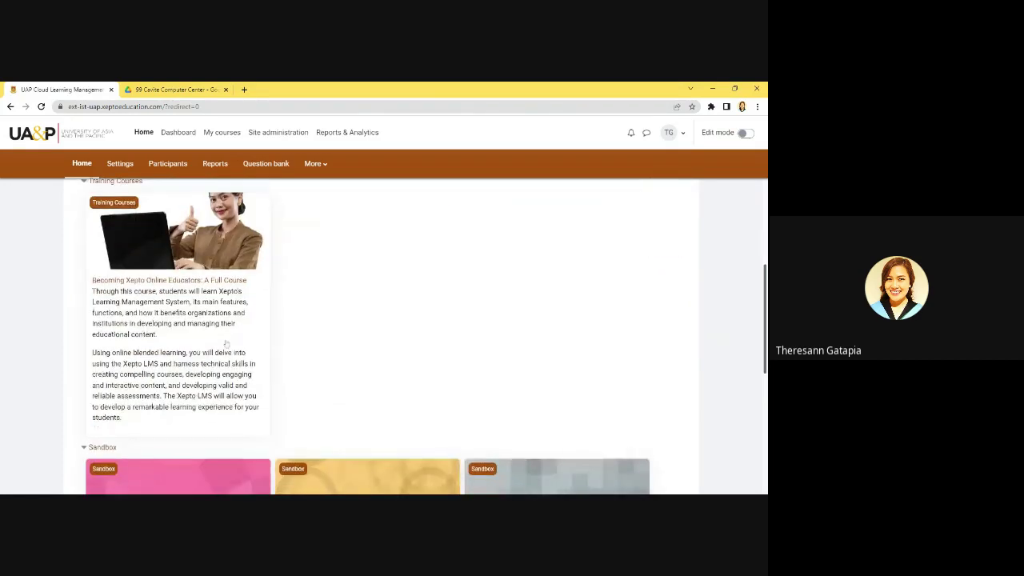
scroll(226, 343, "up", 1)
scroll(240, 320, "down", 3)
scroll(256, 292, "up", 4)
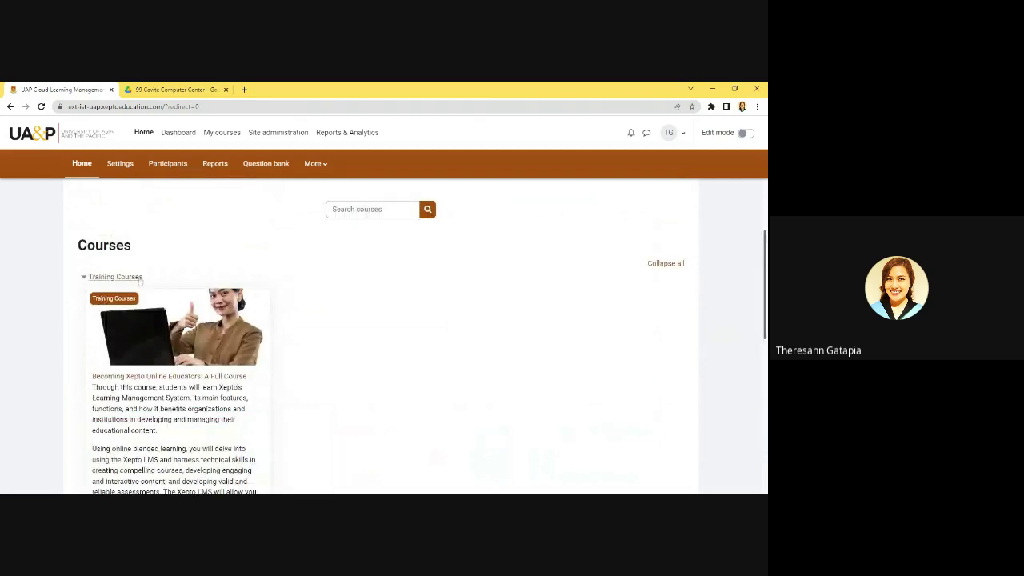
scroll(140, 280, "down", 2)
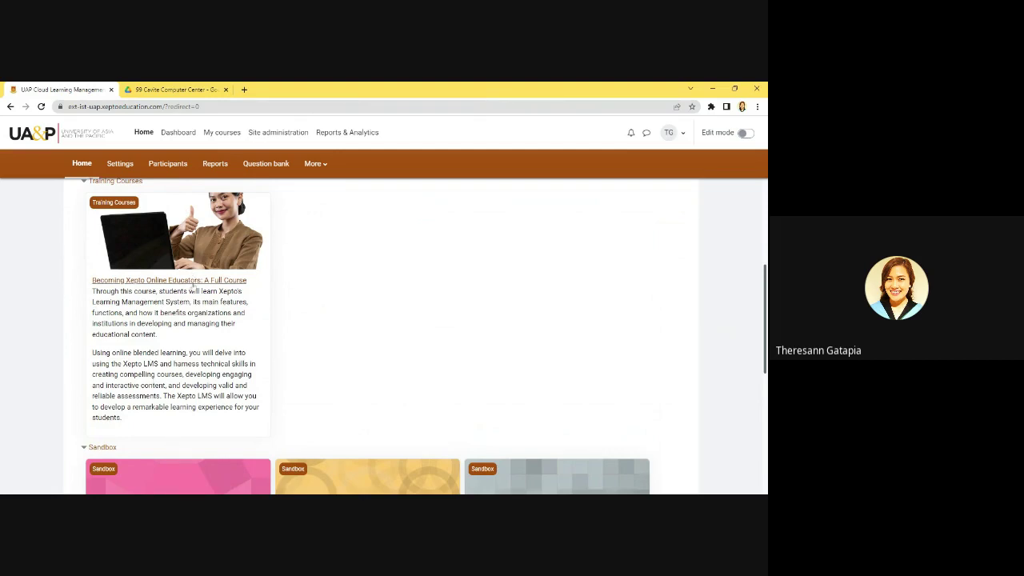
scroll(226, 320, "down", 4)
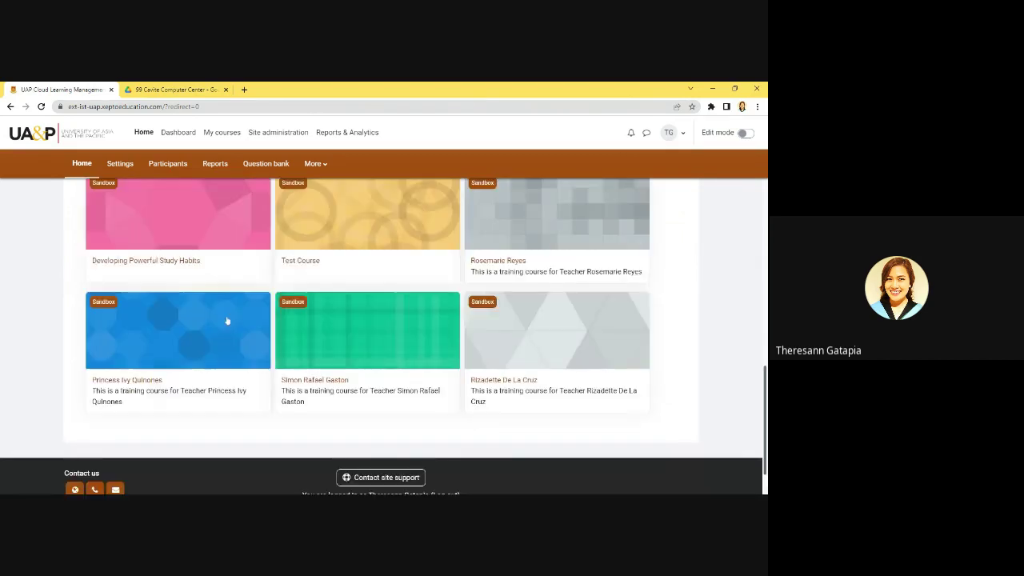
scroll(227, 320, "up", 1)
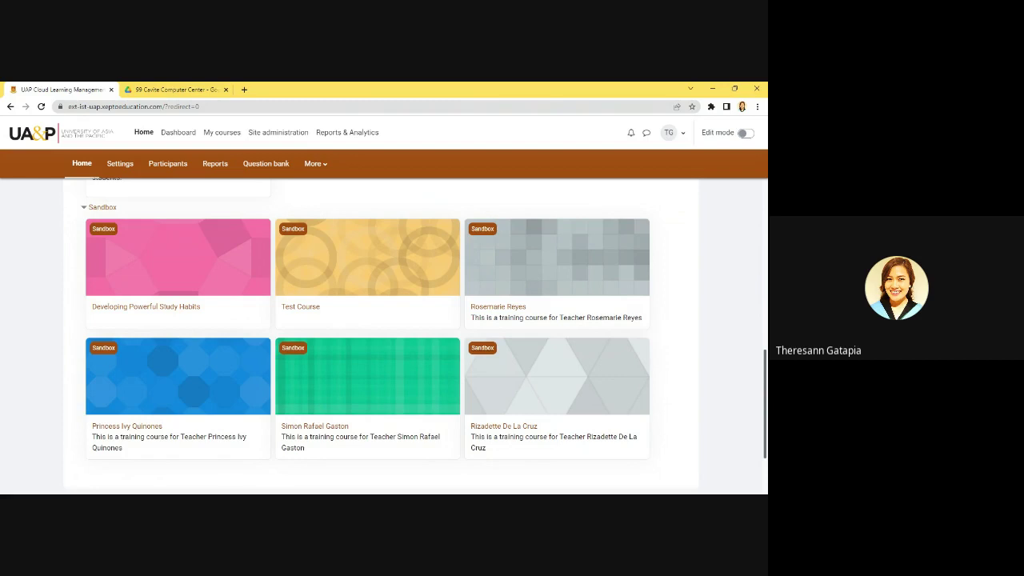
scroll(549, 398, "up", 5)
scroll(549, 398, "down", 5)
scroll(550, 399, "up", 10)
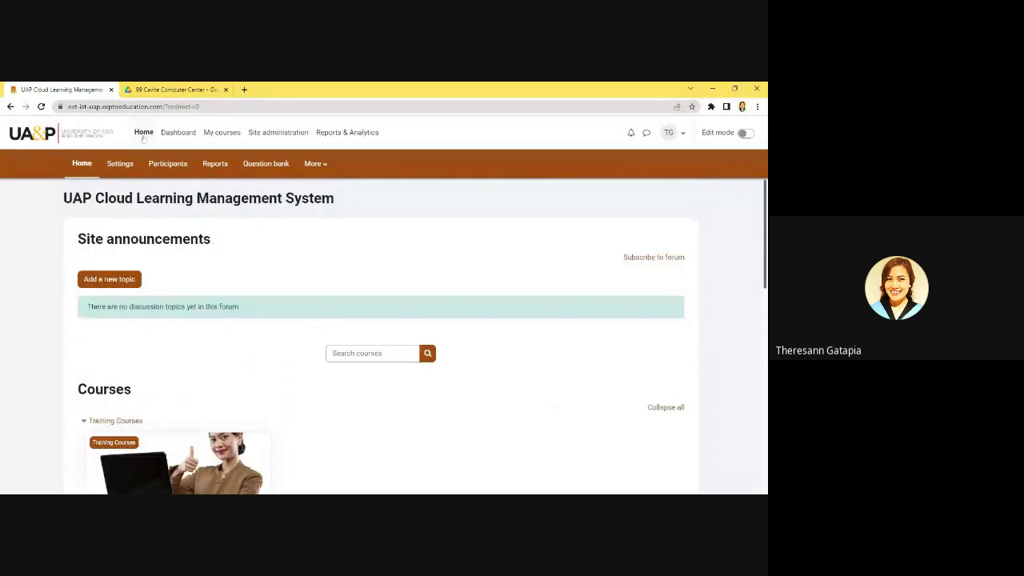
Step: View the My courses overview, and look through the General section of site administration from Competencies to its last entries
left_click(224, 133)
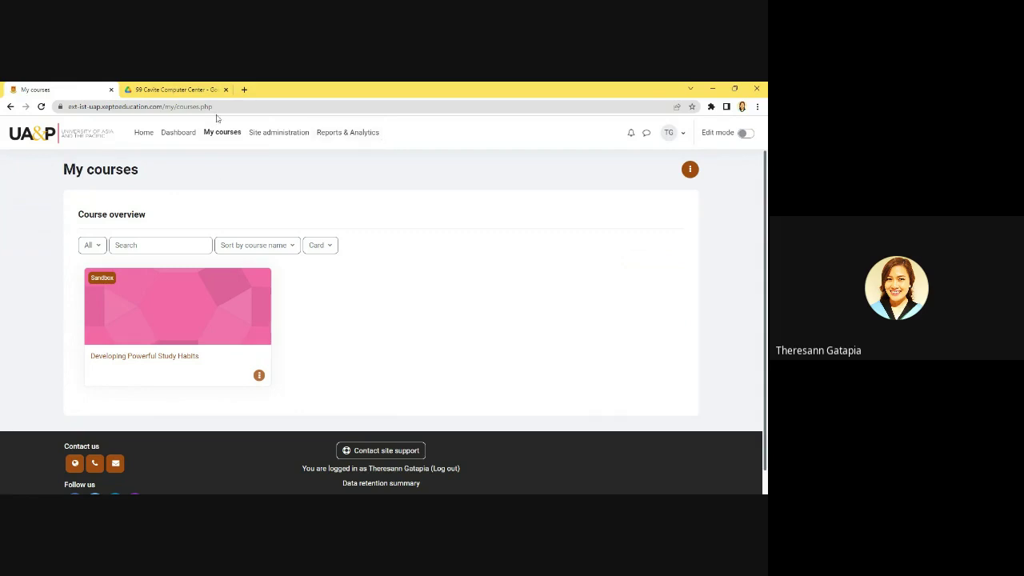
left_click(286, 138)
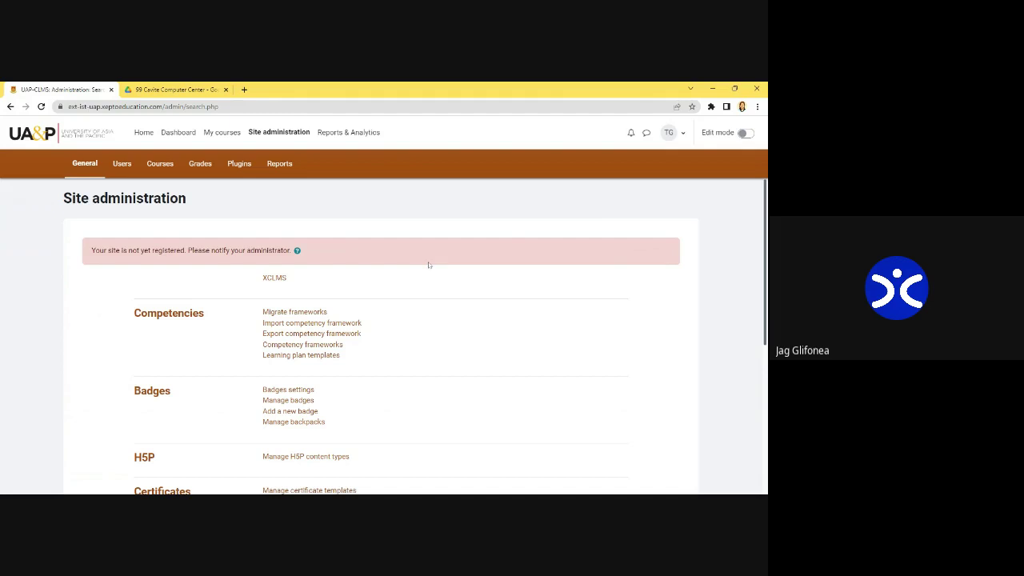
scroll(432, 264, "down", 1)
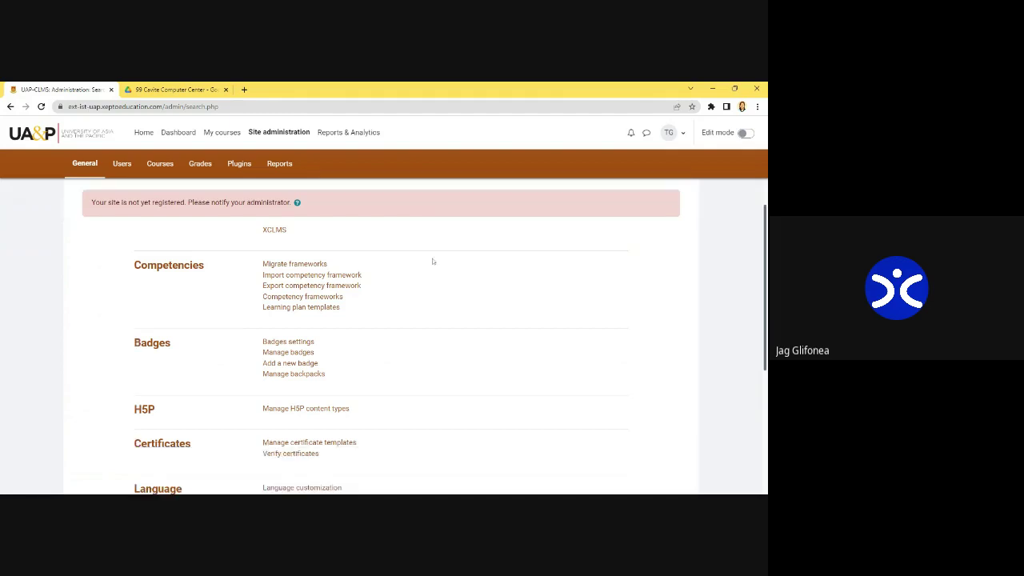
scroll(432, 262, "up", 1)
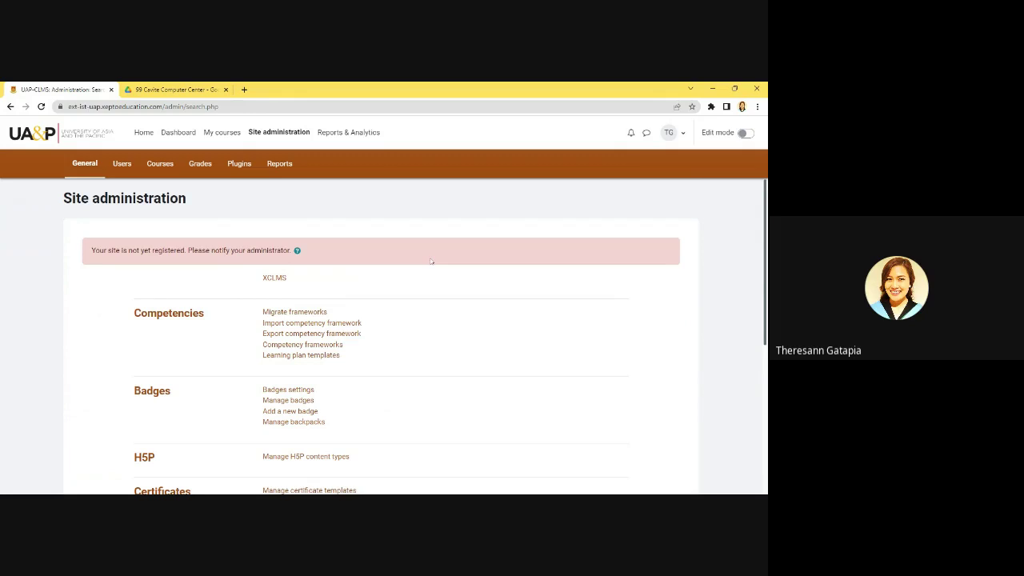
scroll(431, 261, "down", 3)
scroll(431, 261, "down", 2)
scroll(432, 261, "up", 5)
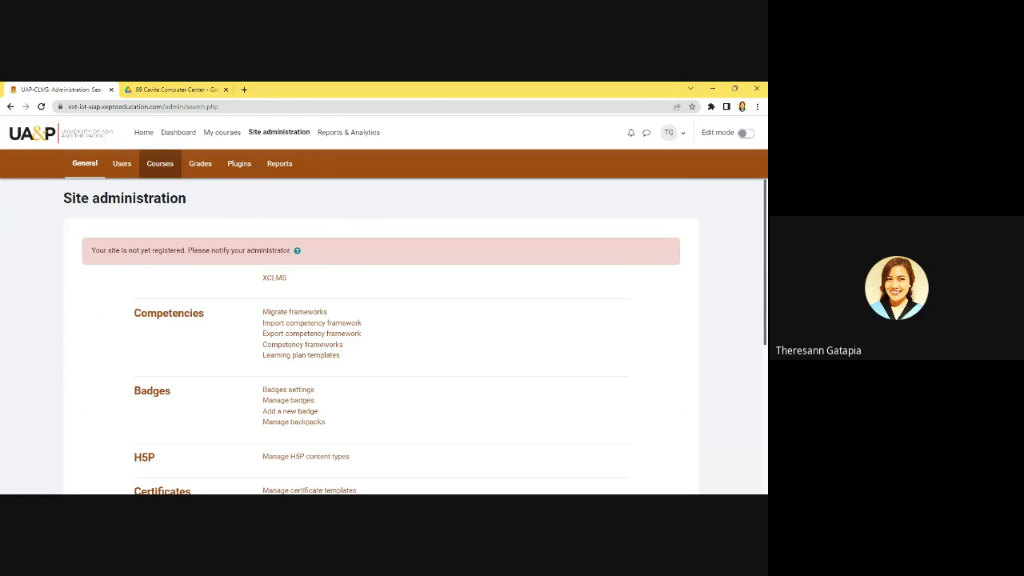
Step: Examine the Edwiser reports dashboard, including the site overview, site visits and time-spent charts
left_click(337, 136)
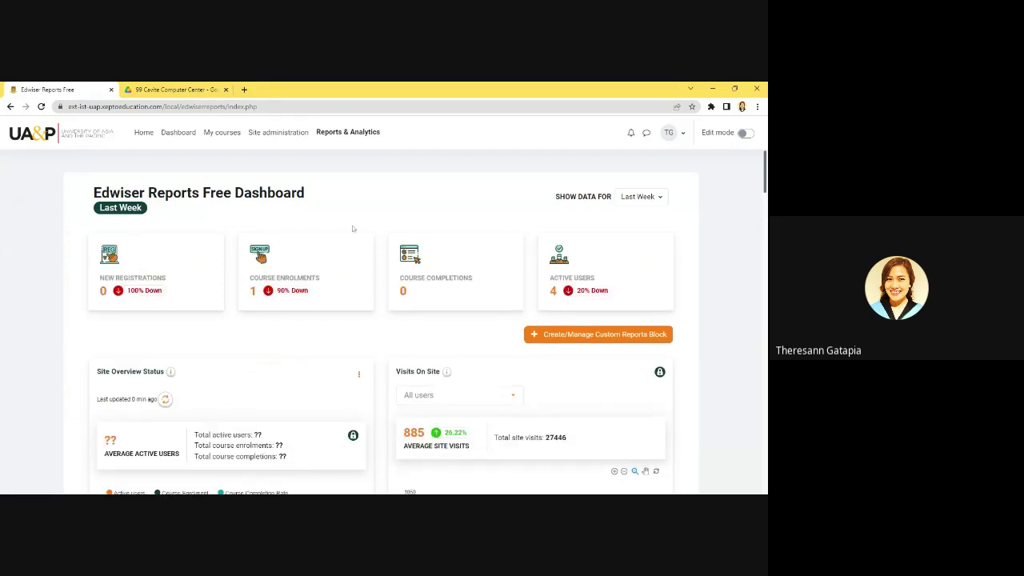
scroll(355, 229, "down", 3)
scroll(259, 229, "down", 1)
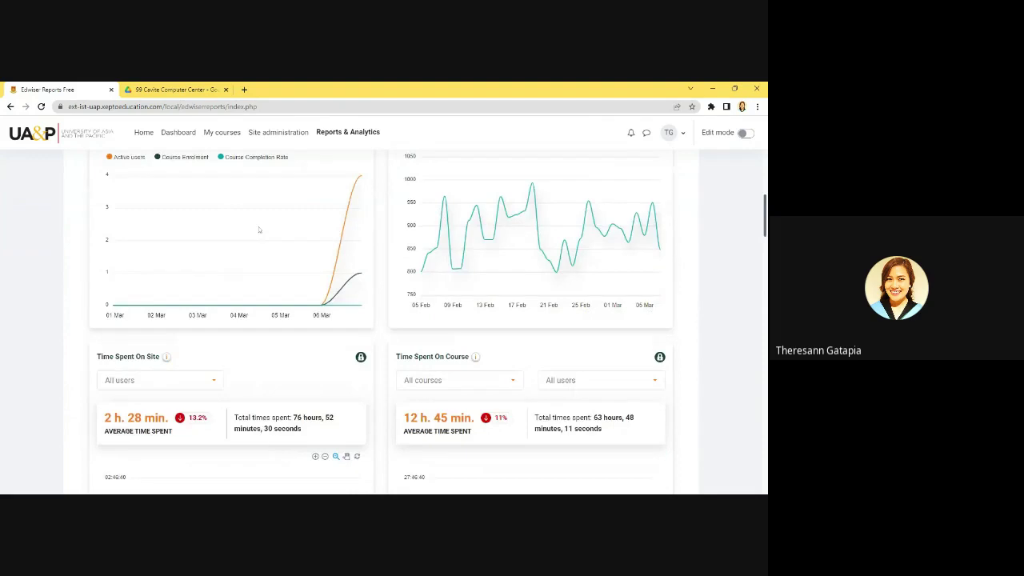
scroll(259, 229, "up", 5)
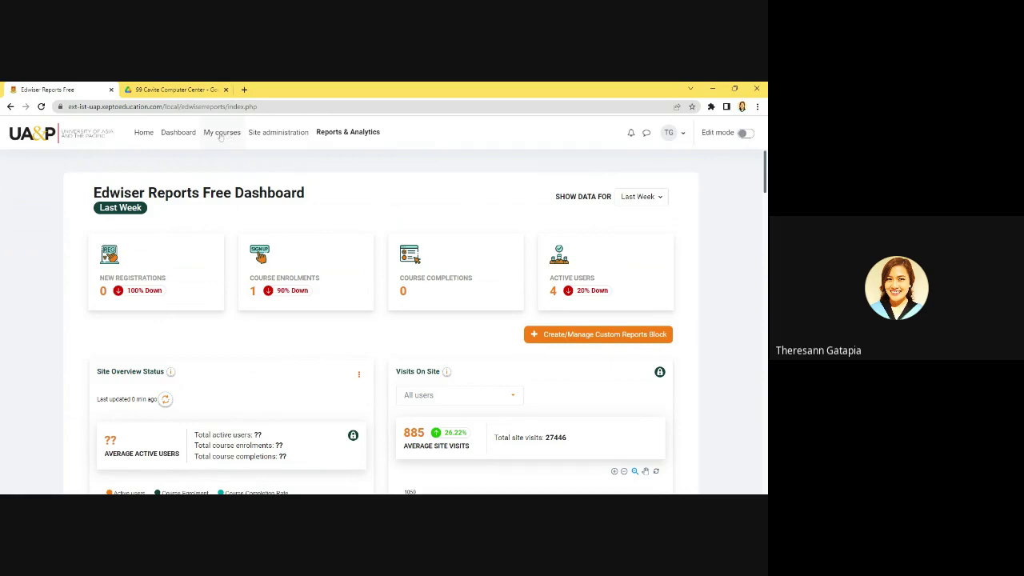
Step: Check the notifications and the messaging drawer with its starred, group and private conversations
left_click(630, 132)
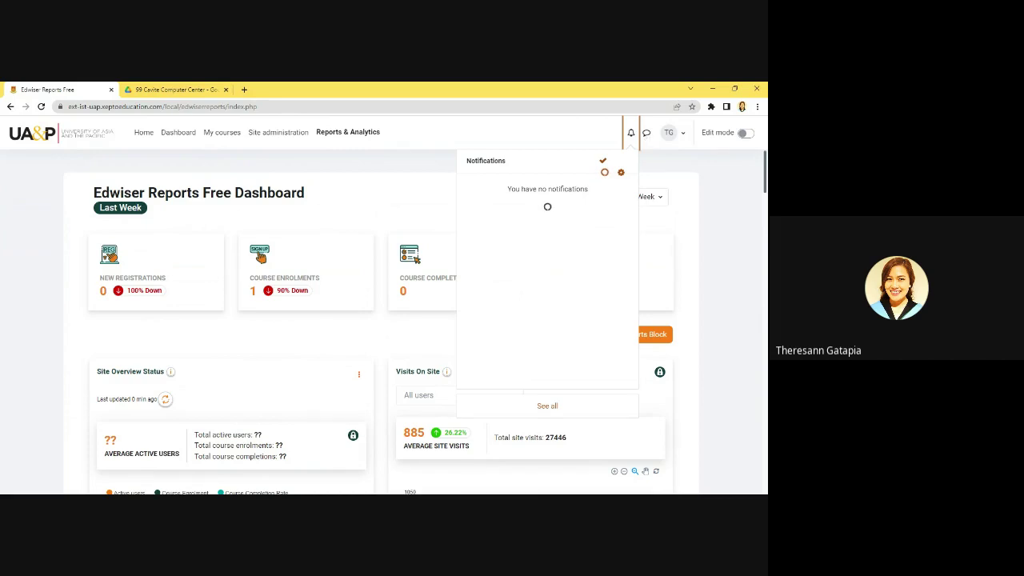
left_click(646, 135)
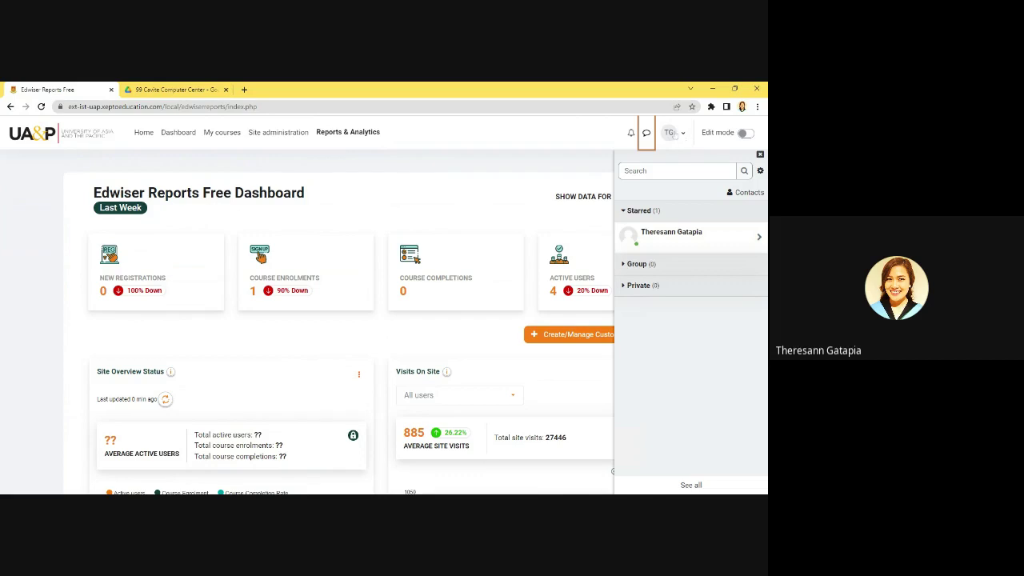
Step: Look at the account options and the Switch role choices, and return to the reports dashboard
left_click(683, 138)
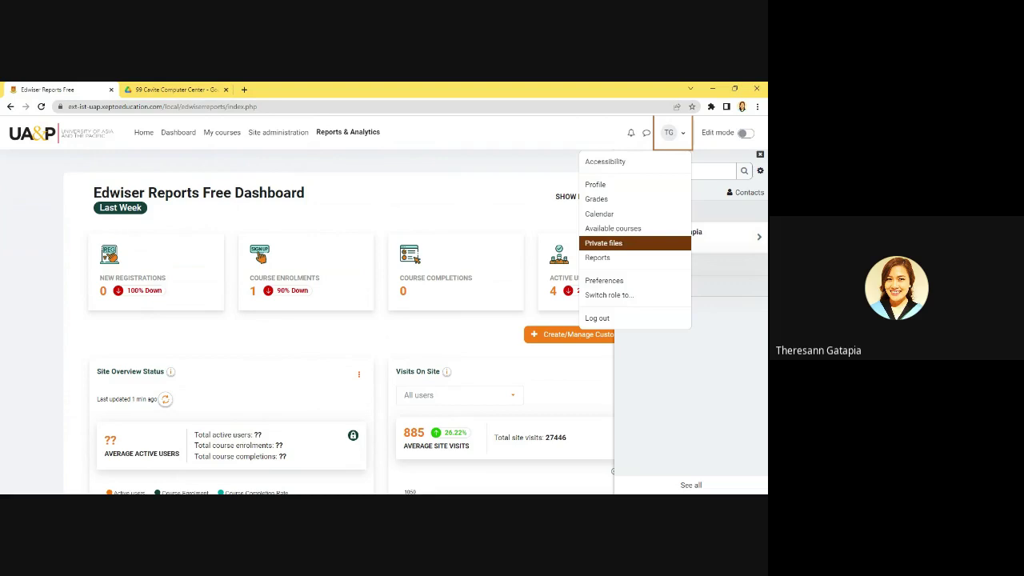
left_click(618, 298)
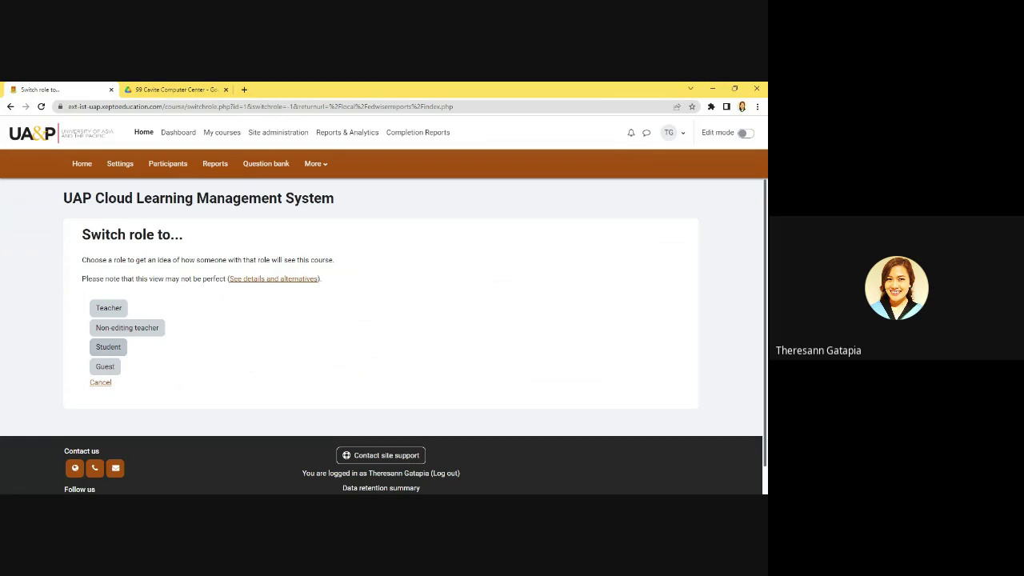
left_click(108, 347)
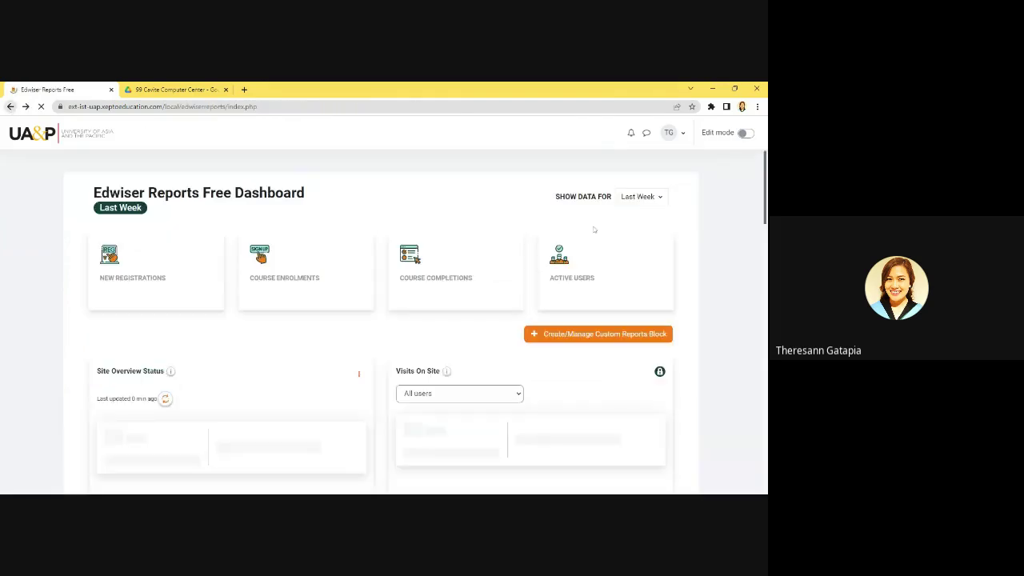
Step: Open the account's own profile and review its edit form from General through PRC License, cancelling without changes
left_click(670, 133)
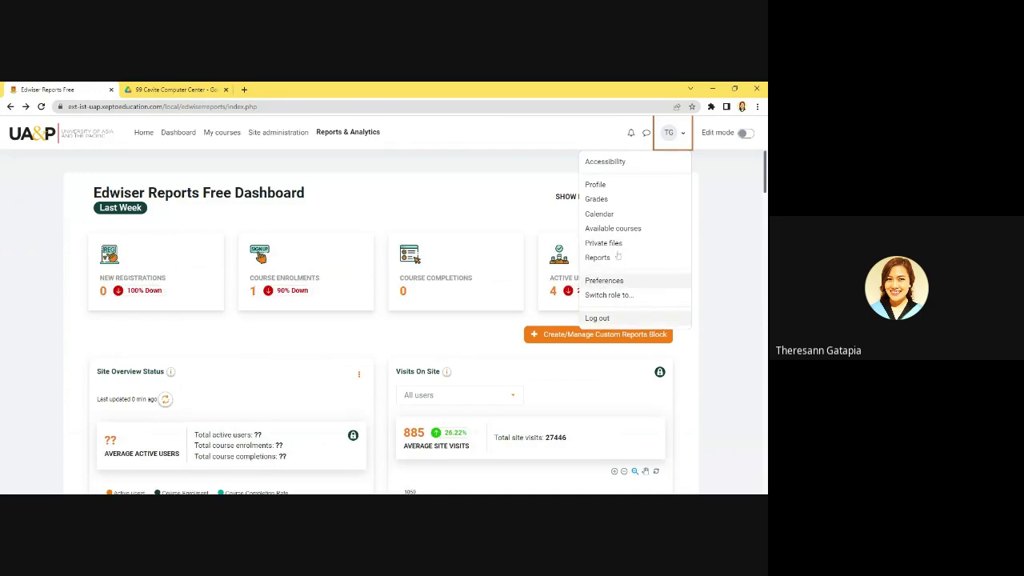
left_click(600, 197)
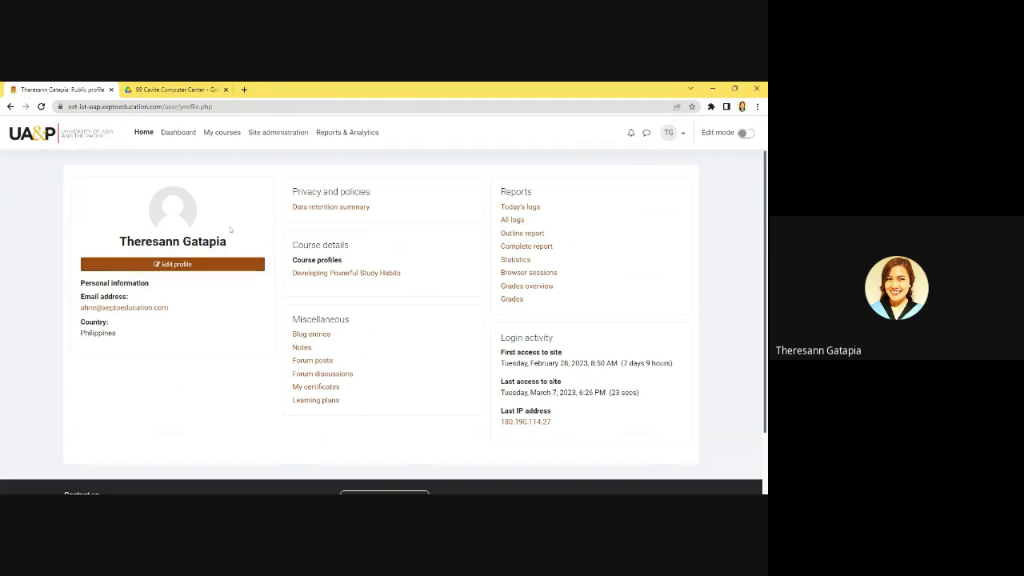
left_click(194, 265)
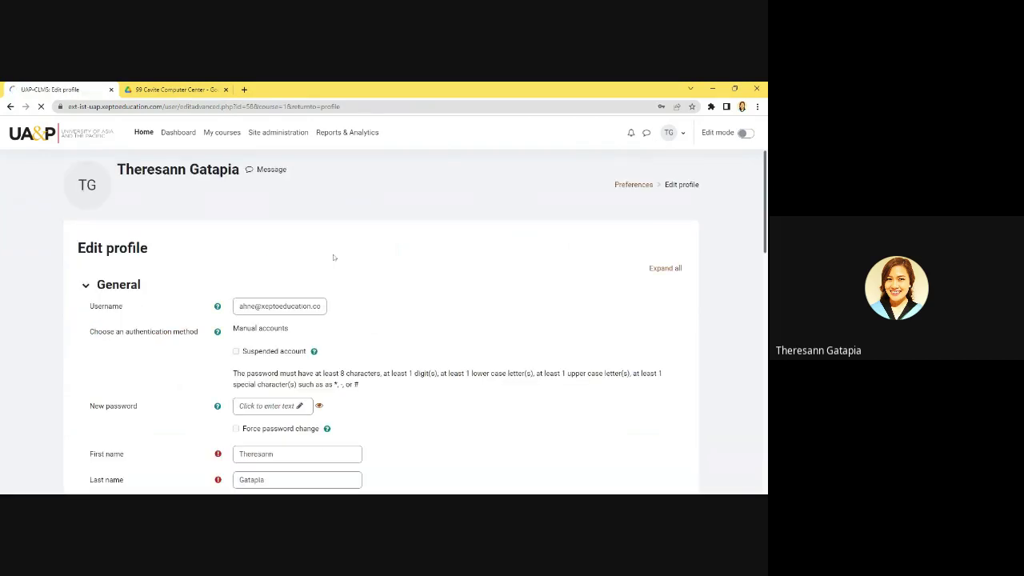
scroll(334, 257, "down", 3)
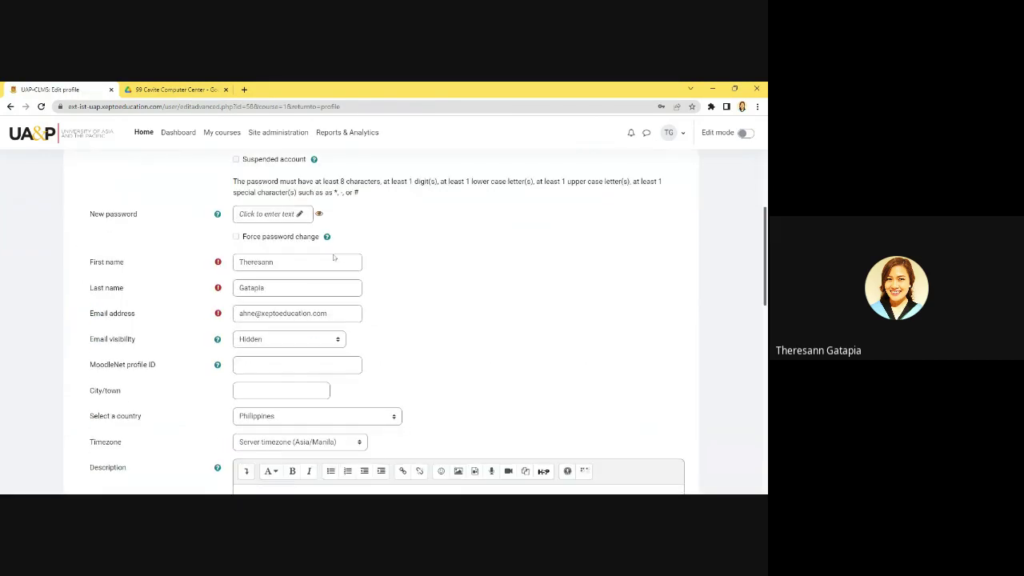
scroll(384, 320, "down", 1)
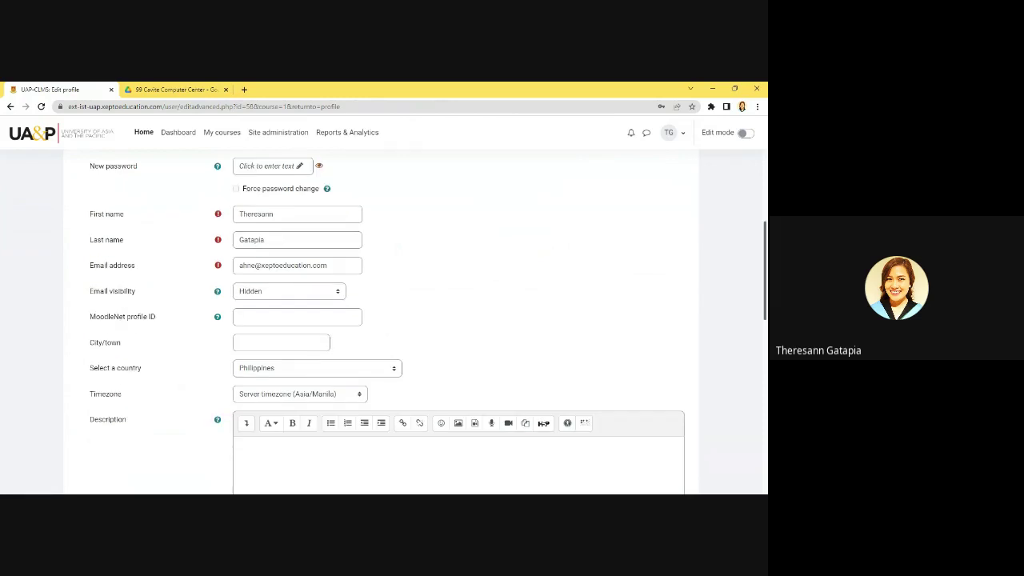
scroll(384, 320, "down", 3)
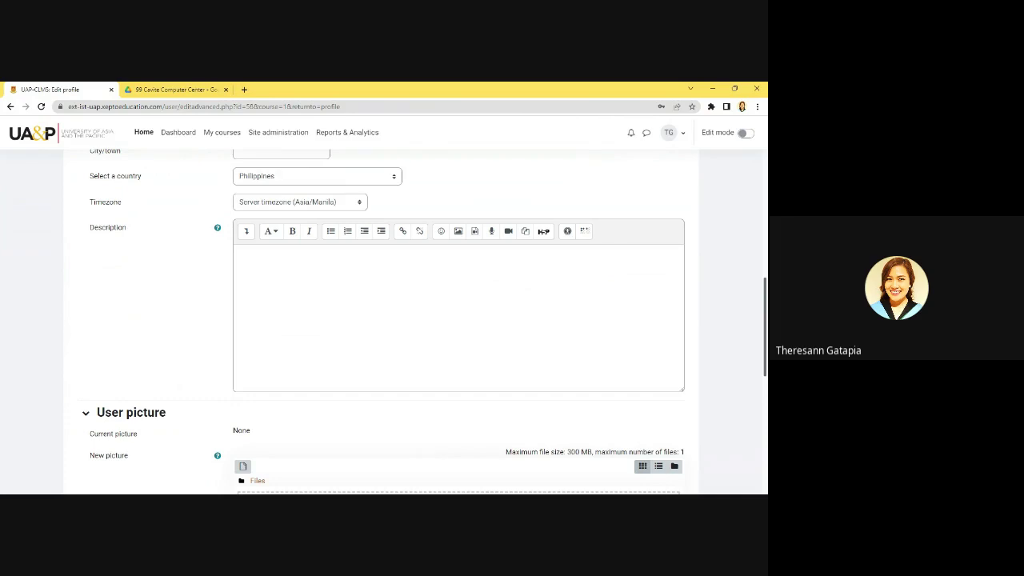
scroll(384, 319, "down", 5)
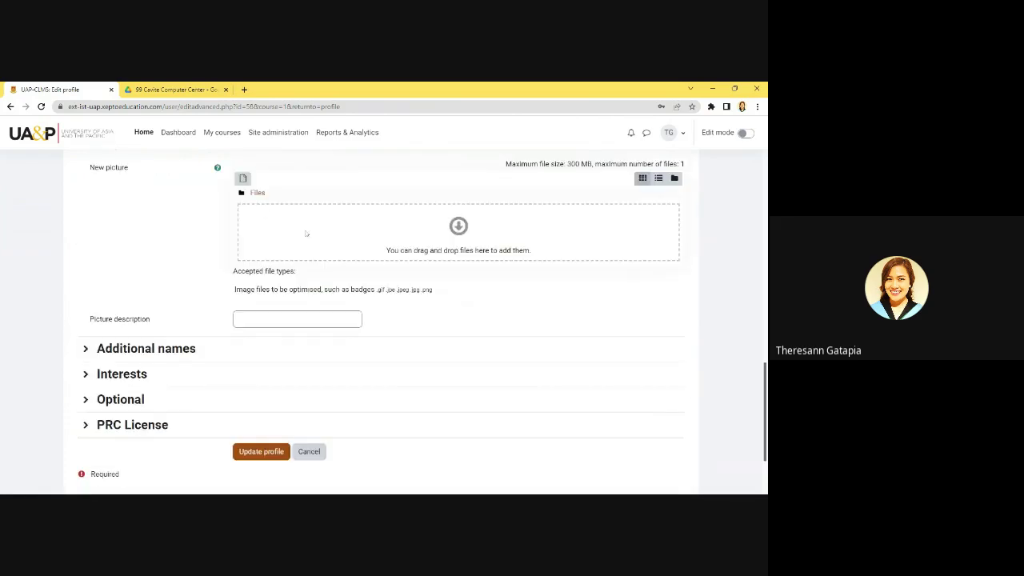
scroll(295, 203, "up", 1)
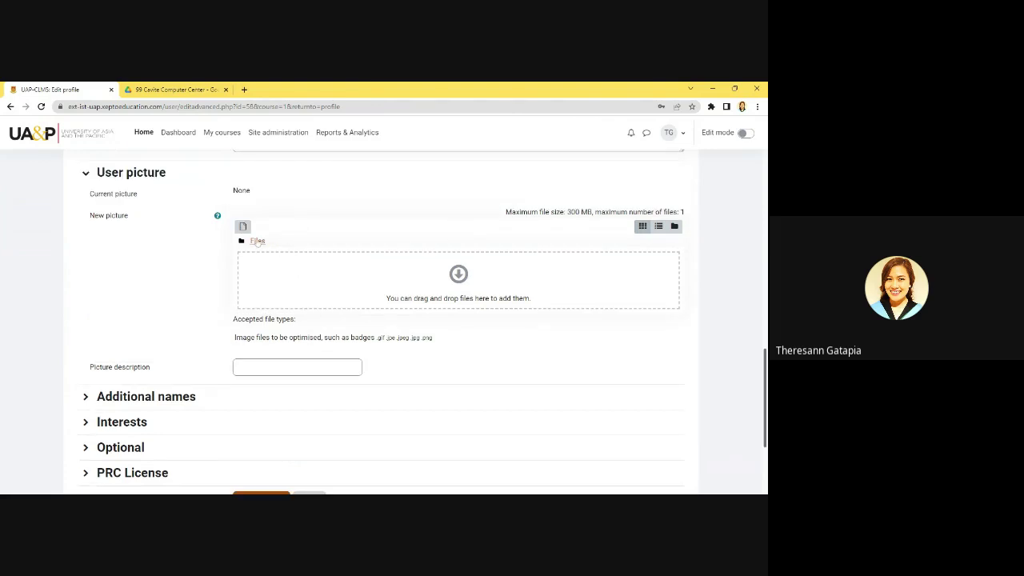
scroll(146, 278, "down", 2)
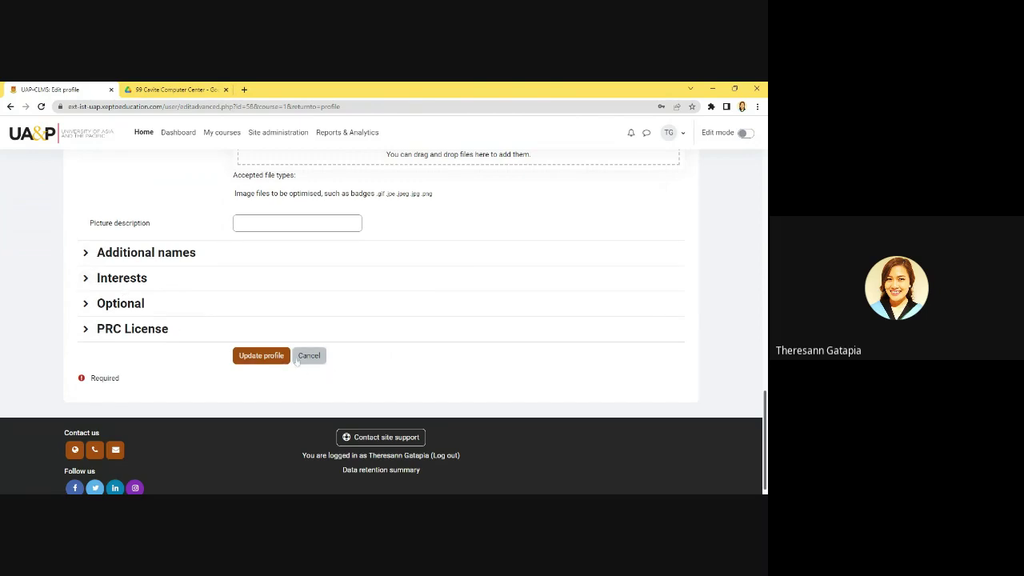
scroll(276, 372, "up", 2)
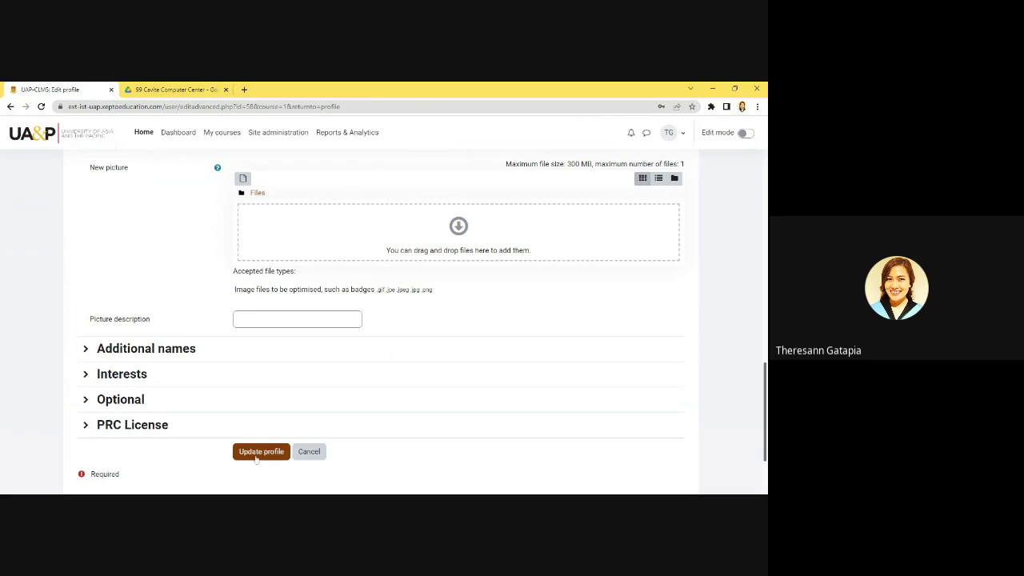
left_click(312, 453)
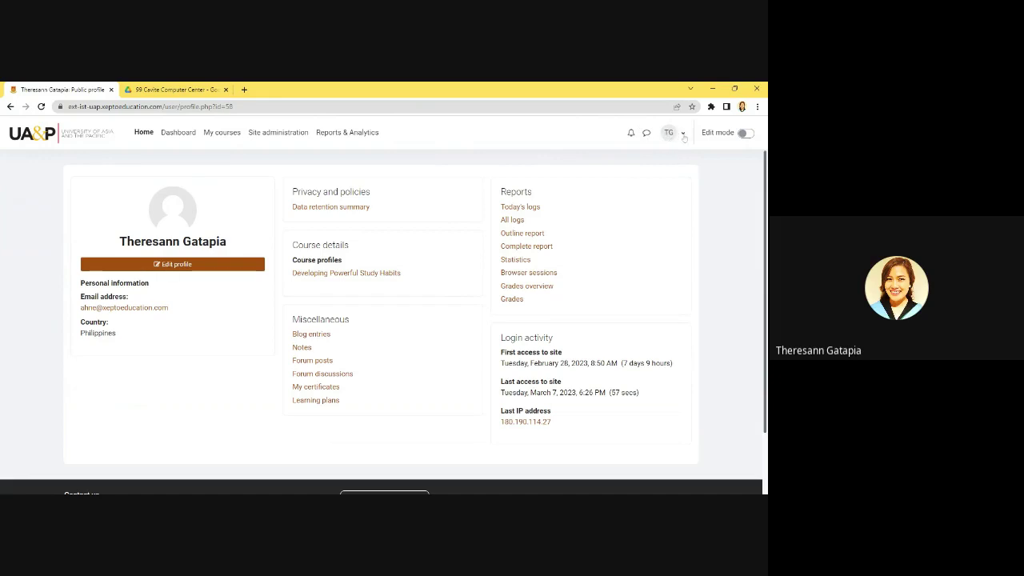
Step: Show the Switch role page with its Teacher, Non-editing teacher, Student and Guest options, without choosing a role
left_click(684, 137)
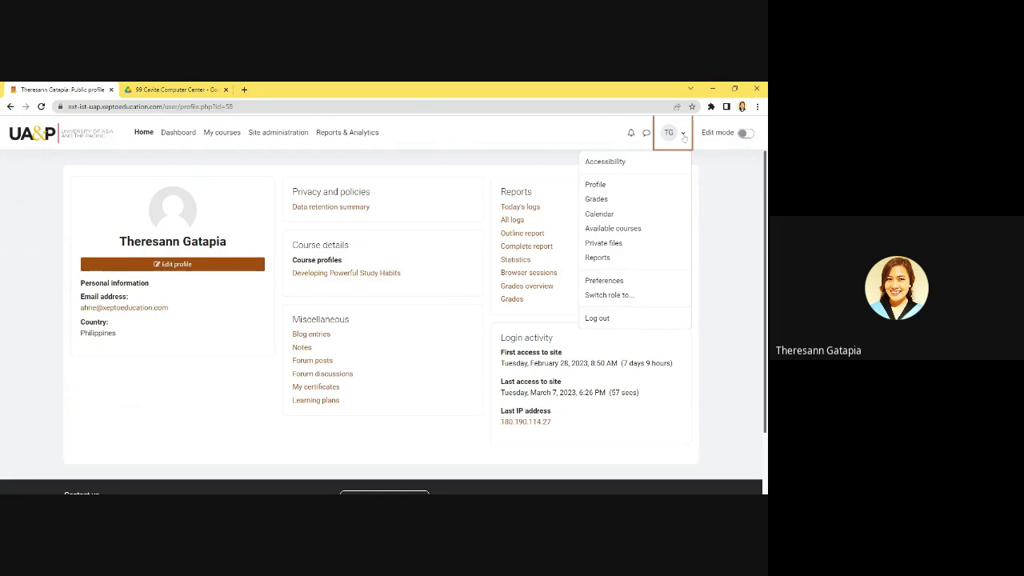
left_click(612, 295)
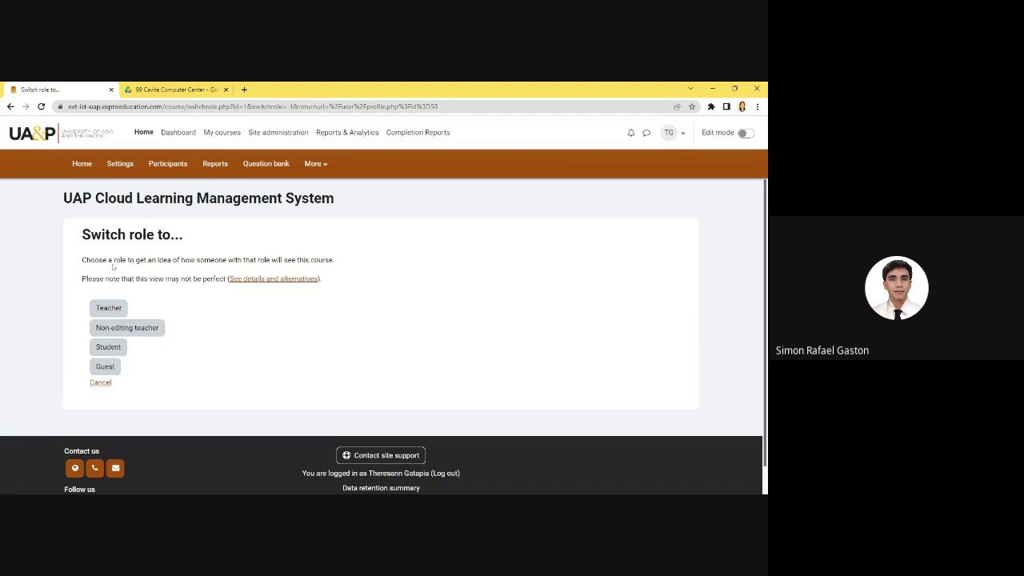
left_click(670, 132)
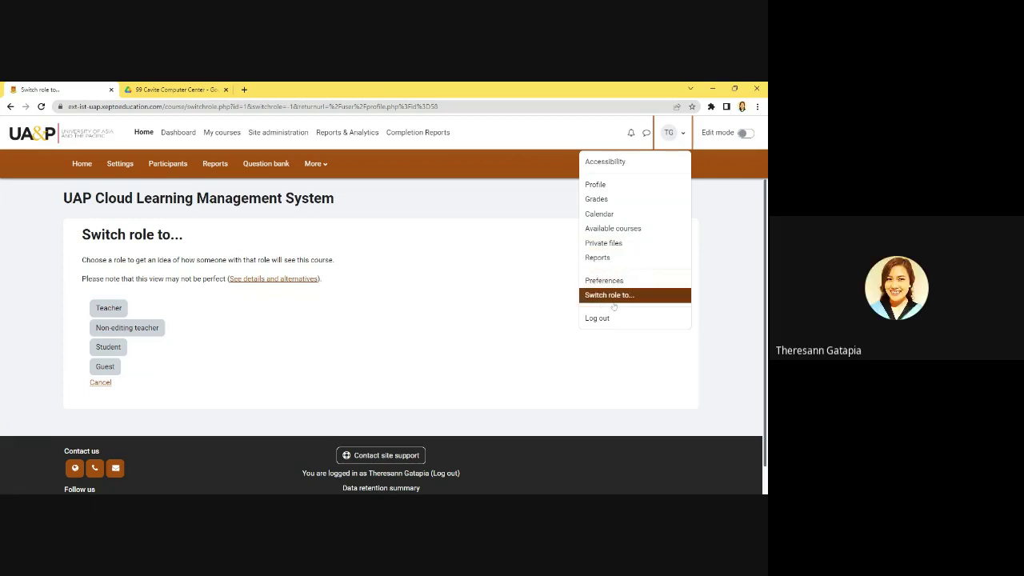
left_click(501, 276)
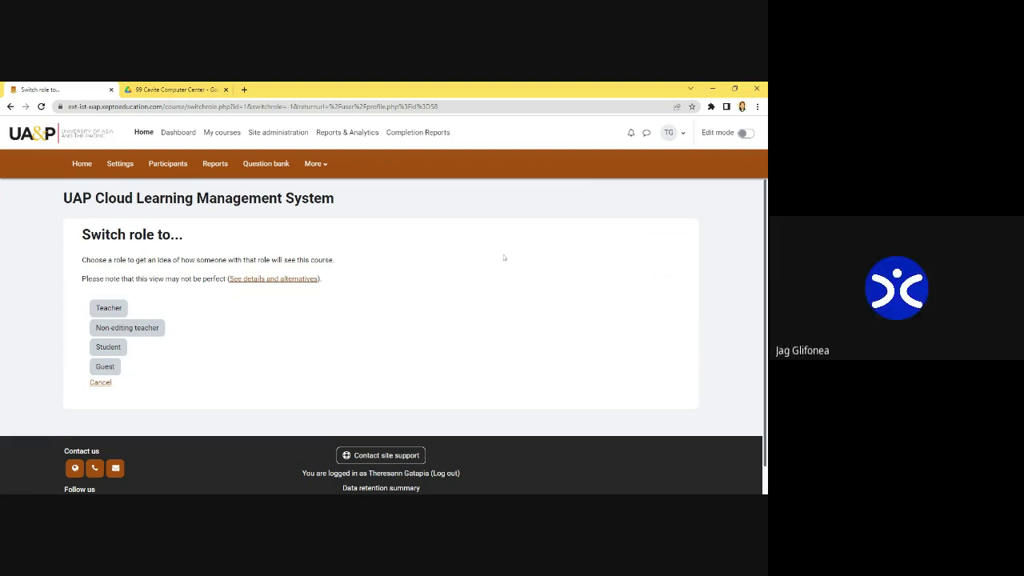
Step: Return to the dashboard and look over its timeline and calendar again
left_click(180, 133)
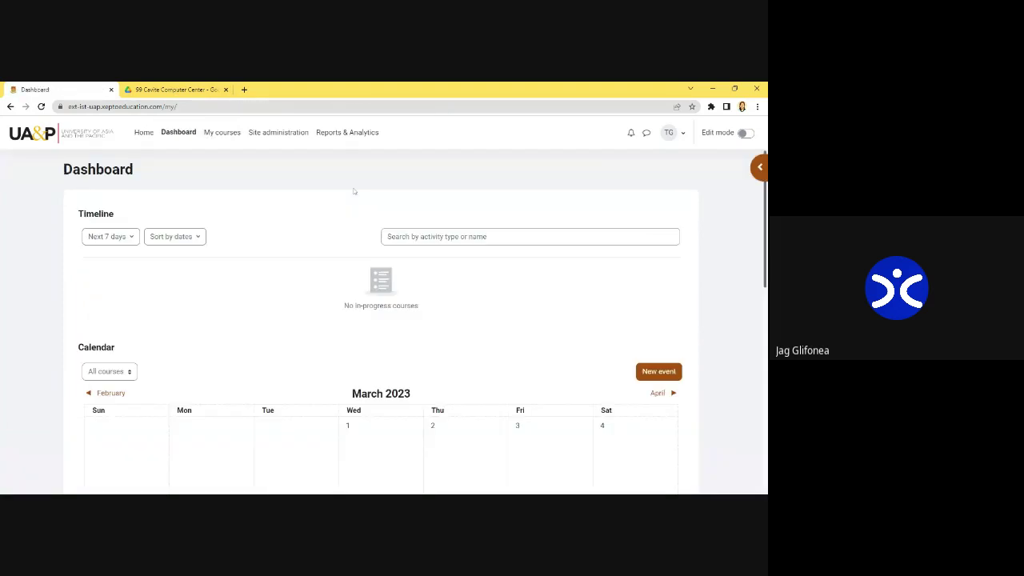
scroll(354, 191, "down", 3)
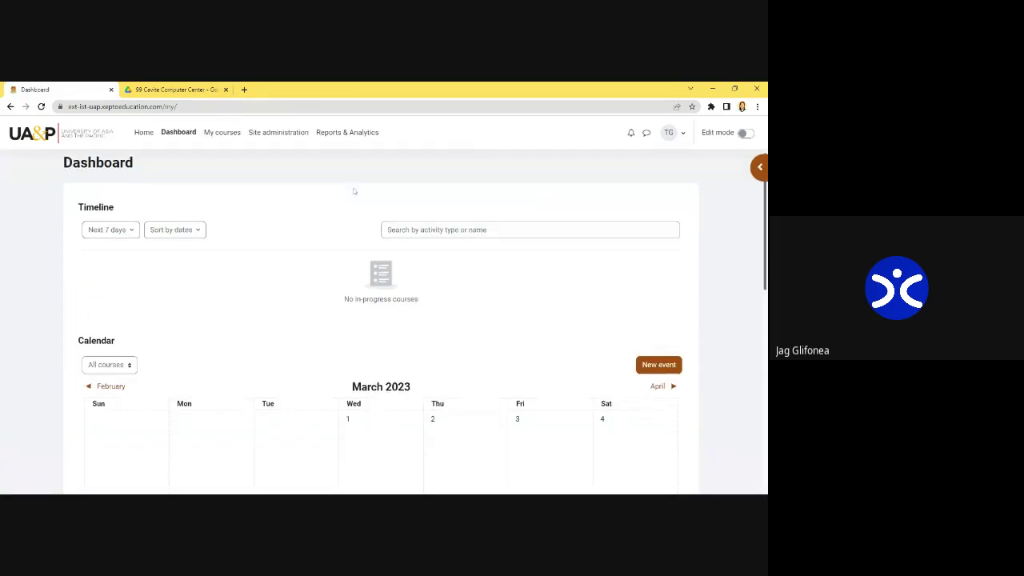
scroll(355, 191, "up", 3)
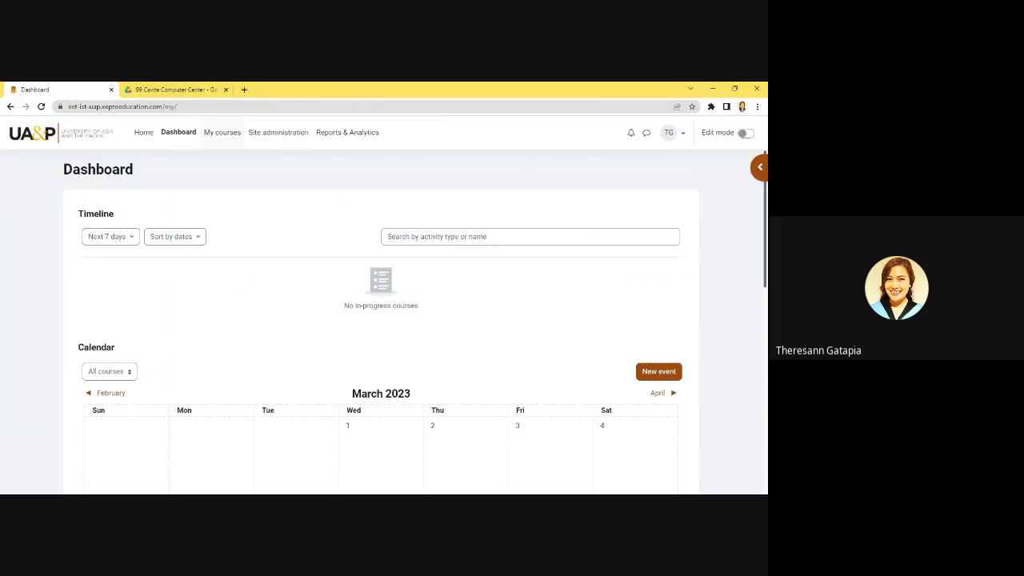
Step: Open the Developing Powerful Study Habits course from the enrolled courses, and show and hide its course index
left_click(221, 136)
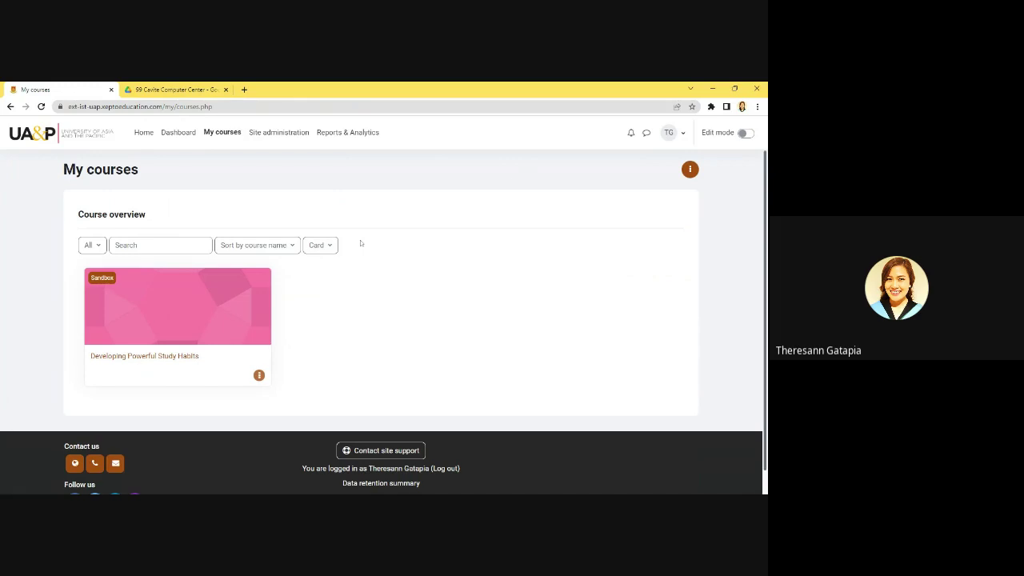
left_click(148, 356)
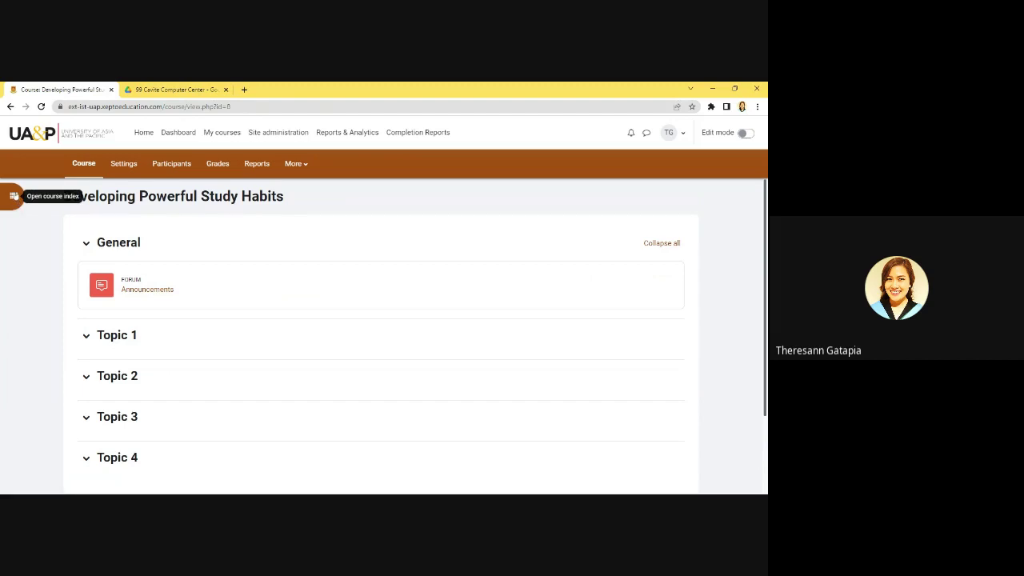
left_click(14, 196)
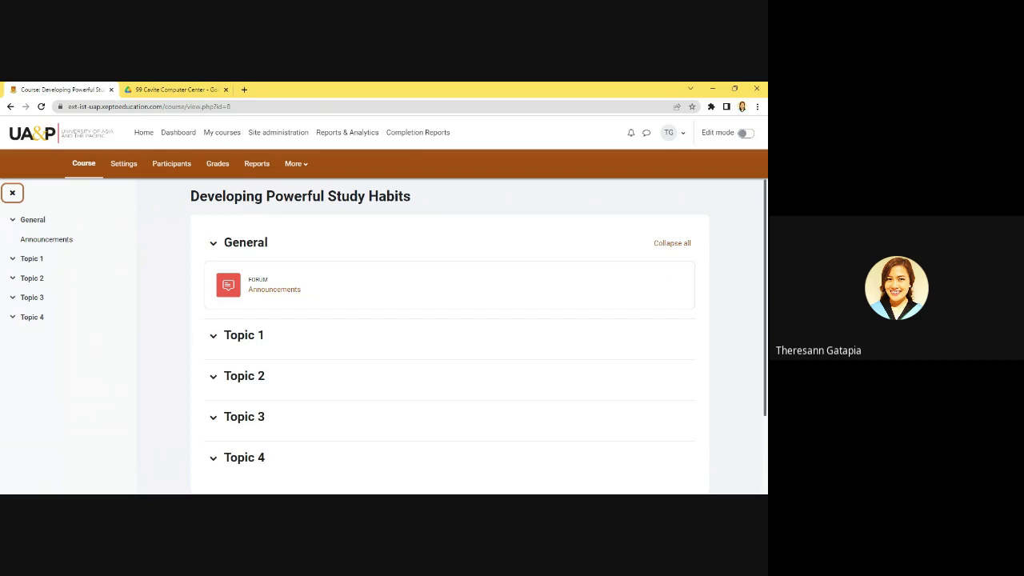
left_click(13, 194)
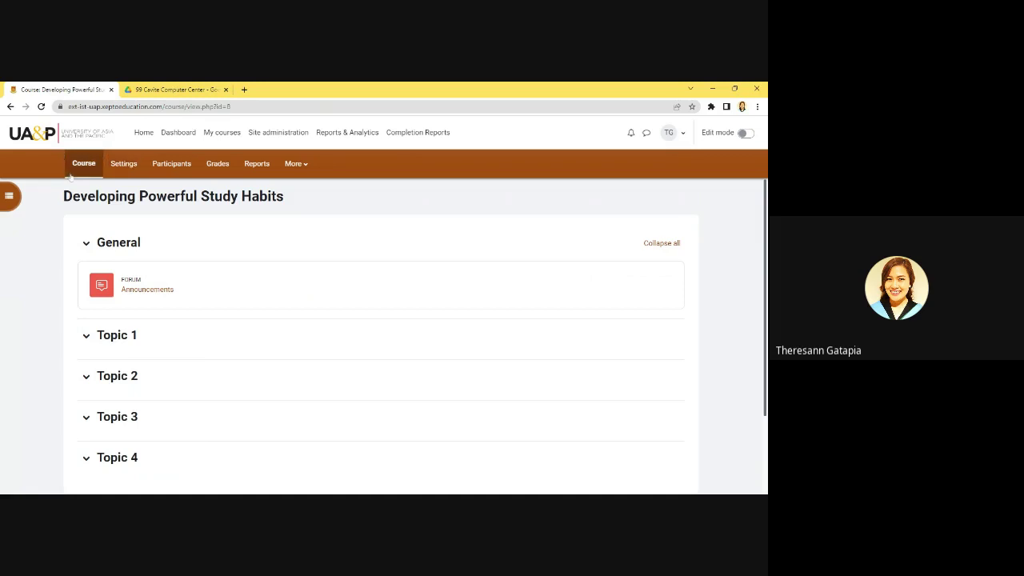
Step: Open the Developing Powerful Study Habits course settings and set the course short name to XSHS-21-5-Habits
left_click(120, 168)
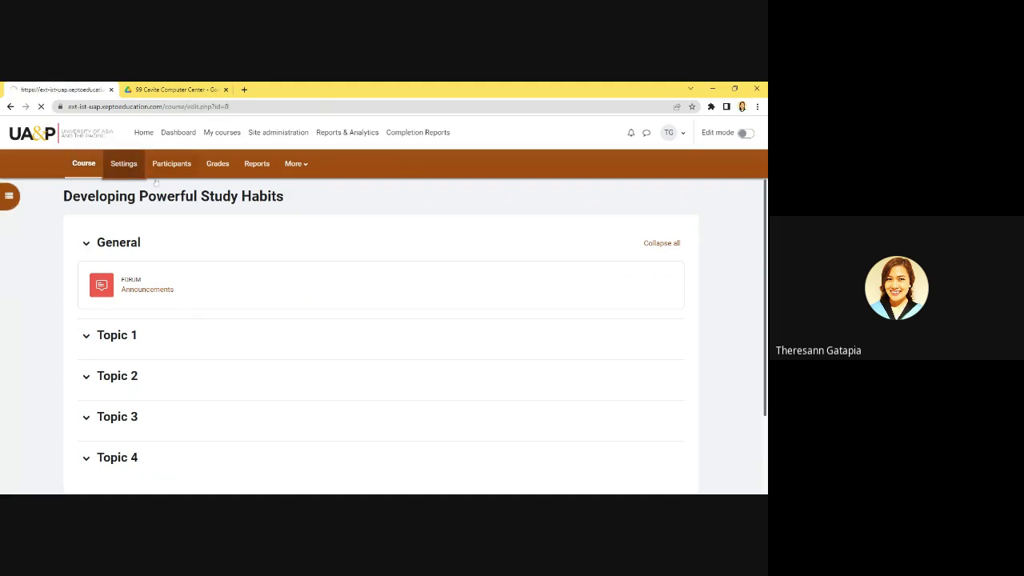
scroll(485, 324, "down", 2)
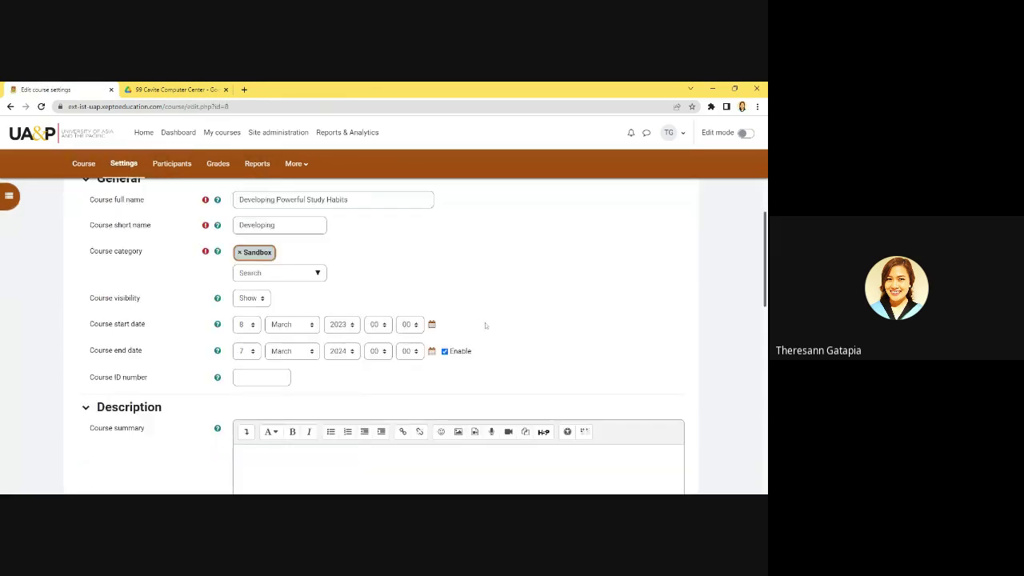
scroll(485, 325, "up", 2)
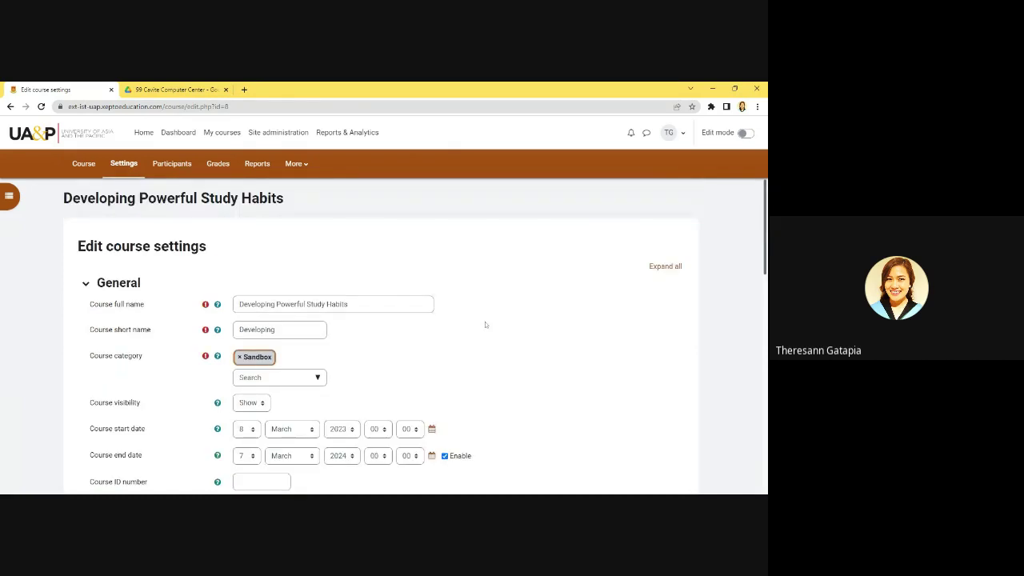
scroll(485, 322, "down", 1)
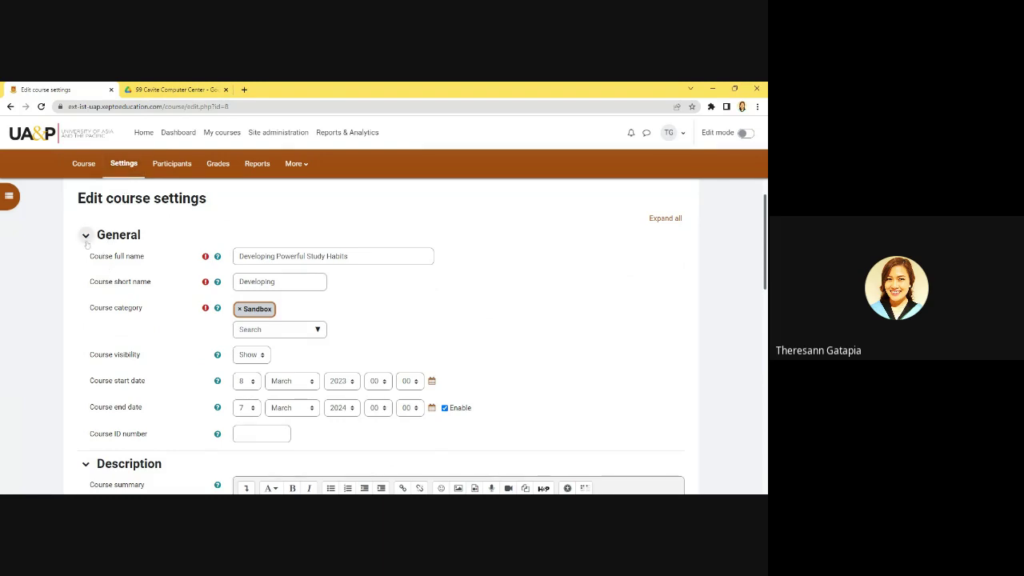
scroll(87, 244, "down", 1)
scroll(105, 224, "up", 1)
scroll(358, 269, "down", 1)
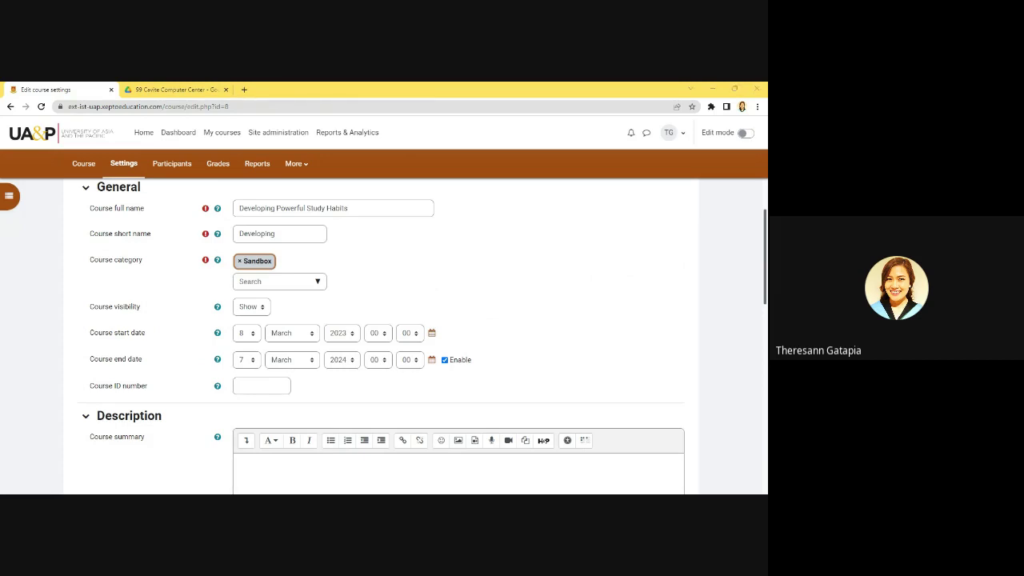
double_click(258, 234)
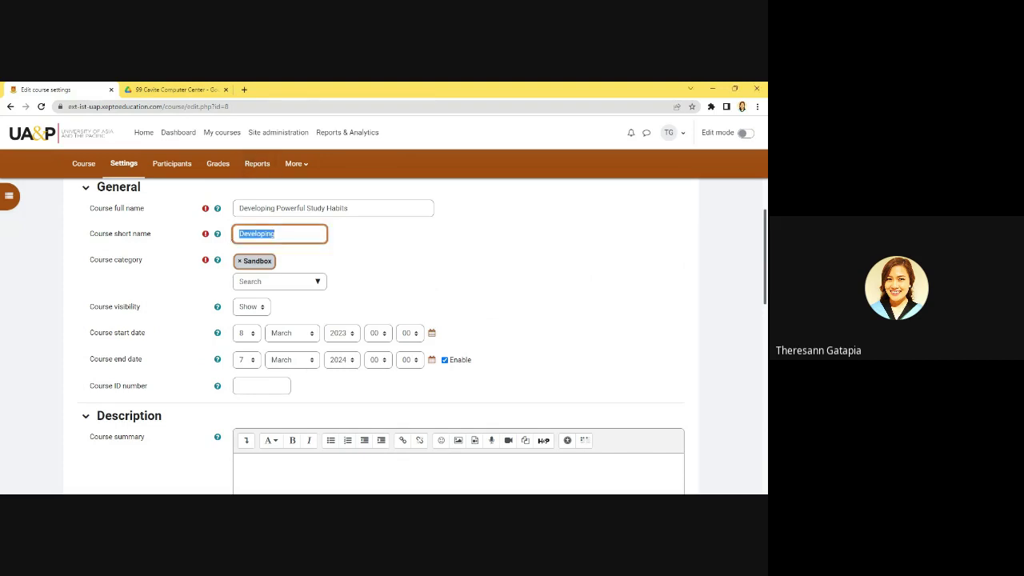
type("XSHS-21-5-Habits")
left_click(384, 258)
left_click(422, 303)
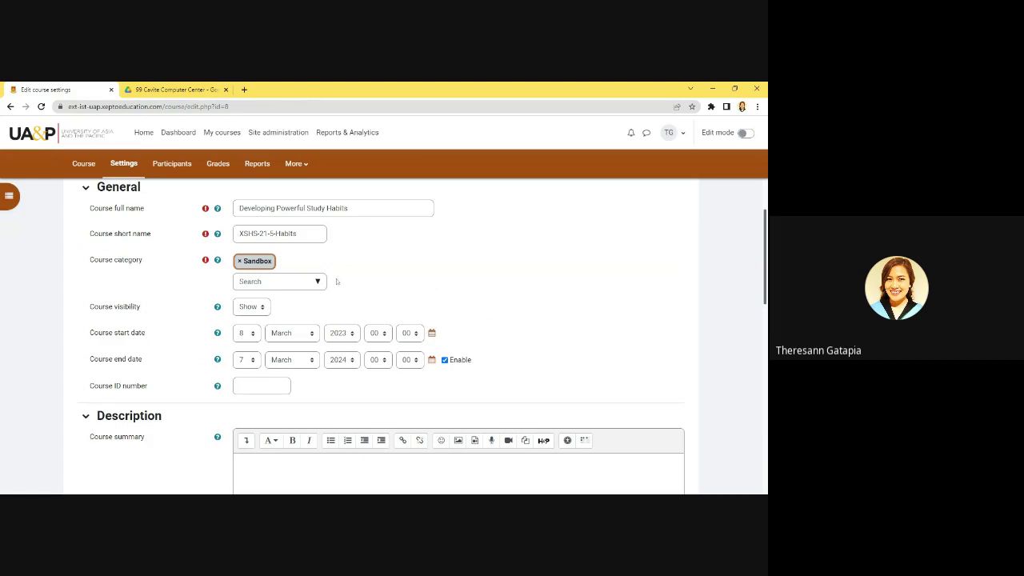
Step: Disable the course end date in the General settings
scroll(339, 281, "down", 3)
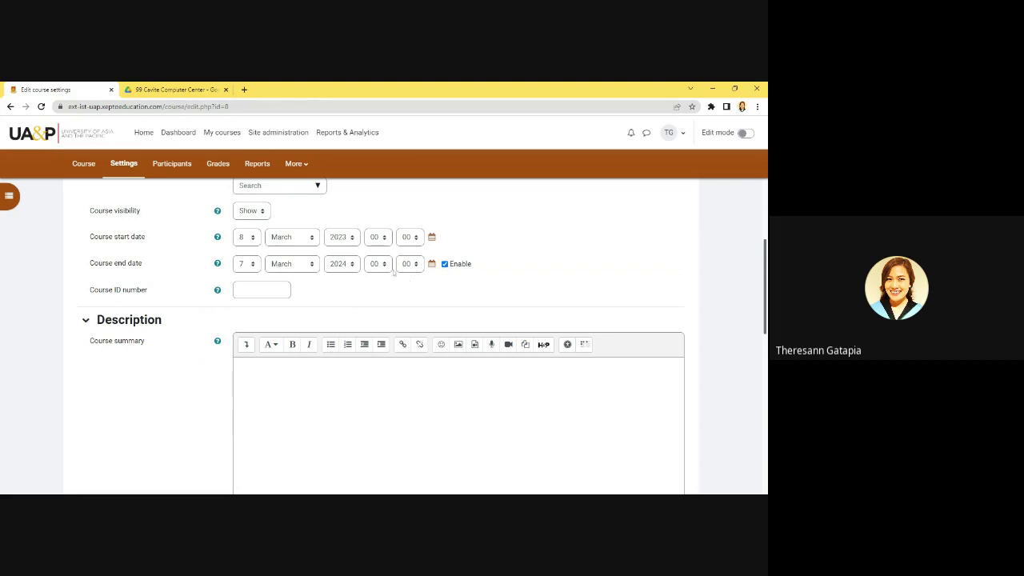
scroll(392, 272, "down", 1)
scroll(393, 271, "down", 1)
scroll(393, 272, "up", 1)
left_click(444, 264)
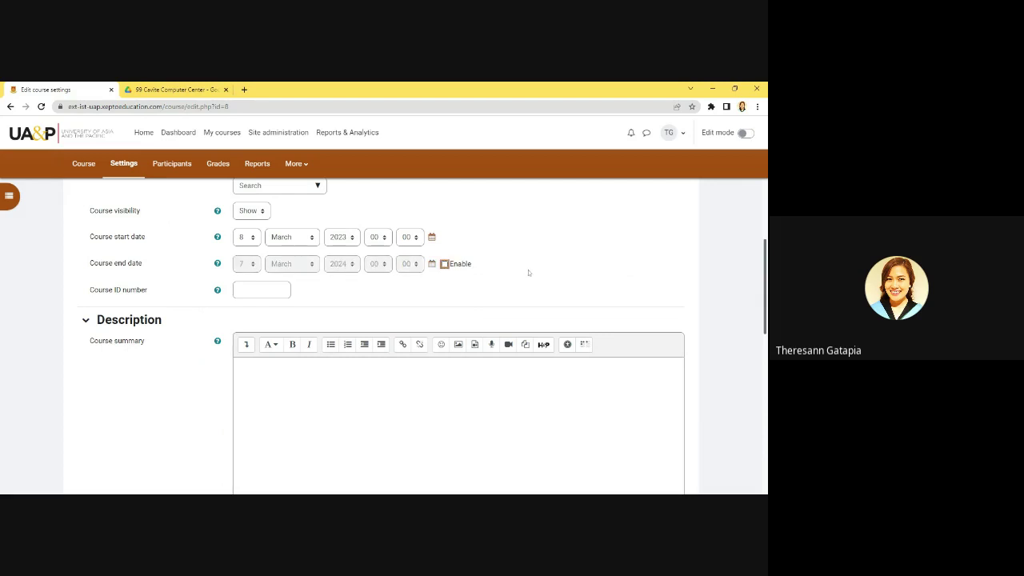
Step: Expand the course summary's formatting tools and insert the prepared description beginning "Every student aspires to perform well in school"
scroll(528, 273, "down", 2)
left_click(448, 297)
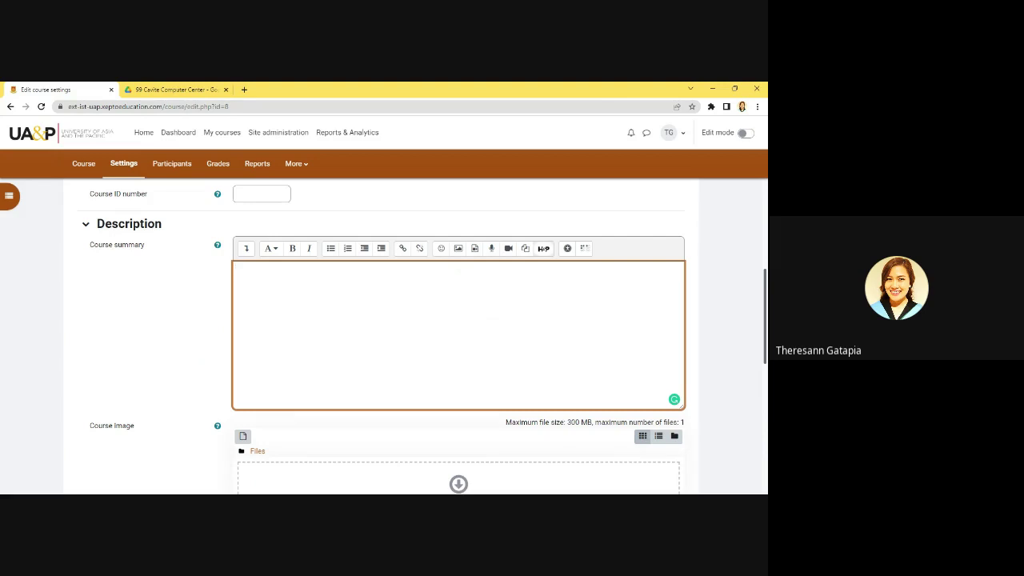
left_click(245, 248)
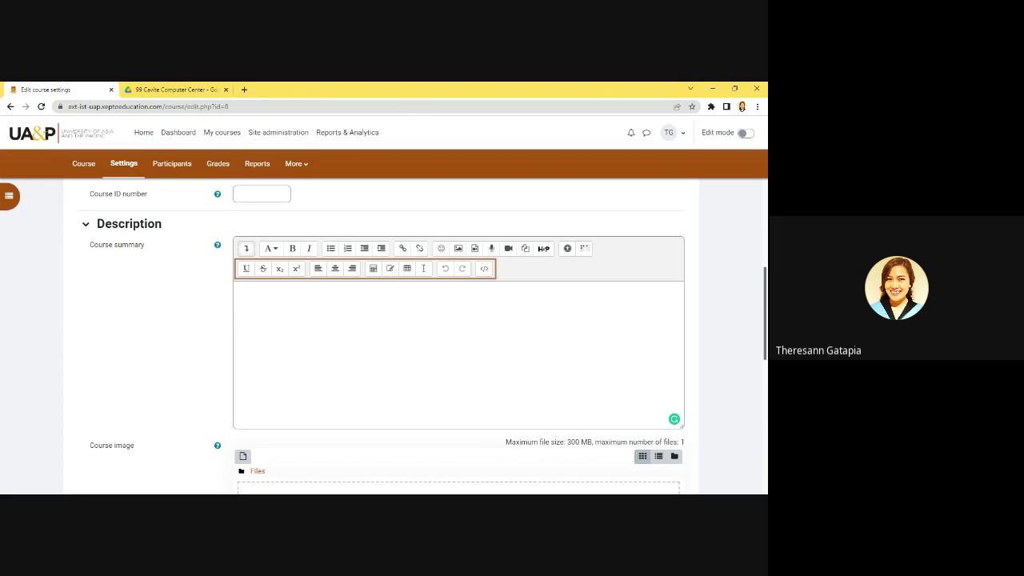
left_click(237, 289)
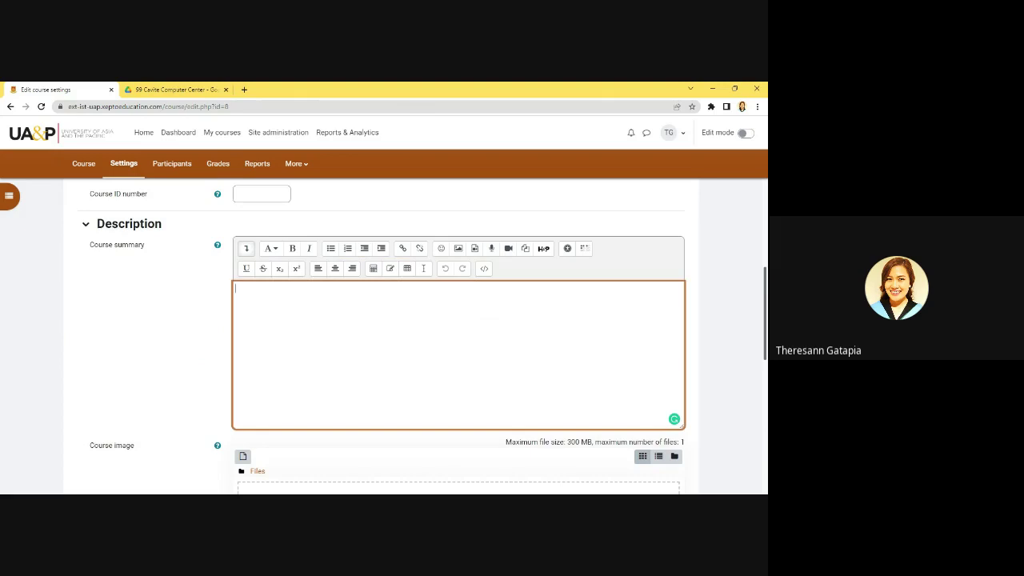
key("alt+Tab")
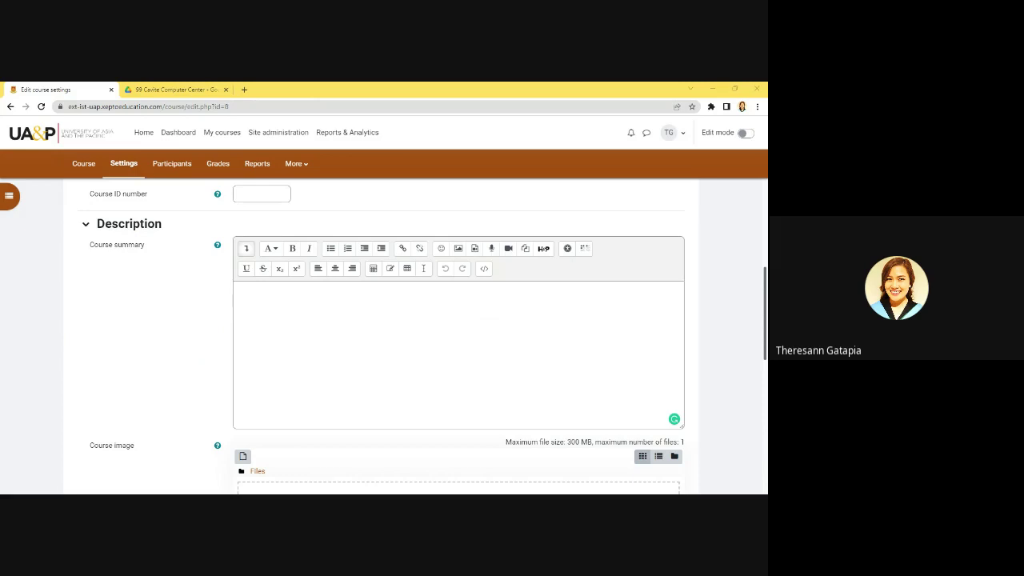
key("alt+Tab")
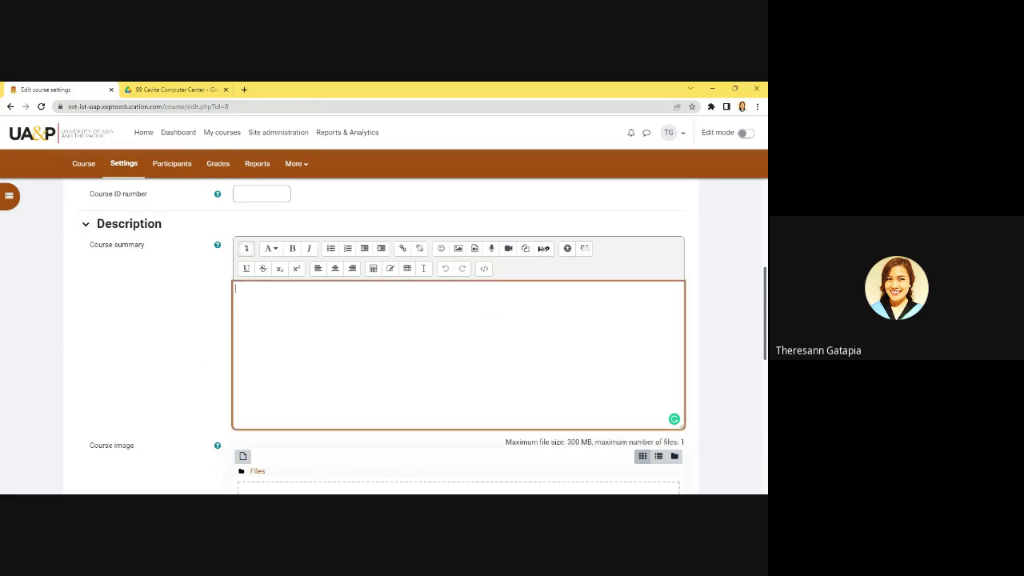
type("Every student aspires to perform well in school, and this can be possible when important study habits are integrated into daily activities. In this course, students will learn various helpful study habits to achieve academic success. Aside from that, different study tips and tricks will also be shared with students to allow them to explore and try strategies that may contribute to the attainment of their academic goals.")
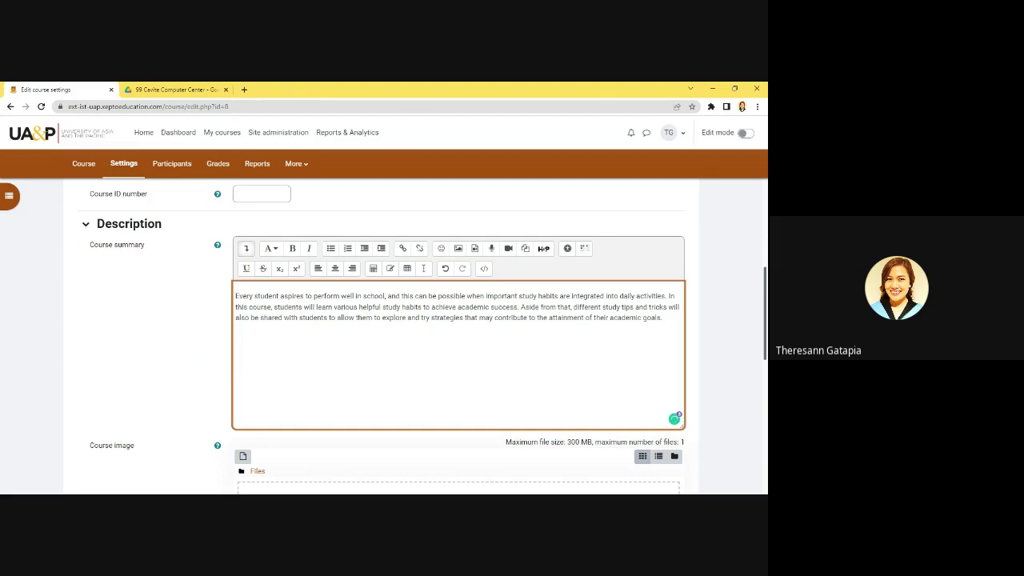
left_click(162, 352)
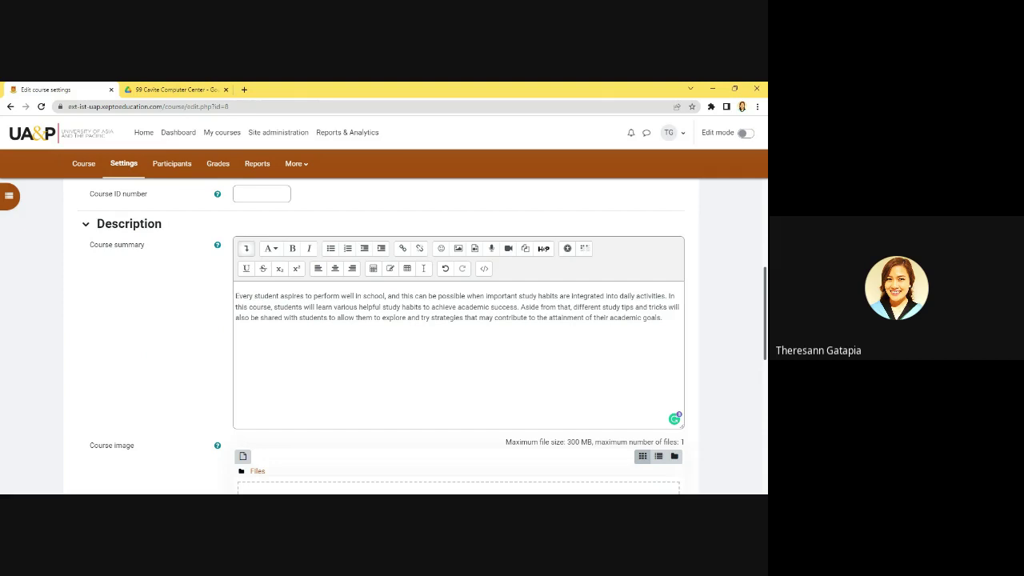
Step: Upload an image file from the computer as the course image
scroll(418, 359, "down", 3)
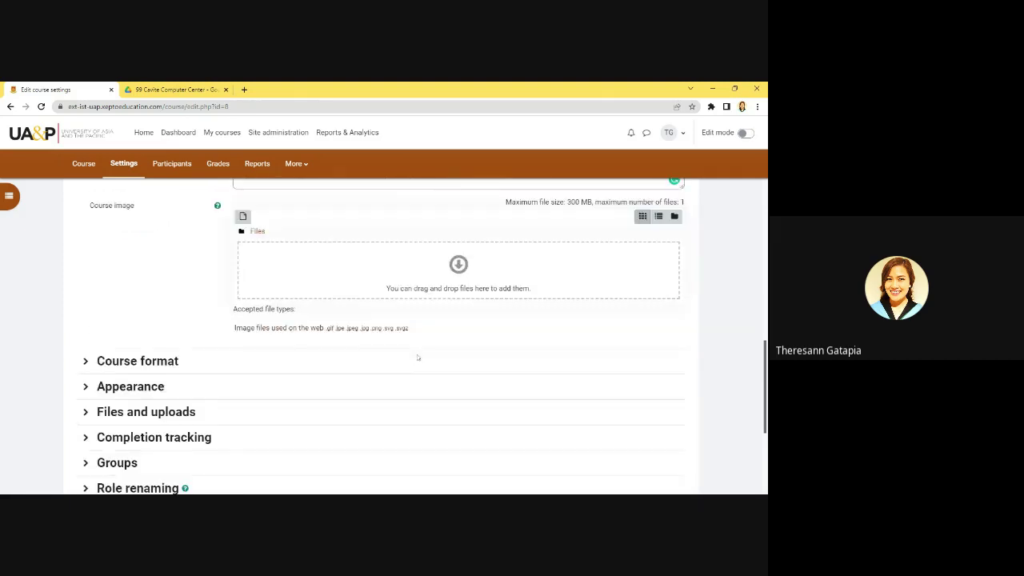
scroll(265, 345, "up", 1)
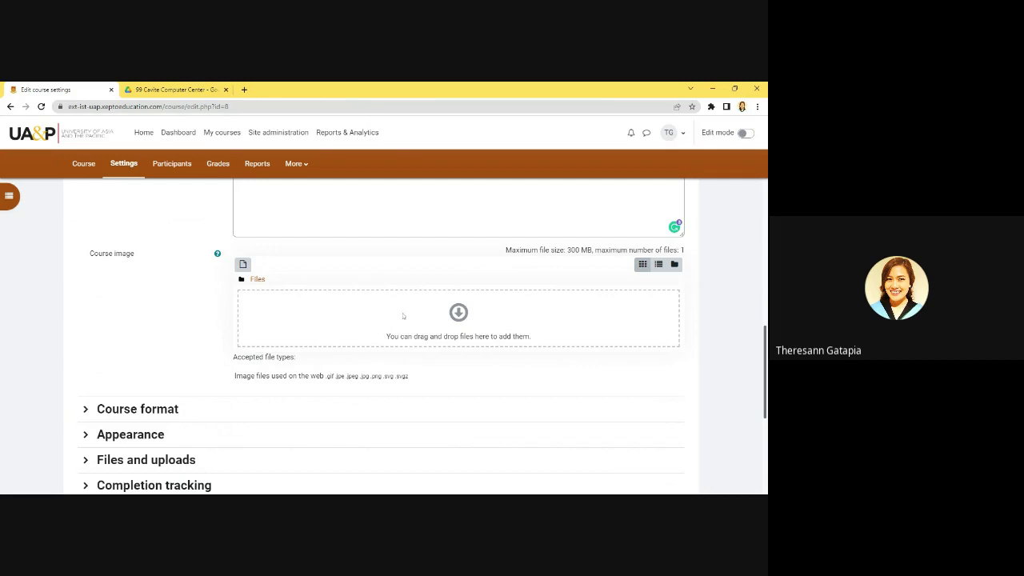
scroll(312, 330, "down", 1)
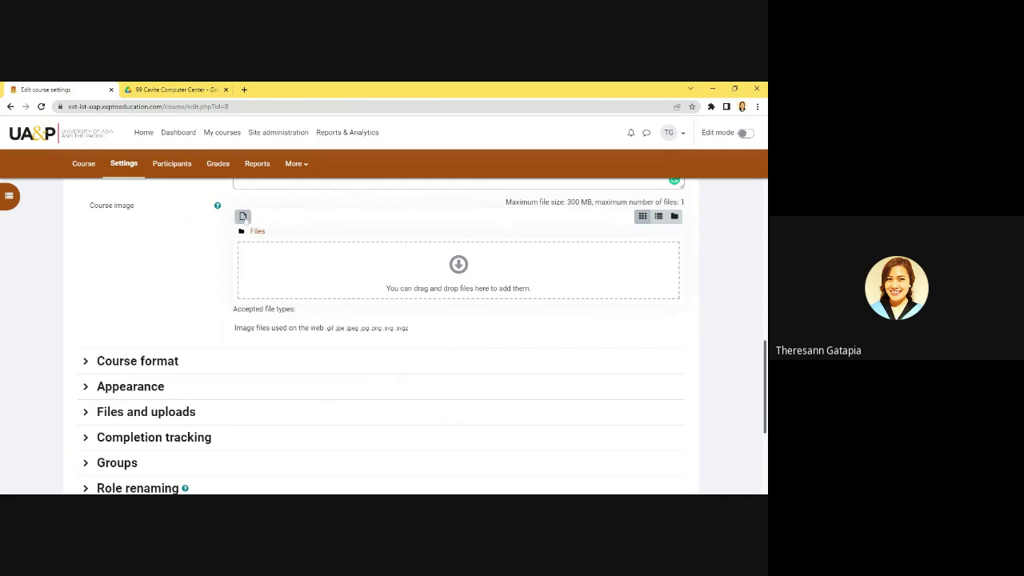
left_click(243, 217)
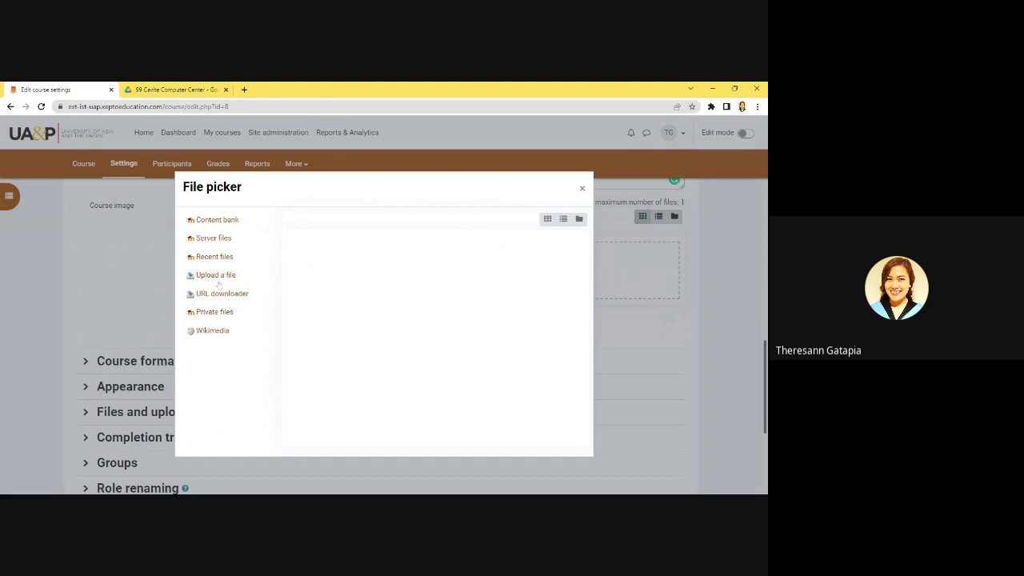
left_click(217, 275)
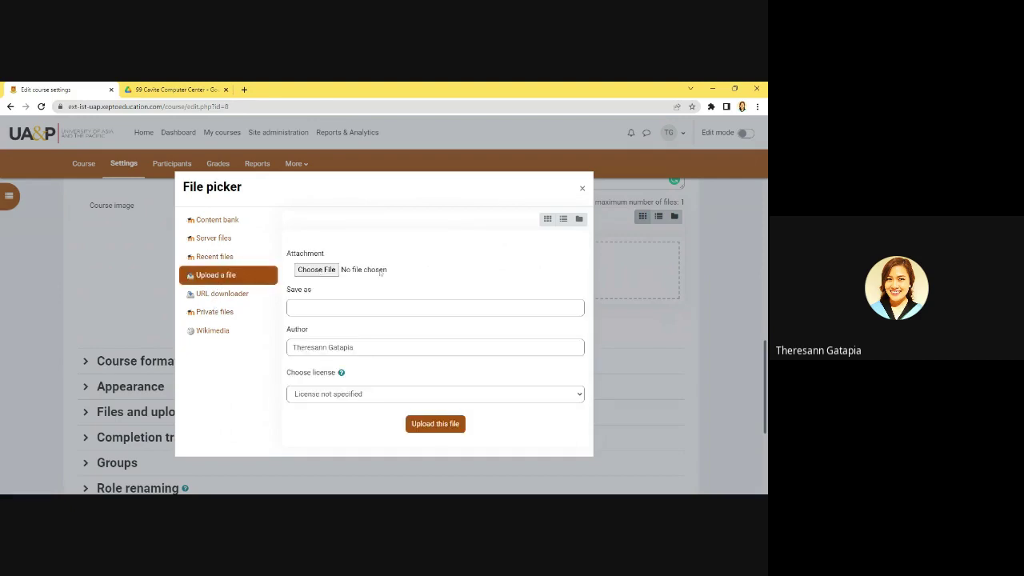
left_click(322, 271)
left_click(435, 423)
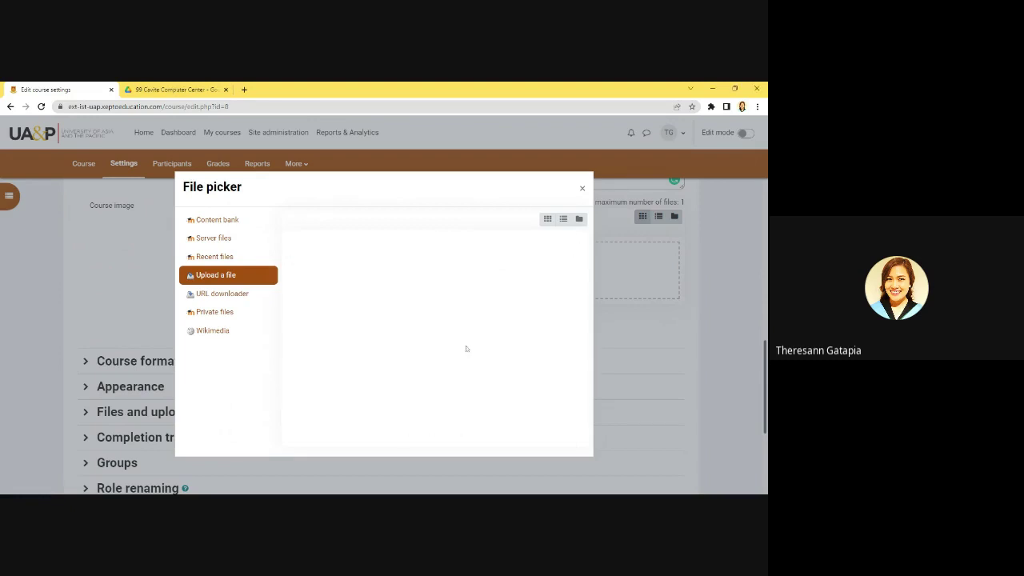
Step: Expand the Course format section and review the format help and the options for format, hidden sections and course layout
scroll(470, 318, "down", 3)
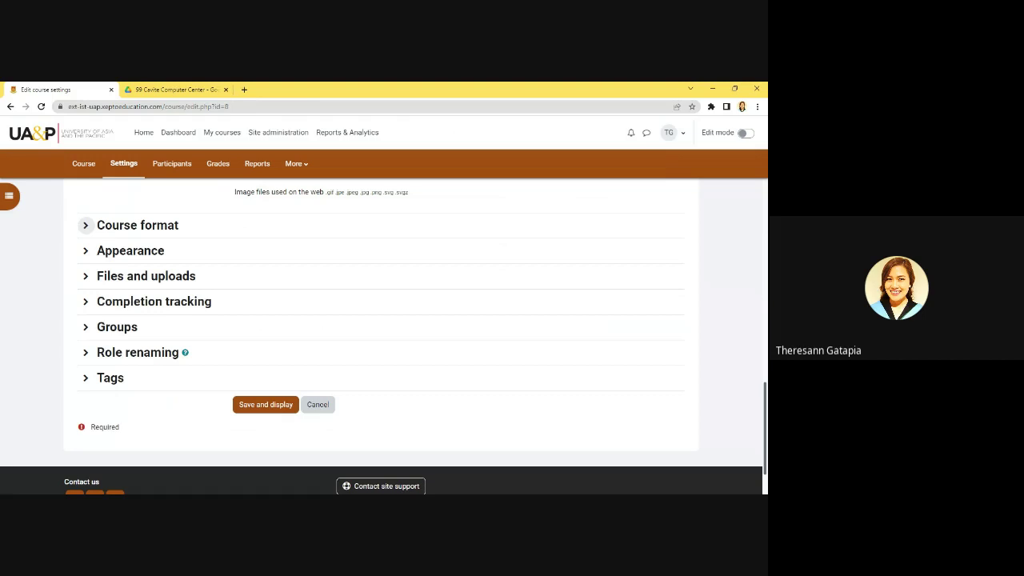
left_click(85, 225)
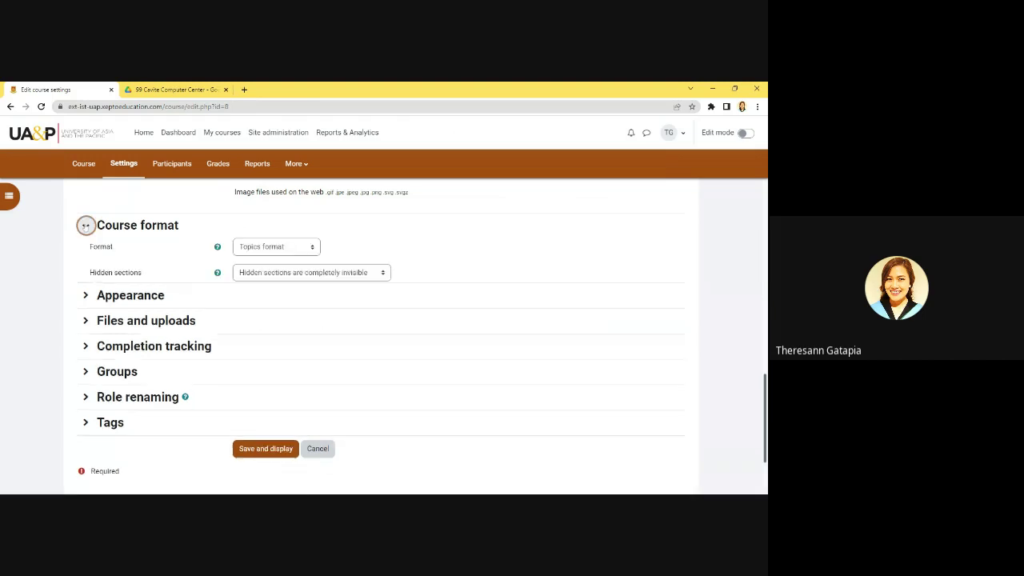
scroll(102, 272, "down", 1)
scroll(103, 270, "up", 1)
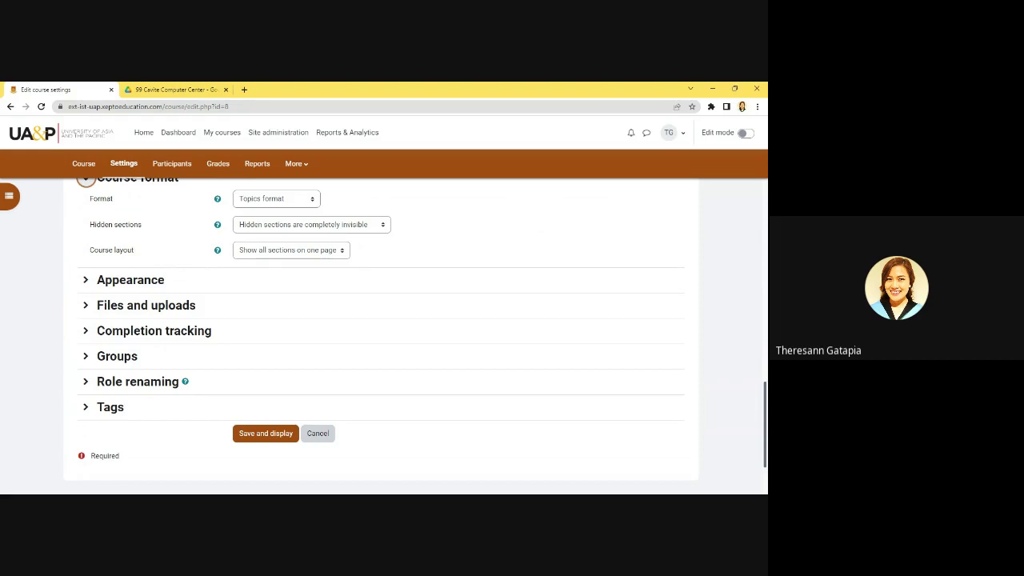
left_click(280, 201)
left_click(217, 198)
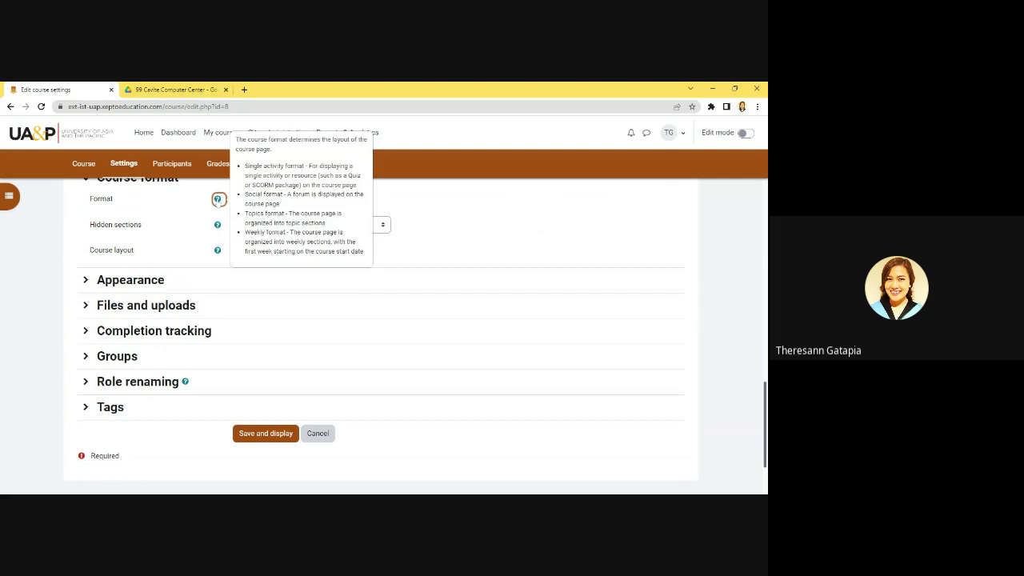
left_click(464, 212)
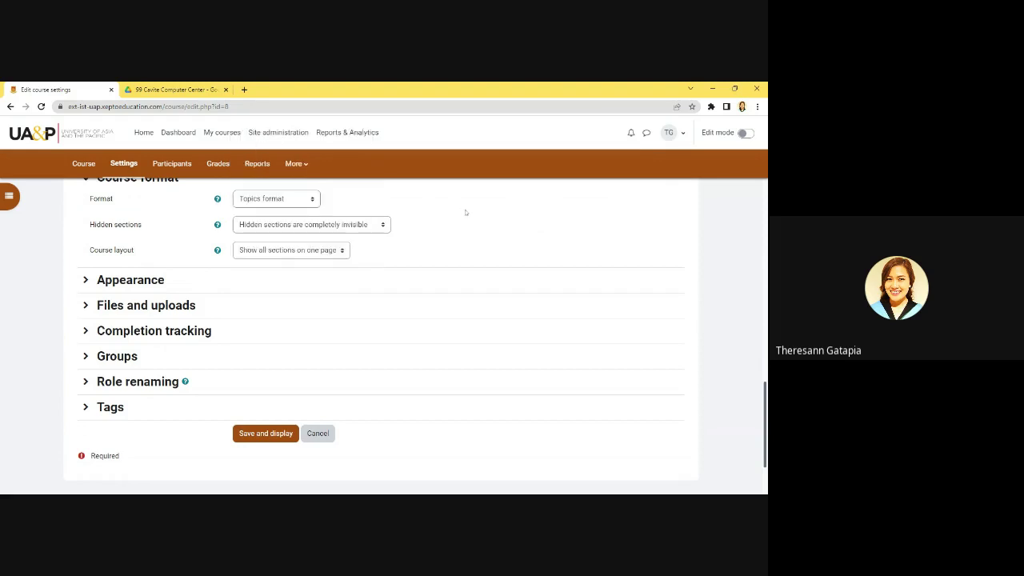
left_click(292, 227)
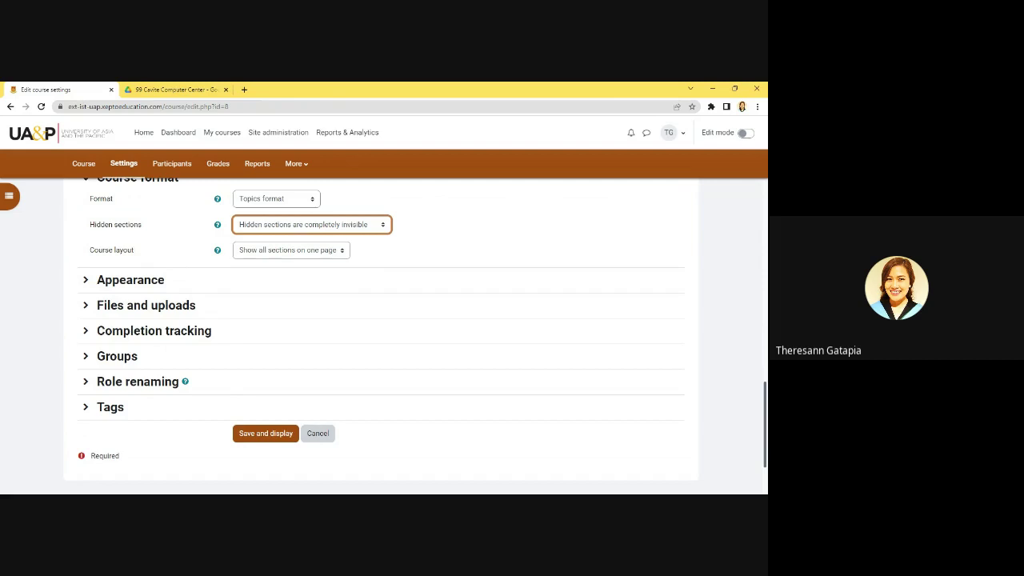
left_click(448, 239)
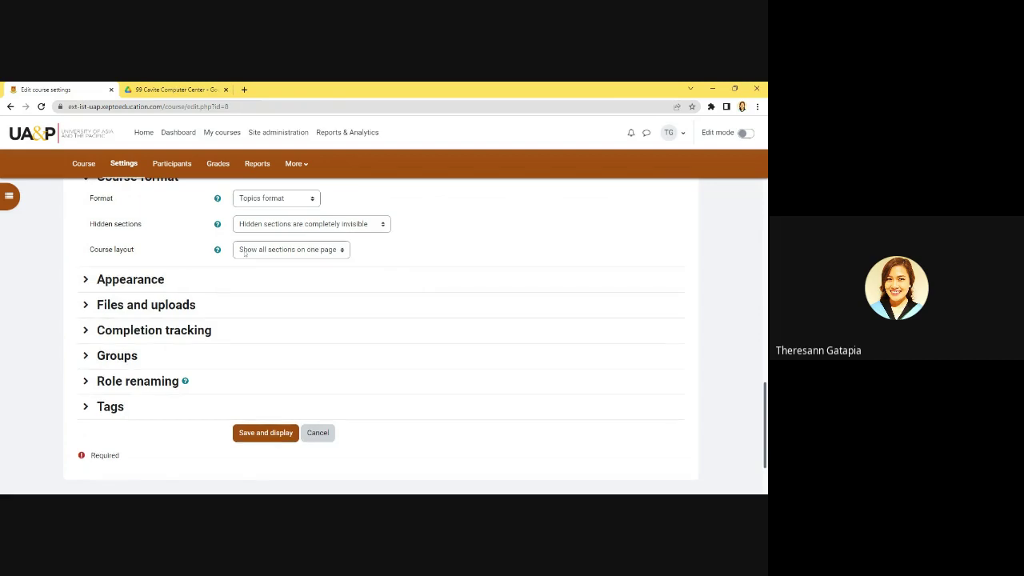
scroll(247, 237, "down", 1)
left_click(264, 207)
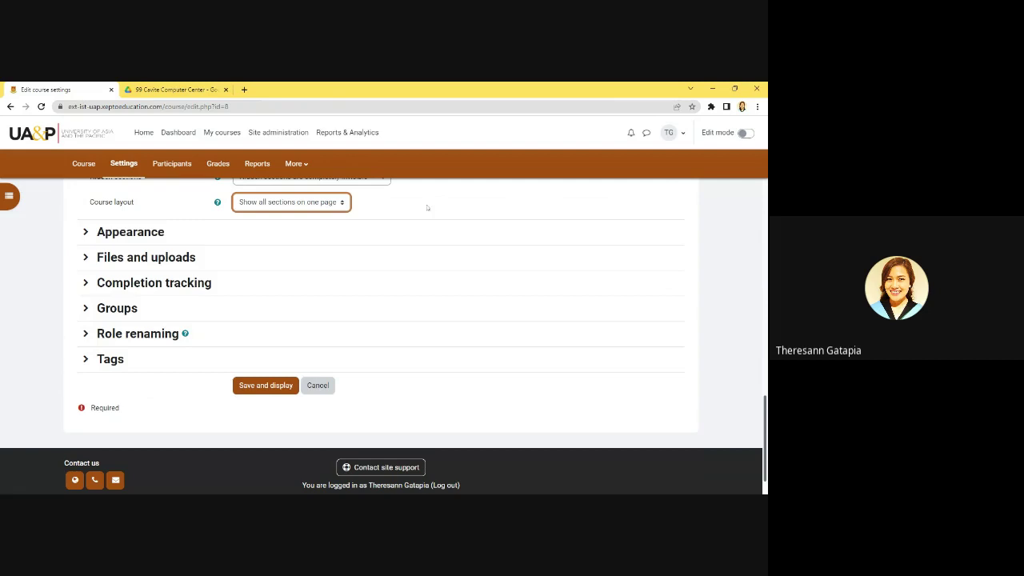
Step: Expand the Appearance section and review its language, announcements, gradebook, activity reports and activity dates settings
left_click(85, 232)
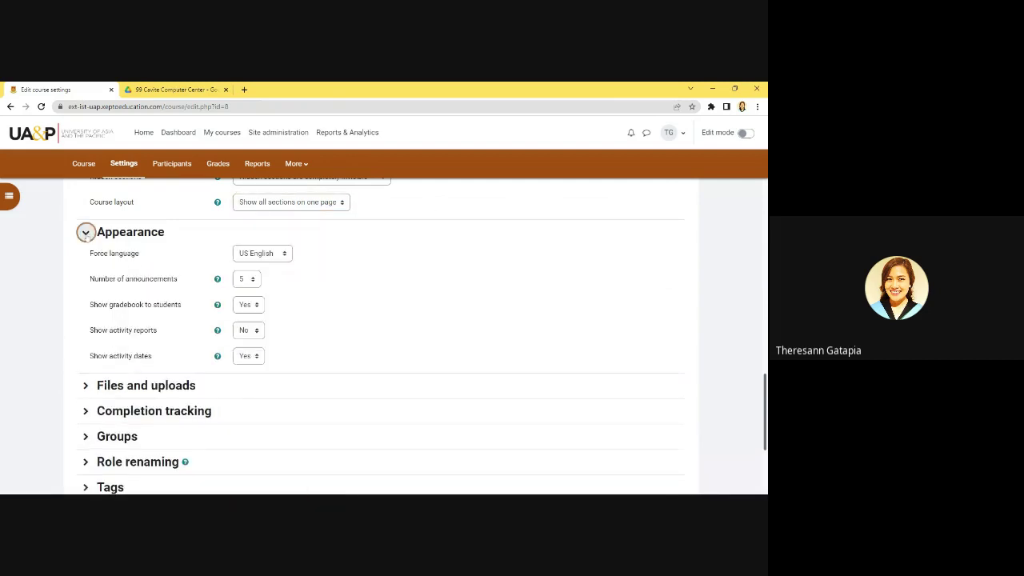
scroll(86, 233, "down", 1)
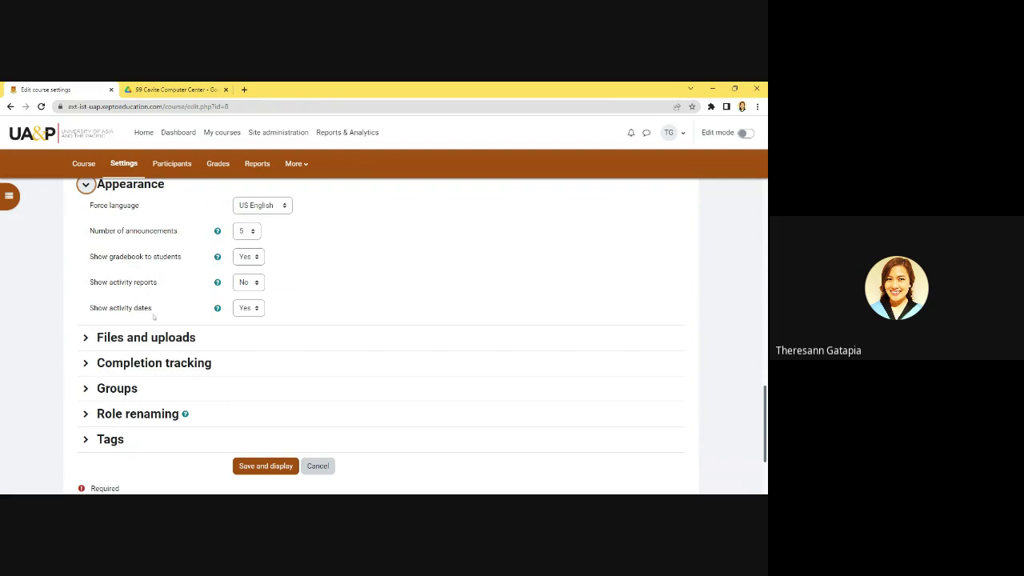
scroll(154, 318, "down", 1)
scroll(153, 318, "up", 2)
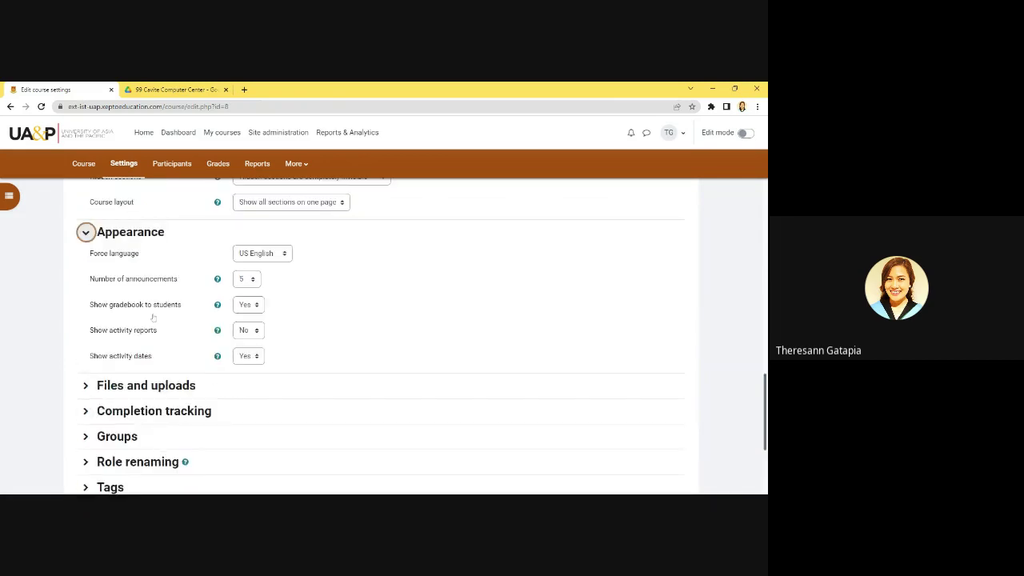
scroll(154, 318, "down", 1)
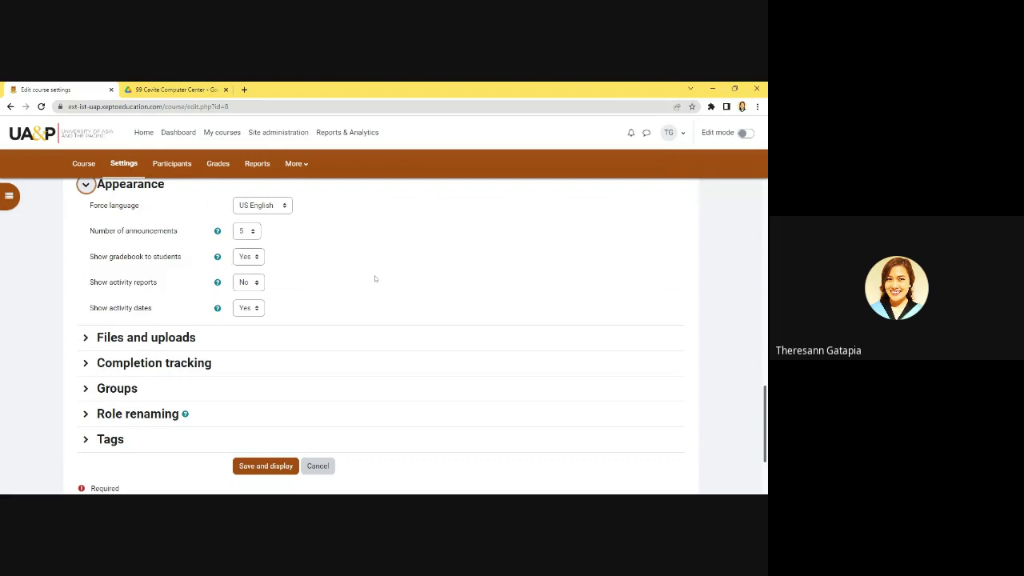
scroll(85, 336, "down", 1)
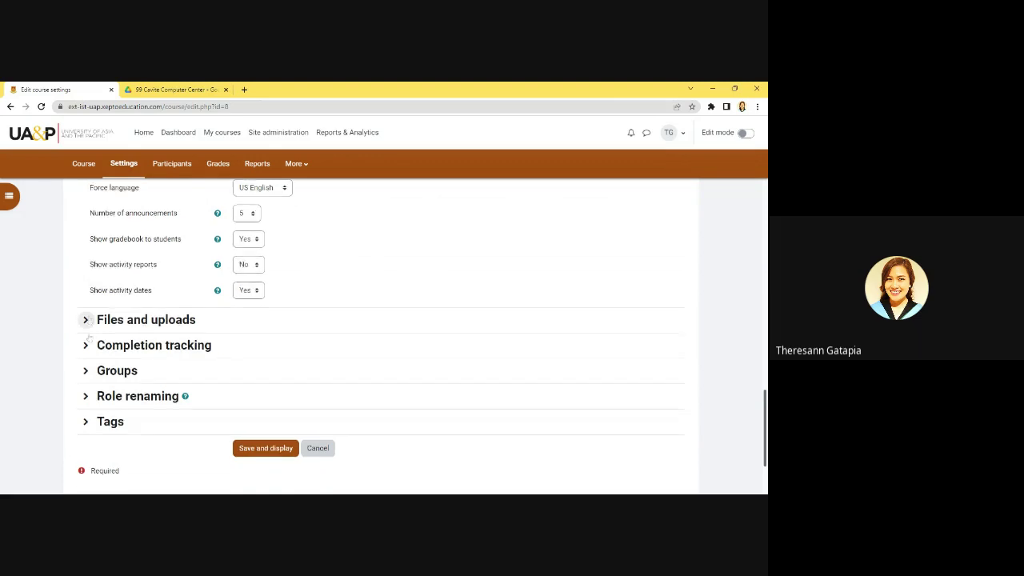
Step: Expand the Files and uploads, Completion tracking and Groups sections and review their settings
left_click(86, 289)
scroll(291, 261, "down", 1)
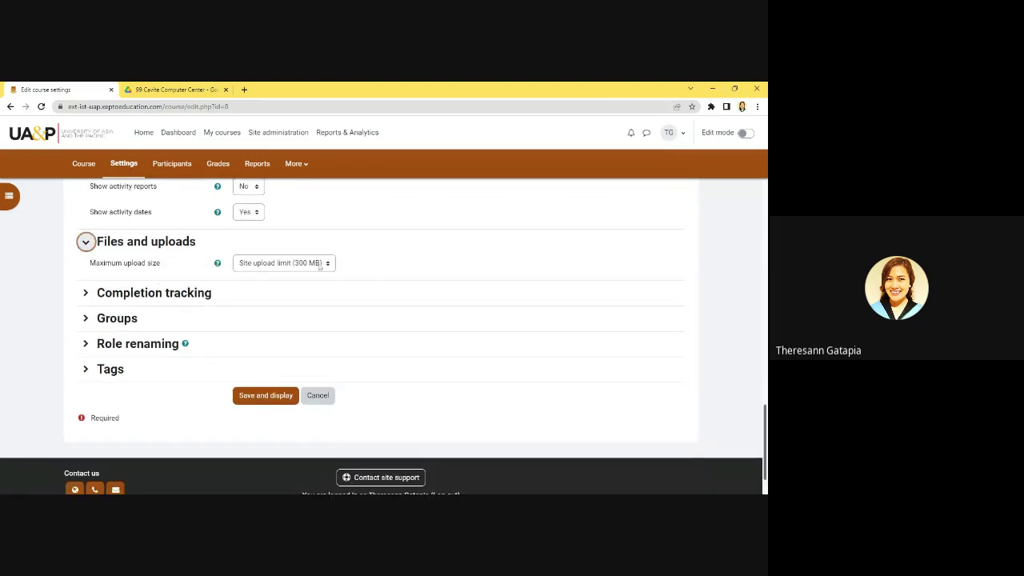
left_click(85, 293)
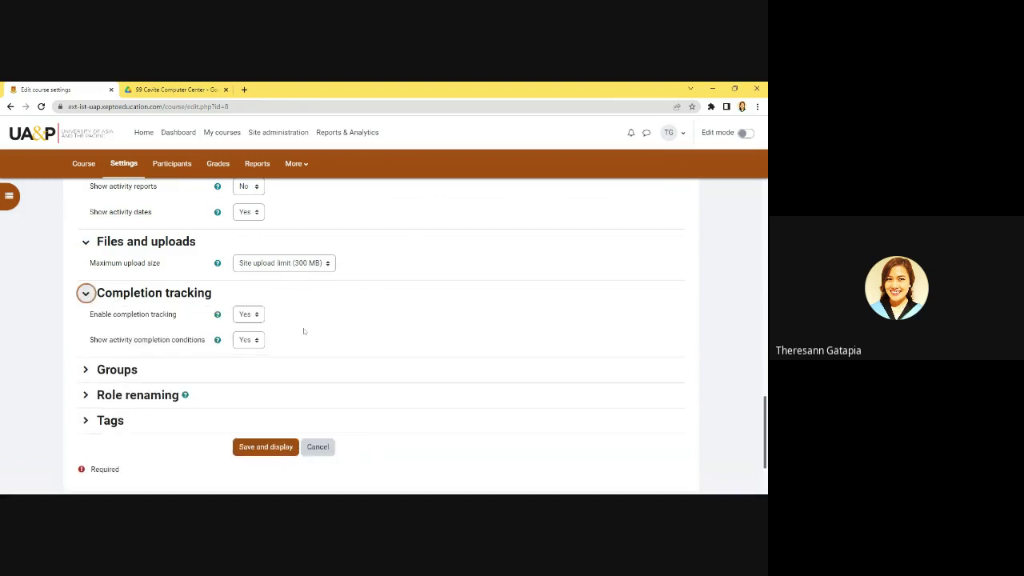
scroll(306, 329, "down", 2)
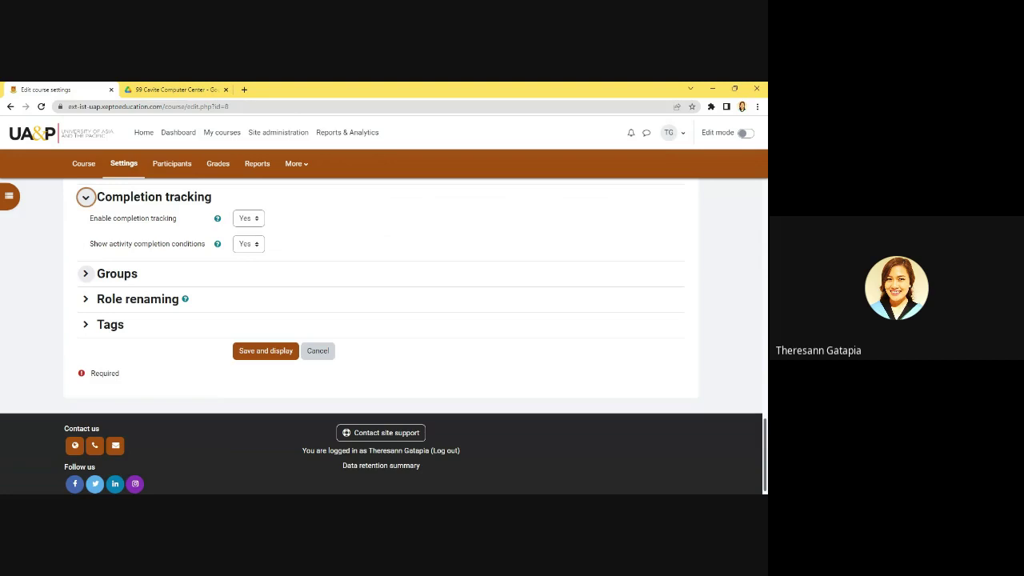
left_click(128, 274)
scroll(388, 293, "down", 1)
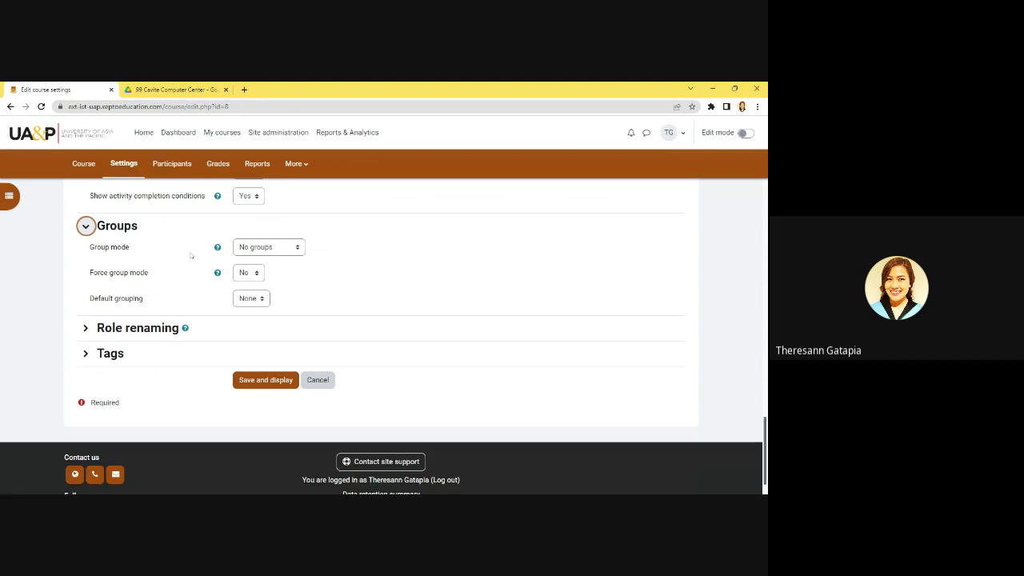
Step: Expand the Role renaming and Tags sections and review the custom role name fields and tag options
left_click(86, 328)
scroll(207, 294, "down", 2)
scroll(331, 272, "down", 1)
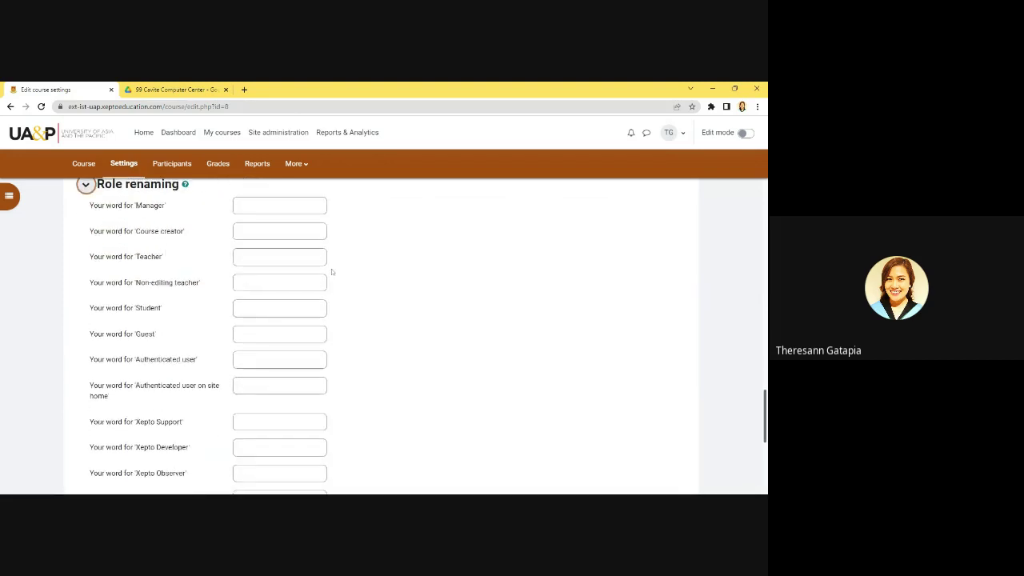
scroll(230, 353, "down", 1)
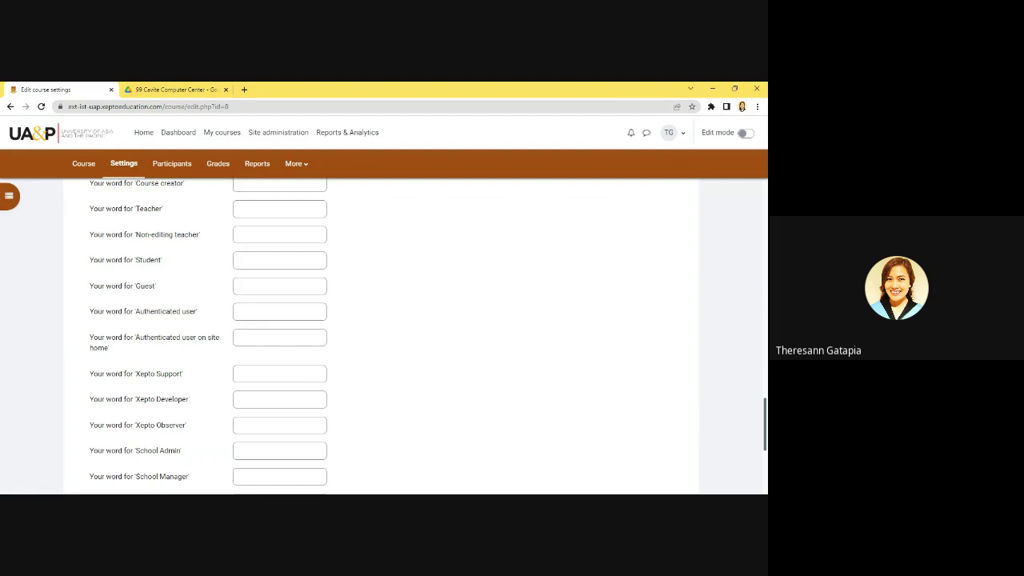
scroll(280, 224, "down", 1)
scroll(203, 279, "down", 5)
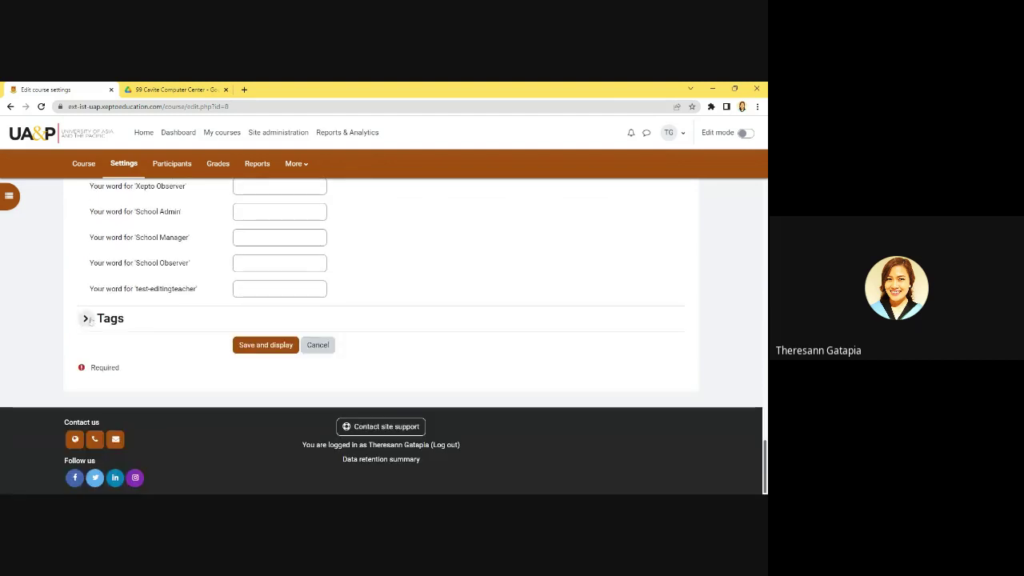
left_click(85, 319)
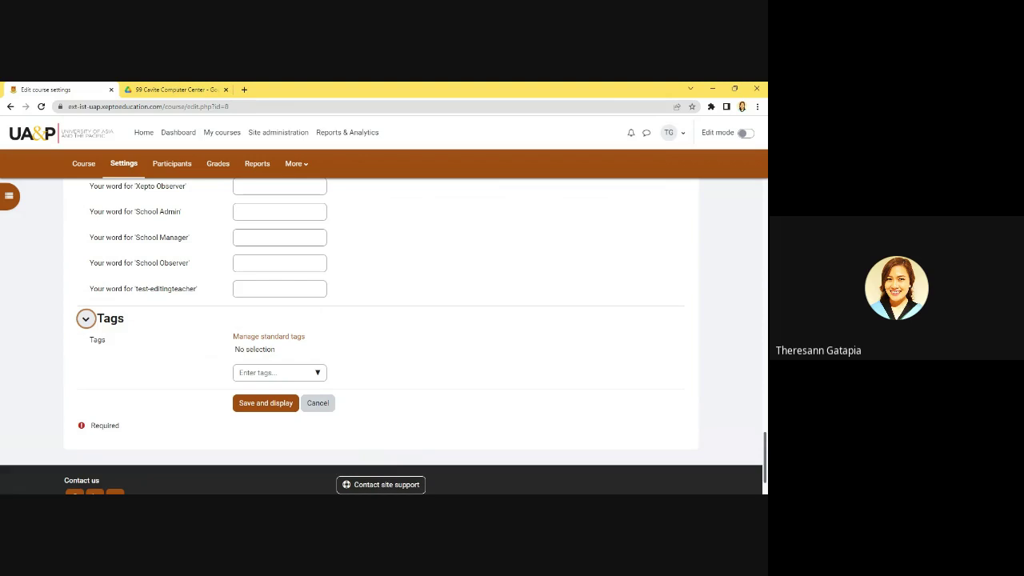
Step: Recheck the completed course settings from General through Tags, then save them and display the course
scroll(374, 325, "up", 3)
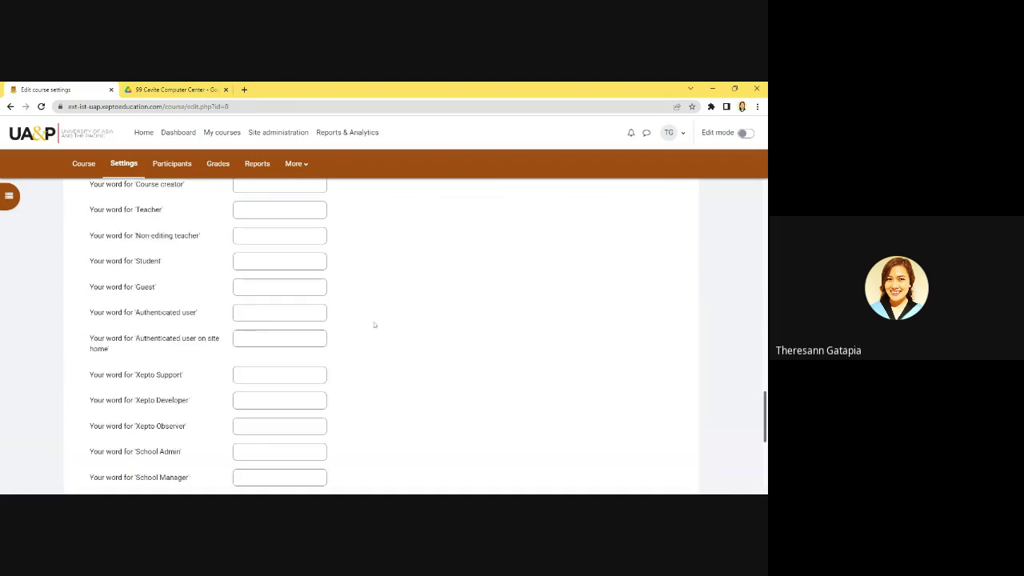
scroll(373, 325, "up", 5)
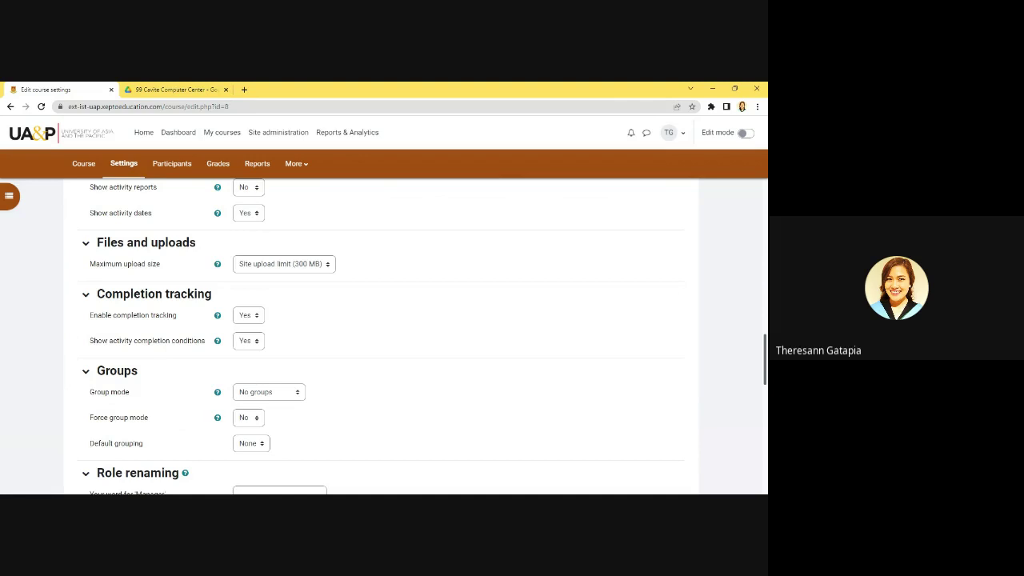
scroll(371, 322, "up", 15)
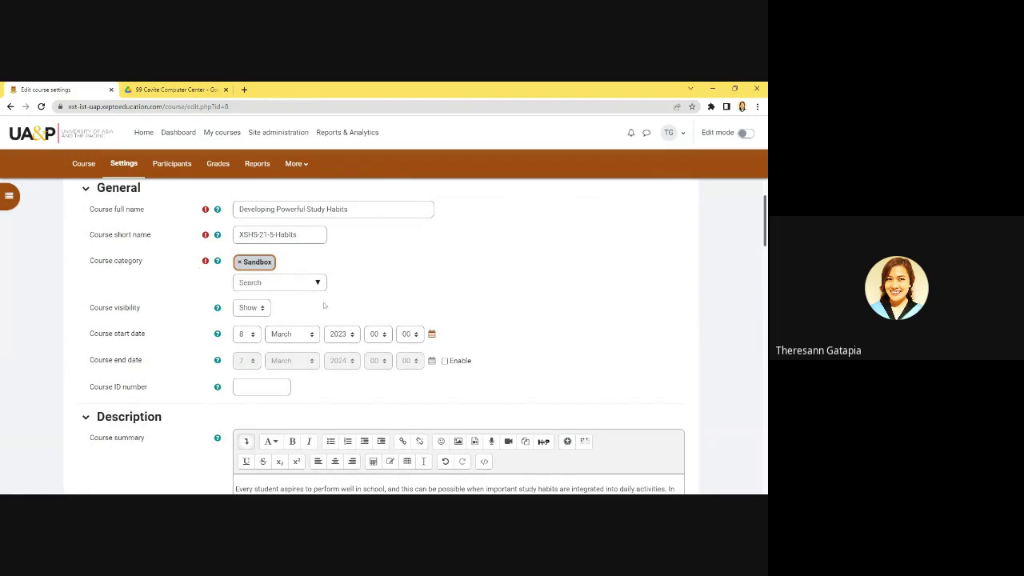
scroll(376, 308, "down", 5)
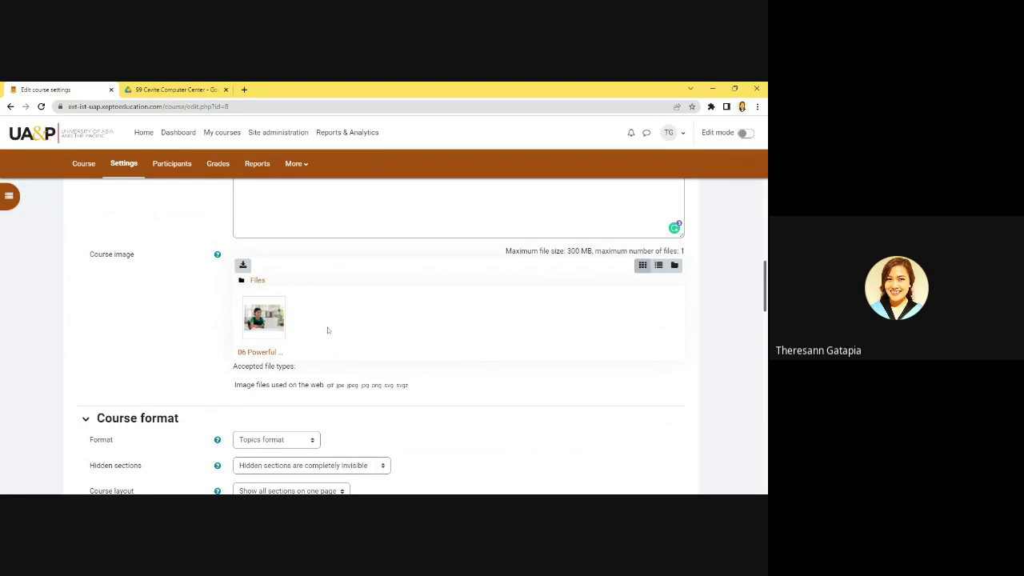
scroll(327, 329, "down", 15)
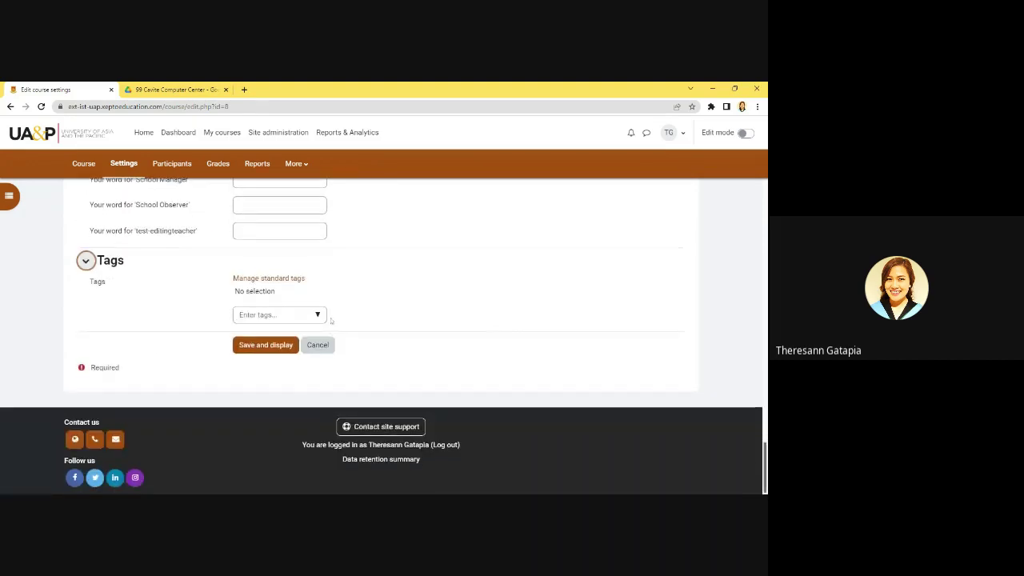
left_click(266, 346)
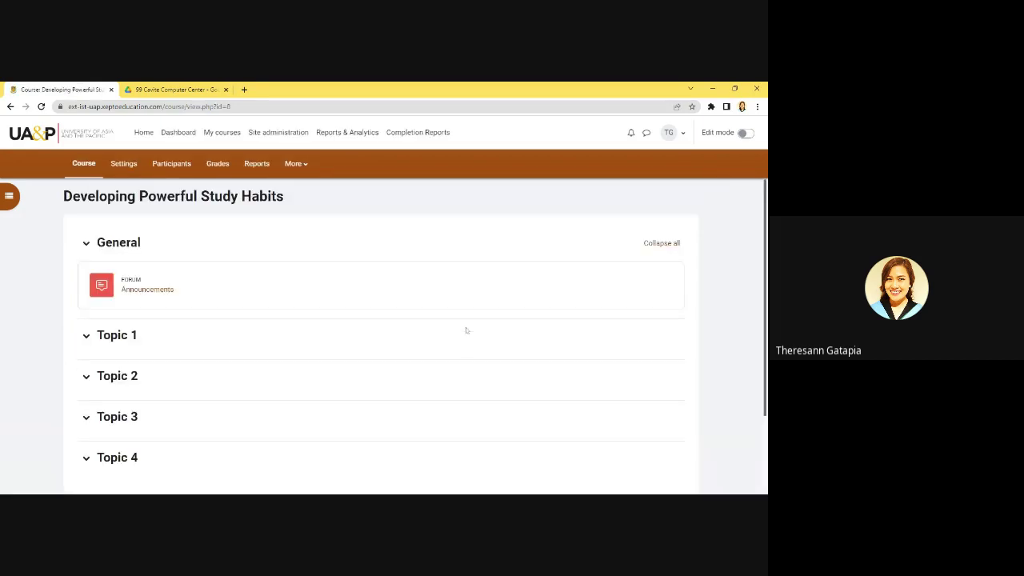
Step: Open My courses, view the course card's options, and change the course overview layout to Summary
left_click(223, 133)
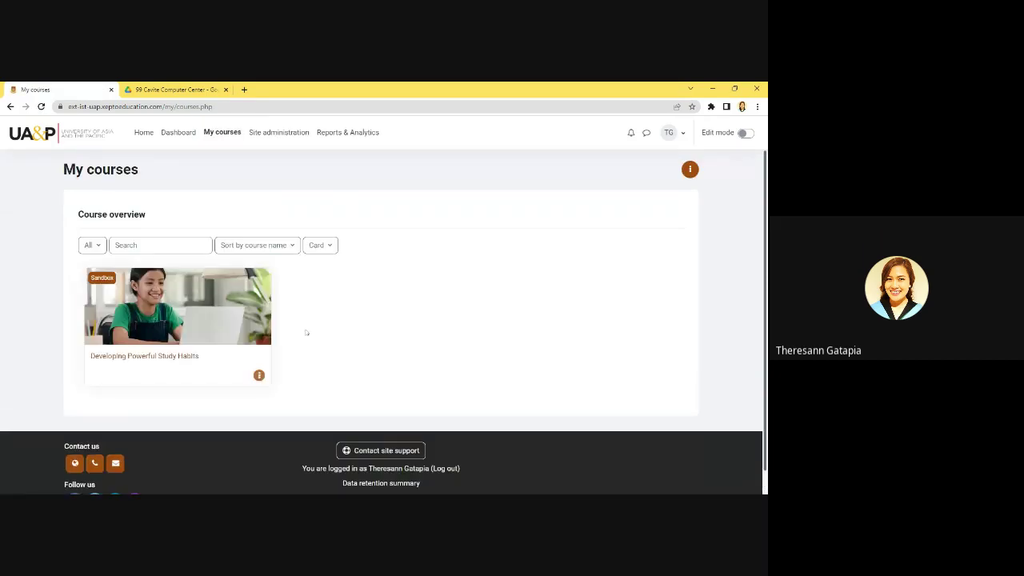
left_click(259, 376)
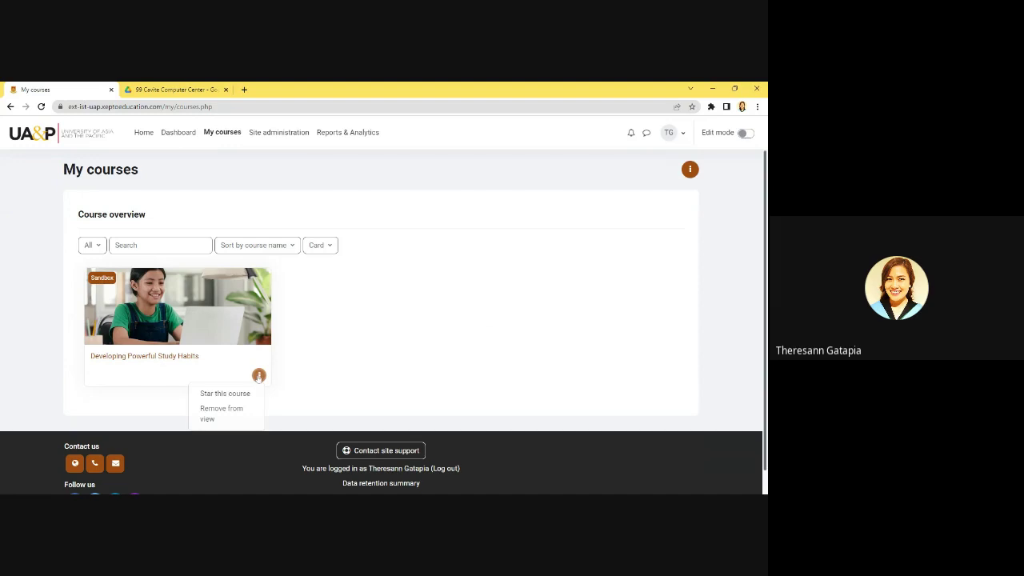
left_click(328, 347)
scroll(331, 344, "down", 1)
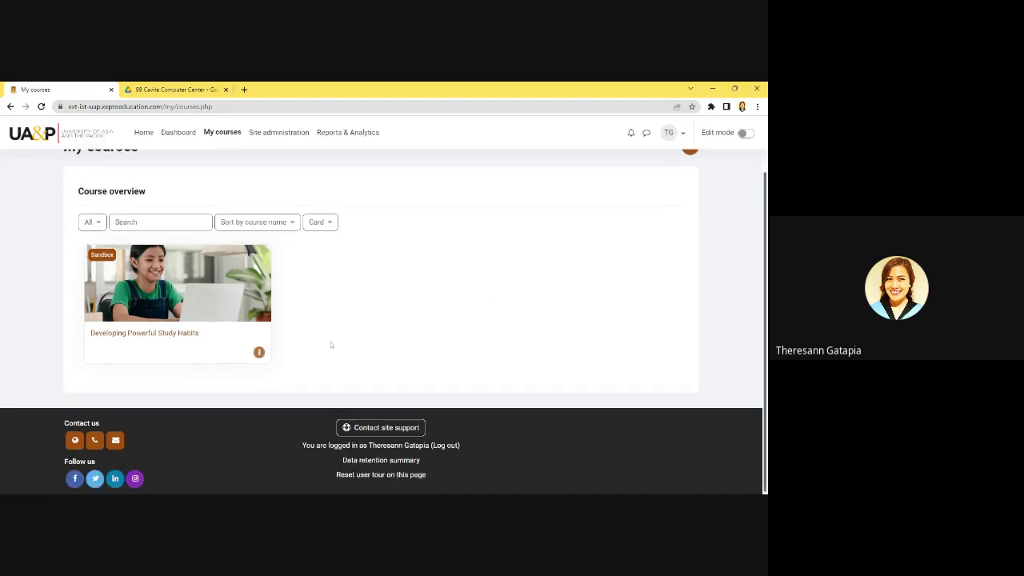
left_click(328, 225)
left_click(332, 270)
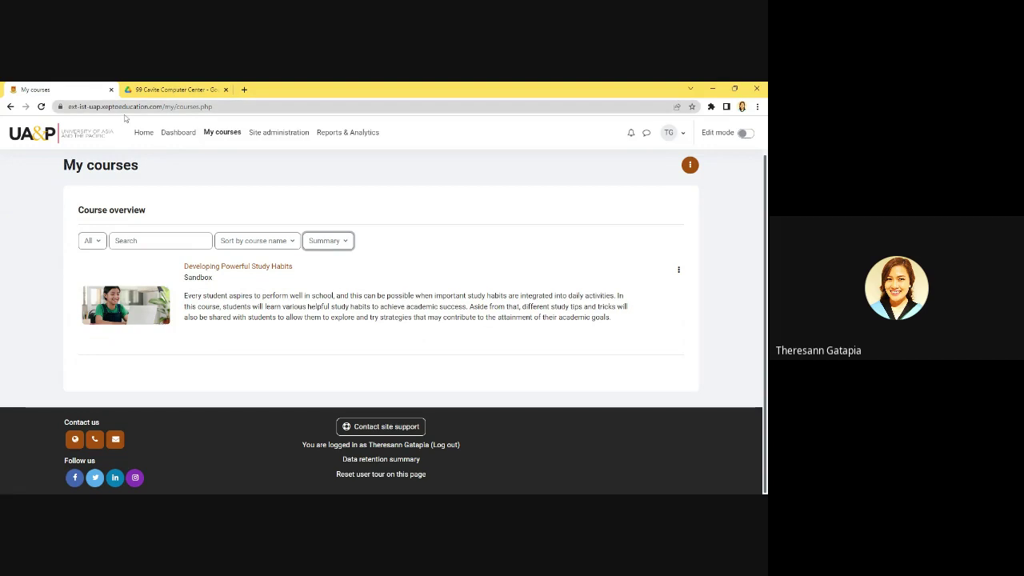
Step: Review the participants list of Developing Powerful Study Habits and its user enrollment options, closing the dialog without enrolling anyone
left_click(241, 267)
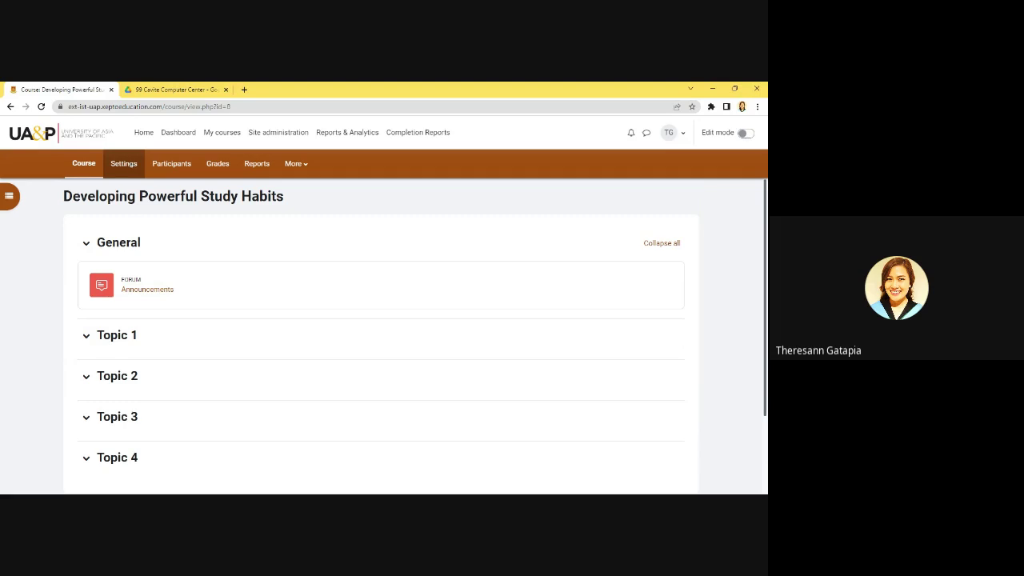
left_click(163, 164)
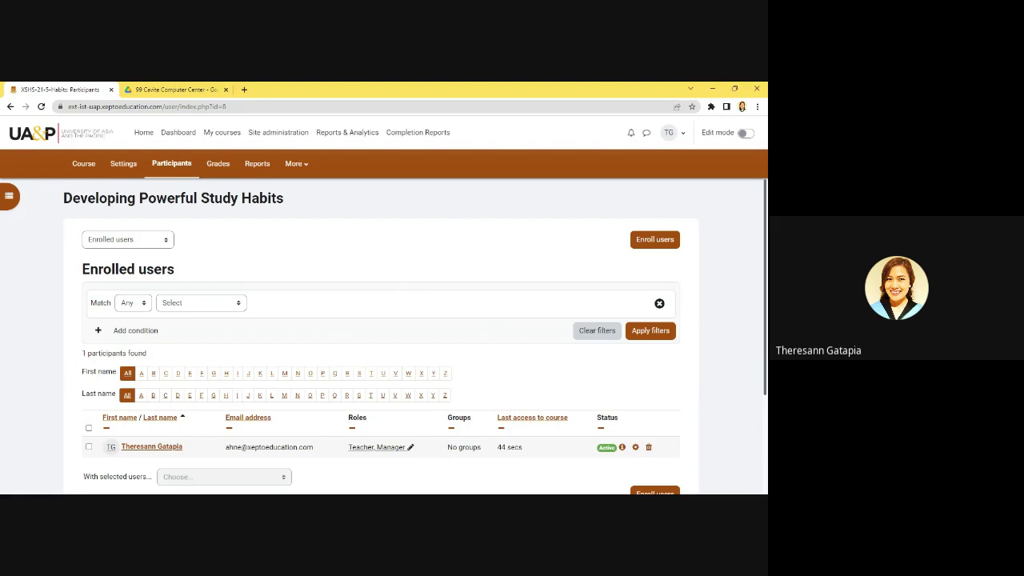
scroll(397, 295, "down", 3)
scroll(397, 294, "up", 3)
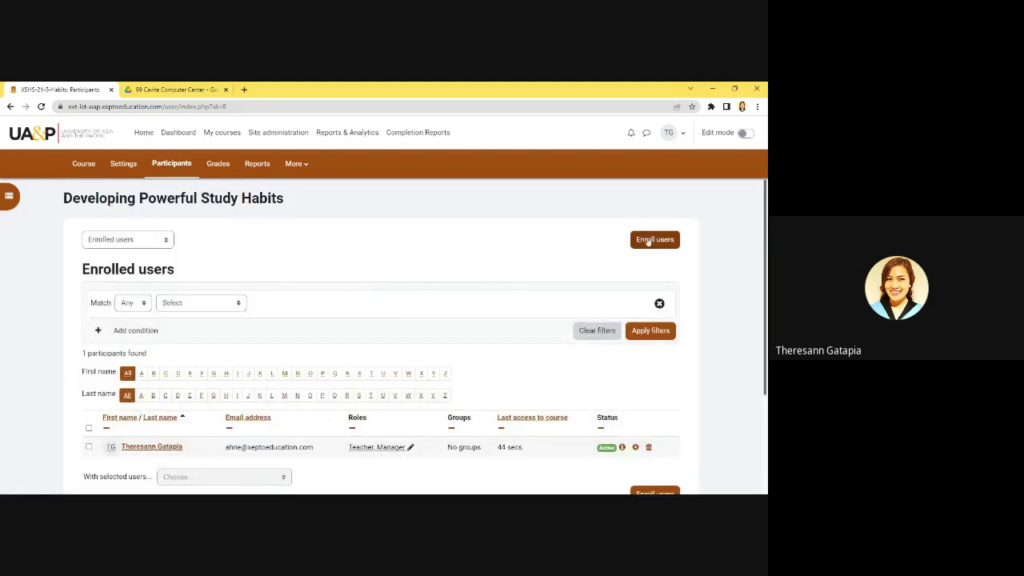
left_click(653, 241)
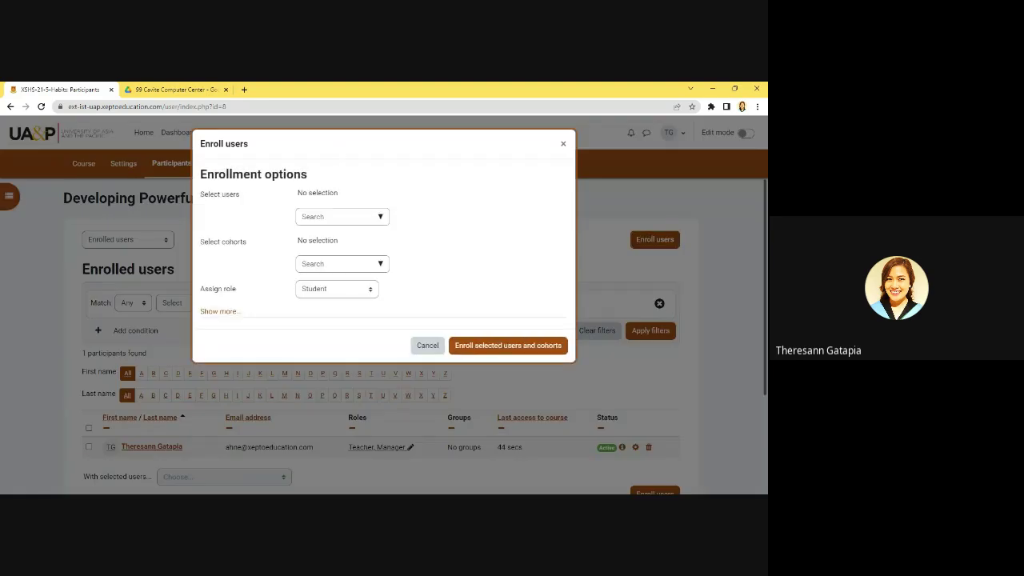
left_click(563, 144)
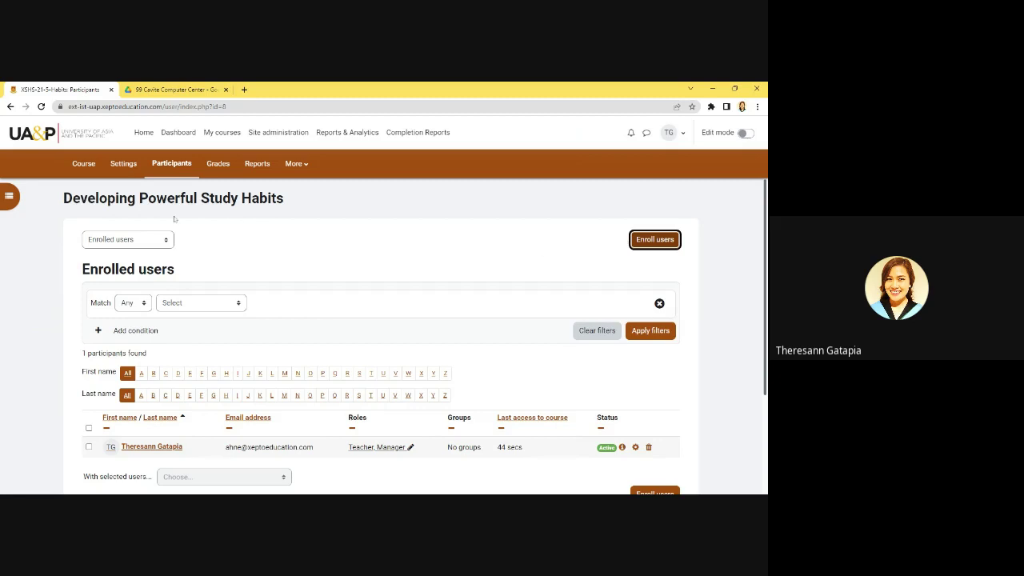
Step: Review the course's grader report, its list of available reports and its additional course administration options
left_click(213, 167)
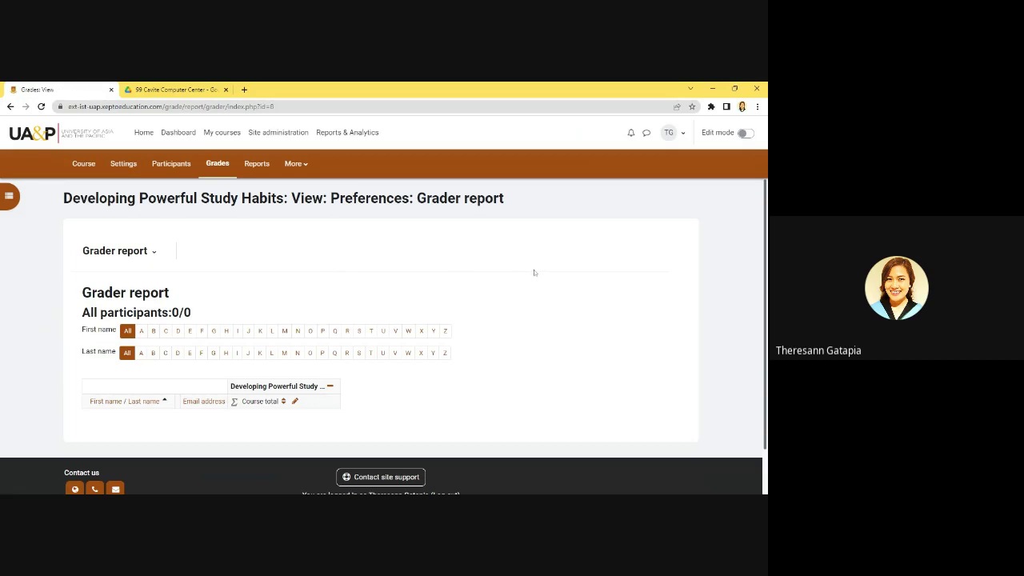
scroll(535, 273, "down", 1)
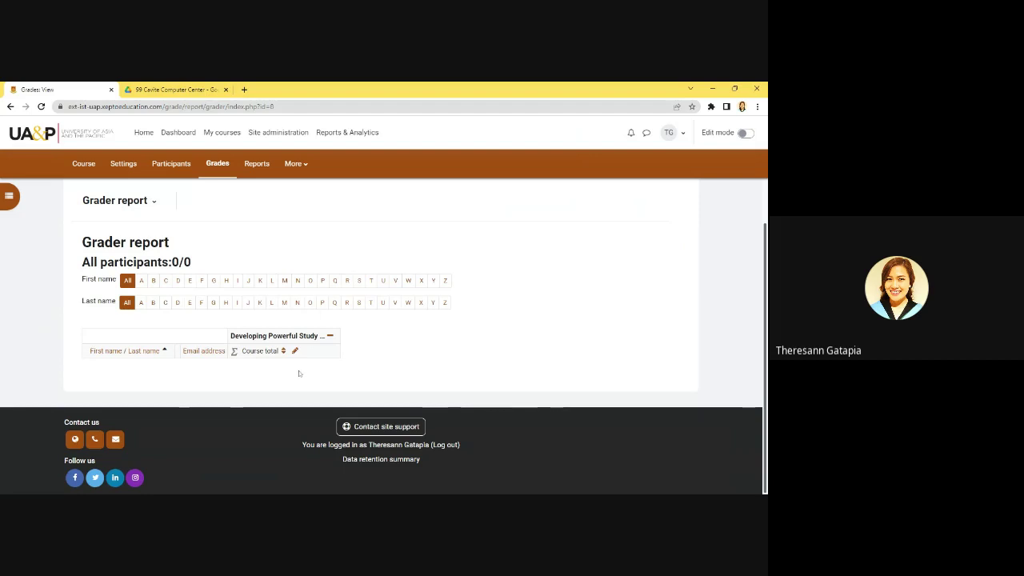
scroll(299, 373, "up", 1)
left_click(257, 164)
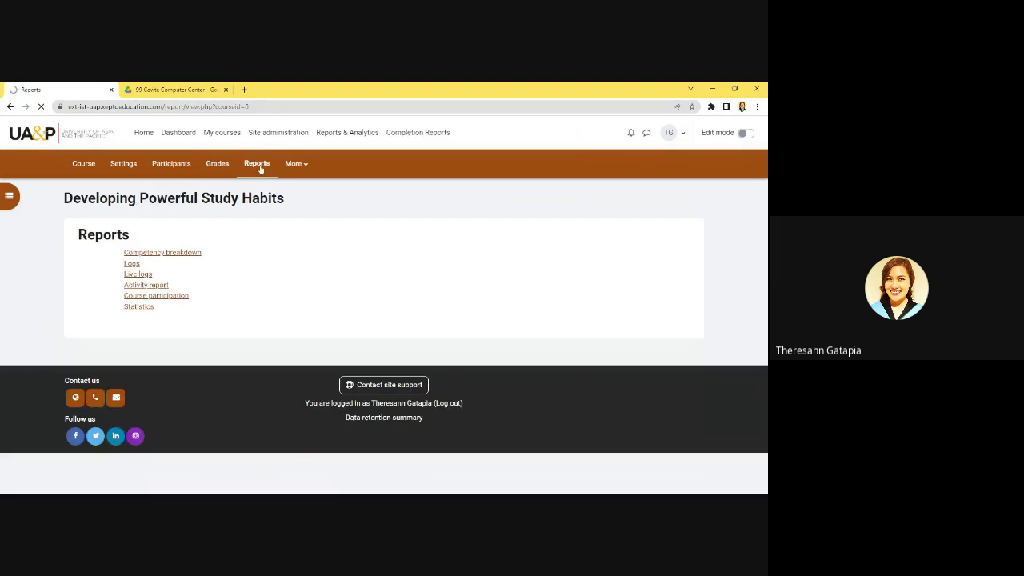
left_click(301, 170)
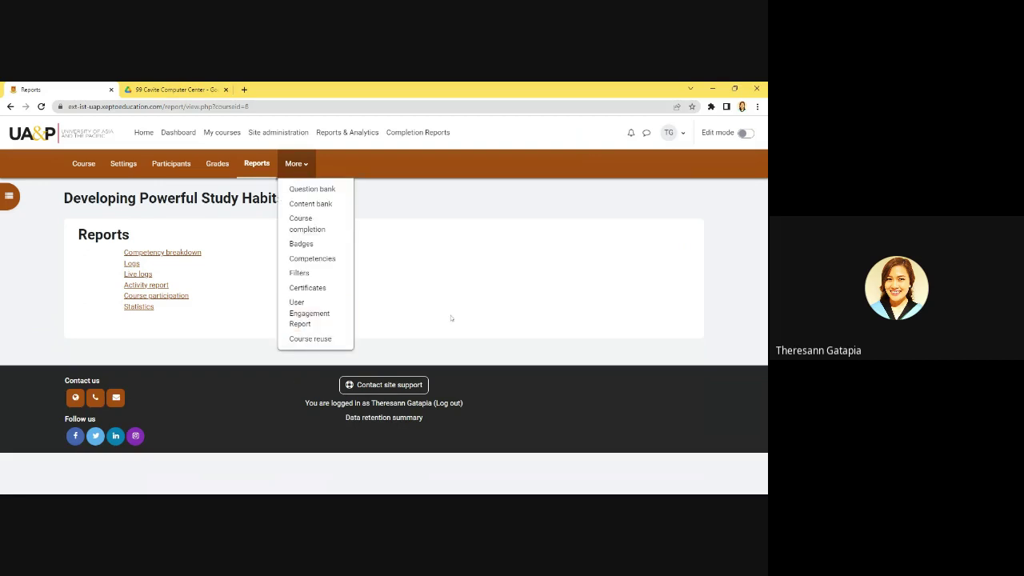
left_click(472, 226)
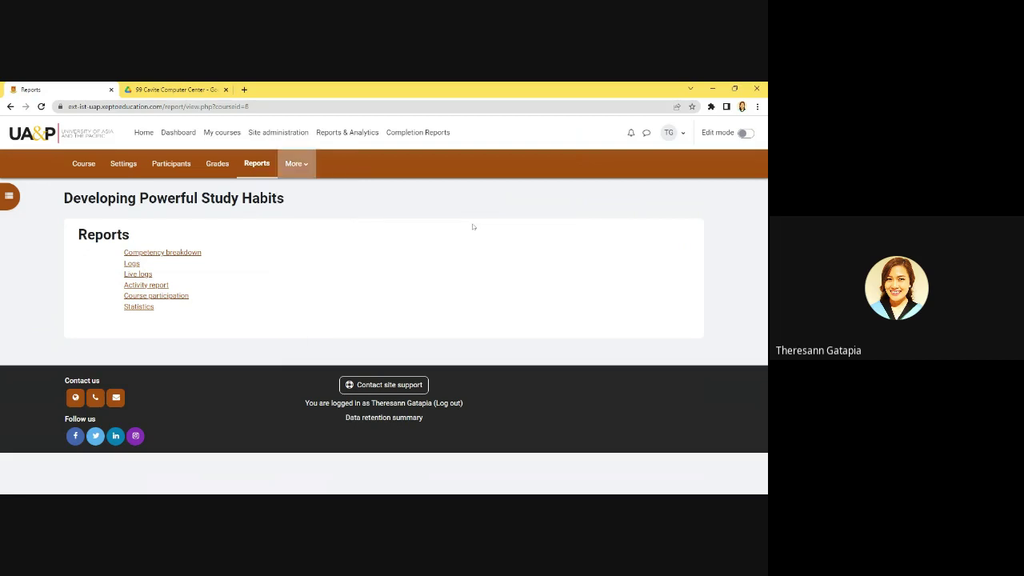
Step: Return to the course's main page, turn on edit mode and look over the editable topics
left_click(76, 165)
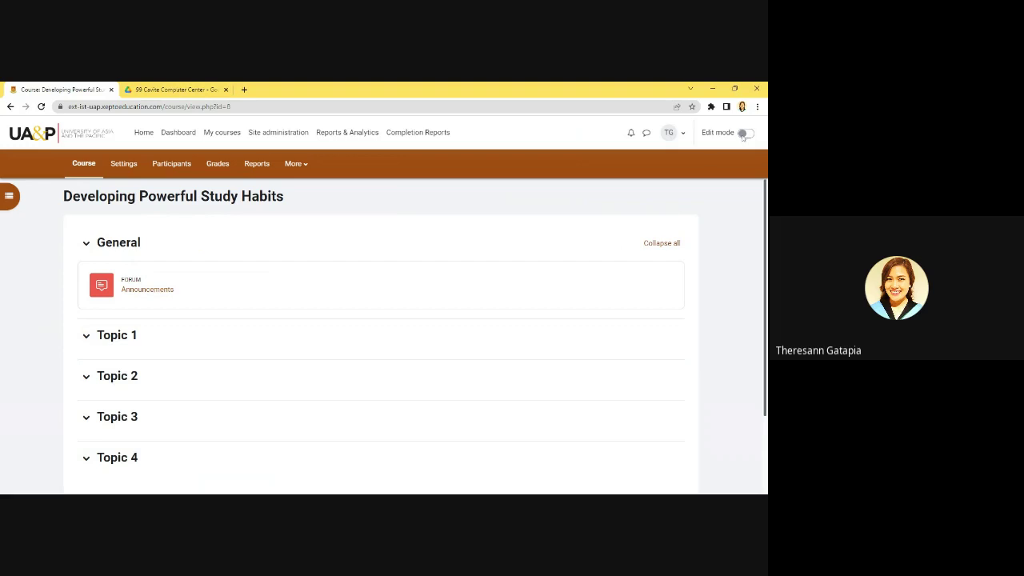
left_click(744, 134)
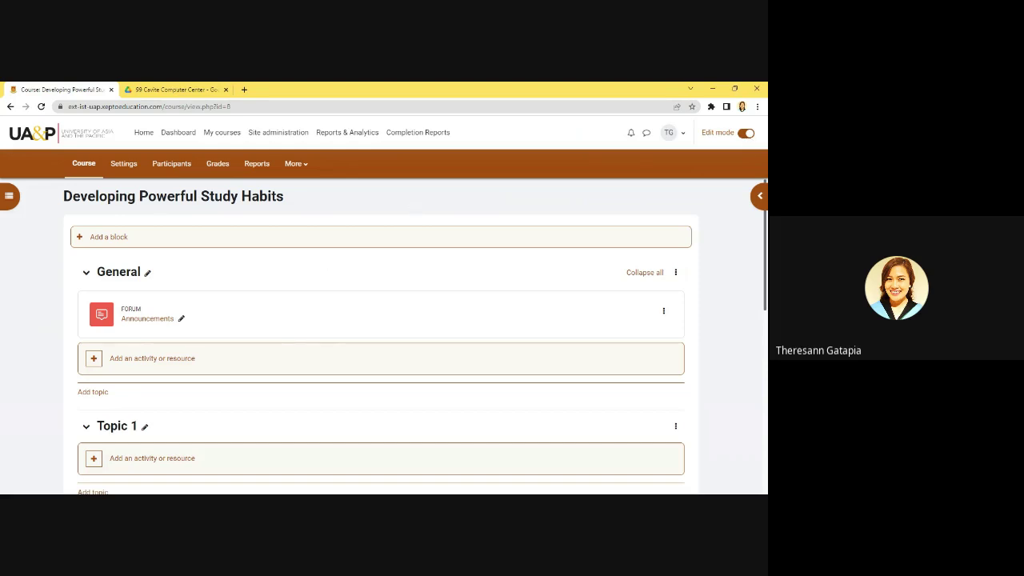
scroll(694, 248, "down", 10)
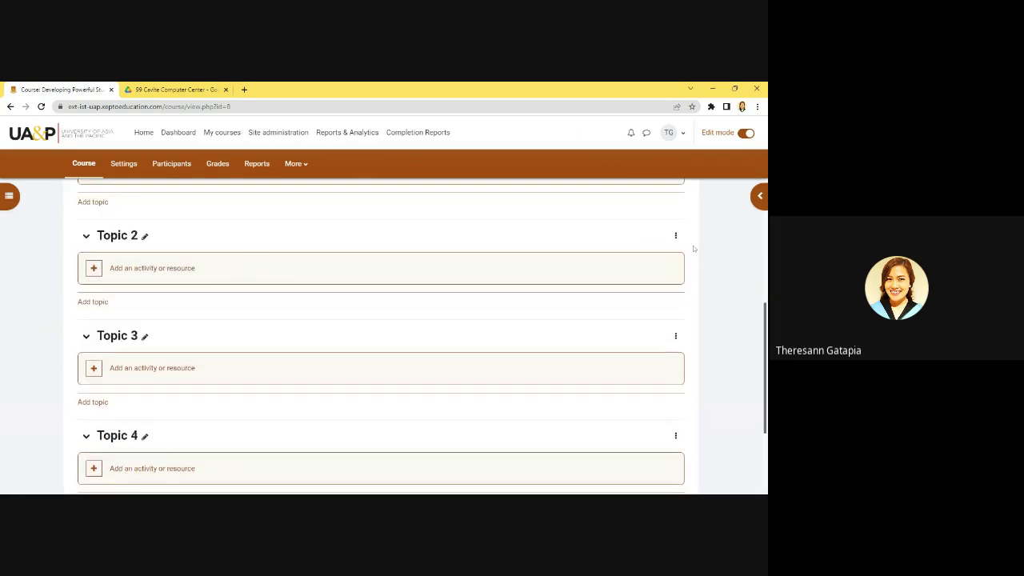
scroll(694, 248, "up", 10)
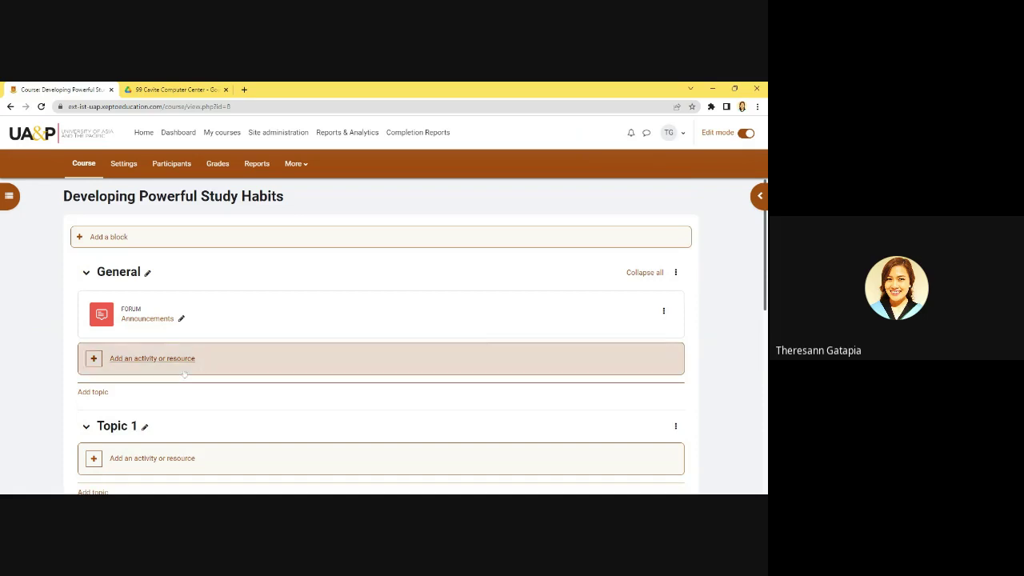
Step: Examine the General section's name editing and section options and the Announcements forum's options, leaving everything unchanged
left_click(147, 273)
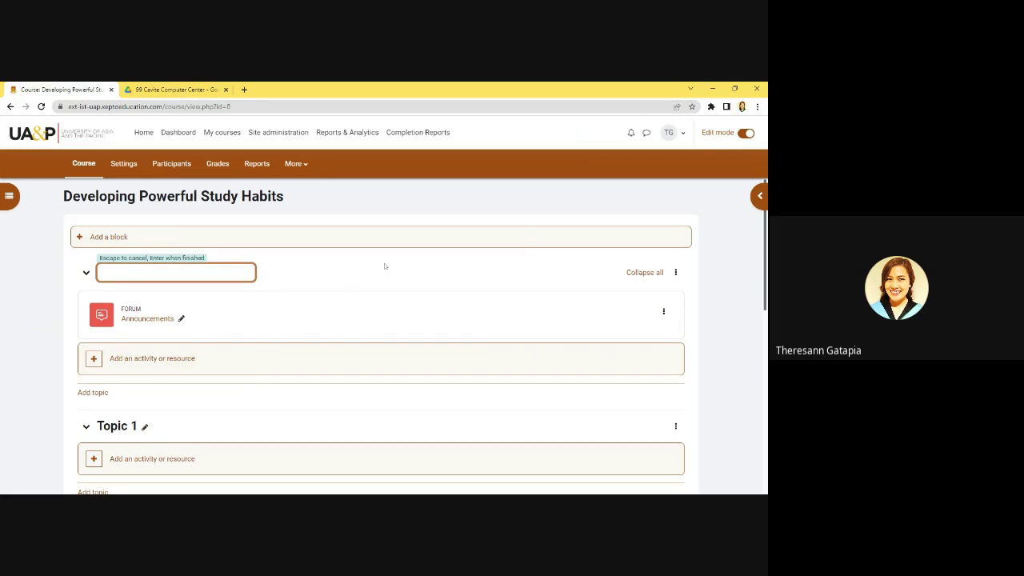
key("Return")
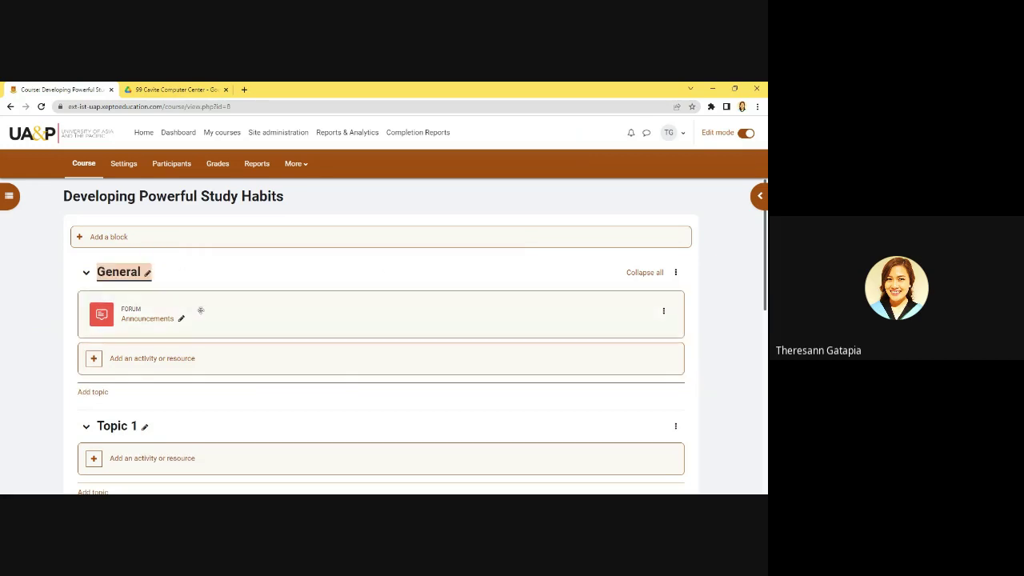
left_click(676, 273)
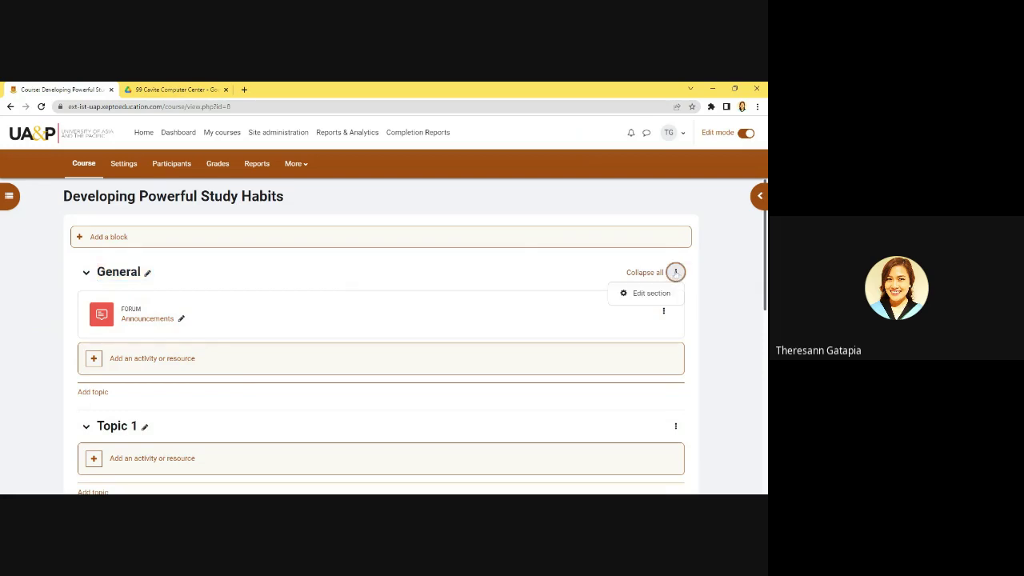
left_click(663, 311)
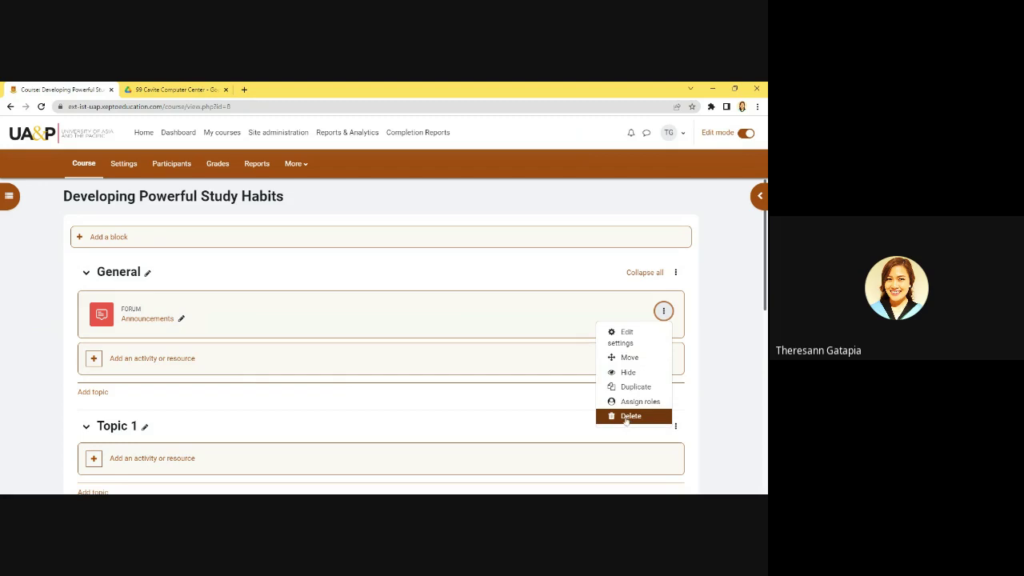
left_click(716, 320)
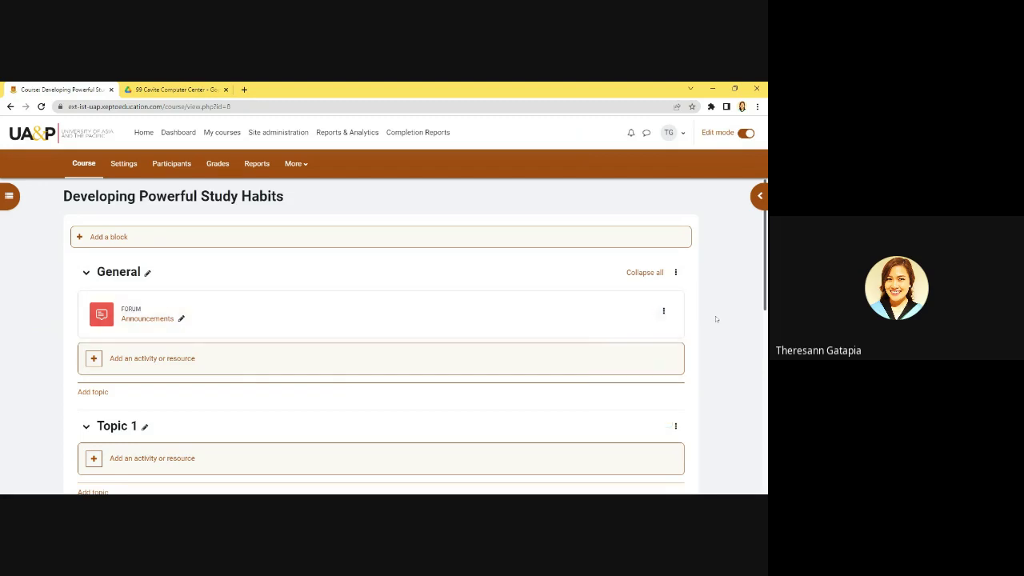
Step: Move the Announcements forum from the General section into Topic 1
scroll(715, 314, "down", 2)
scroll(715, 313, "up", 1)
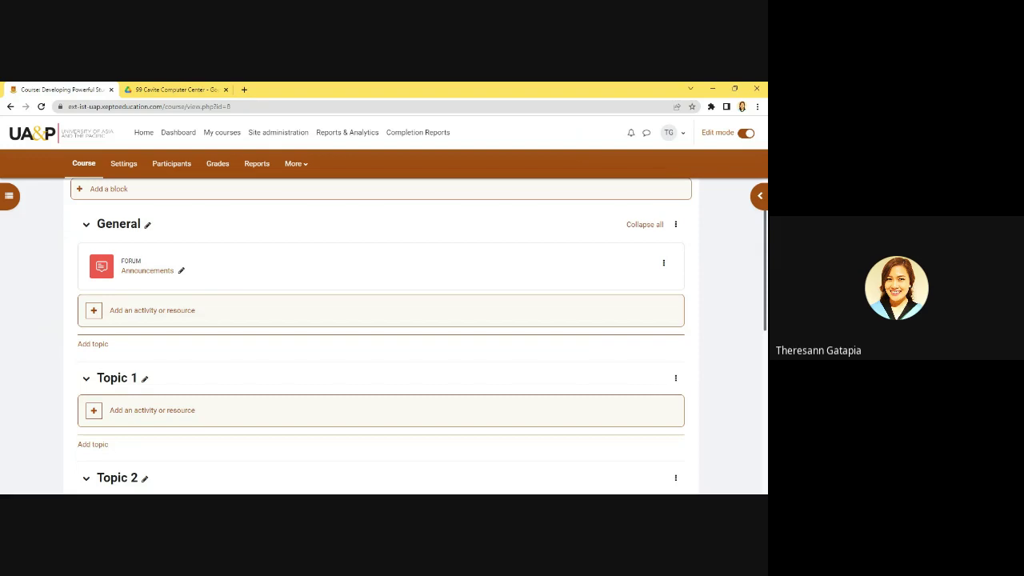
scroll(237, 272, "up", 1)
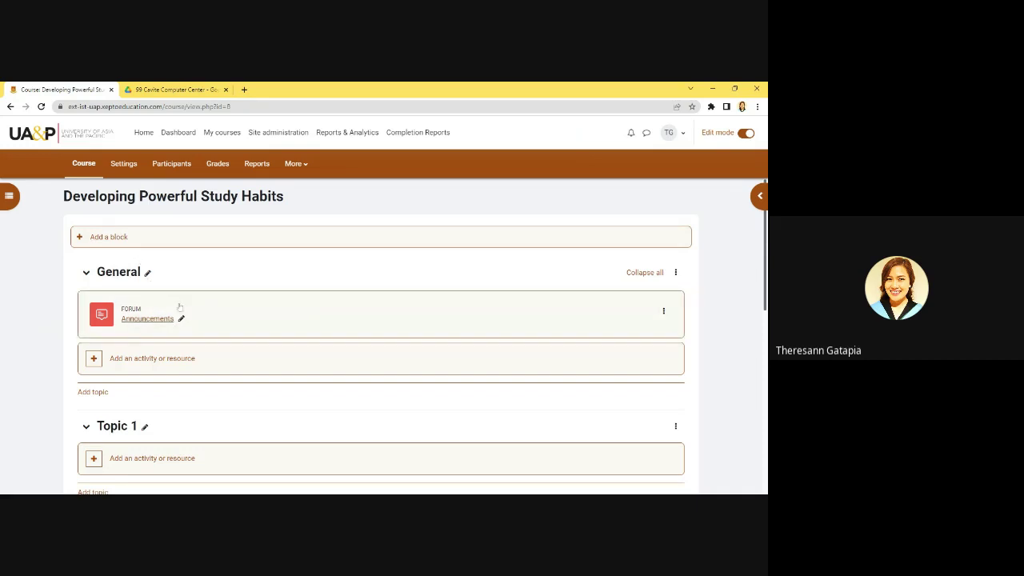
left_click_drag(237, 294, 128, 424)
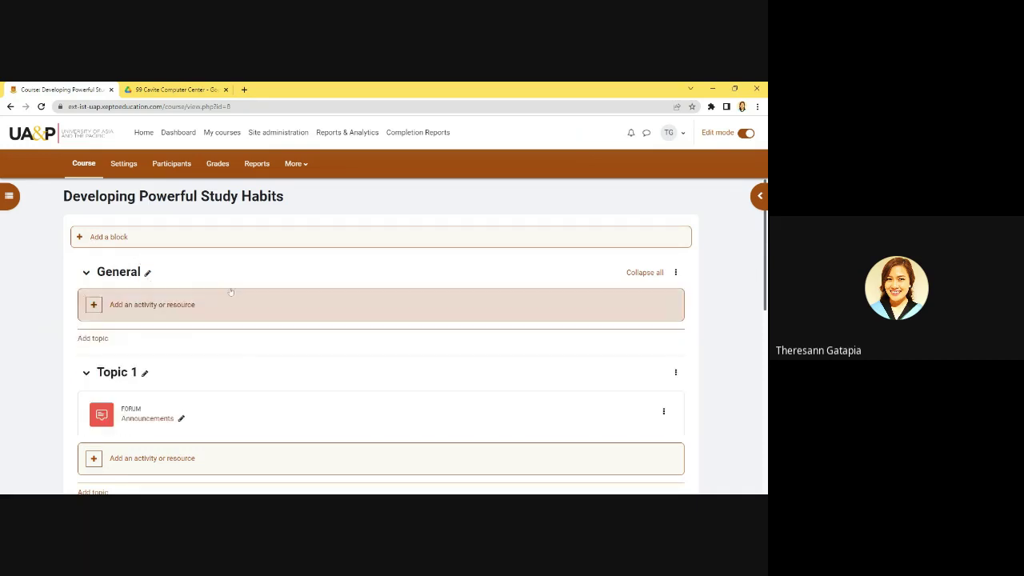
Step: Rename the Topic 1 section as "Introduction to Study Habits"
scroll(274, 296, "down", 1)
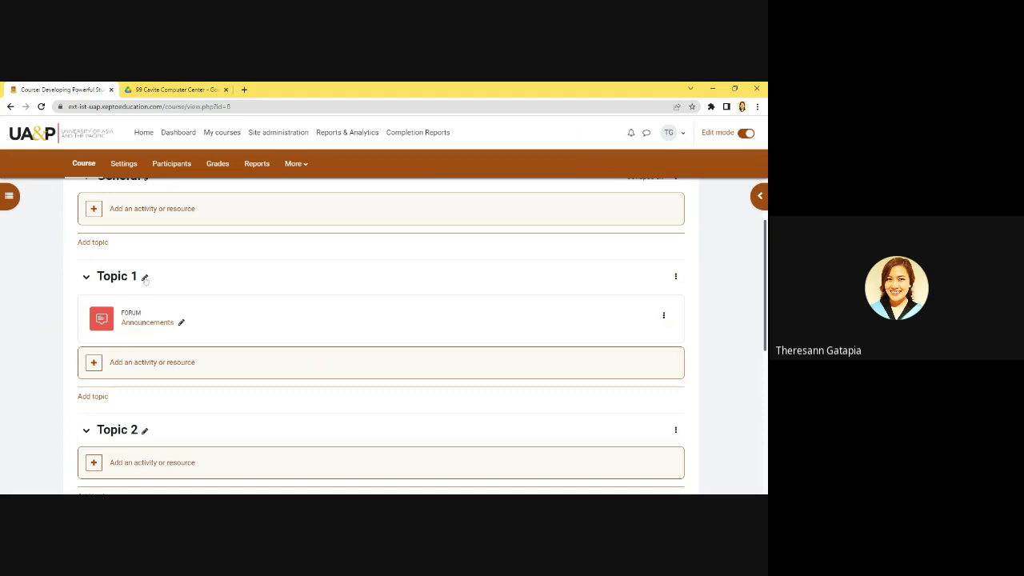
left_click(144, 277)
type("Intro")
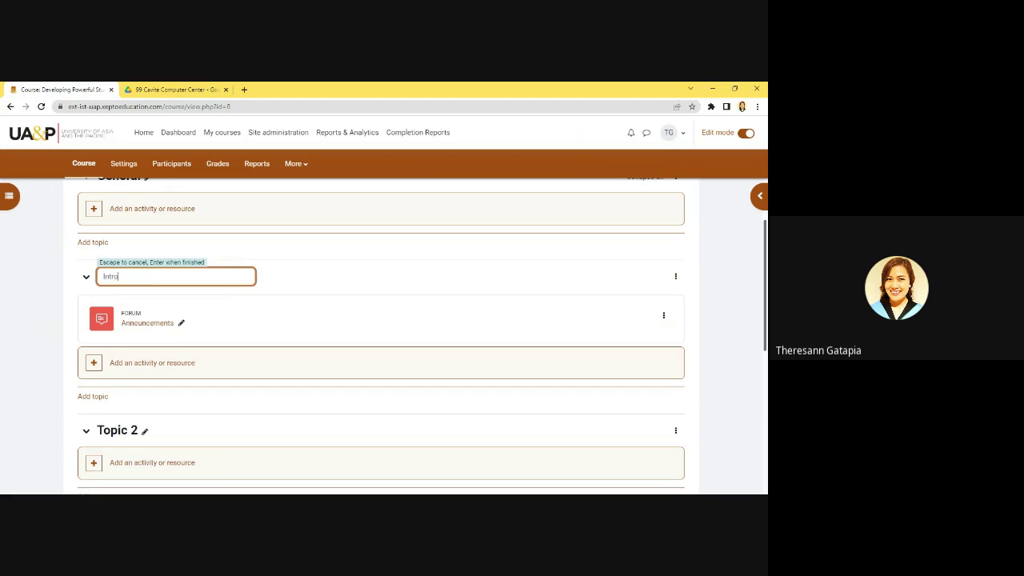
type("duction to Study Habits")
key("Return")
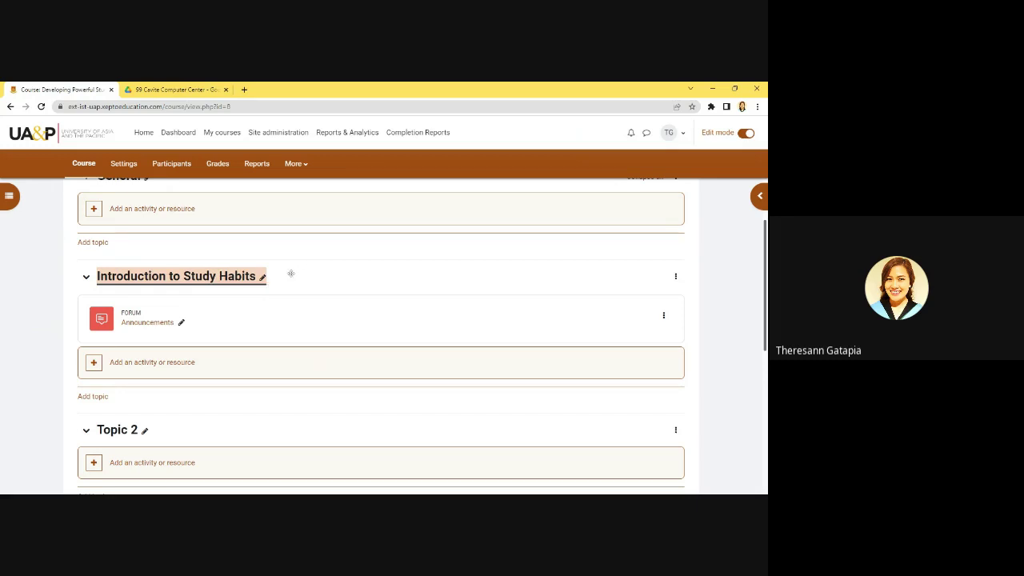
Step: Delete the Announcements forum from the Introduction to Study Habits section and confirm the deletion
scroll(291, 274, "down", 2)
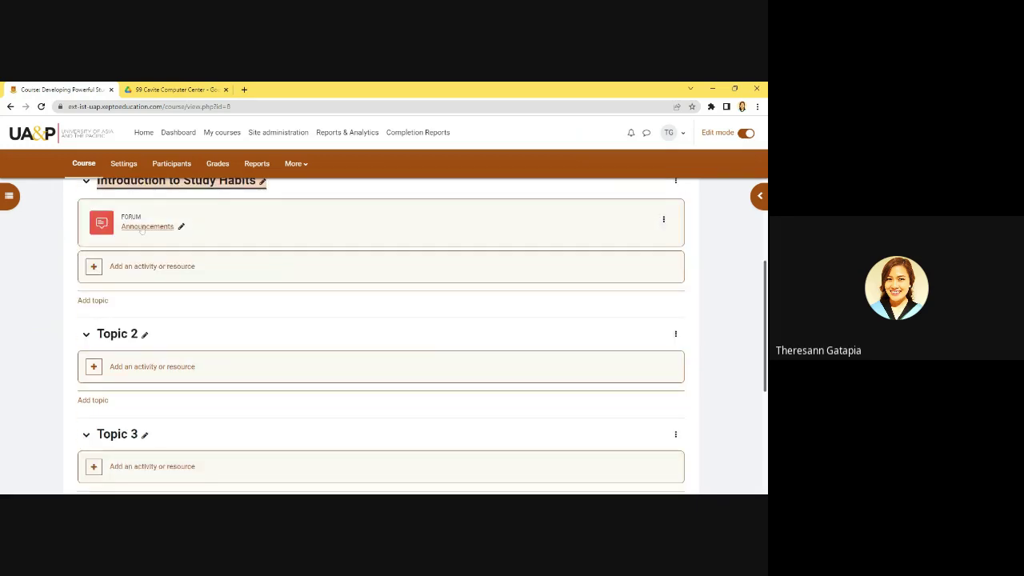
left_click(664, 221)
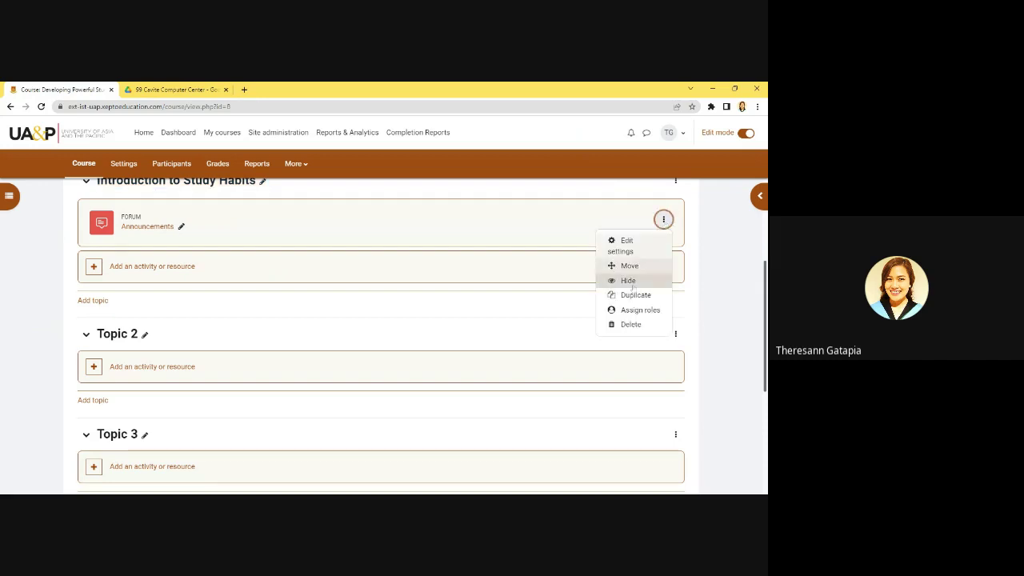
left_click(628, 325)
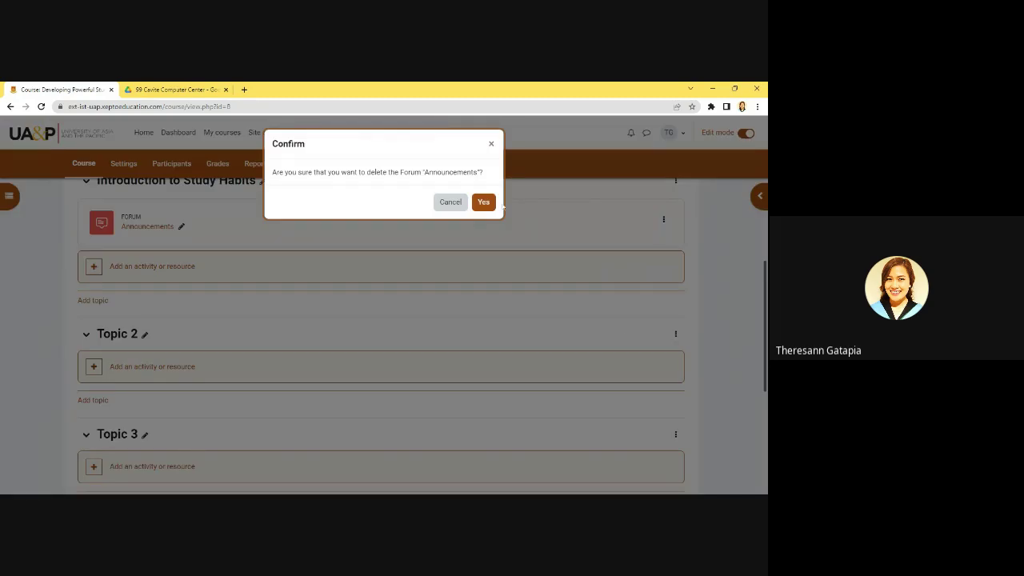
left_click(483, 201)
Step: Review all activities and resources available for the Introduction to Study Habits section, including each category, and close the chooser without adding any
scroll(683, 317, "up", 1)
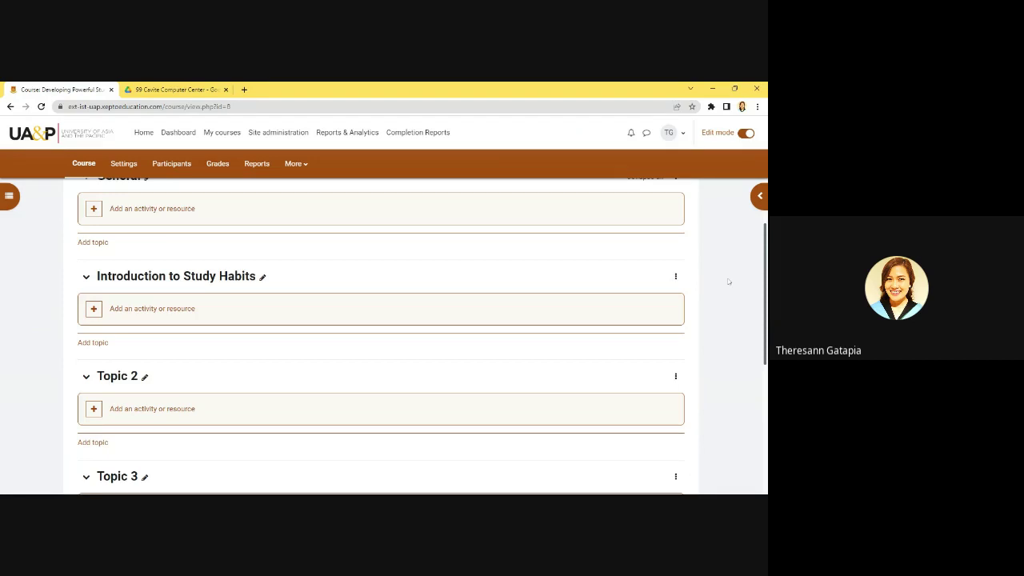
left_click(93, 310)
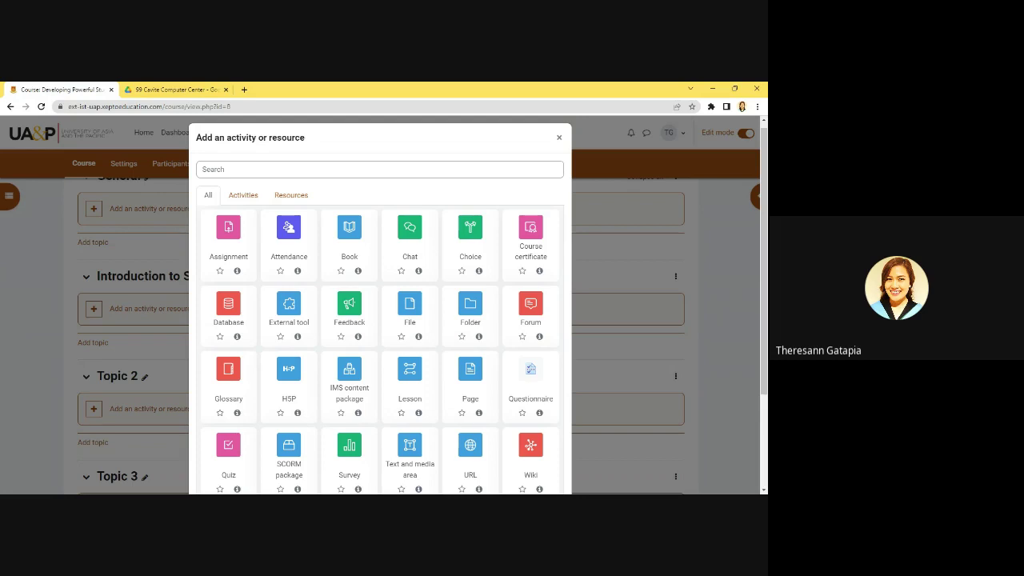
scroll(480, 373, "down", 2)
scroll(483, 373, "up", 2)
left_click(298, 196)
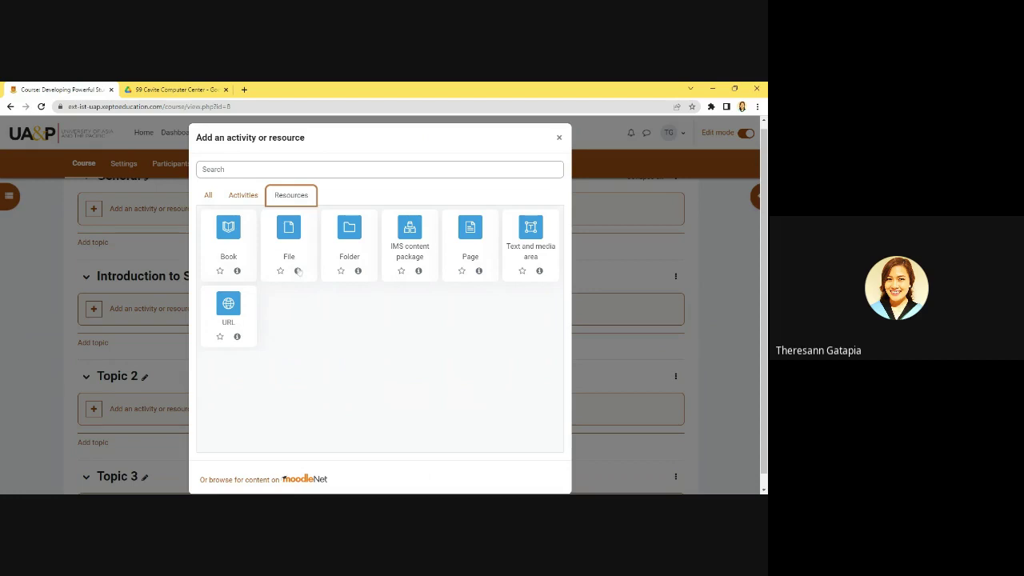
left_click(248, 199)
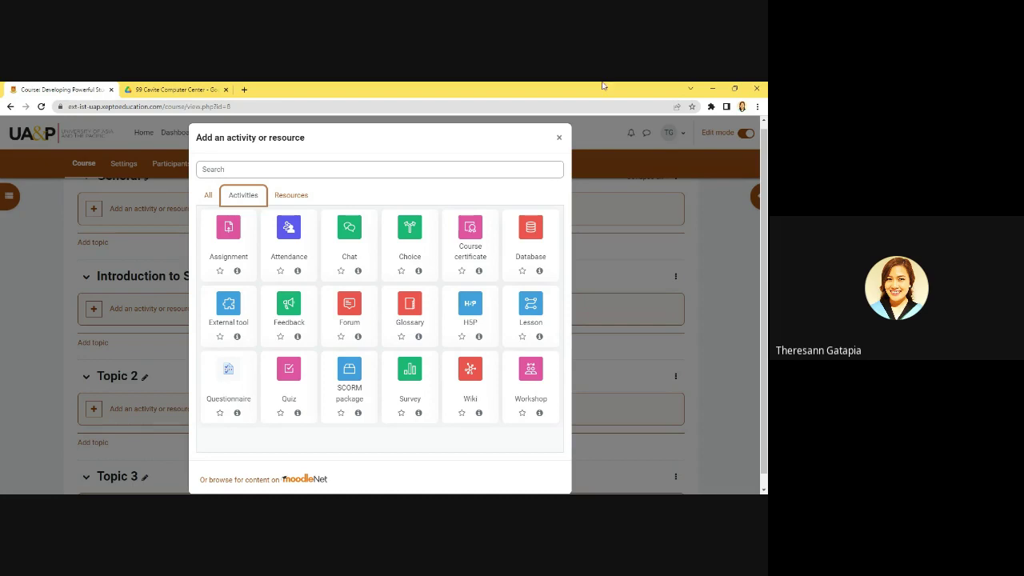
left_click(558, 137)
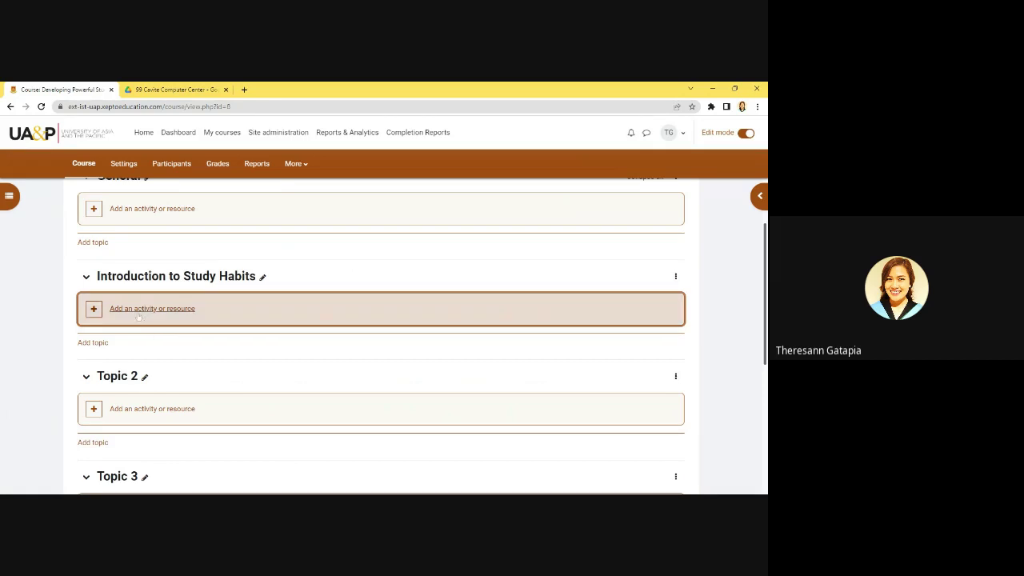
Step: Add a File resource to the Introduction to Study Habits section and name it "Advice Guide"
left_click(92, 317)
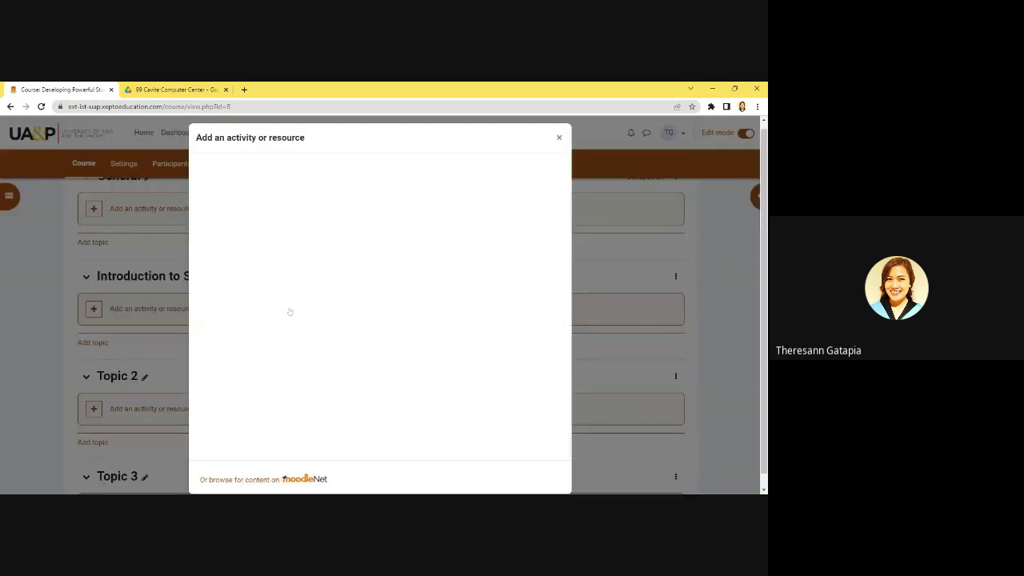
left_click(299, 199)
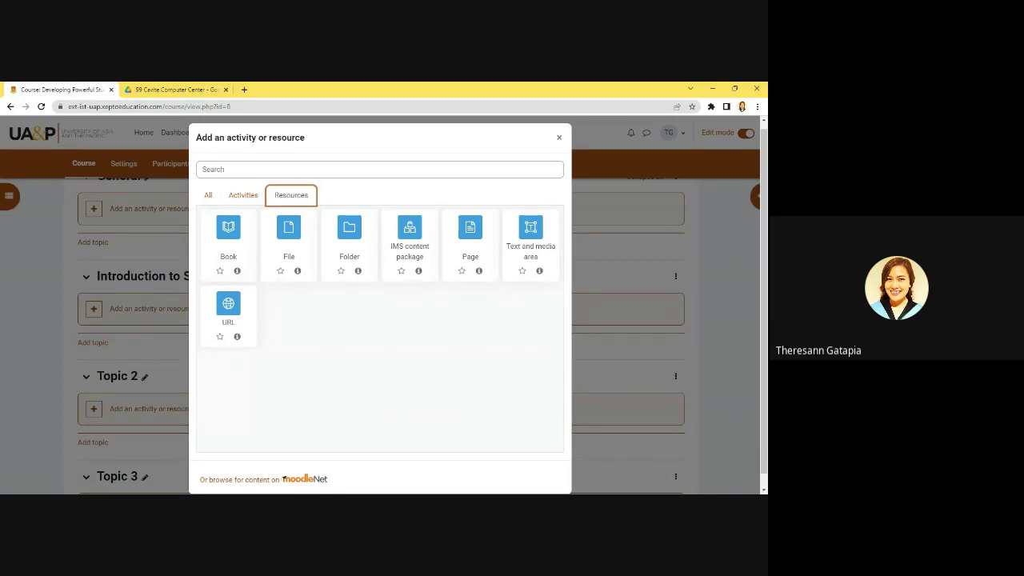
left_click(292, 260)
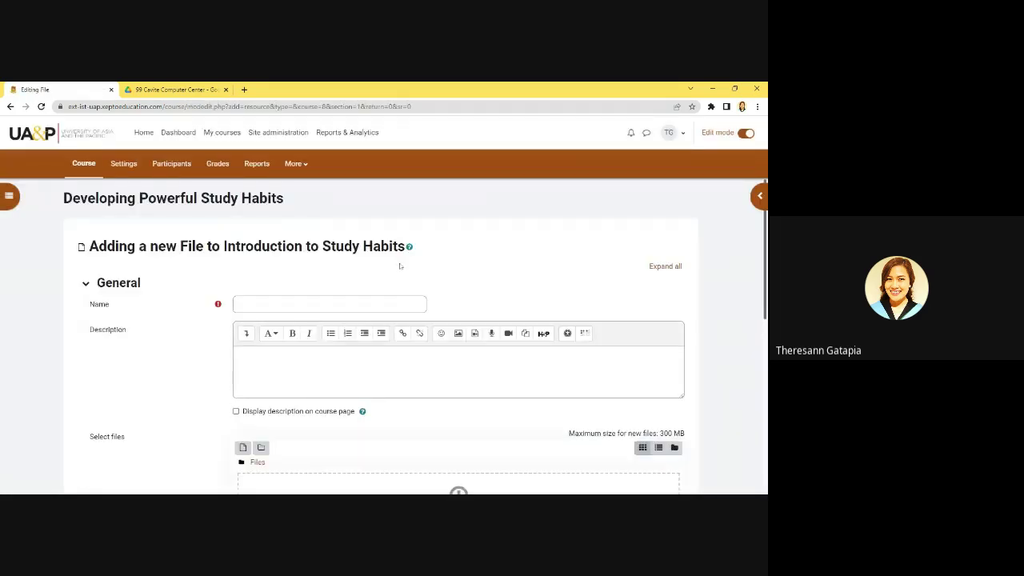
left_click(330, 304)
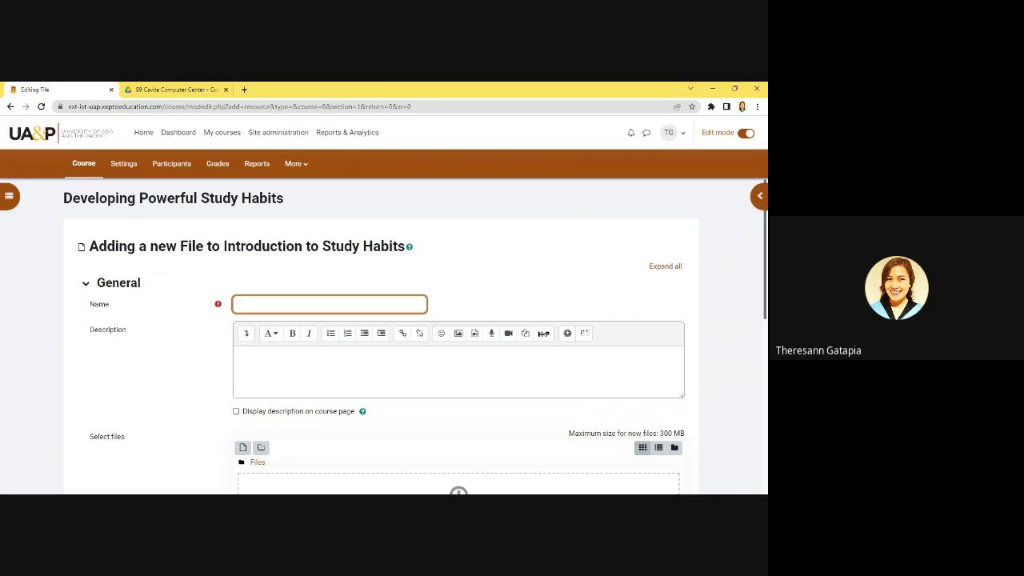
key("alt+Tab")
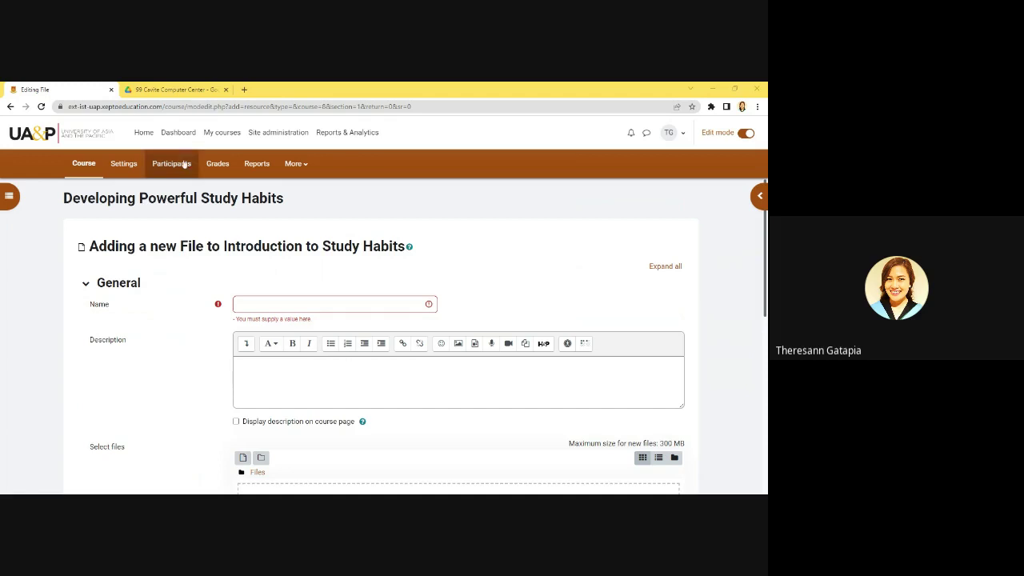
left_click(334, 304)
type("Advice Guide")
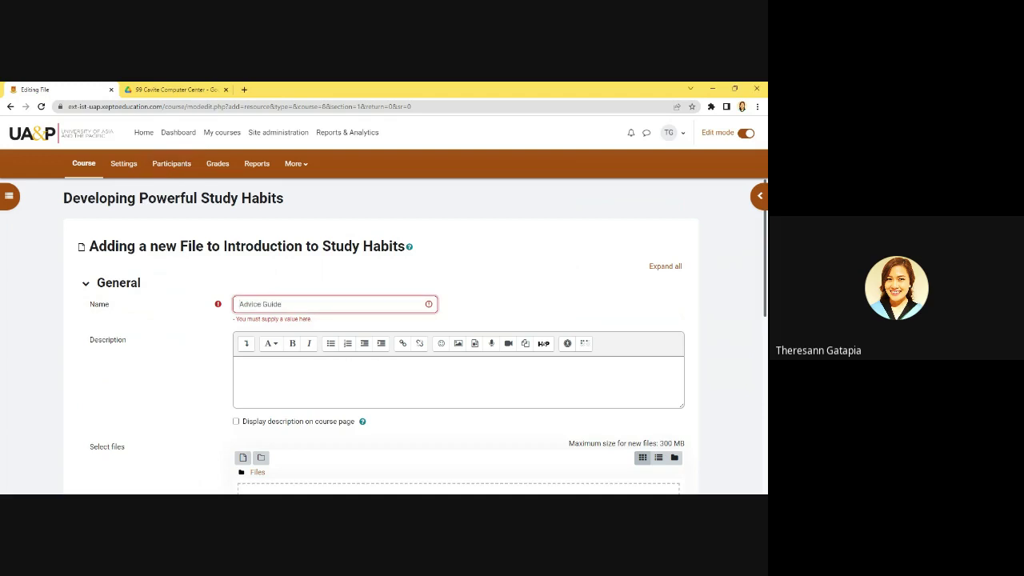
Step: Enter the description "More pieces of advice from outstanding students. You can sav this for future reference or share to your friends and classmates."
left_click(457, 372)
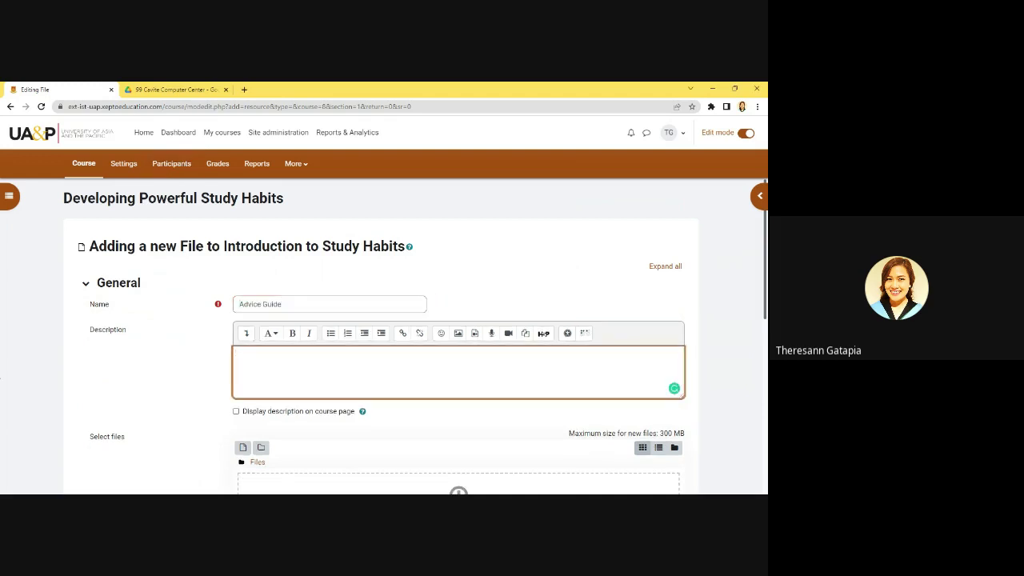
key("alt+Tab")
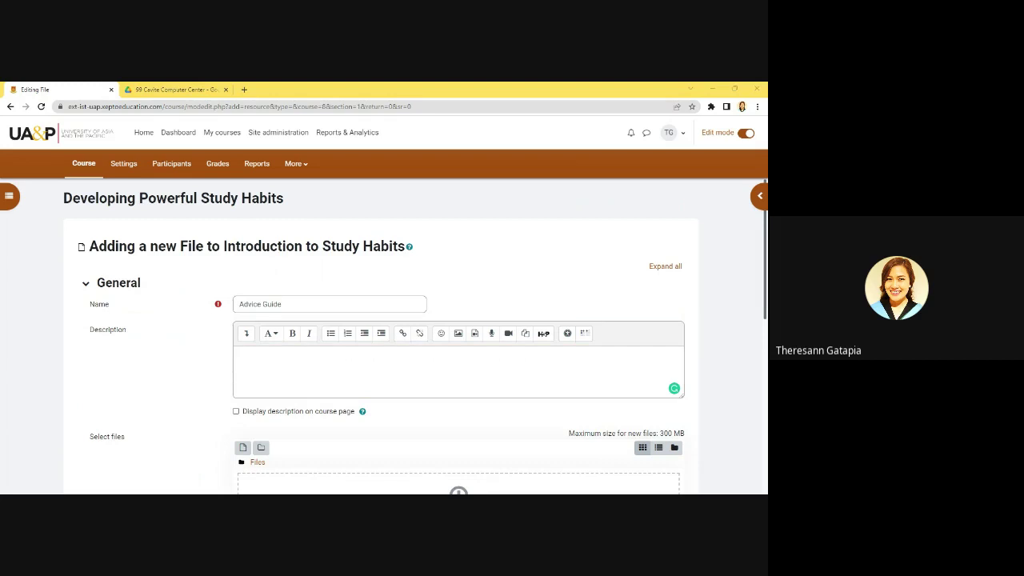
key("alt+Tab")
type("More pieces of advice from outstanding students. You can save this for future reference or share to your friends and classmates.")
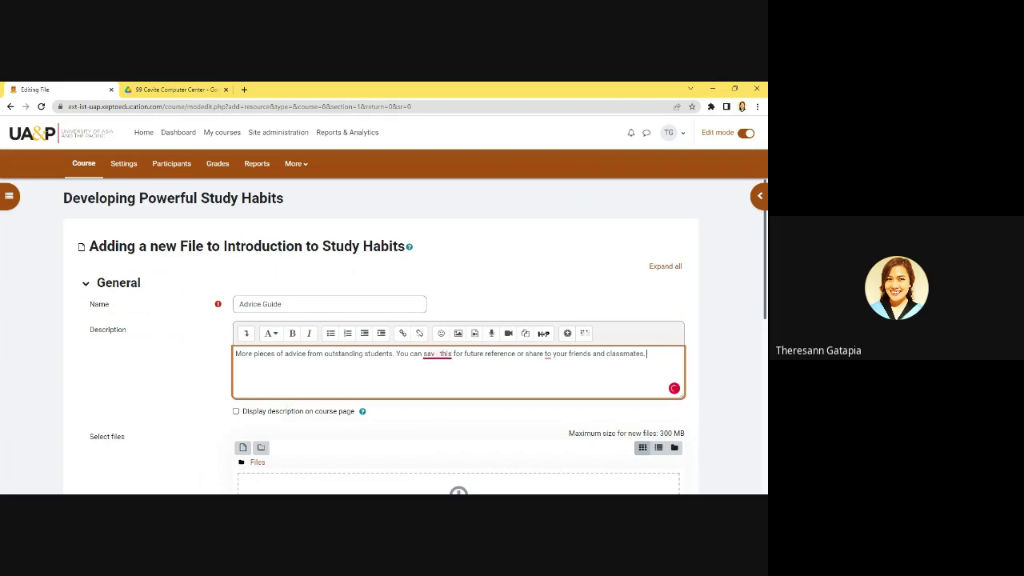
Step: Correct the file description with Grammarly's suggestions, changing "sav" to "save" and "share to" to "share it with"
mouse_move(443, 354)
left_click(439, 380)
mouse_move(548, 353)
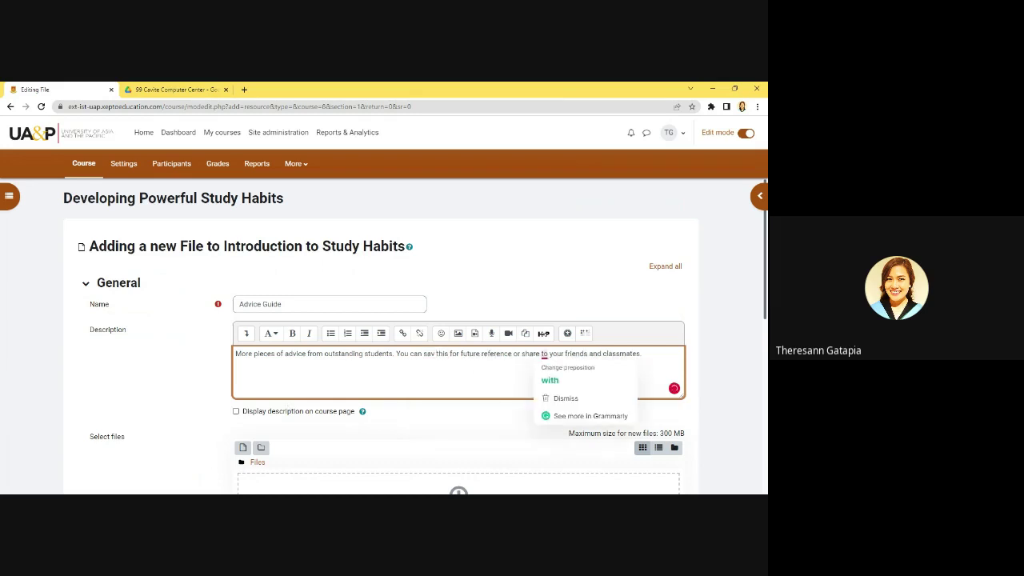
left_click(551, 380)
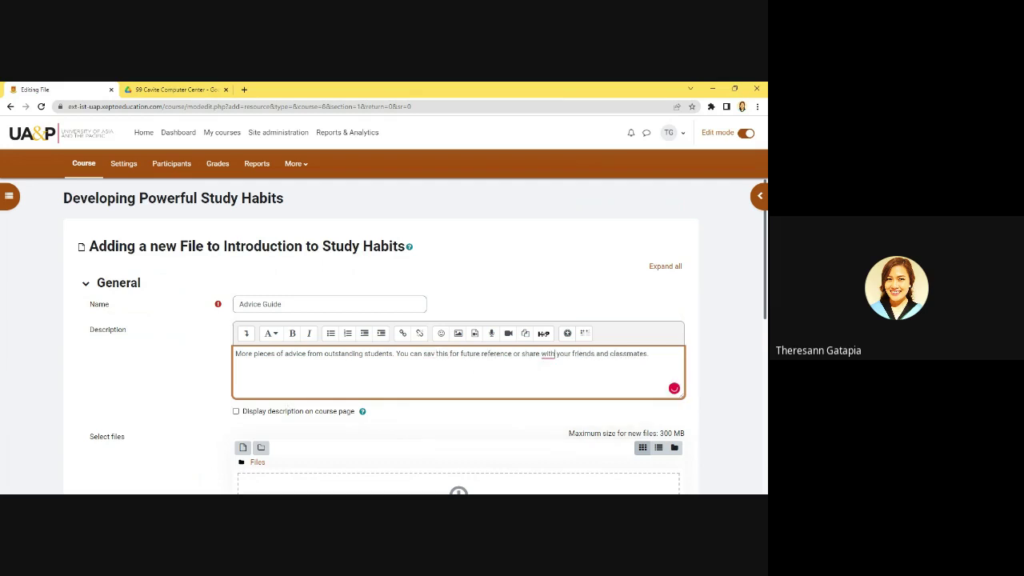
scroll(411, 369, "down", 3)
scroll(411, 369, "up", 1)
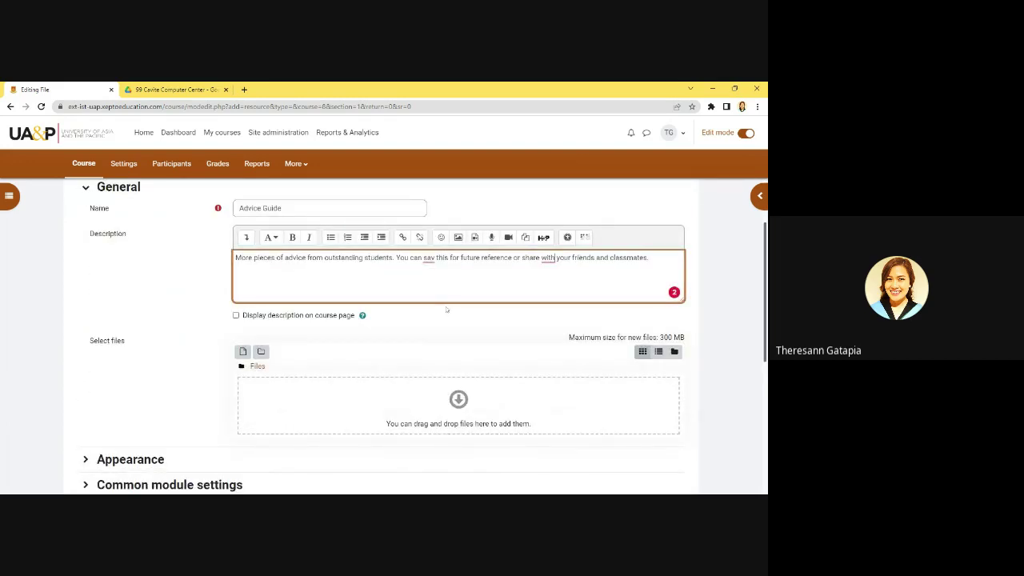
mouse_move(429, 258)
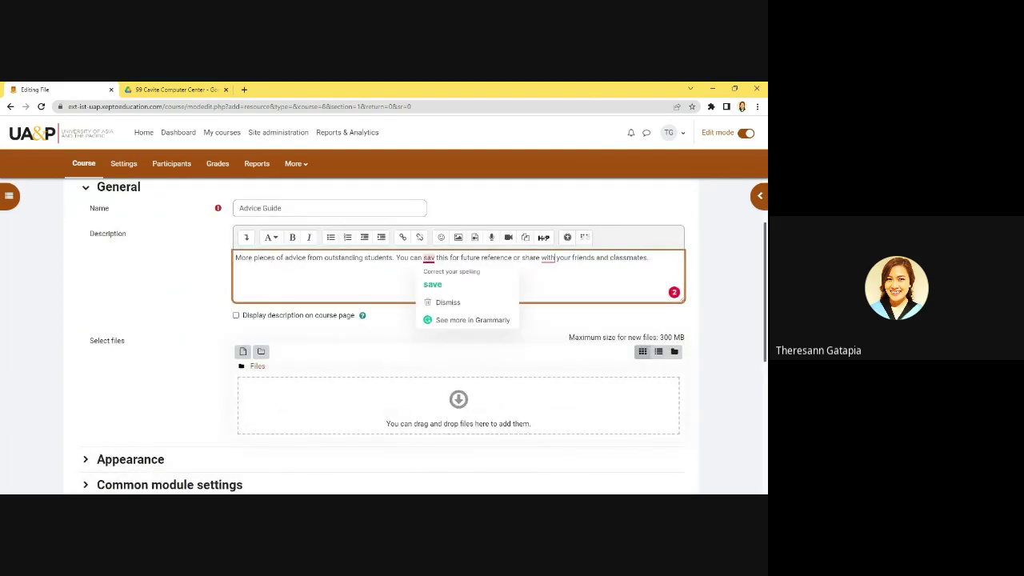
left_click(439, 287)
mouse_move(548, 259)
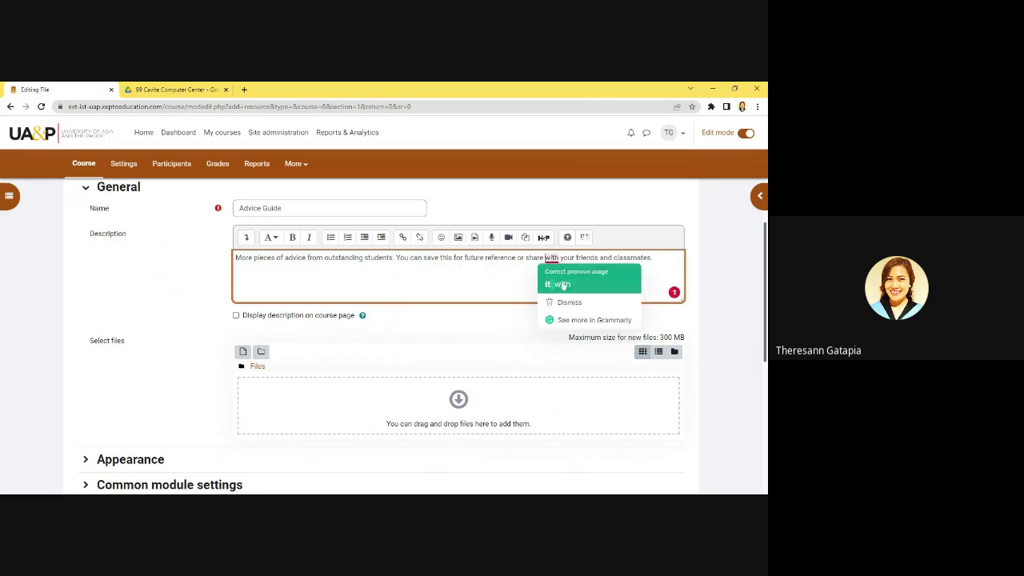
left_click(556, 285)
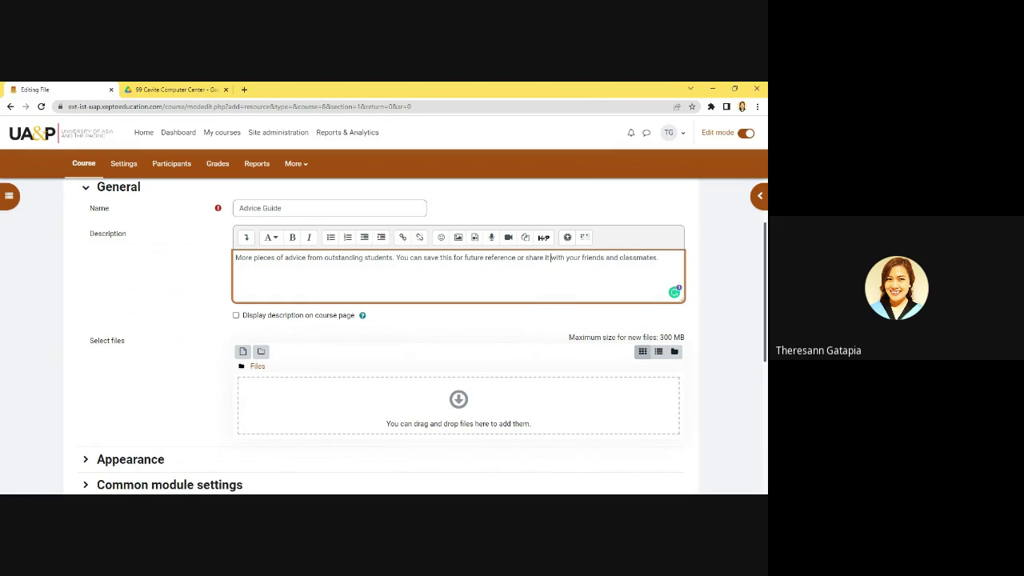
scroll(461, 305, "down", 2)
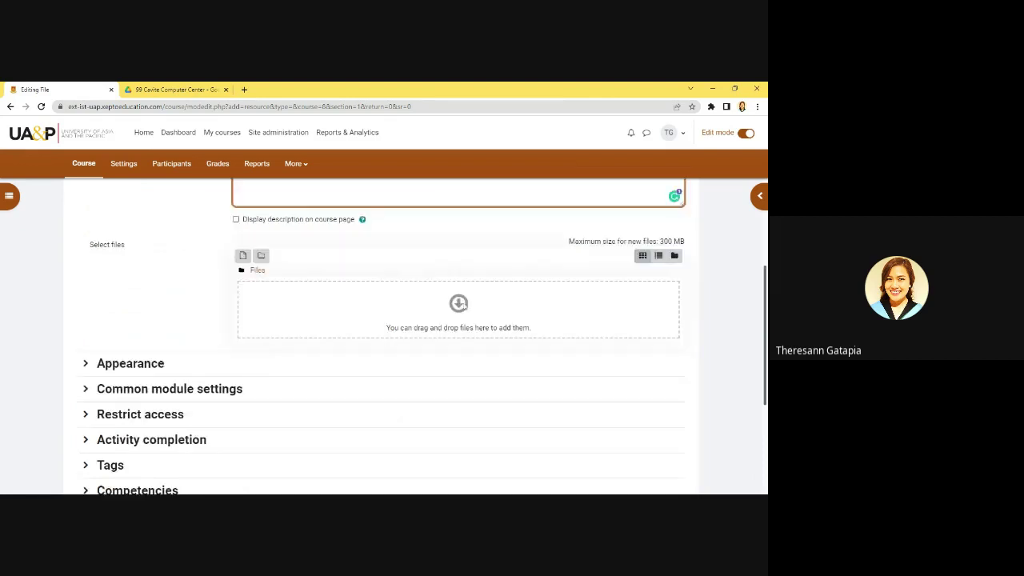
Step: Upload the course guide file whose name begins with "[PAGE] Cours" to the Advice Guide resource
scroll(461, 304, "up", 1)
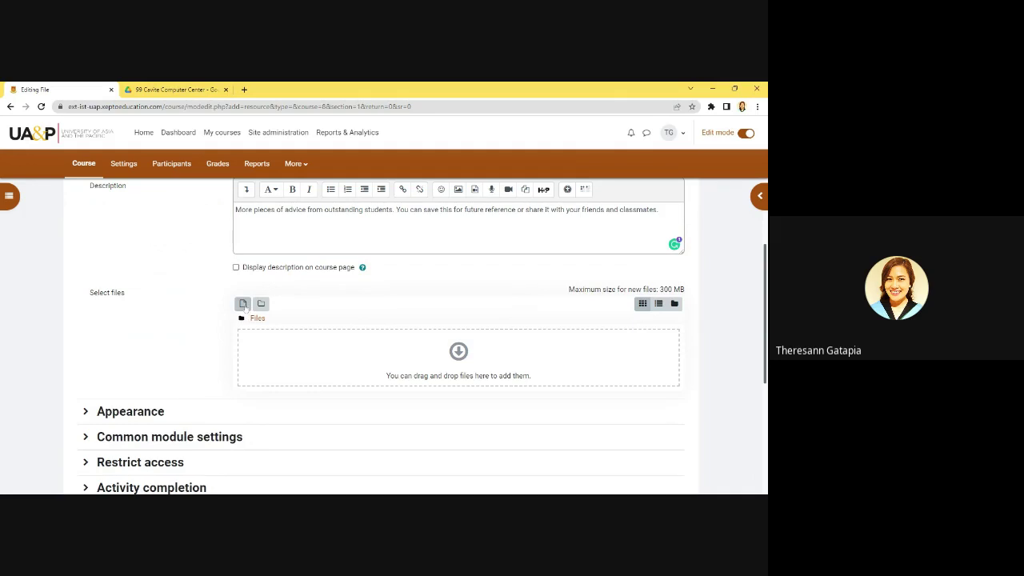
left_click(243, 304)
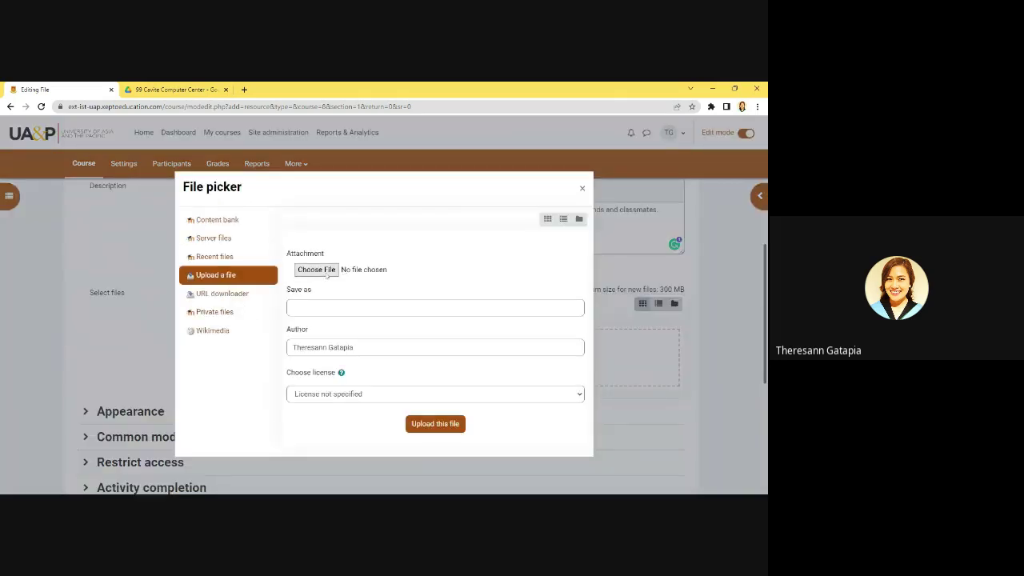
left_click(327, 272)
left_click(453, 423)
scroll(453, 296, "down", 5)
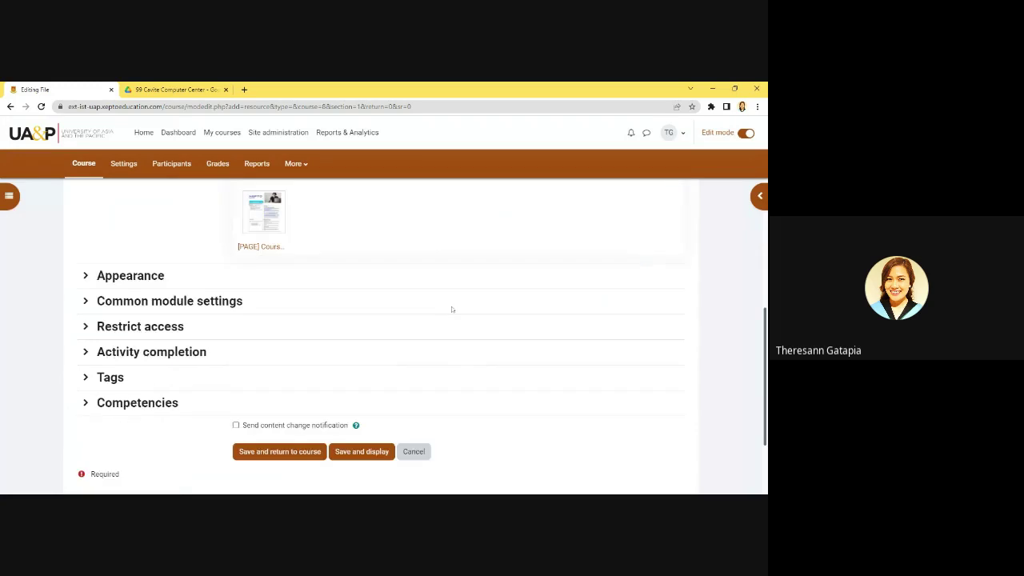
scroll(152, 312, "up", 2)
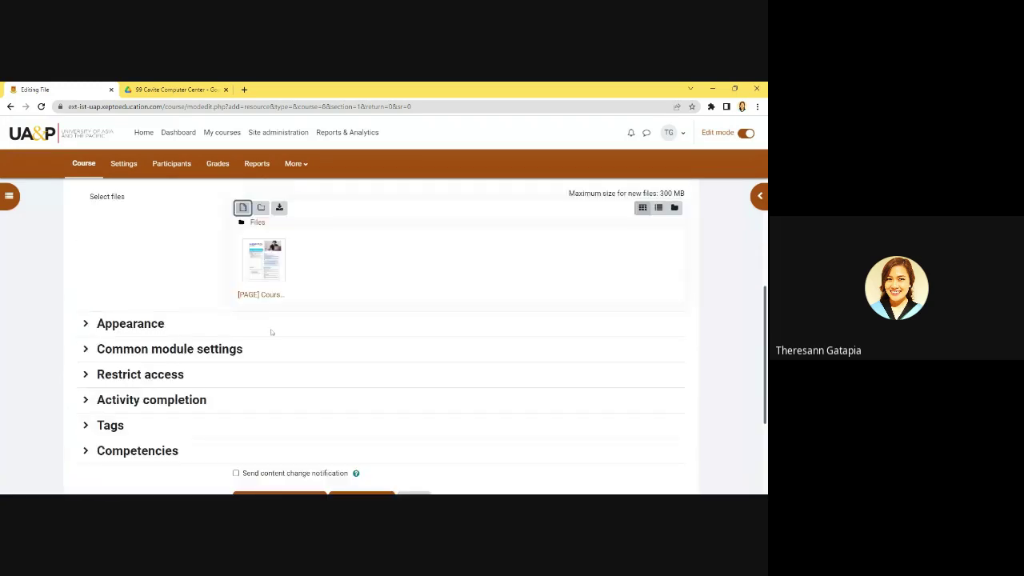
scroll(272, 336, "down", 4)
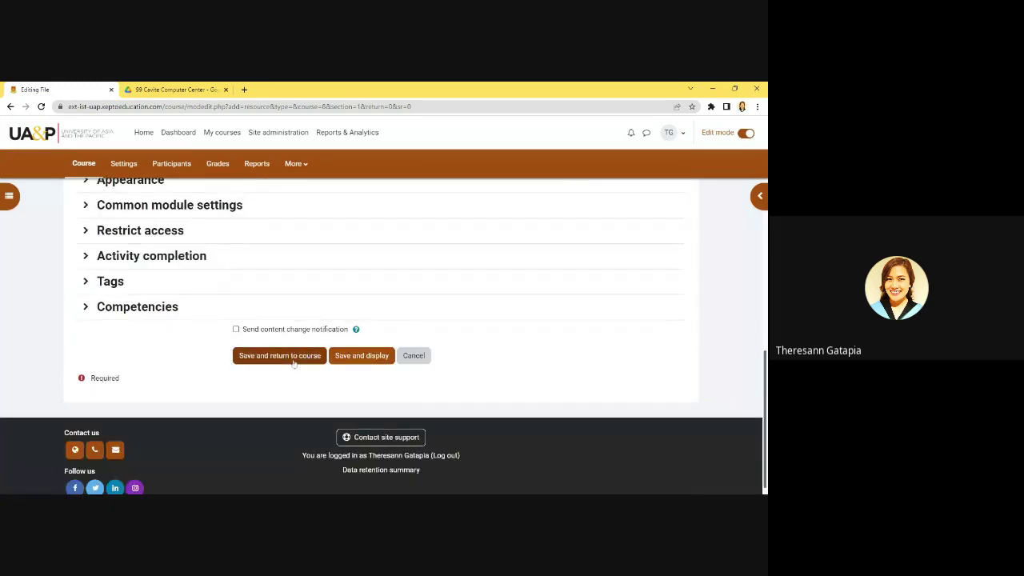
Step: Review the Appearance settings of the file resource, including its display options
scroll(292, 362, "up", 2)
scroll(293, 362, "down", 1)
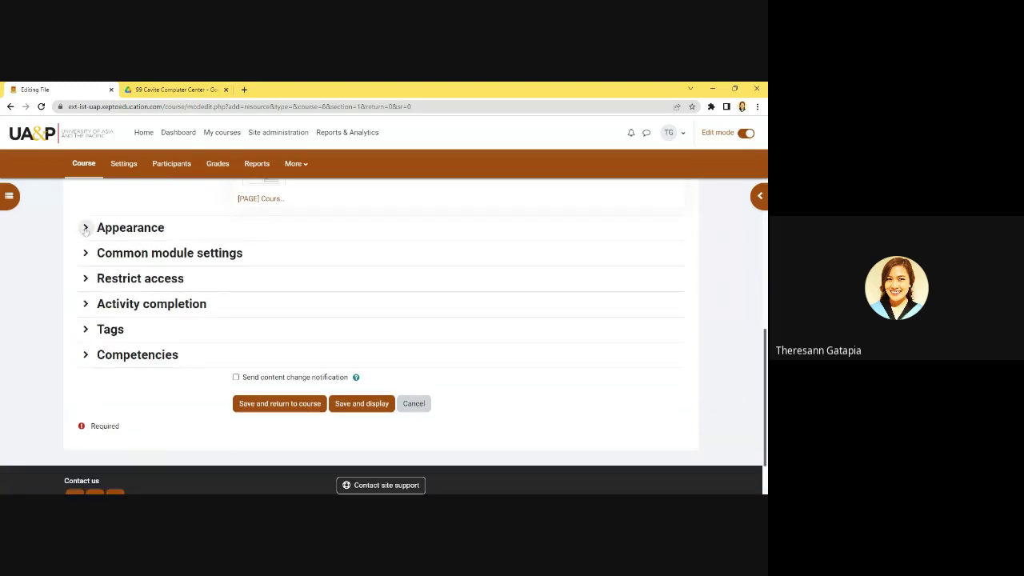
left_click(86, 228)
scroll(375, 249, "down", 1)
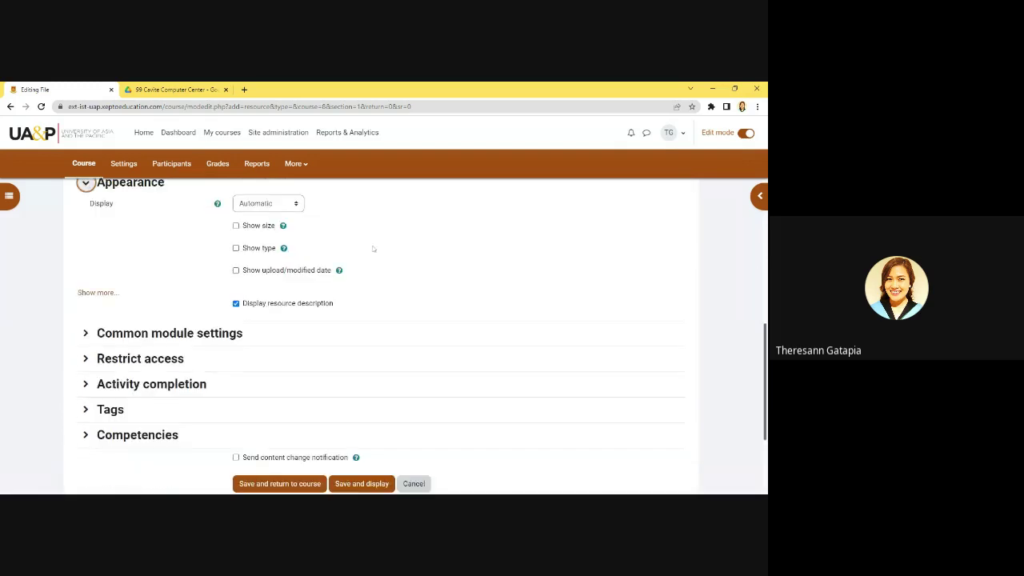
left_click(283, 206)
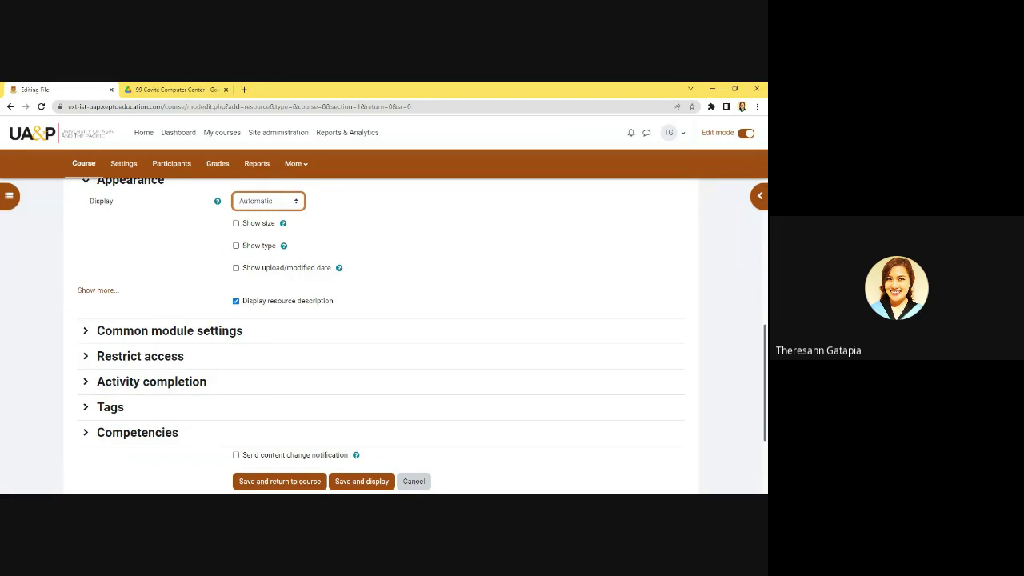
scroll(336, 237, "down", 2)
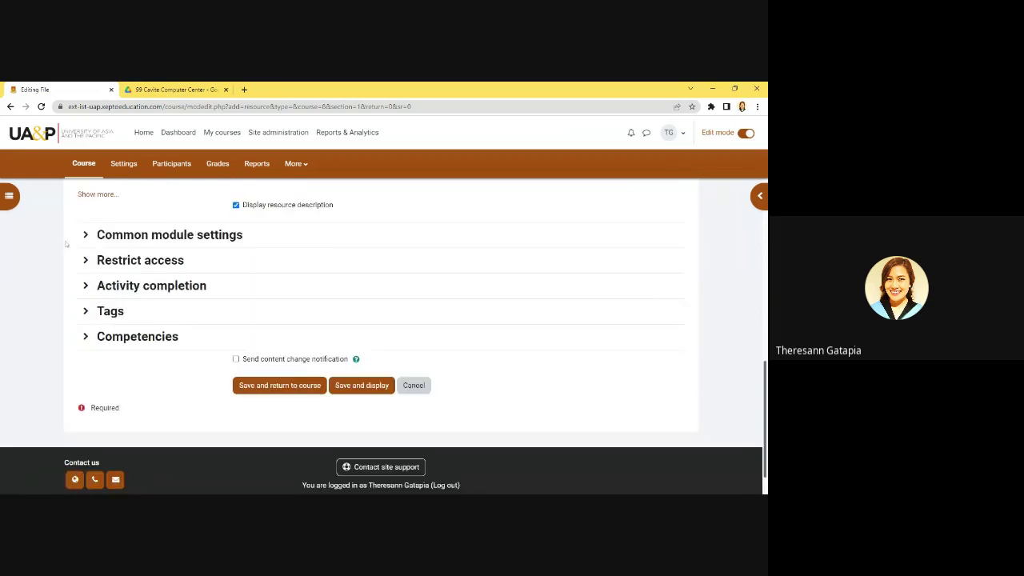
Step: Examine the file resource's Common module settings, including the availability options, and its Restrict access settings
left_click(86, 234)
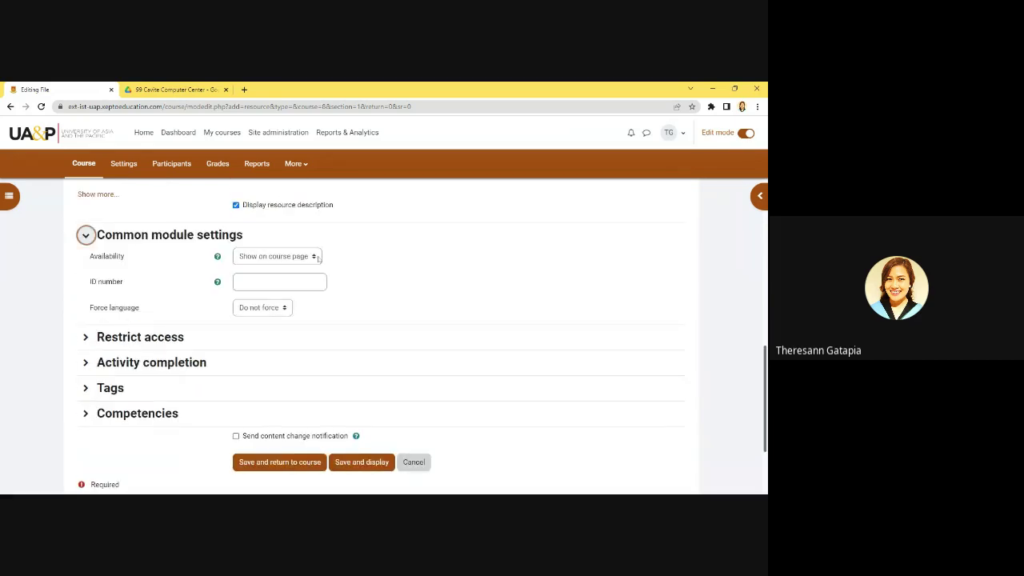
scroll(386, 245, "down", 1)
scroll(388, 246, "up", 1)
left_click(254, 256)
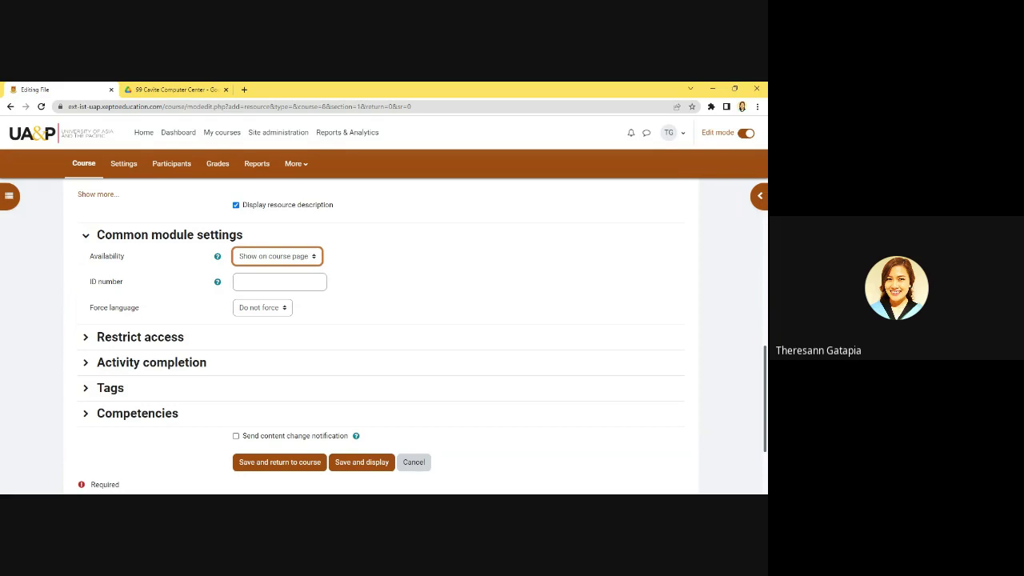
left_click(389, 256)
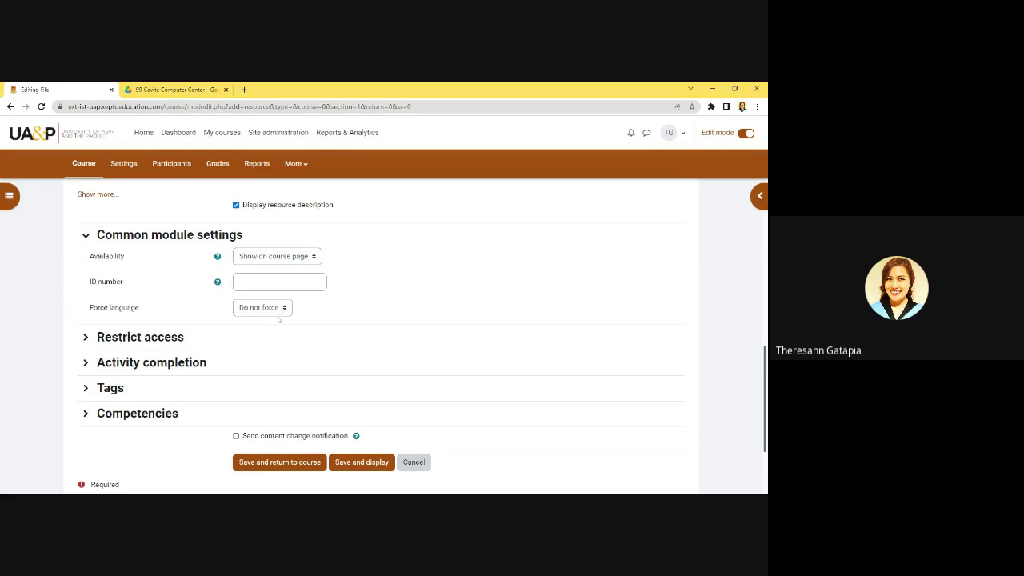
scroll(395, 286, "down", 1)
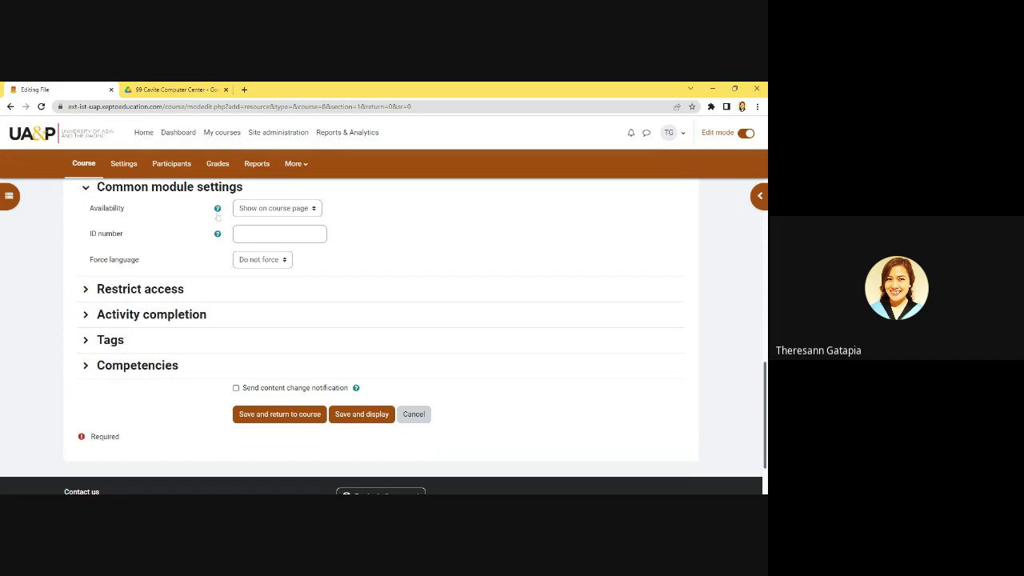
left_click(90, 291)
scroll(94, 291, "down", 1)
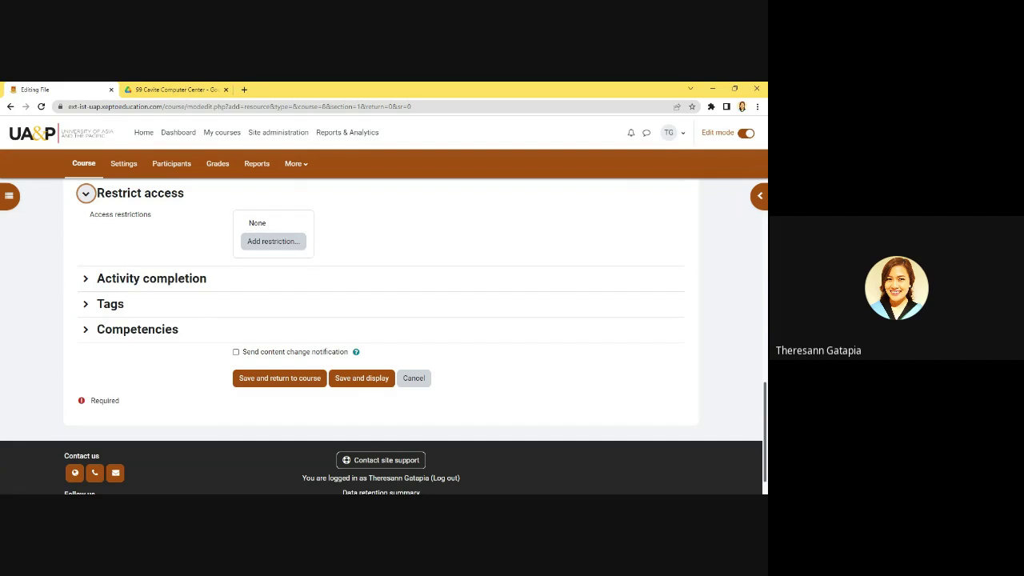
scroll(417, 306, "up", 2)
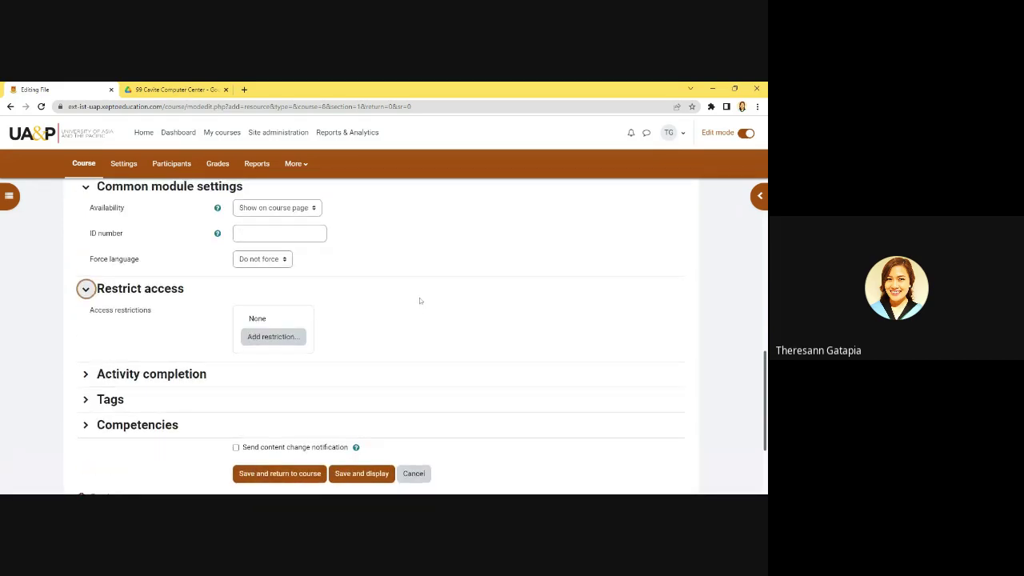
scroll(418, 294, "down", 3)
Step: Try completion tracking as "Show activity as complete when conditions are met" and restore "Students can manually mark the activity as completed"
left_click(85, 246)
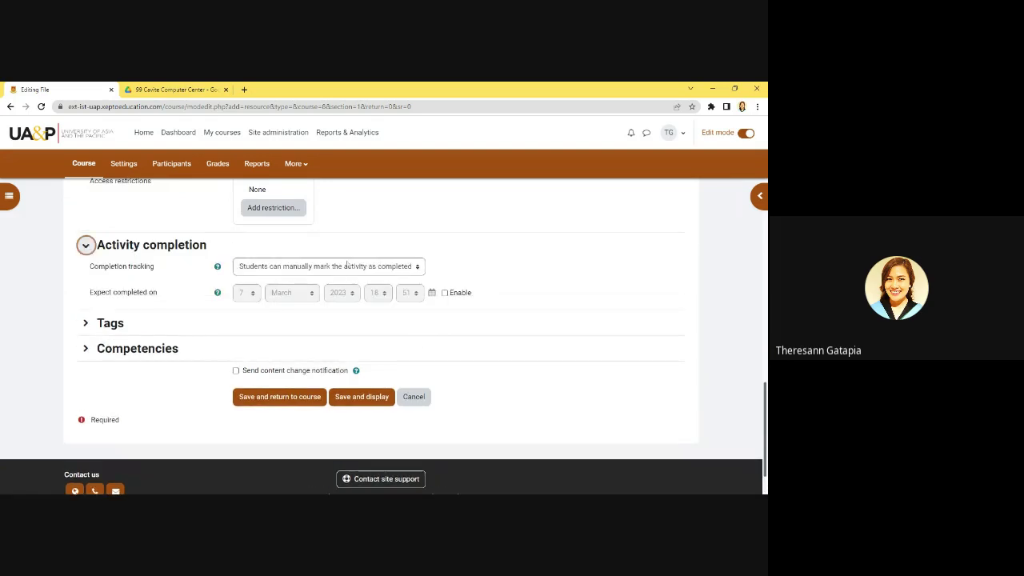
left_click(281, 272)
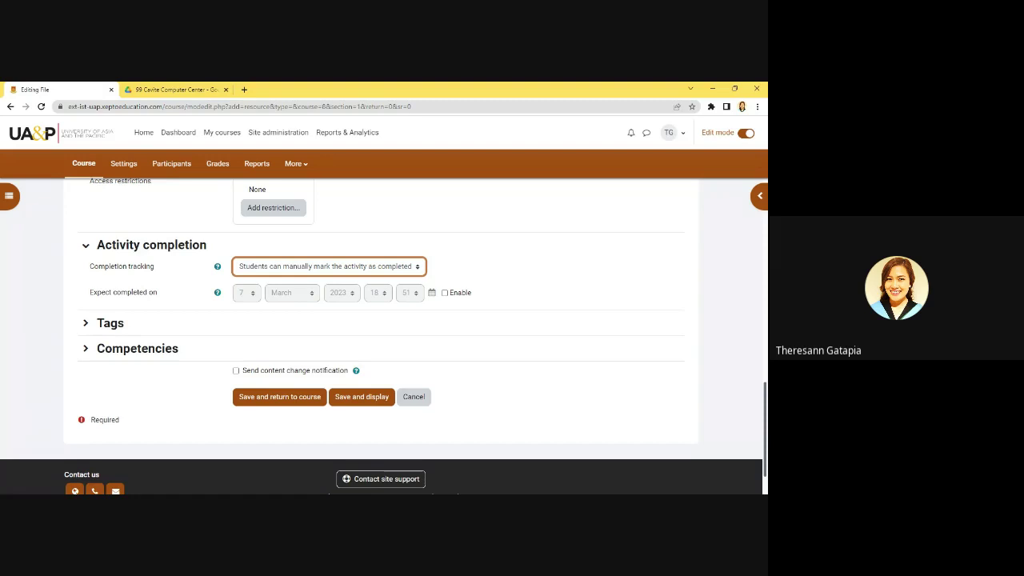
key("Down")
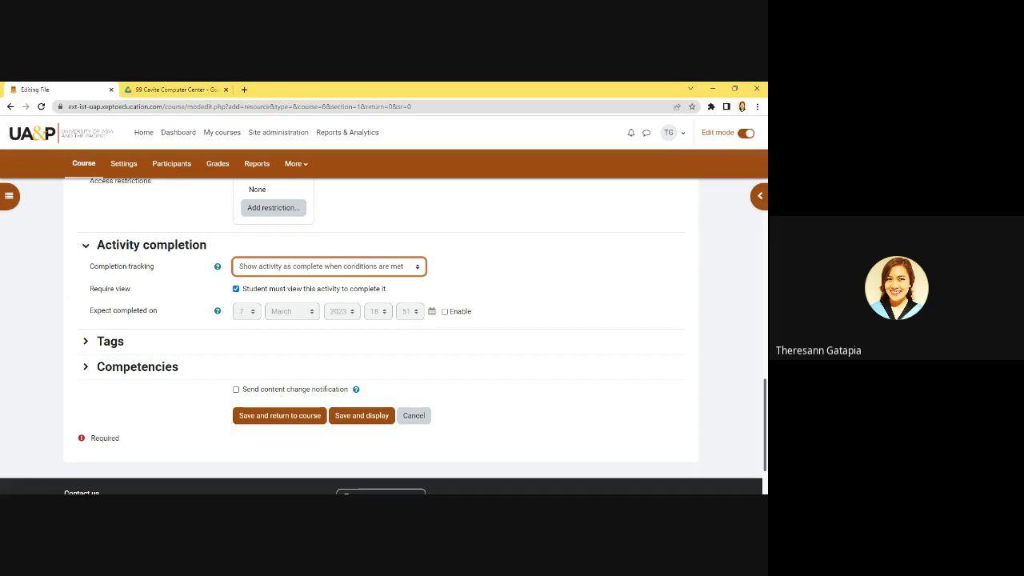
key("Up")
scroll(328, 283, "down", 2)
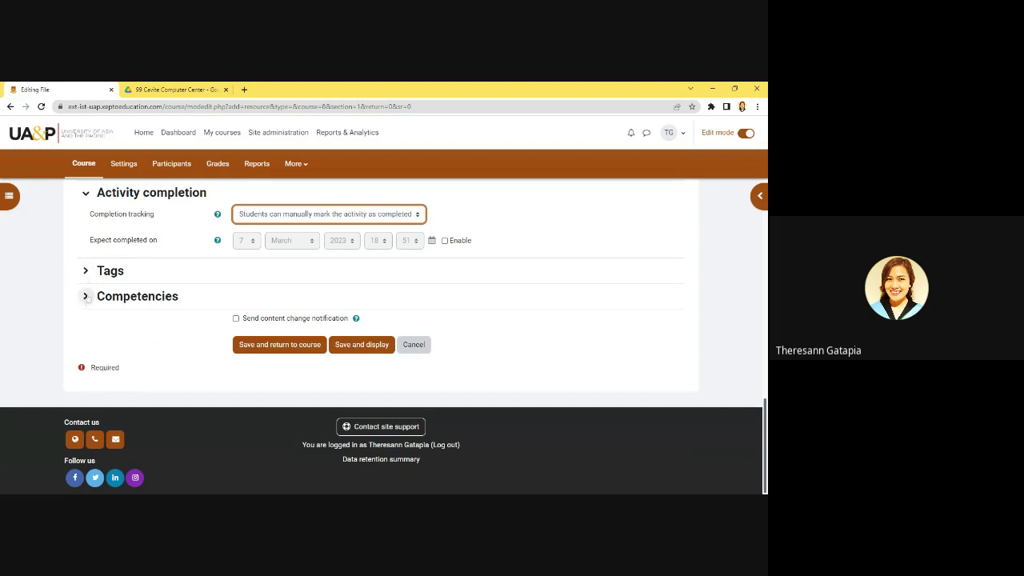
key("Tab")
key("Tab")
Step: Review the Competencies settings and collapse all the expanded settings sections from Competencies up to Appearance
left_click(85, 298)
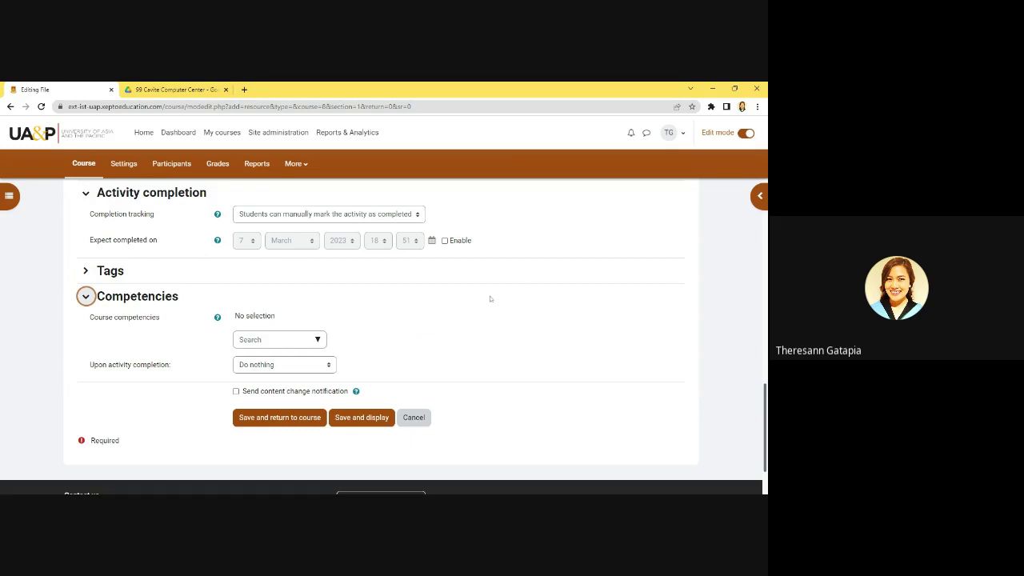
left_click(86, 297)
scroll(86, 296, "up", 2)
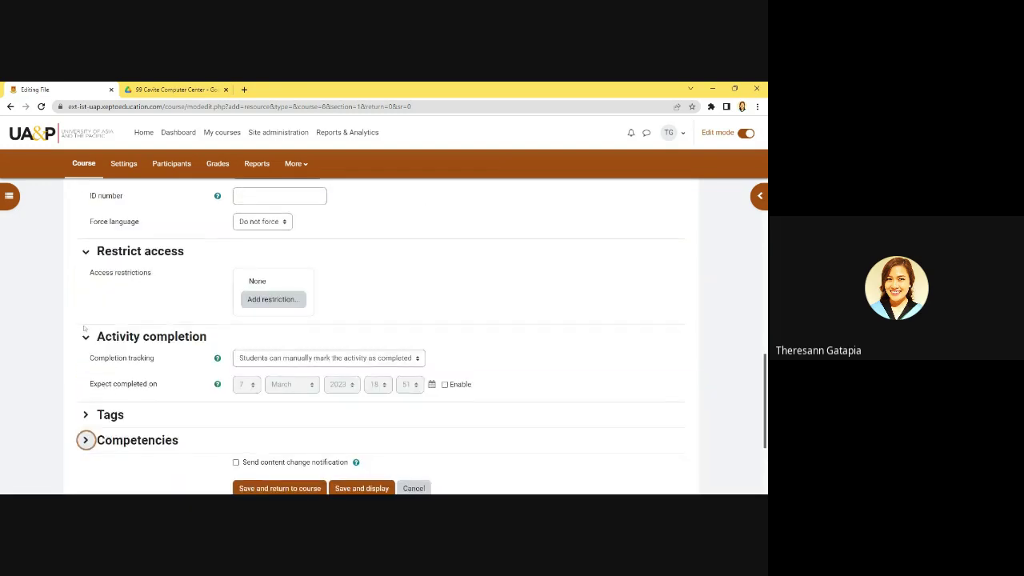
left_click(85, 336)
left_click(86, 251)
scroll(86, 253, "up", 2)
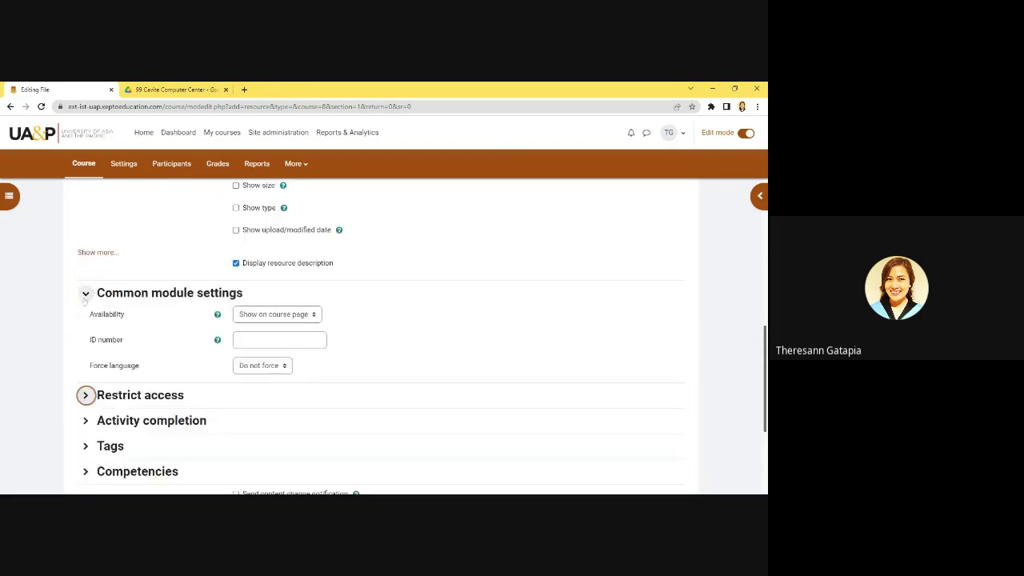
left_click(85, 292)
scroll(85, 293, "up", 2)
left_click(85, 290)
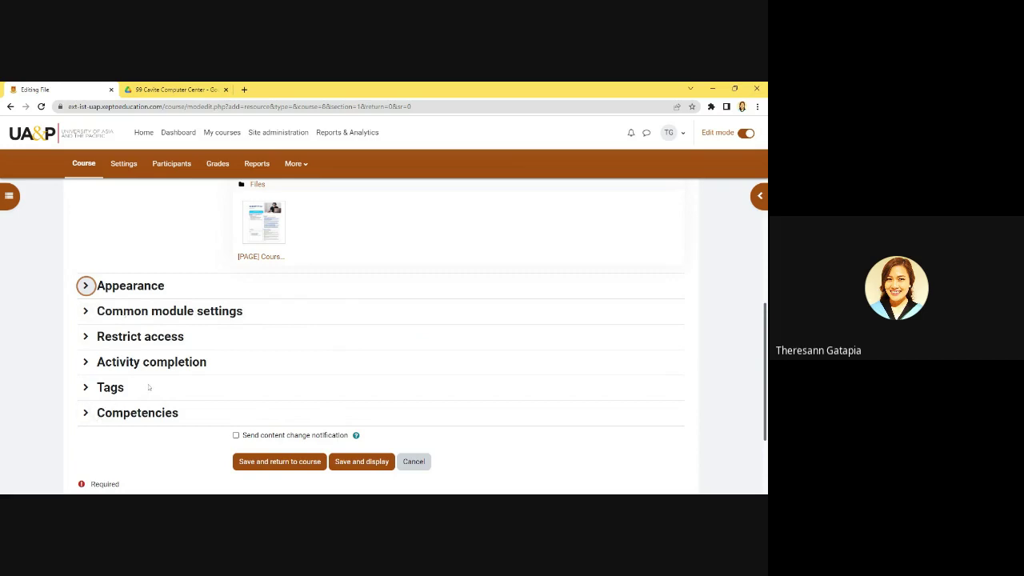
Step: Check the Advice Guide's general details and save the file resource, displaying it on its own page
scroll(139, 373, "up", 3)
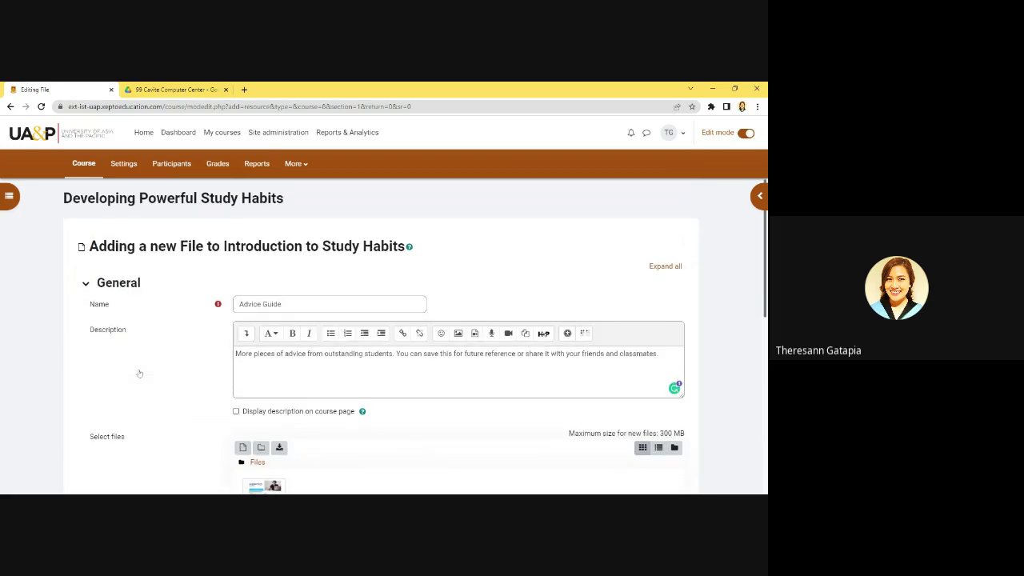
scroll(139, 374, "down", 1)
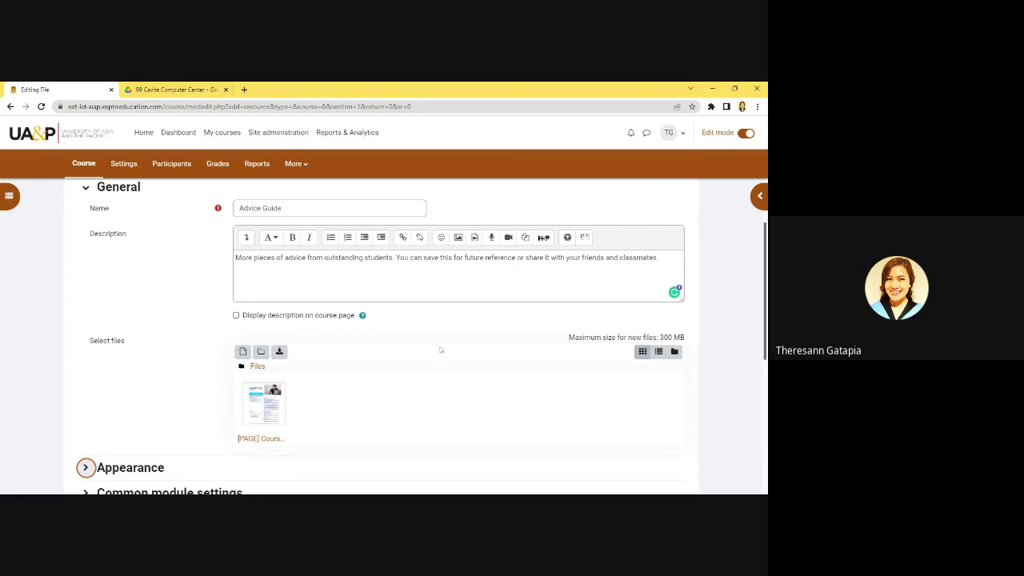
scroll(415, 366, "down", 3)
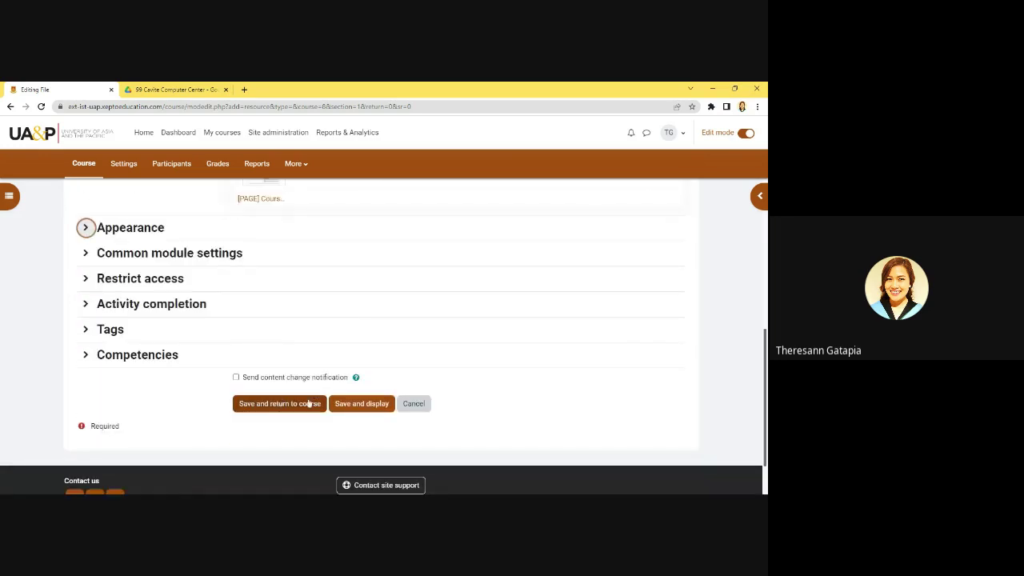
left_click(355, 404)
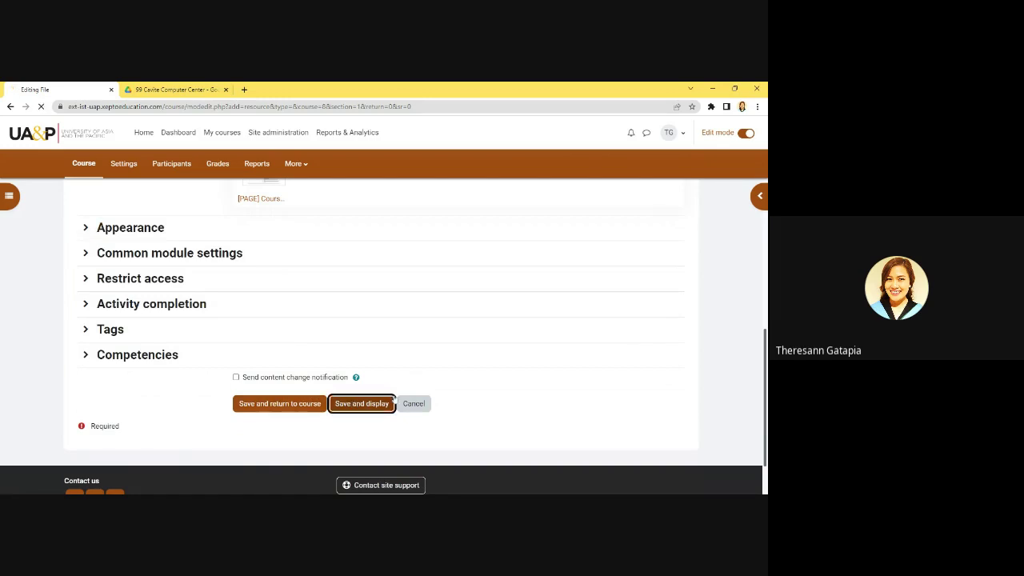
Step: Look through the displayed Advice Guide page, from the description to the end of the embedded document
scroll(395, 397, "down", 10)
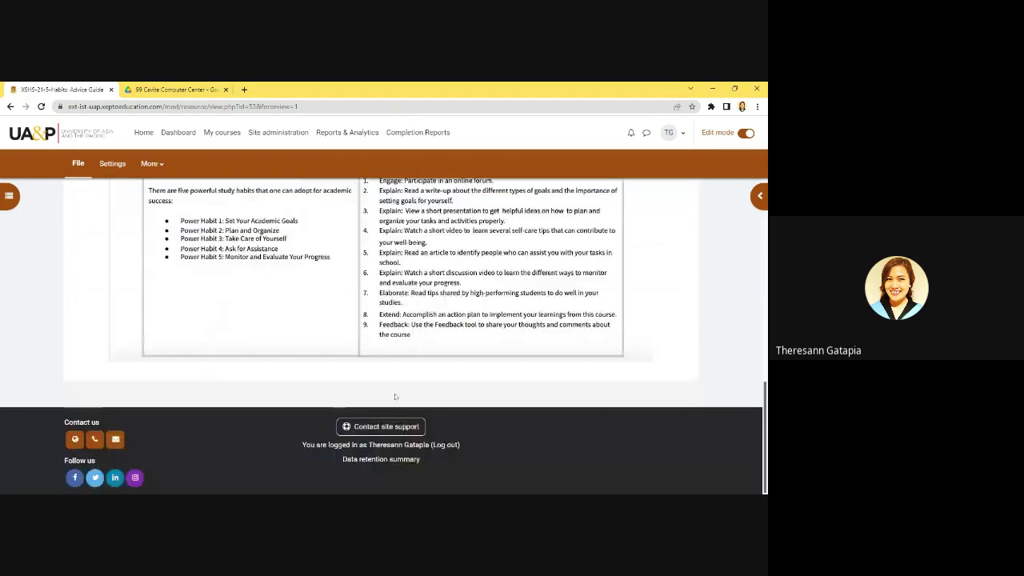
scroll(395, 396, "up", 10)
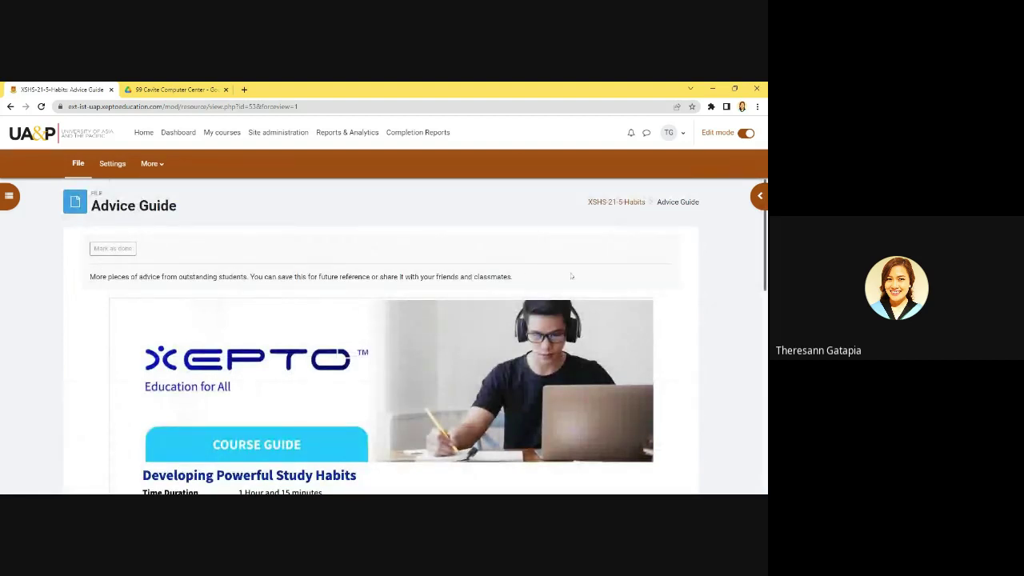
scroll(639, 321, "down", 2)
scroll(639, 324, "up", 2)
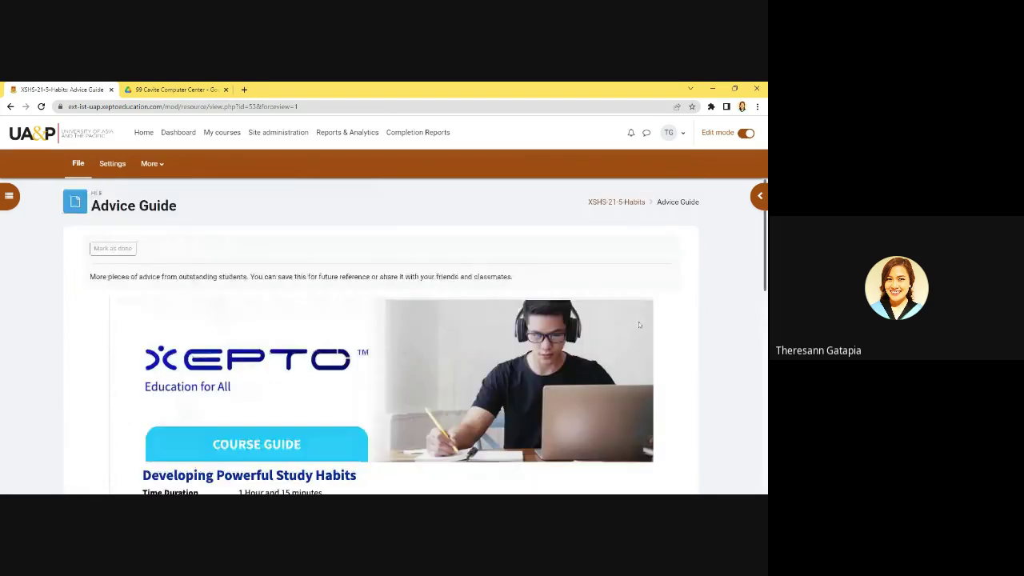
scroll(639, 324, "down", 5)
scroll(639, 324, "up", 3)
scroll(639, 324, "up", 3)
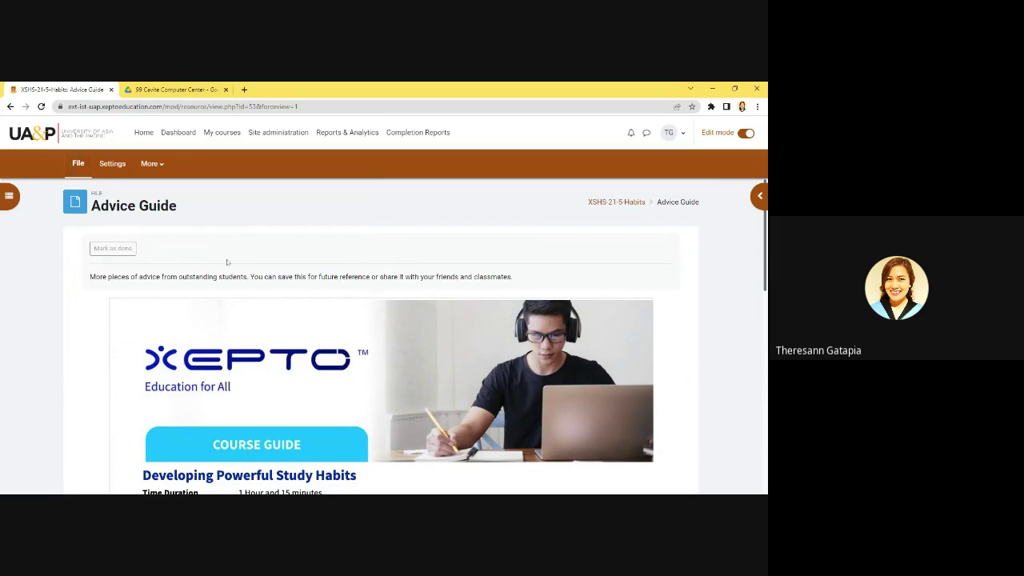
Step: Return to the XSHS-21-5-Habits course page and start adding a Folder resource to the Introduction to Study Habits topic
left_click(631, 205)
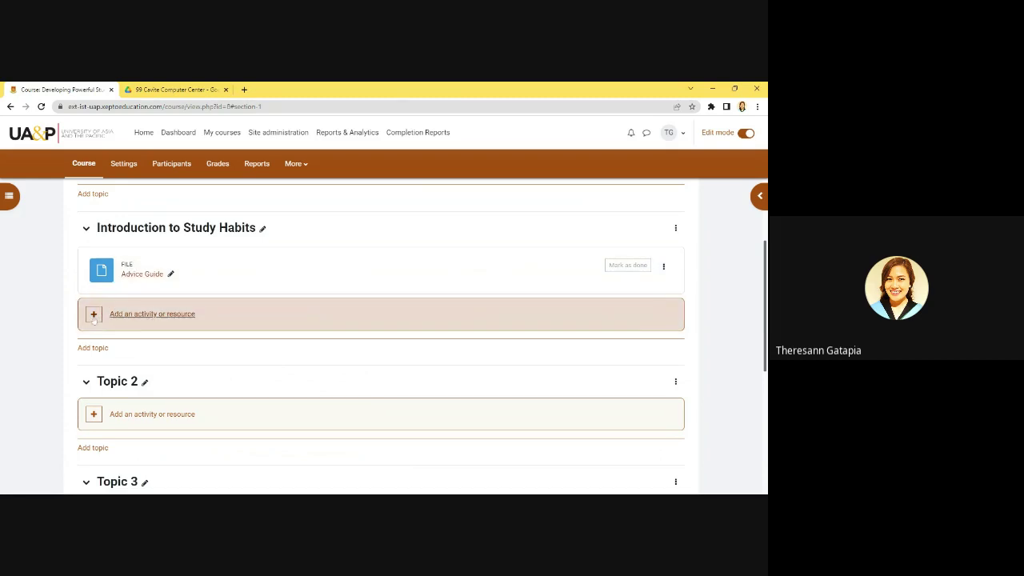
left_click(210, 316)
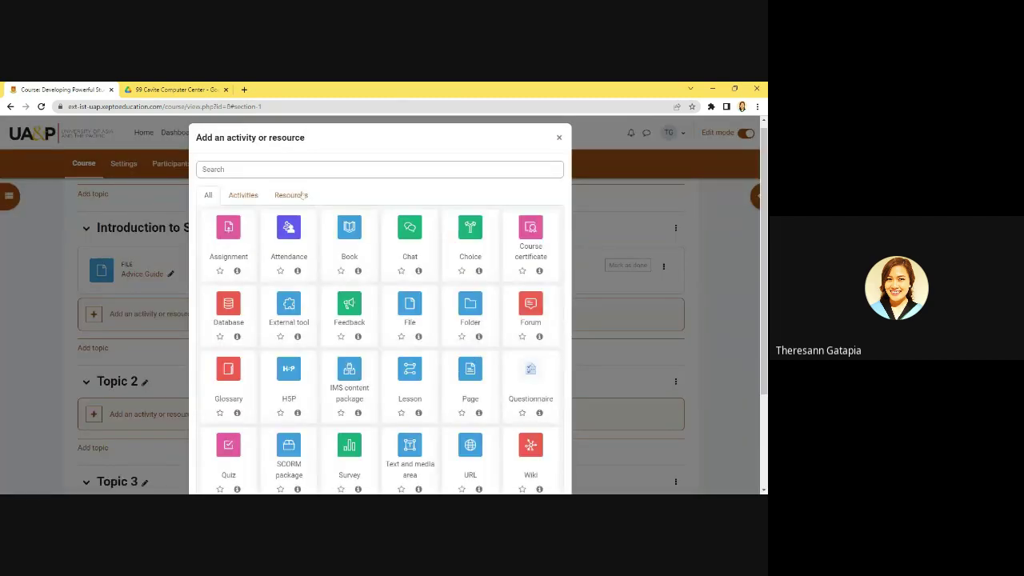
left_click(290, 195)
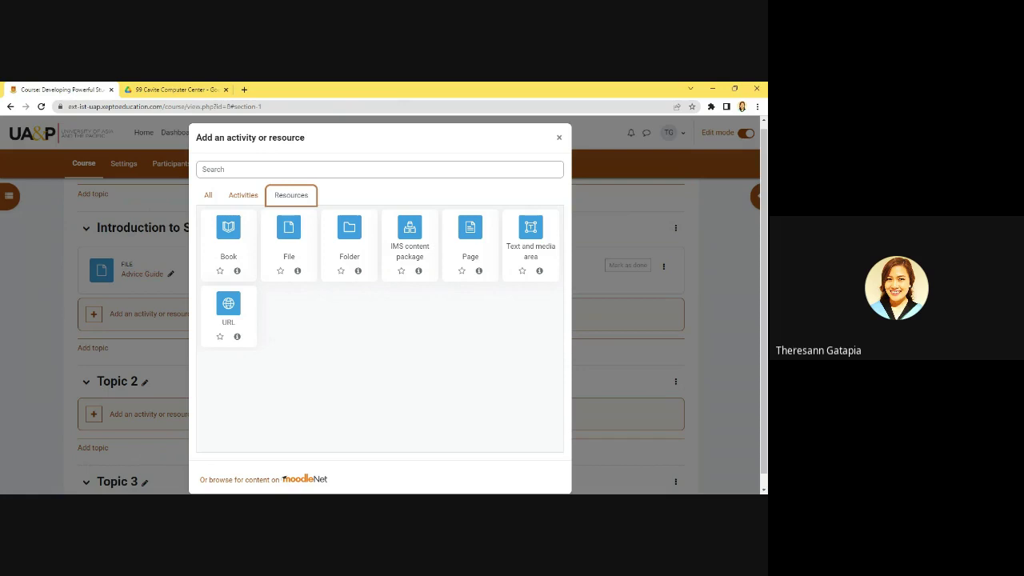
left_click(349, 240)
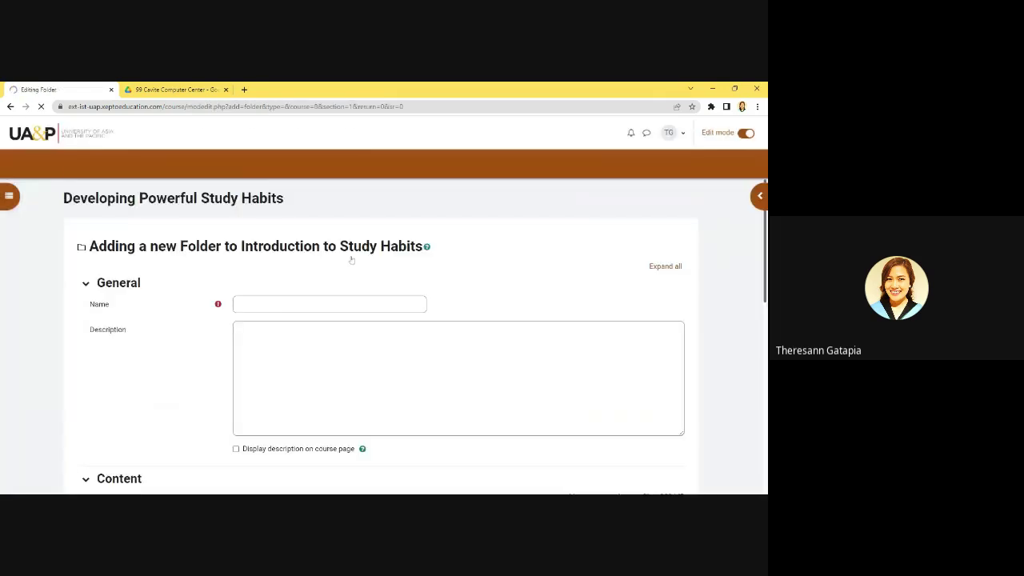
Step: Name the new folder resource "Proper Setting of Goals"
scroll(351, 260, "down", 2)
left_click(346, 208)
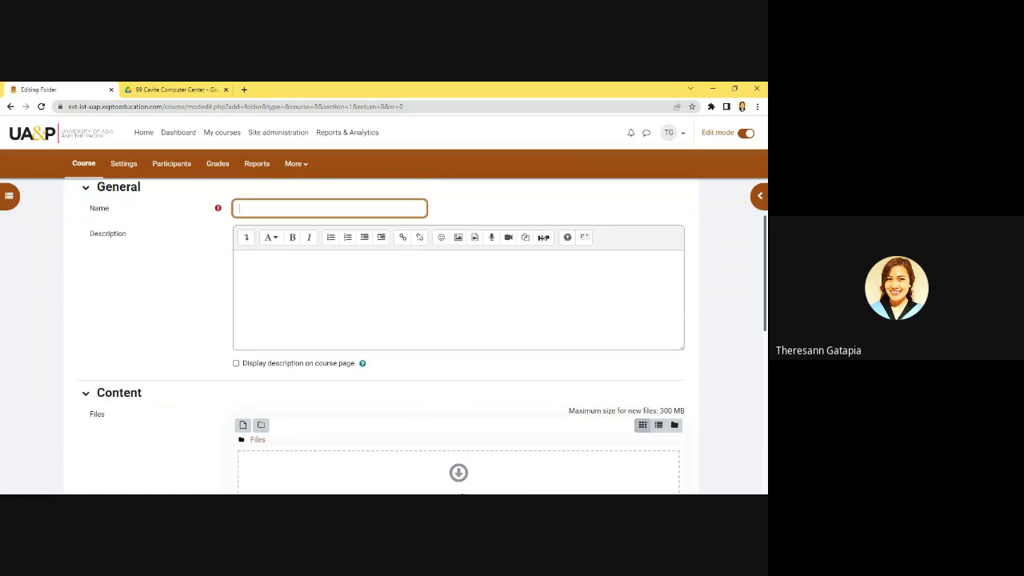
key("alt+Tab")
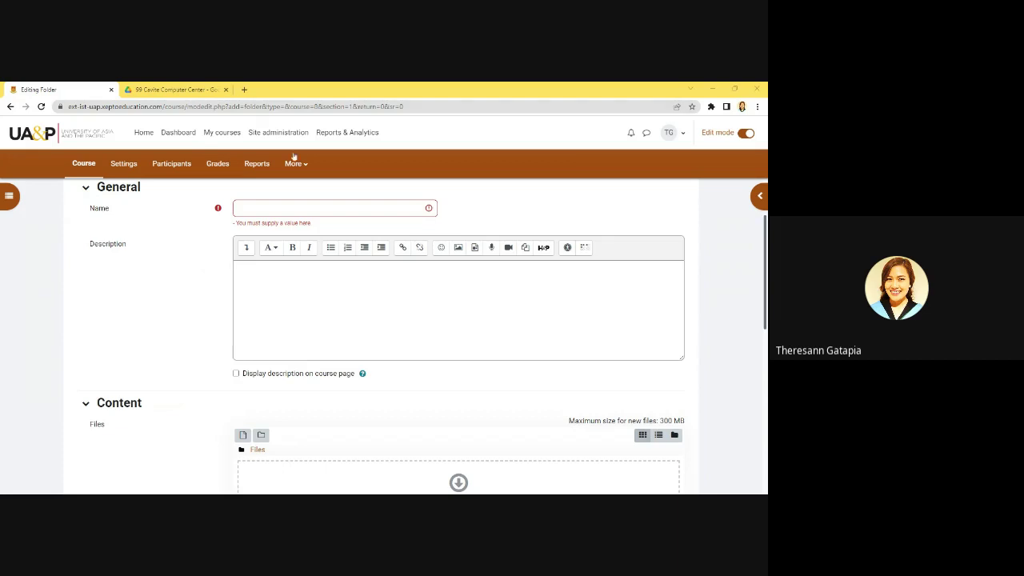
key("alt+Tab")
type("Proper Setting of Goals")
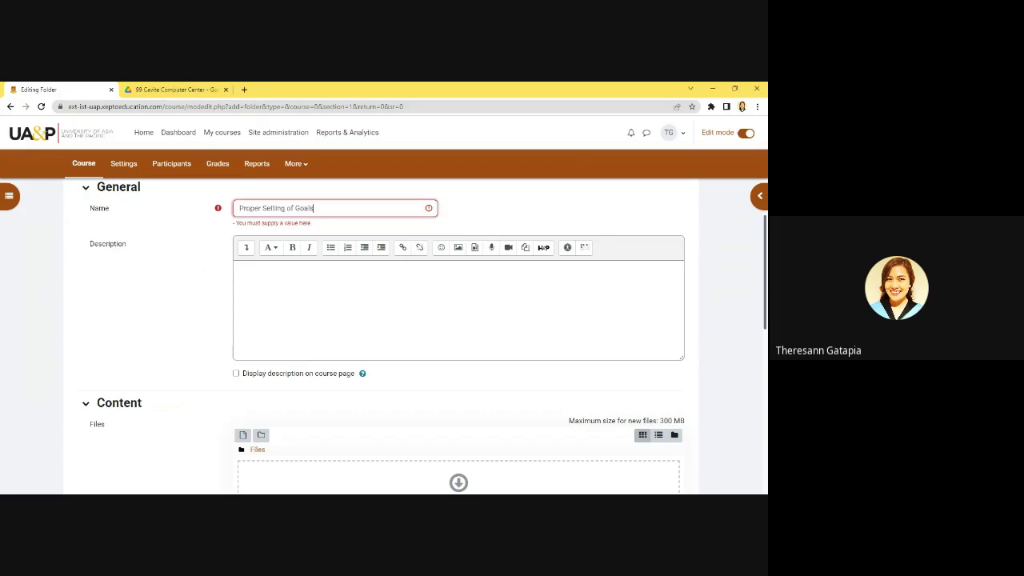
Step: Enter the folder description "Read the following articles and learn how to properly set goals"
left_click(264, 280)
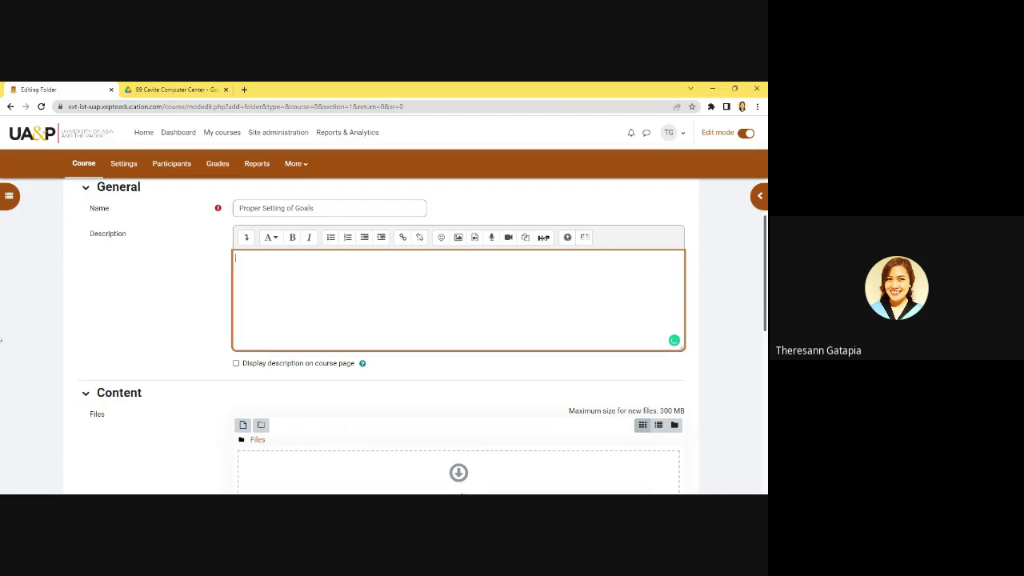
key("alt+Tab")
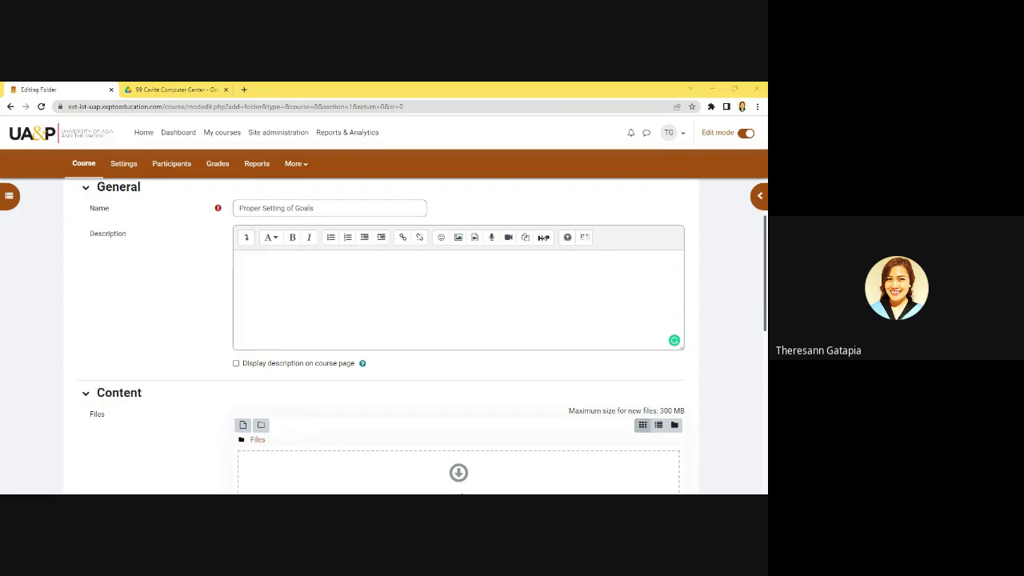
left_click(237, 256)
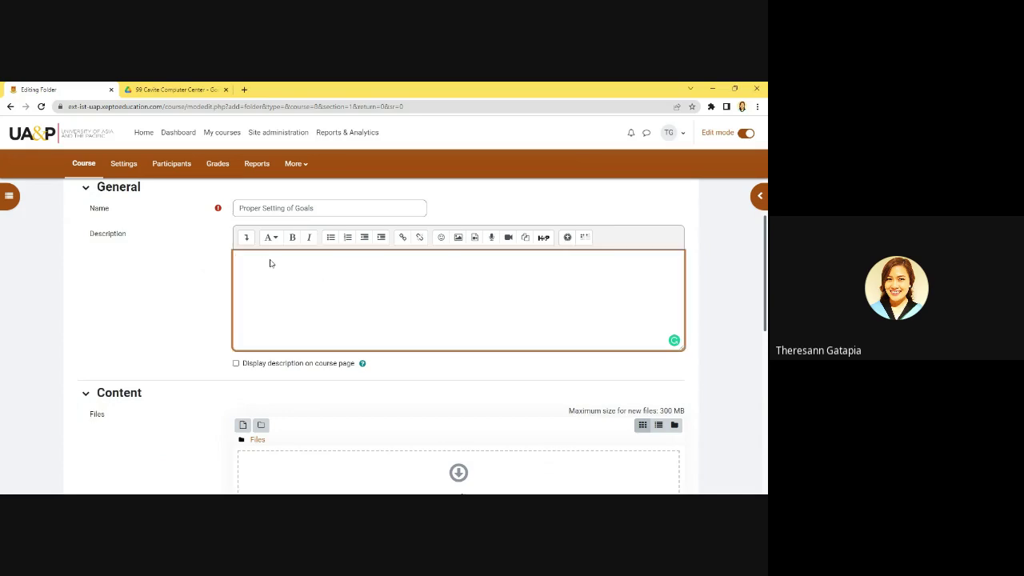
type("Read the following articles and learn how to properly set goals")
scroll(269, 263, "down", 2)
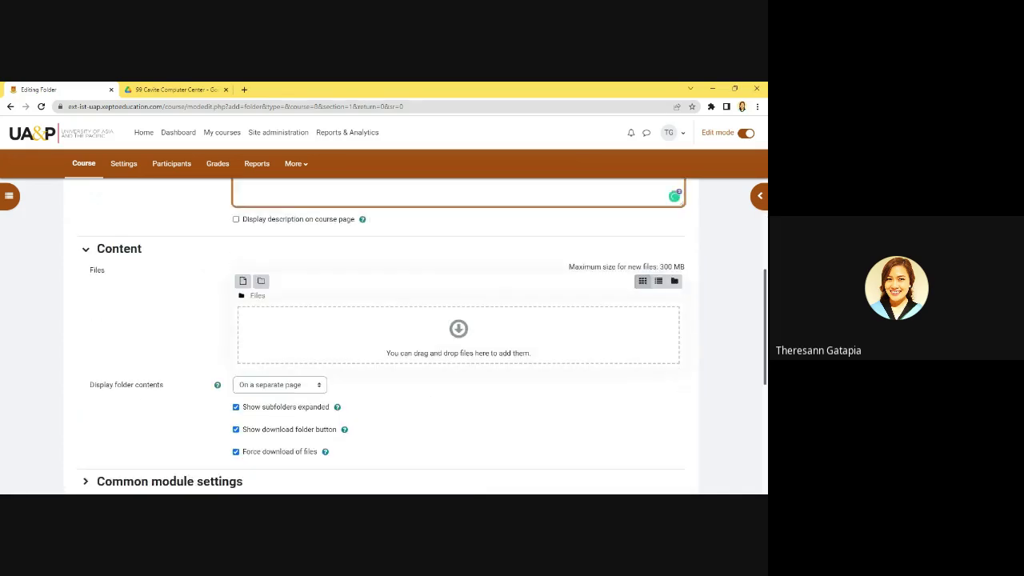
scroll(394, 330, "up", 3)
scroll(393, 330, "down", 4)
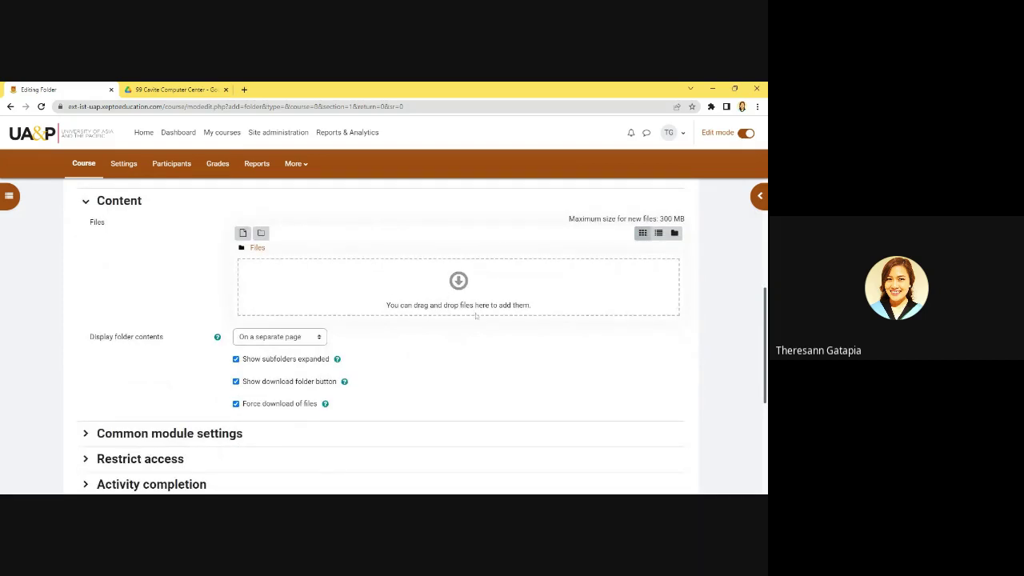
Step: Create a subfolder named Goals in the folder resource's files
left_click(242, 233)
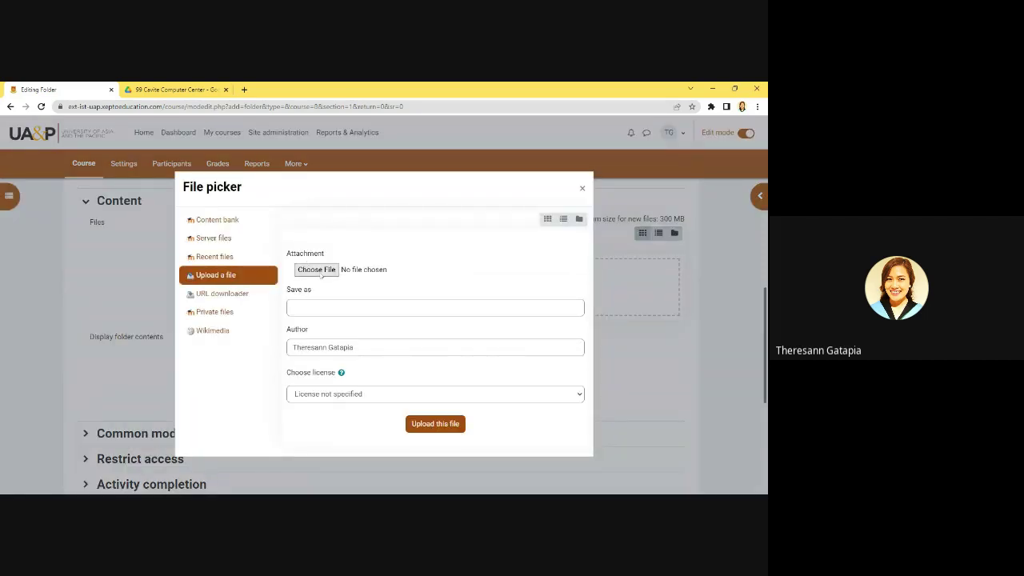
left_click(582, 188)
left_click(260, 233)
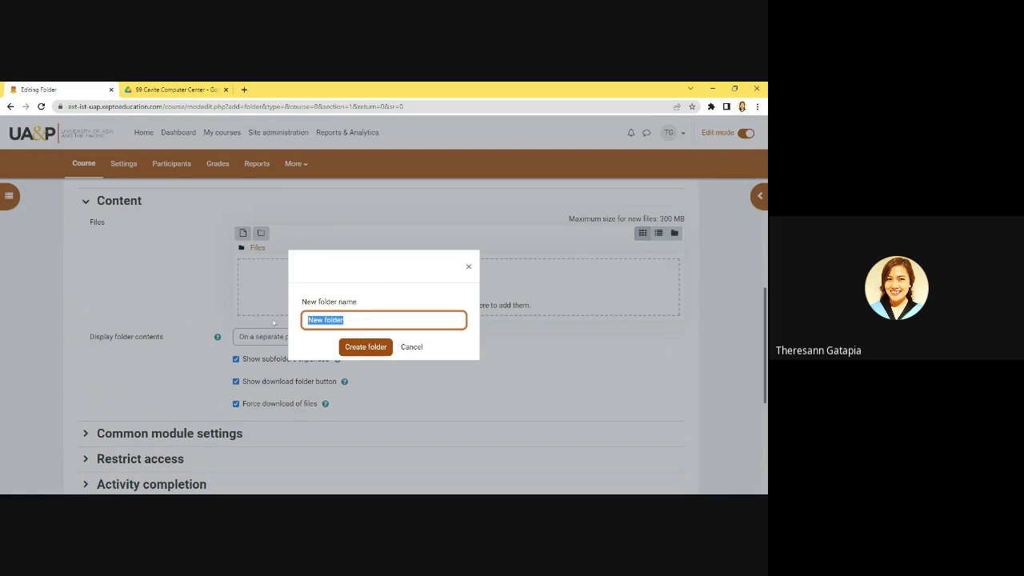
type("Goals")
key("Return")
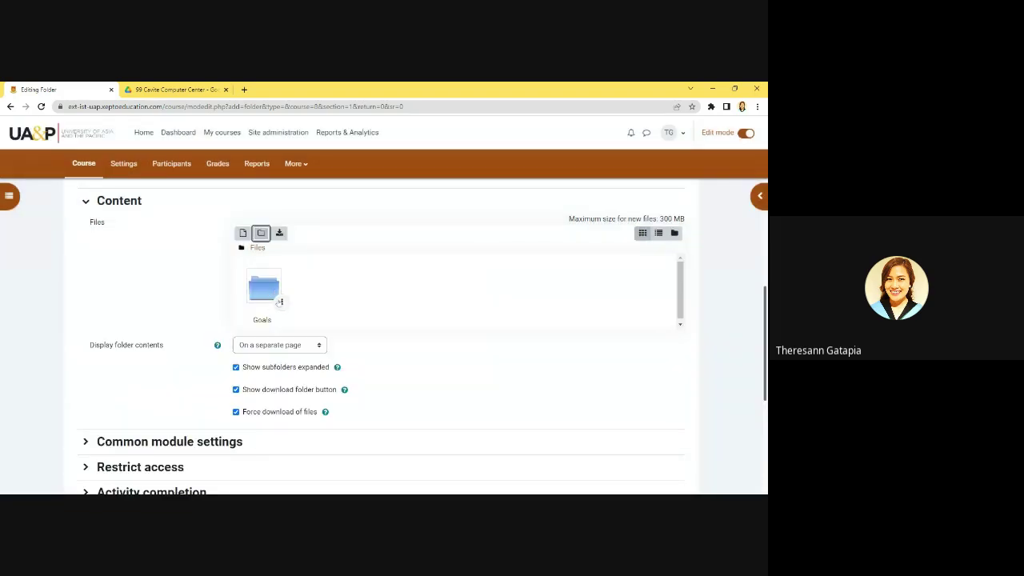
left_click(281, 302)
left_click(487, 212)
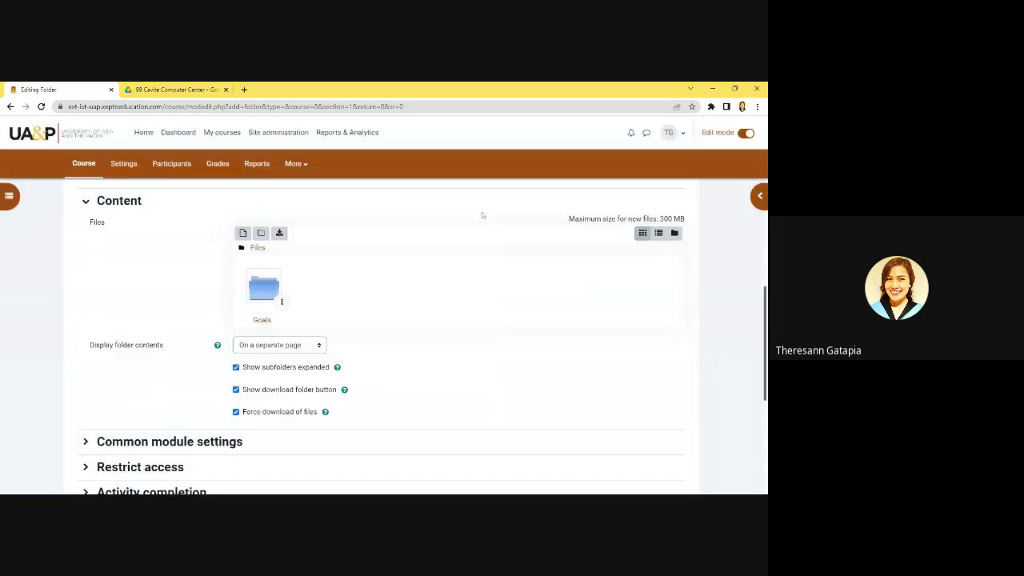
Step: Upload the two [FOLDER] PDF articles, beginning with "Goa" and "Set", to the top level of the folder's files
left_click(243, 233)
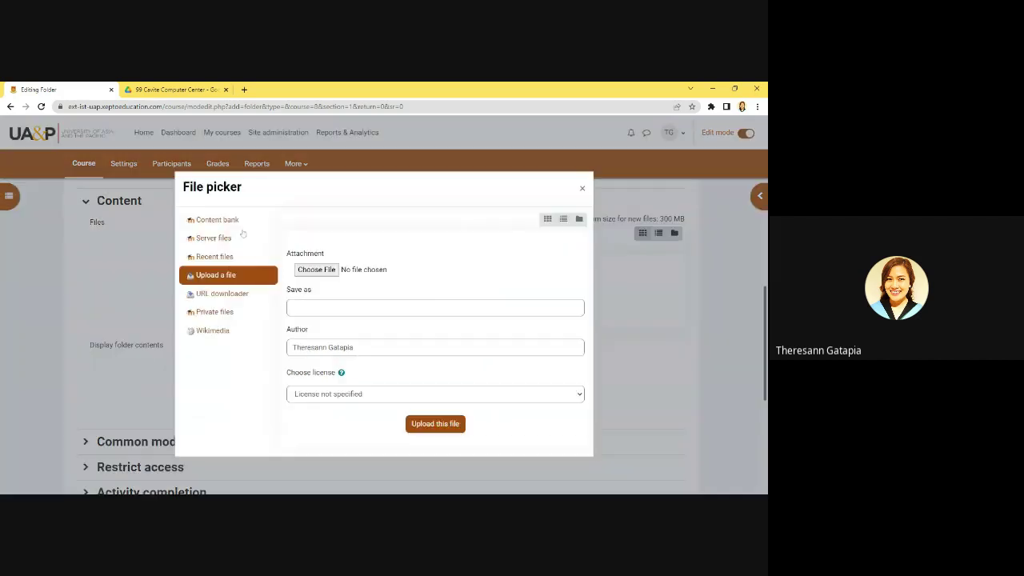
left_click(316, 270)
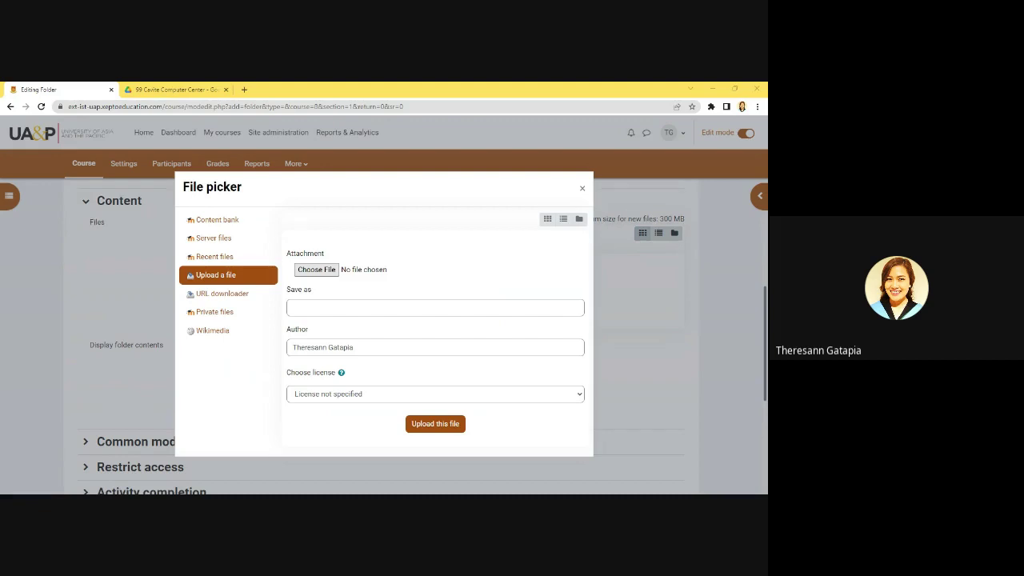
key("Return")
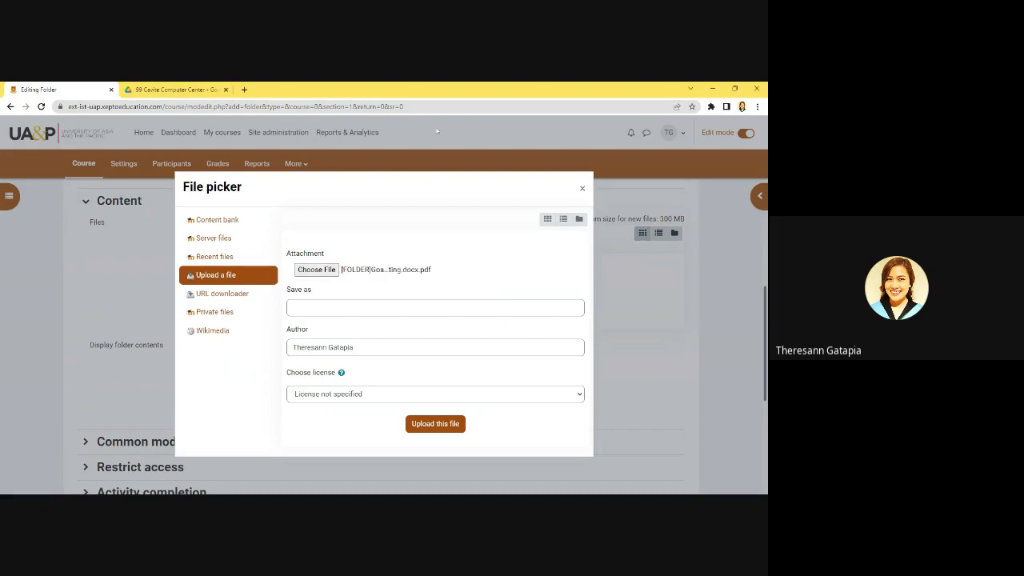
left_click(448, 424)
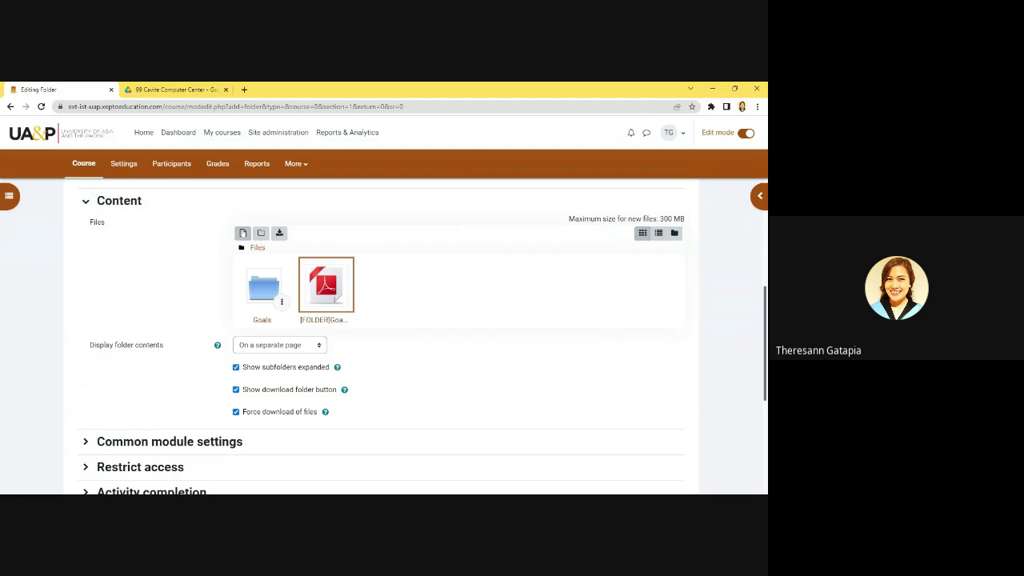
left_click(243, 233)
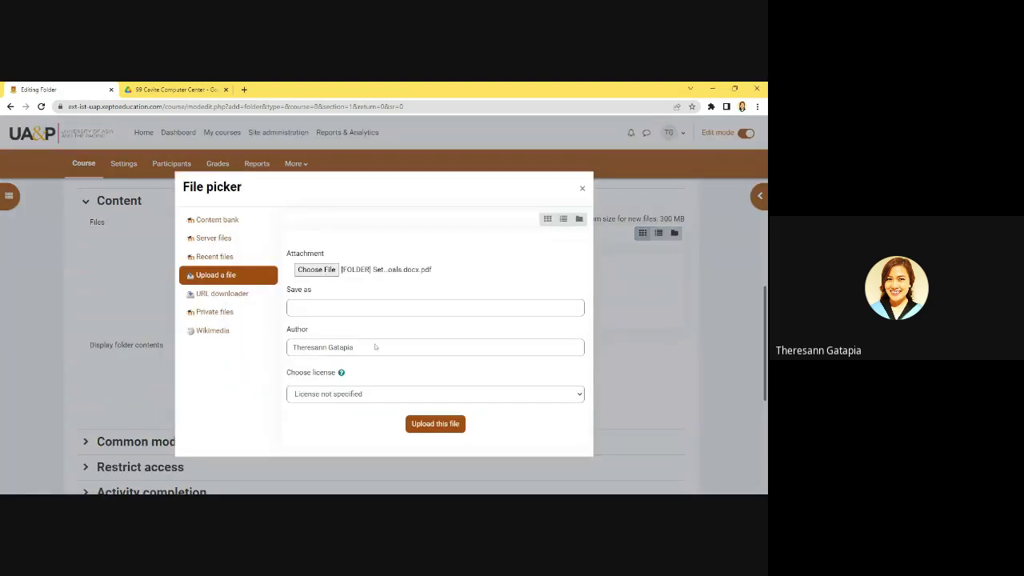
left_click(425, 424)
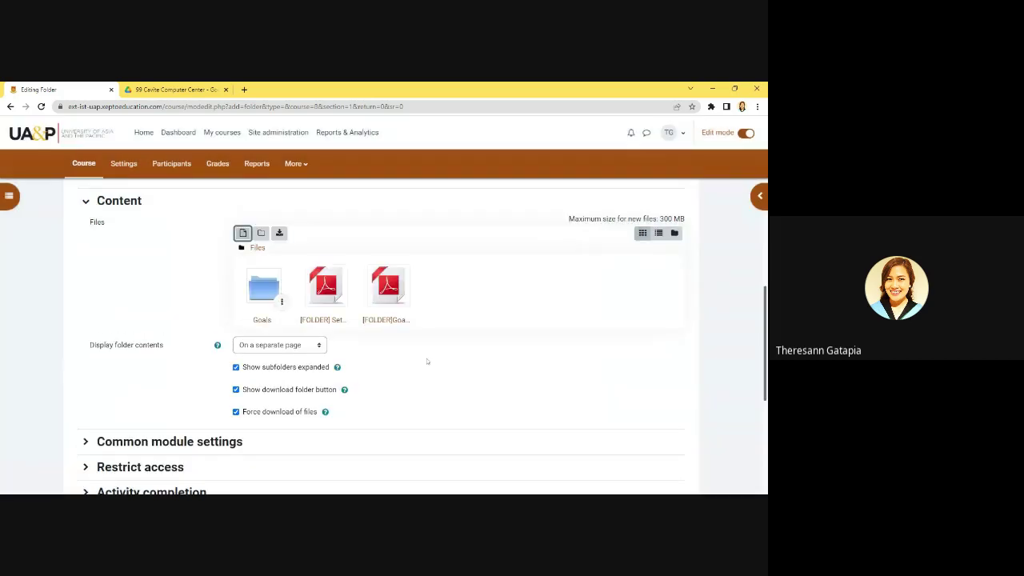
Step: Look inside the Goals subfolder and return to the top level of Files
scroll(461, 286, "down", 2)
scroll(461, 286, "down", 2)
scroll(459, 285, "up", 3)
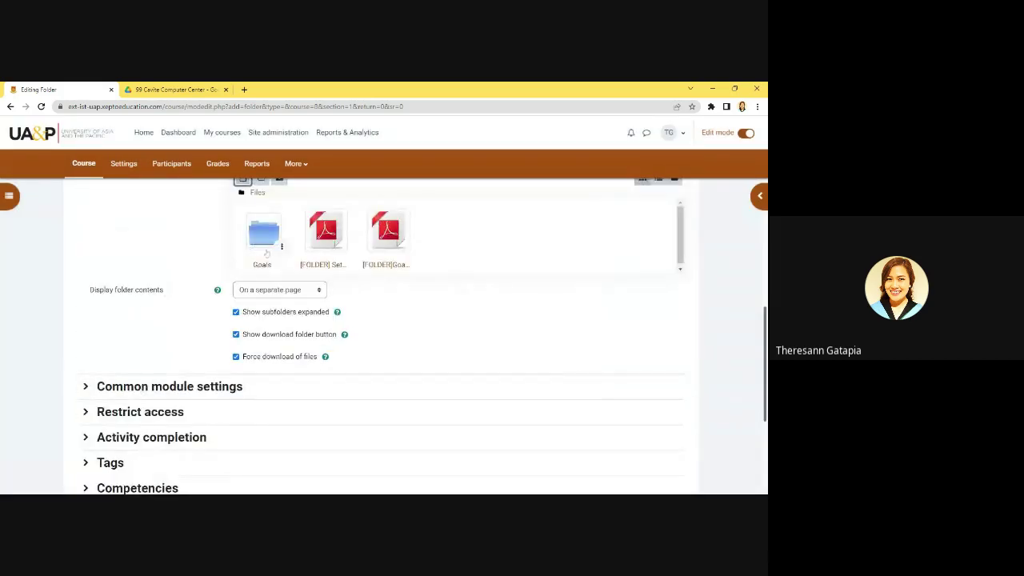
left_click(281, 243)
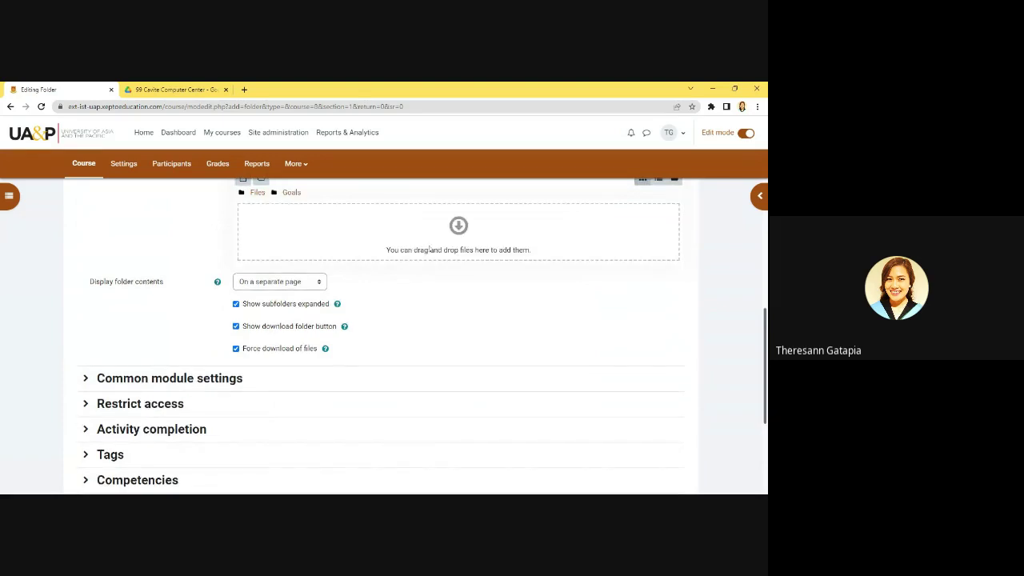
scroll(430, 250, "up", 1)
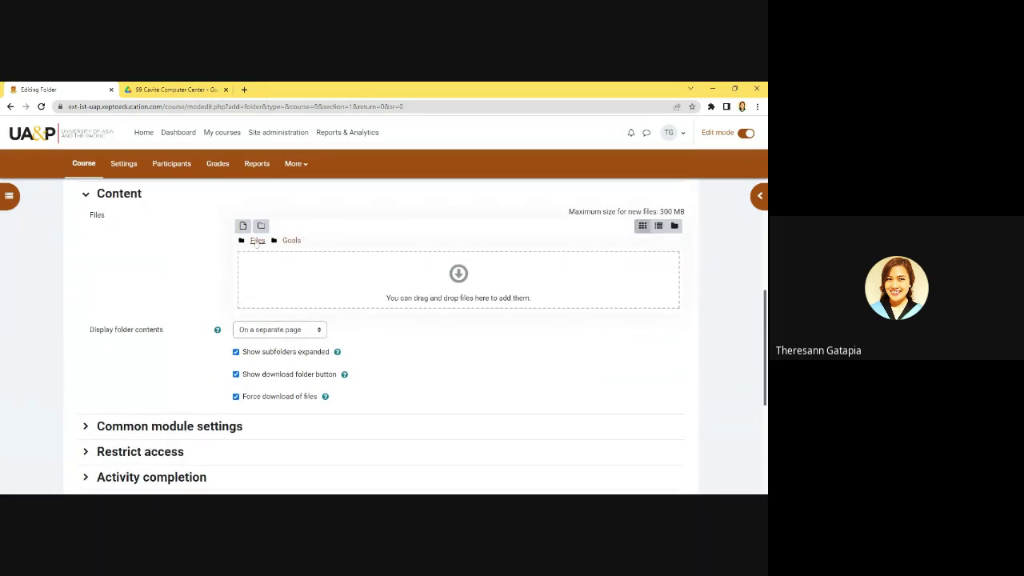
left_click(257, 241)
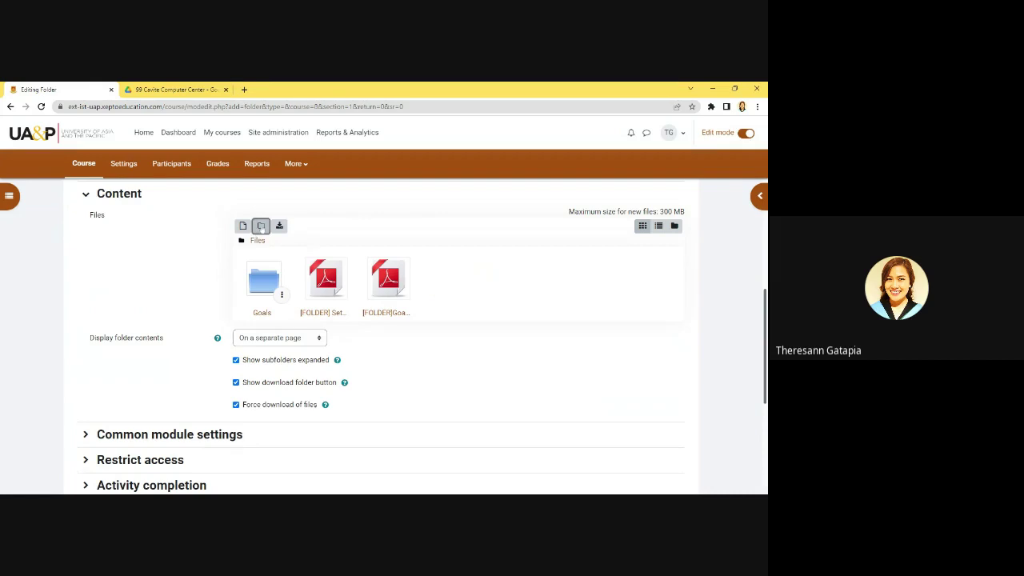
left_click(261, 225)
left_click(468, 265)
Step: Add the two [FOLDER] PDF articles from the computer to the Goals subfolder
left_click(274, 275)
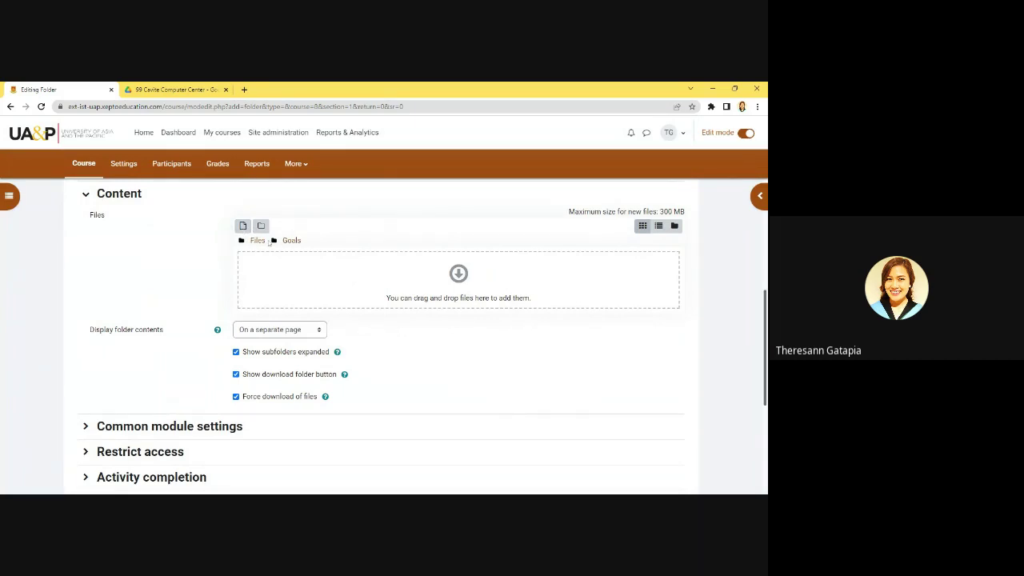
left_click(243, 227)
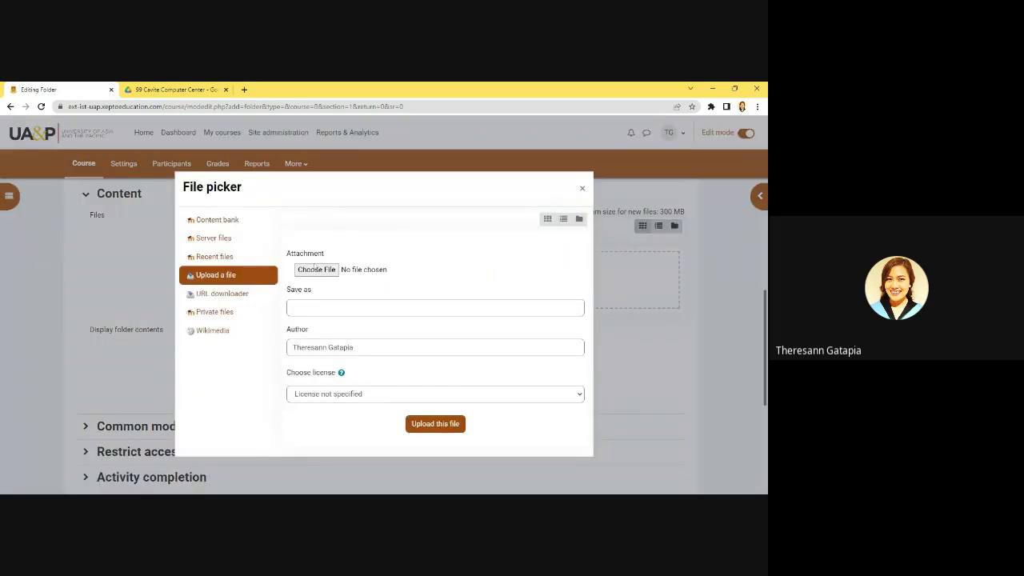
left_click(582, 188)
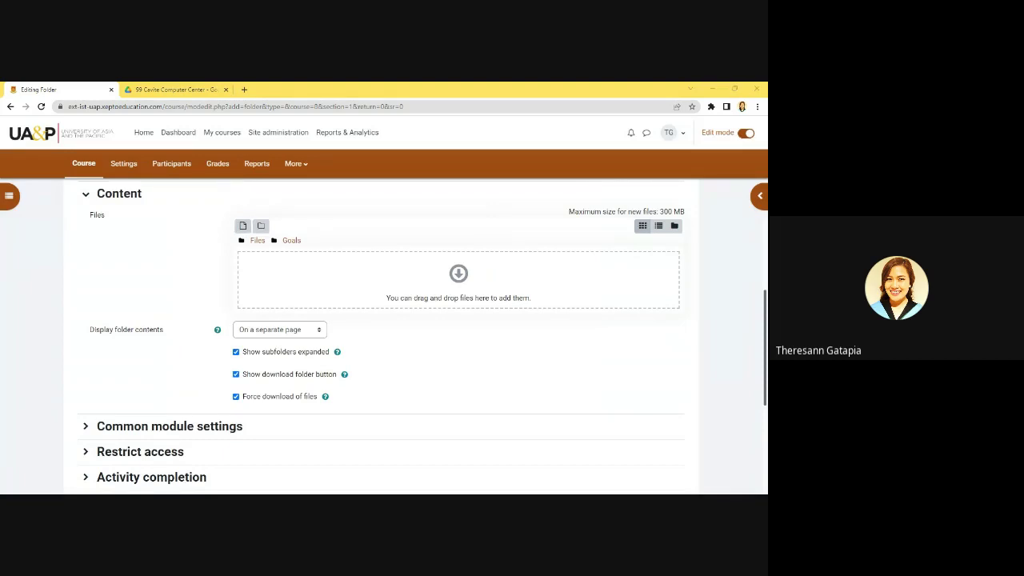
left_click_drag(752, 320, 458, 281)
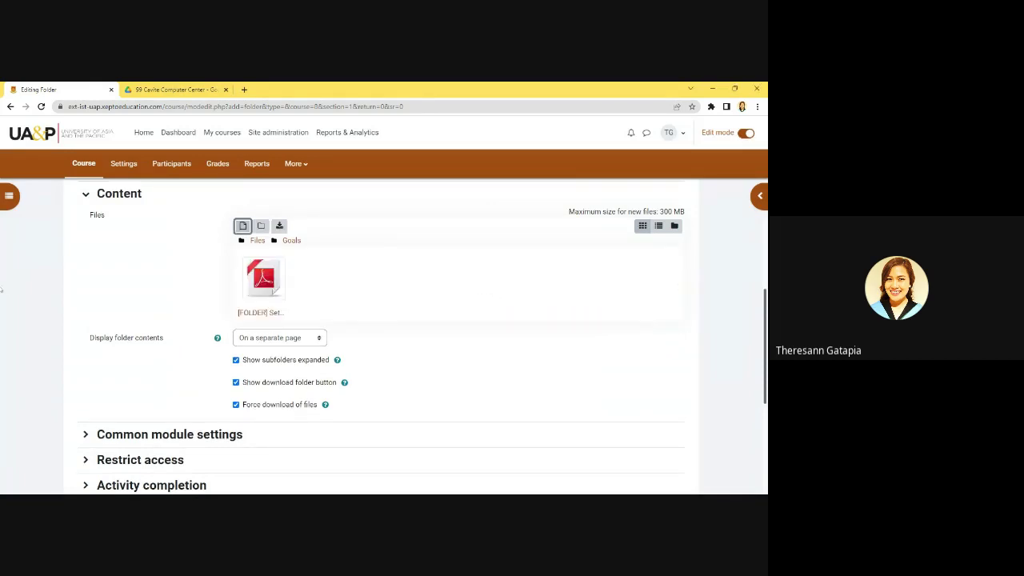
left_click_drag(1, 289, 459, 282)
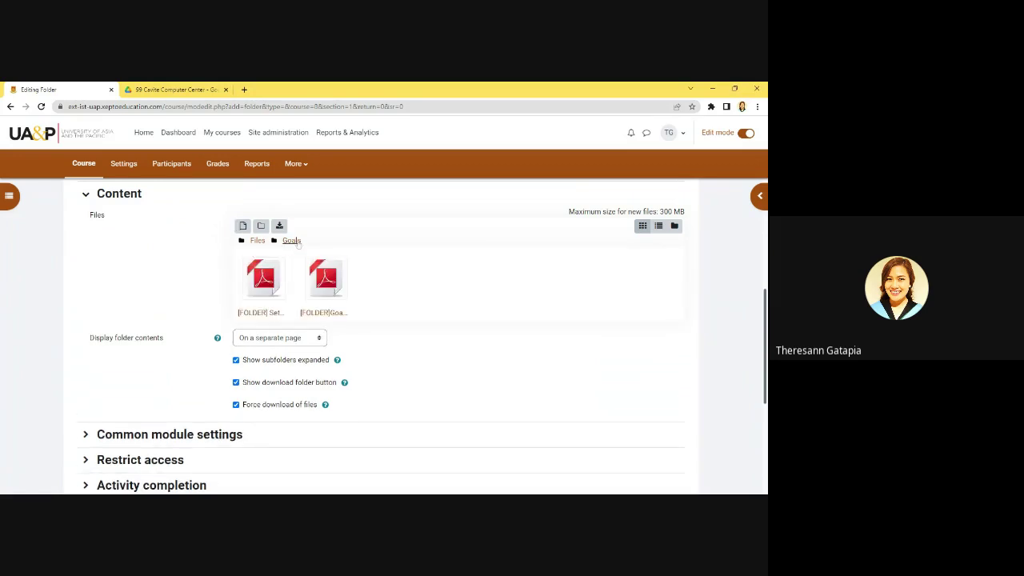
Step: Return to the top level of Files and delete the Goals subfolder
left_click(256, 241)
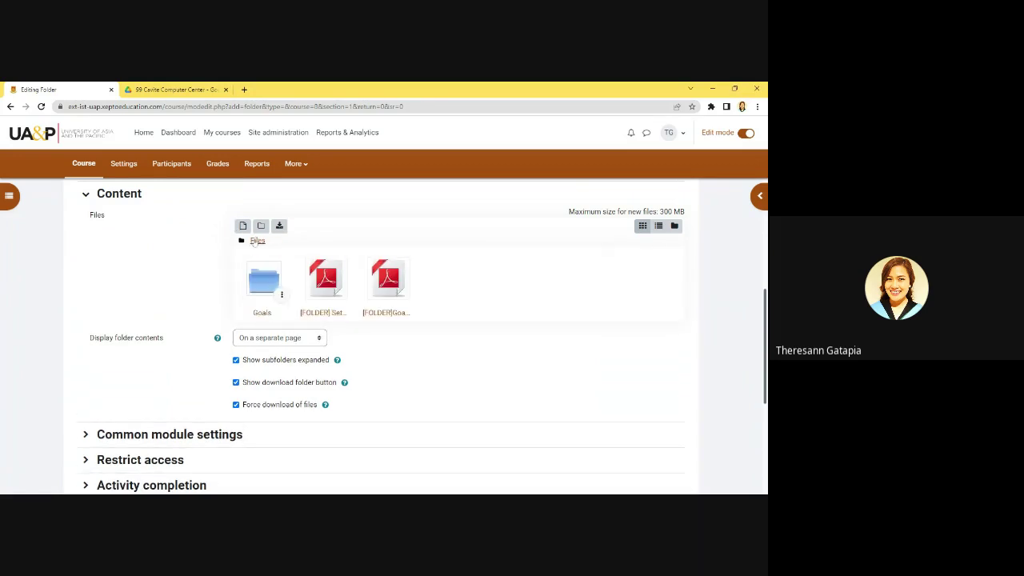
left_click(281, 294)
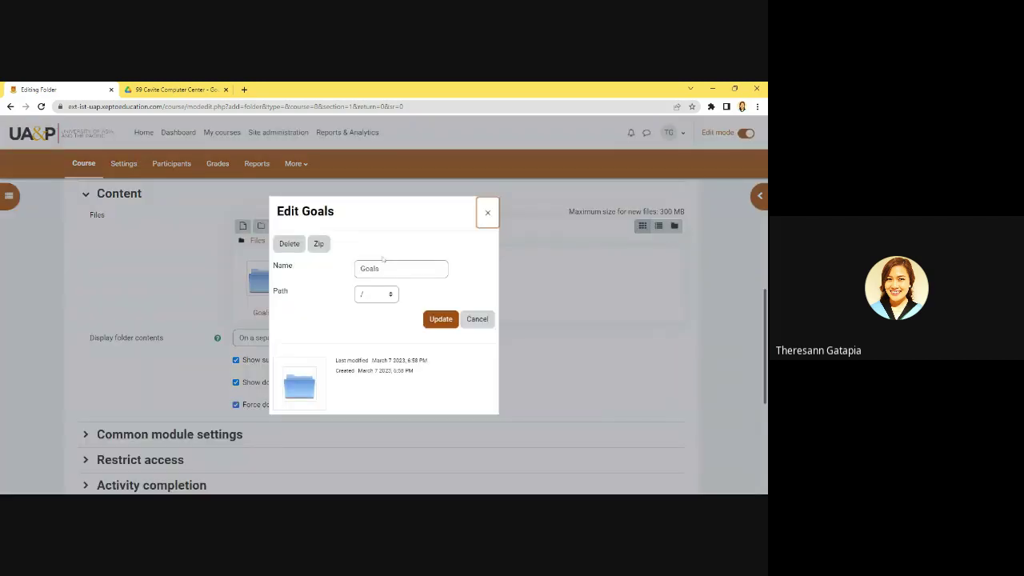
left_click(287, 245)
left_click(368, 337)
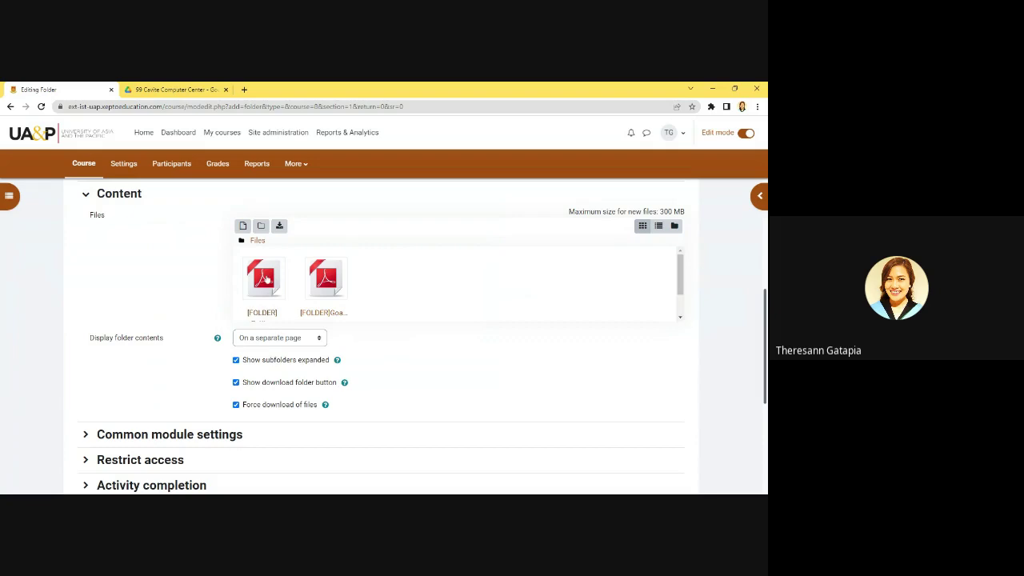
Step: Save the Proper Setting of Goals folder and display its page to check the two listed articles
left_click(261, 226)
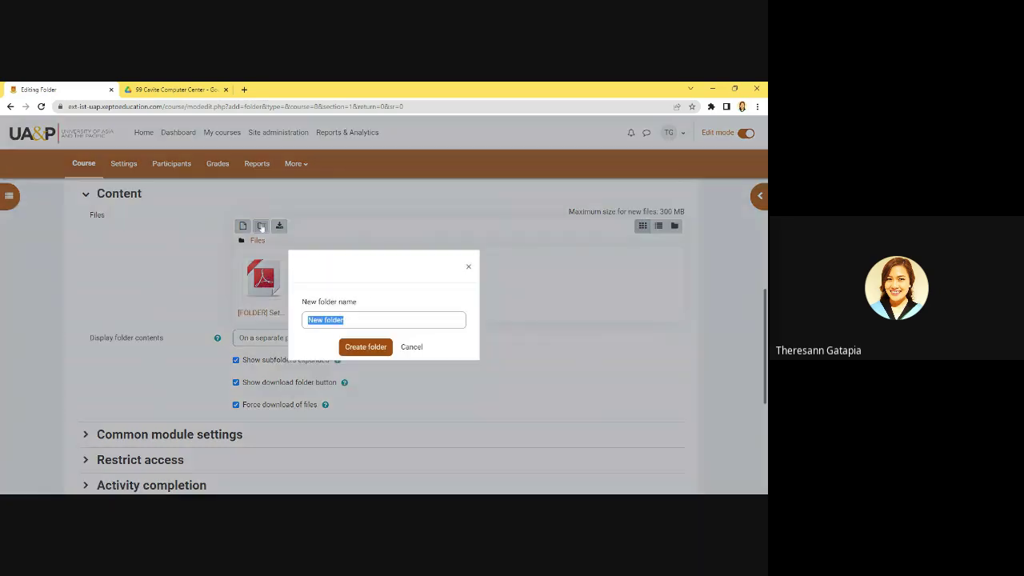
left_click(469, 266)
scroll(361, 288, "down", 5)
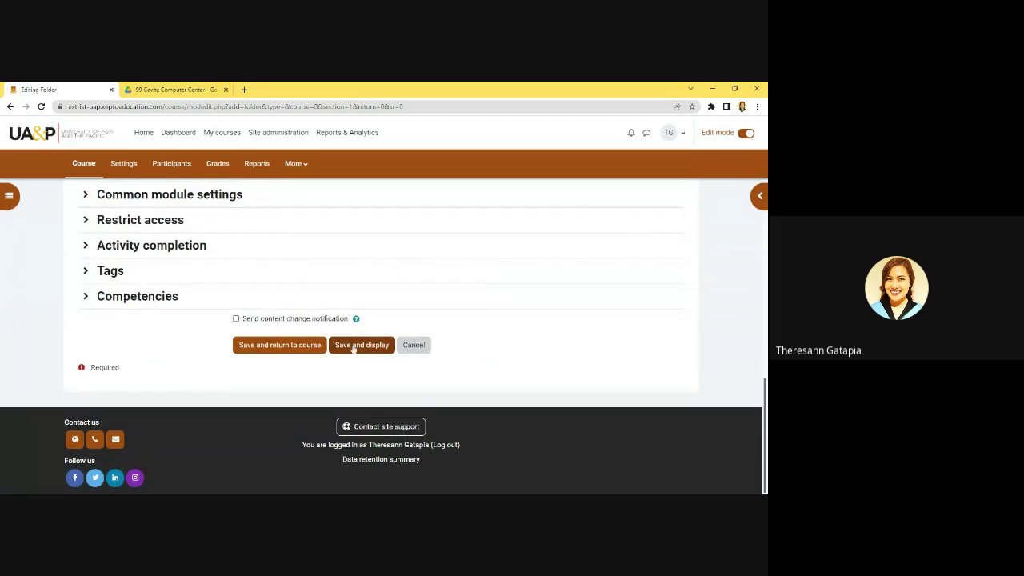
left_click(353, 348)
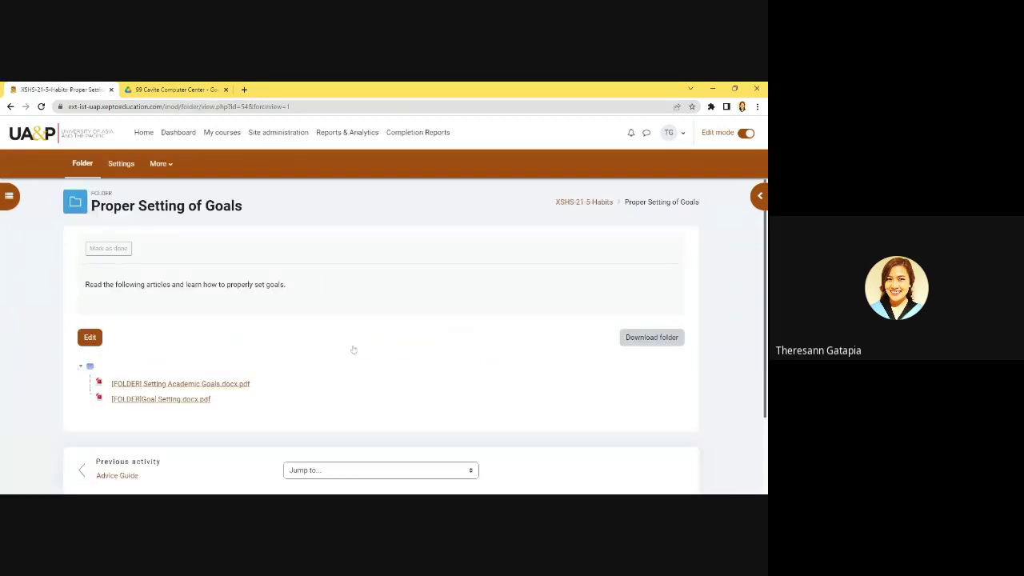
scroll(353, 349, "down", 2)
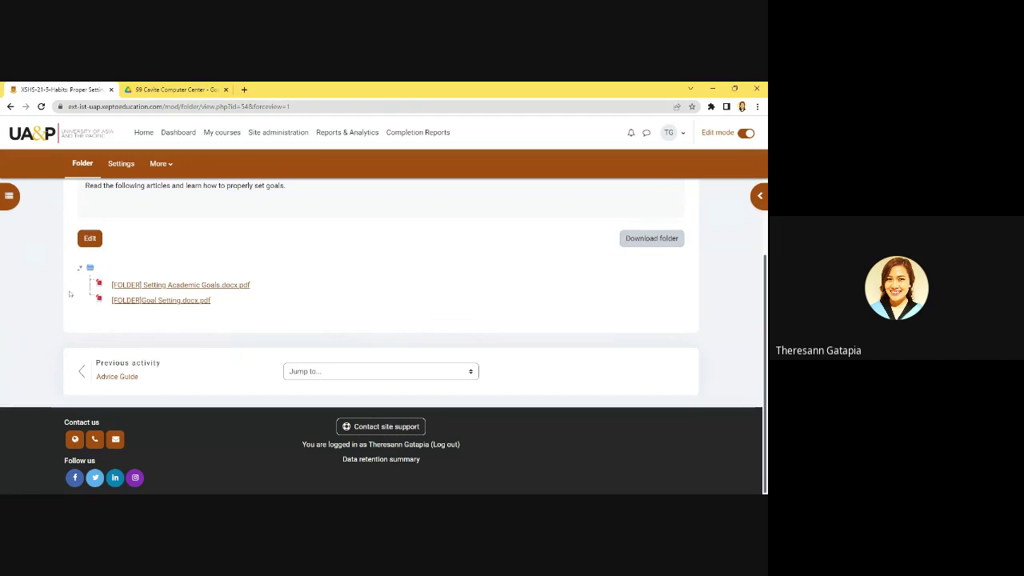
scroll(256, 204, "up", 2)
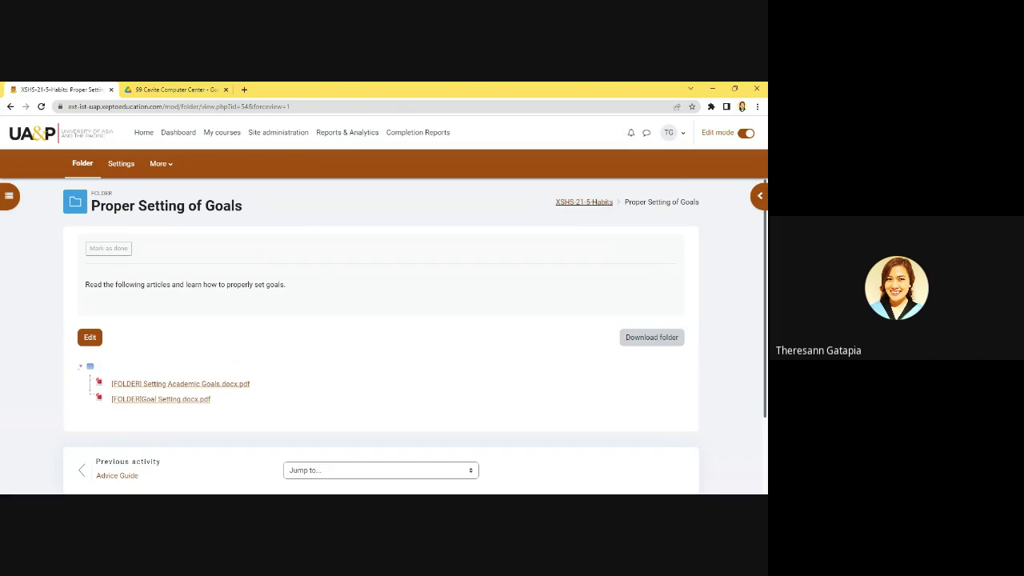
Step: Return to the course and start adding a Page resource to the Introduction to Study Habits topic
left_click(584, 202)
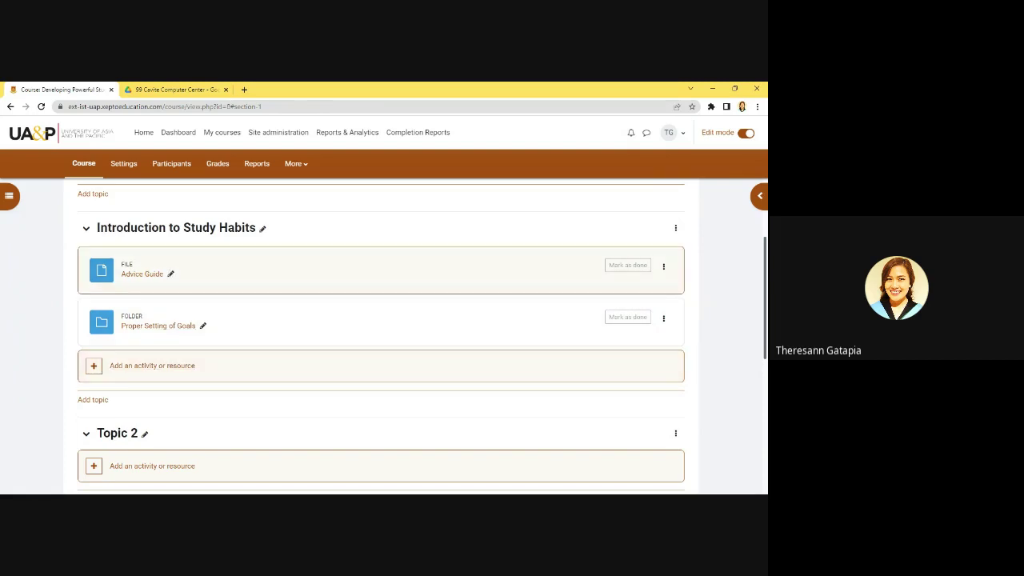
left_click(152, 366)
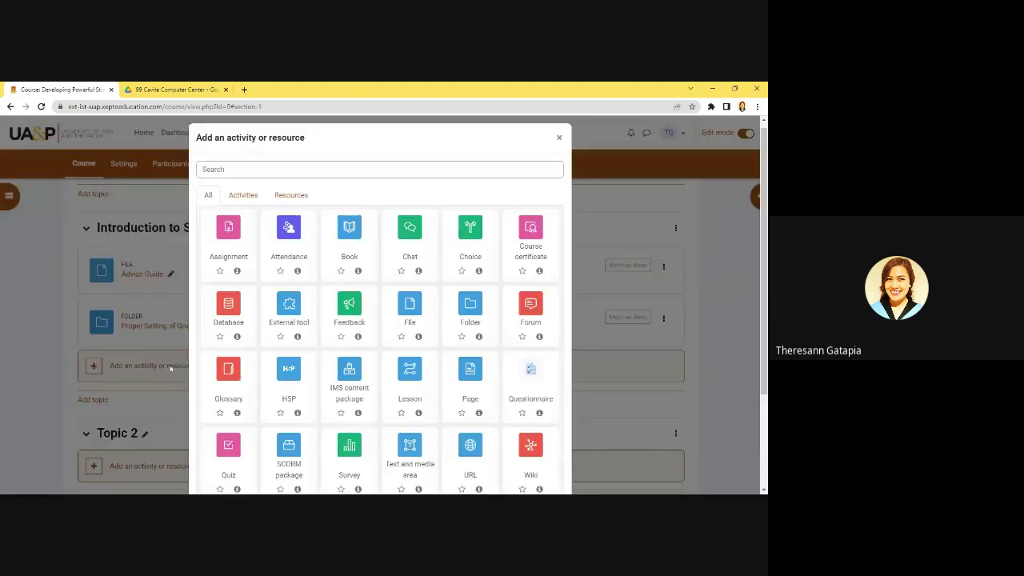
left_click(305, 193)
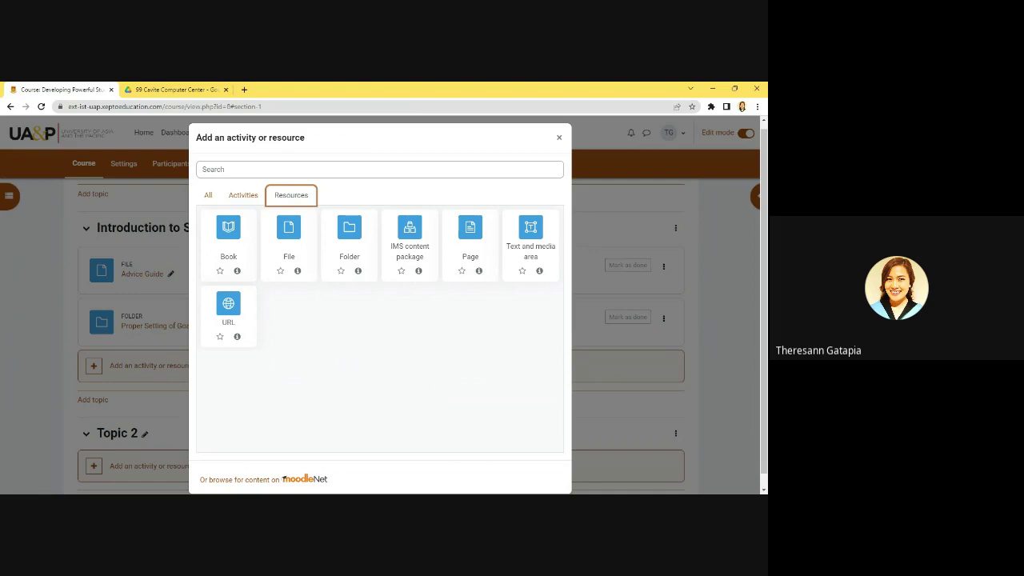
left_click(472, 252)
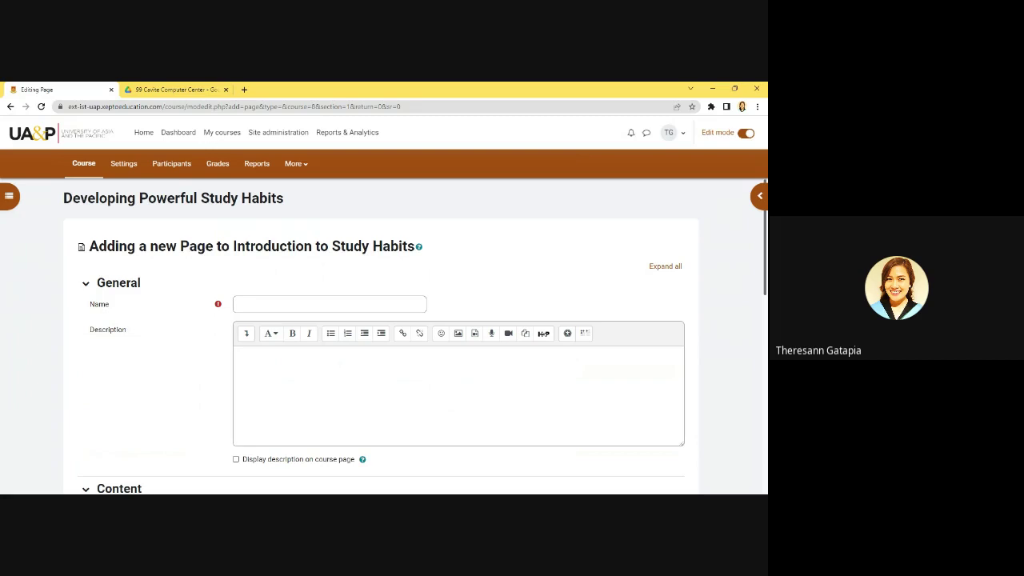
Step: Name the new page "Course Guide"
left_click(320, 304)
left_click(94, 377)
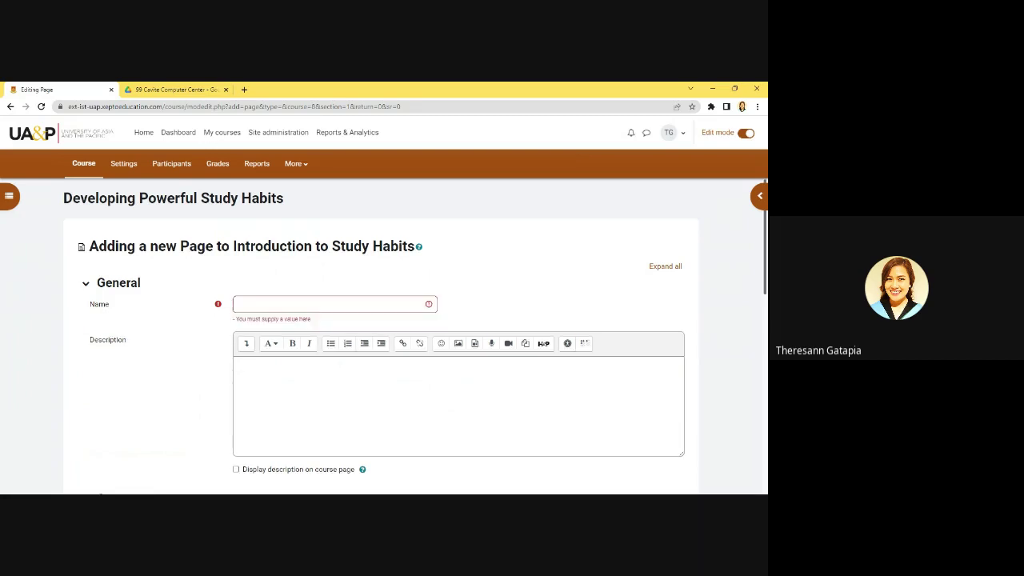
left_click(319, 304)
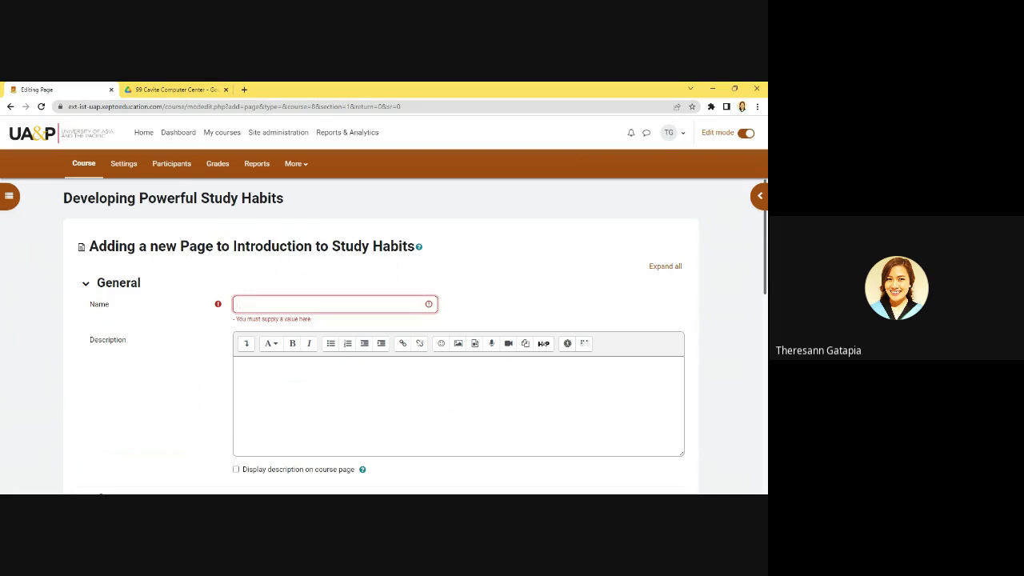
key("alt+Tab")
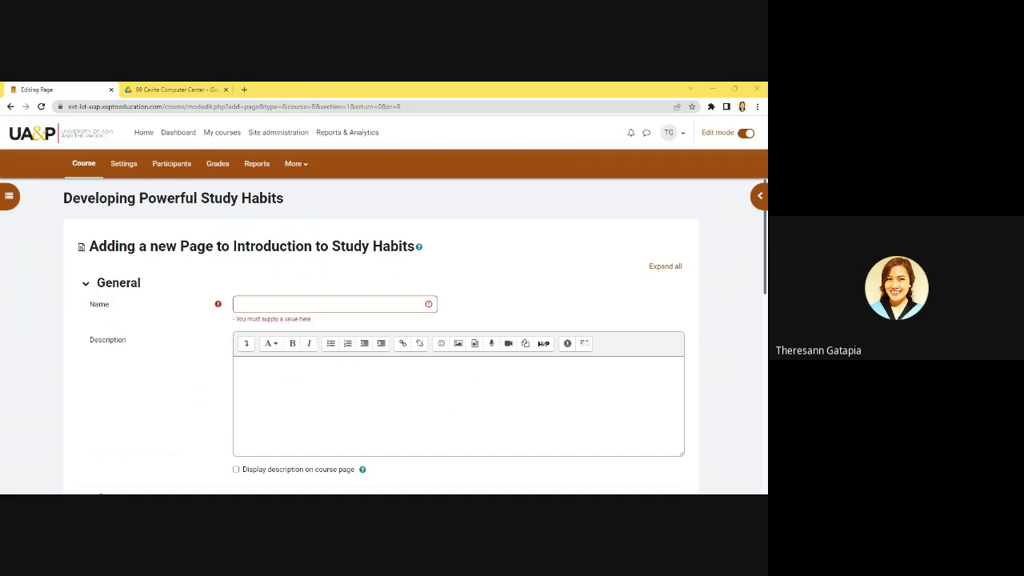
left_click(268, 304)
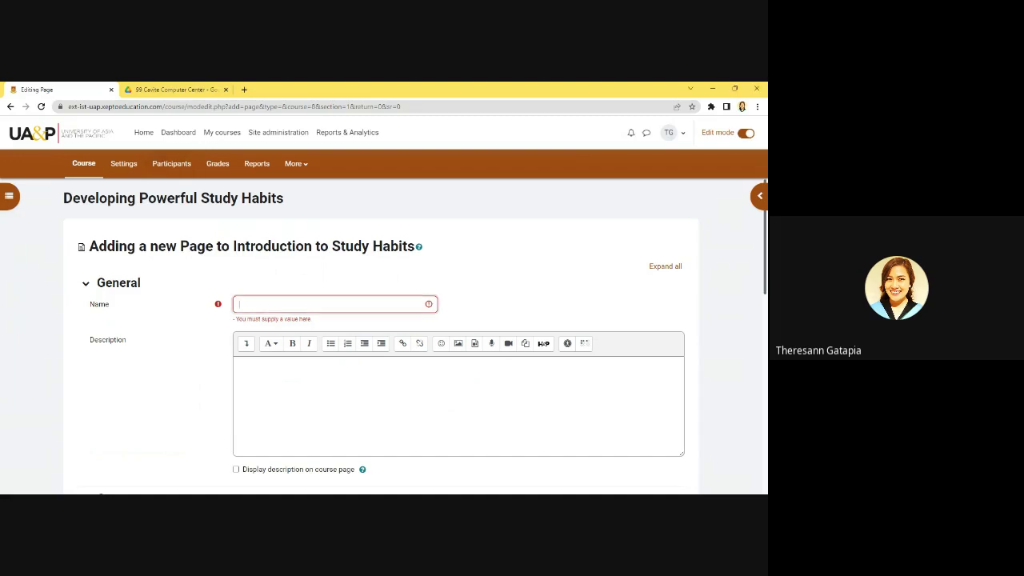
type("Course Guide")
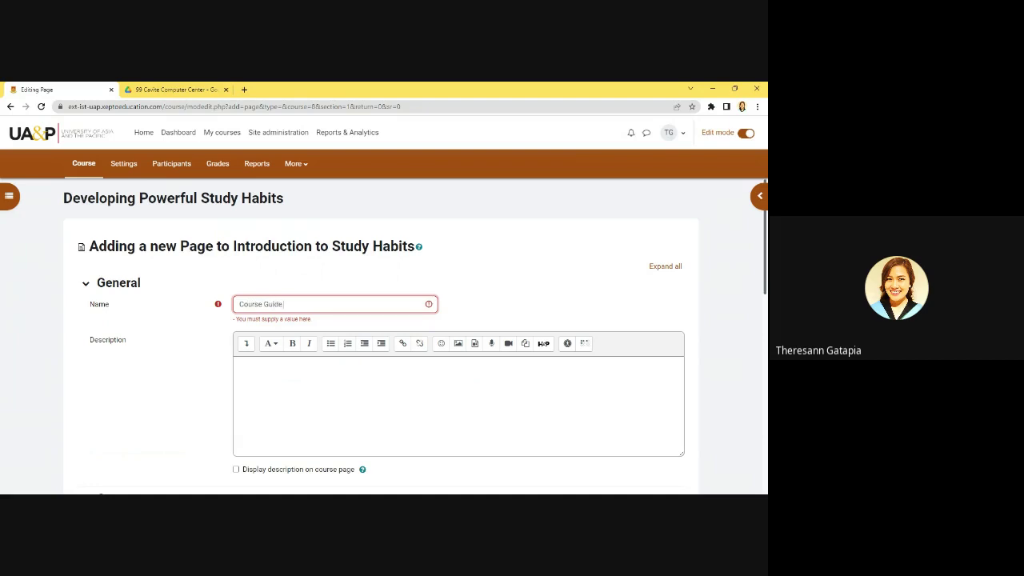
key("Tab")
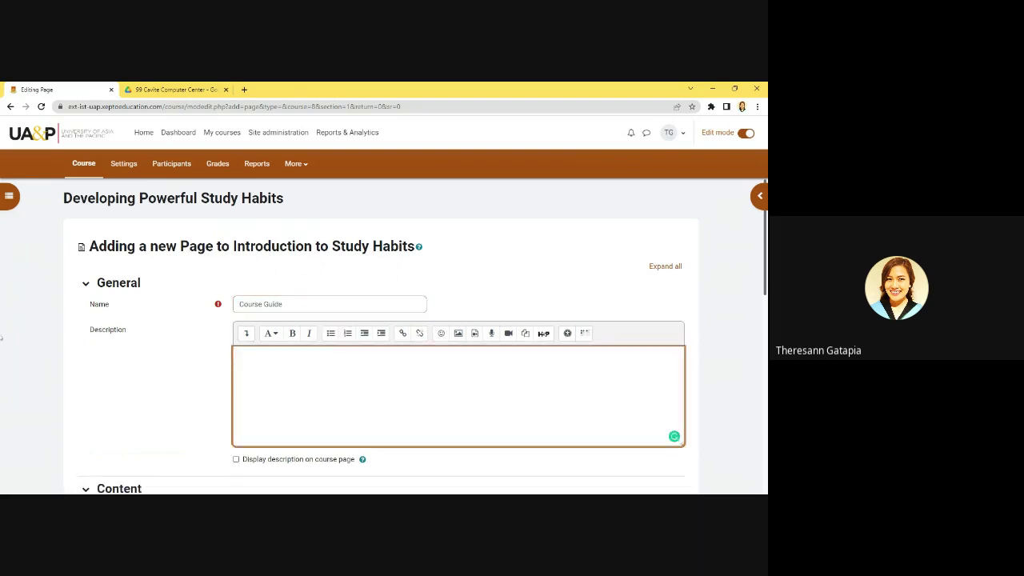
Step: Enter the description "Use this document as your reference in accomplishing the activities in this course." and show it on the course page
left_click(1, 337)
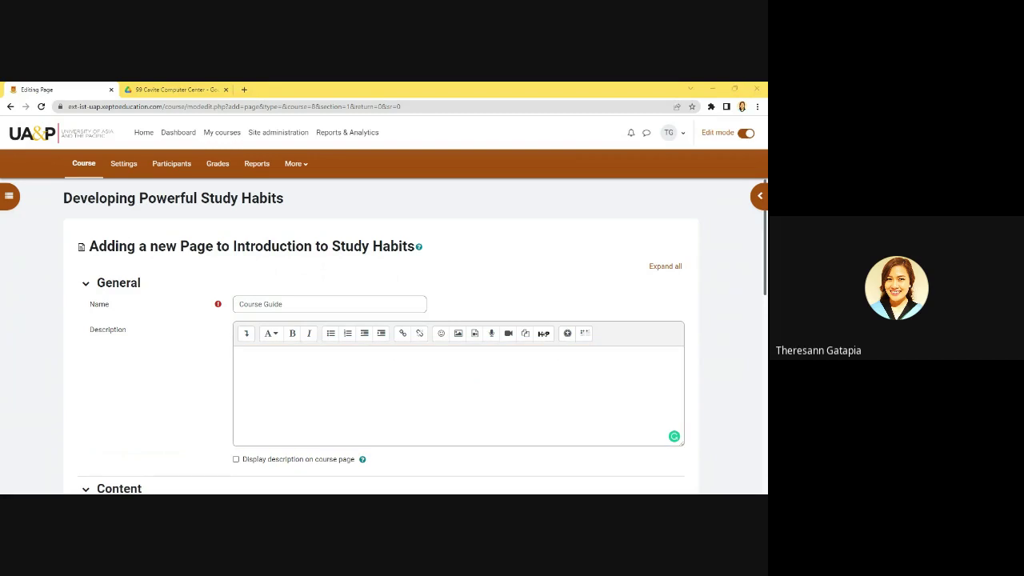
left_click(459, 384)
type("Use this document as your reference in accomplishing the activities in this course.")
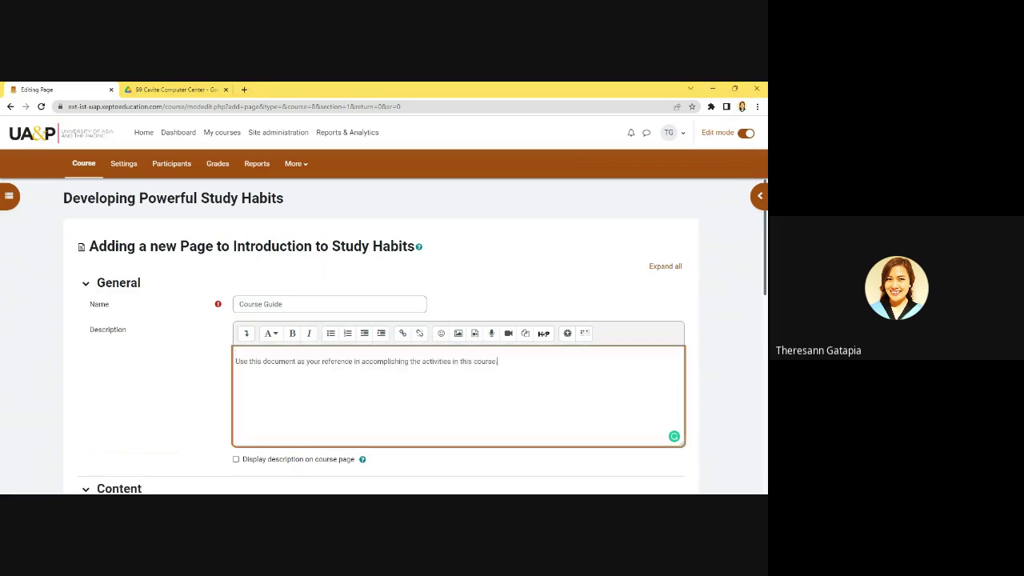
scroll(459, 384, "down", 6)
scroll(320, 336, "up", 3)
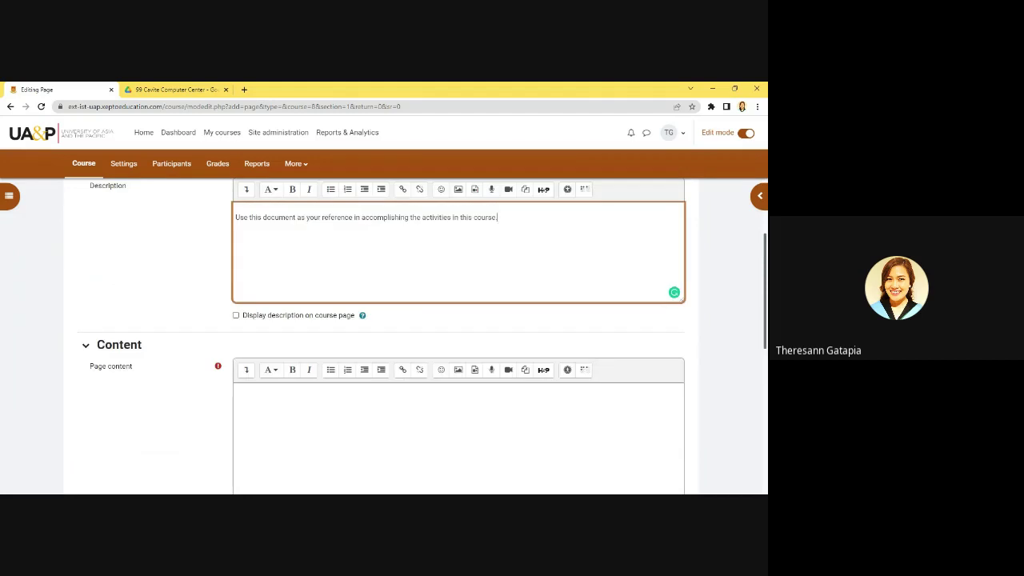
left_click(280, 364)
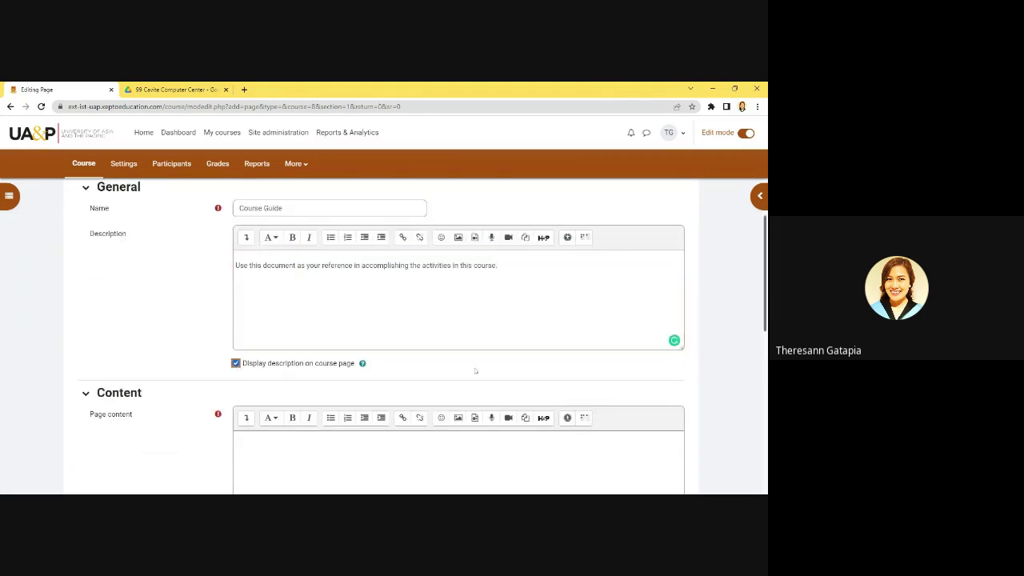
Step: Paste the copied Developing Powerful Study Habits course guide into the page content
scroll(478, 374, "down", 2)
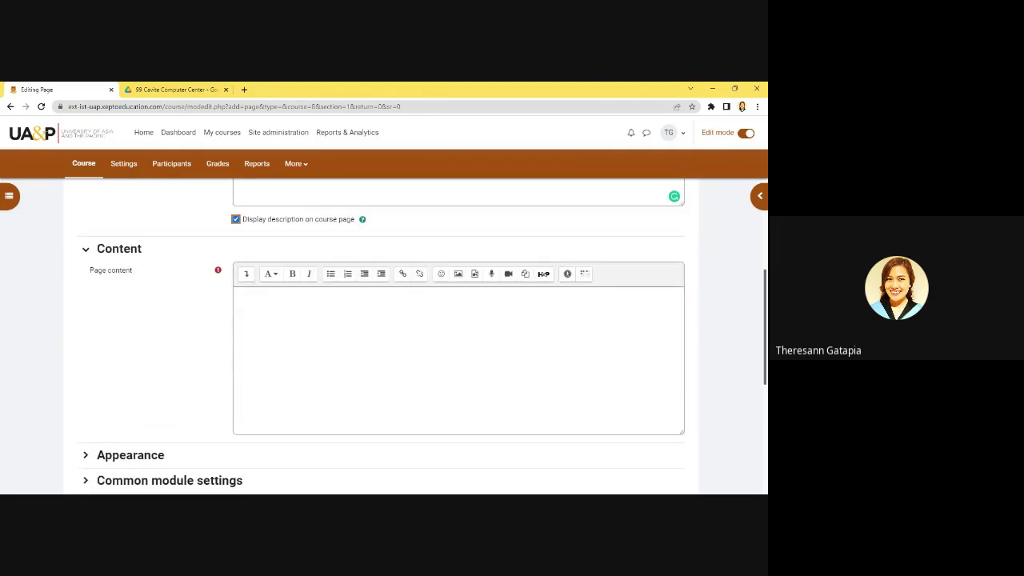
scroll(384, 336, "down", 1)
left_click(384, 280)
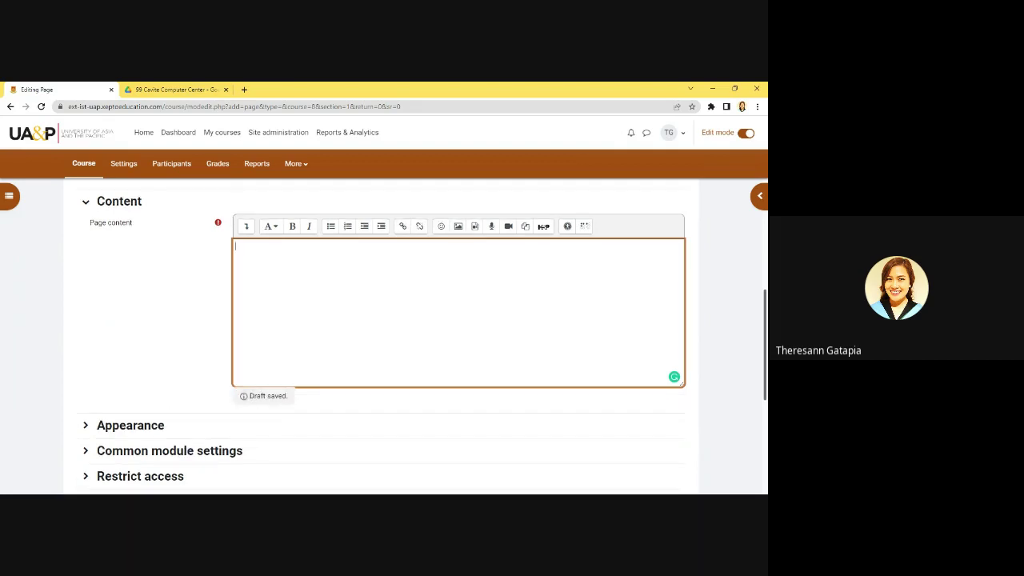
key("alt+Tab")
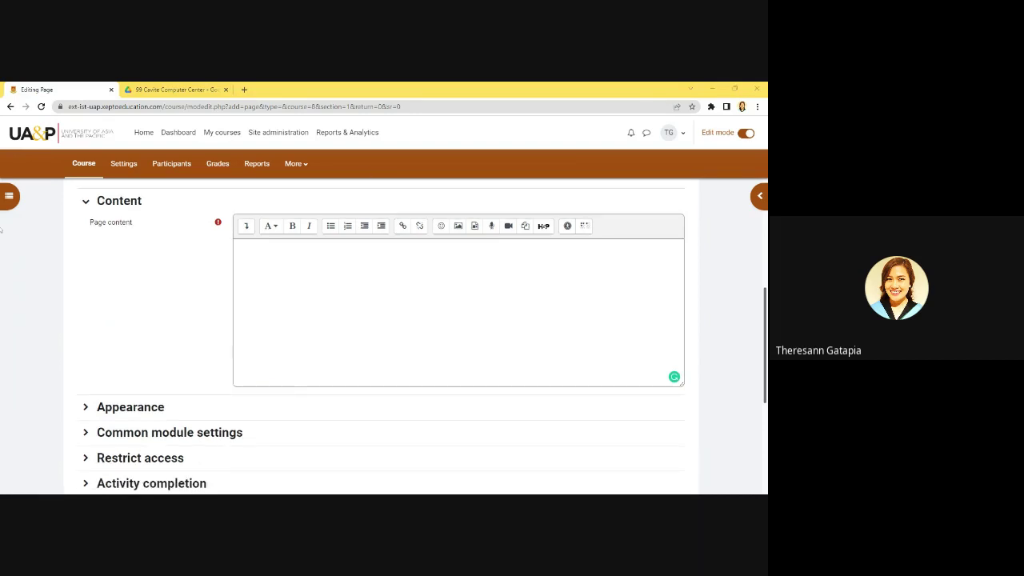
key("alt+Tab")
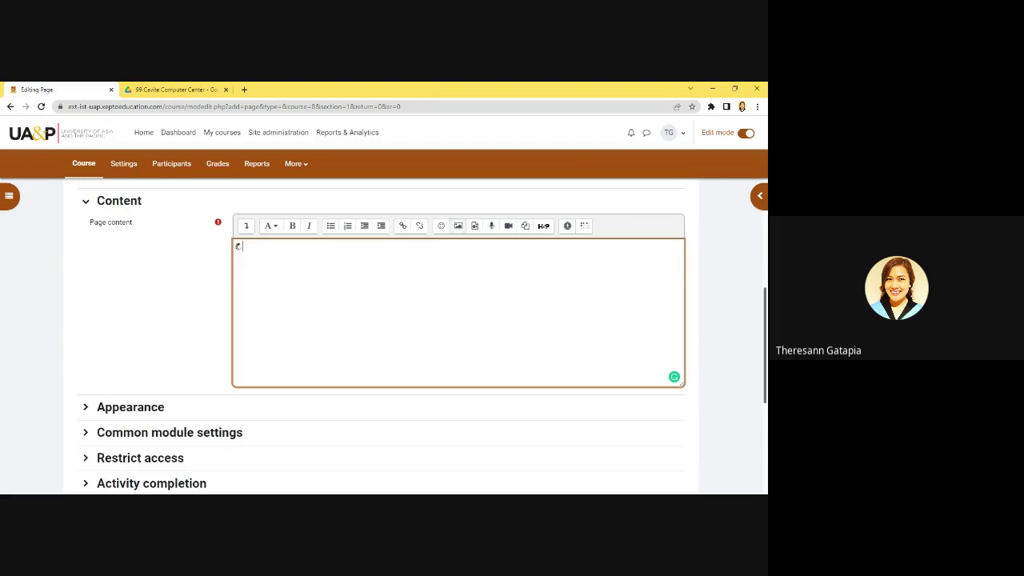
key("ctrl+v")
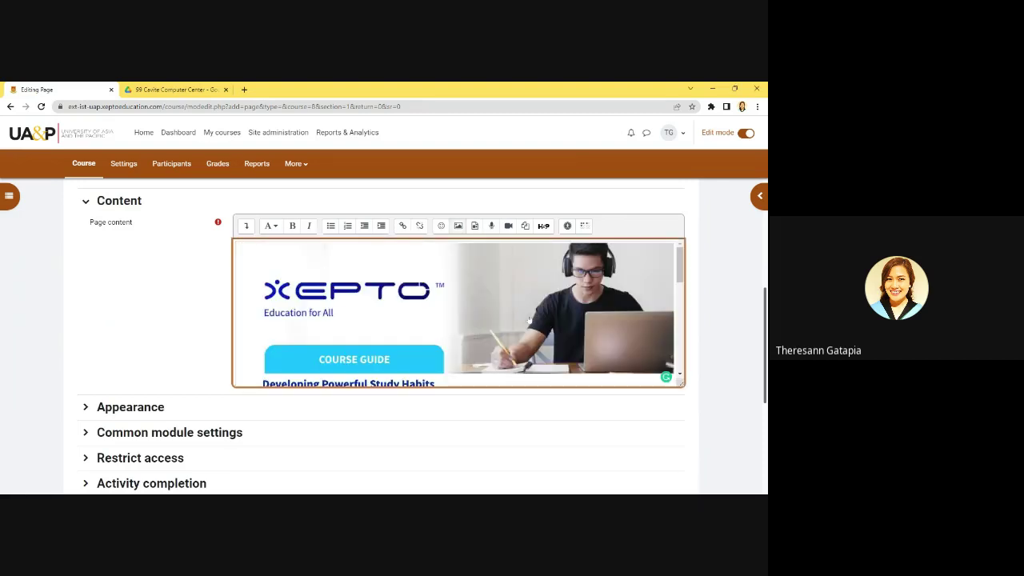
scroll(384, 309, "down", 10)
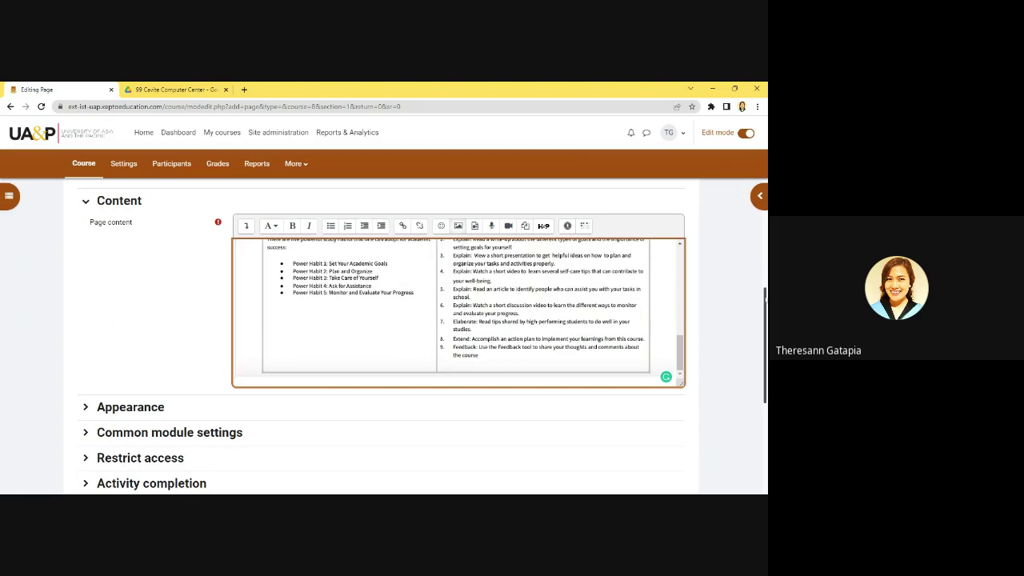
Step: Save and display the Course Guide page, and look through its content from start to end
scroll(376, 360, "down", 5)
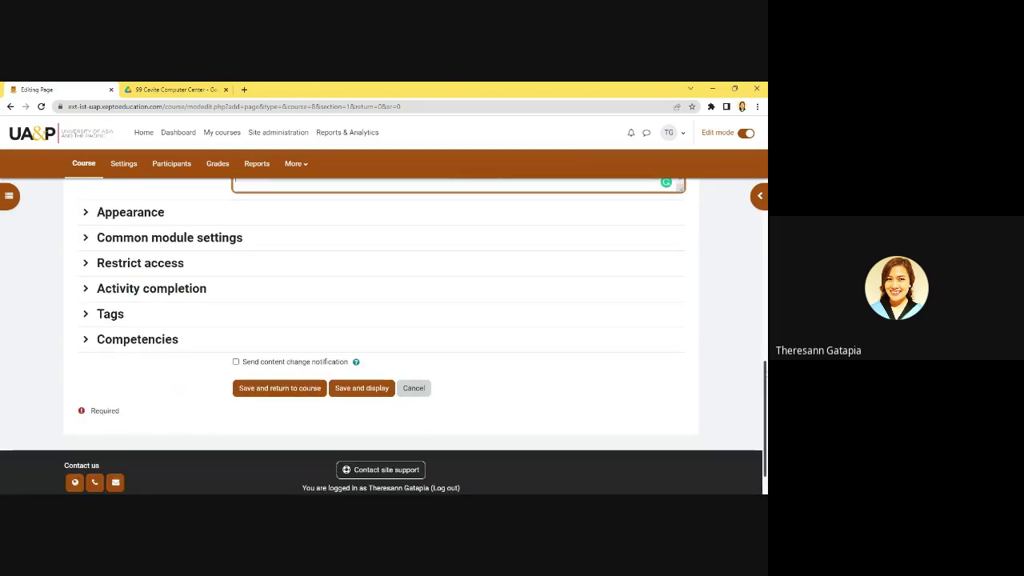
left_click(373, 392)
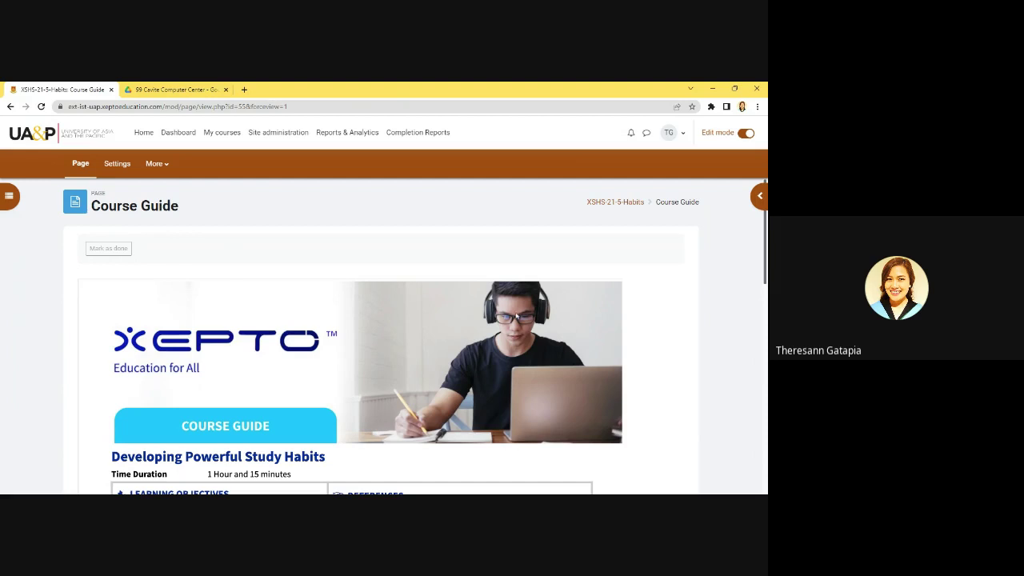
scroll(684, 253, "down", 3)
scroll(683, 254, "down", 5)
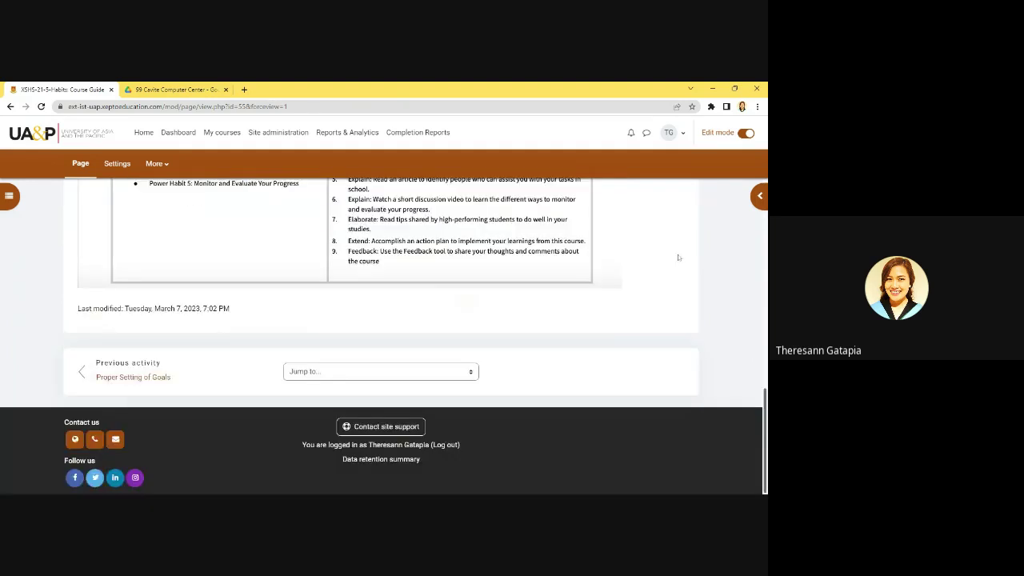
scroll(676, 260, "up", 10)
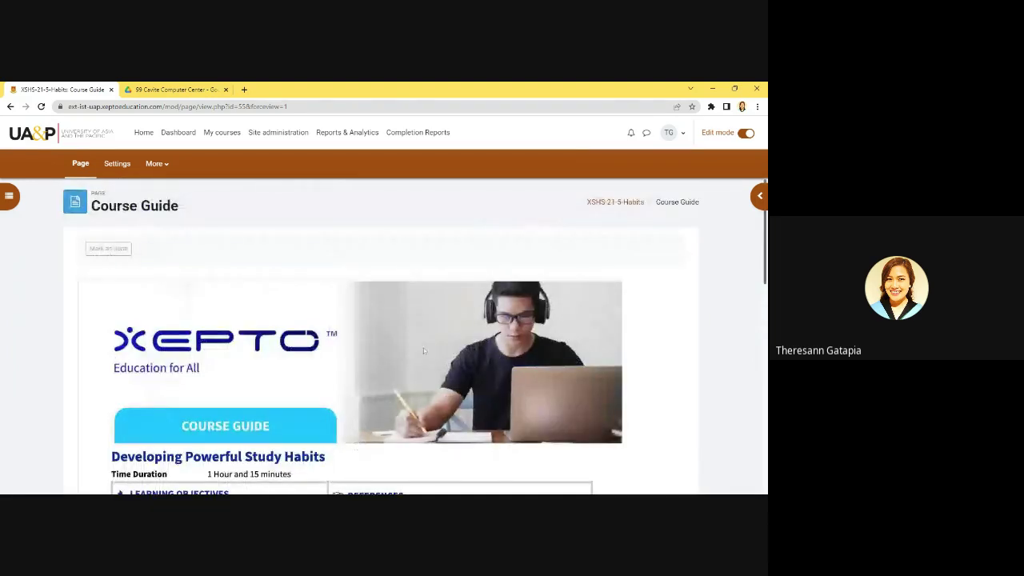
scroll(423, 347, "down", 2)
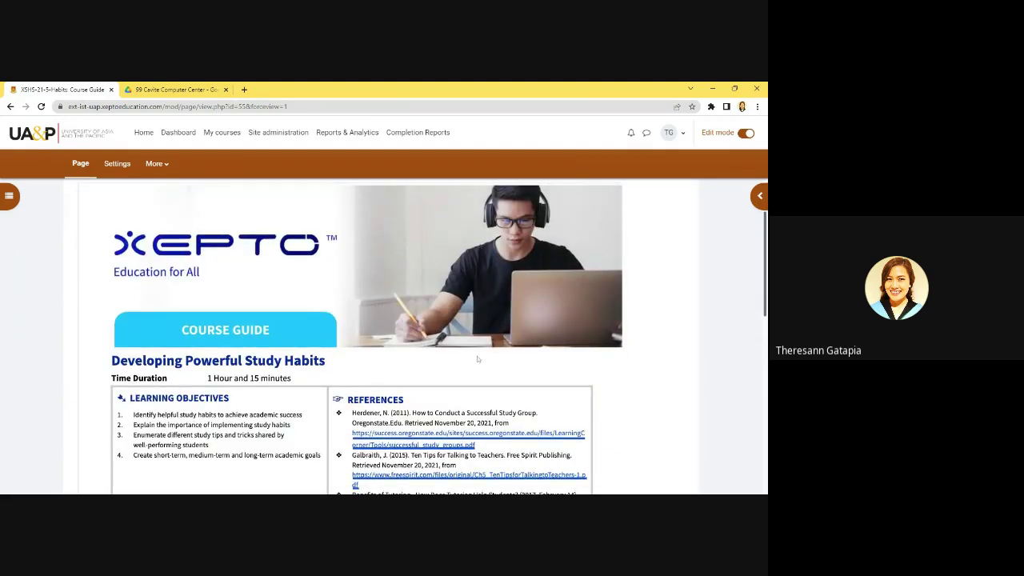
scroll(478, 359, "up", 2)
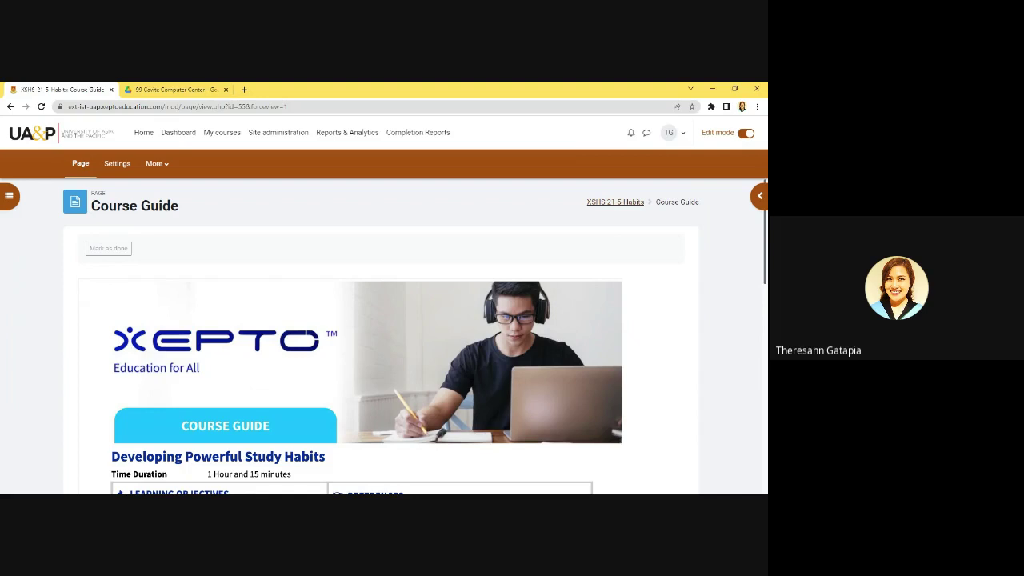
Step: Open the Course Guide page's settings, look through its content and options, and save it back to the course
left_click(117, 164)
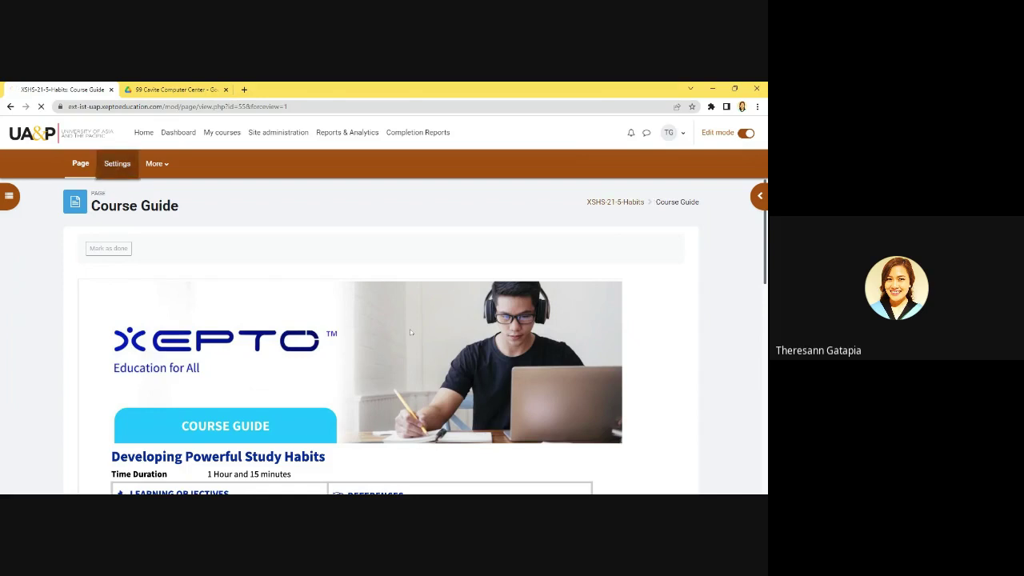
scroll(428, 350, "down", 4)
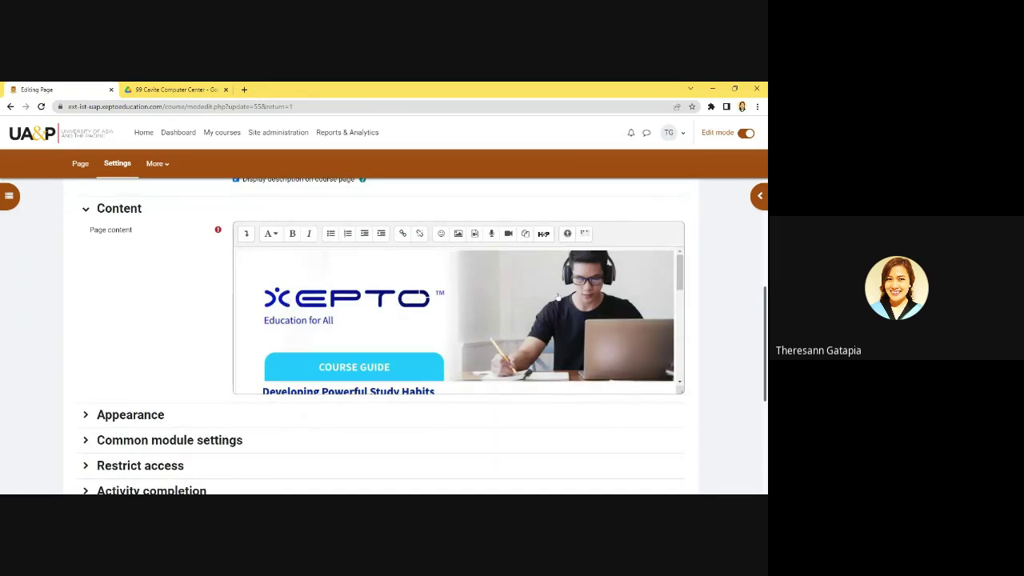
scroll(494, 316, "down", 10)
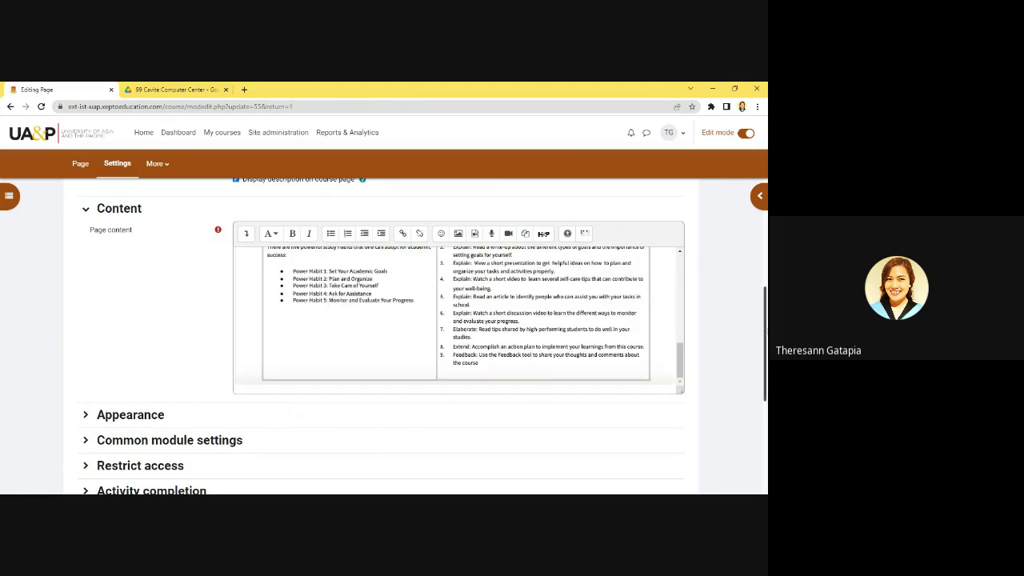
scroll(456, 320, "down", 6)
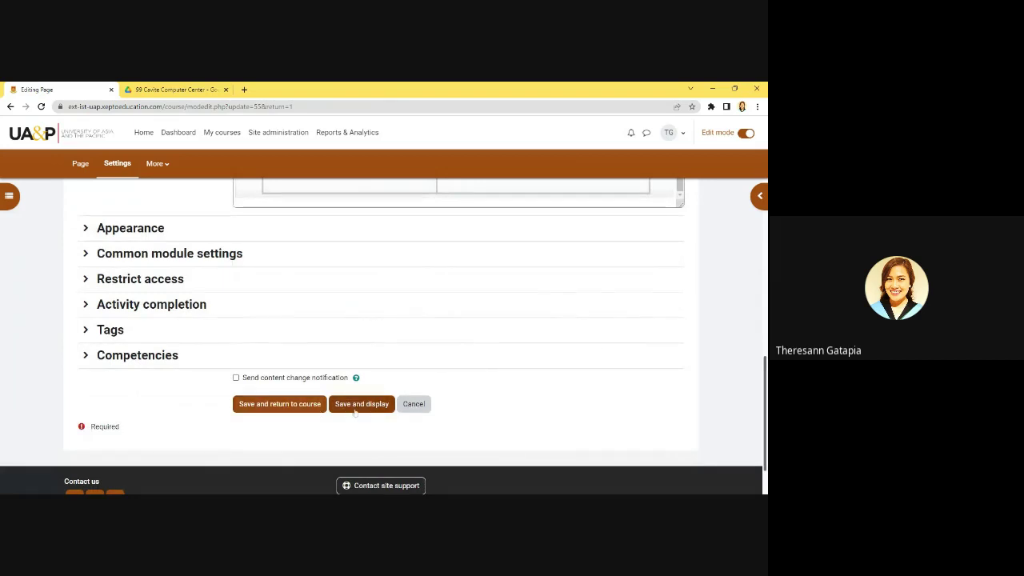
left_click(303, 406)
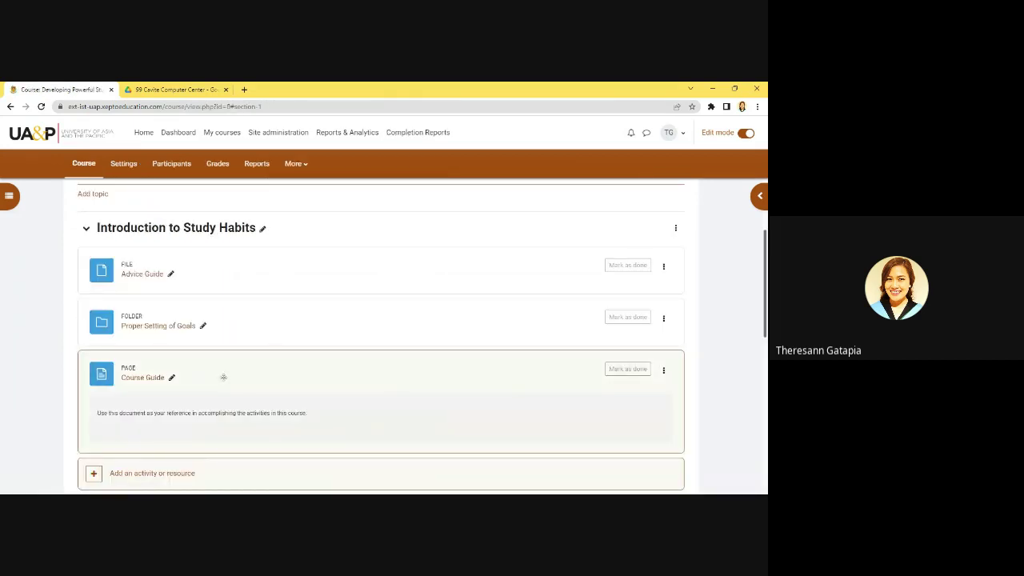
Step: Start a new URL resource in the Introduction to Study Habits topic
scroll(223, 376, "down", 2)
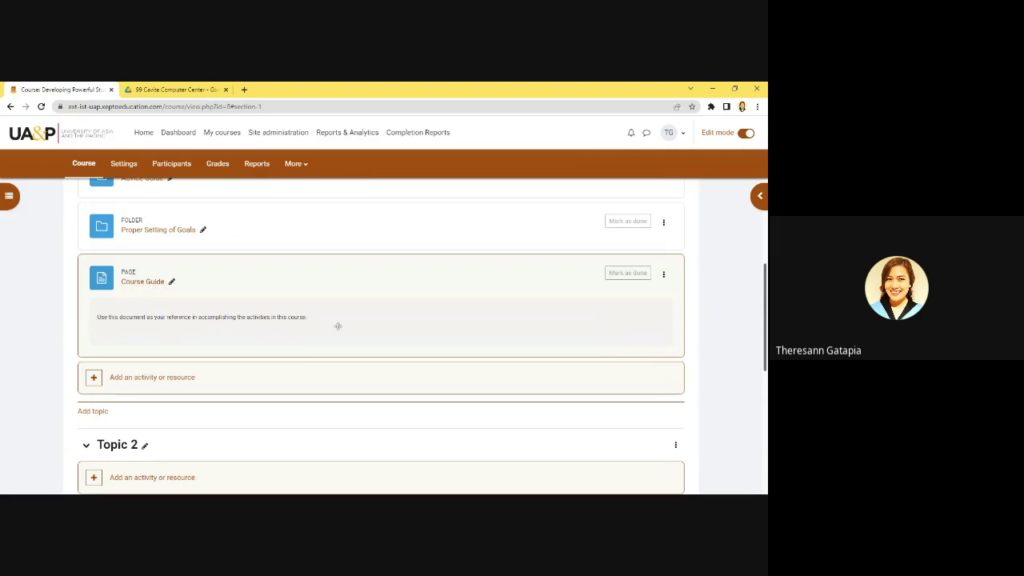
scroll(338, 326, "up", 1)
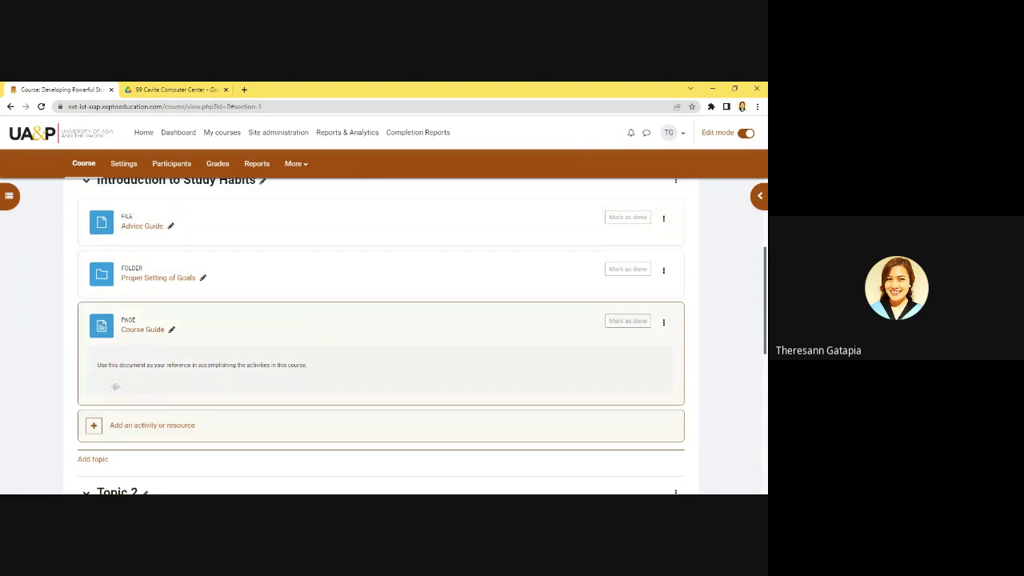
left_click(133, 430)
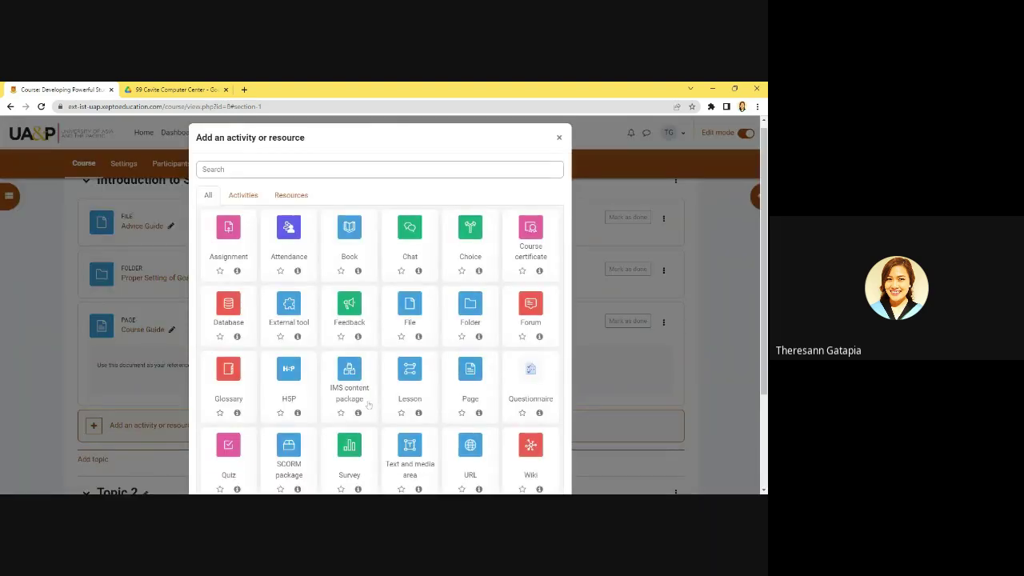
left_click(291, 195)
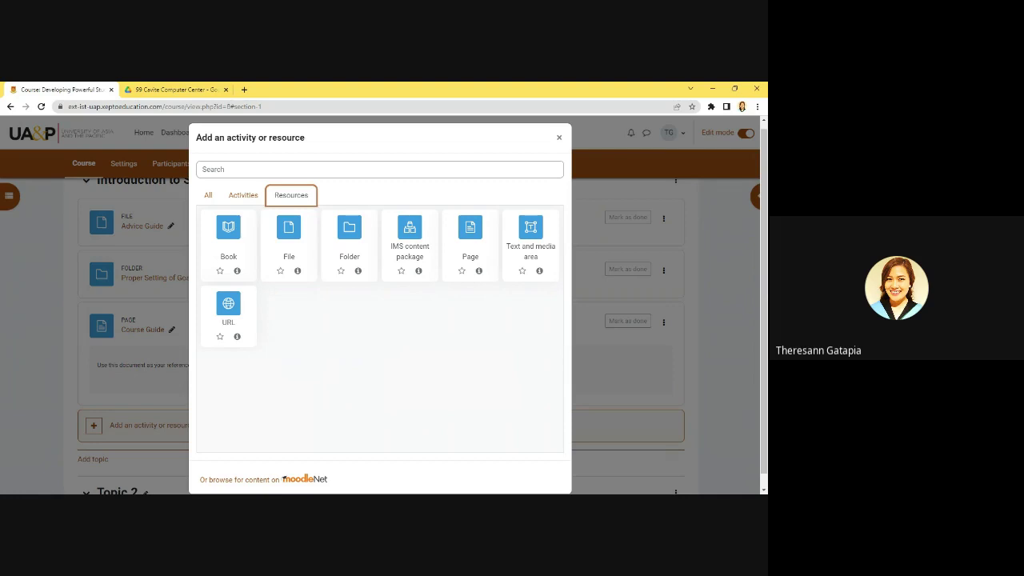
left_click(228, 310)
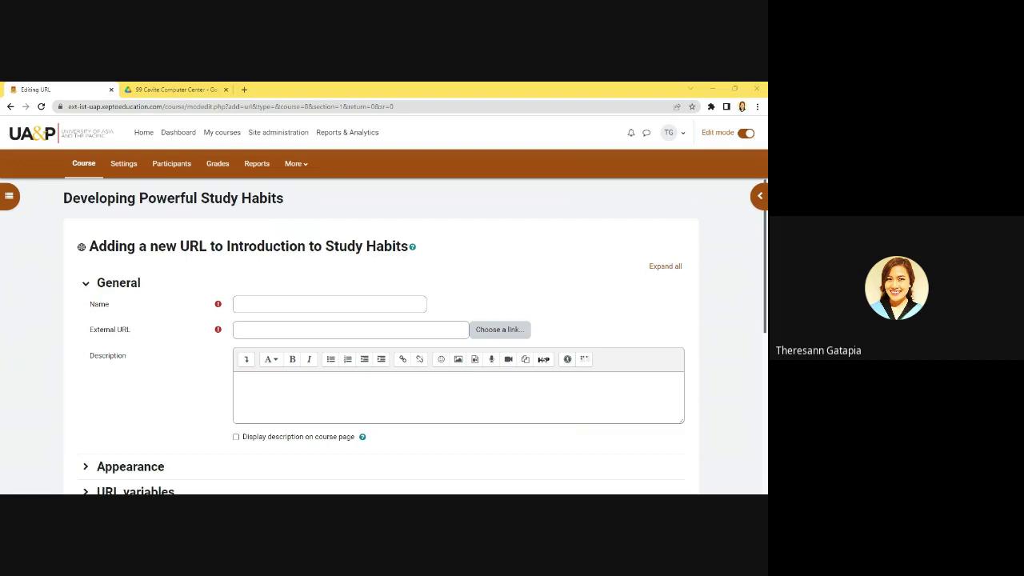
left_click(268, 304)
type("A.  Welcome Video")
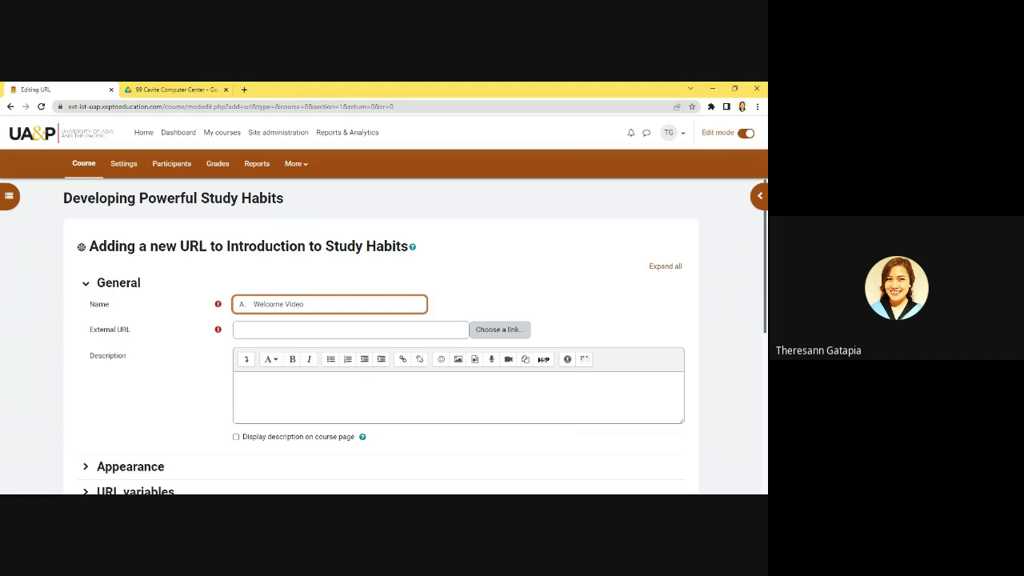
key("BackSpace")
key("BackSpace")
key("BackSpace")
key("BackSpace")
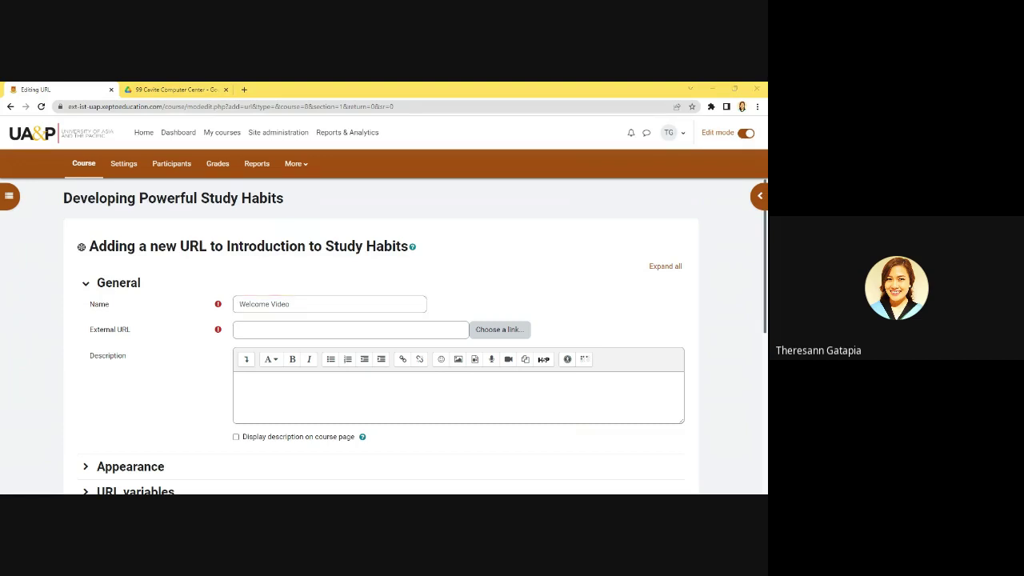
Step: Name the URL resource "Animated Video: The Choice", without the leading list letter
key("alt+Tab")
type("C. Animated Video: The Choice")
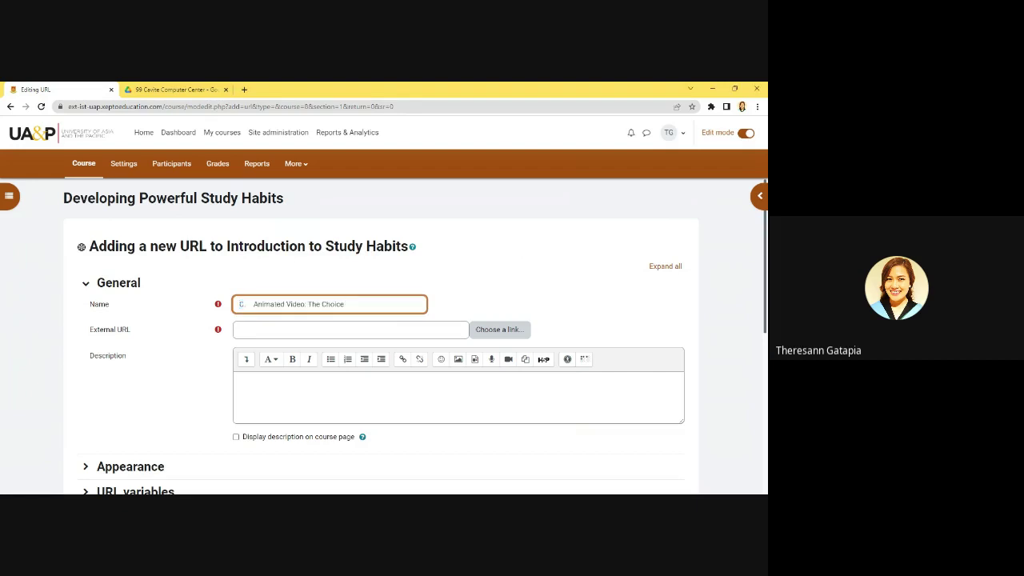
key("BackSpace")
key("BackSpace")
key("BackSpace")
key("alt+Tab")
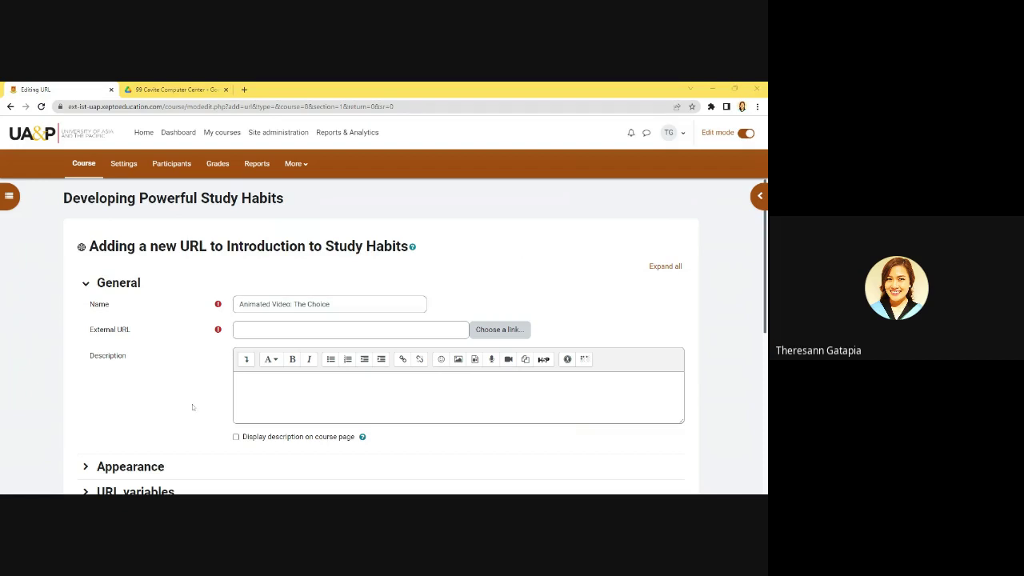
left_click(350, 329)
type("https://www.youtube.com/watch?v=_HEnohs6yYw")
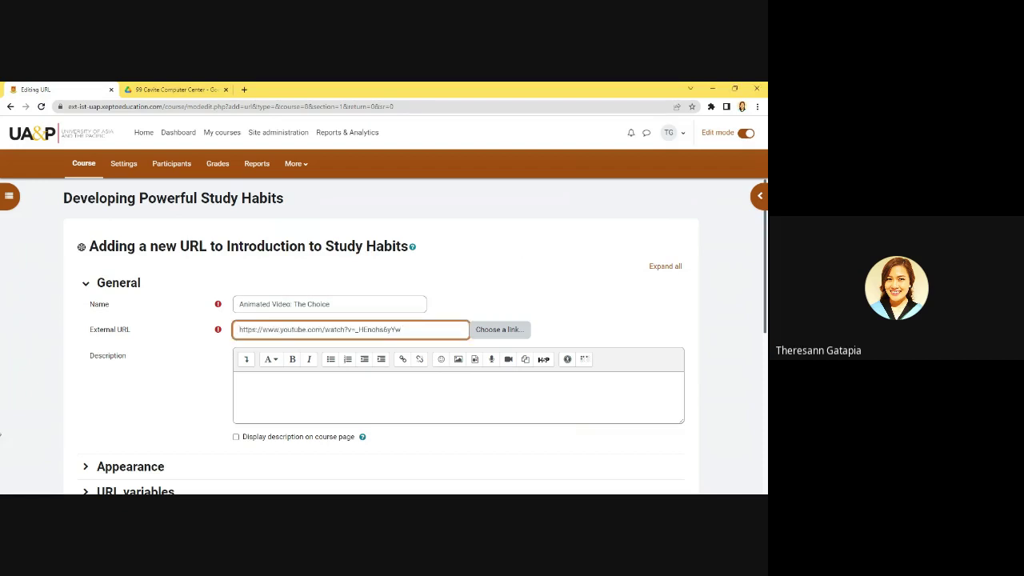
Step: Enter the description "Habits are the product of our choices every day. In this short video, you will see how daily decisions become your way of life."
key("alt+Tab")
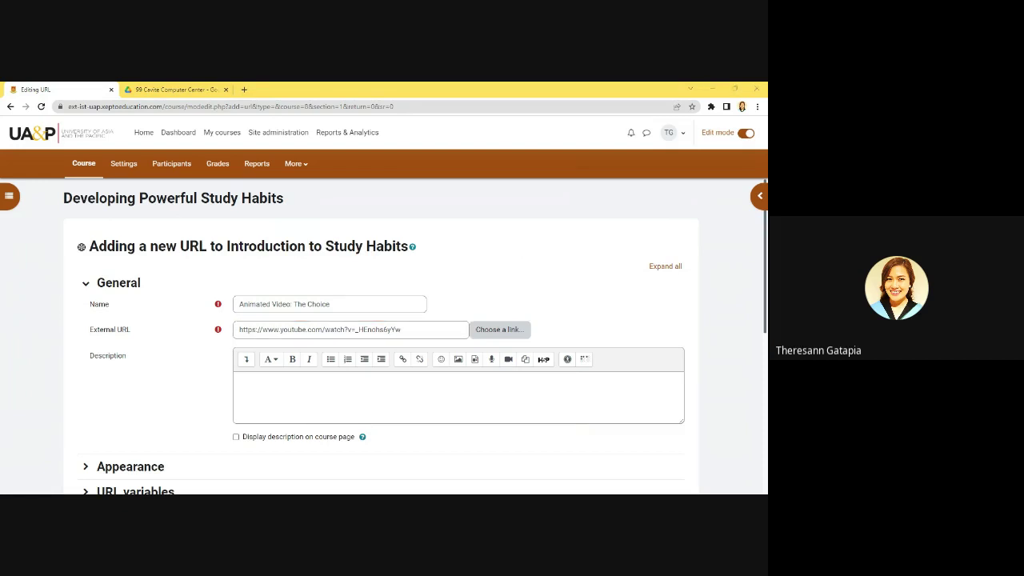
key("alt+Tab")
left_click(459, 395)
type("Habits are the product of our choices every day. In this short video, you will see how daily decisions become your way of life.")
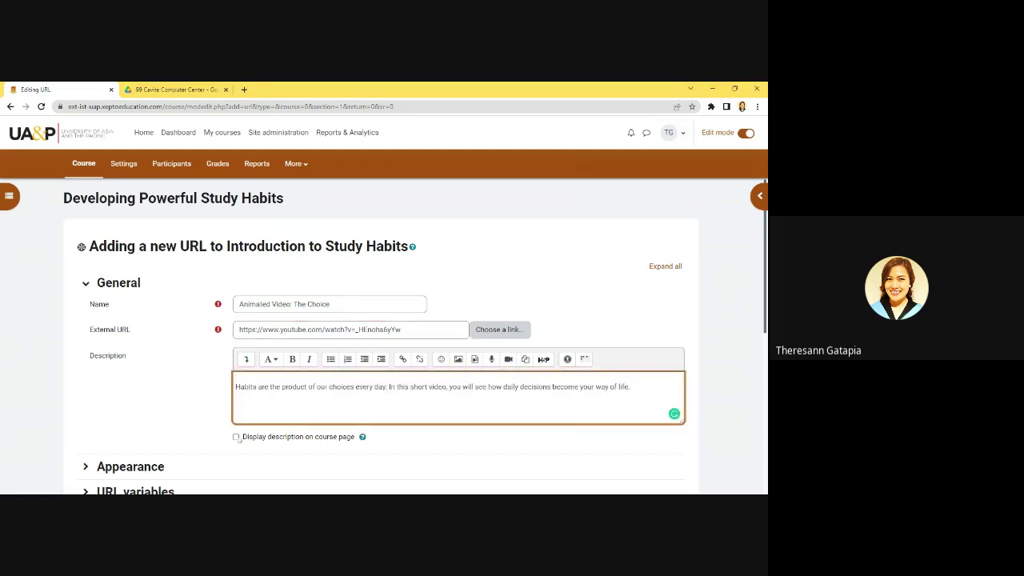
Step: Show the description on the course page and set the URL's display appearance to Embed
left_click(236, 437)
scroll(236, 437, "down", 2)
scroll(276, 402, "down", 1)
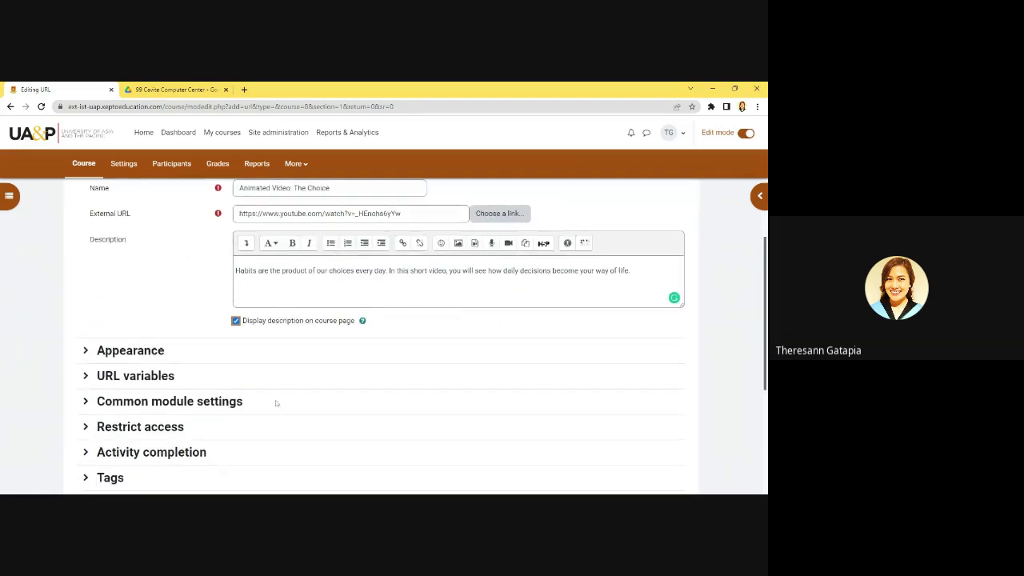
scroll(276, 402, "down", 2)
left_click(120, 275)
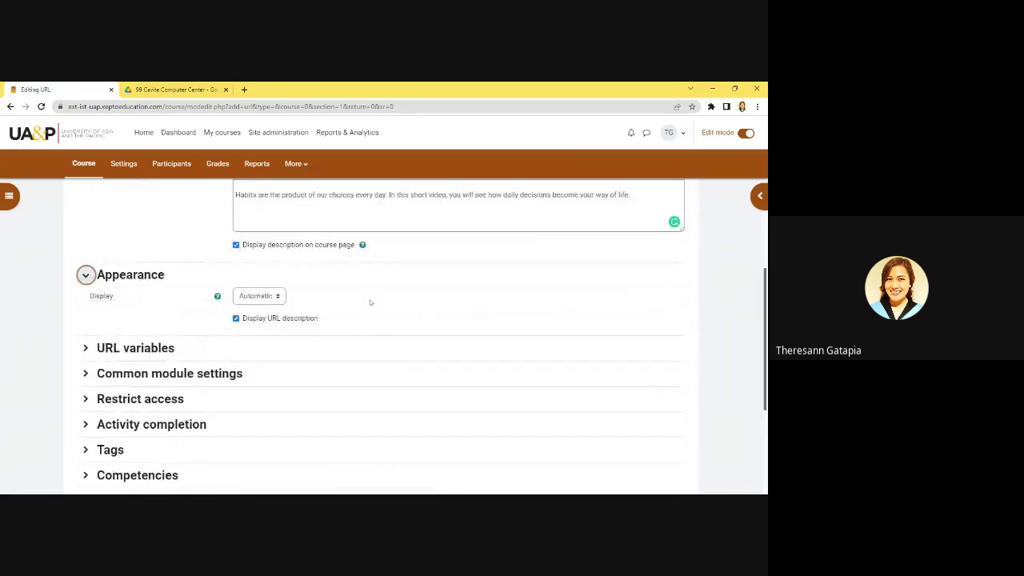
left_click(275, 299)
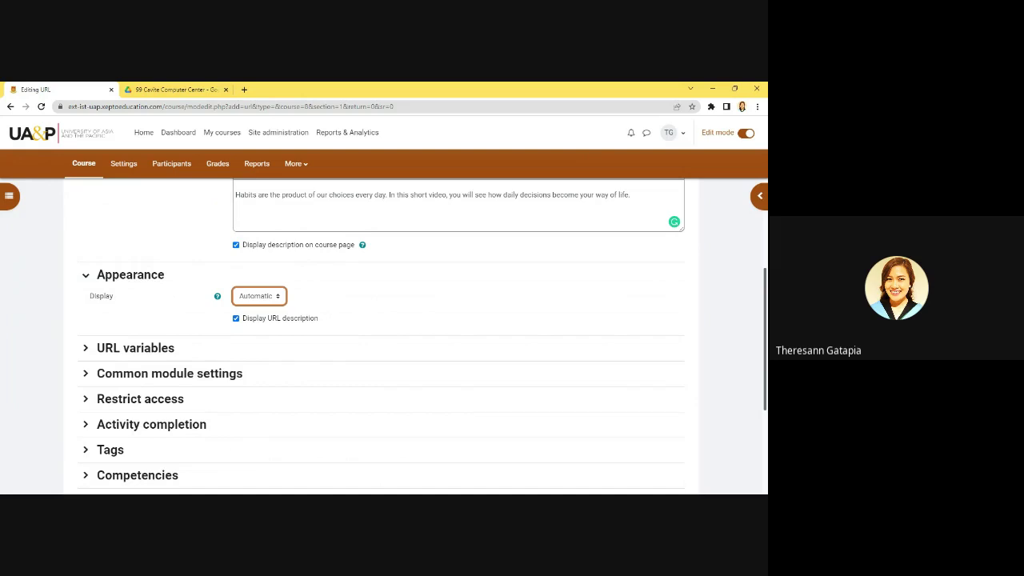
left_click(252, 320)
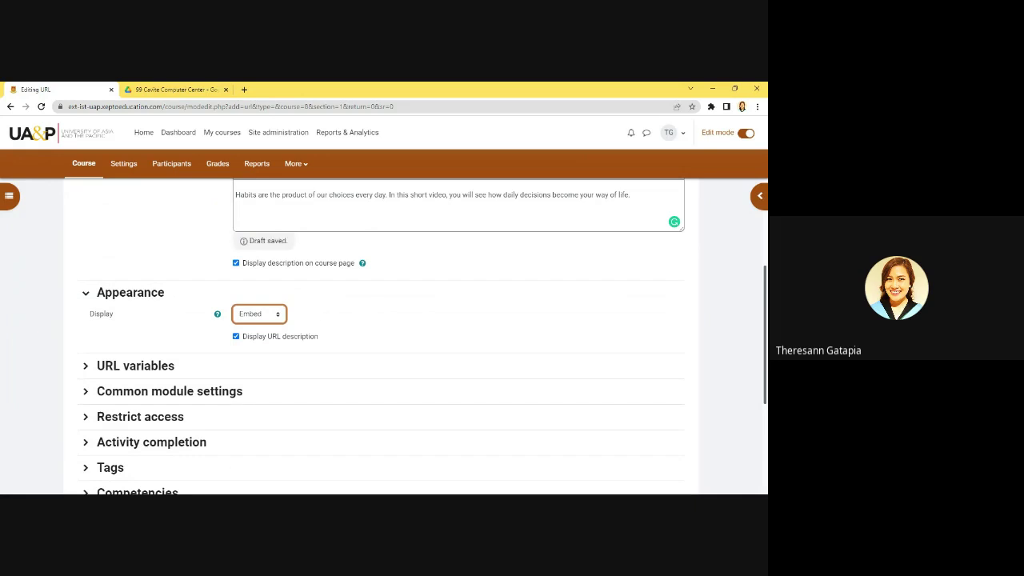
Step: Review the URL resource's entries and settings, then save and display it
scroll(437, 320, "up", 2)
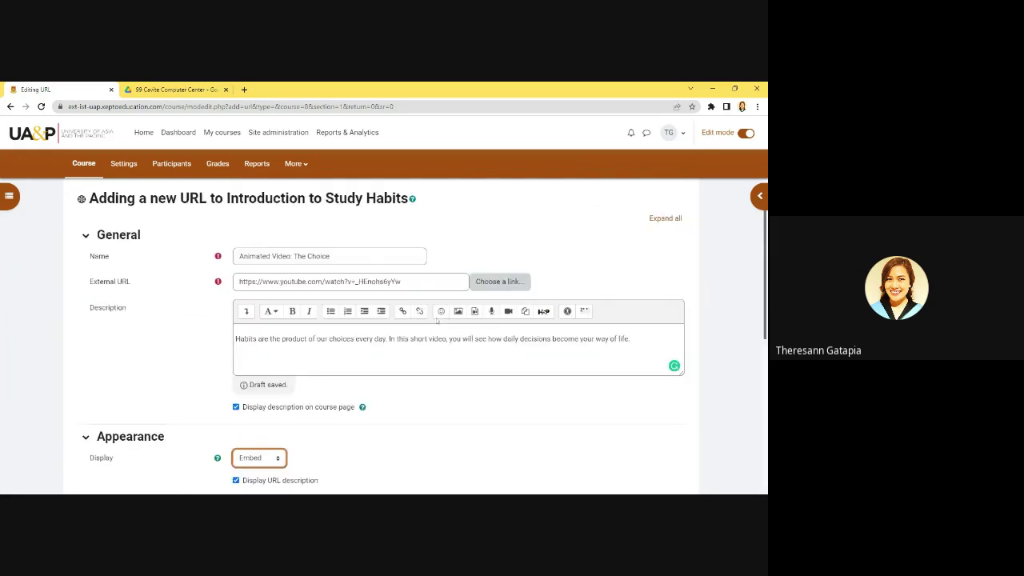
scroll(437, 319, "down", 5)
scroll(437, 321, "up", 1)
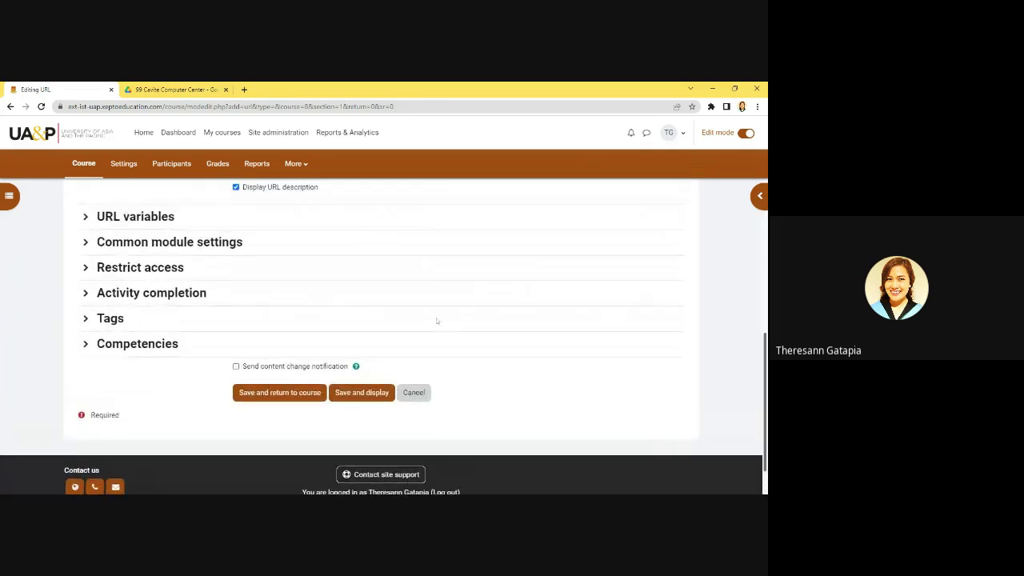
scroll(418, 395, "down", 1)
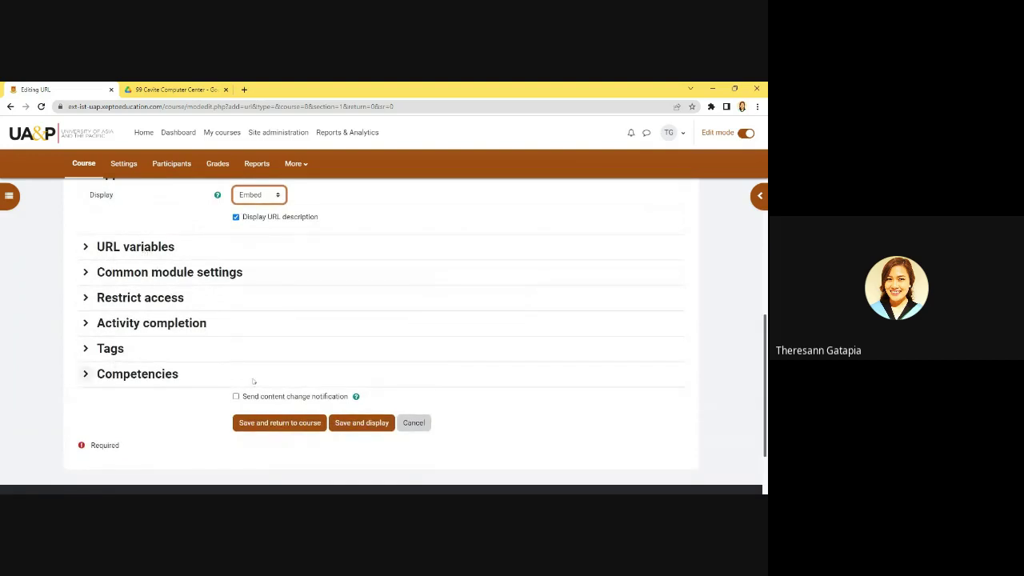
scroll(278, 273, "up", 3)
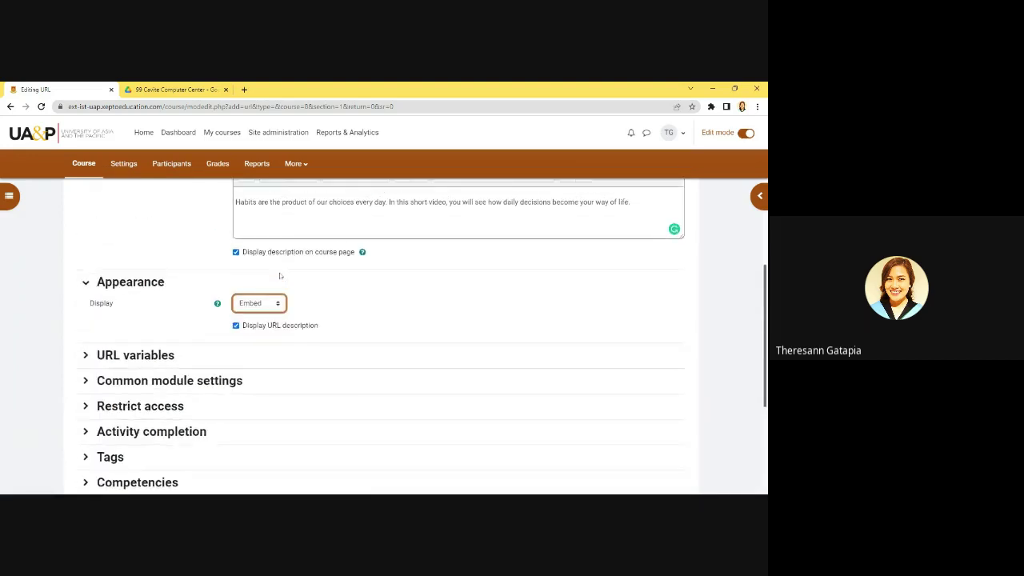
scroll(327, 270, "down", 4)
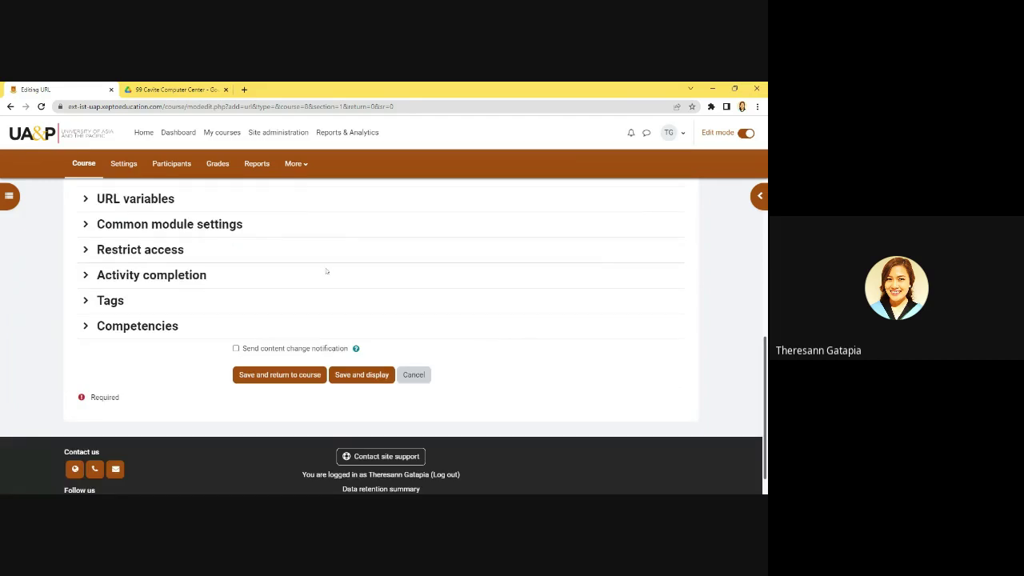
scroll(326, 271, "down", 1)
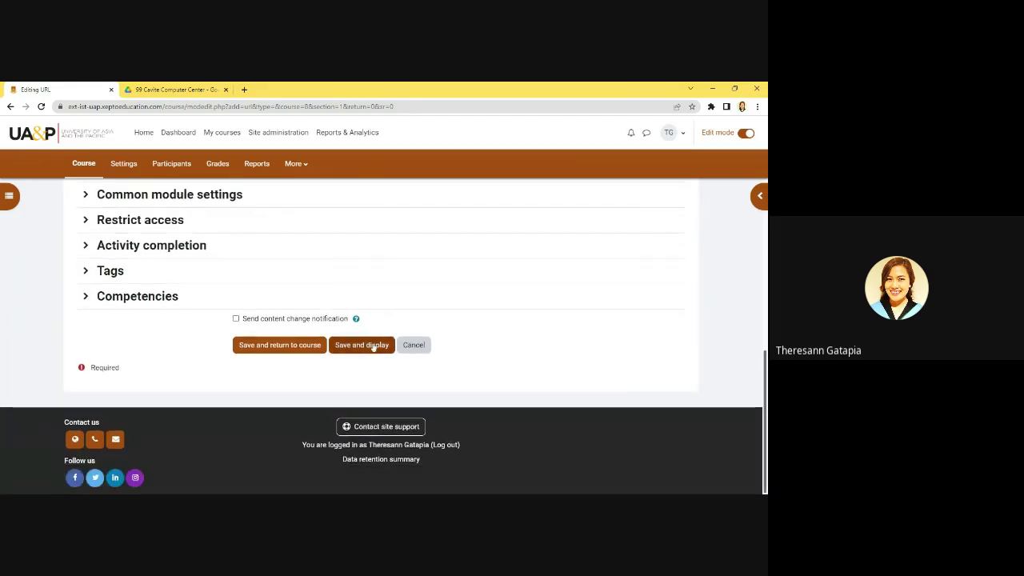
left_click(374, 345)
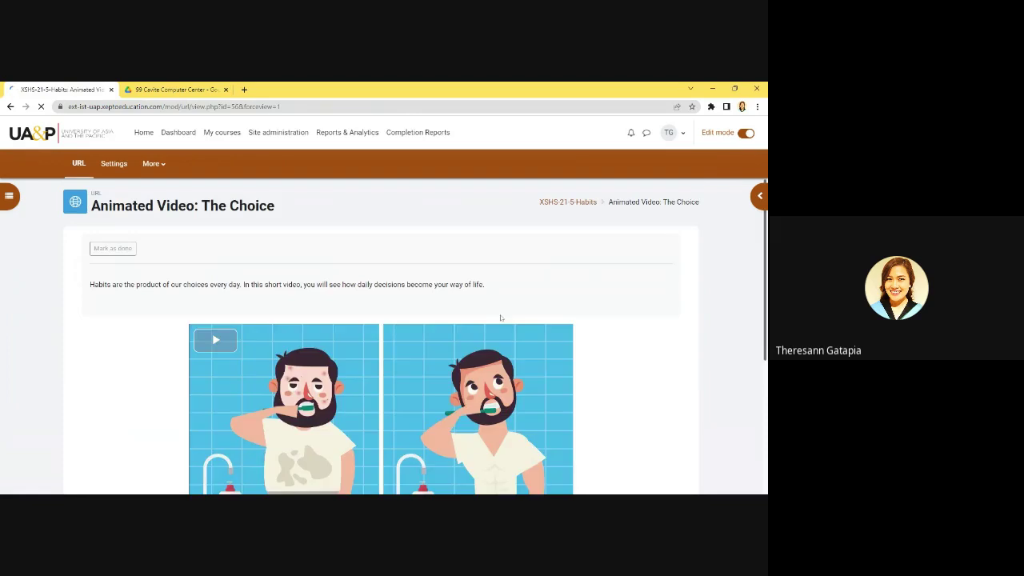
Step: Preview the embedded video on the resource page by playing it briefly and pausing it
scroll(603, 323, "down", 3)
scroll(605, 323, "up", 1)
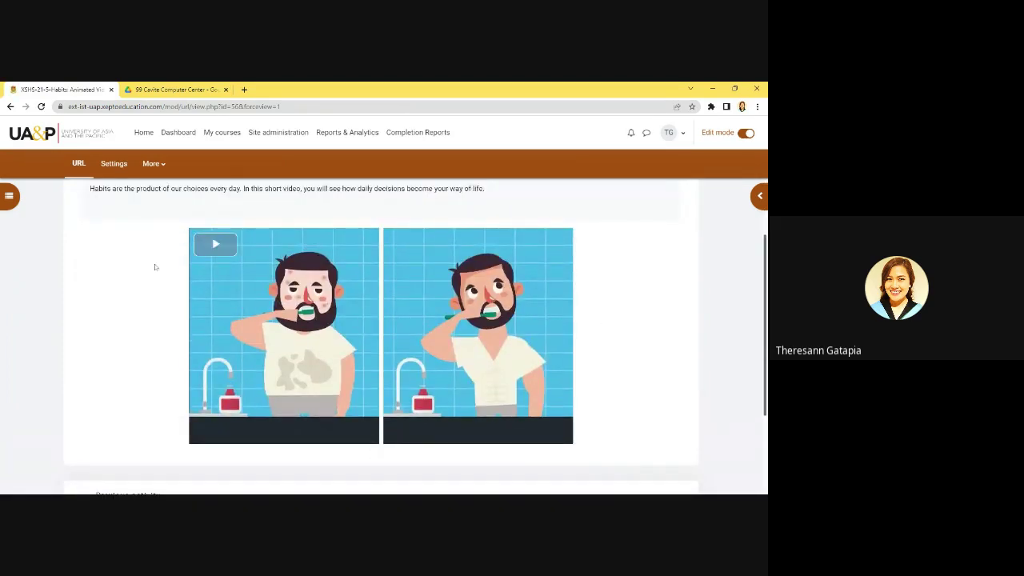
left_click(244, 257)
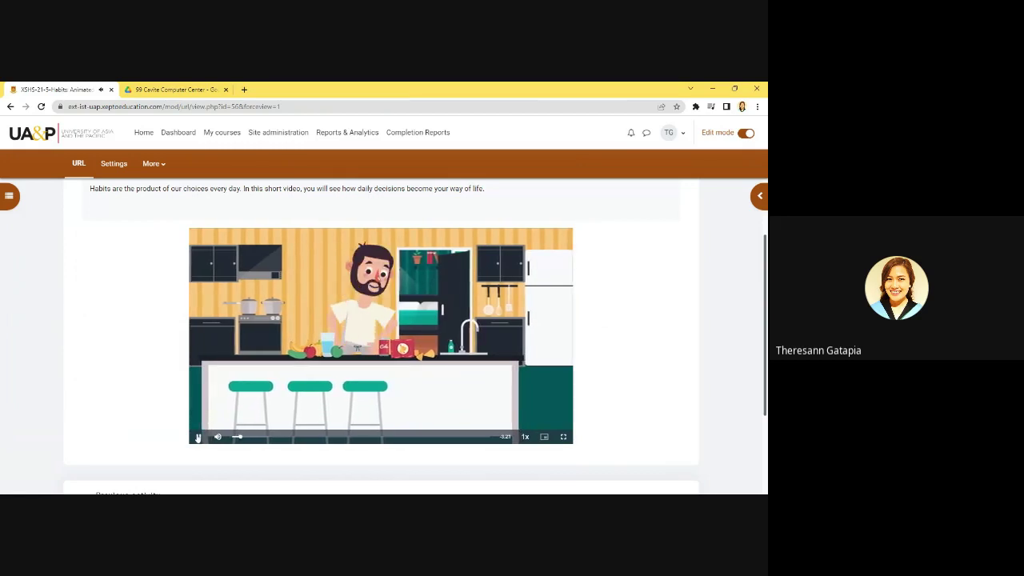
left_click(198, 438)
scroll(645, 366, "up", 2)
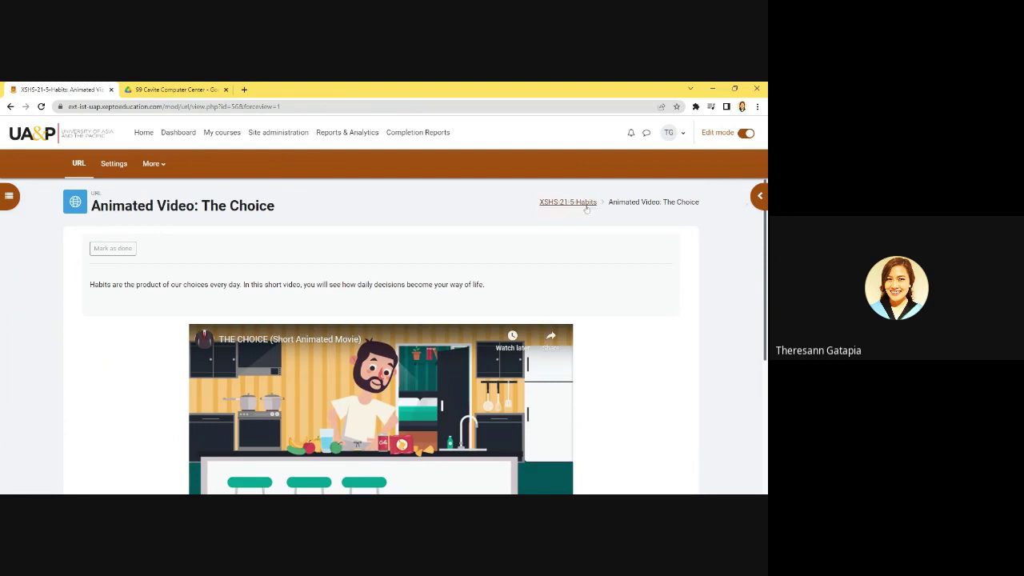
Step: Return to the course and start adding another activity or resource below the animated video in Introduction to Study Habits
left_click(548, 205)
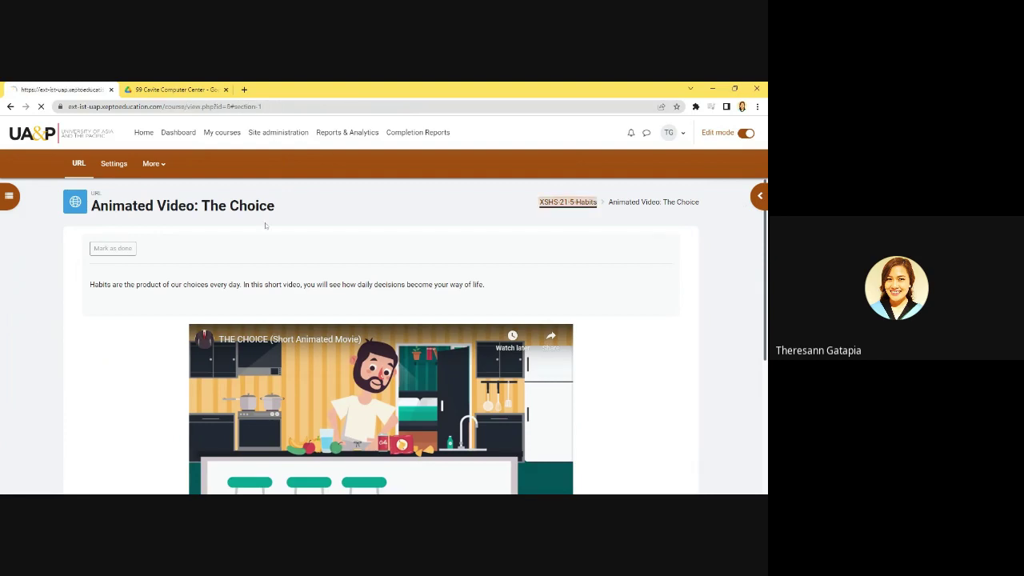
scroll(192, 300, "down", 2)
scroll(192, 300, "down", 1)
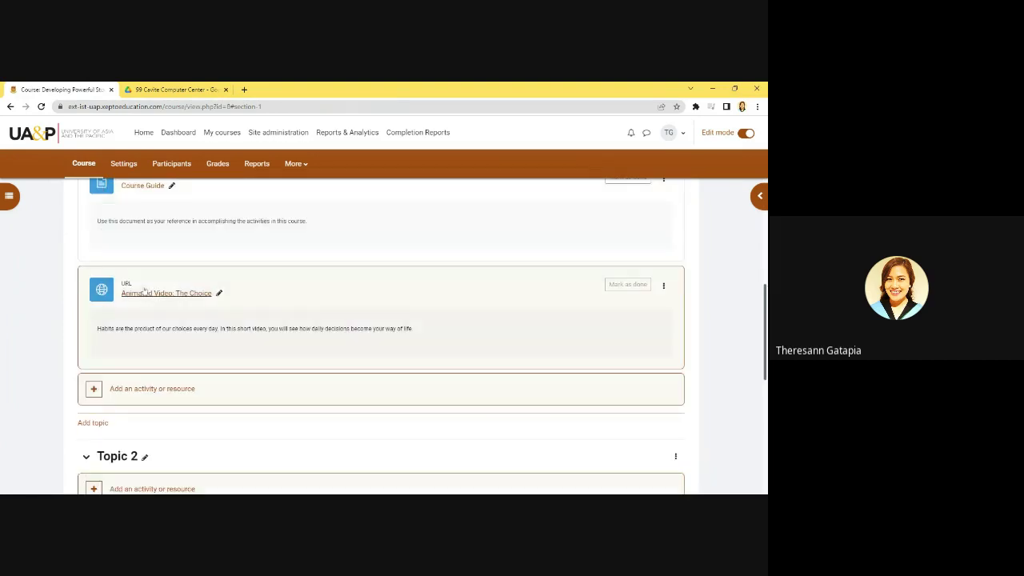
left_click(152, 389)
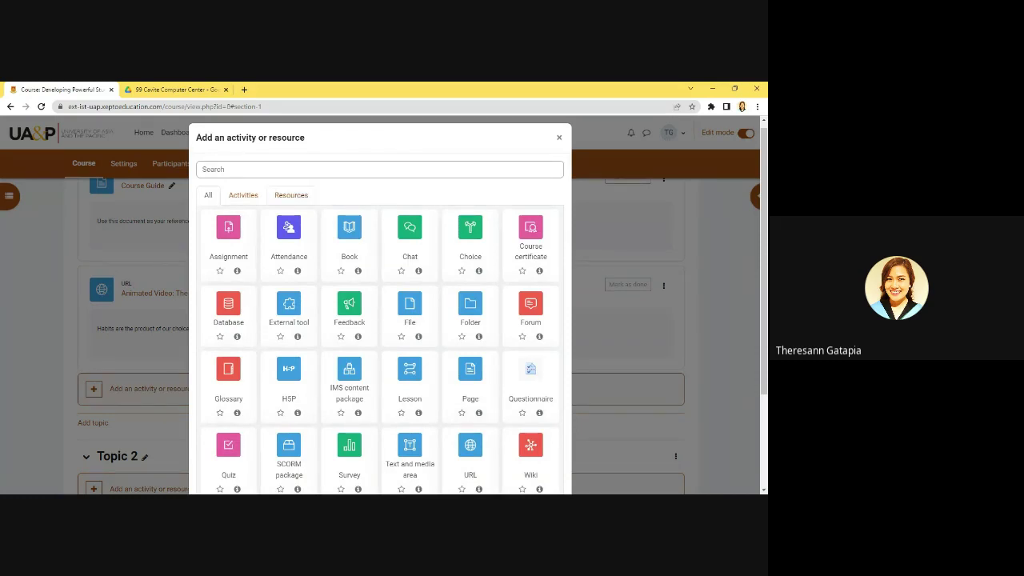
Step: Add a Book resource to the Introduction to Study Habits topic and name it "Power Habit 4: Ask for Assistance"
left_click(291, 195)
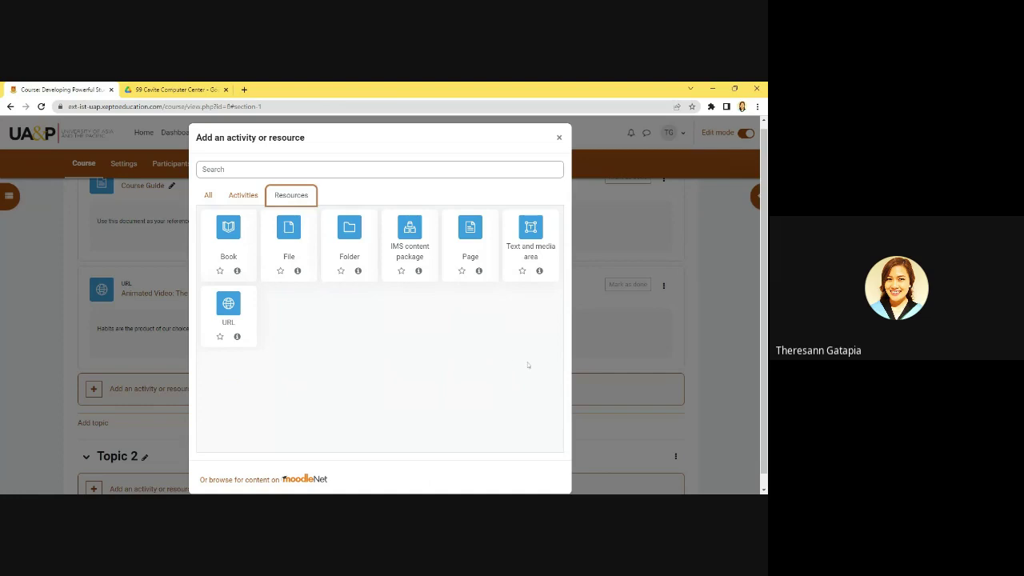
left_click(230, 240)
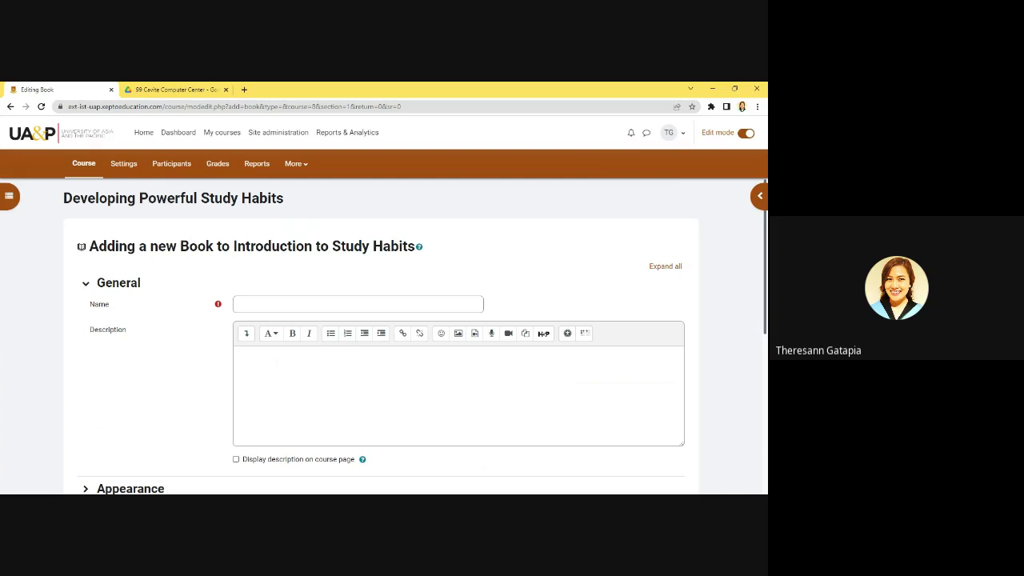
scroll(381, 336, "down", 2)
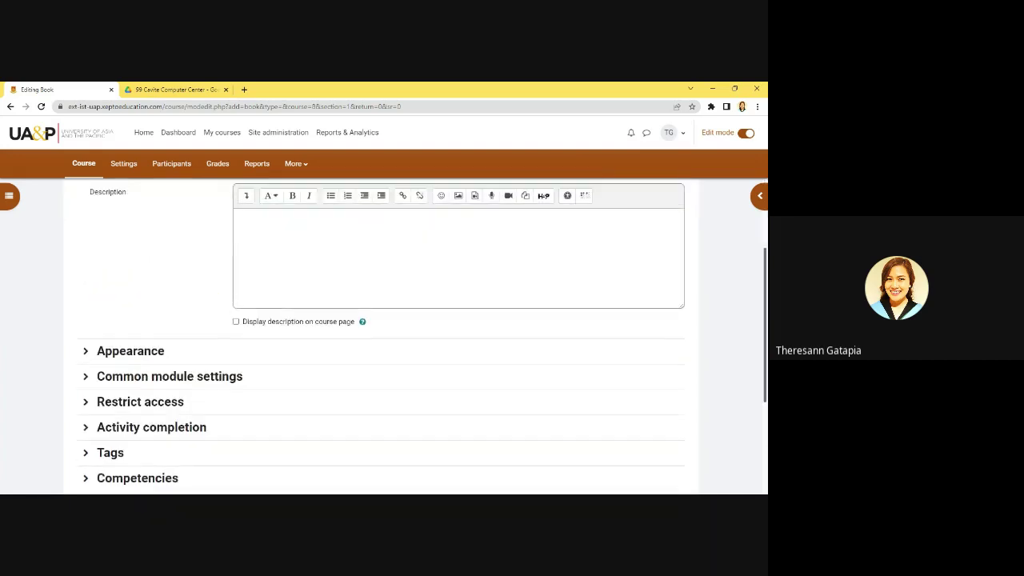
scroll(381, 336, "up", 1)
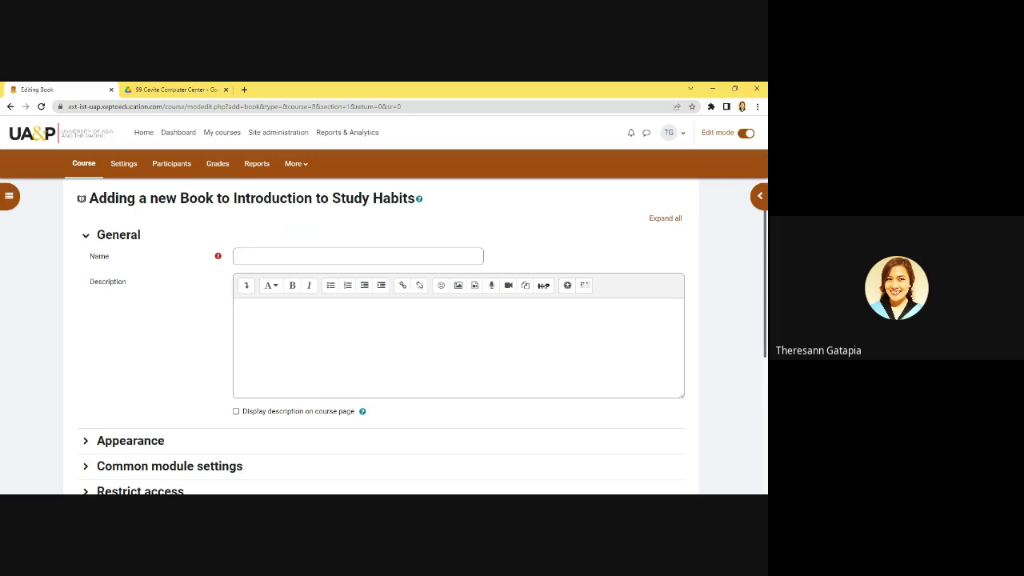
left_click(264, 256)
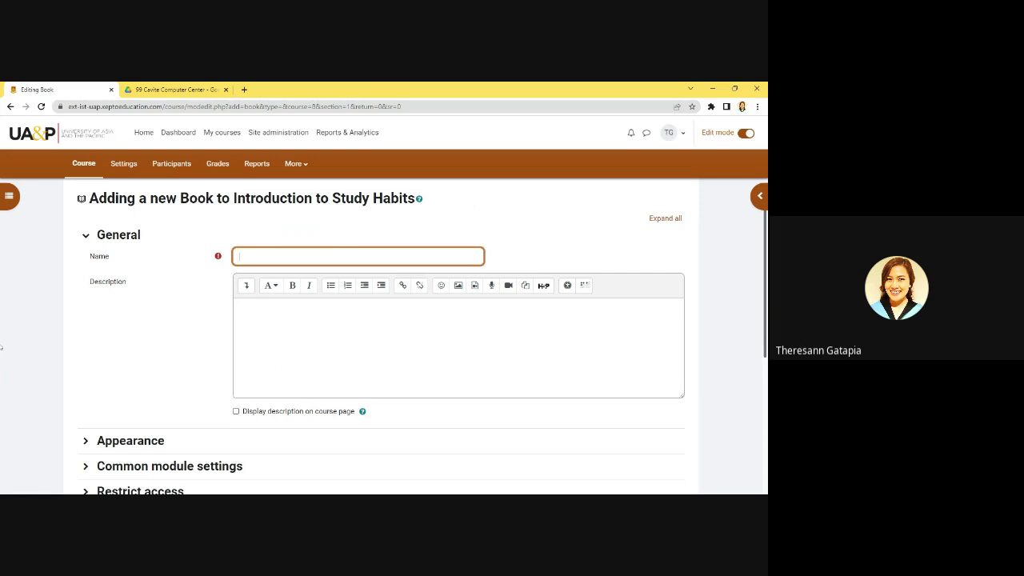
key("alt+Tab")
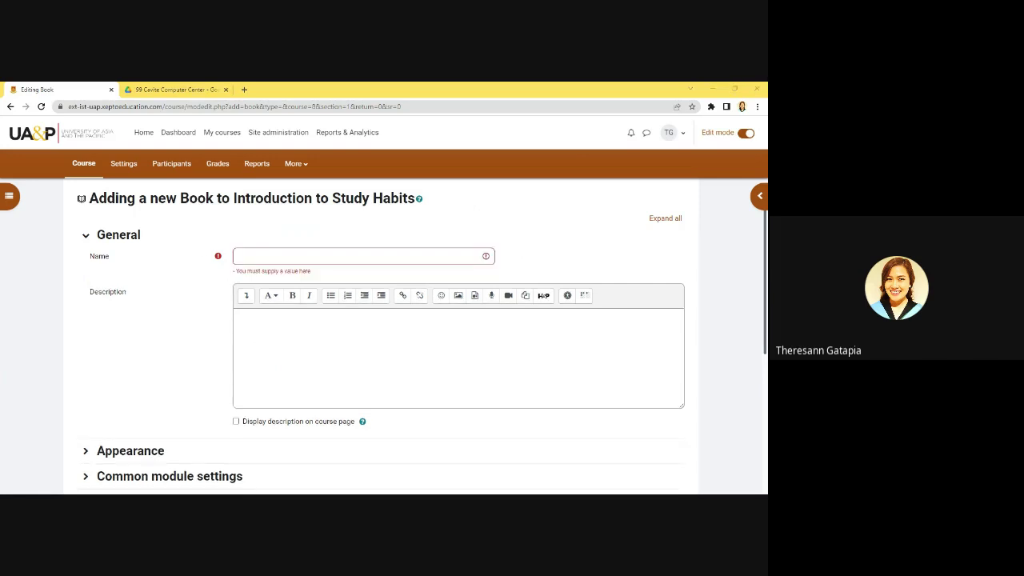
key("alt+Tab")
type("Power Habit 4: Ask for Assistance")
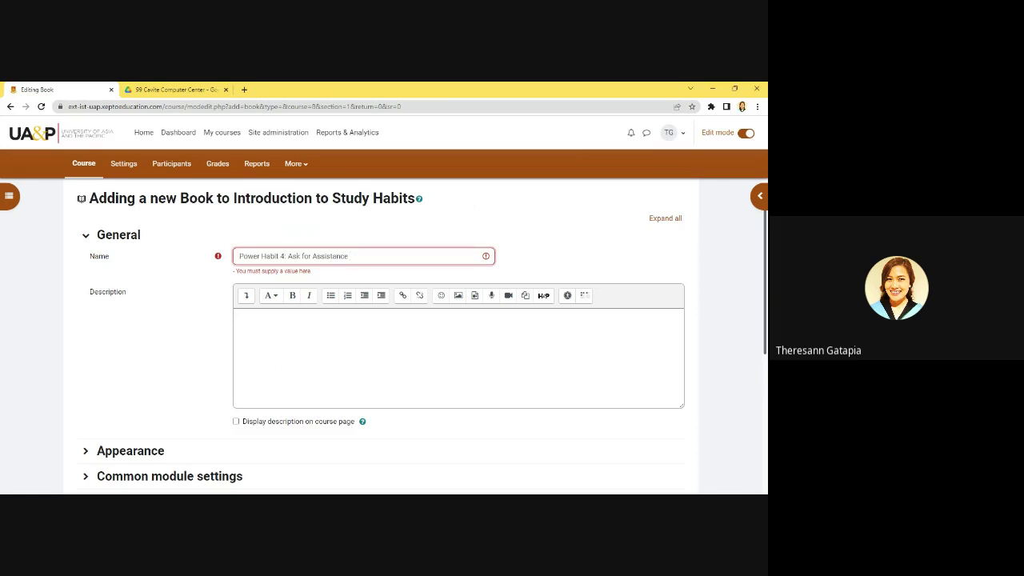
Step: Fill in the book description starting "Seeking assistance is highly advantageous in achieving your academic goals" and enable displaying it on the course page
left_click(280, 348)
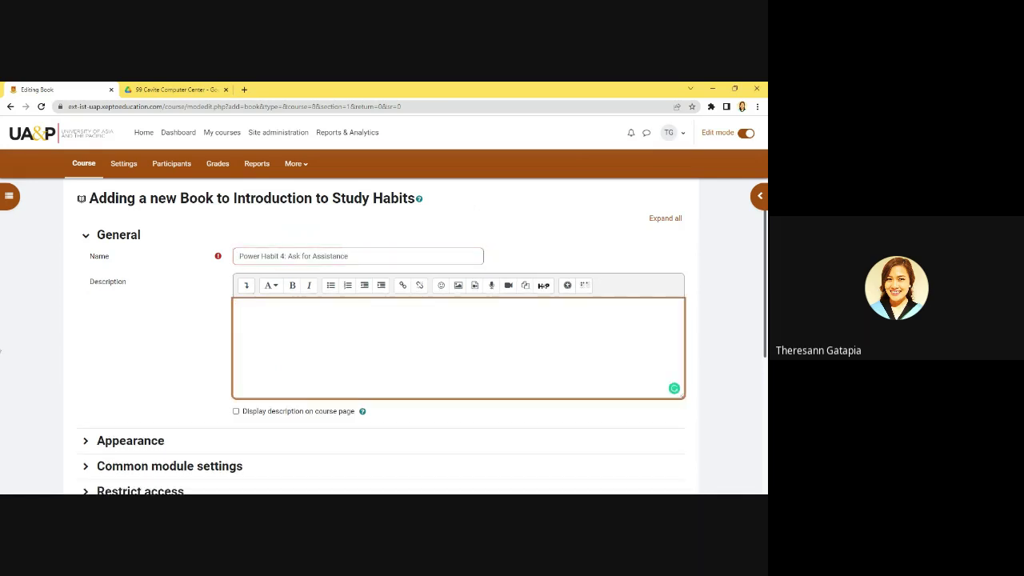
key("alt+Tab")
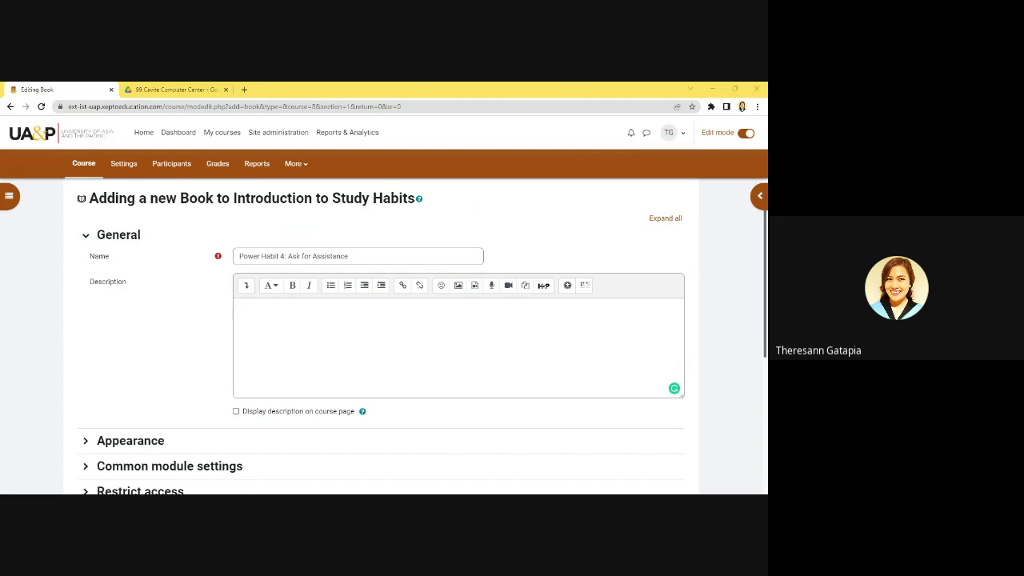
left_click(280, 320)
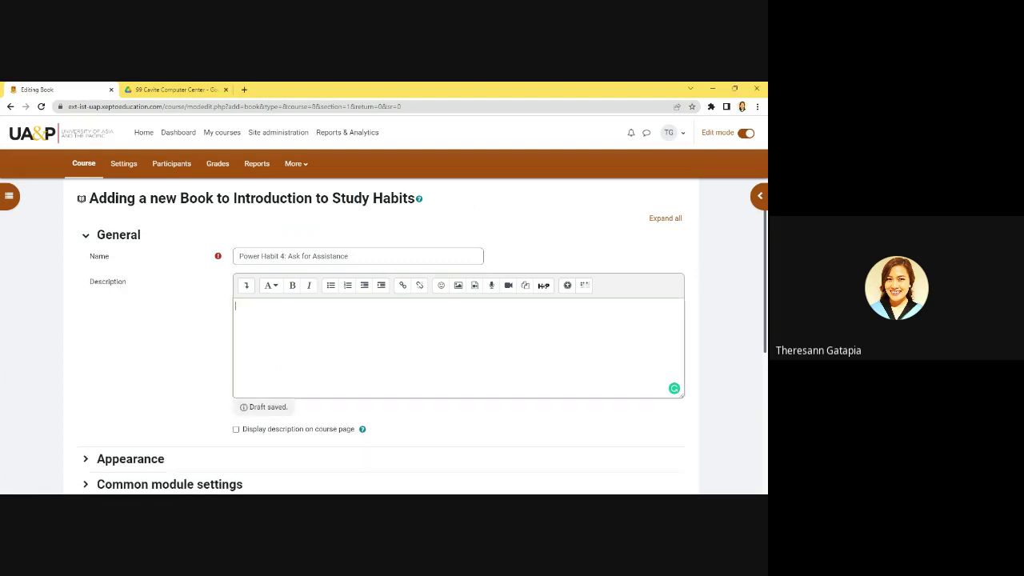
type("Seeking assistance is highly advantageous in achieving your academic goals. It is important to identify who among your network can help you with your challenges in learning. Read on to know the people who can assist you with your tasks in school.")
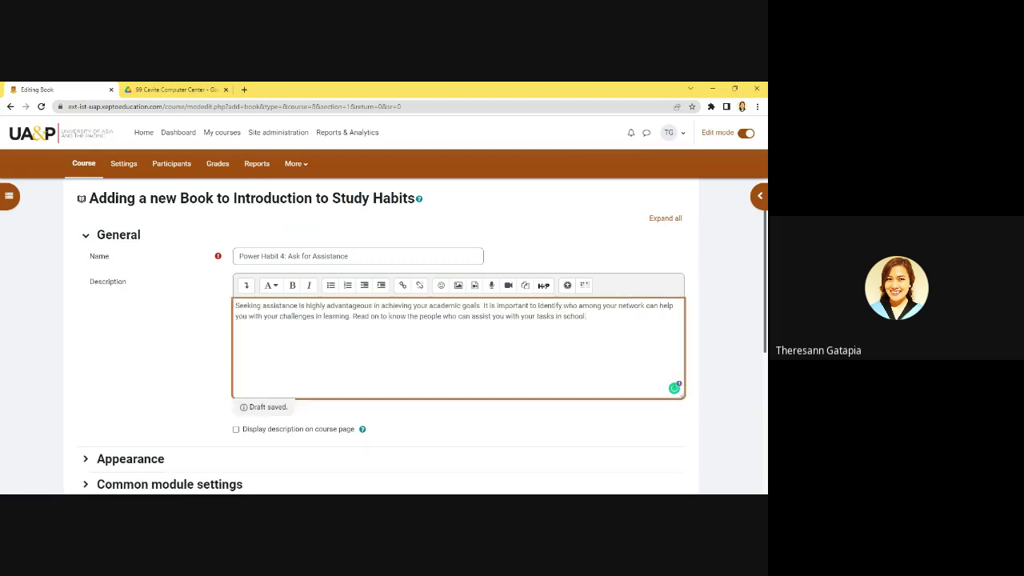
scroll(256, 389, "down", 2)
scroll(256, 389, "up", 2)
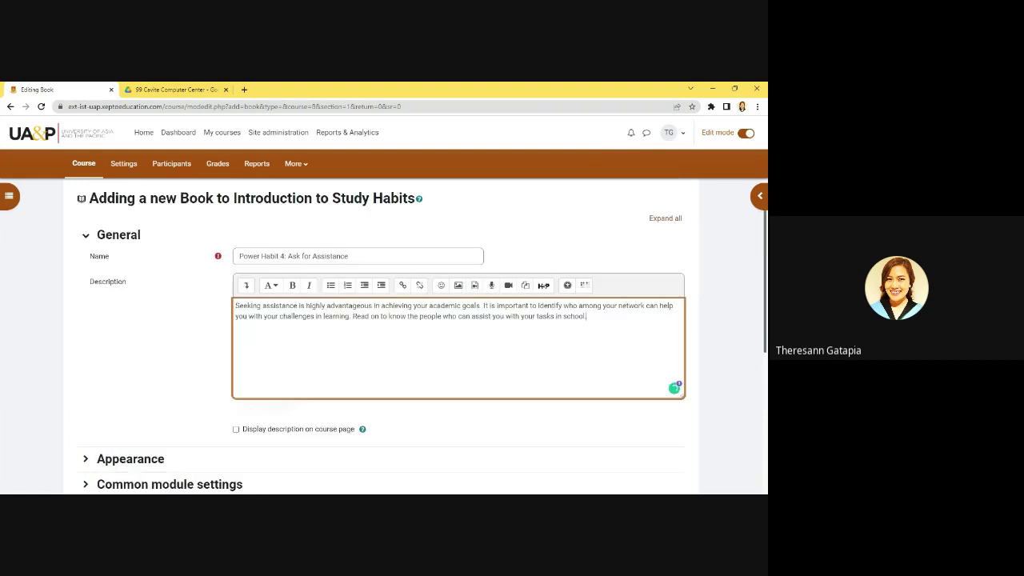
left_click(236, 410)
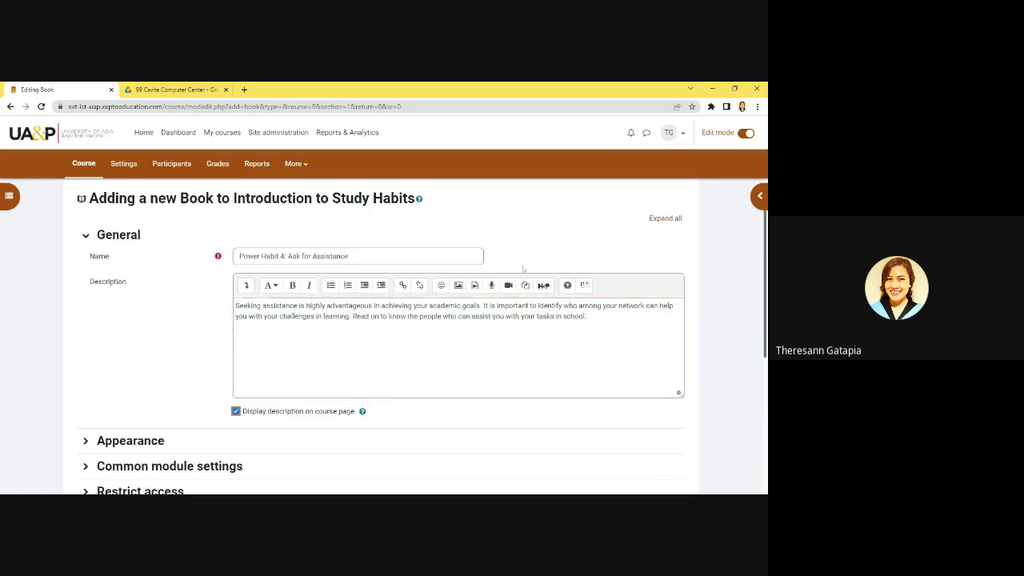
Step: Review the remaining book settings sections, leave them at their defaults, and save and display the book
scroll(523, 269, "down", 2)
scroll(523, 269, "down", 2)
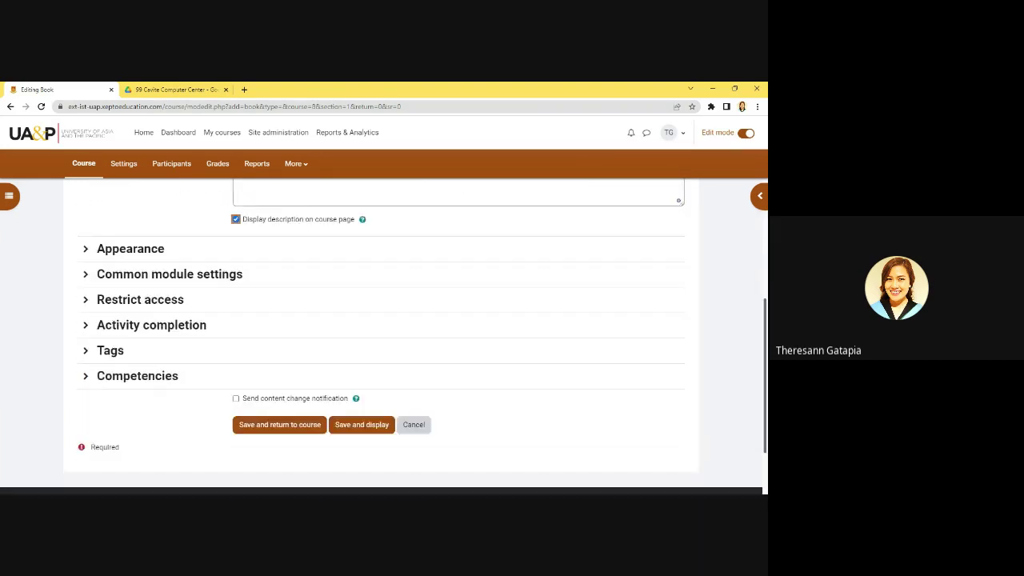
scroll(524, 269, "up", 2)
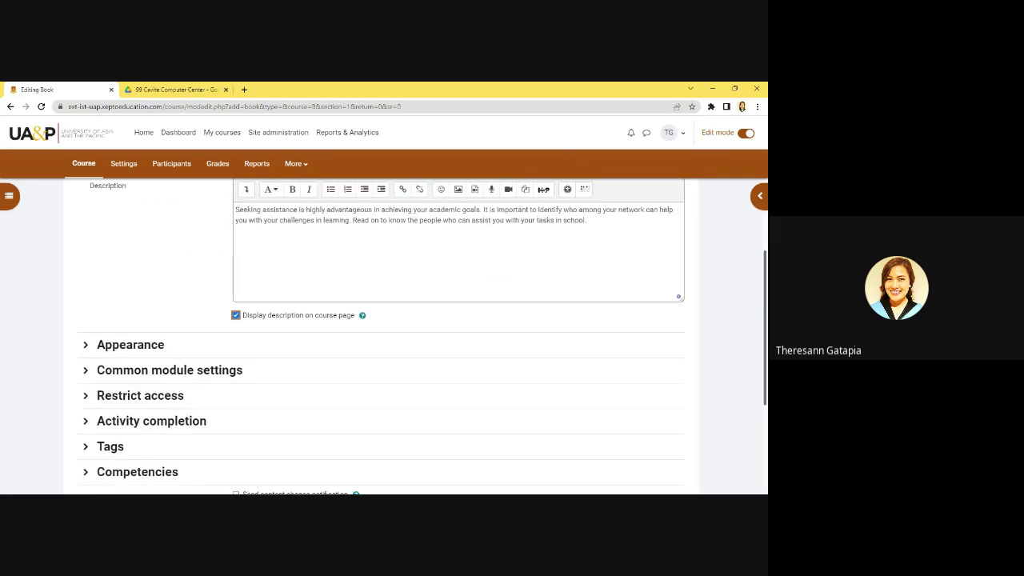
scroll(523, 269, "down", 1)
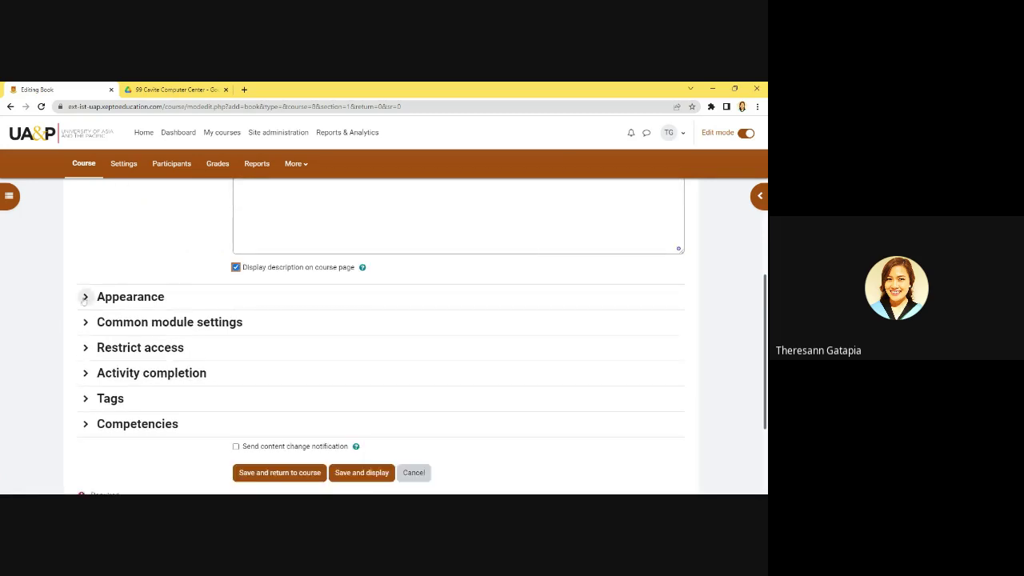
scroll(274, 291, "up", 1)
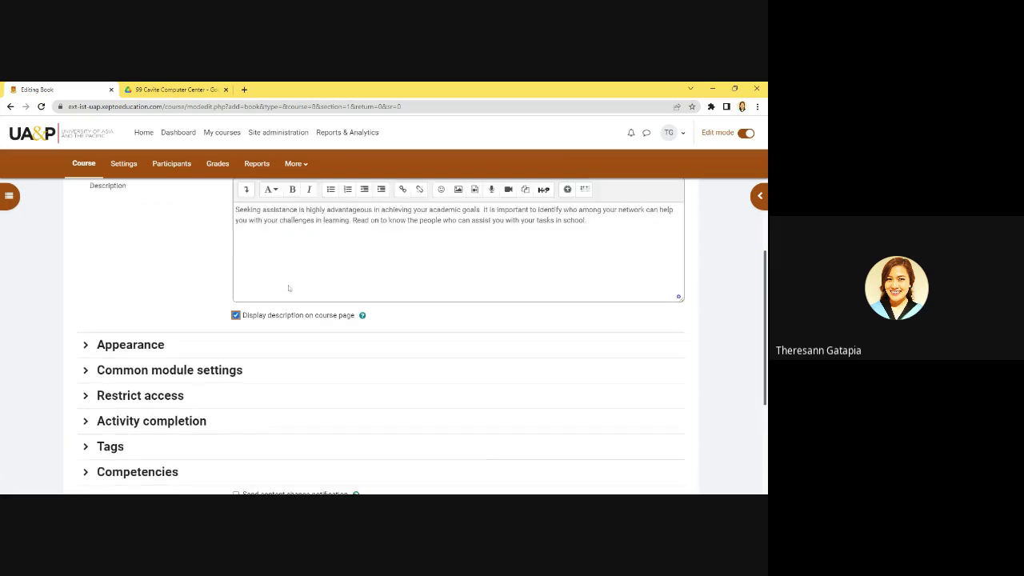
scroll(447, 322, "down", 4)
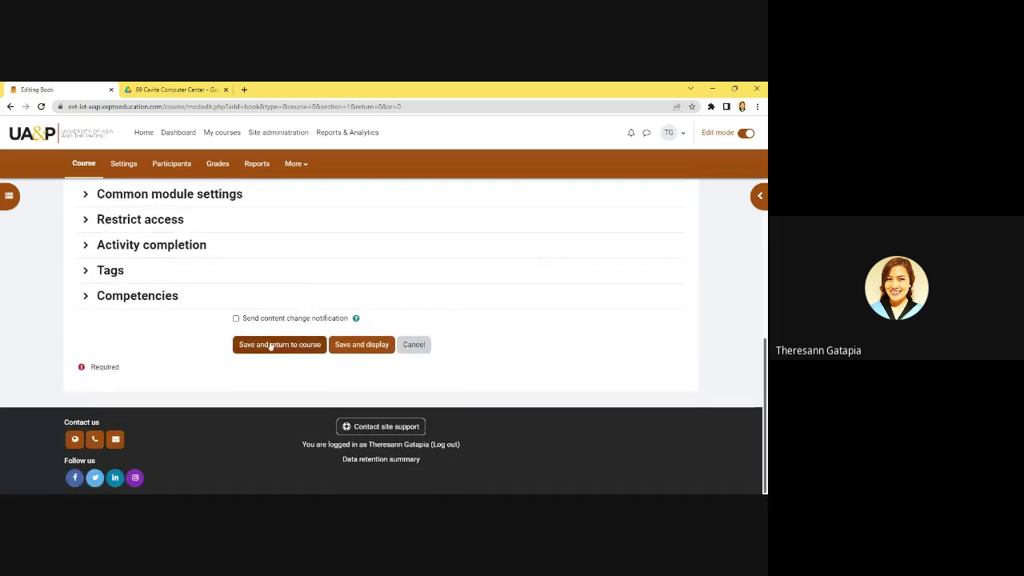
left_click(374, 345)
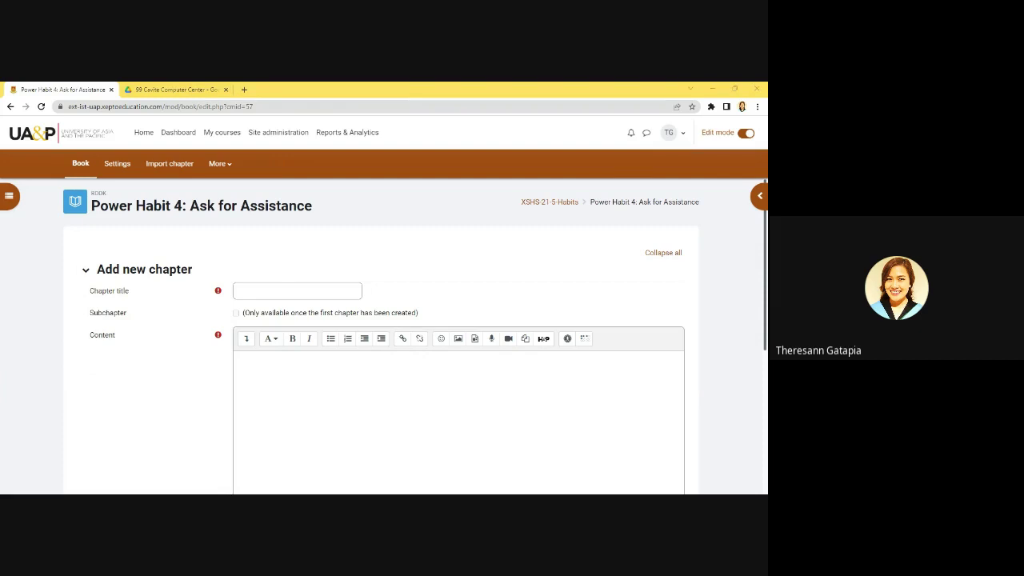
Step: Title the new chapter "YOUR PEERS" and insert the prepared content starting "Studying with your classmates makes learning more fun and exciting"
left_click(284, 290)
type("YOUR PEERS")
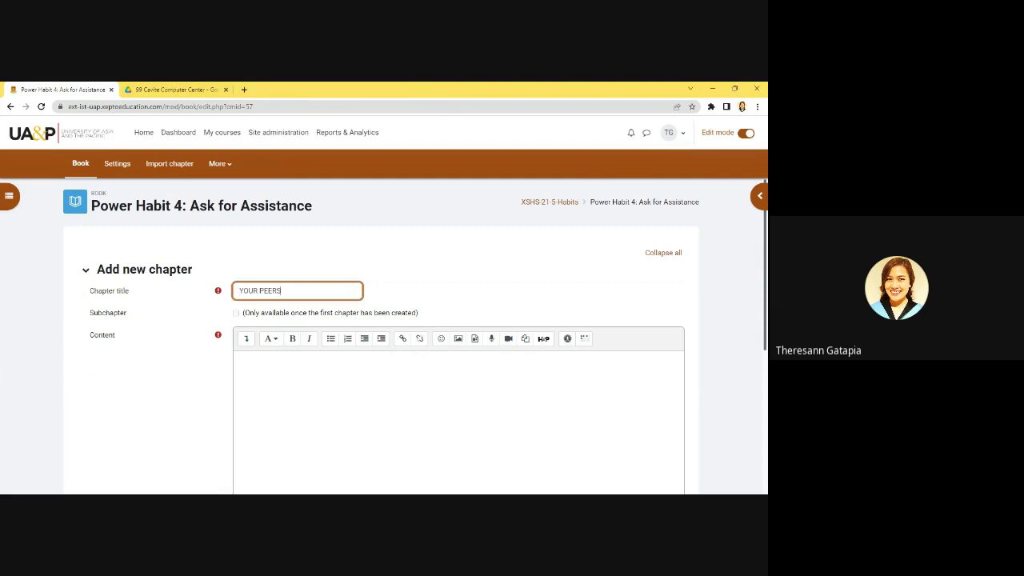
left_click(235, 358)
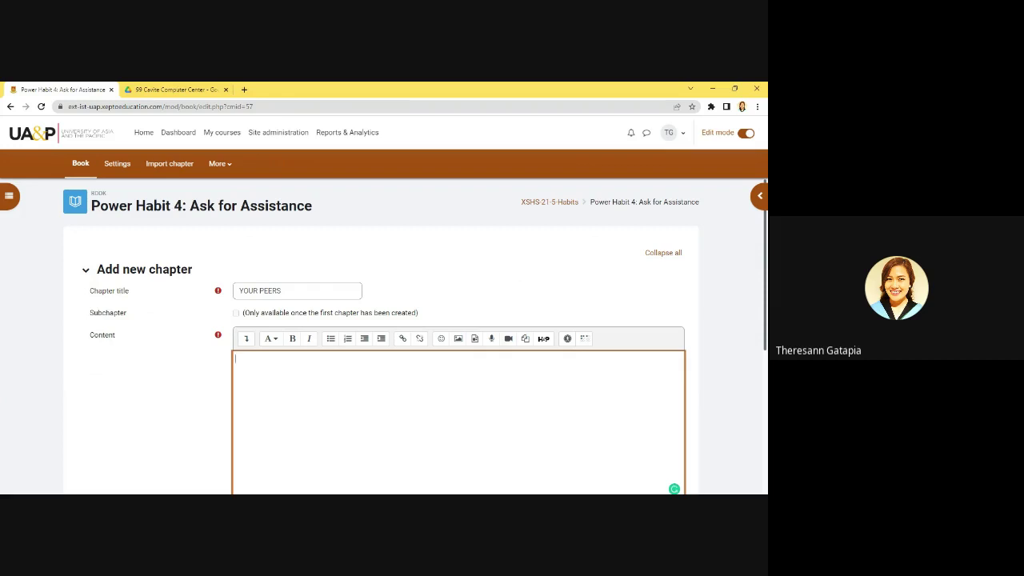
key("alt+Tab")
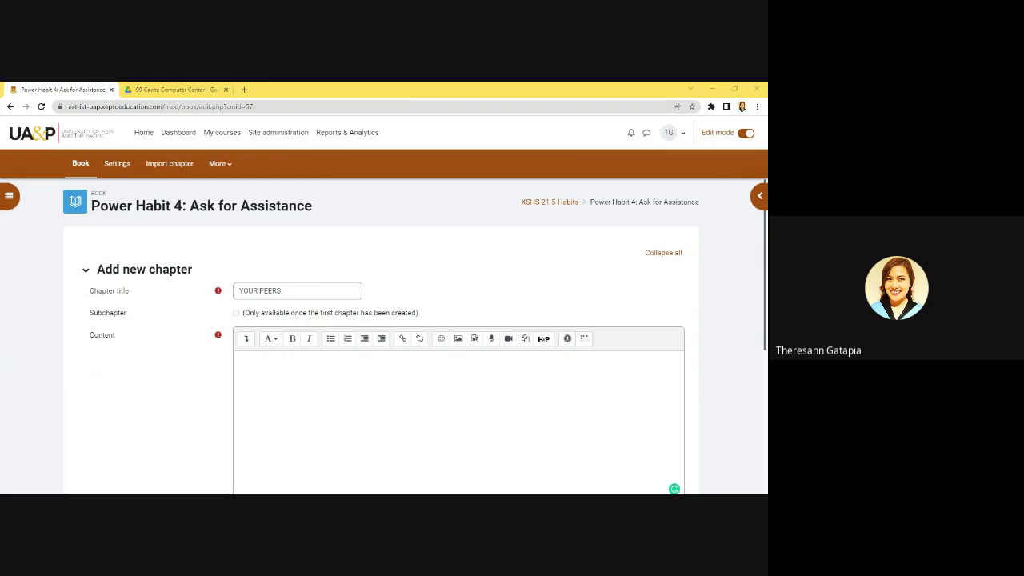
key("alt+Tab")
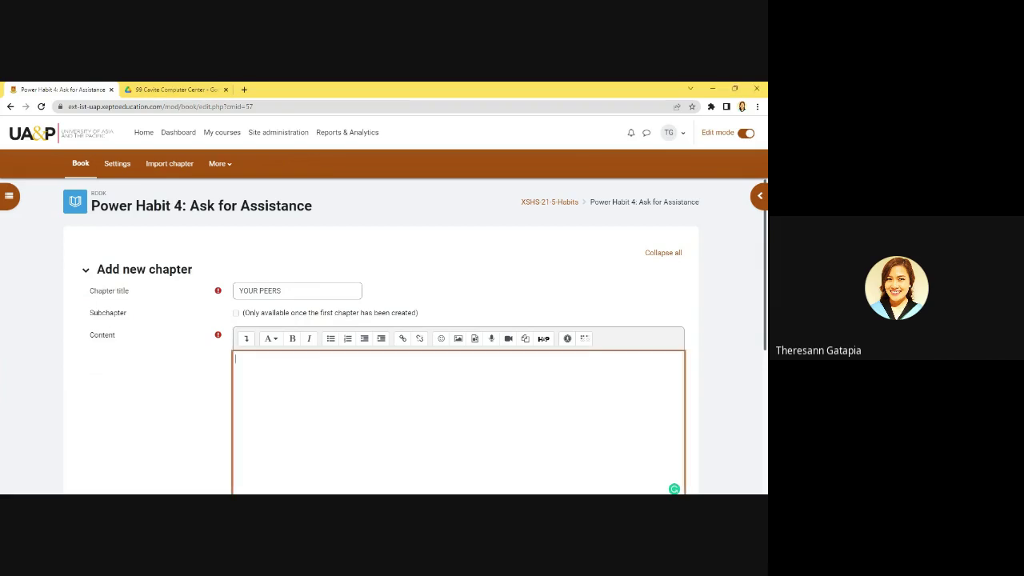
type("Studying with your classmates makes learning more fun and exciting. You will also have opportunities to collaborate with other people. They can help each other with your difficulties, and you can also have the chance to assist them with their challenges. Since you belong in the same group, you will relate better as you share similar experiences in school.  Invite your peers for study sessions. However, make sure that everyone's focused and not distract you from reading or working on your tasks. Here are some ideas for a successful study group.")
scroll(458, 336, "down", 3)
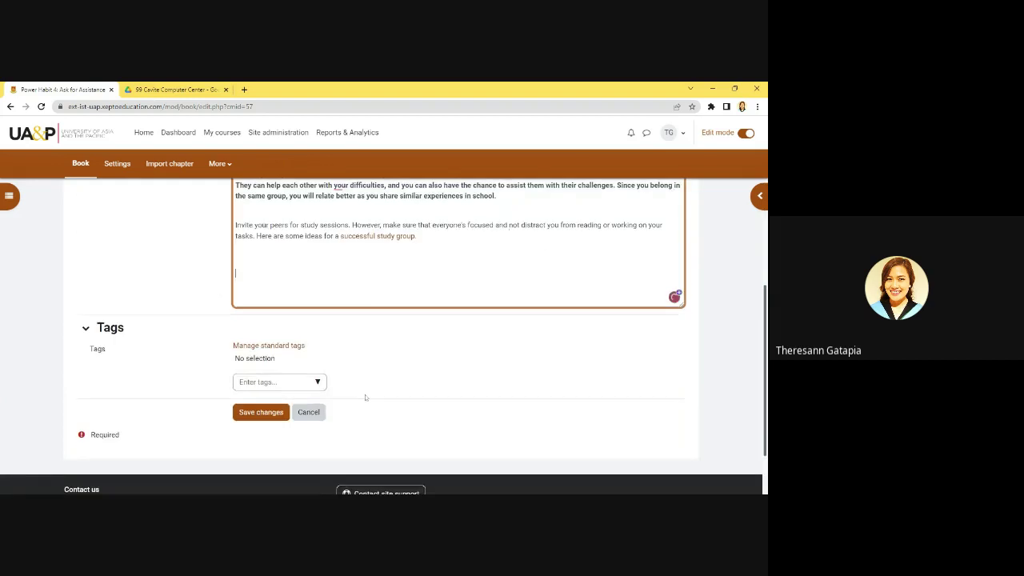
Step: Remove the bold formatting from the first content paragraph and delete the blank line before "Invite your peers for study sessions"
scroll(458, 336, "up", 1)
left_click_drag(496, 291, 217, 272)
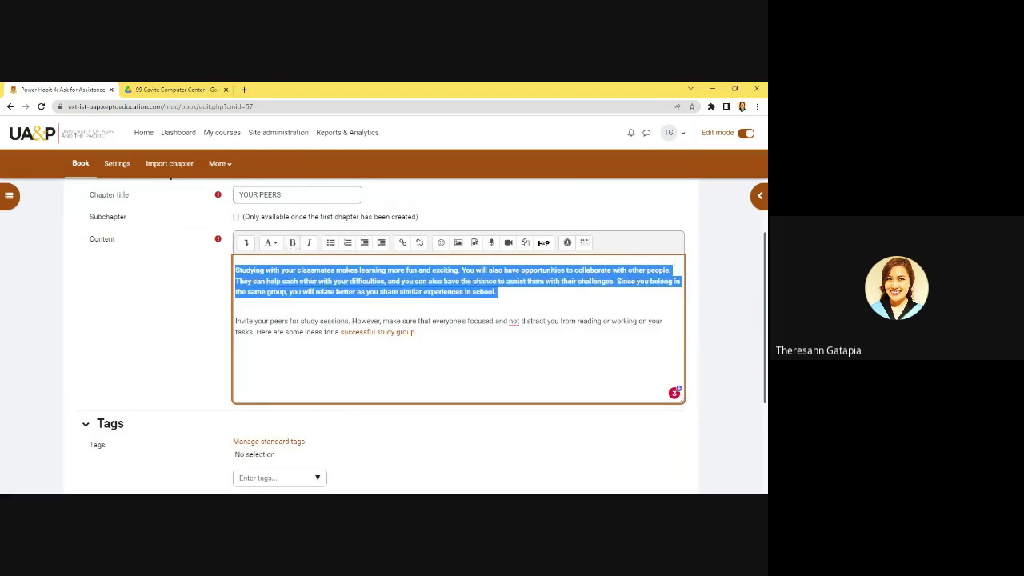
left_click(292, 243)
left_click(299, 321)
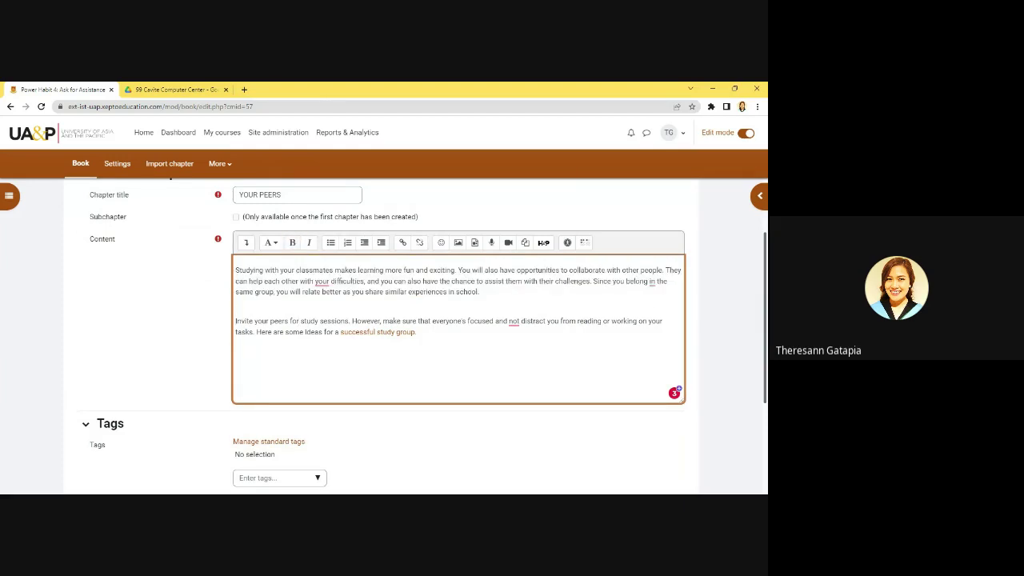
key("BackSpace")
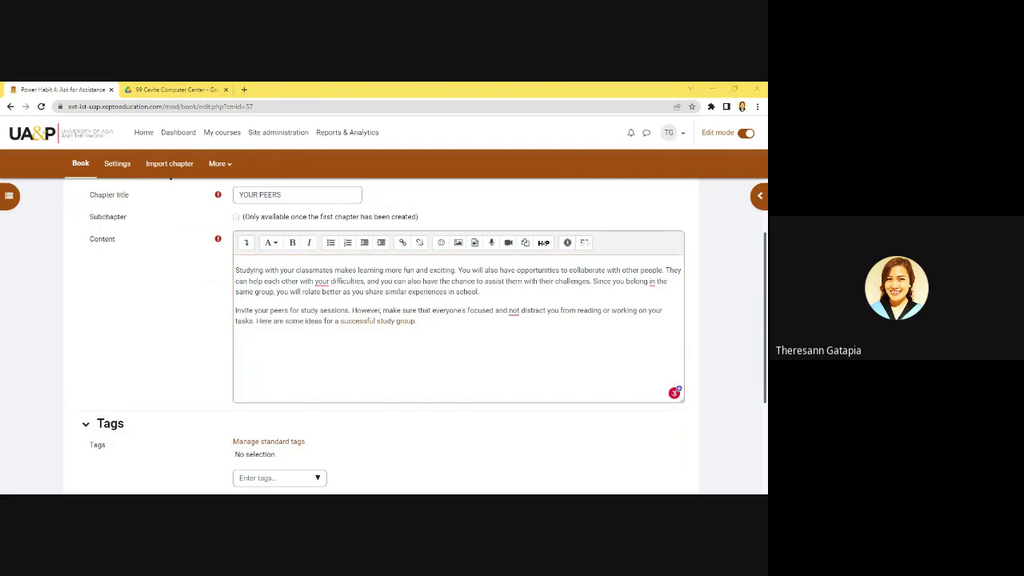
Step: Paste the photo of two women studying below the chapter text and correct the wording to "does not distract" and "their difficulties"
left_click(237, 339)
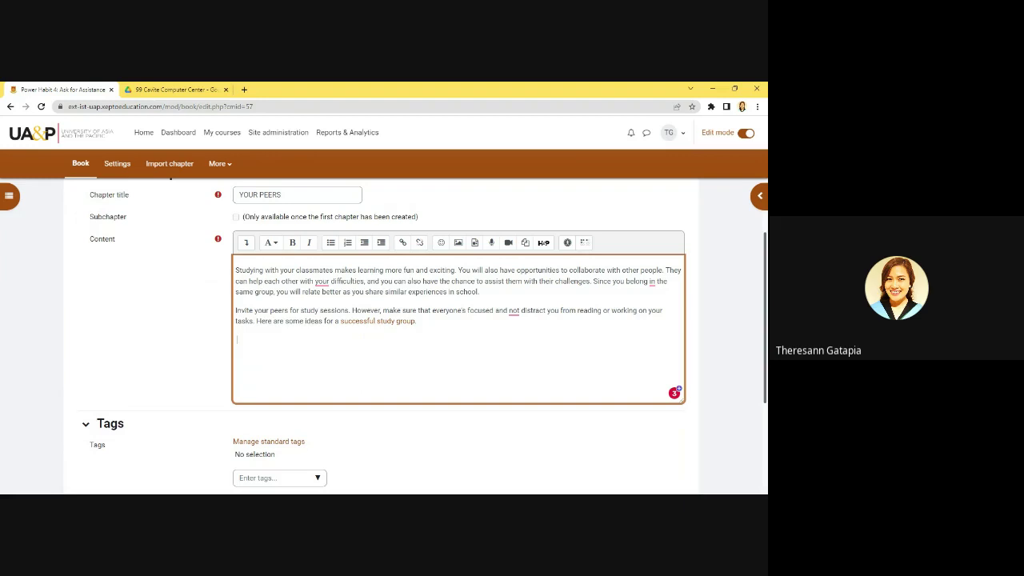
key("ctrl+v")
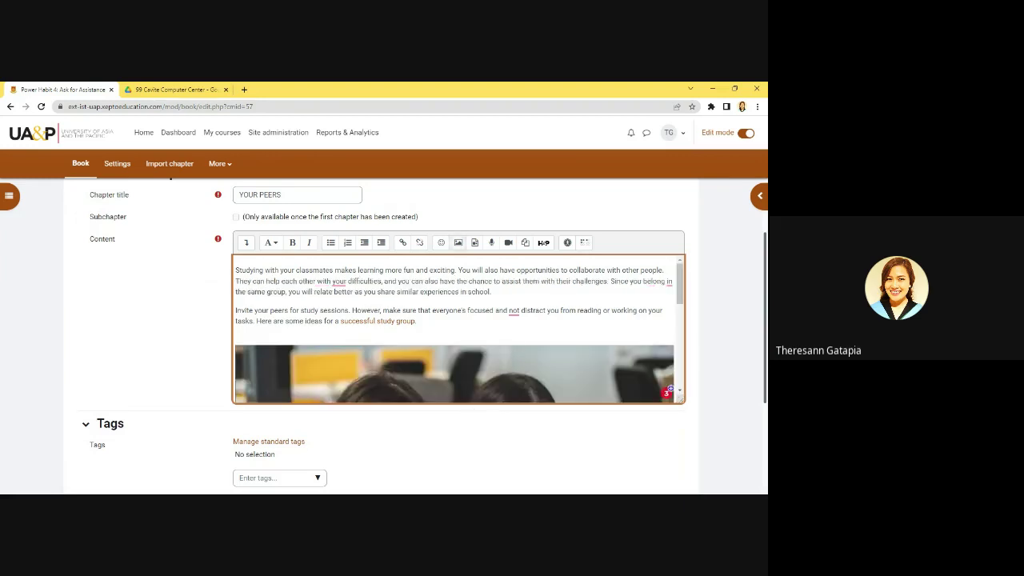
left_click(515, 312)
left_click(521, 339)
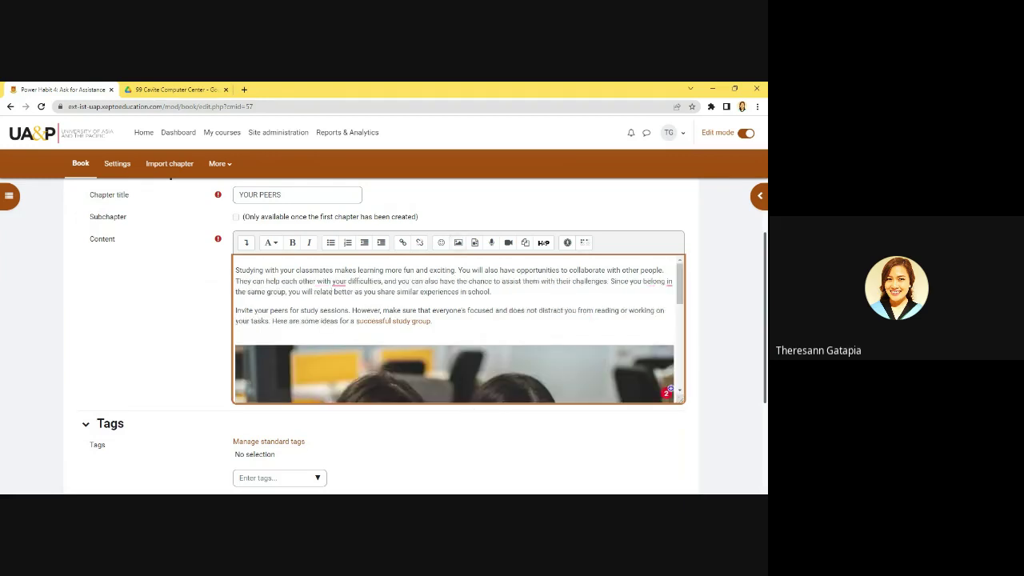
scroll(441, 310, "down", 3)
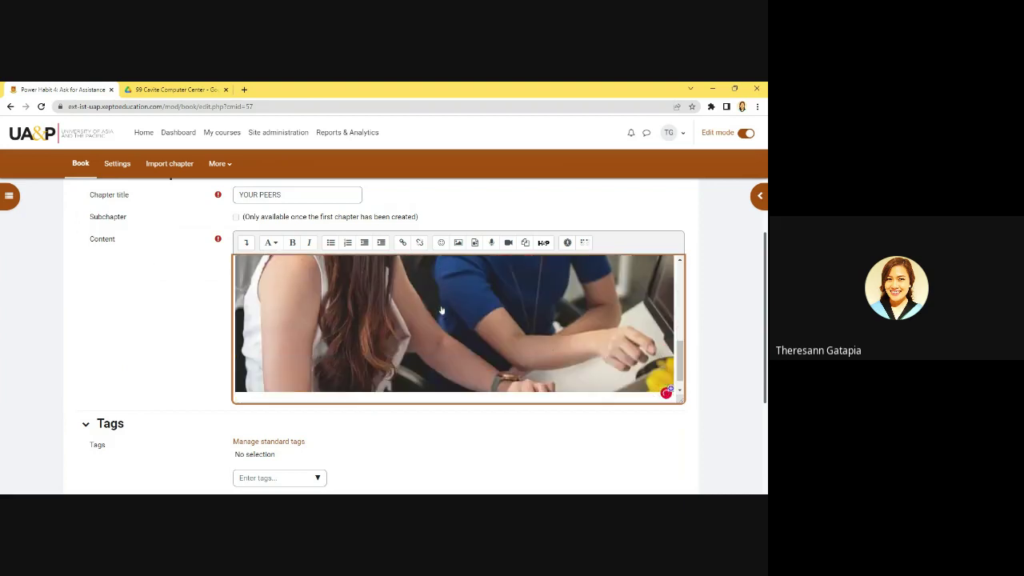
scroll(441, 310, "up", 5)
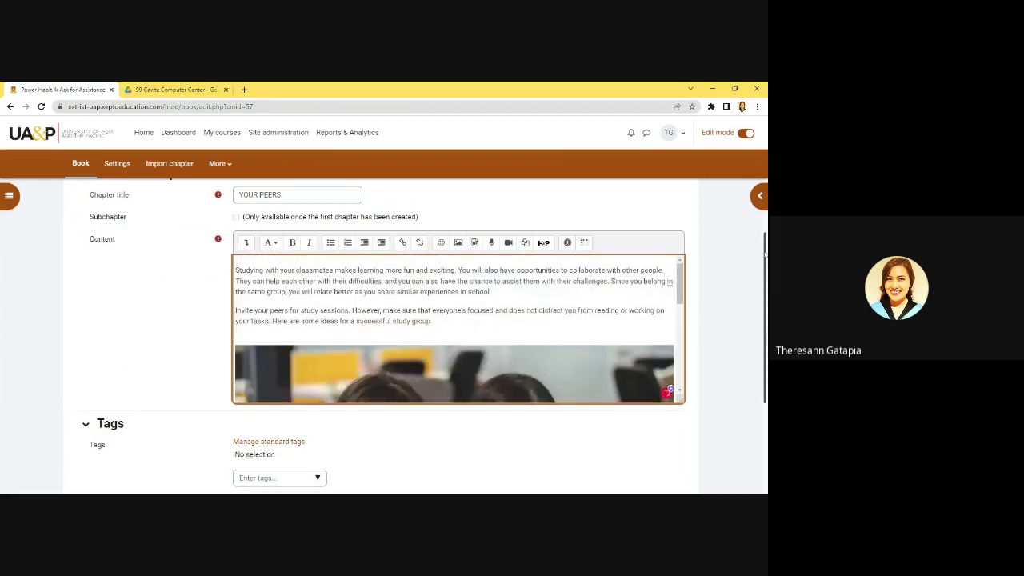
Step: Save the YOUR PEERS chapter and check its text and photo on the book page
left_click_drag(764, 252, 764, 342)
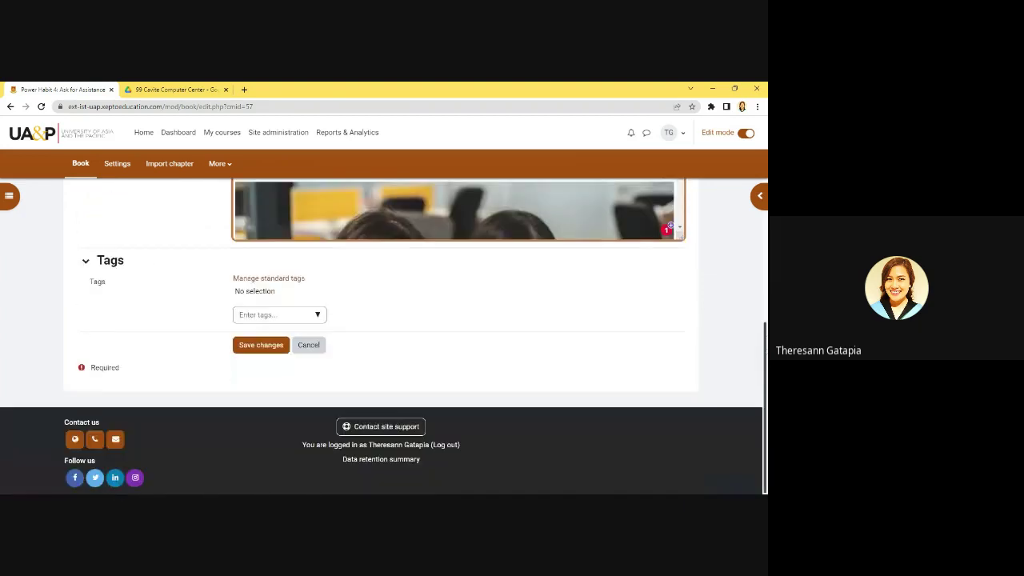
left_click(260, 345)
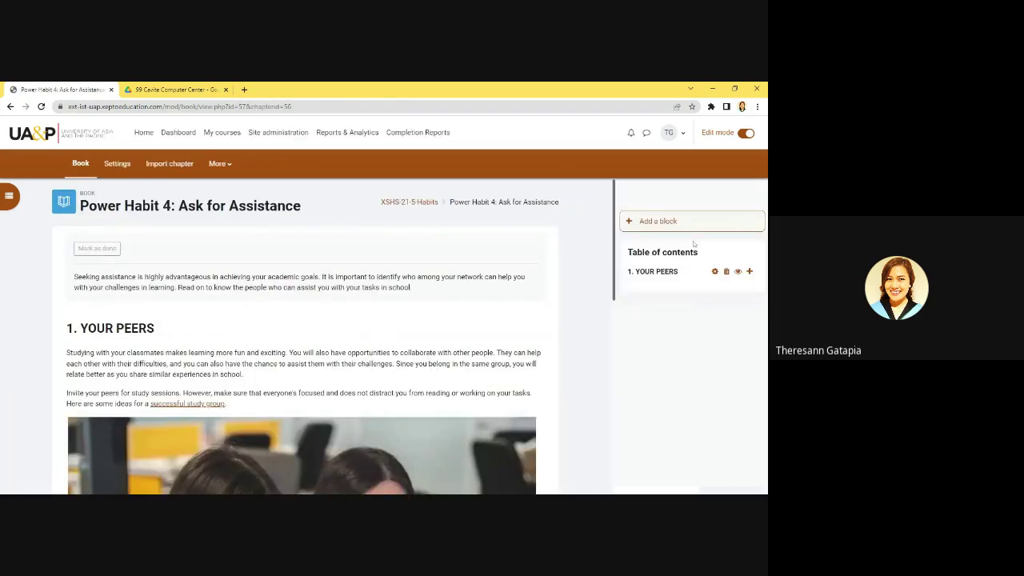
scroll(202, 316, "down", 3)
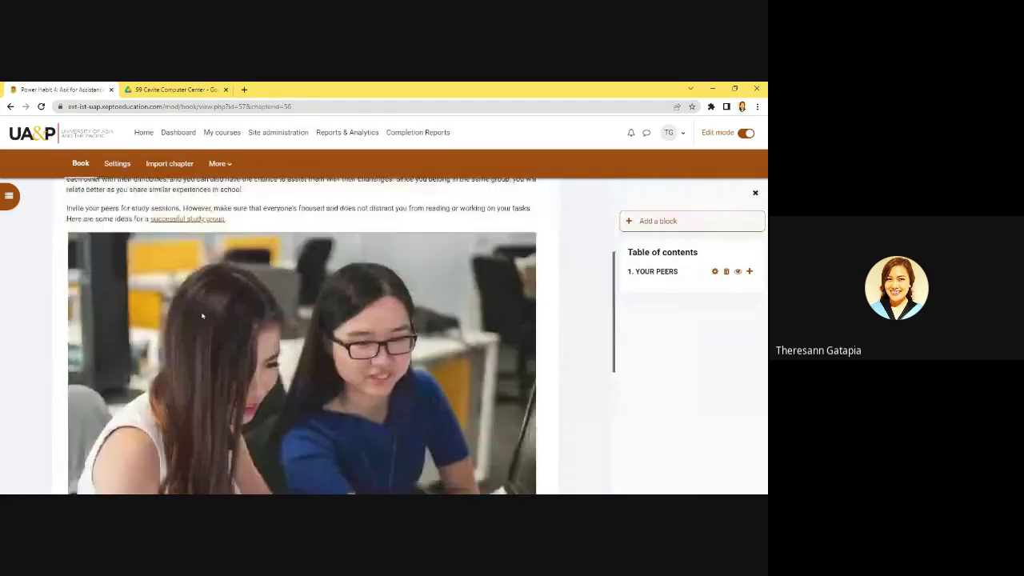
Step: Hide the YOUR PEERS chapter of the book and make it visible again
scroll(203, 316, "up", 1)
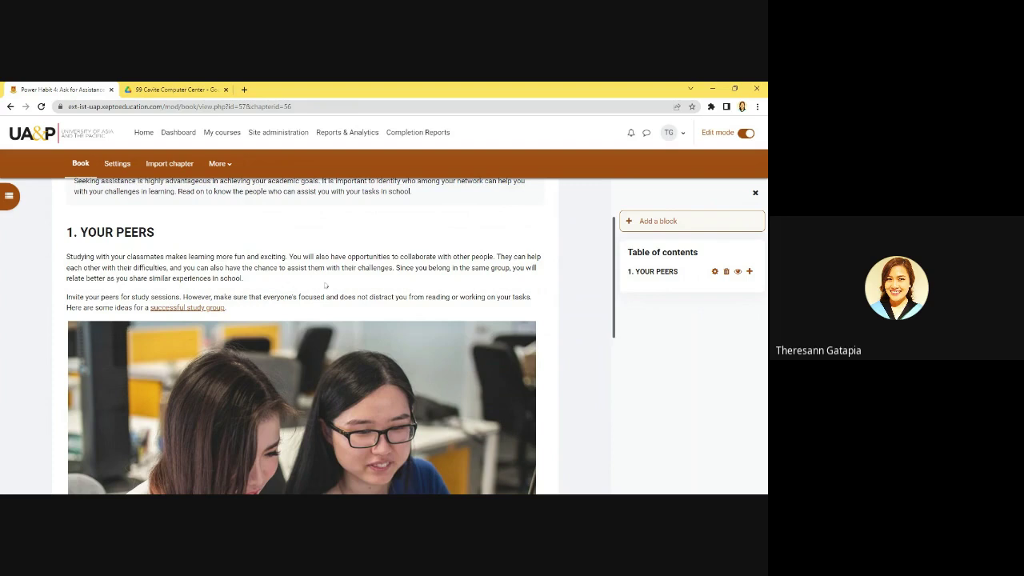
left_click(738, 274)
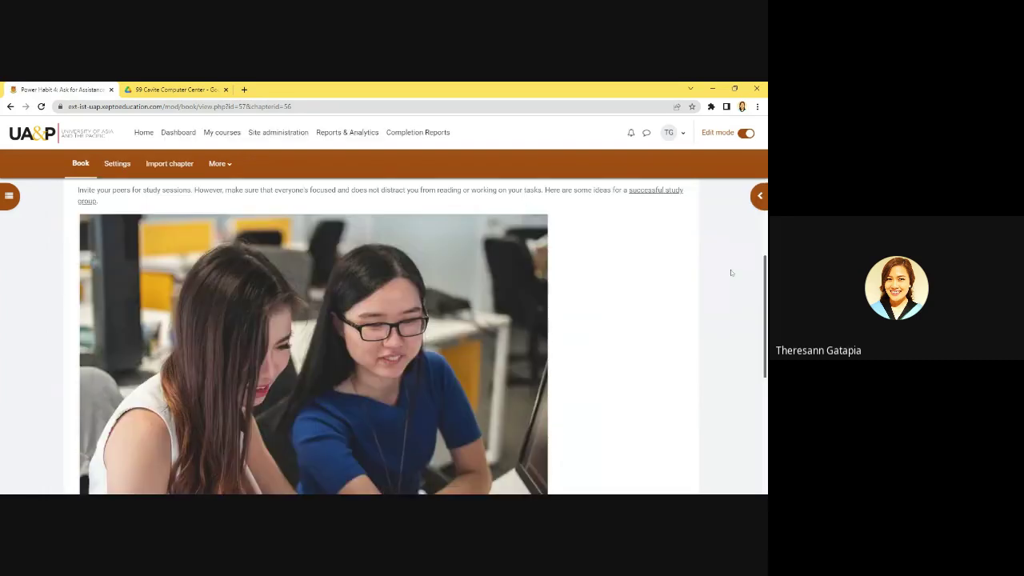
left_click(755, 196)
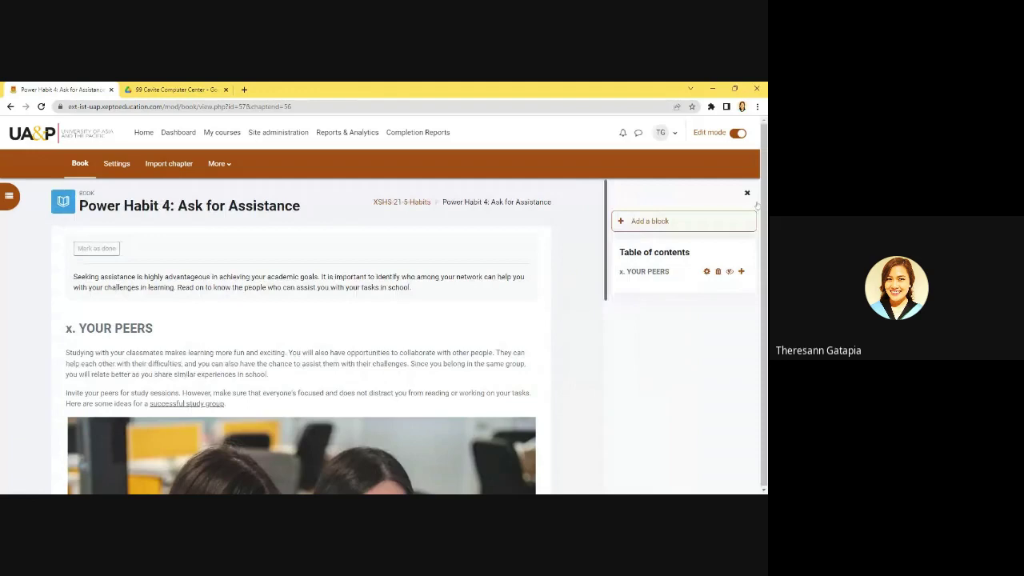
left_click(730, 273)
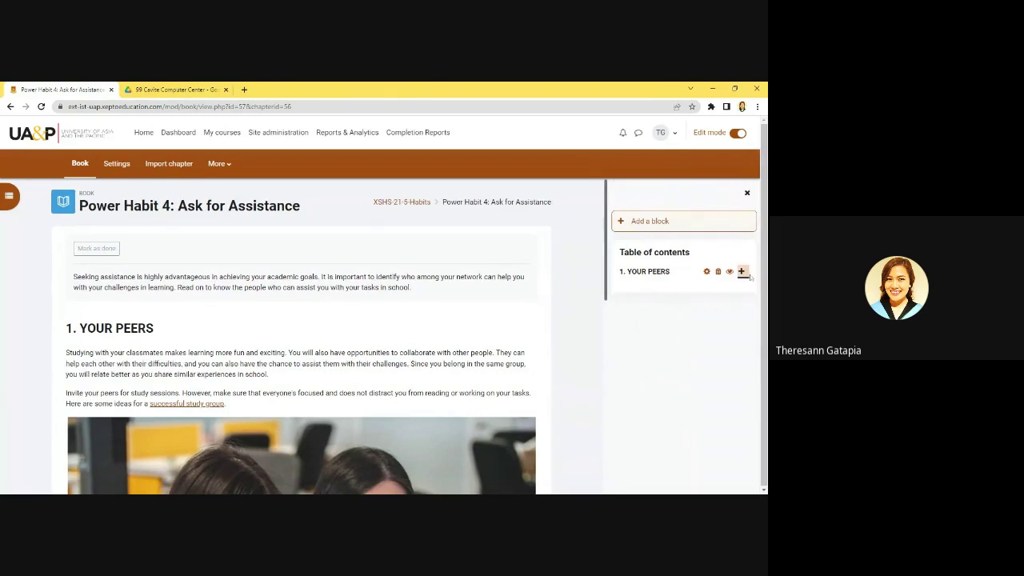
Step: Add a chapter after YOUR PEERS titled "YOUR TEACHERS" and insert the prepared content starting "Your teachers appreciate students who proactively address their academic difficulties"
left_click(741, 272)
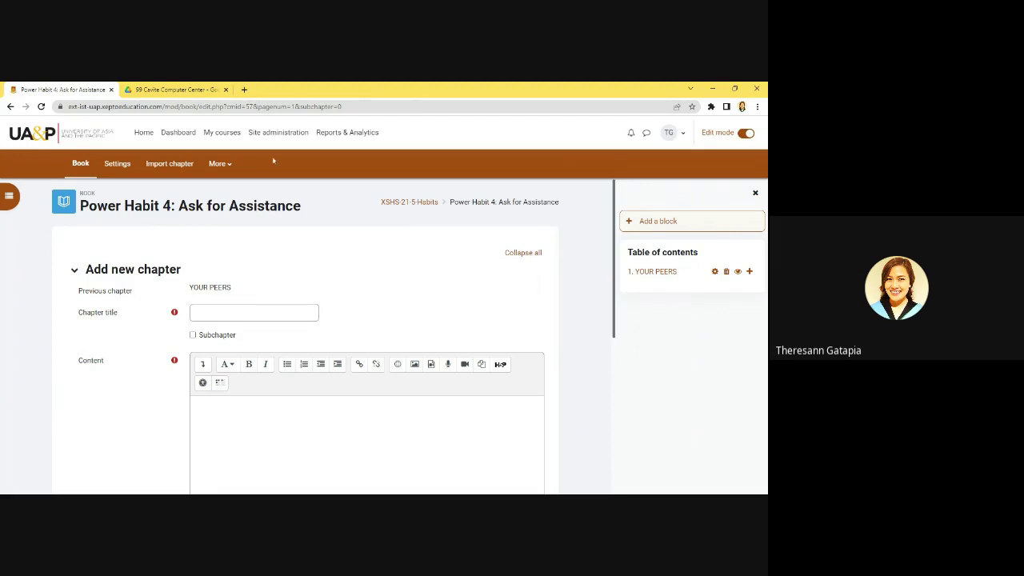
type("YOU")
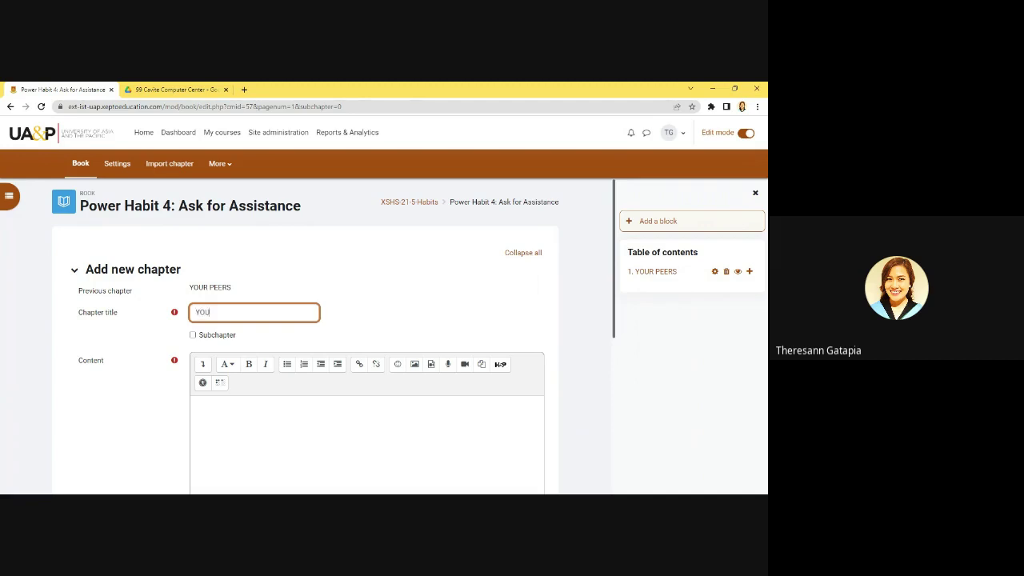
type("R TEACHERS")
key("alt+Tab")
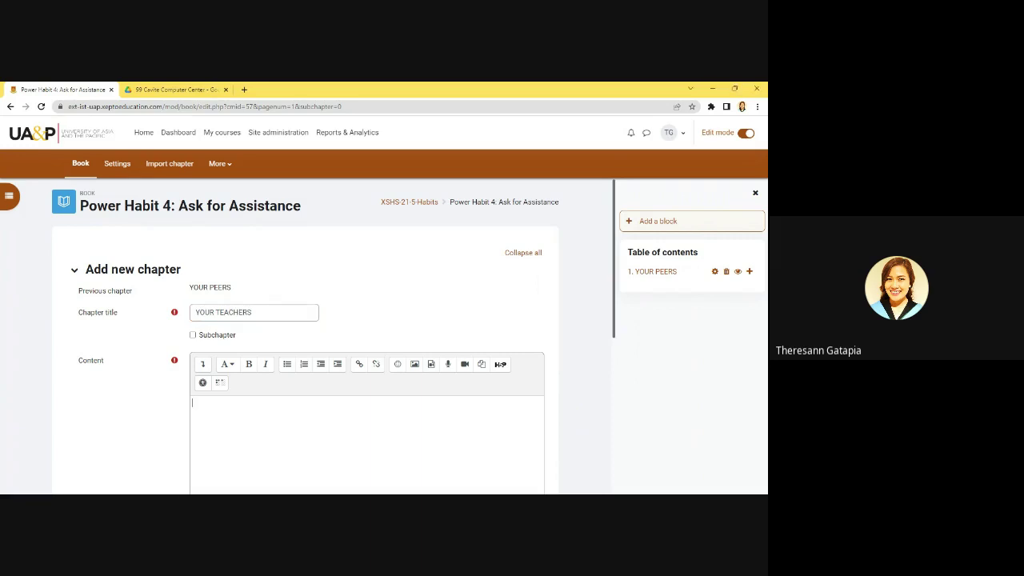
left_click(192, 403)
type("Your teachers appreciate students who proactively address their academic difficulties. If you have questions or clarifications about the topics discussed in class, you may try reaching out to your teachers to discuss your concerns. After all, they are in the best position to explain the concepts or principles that may be unclear or vague to you. Schedule consultations with your teachers. Before the meeting, list your questions and point out which aspects of the lesson you find difficult to understand.")
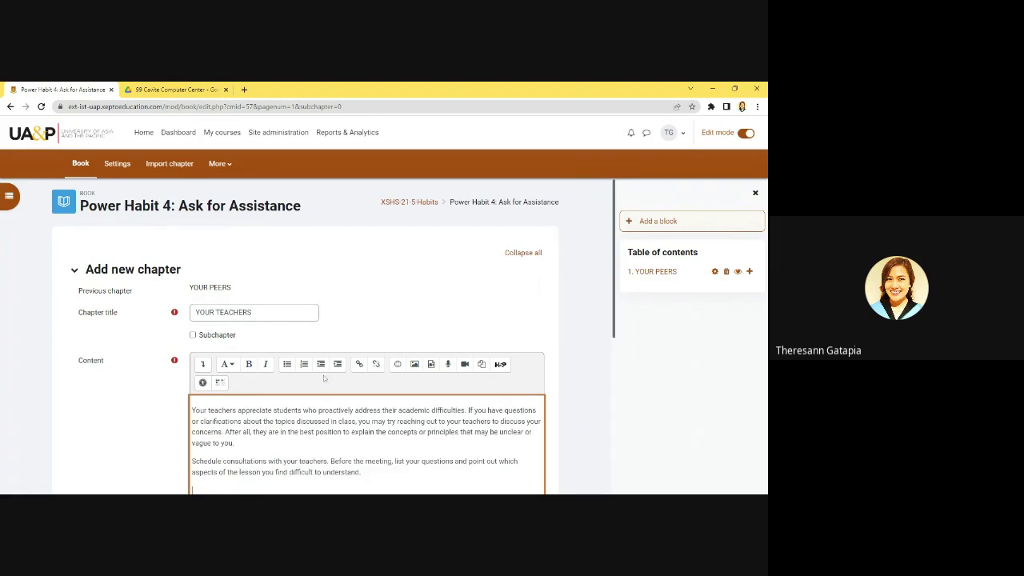
Step: Paste the photo of a man and woman talking by bookshelves below the YOUR TEACHERS text and save the chapter
scroll(324, 375, "down", 3)
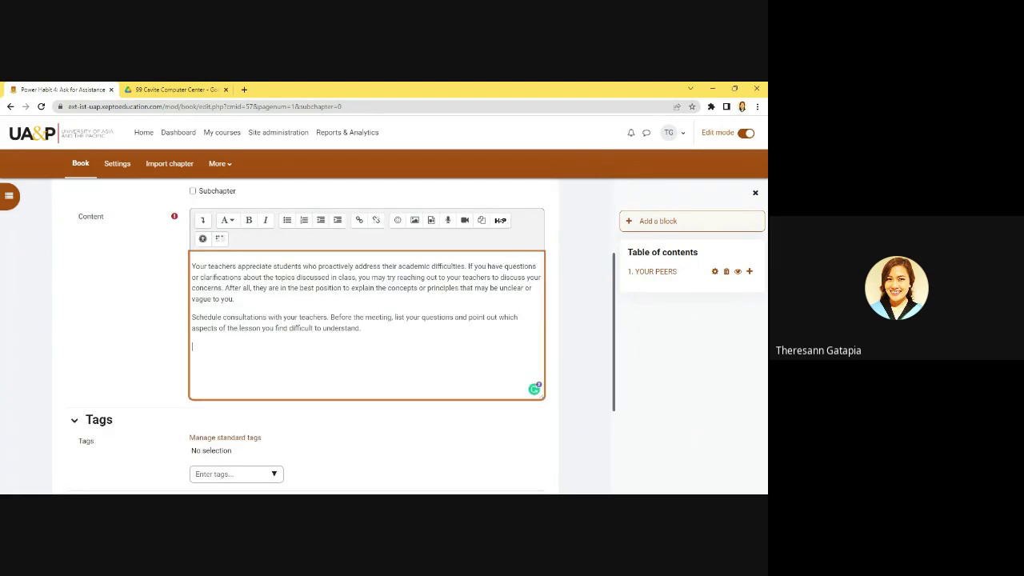
key("alt+Tab")
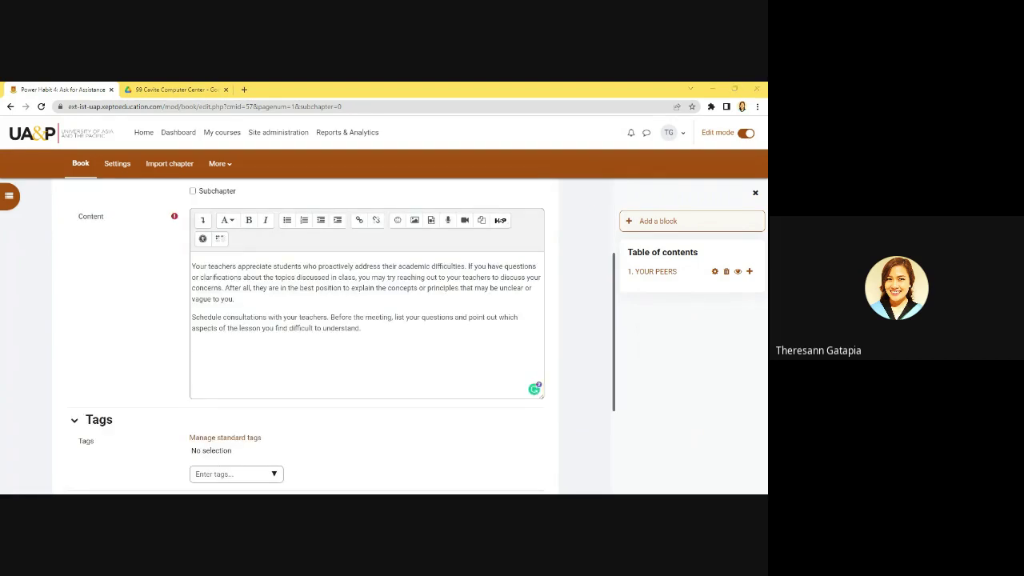
left_click(190, 380)
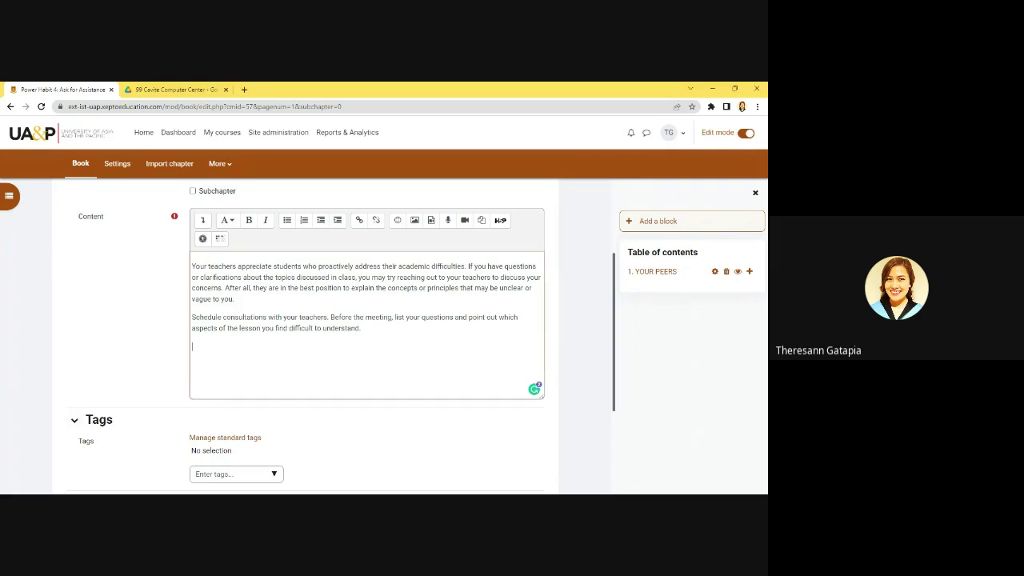
key("ctrl+v")
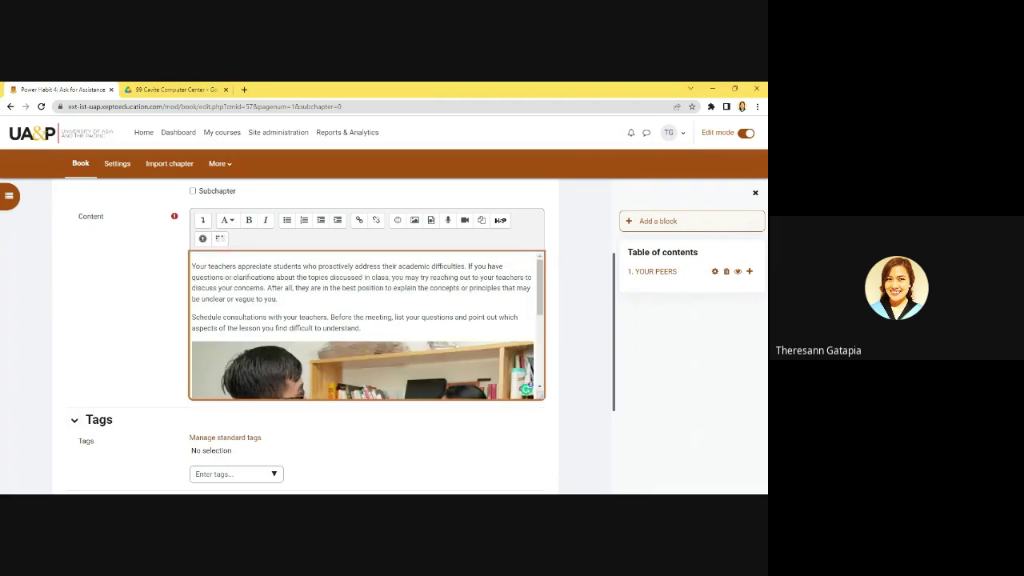
scroll(470, 334, "down", 3)
scroll(469, 335, "down", 3)
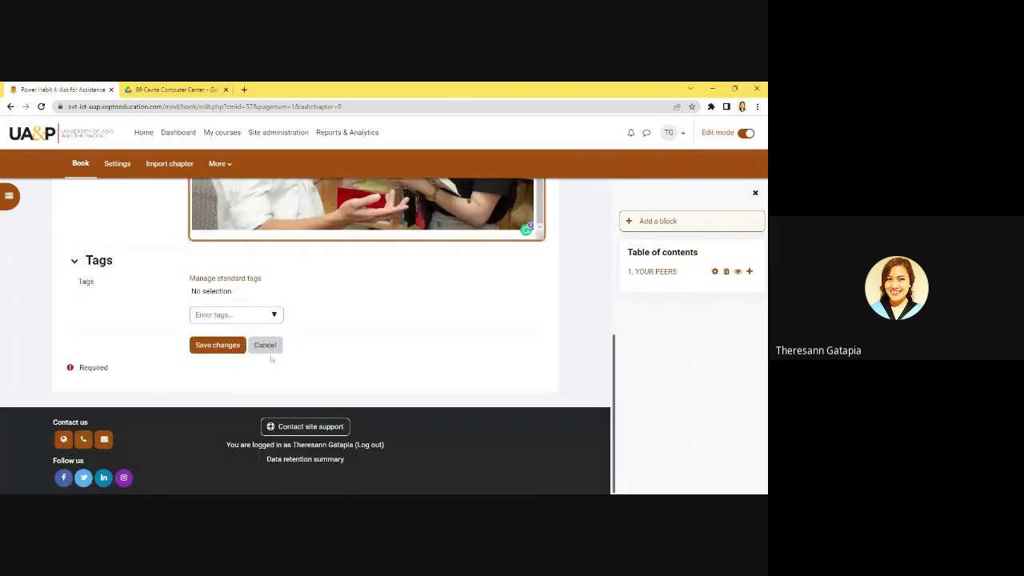
left_click(221, 347)
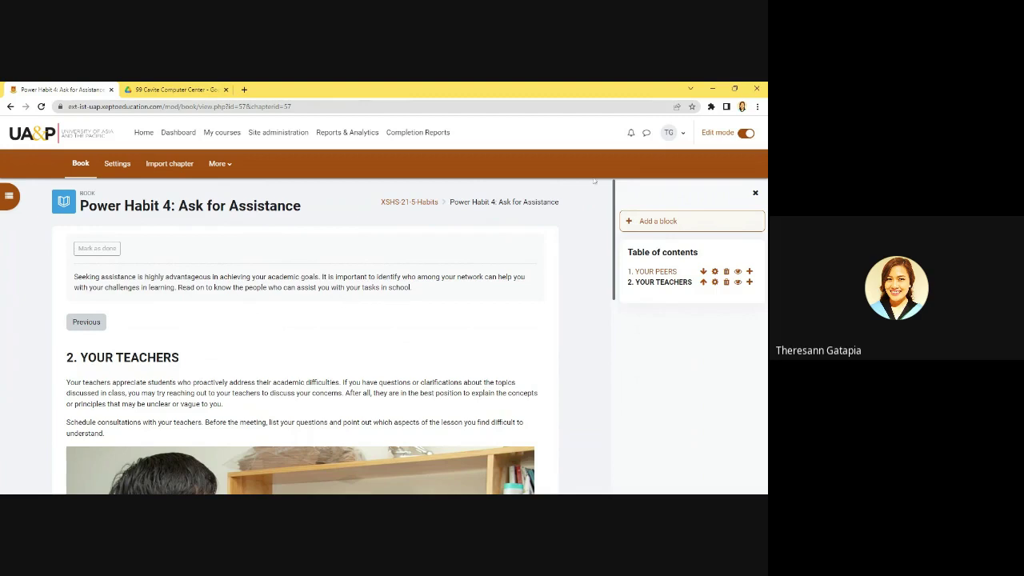
Step: Check the text and photo of the saved YOUR TEACHERS chapter, and go back to review the YOUR PEERS chapter
scroll(464, 281, "down", 5)
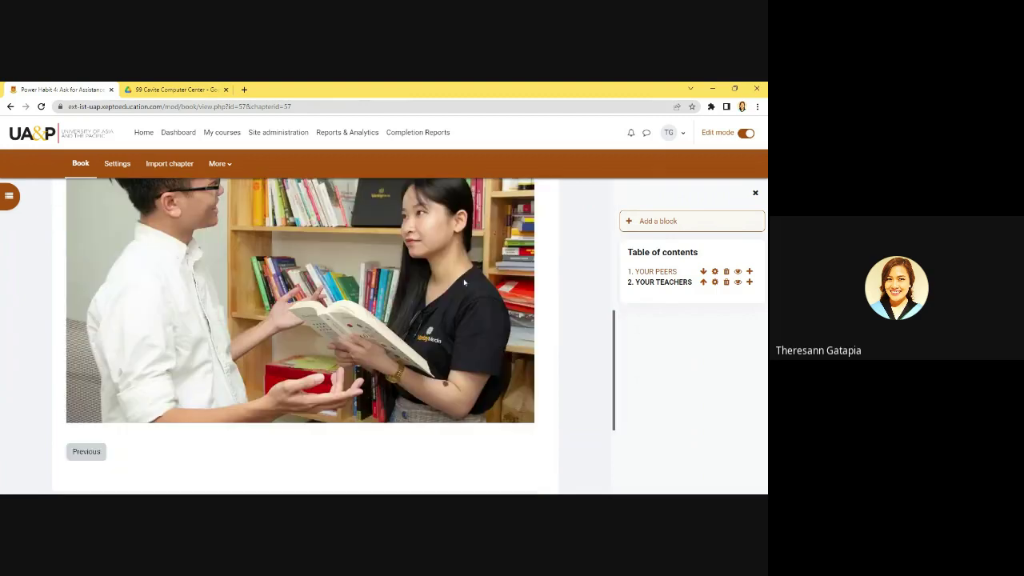
scroll(464, 281, "down", 3)
scroll(464, 281, "up", 5)
scroll(468, 287, "down", 5)
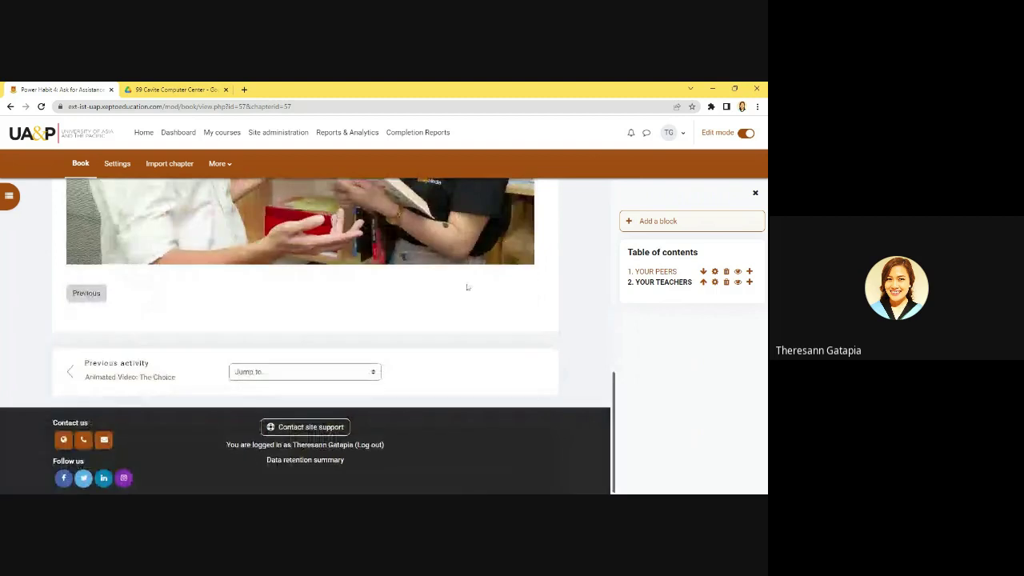
scroll(468, 287, "up", 1)
left_click(86, 340)
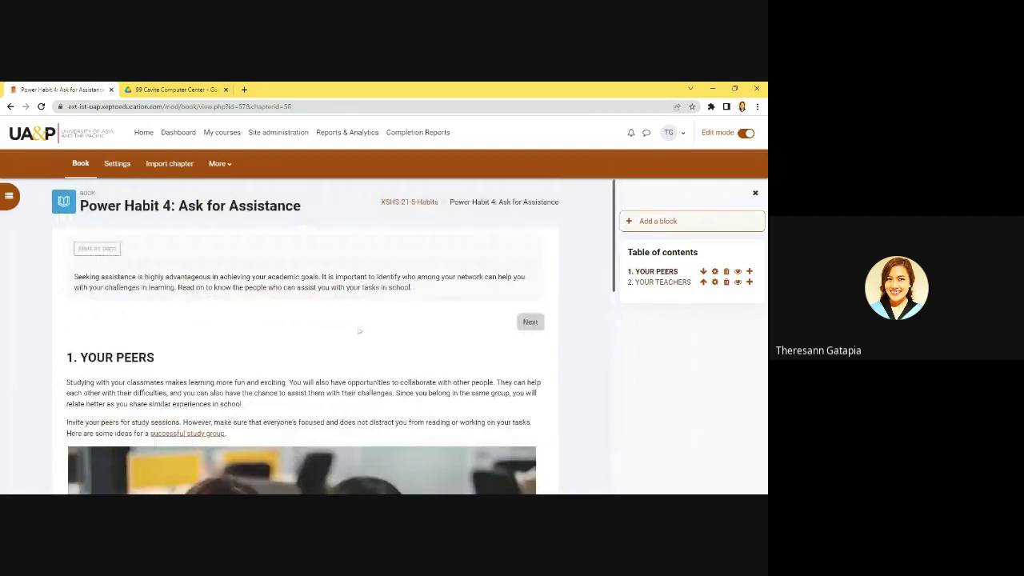
scroll(347, 333, "down", 10)
scroll(347, 333, "up", 8)
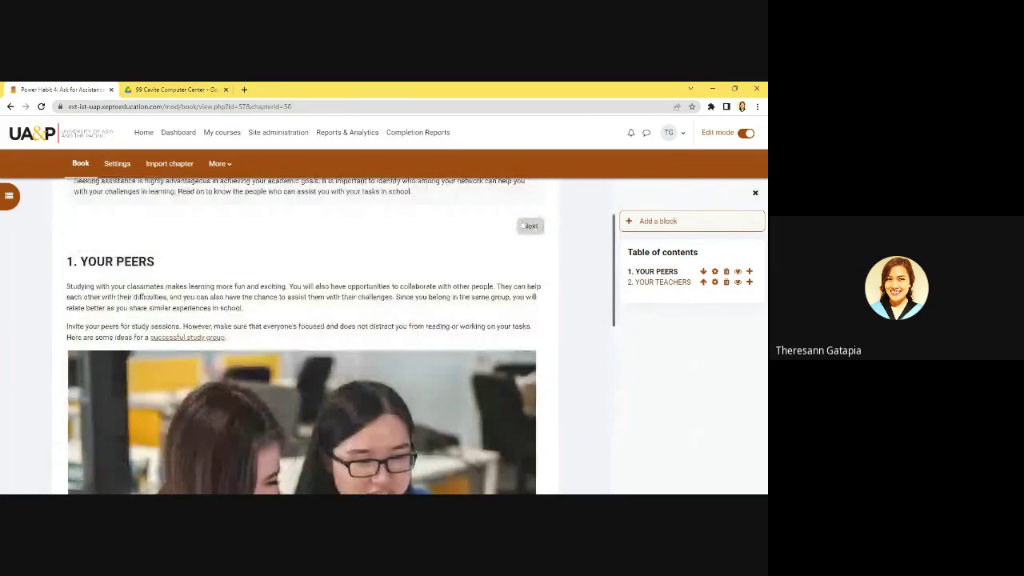
scroll(529, 228, "up", 2)
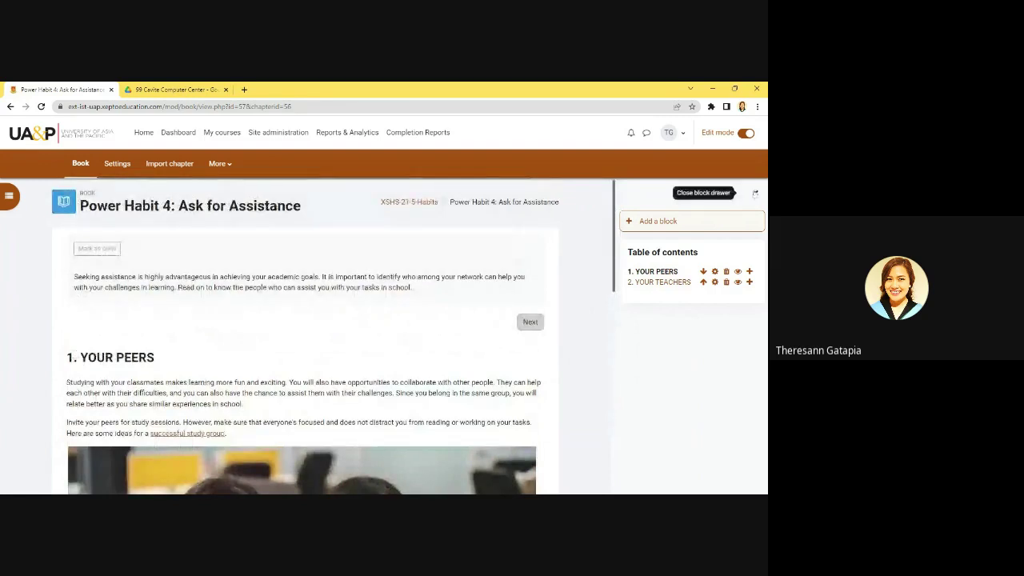
Step: Close the block drawer and read through the book from YOUR PEERS to YOUR TEACHERS at full page width
left_click(755, 193)
scroll(543, 267, "down", 3)
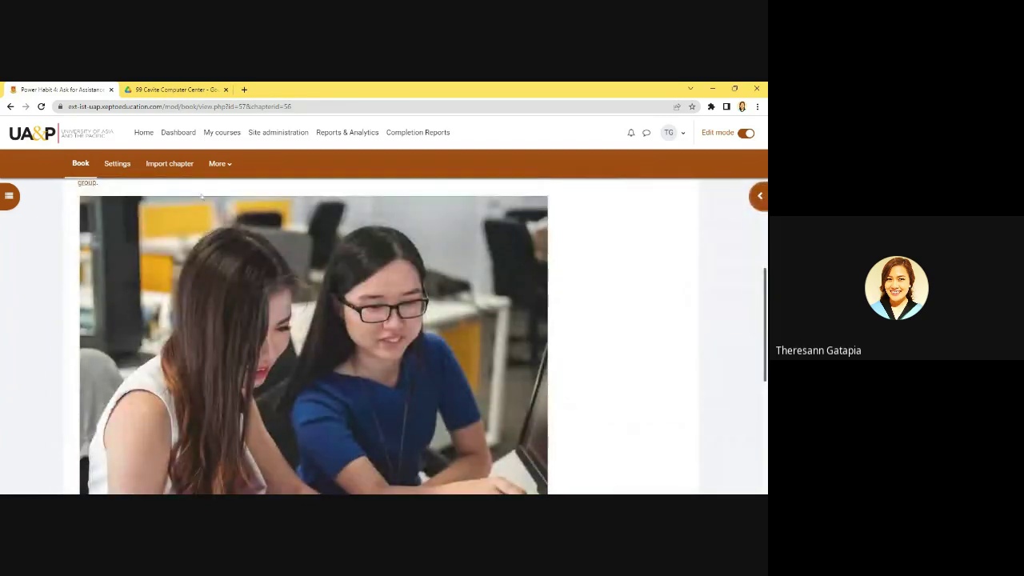
scroll(439, 240, "up", 1)
scroll(439, 240, "up", 1)
scroll(498, 320, "down", 6)
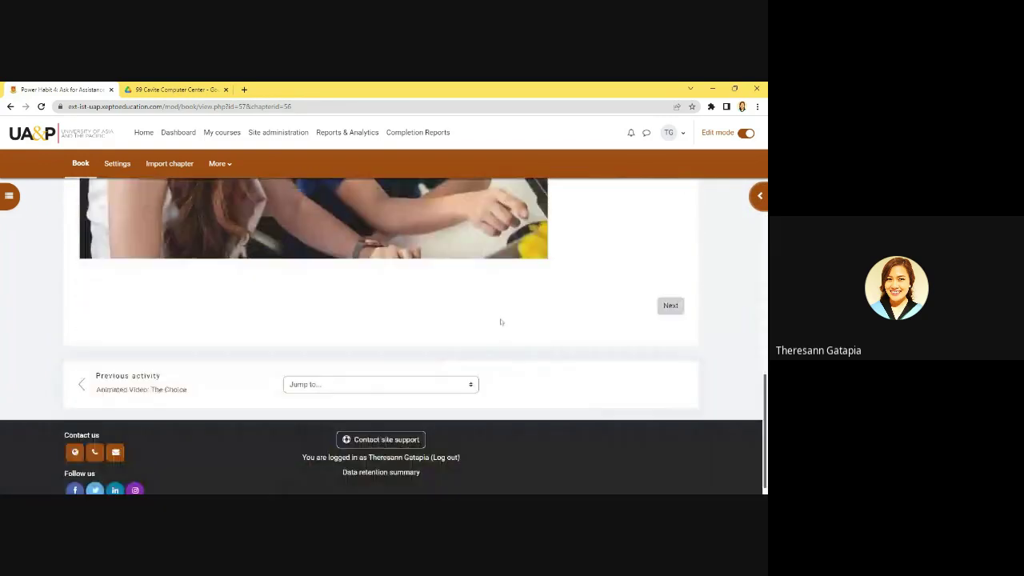
left_click(669, 306)
scroll(201, 287, "down", 3)
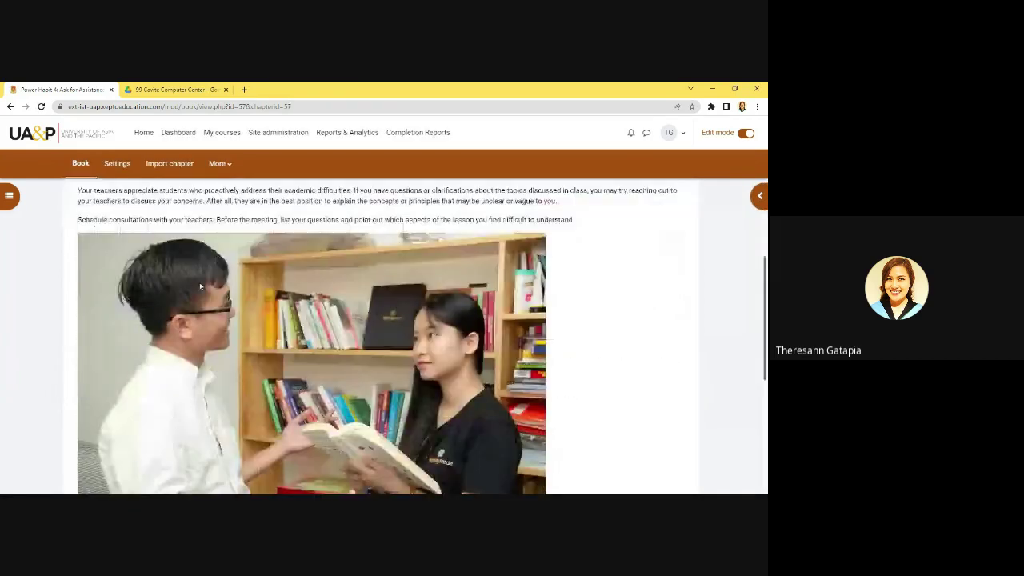
scroll(212, 286, "down", 4)
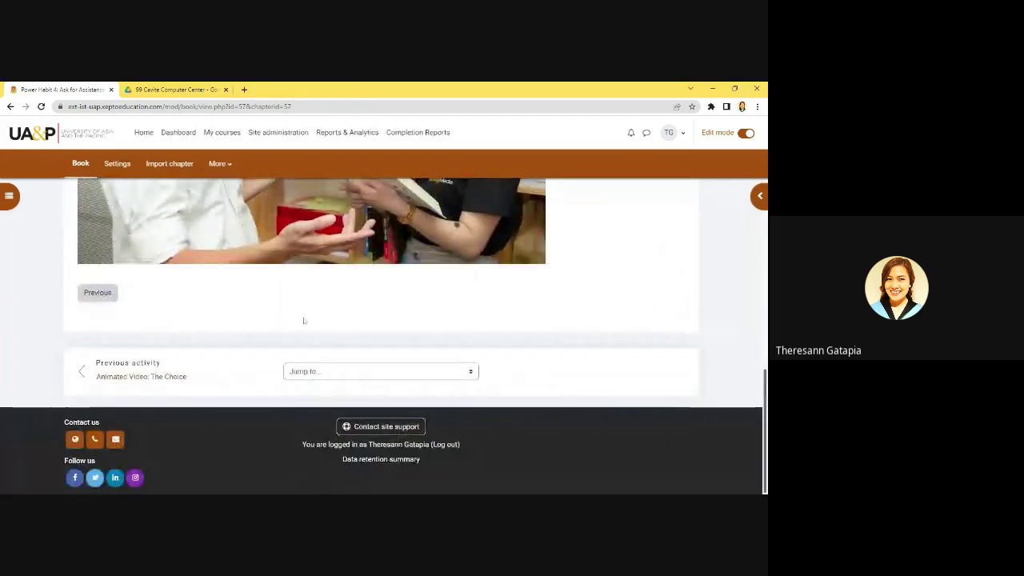
scroll(303, 321, "up", 8)
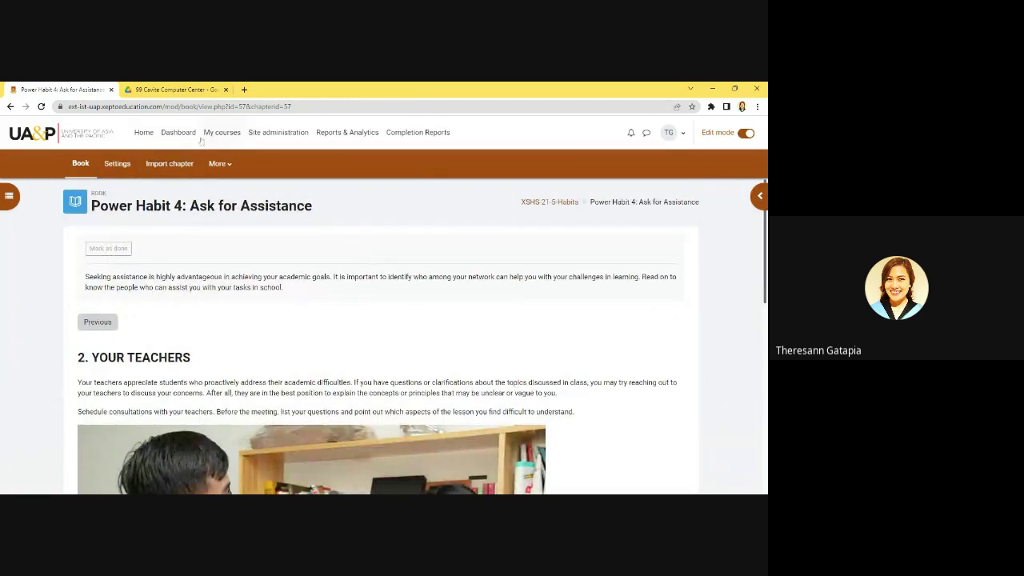
Step: Return to the XSHS-21-5-Habits course page and review the resources listed in the Introduction to Study Habits section
left_click(549, 201)
scroll(358, 273, "down", 3)
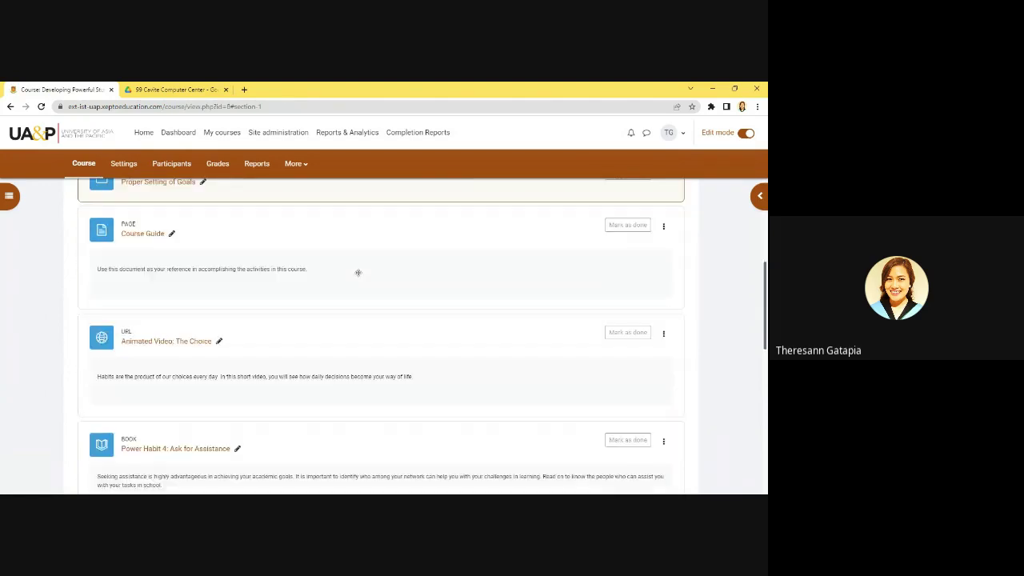
scroll(358, 272, "down", 1)
scroll(357, 273, "up", 2)
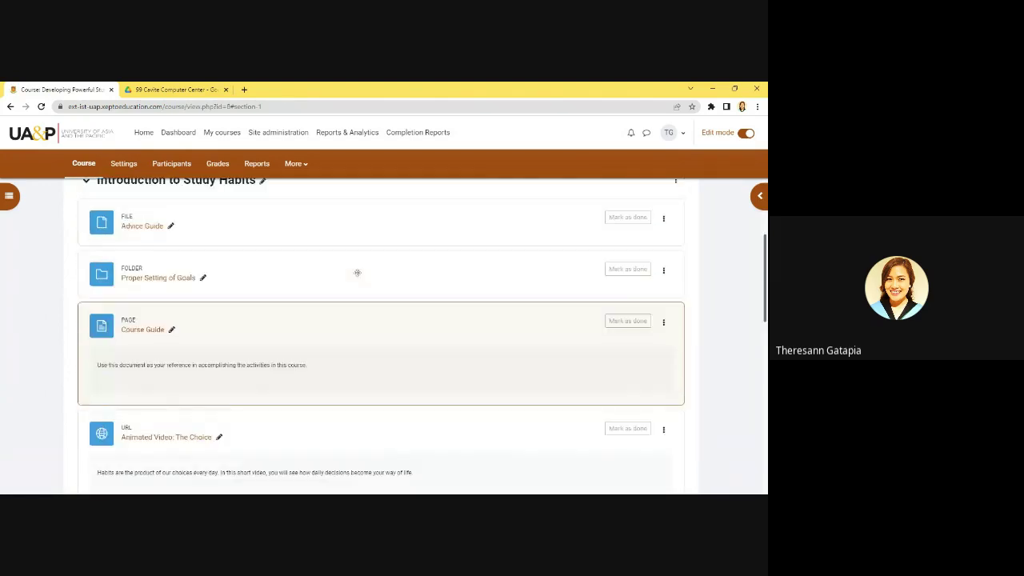
scroll(358, 273, "up", 1)
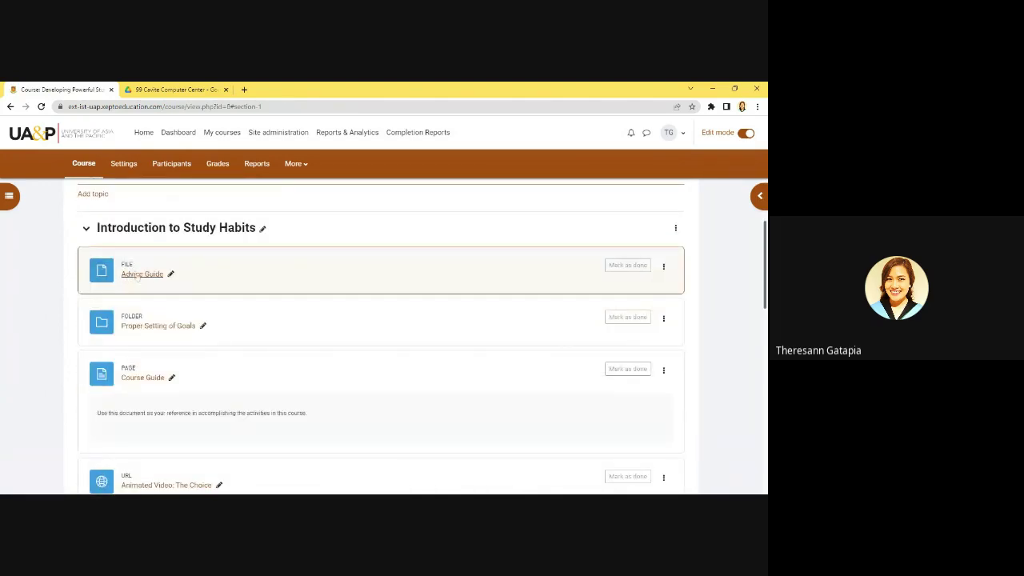
scroll(144, 328, "down", 2)
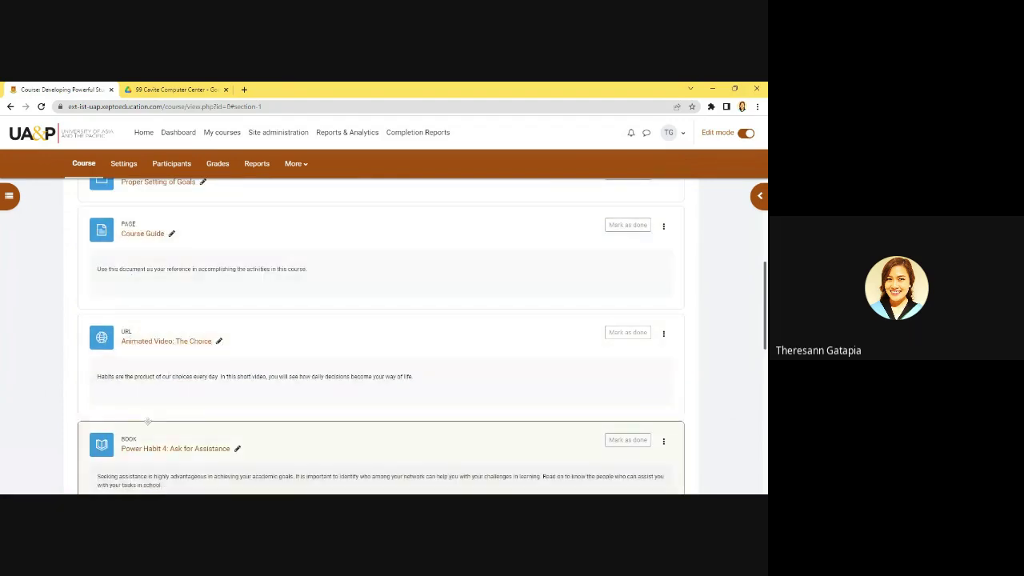
scroll(148, 421, "down", 2)
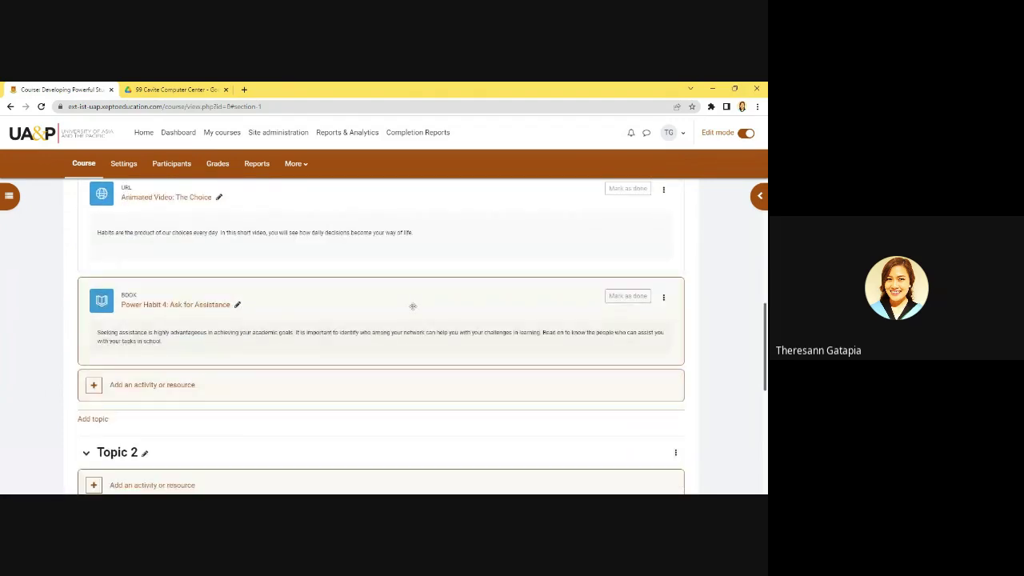
scroll(182, 253, "up", 2)
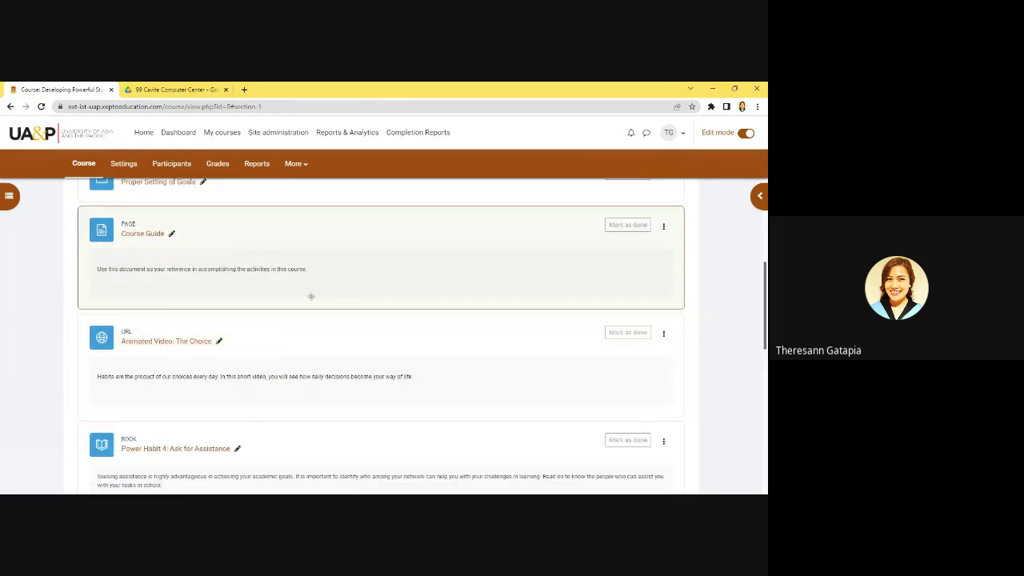
scroll(176, 270, "up", 2)
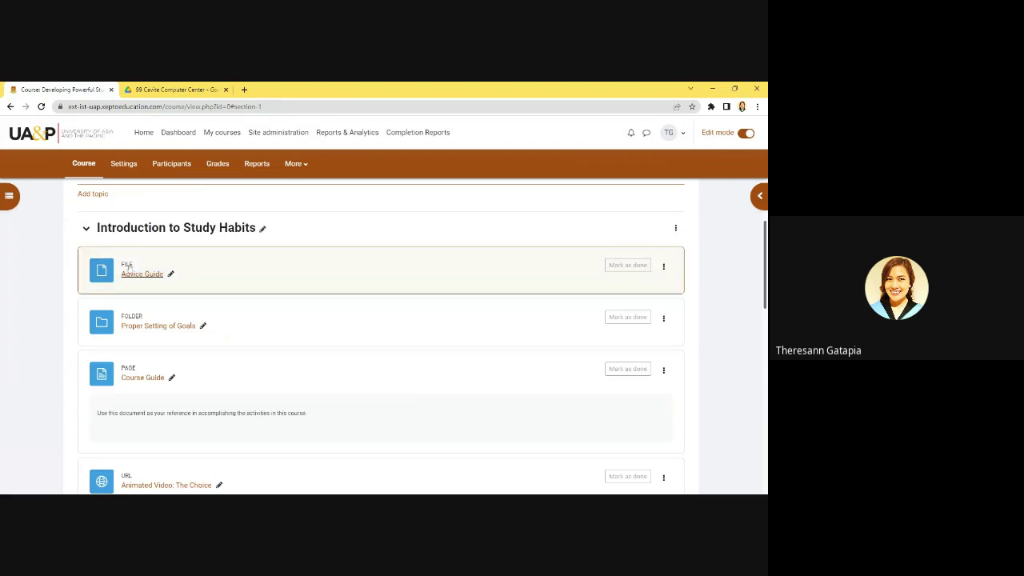
scroll(128, 266, "down", 4)
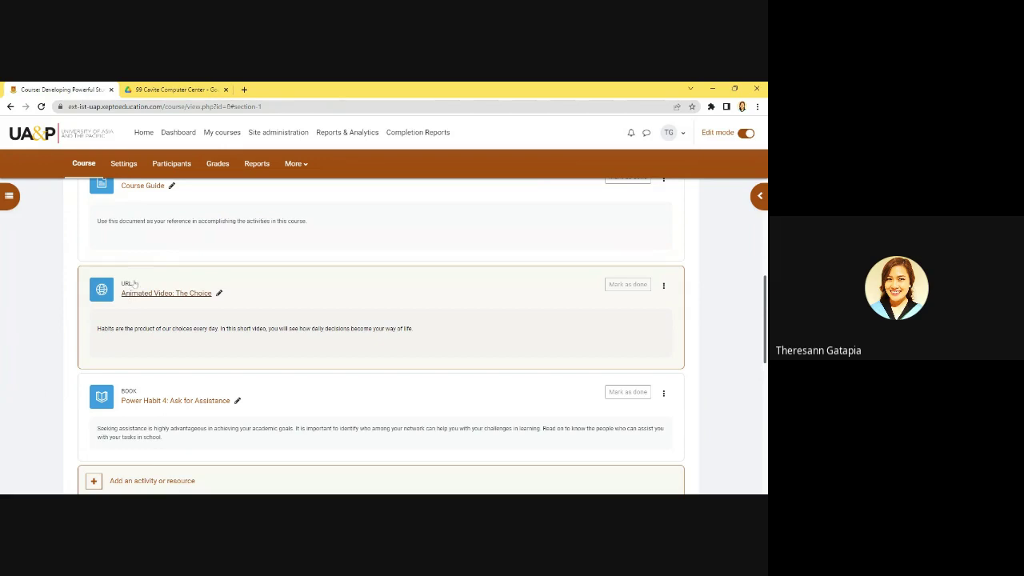
scroll(132, 291, "up", 2)
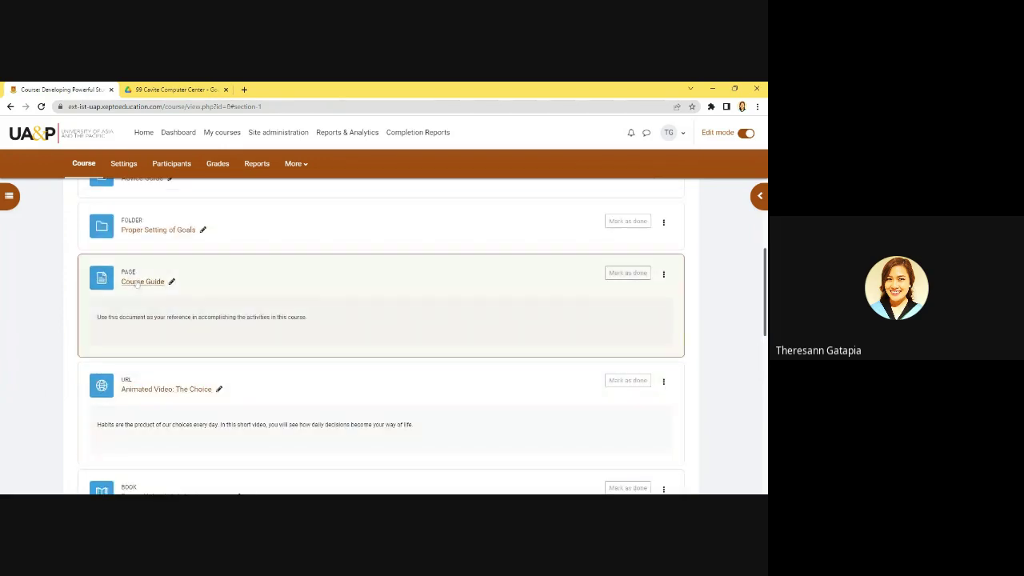
scroll(132, 276, "down", 3)
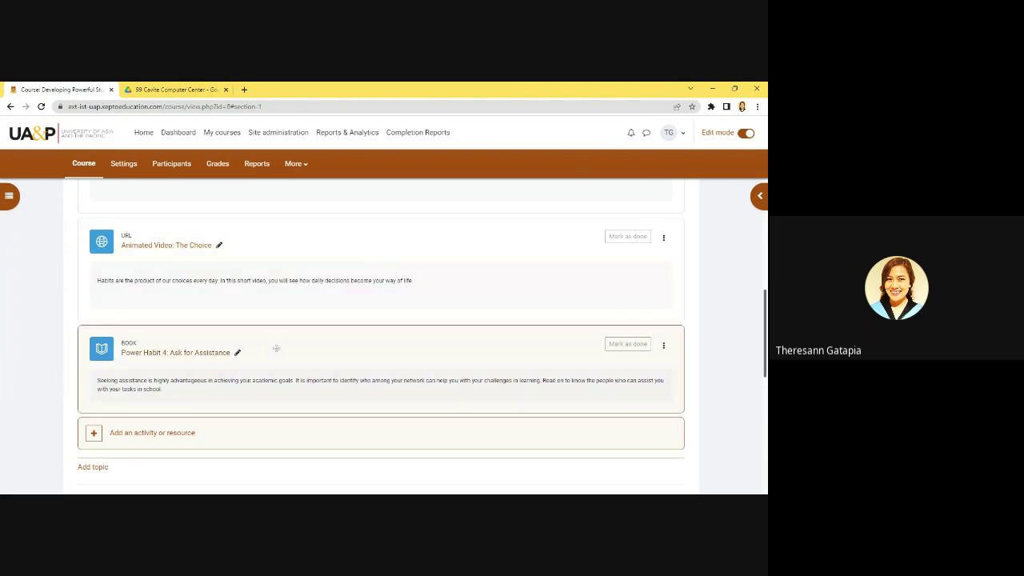
scroll(276, 348, "up", 5)
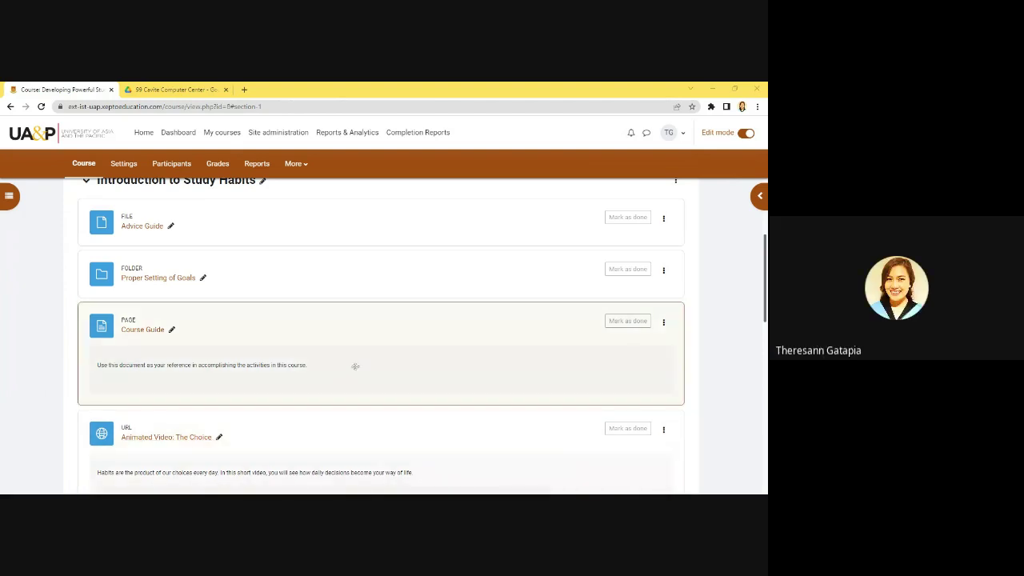
Step: Open the resource chooser for the General section and read the description of the IMS content package resource
scroll(319, 355, "up", 1)
scroll(480, 252, "up", 1)
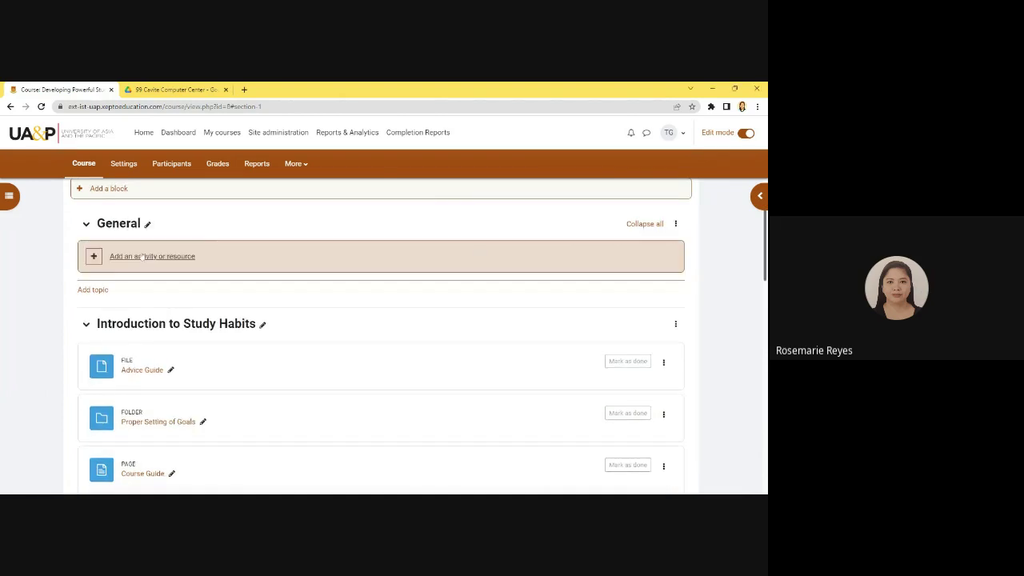
left_click(478, 252)
left_click(244, 196)
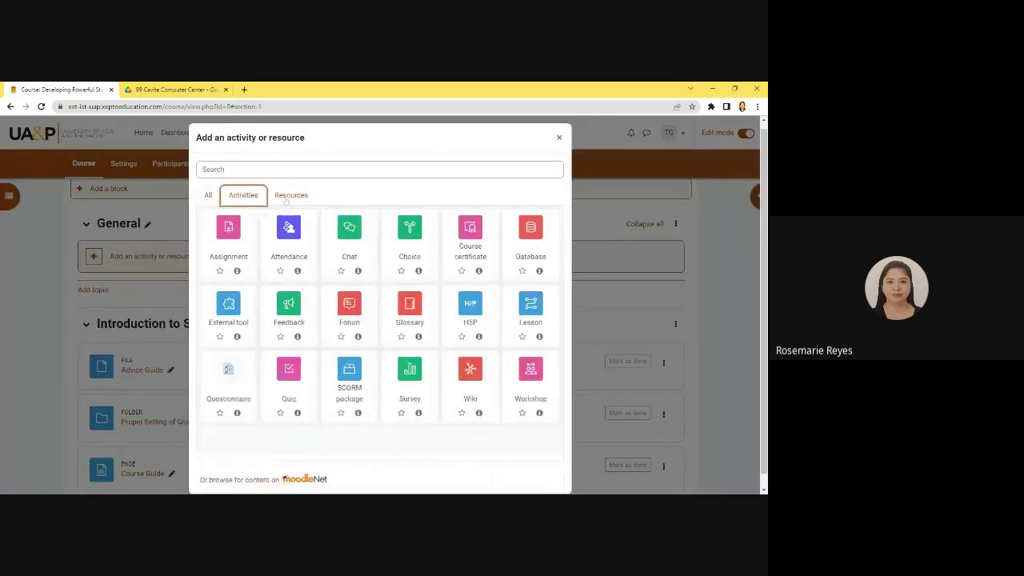
left_click(287, 199)
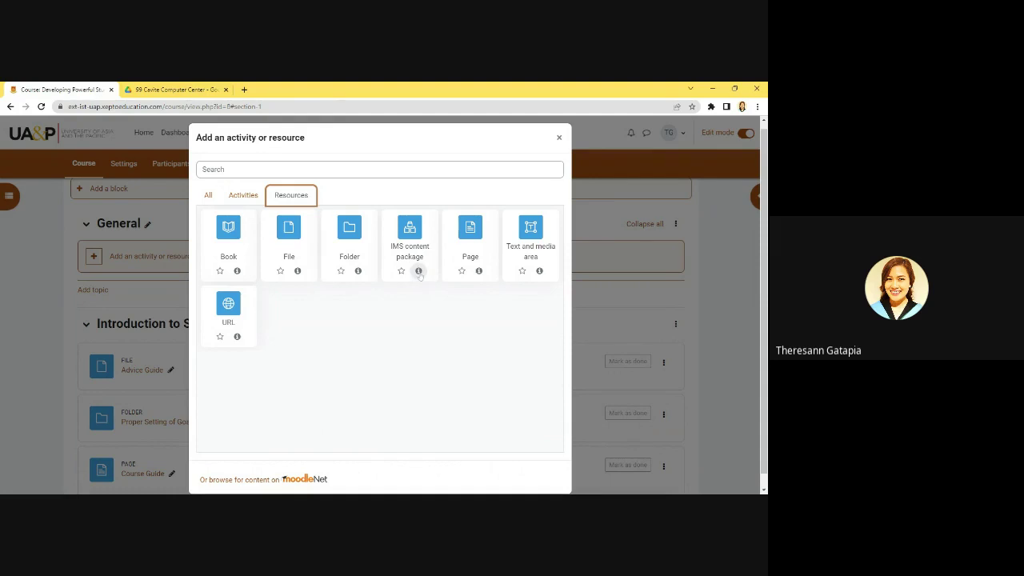
left_click(419, 271)
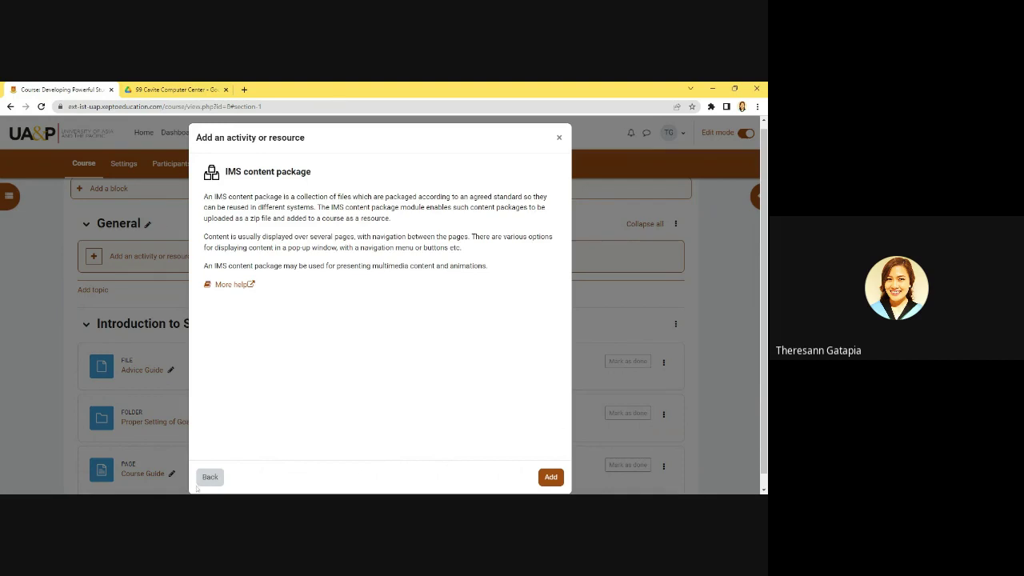
left_click(209, 477)
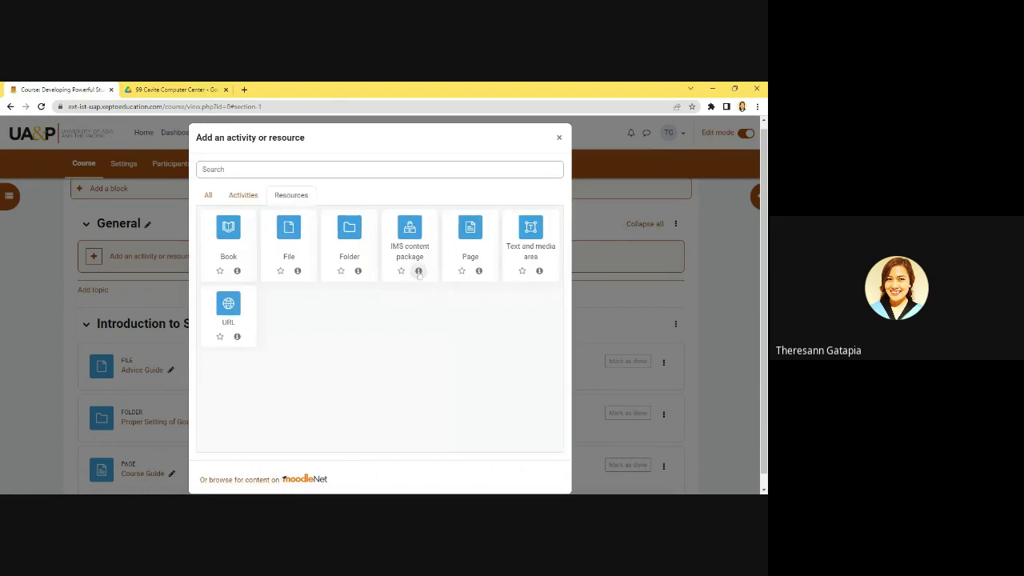
left_click(417, 272)
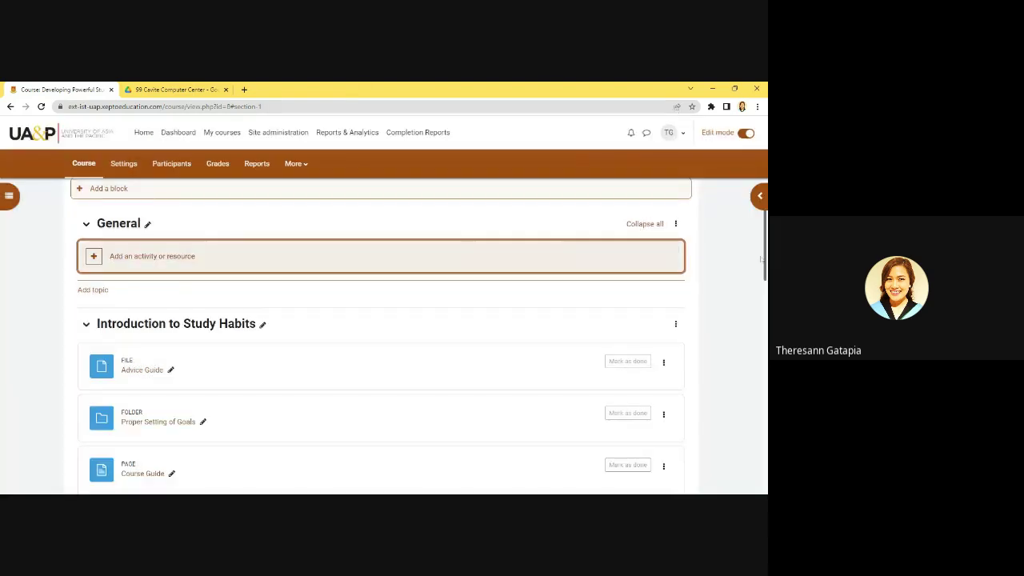
Step: Start a new IMS content package in the General section, examine its package file settings, and try to save it without a name
left_click(169, 256)
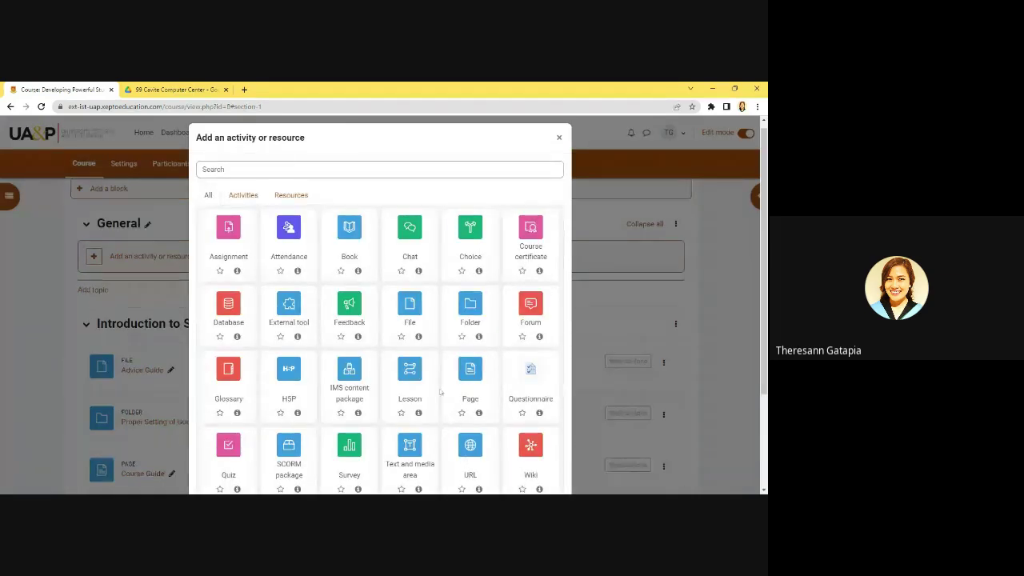
left_click(463, 362)
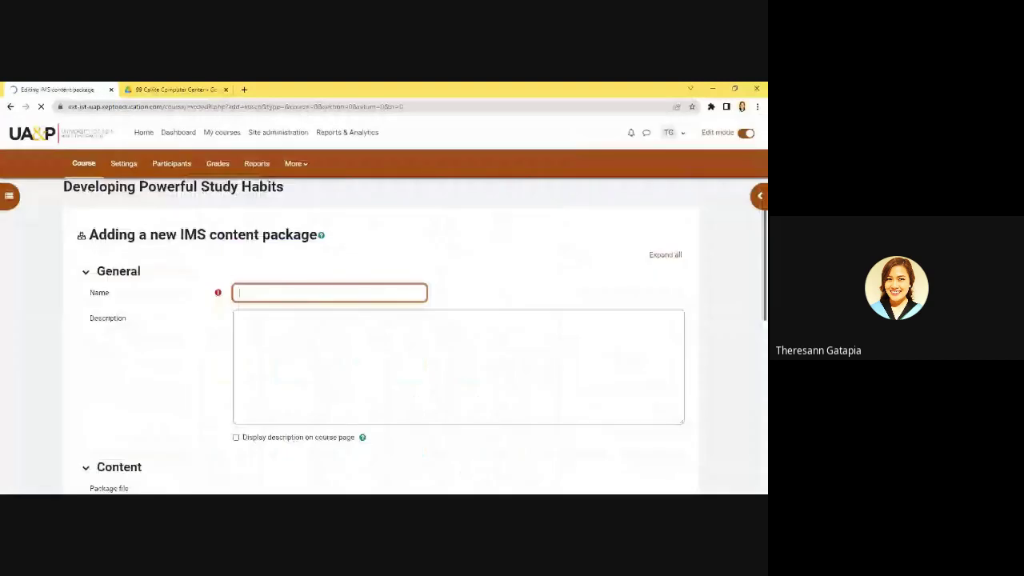
scroll(103, 278, "down", 3)
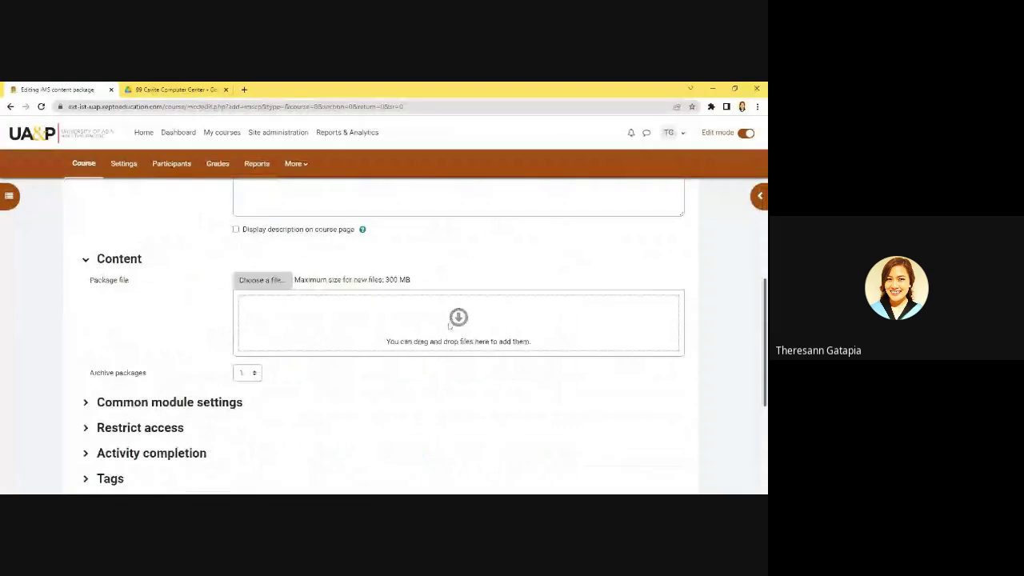
scroll(285, 252, "down", 1)
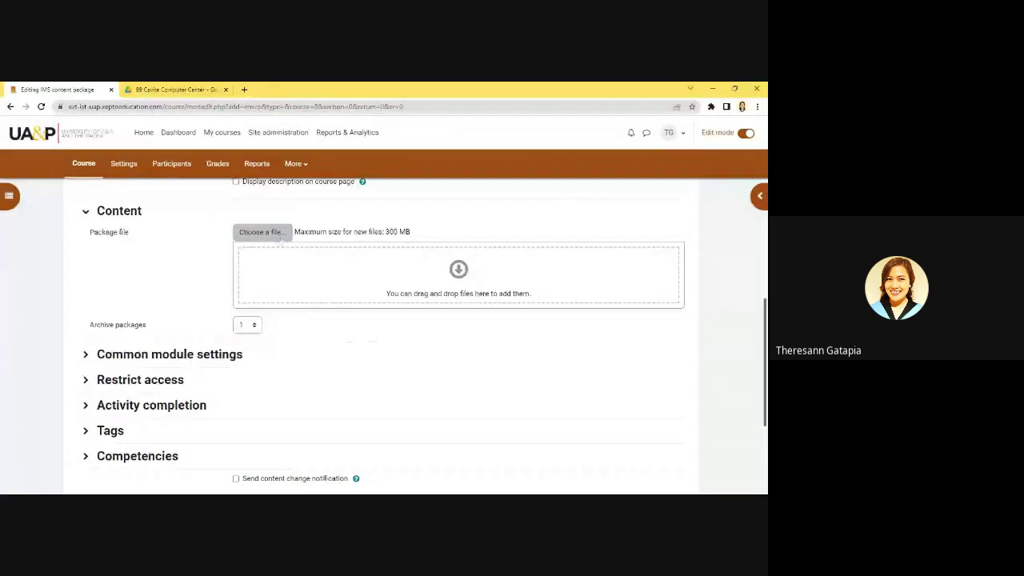
scroll(299, 283, "up", 1)
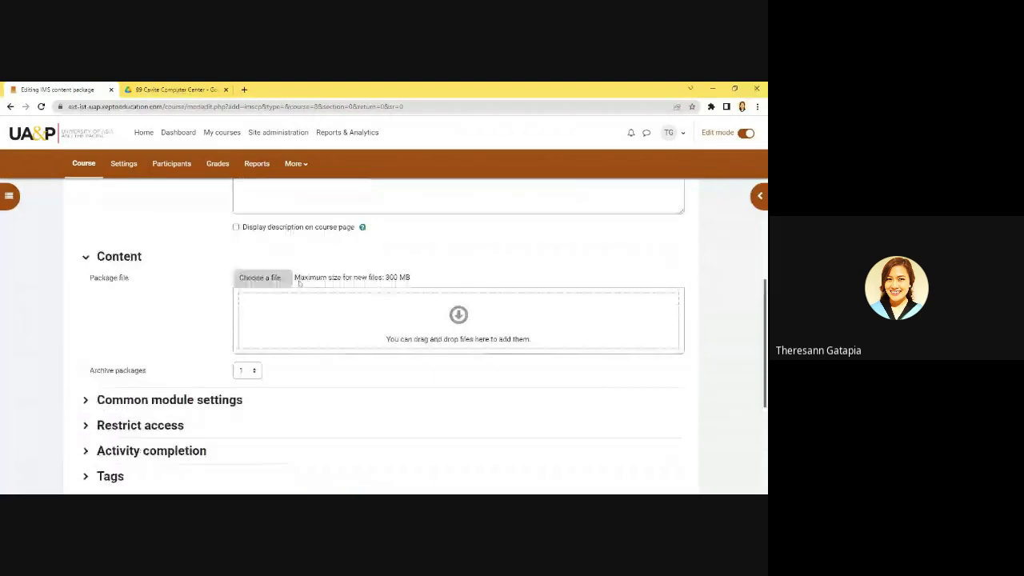
scroll(393, 321, "down", 2)
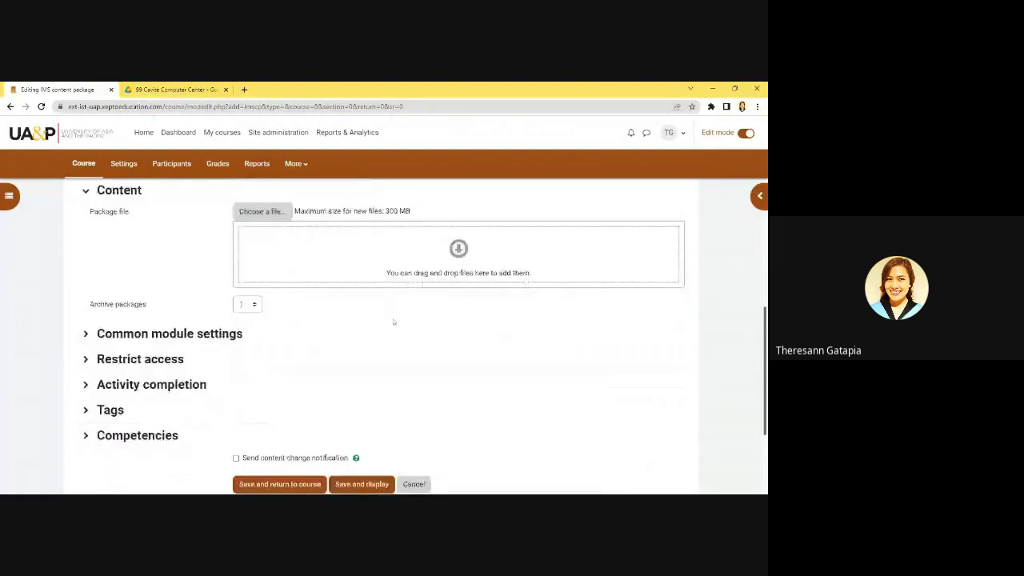
scroll(394, 322, "down", 1)
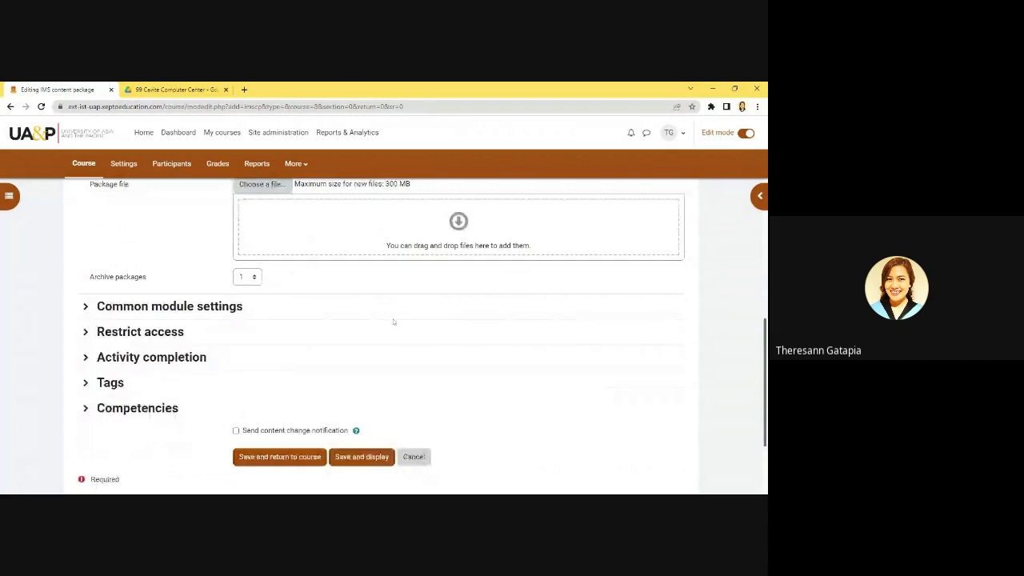
left_click(392, 457)
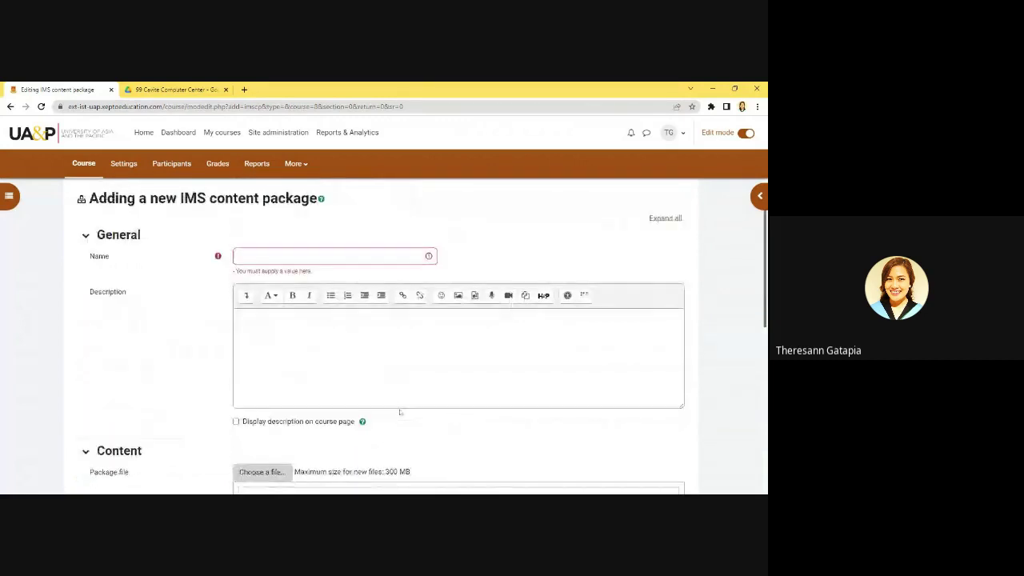
Step: Look over the General, Content and remaining setting groups of the new IMS content package, and cancel its creation
scroll(107, 381, "down", 5)
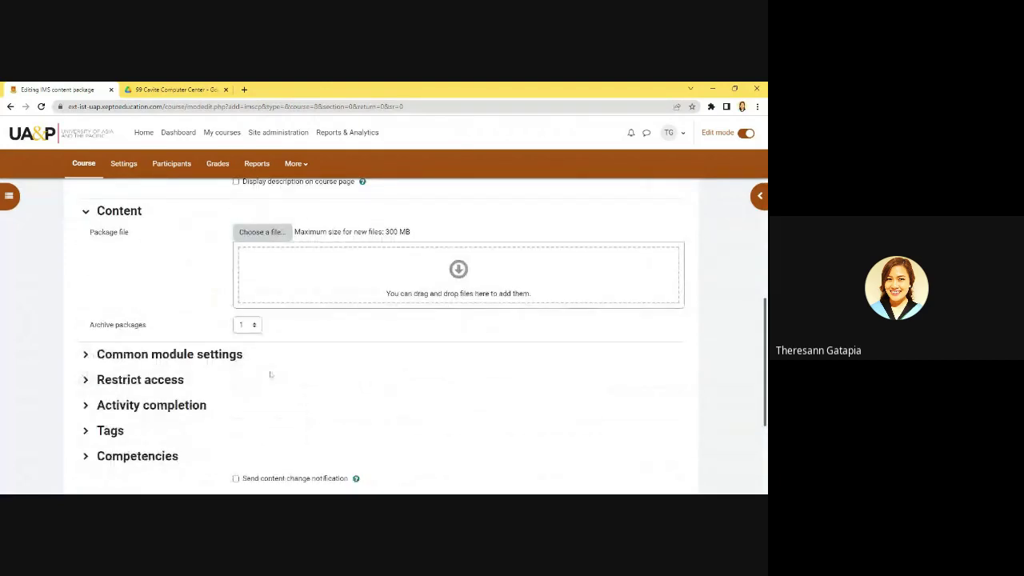
scroll(270, 375, "down", 3)
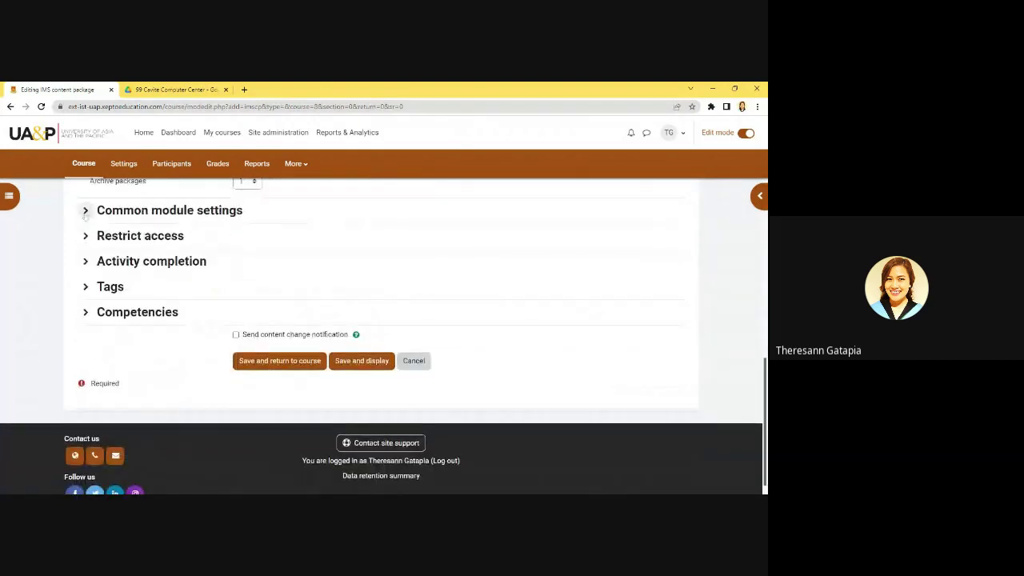
scroll(96, 222, "up", 2)
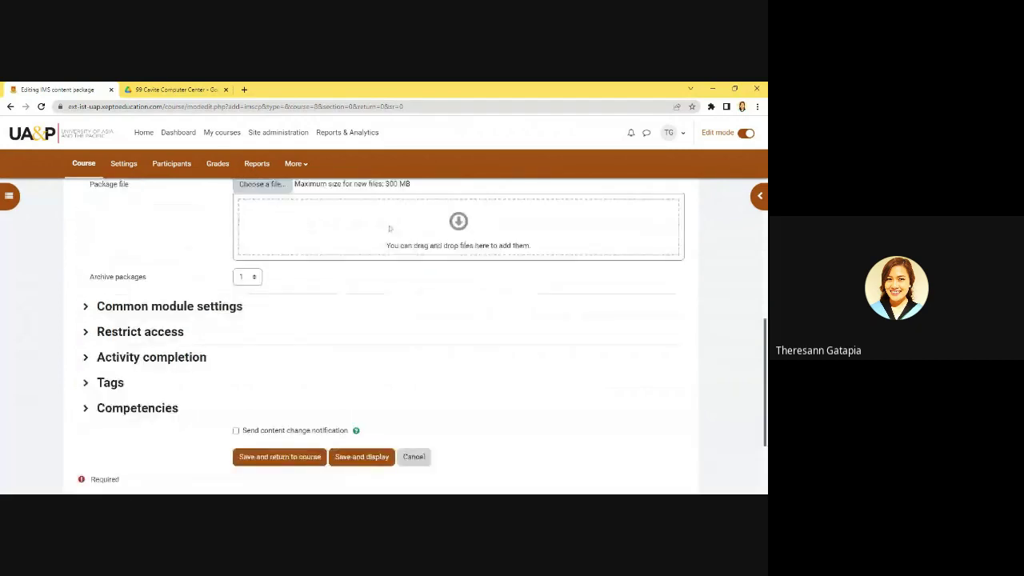
scroll(388, 228, "up", 4)
scroll(389, 229, "up", 3)
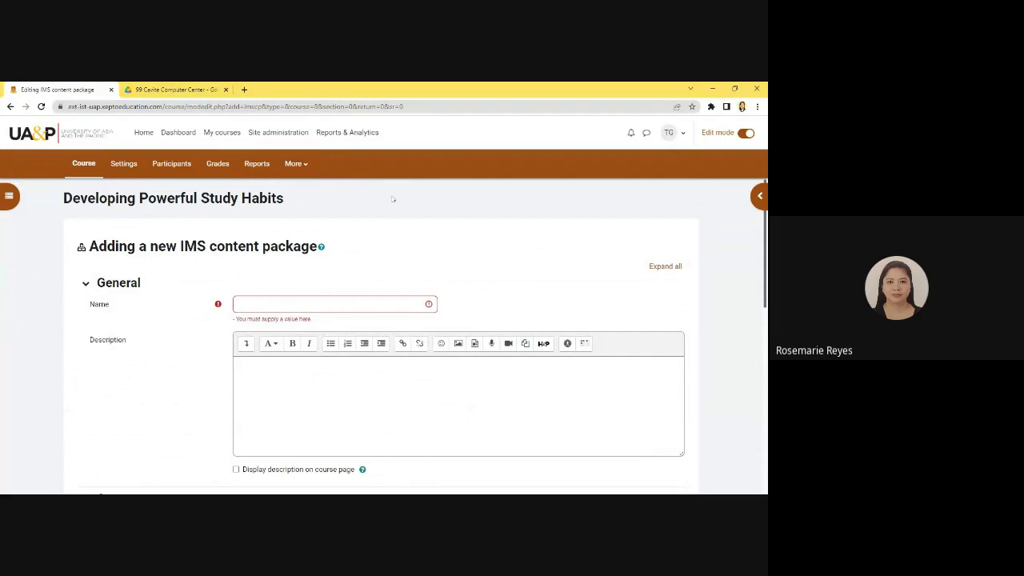
scroll(393, 204, "down", 6)
scroll(395, 212, "down", 3)
left_click(413, 343)
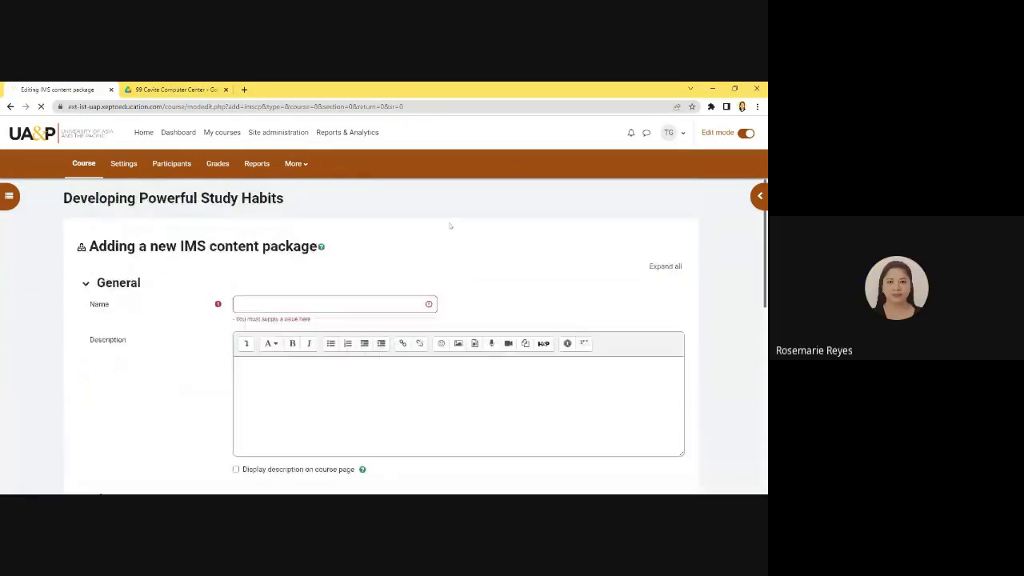
Step: Move the book Power Habit 4: Ask for Assistance above the Animated Video: The Choice URL in Introduction to Study Habits
scroll(345, 268, "down", 3)
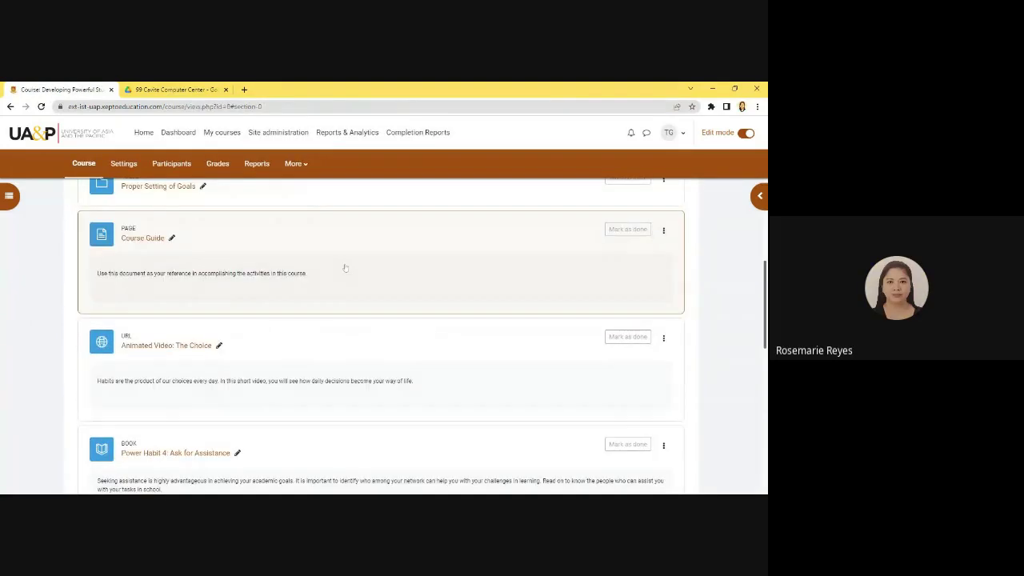
scroll(344, 268, "down", 1)
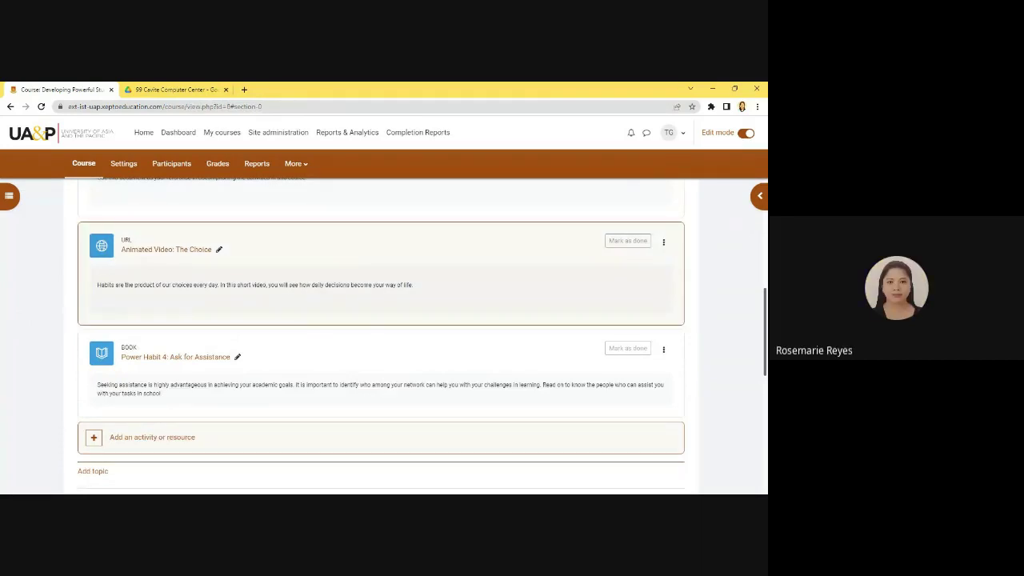
scroll(344, 262, "up", 2)
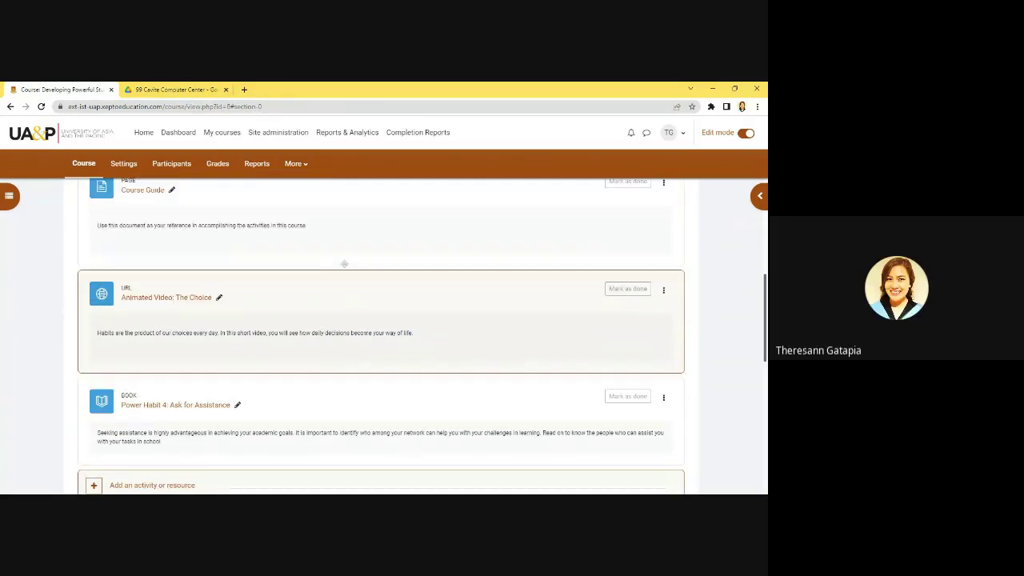
scroll(344, 263, "down", 2)
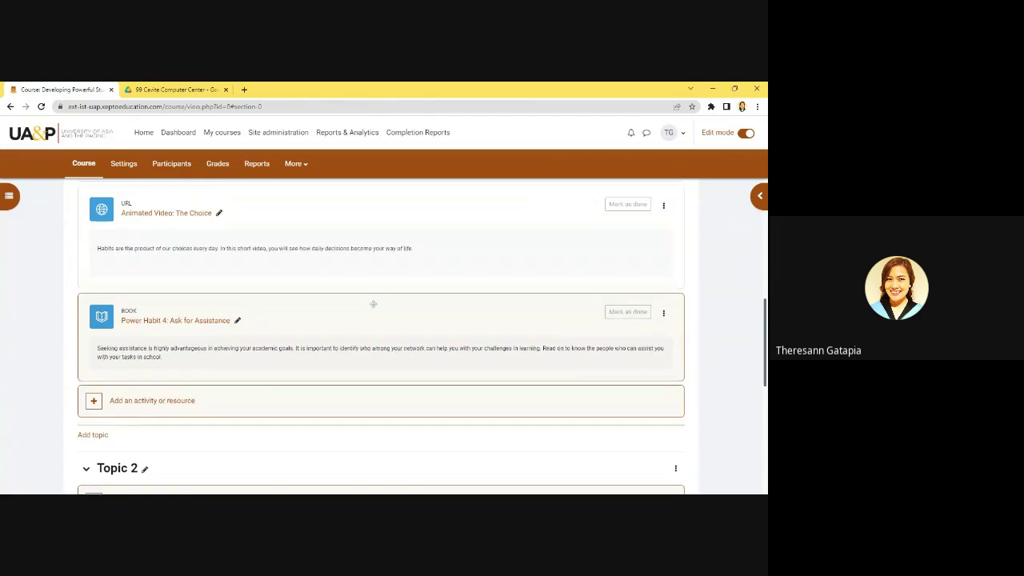
scroll(383, 305, "up", 1)
scroll(380, 304, "down", 1)
scroll(380, 304, "up", 1)
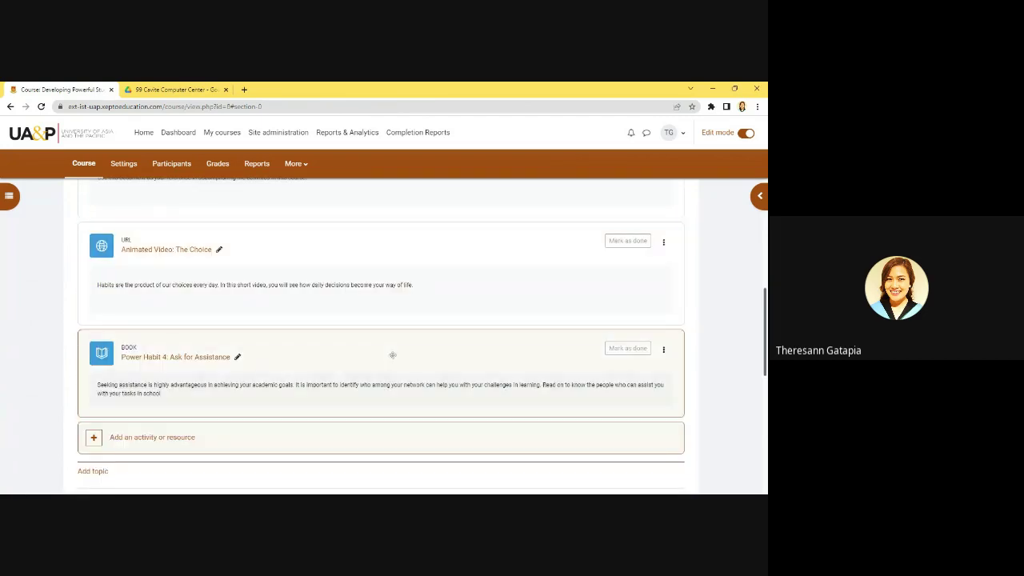
left_click_drag(393, 355, 386, 302)
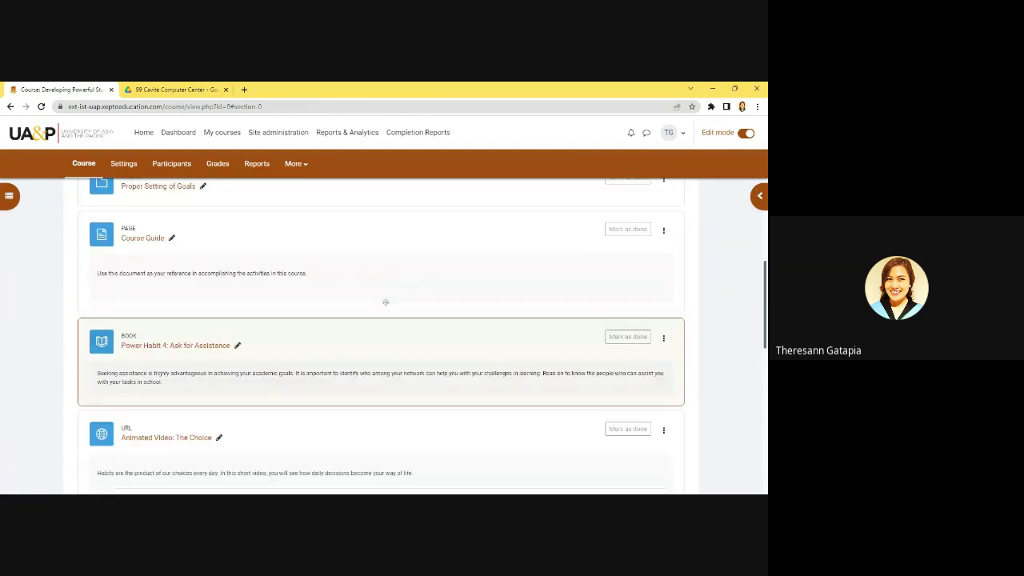
Step: Move the Proper Setting of Goals folder from Introduction to Study Habits into Topic 2
scroll(385, 302, "down", 1)
scroll(385, 303, "up", 3)
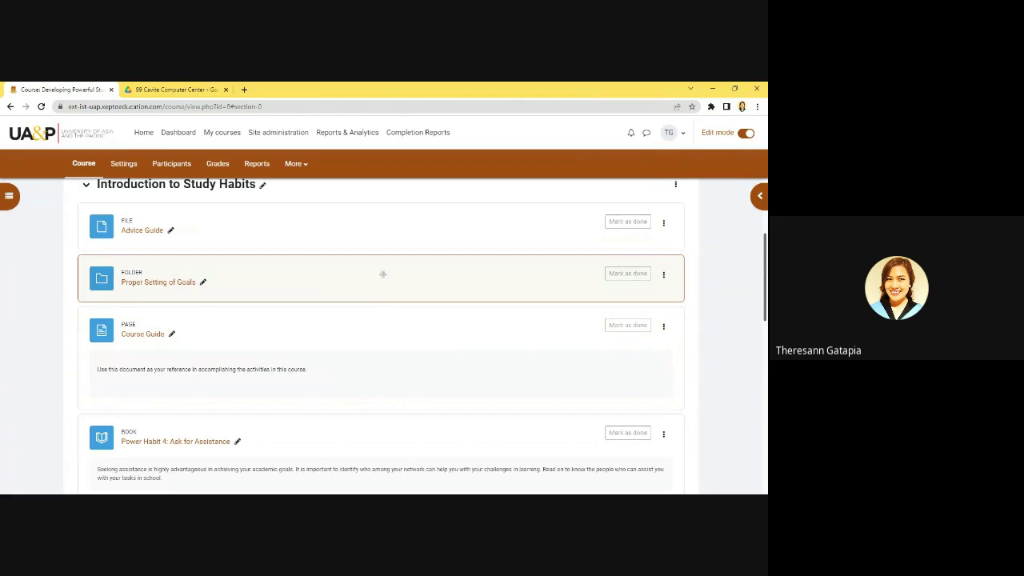
left_click_drag(375, 274, 354, 448)
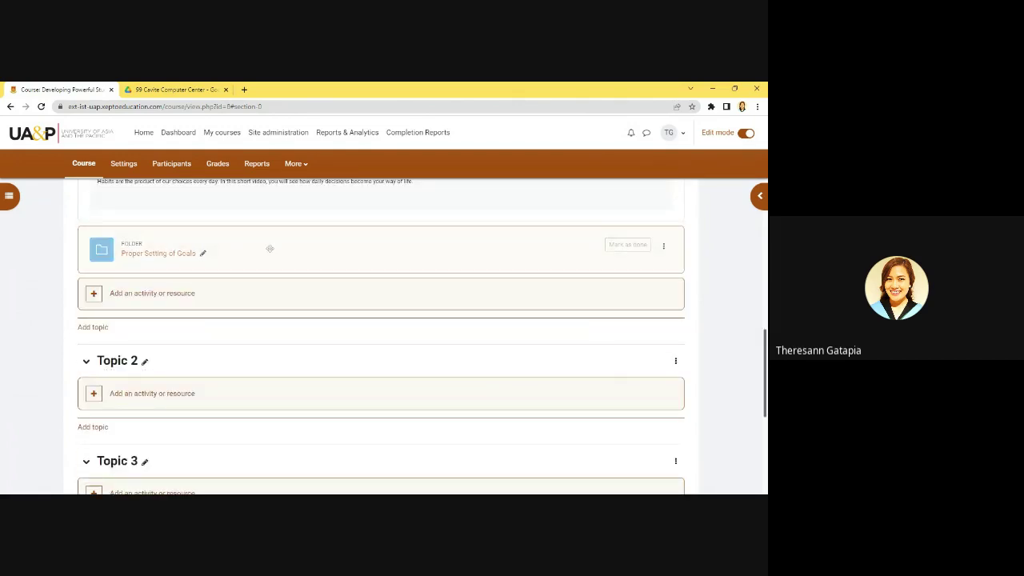
left_click_drag(269, 249, 329, 351)
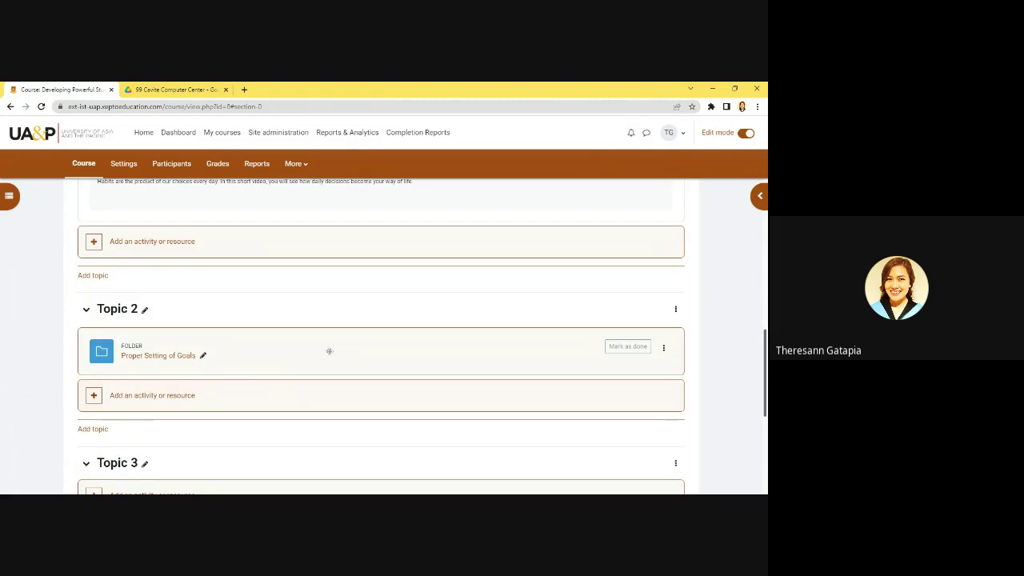
Step: Switch to the Student role to preview the Developing Powerful Study Habits course
scroll(357, 335, "up", 1)
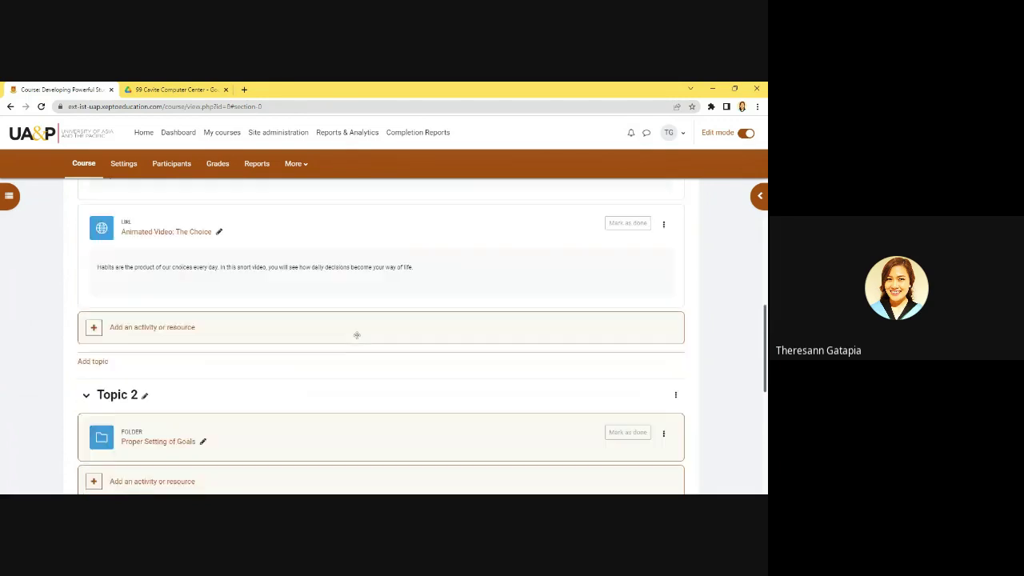
scroll(356, 335, "up", 2)
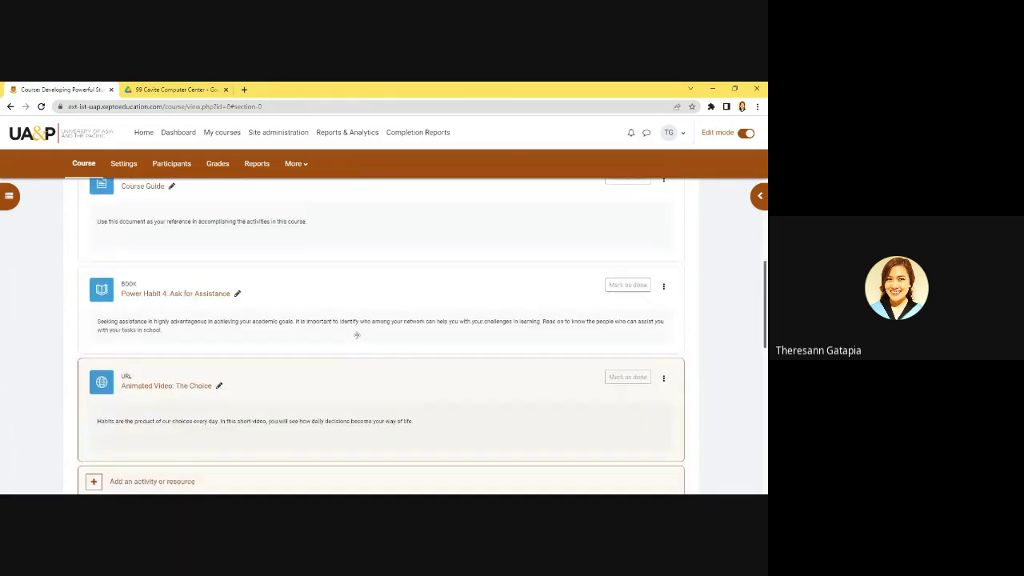
scroll(356, 336, "up", 1)
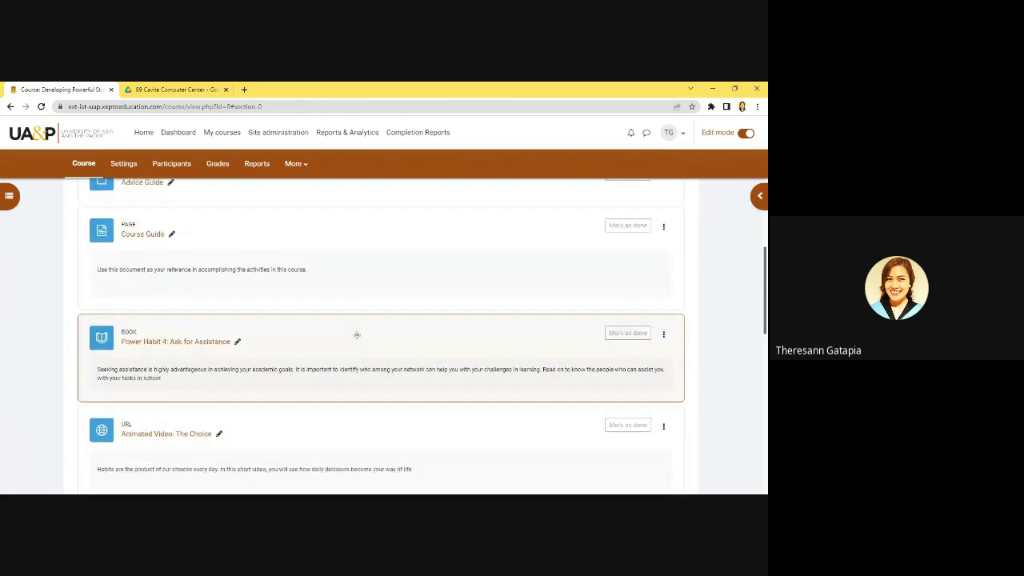
scroll(357, 335, "up", 1)
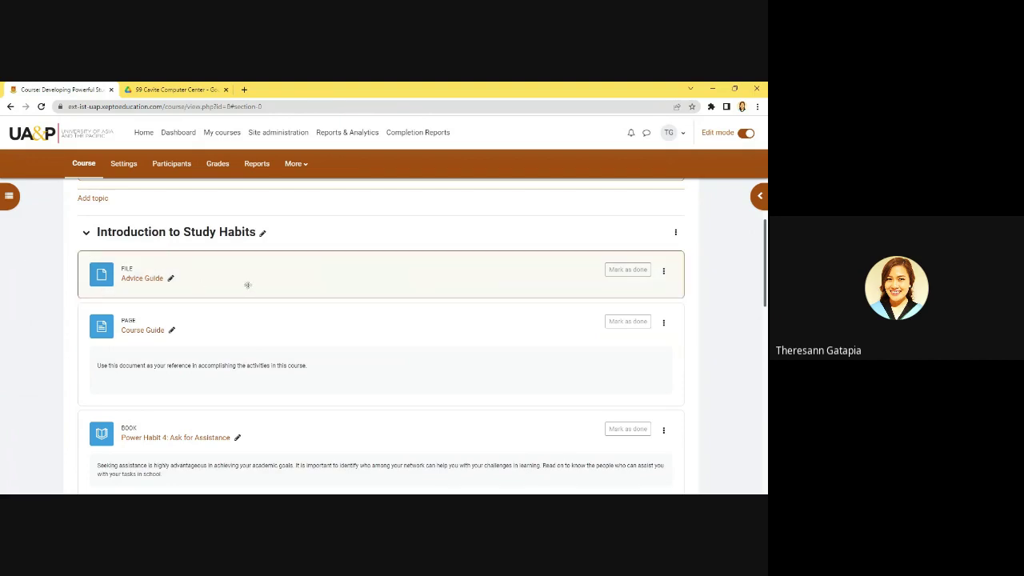
scroll(329, 283, "down", 2)
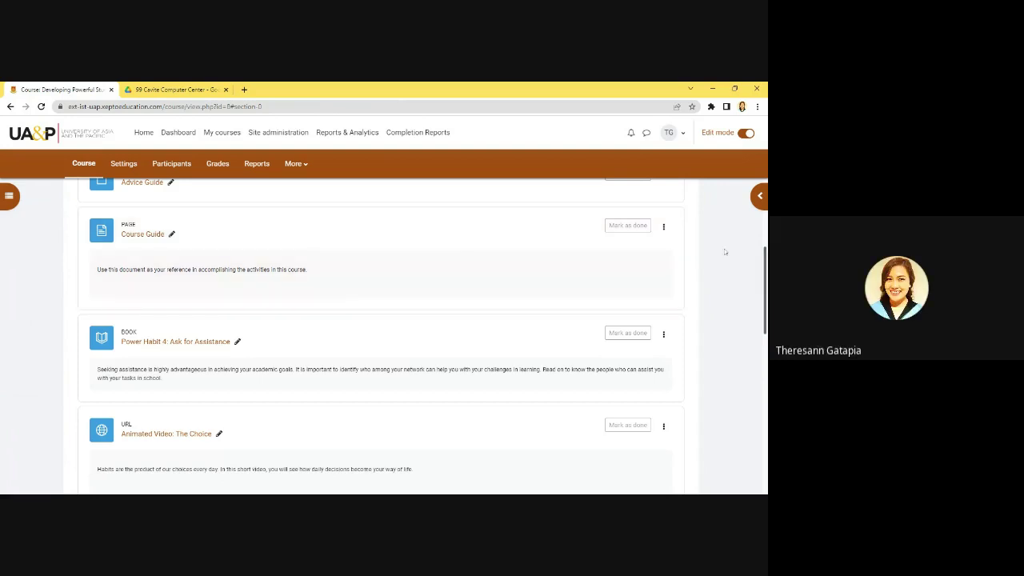
scroll(713, 255, "up", 5)
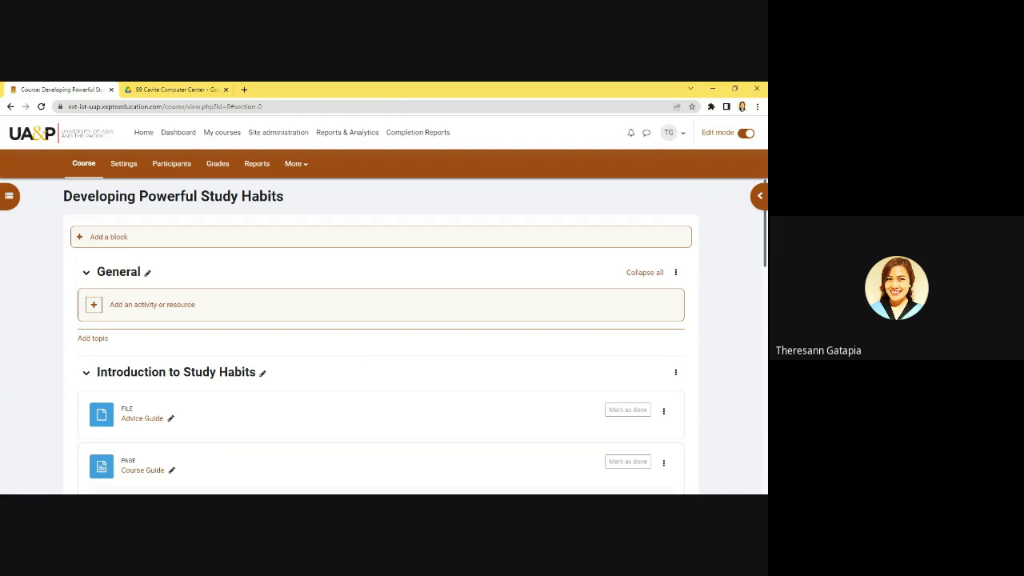
left_click(678, 134)
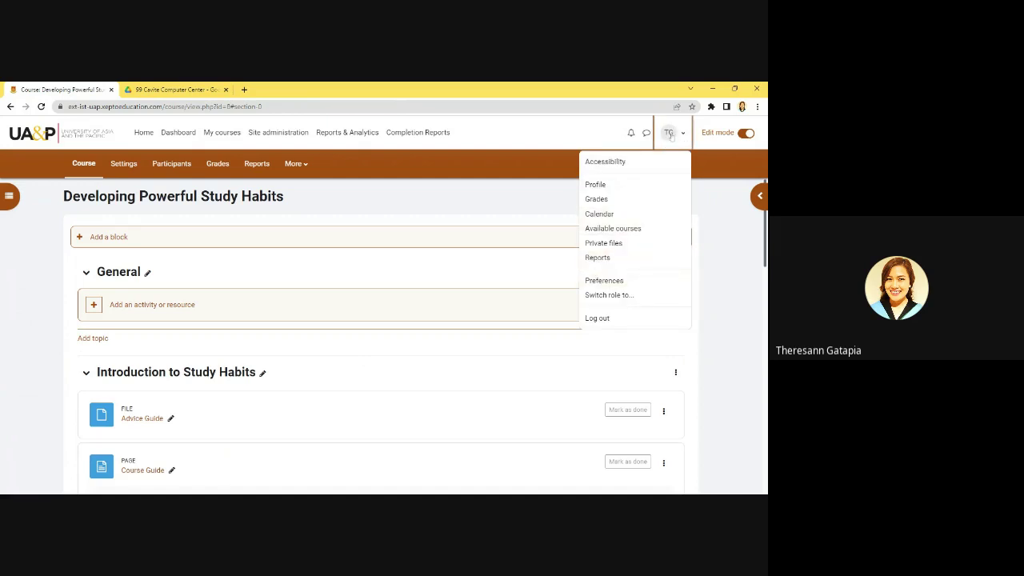
left_click(629, 296)
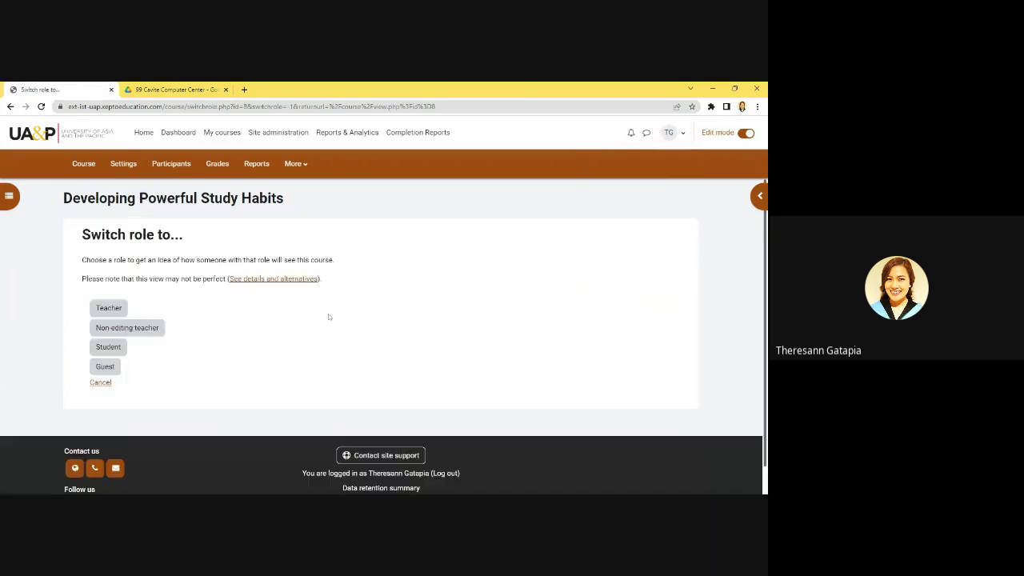
left_click(112, 347)
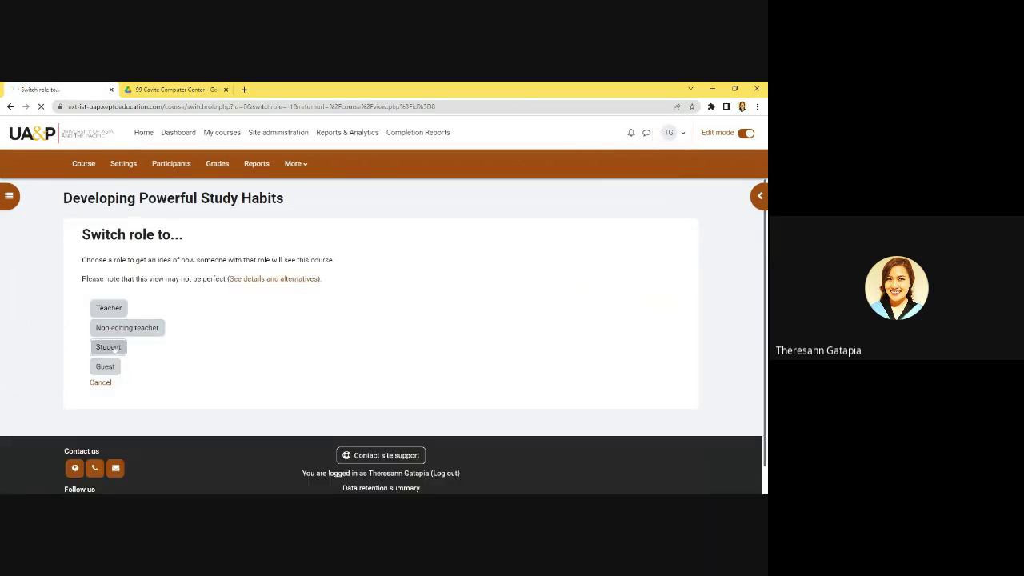
Step: Examine how the course sections and resources appear to students, from General through Topic 4
scroll(429, 302, "down", 1)
scroll(429, 302, "down", 1)
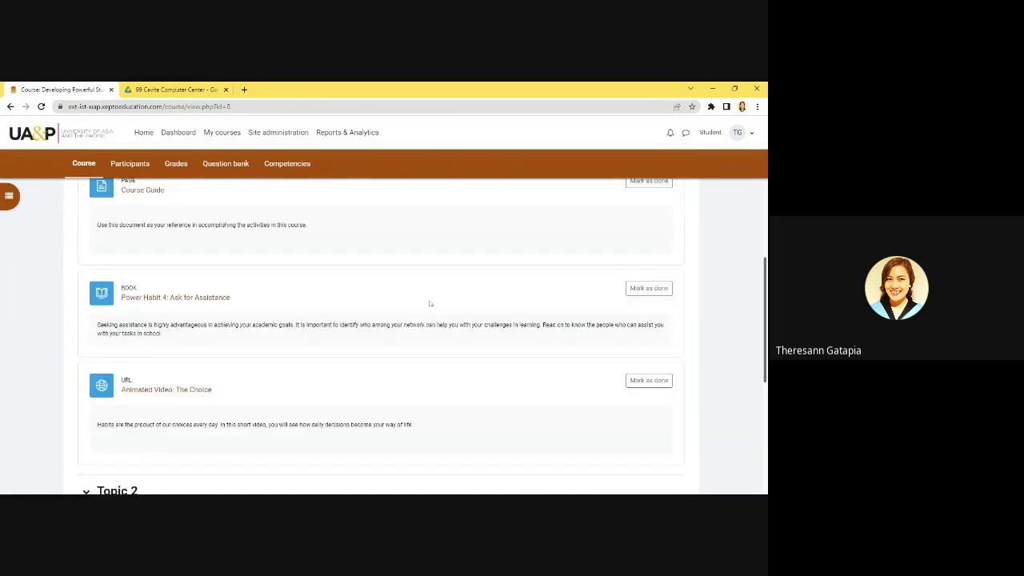
scroll(427, 302, "up", 3)
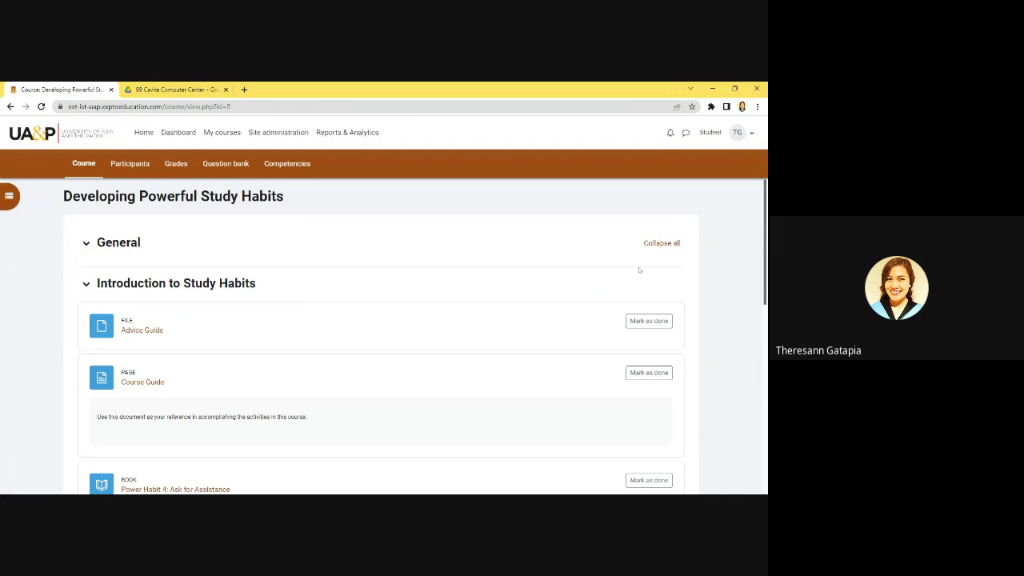
scroll(473, 299, "down", 1)
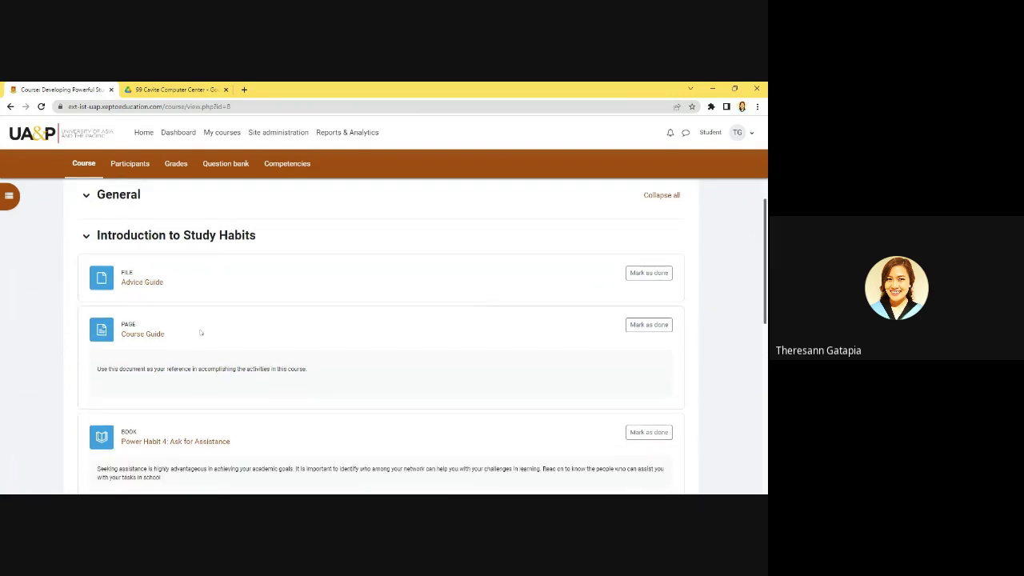
scroll(204, 336, "down", 5)
scroll(205, 342, "down", 3)
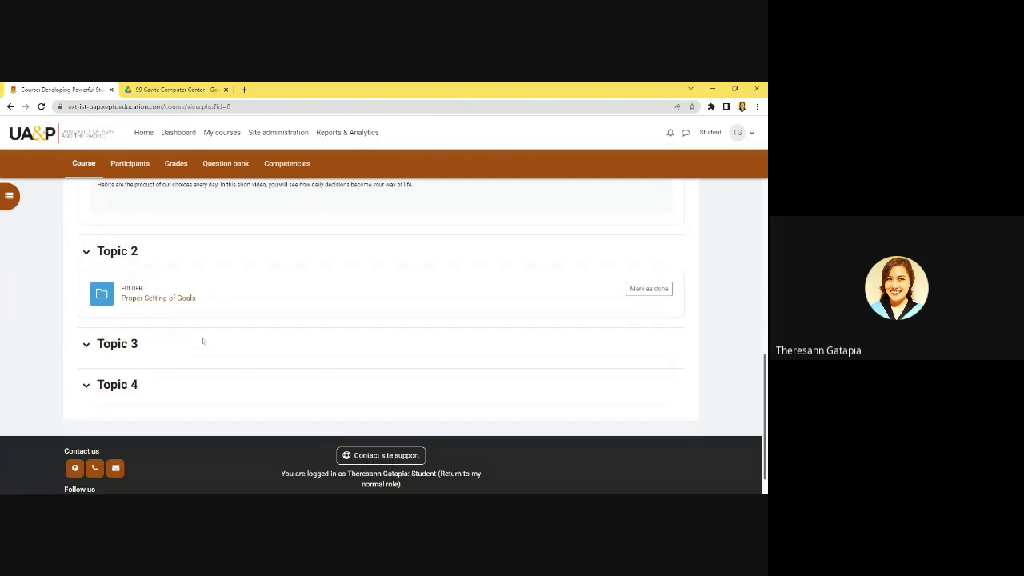
scroll(203, 341, "up", 15)
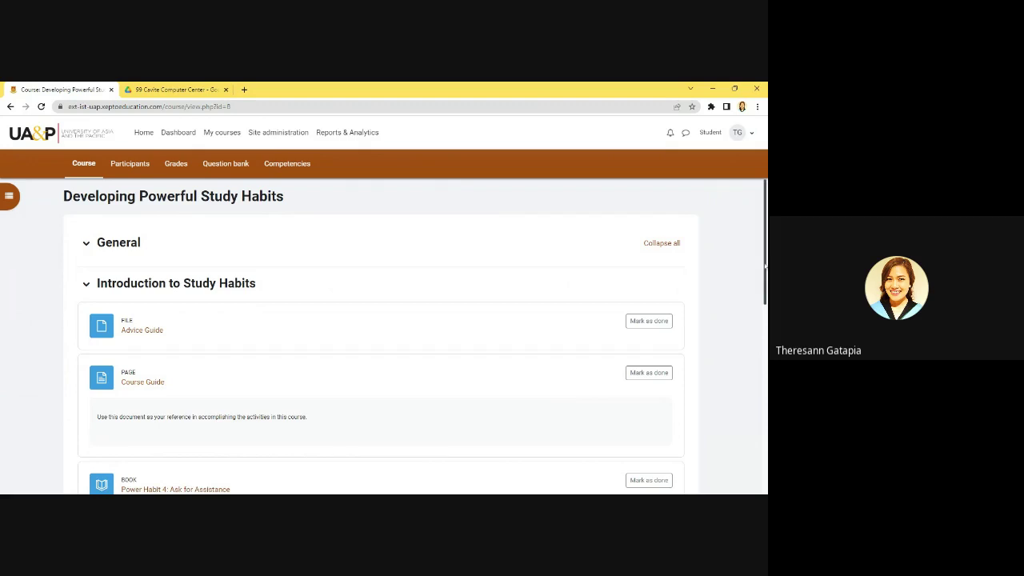
scroll(460, 282, "down", 4)
scroll(460, 282, "up", 1)
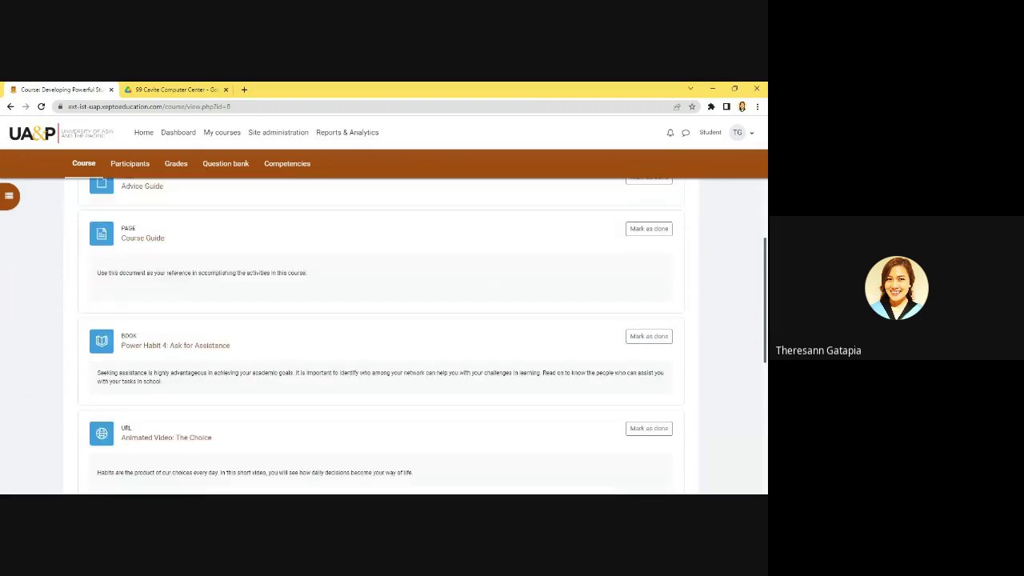
scroll(557, 285, "up", 3)
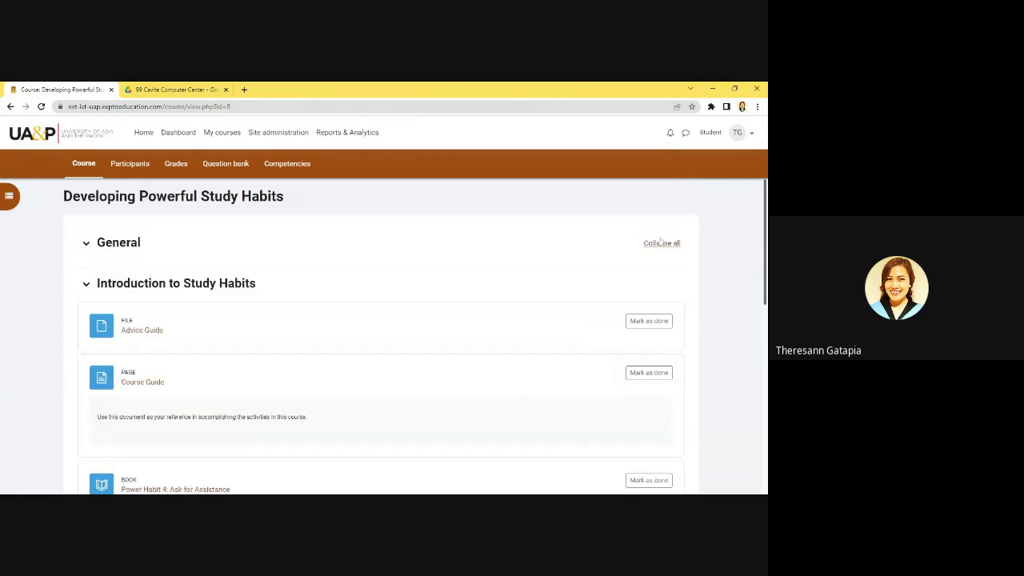
Step: Return to the normal role and turn edit mode back on for the course
left_click(752, 134)
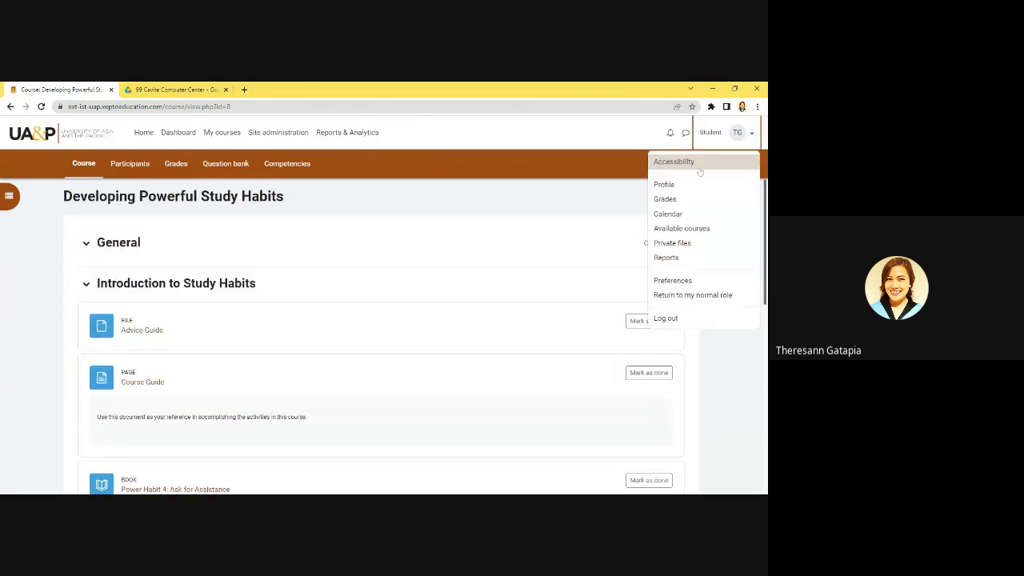
left_click(680, 296)
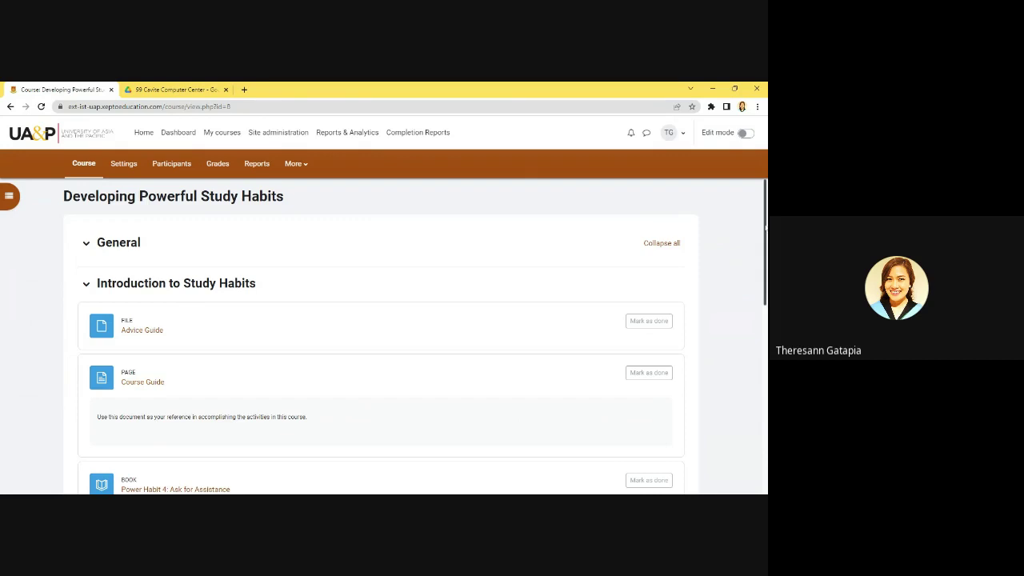
scroll(715, 229, "down", 3)
scroll(715, 229, "up", 3)
left_click(743, 133)
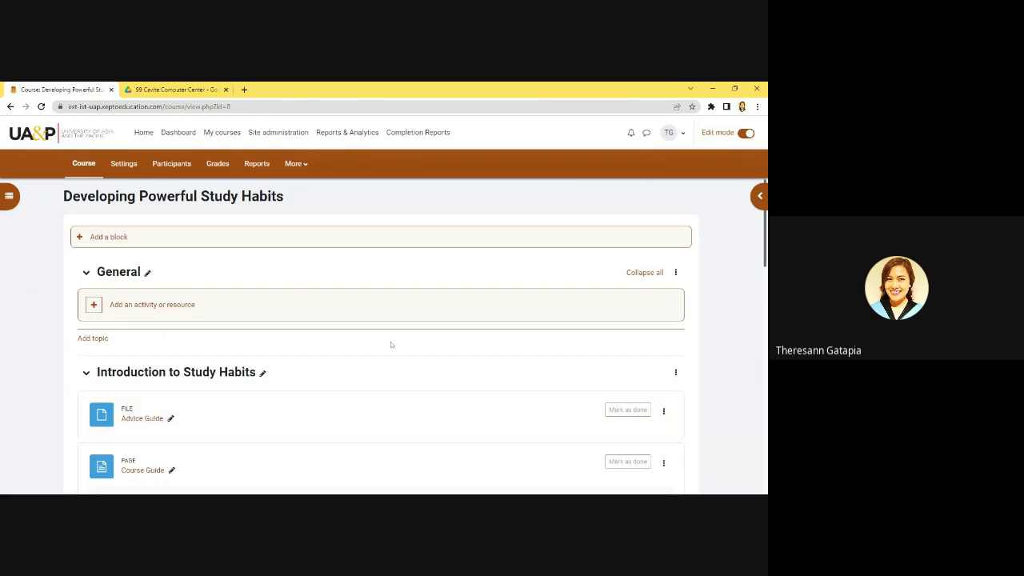
Step: Start adding a new Forum activity to the Introduction to Study Habits section
scroll(571, 340, "down", 10)
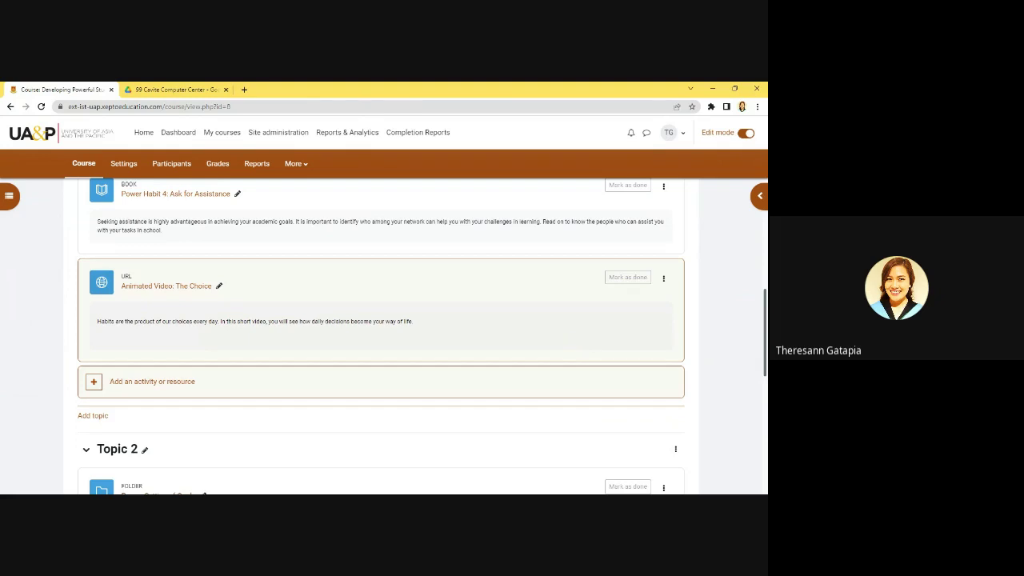
scroll(381, 329, "up", 3)
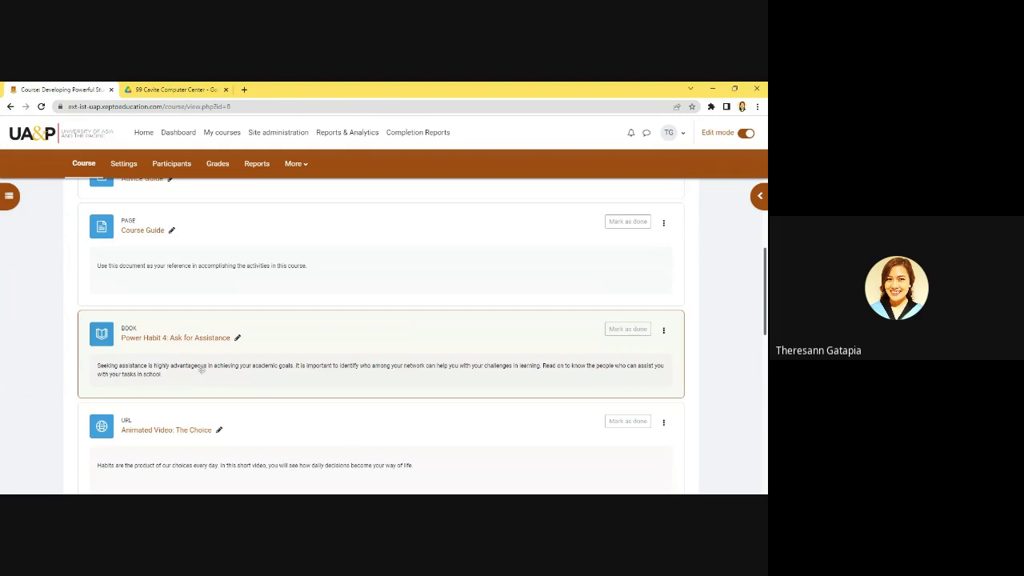
scroll(188, 227, "up", 1)
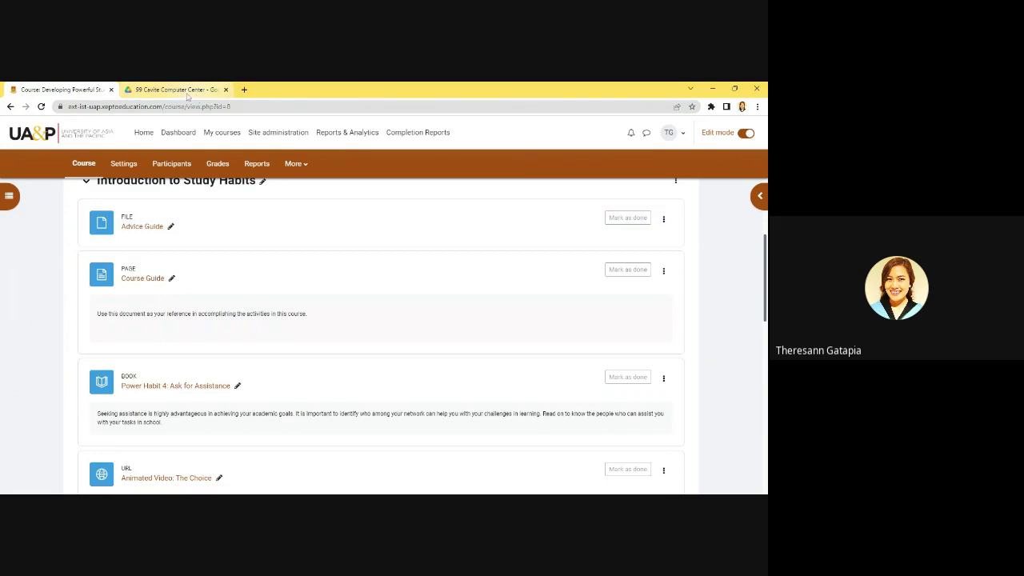
scroll(314, 302, "down", 5)
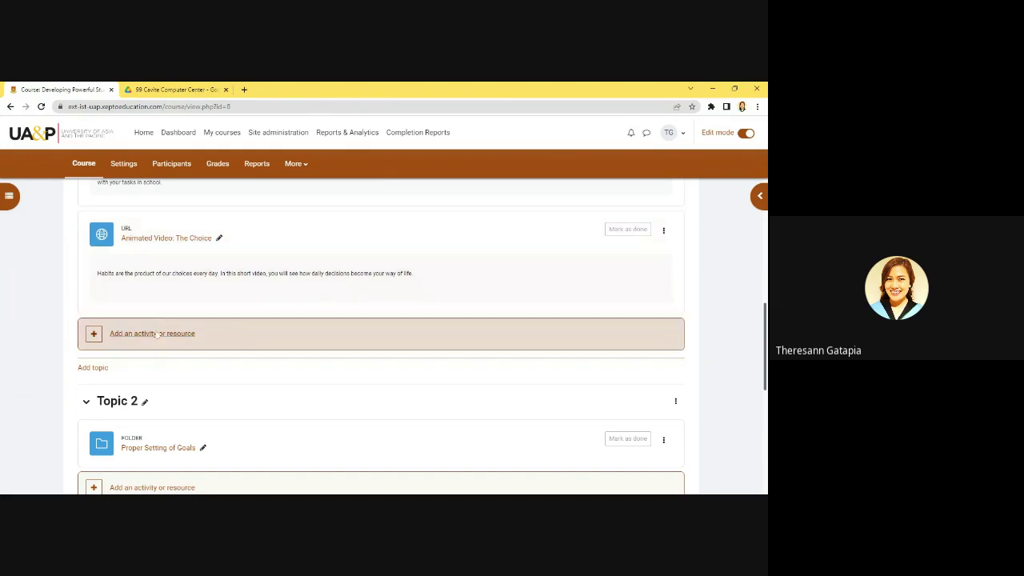
left_click(109, 339)
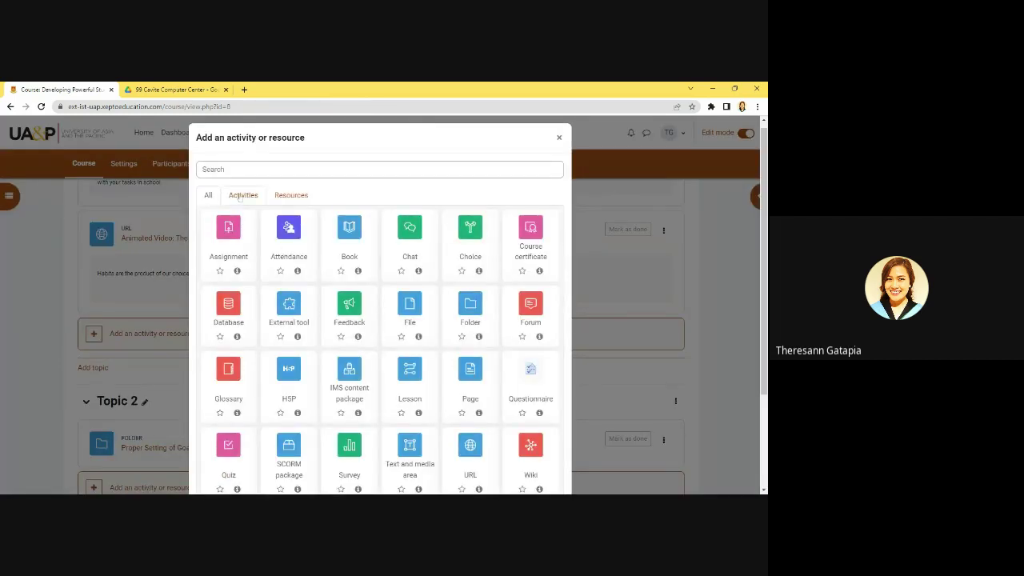
left_click(239, 196)
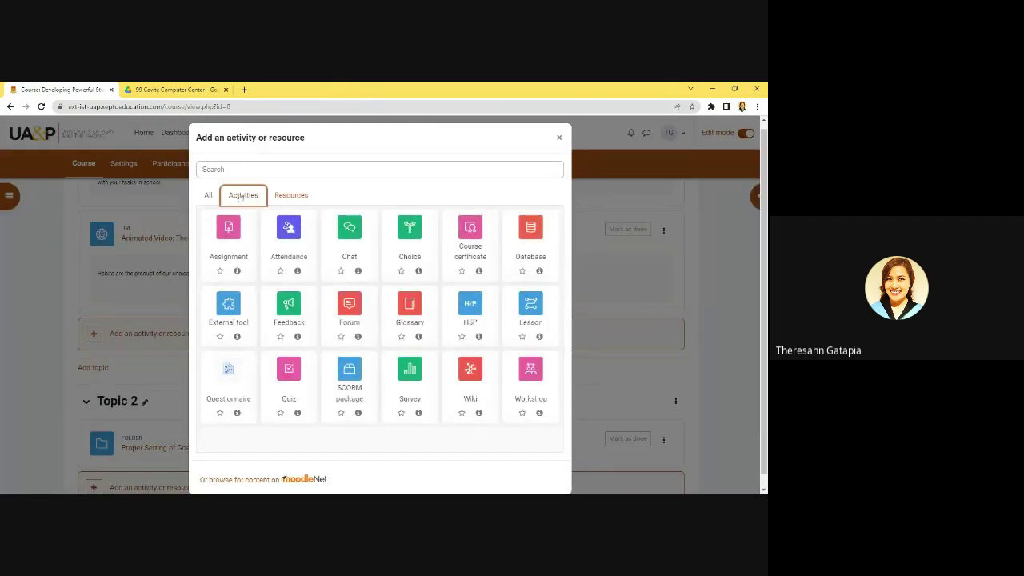
left_click(346, 326)
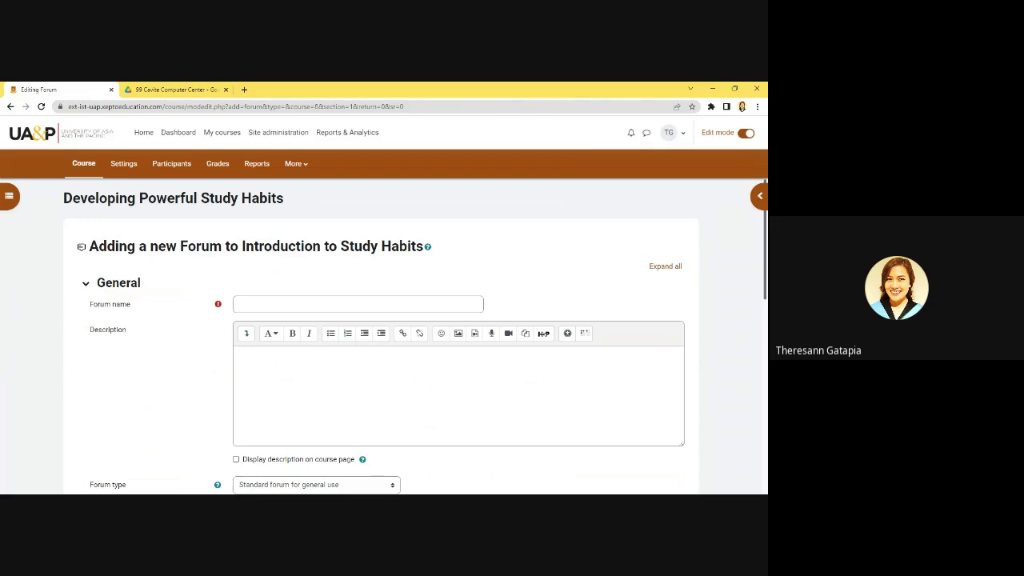
Step: Name the new forum Sharing Insights
key("alt+Tab")
left_click(304, 304)
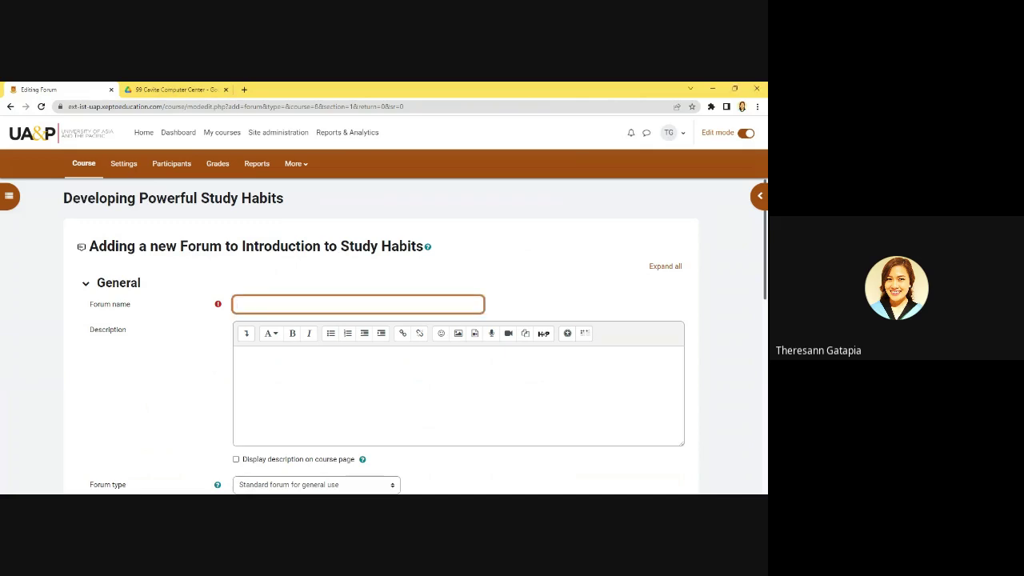
type("Sharing Insights")
Step: Enter the description "Participate in this forum and share your insights about study habits." and display it on the course page
key("alt+Tab")
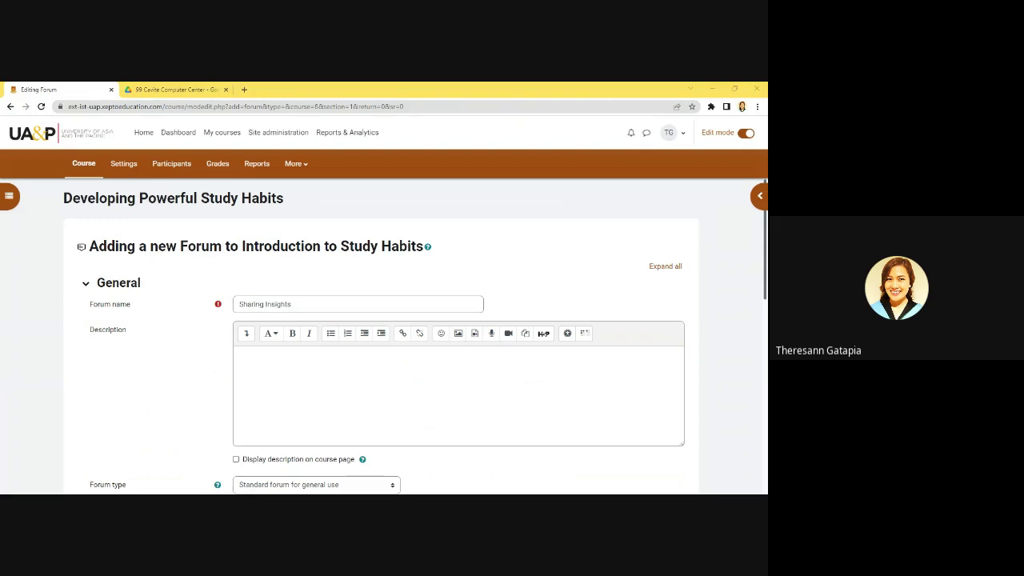
left_click(320, 368)
type("Participate in this forum and share your insights about study habits.")
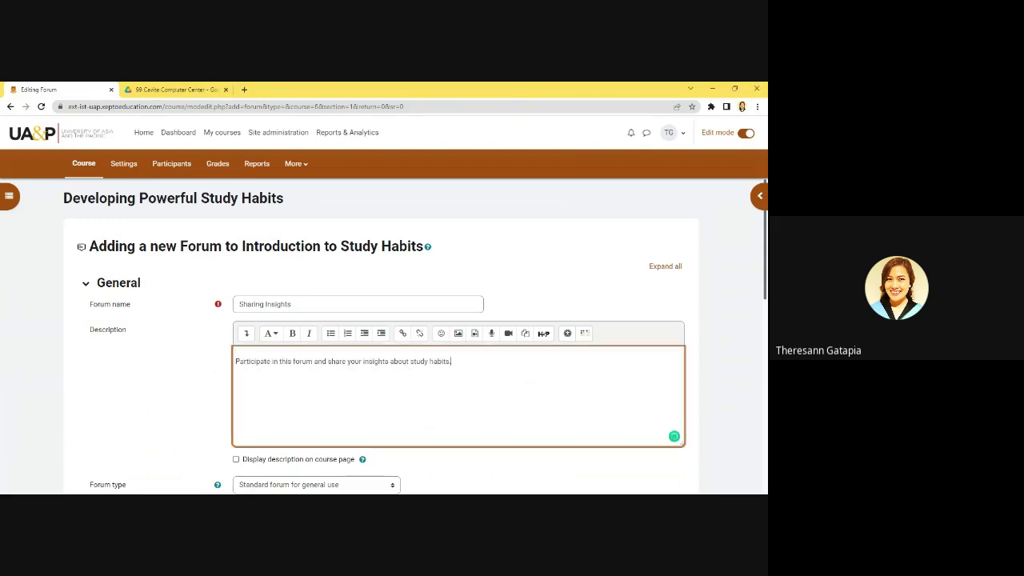
left_click(236, 460)
Step: Examine the available forum types, keeping Standard forum for general use selected
scroll(274, 405, "down", 3)
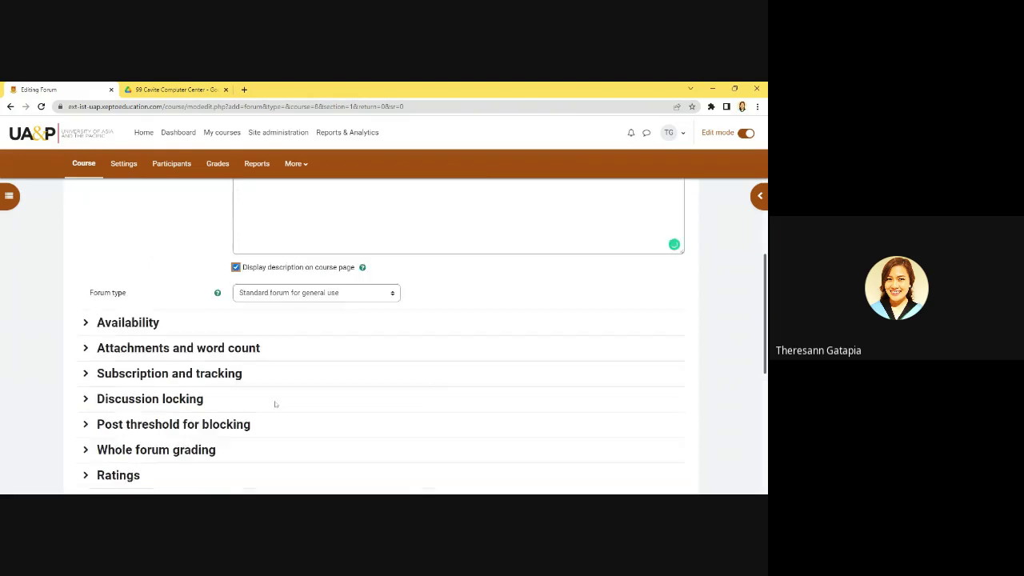
left_click(299, 293)
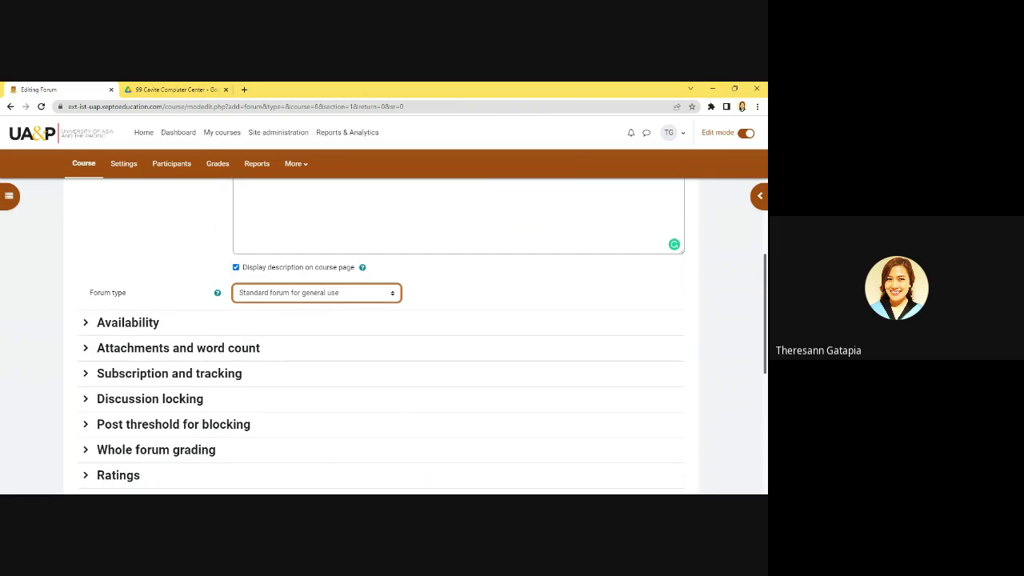
left_click(301, 296)
left_click(301, 294)
left_click(301, 347)
scroll(504, 310, "up", 1)
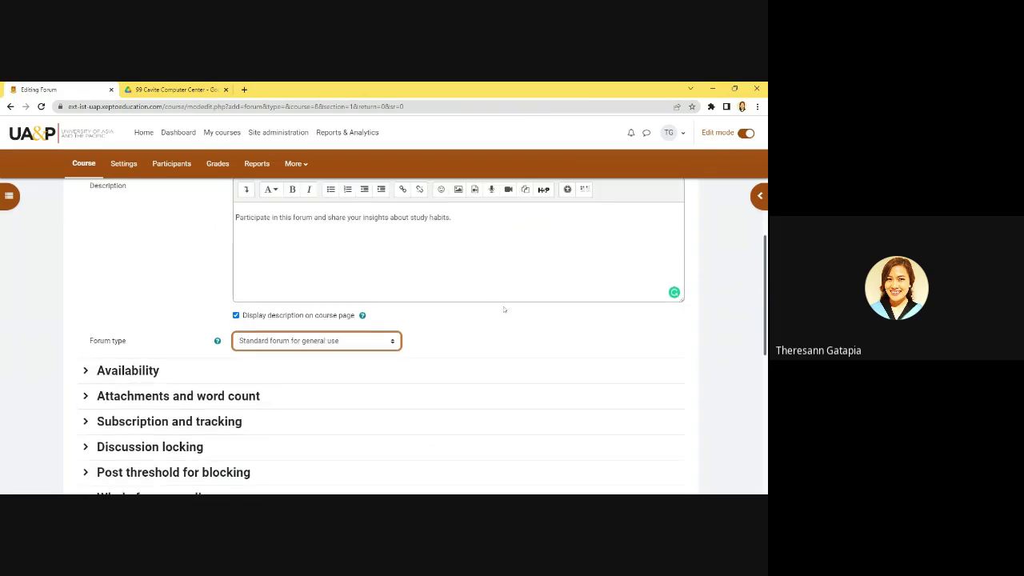
scroll(504, 309, "up", 1)
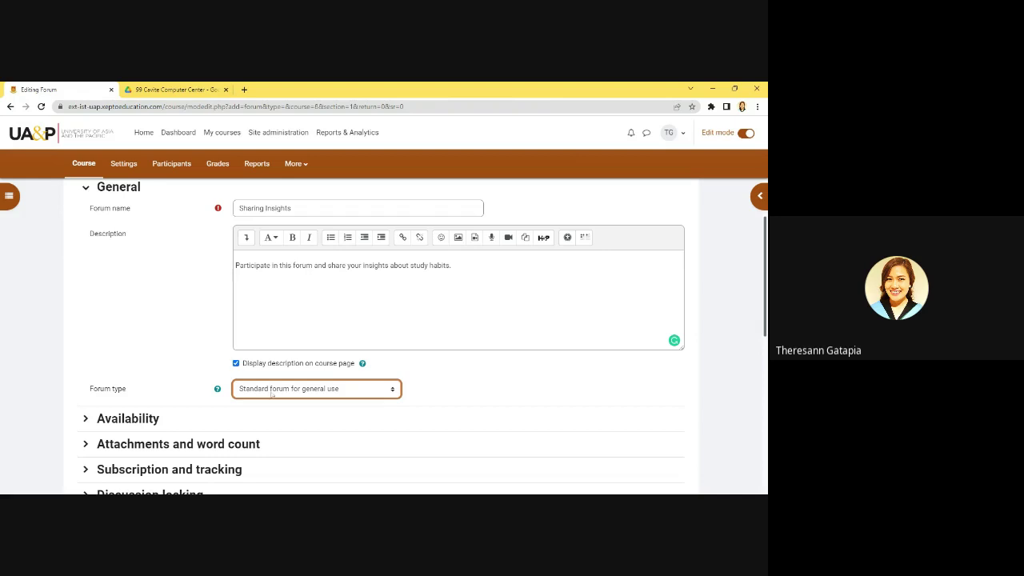
Step: Examine the forum's Availability and Attachments and word count settings
scroll(272, 393, "down", 4)
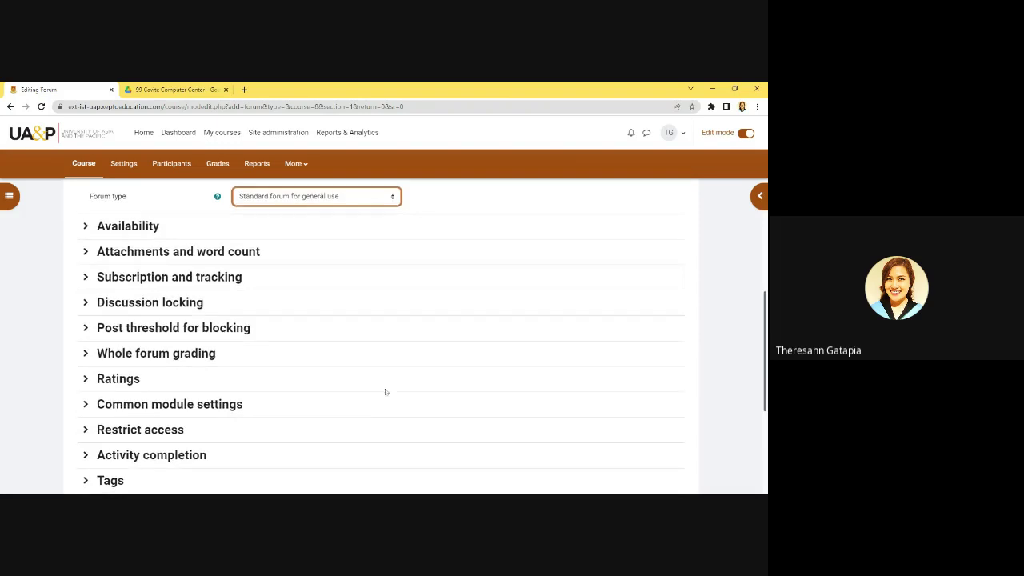
scroll(385, 392, "down", 1)
scroll(352, 364, "up", 1)
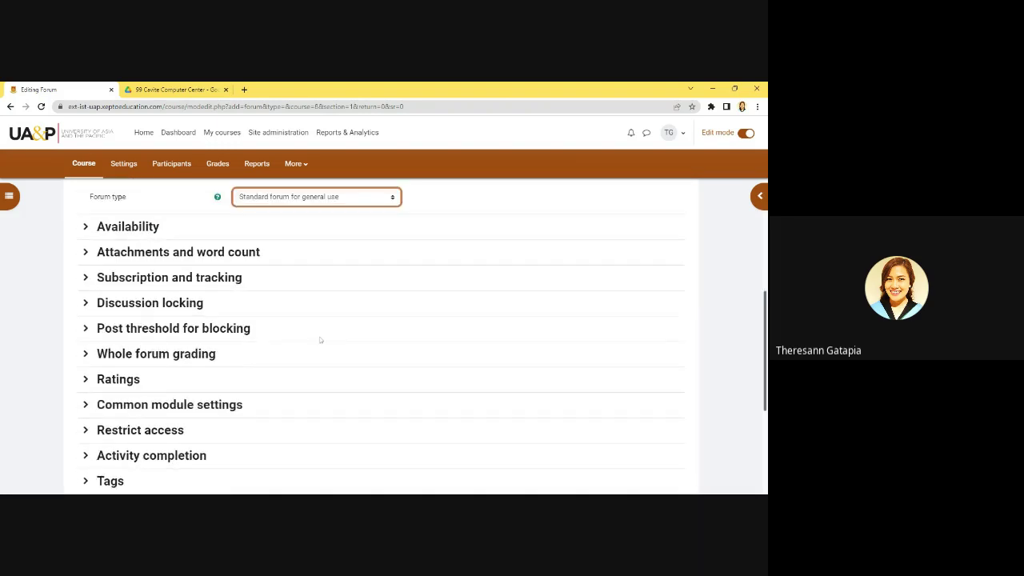
left_click(85, 226)
scroll(394, 268, "down", 1)
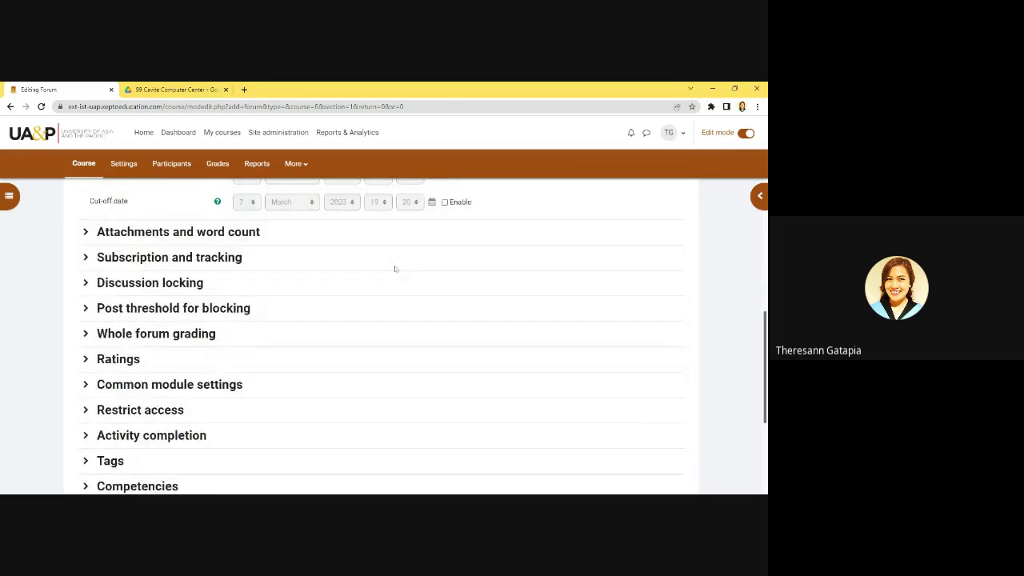
left_click(86, 209)
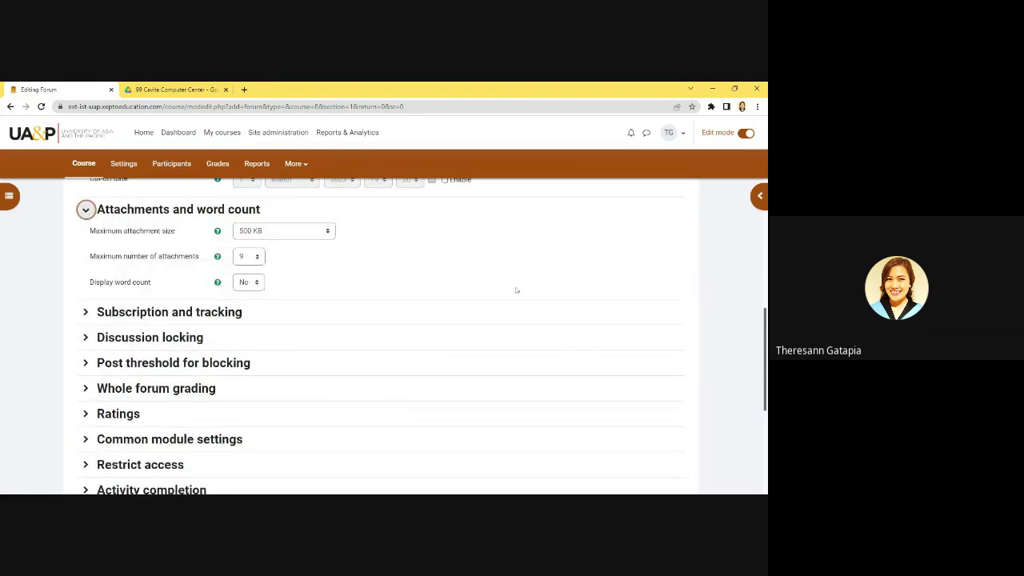
Step: In Subscription and tracking, set the subscription mode to Subscription disabled and read tracking to Off
left_click(85, 311)
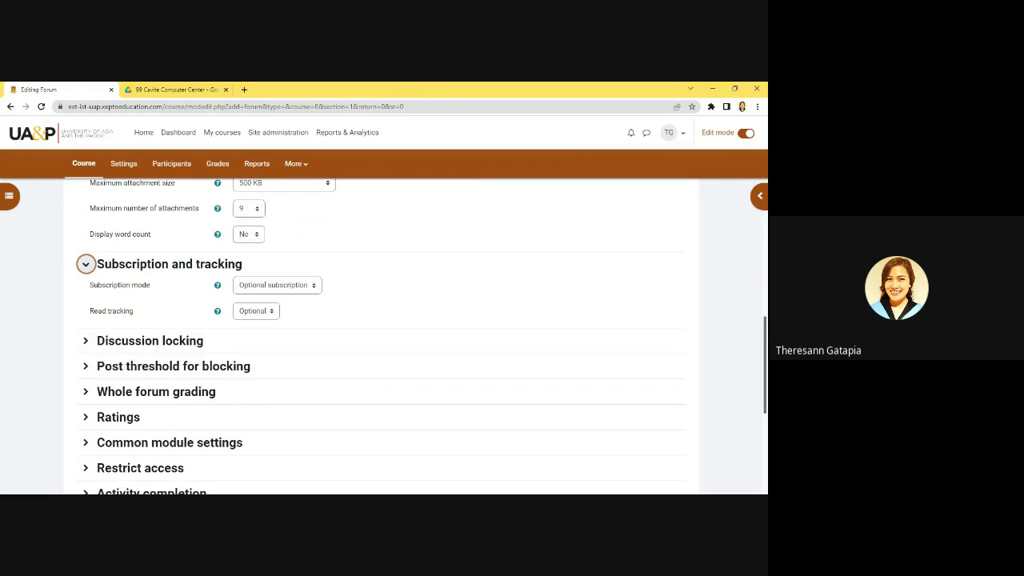
left_click(313, 286)
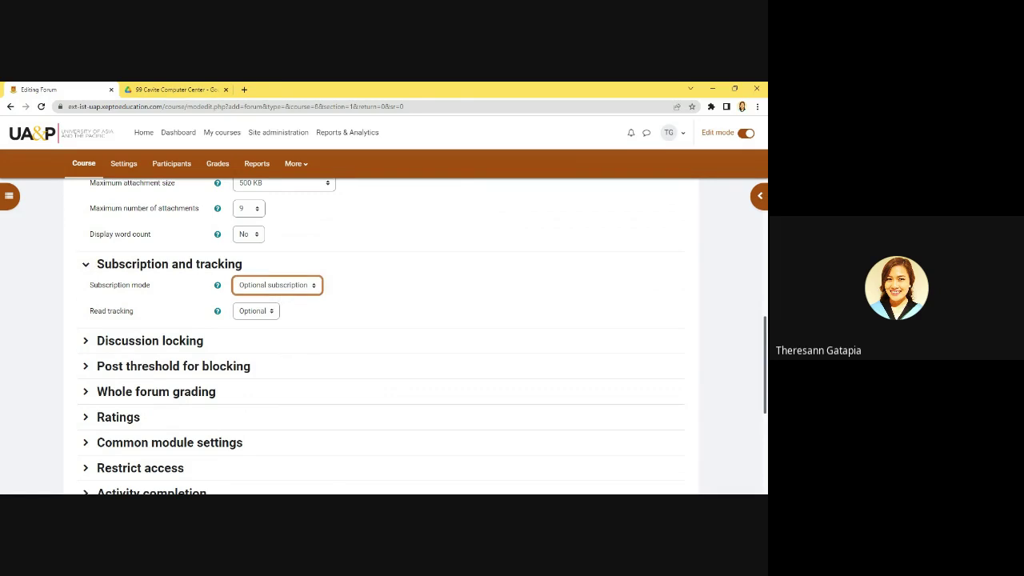
left_click(267, 327)
left_click(249, 314)
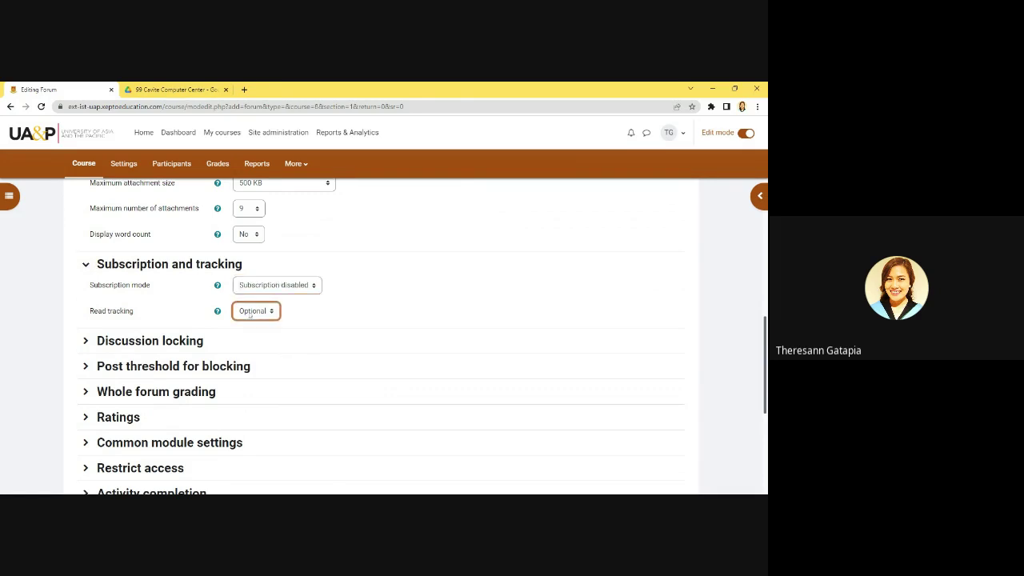
left_click(250, 336)
Step: Return the subscription mode to Optional subscription and read tracking to Optional
left_click(309, 290)
left_click(295, 301)
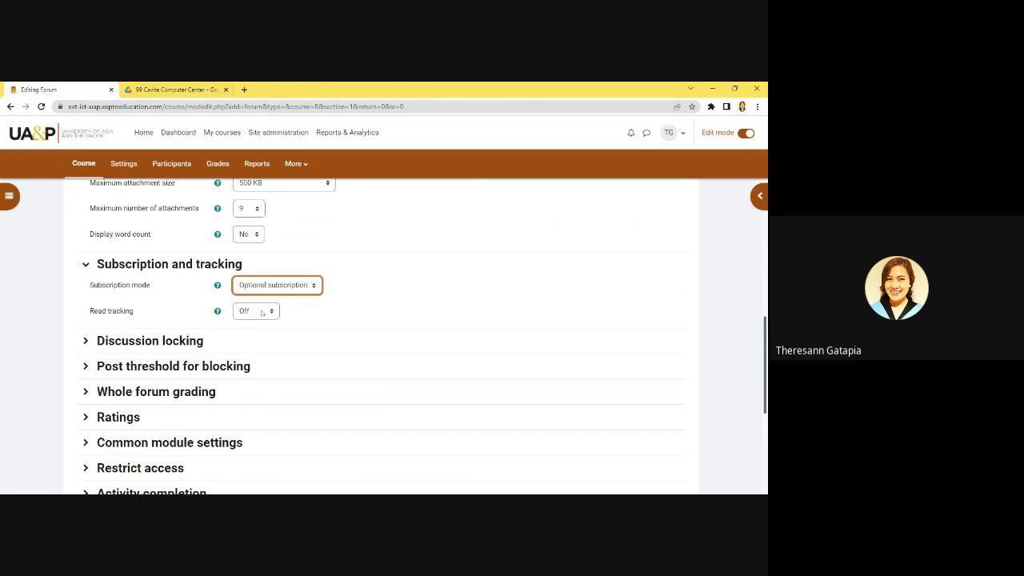
left_click(261, 313)
left_click(245, 322)
Step: Examine the forum's Discussion locking and Post threshold for blocking options, keeping Do not lock discussions and Don't block
scroll(419, 320, "down", 3)
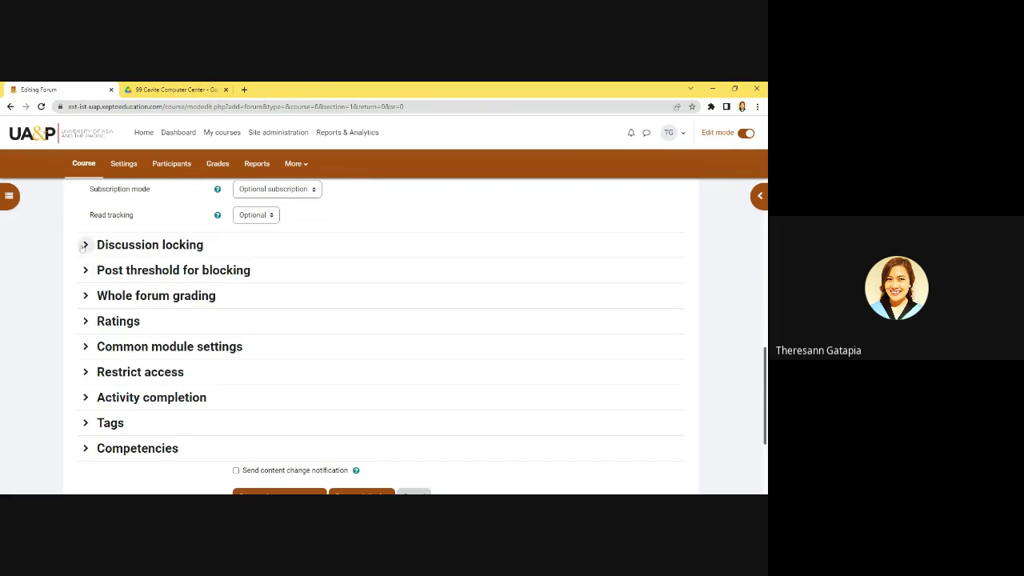
left_click(85, 246)
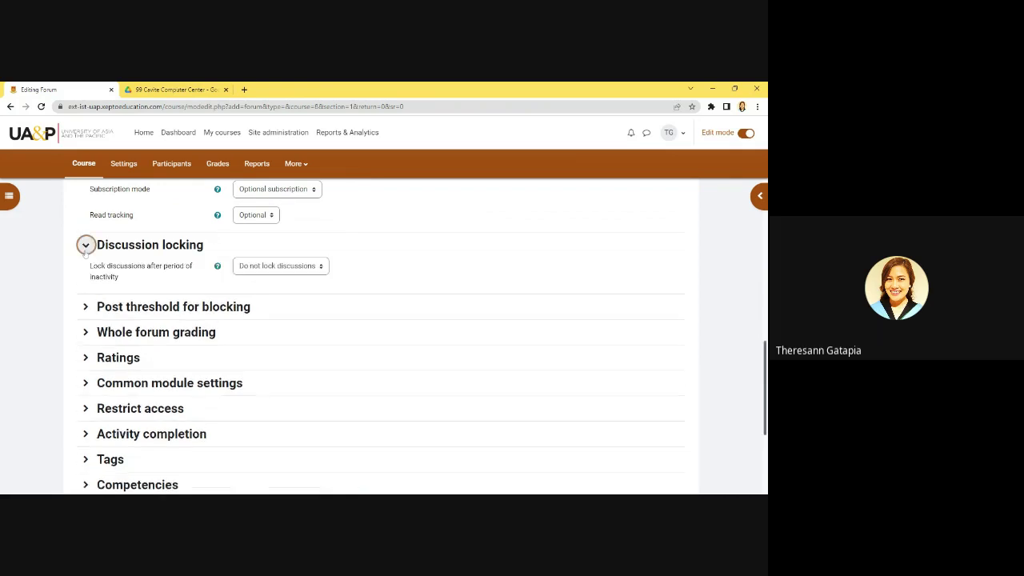
scroll(84, 250, "down", 1)
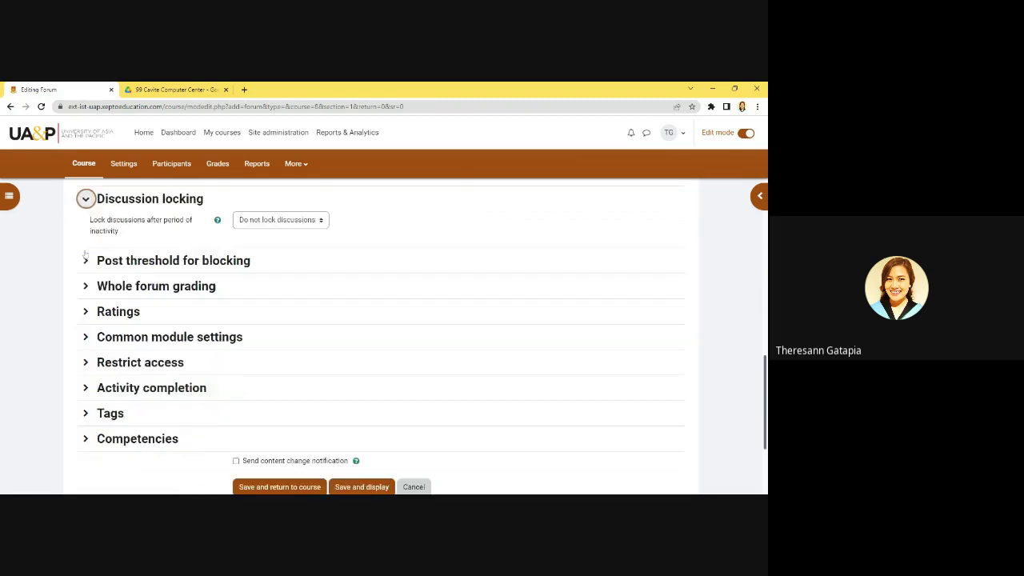
left_click(289, 220)
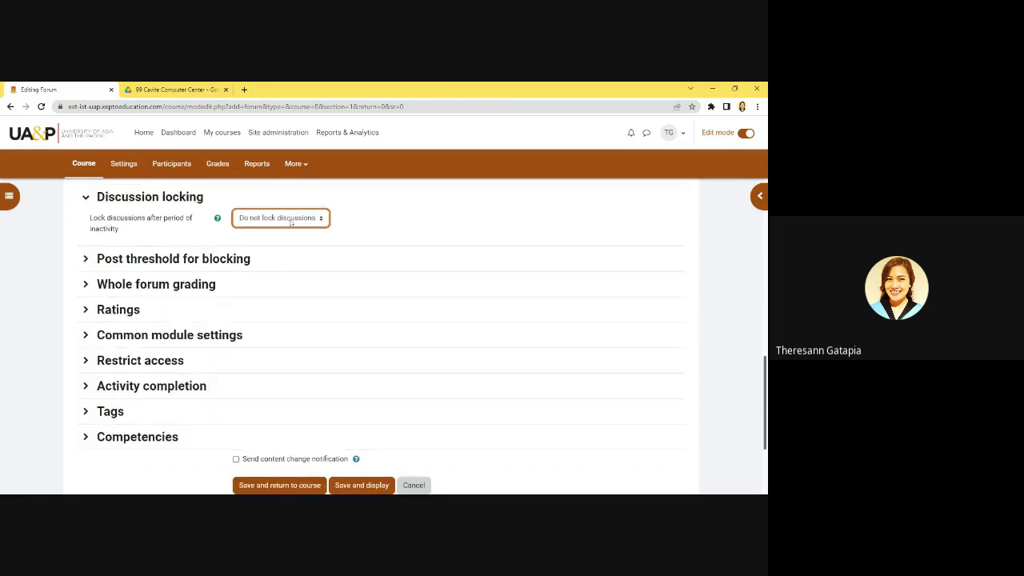
left_click(404, 219)
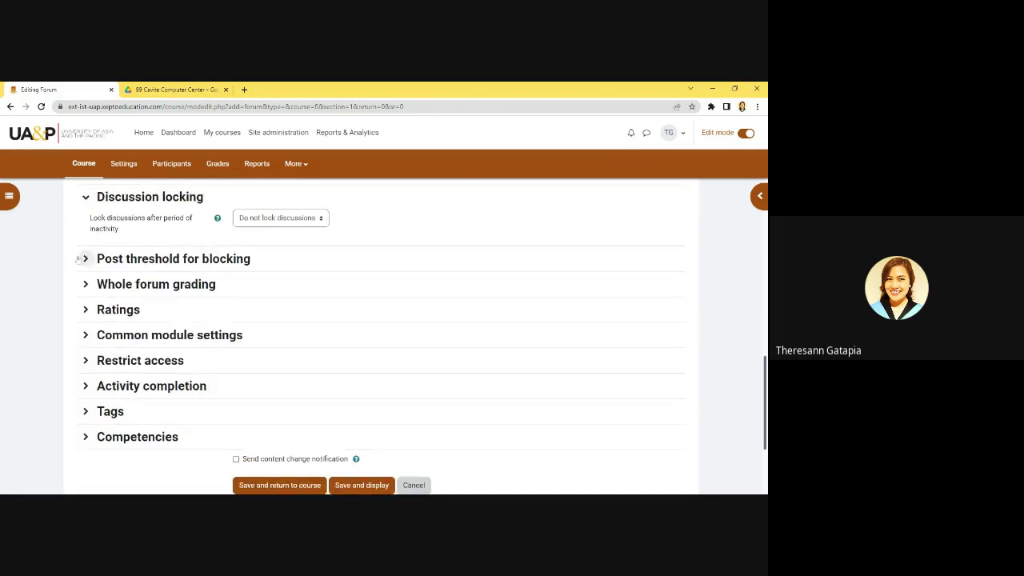
scroll(85, 240, "down", 1)
left_click(85, 211)
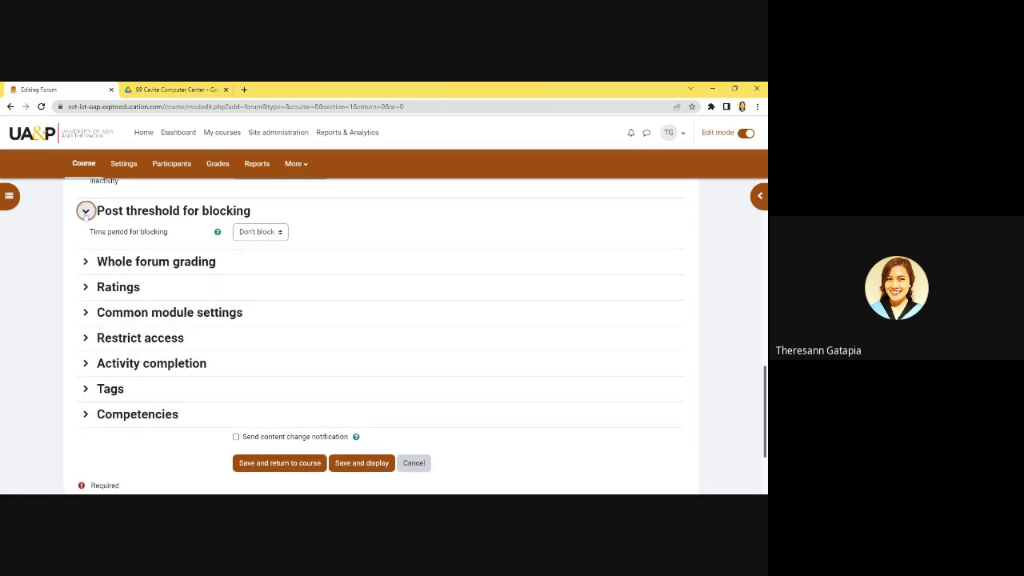
left_click(265, 238)
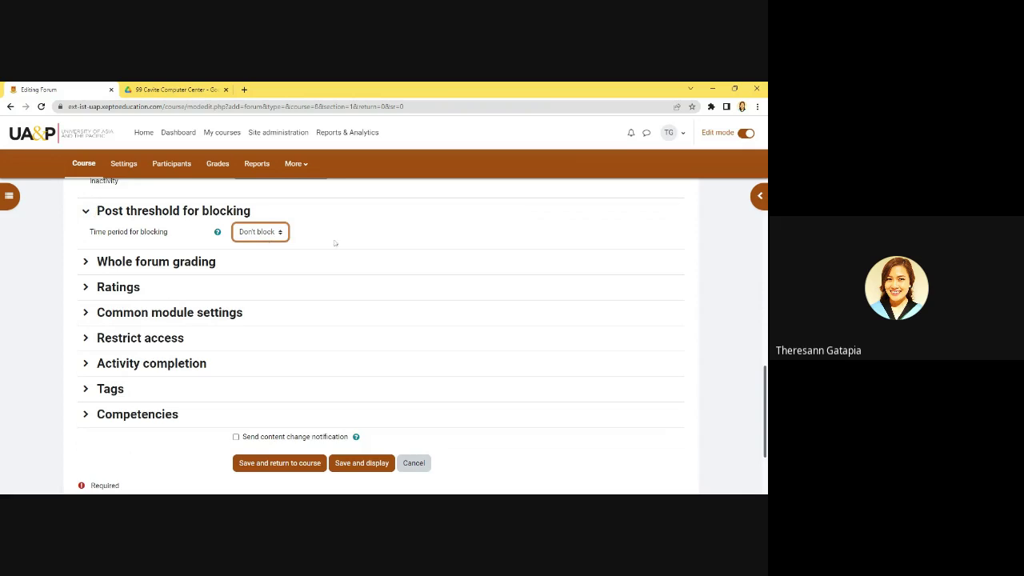
Step: Examine the Whole forum grading and Ratings settings of the forum
left_click(85, 261)
scroll(85, 334, "down", 1)
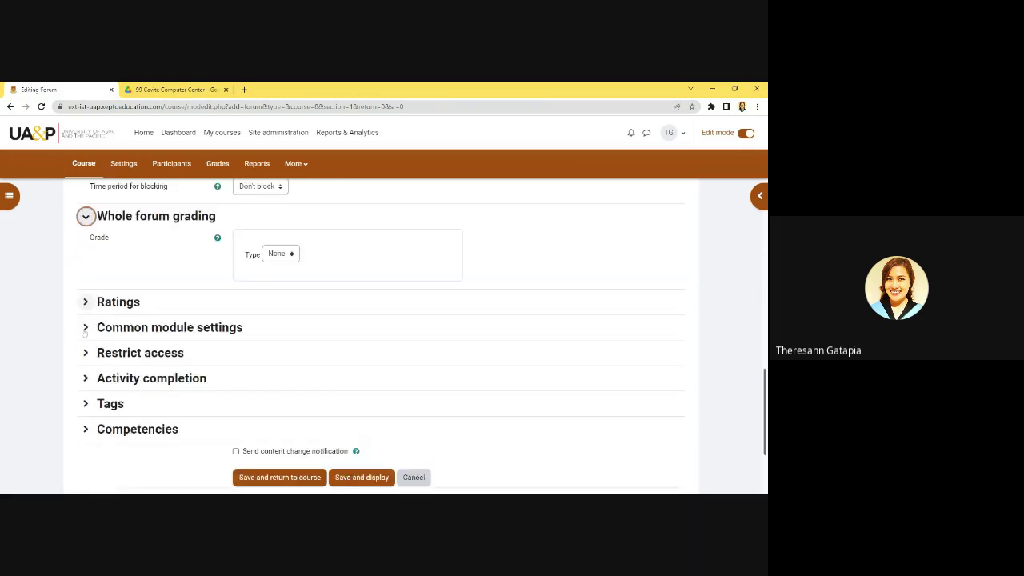
left_click(86, 301)
scroll(88, 300, "down", 1)
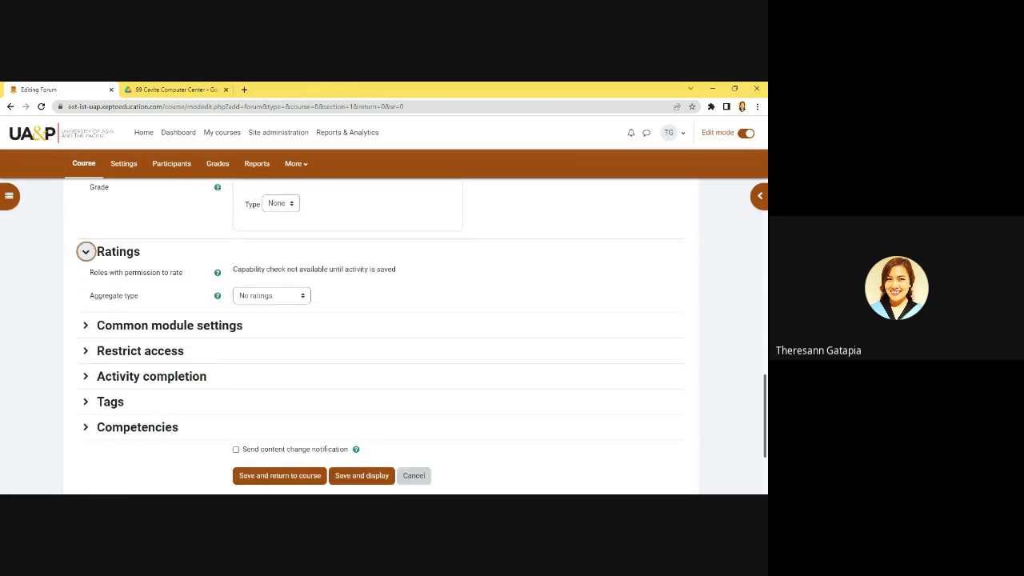
scroll(191, 276, "down", 2)
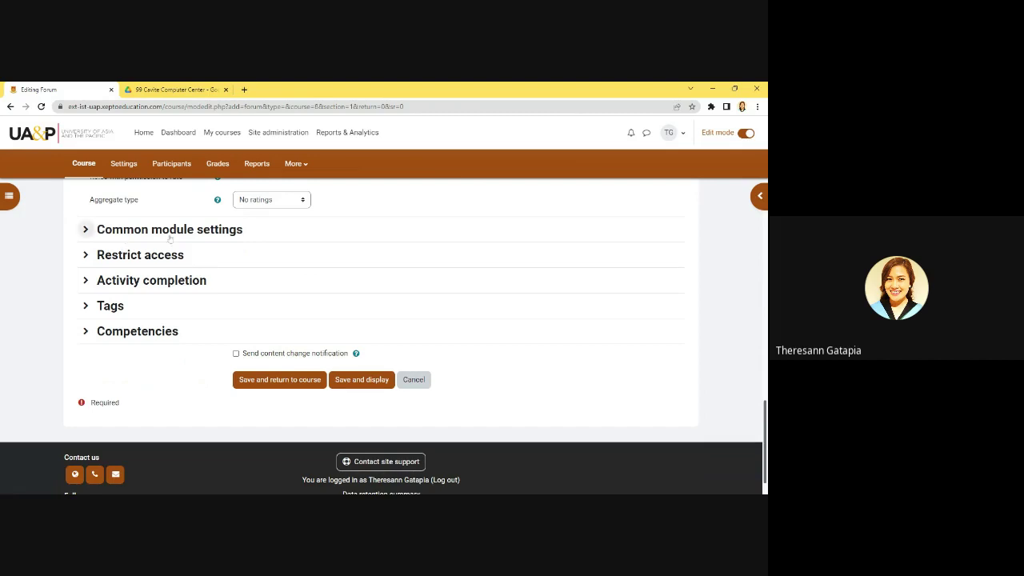
Step: Review the expanded forum settings from forum type and availability through grading and ratings
scroll(170, 240, "up", 3)
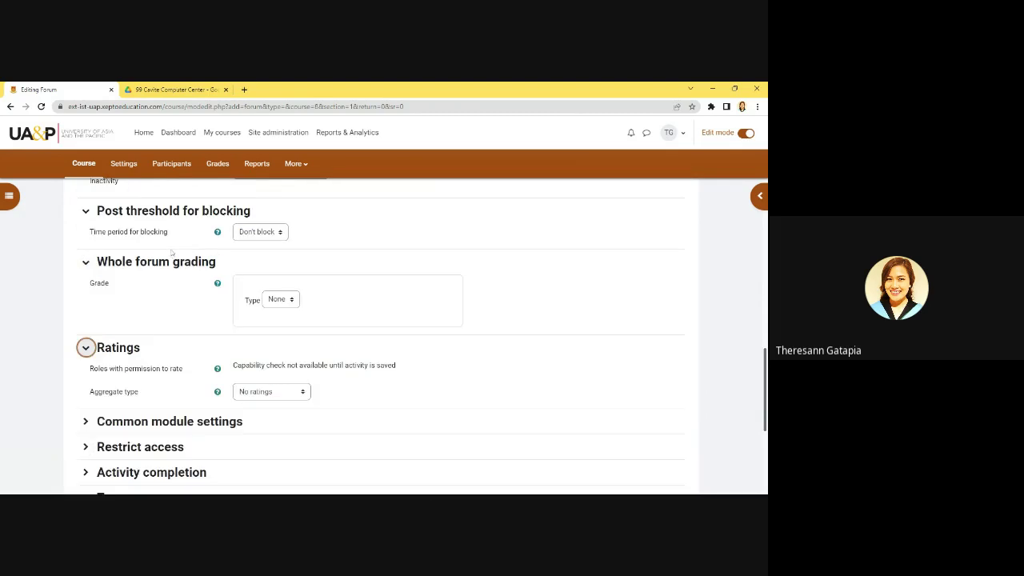
scroll(172, 252, "up", 5)
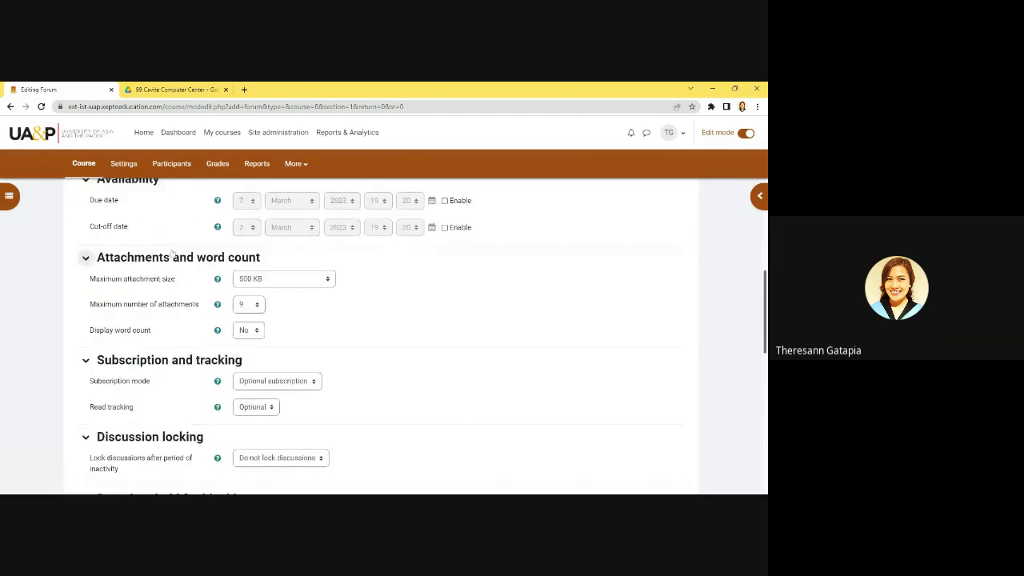
scroll(172, 252, "up", 1)
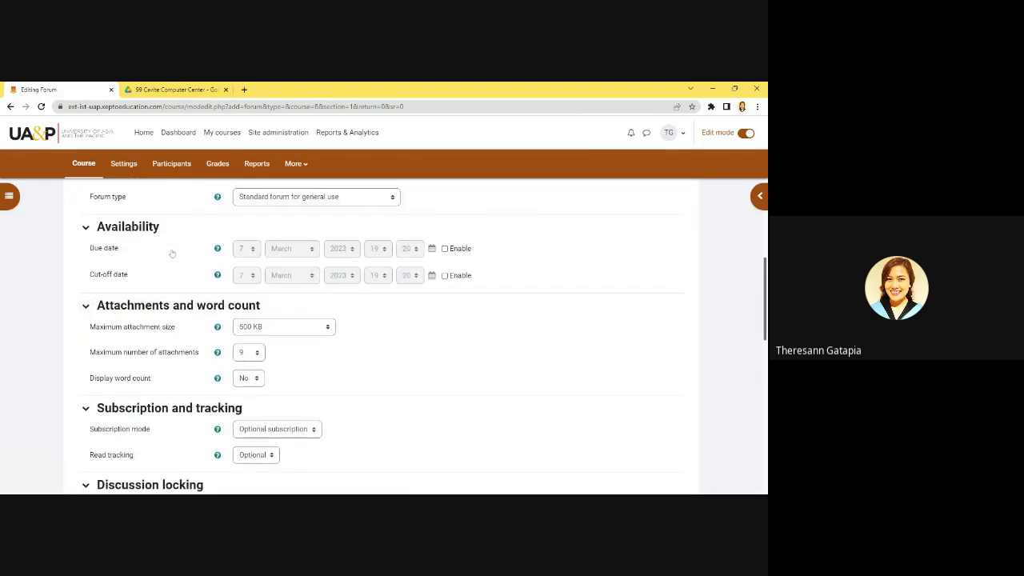
scroll(144, 272, "up", 2)
scroll(108, 320, "down", 2)
scroll(418, 341, "down", 3)
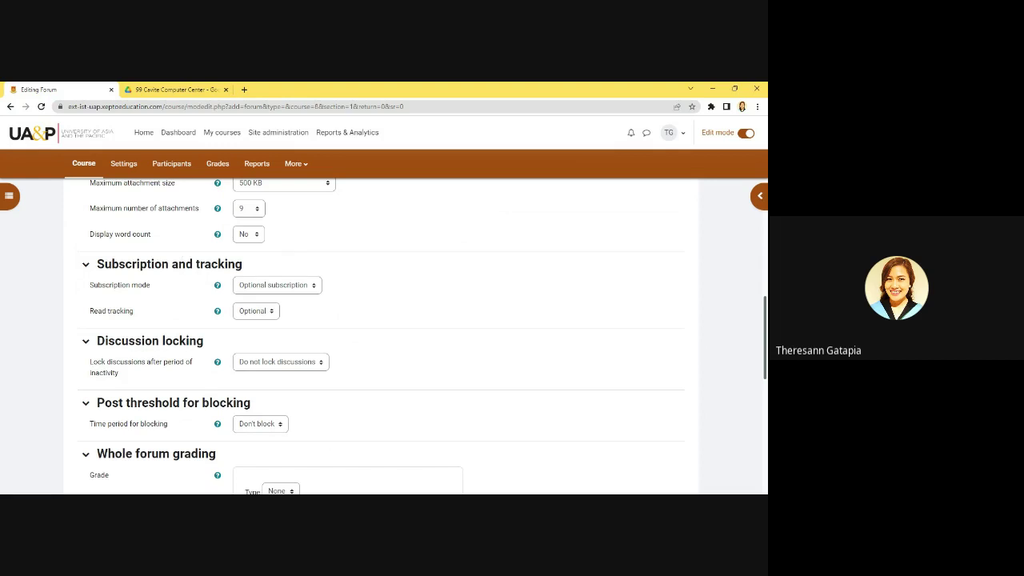
scroll(412, 344, "down", 5)
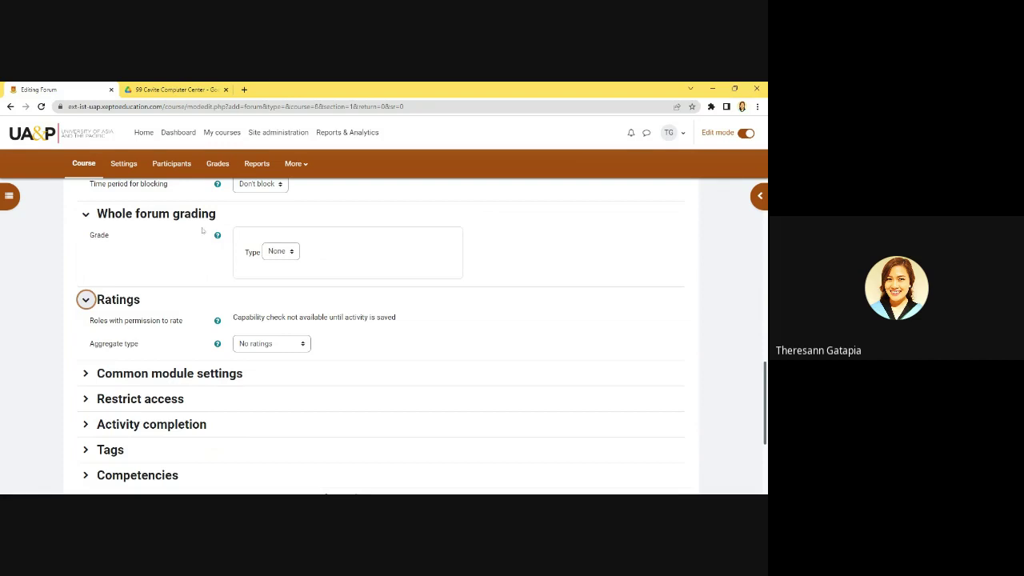
Step: Save the Sharing Insights forum and display its page
scroll(384, 300, "down", 3)
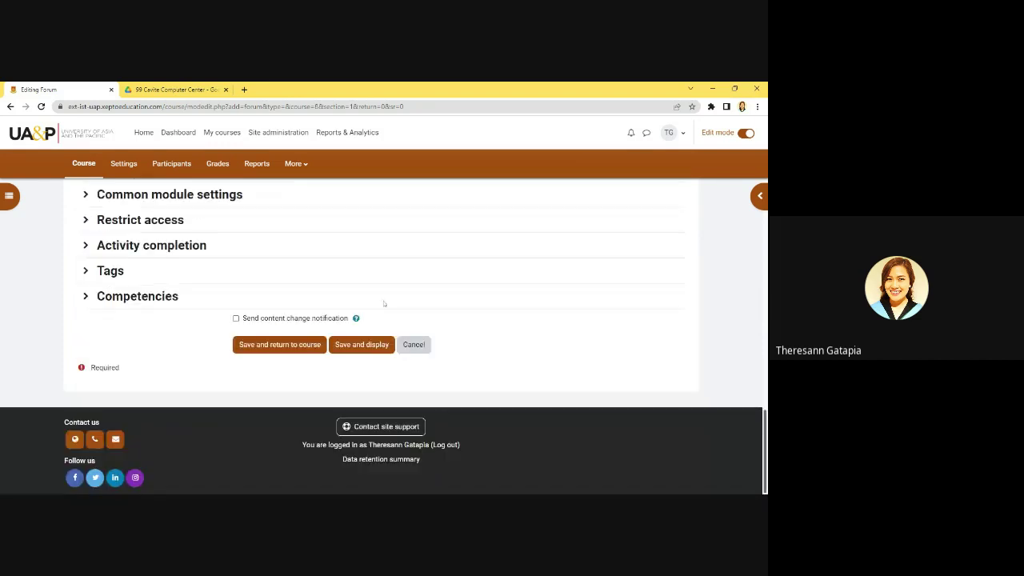
left_click(350, 344)
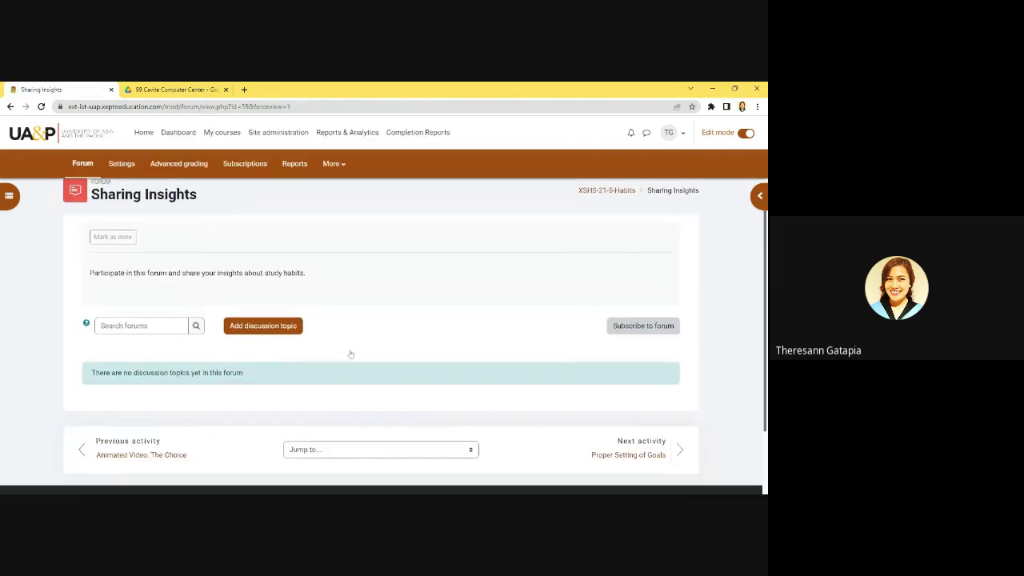
scroll(350, 354, "down", 1)
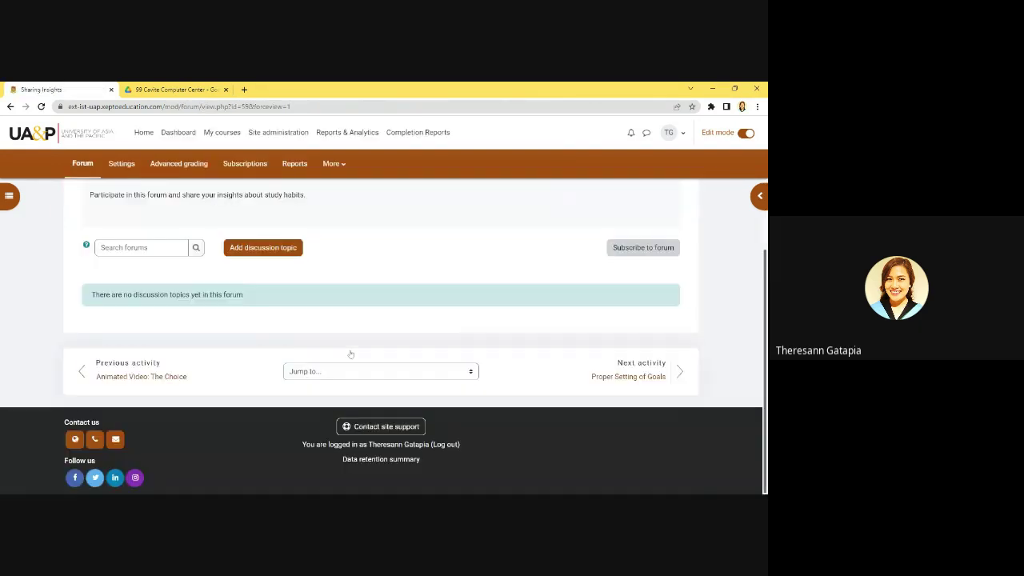
Step: Start a new discussion topic in the forum with the subject Topic 1
left_click(281, 252)
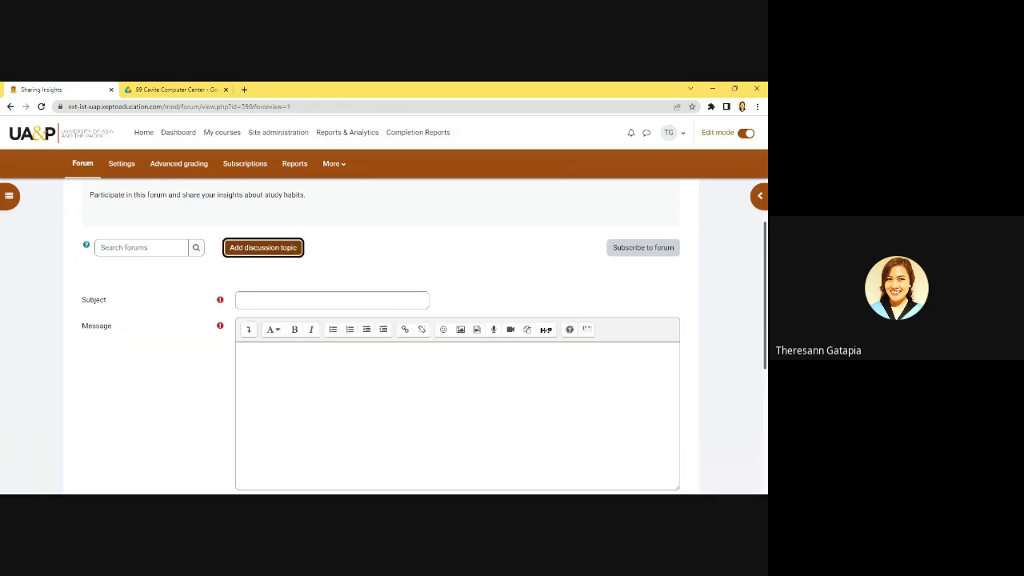
left_click(312, 300)
type("S")
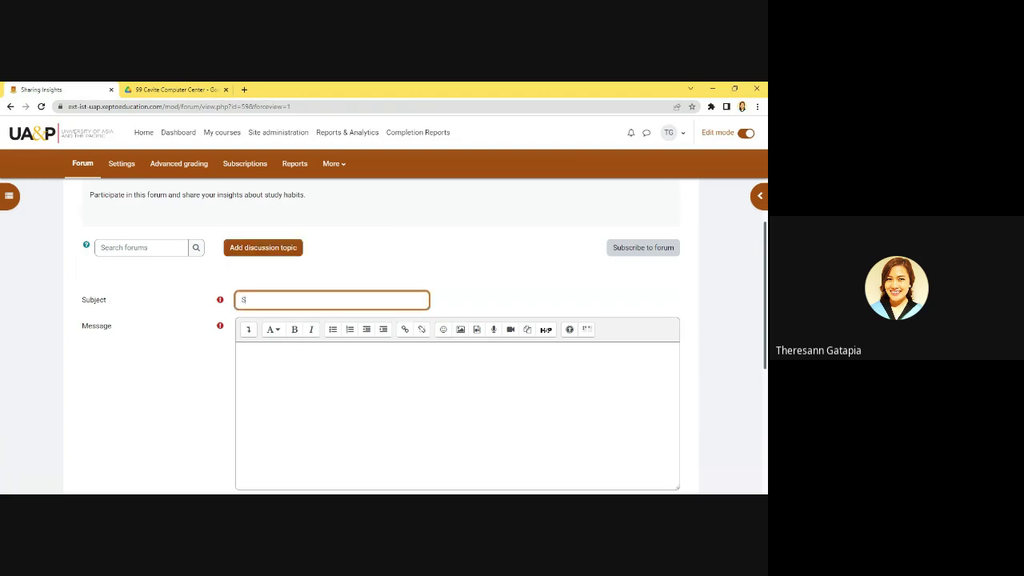
type("hatr")
key("BackSpace")
type("Topic q1")
key("BackSpace")
key("BackSpace")
type("1")
Step: Enter the message "Answer the following questions briefly:" with the questions "How important it is to build study habits?" and "What for you are powerful study habits?"
key("alt+Tab")
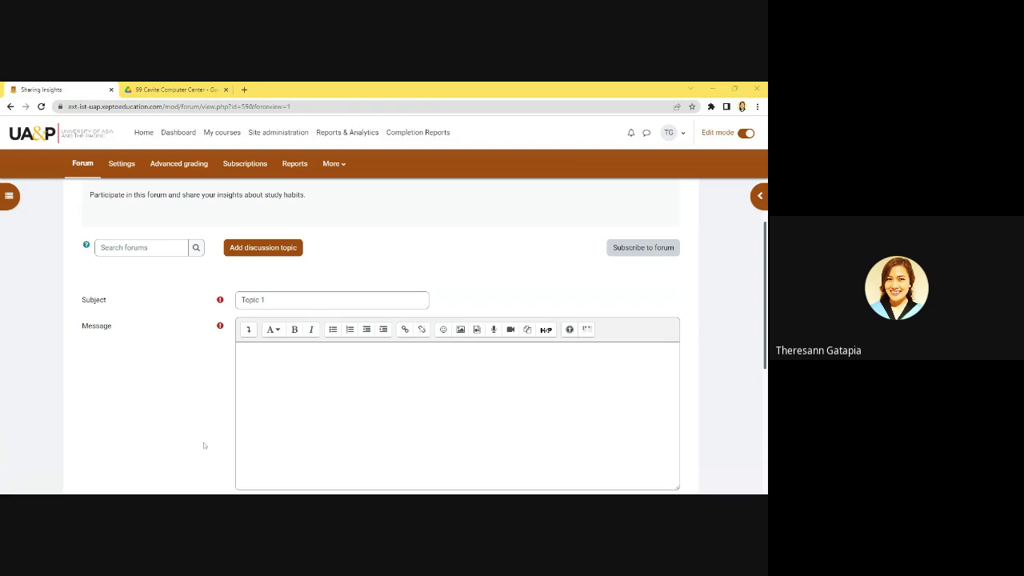
left_click(384, 387)
type("Answer the following questions briefly: 1. How important it is to build study habits?  2. What for you are powerful study habits?")
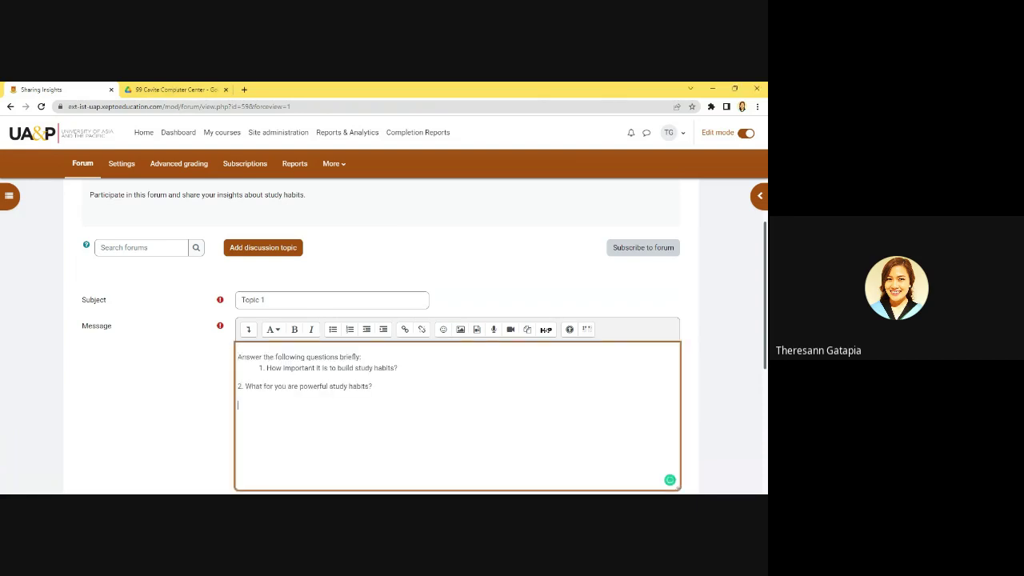
Step: Remove the first question's list indentation, number it "1." as plain text, and post the topic to the forum
left_click(267, 368)
key("BackSpace")
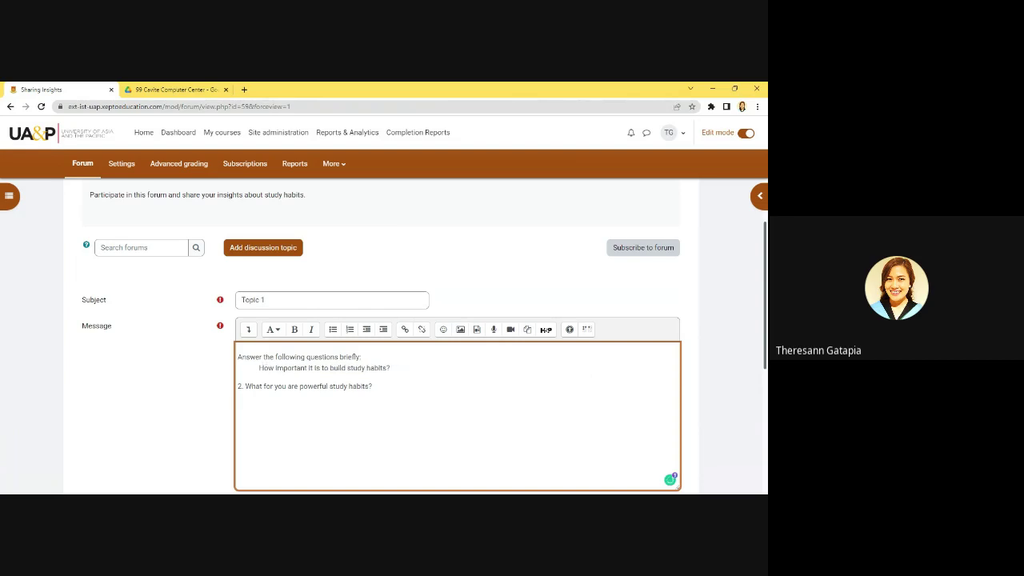
key("BackSpace")
key("BackSpace")
key("BackSpace")
key("BackSpace")
key("BackSpace")
key("BackSpace")
key("BackSpace")
key("BackSpace")
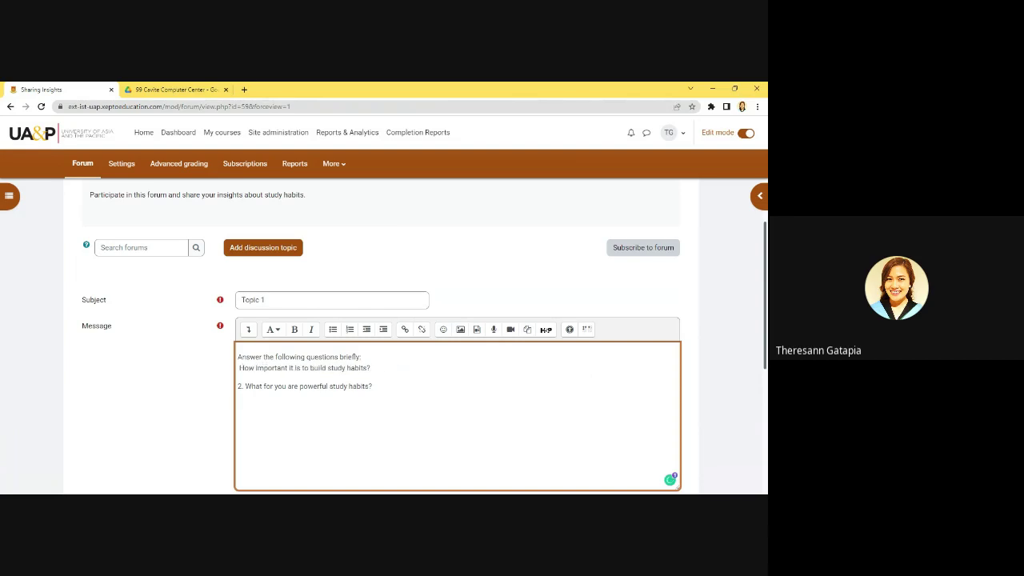
key("BackSpace")
type("1.")
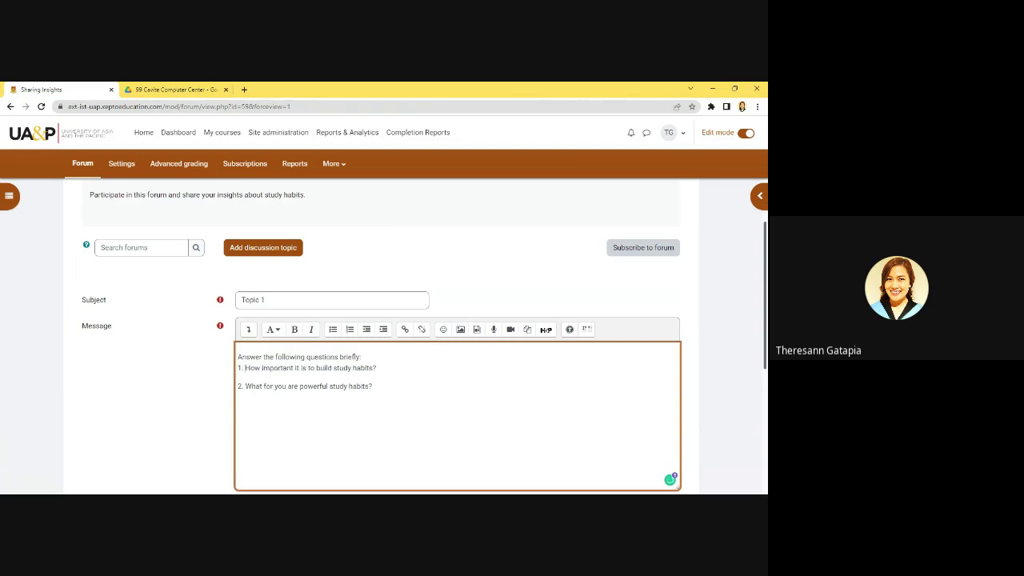
scroll(424, 342, "down", 2)
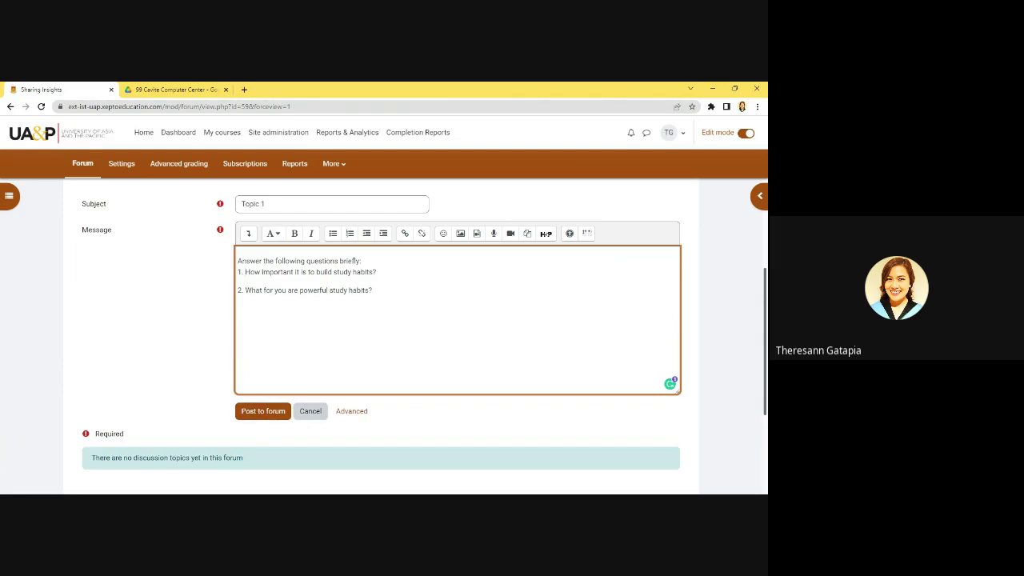
left_click(252, 413)
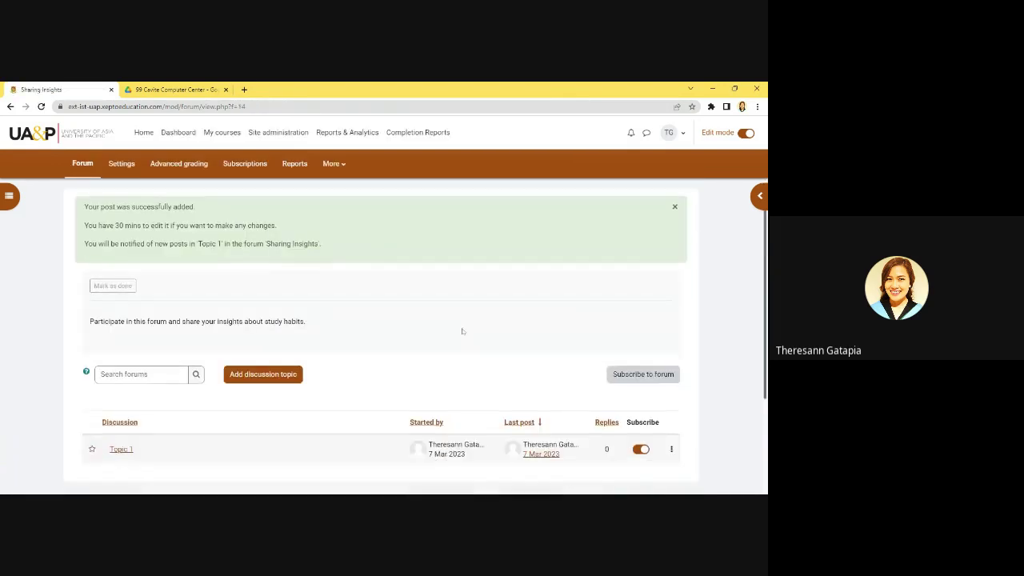
Step: Turn off the subscription to the Topic 1 discussion in the forum's discussion list
scroll(462, 331, "down", 3)
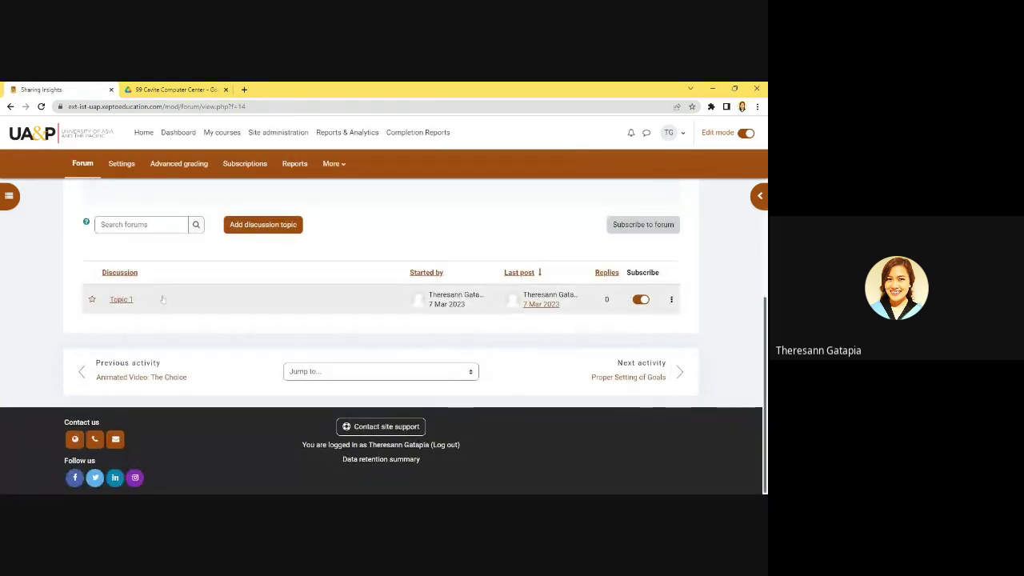
left_click(640, 299)
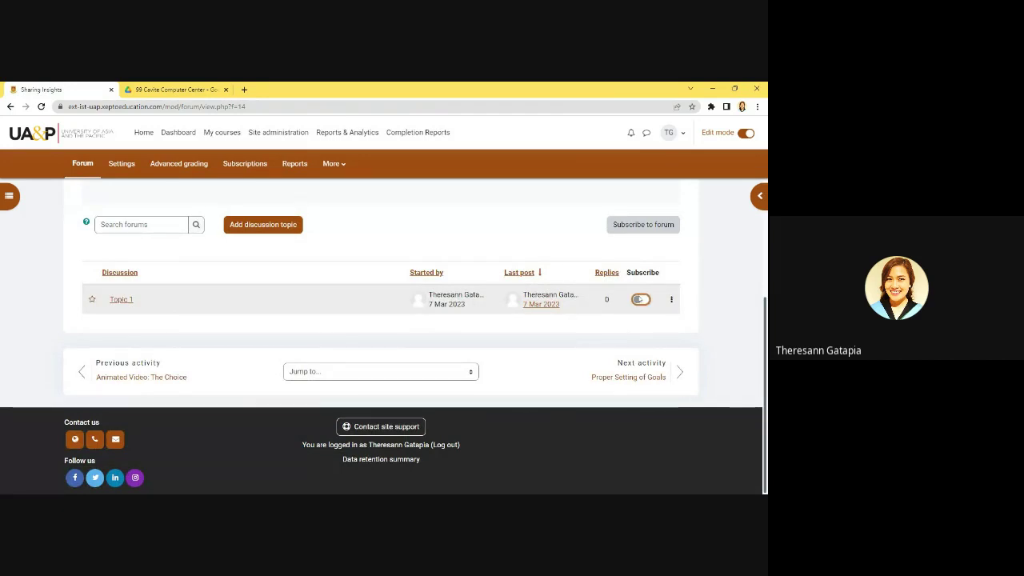
Step: View the posted Topic 1 discussion and bring up its reply box without writing a reply
left_click(122, 302)
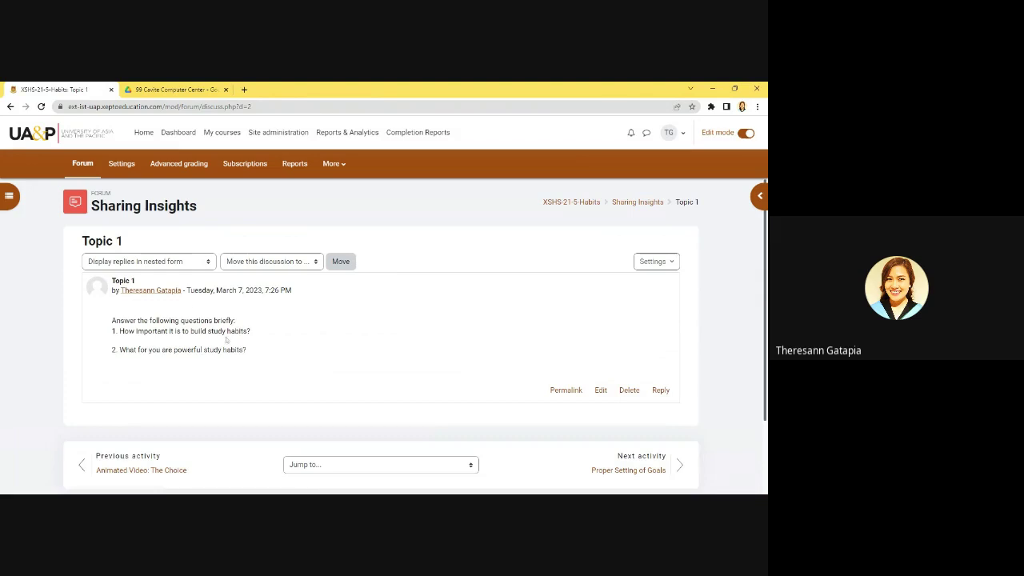
scroll(424, 343, "down", 2)
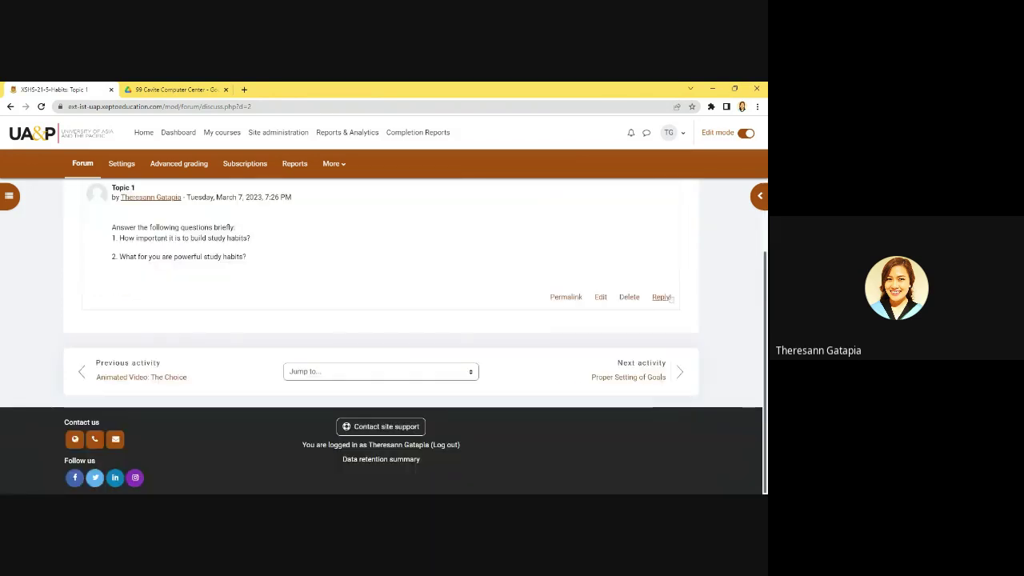
left_click(661, 296)
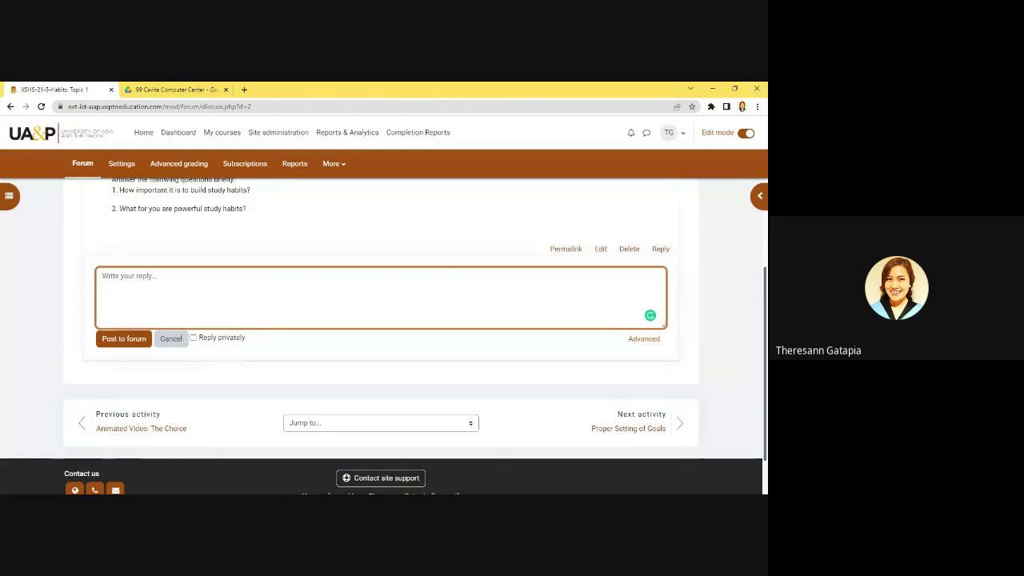
scroll(402, 311, "up", 3)
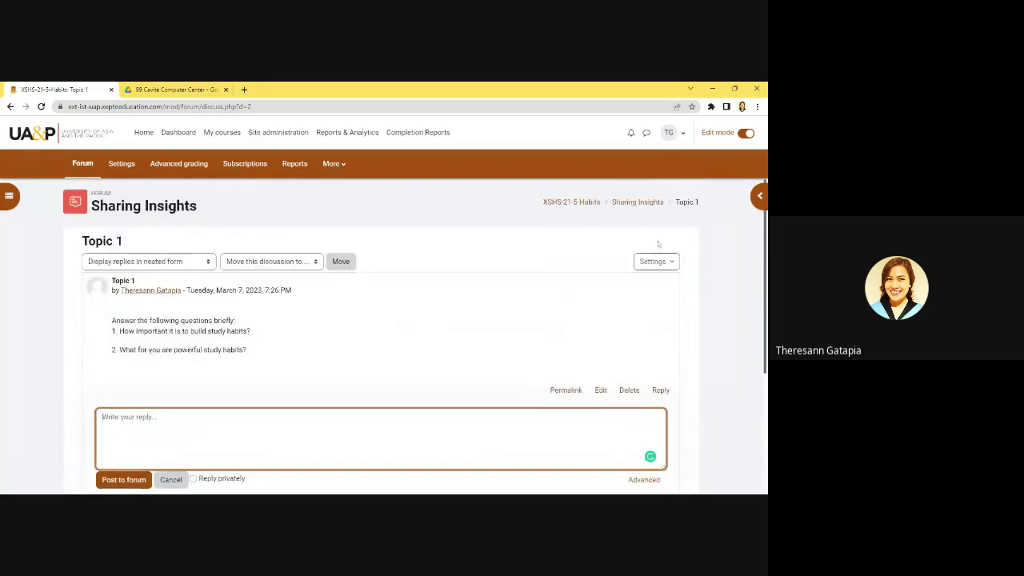
Step: Return through the forum to the course page and look over the Sharing Insights forum and its neighbouring items
left_click(649, 202)
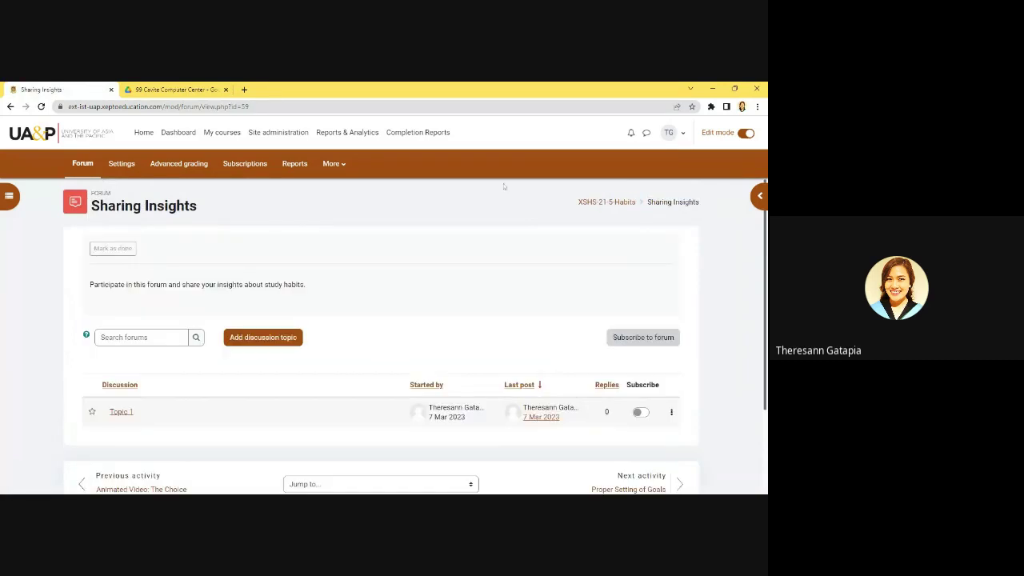
left_click(607, 202)
scroll(254, 331, "down", 3)
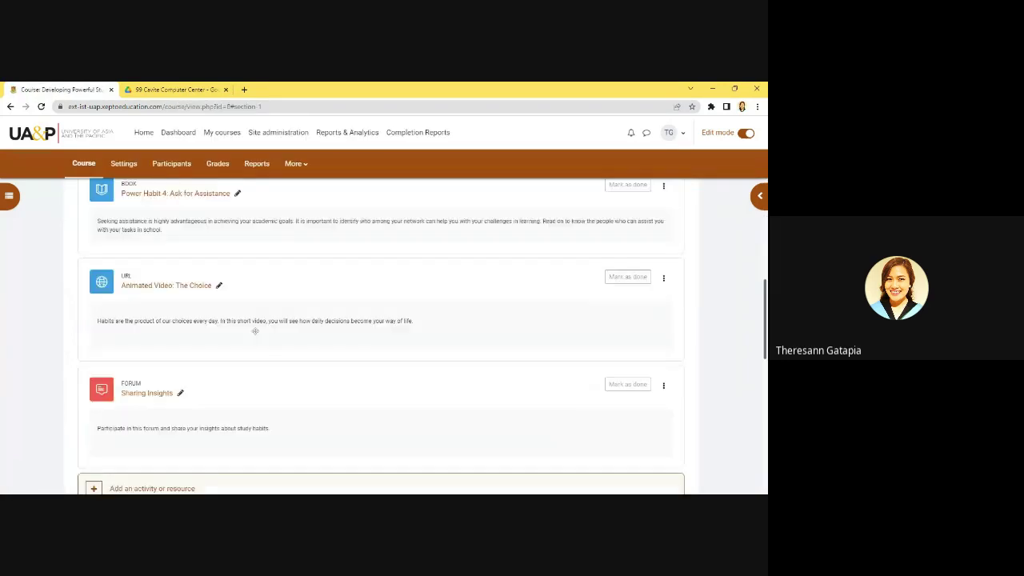
scroll(255, 331, "down", 2)
scroll(255, 330, "up", 3)
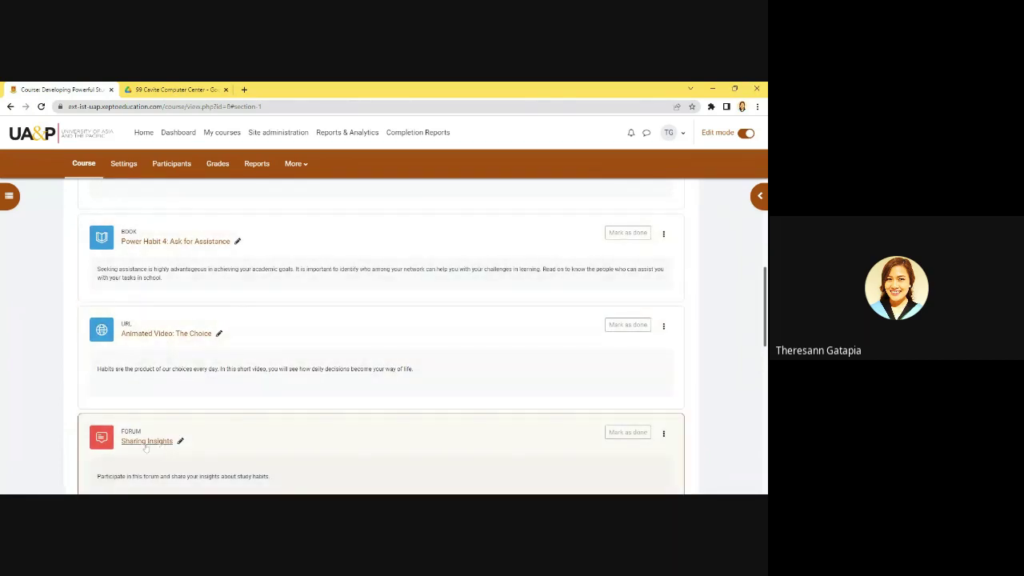
scroll(146, 447, "down", 1)
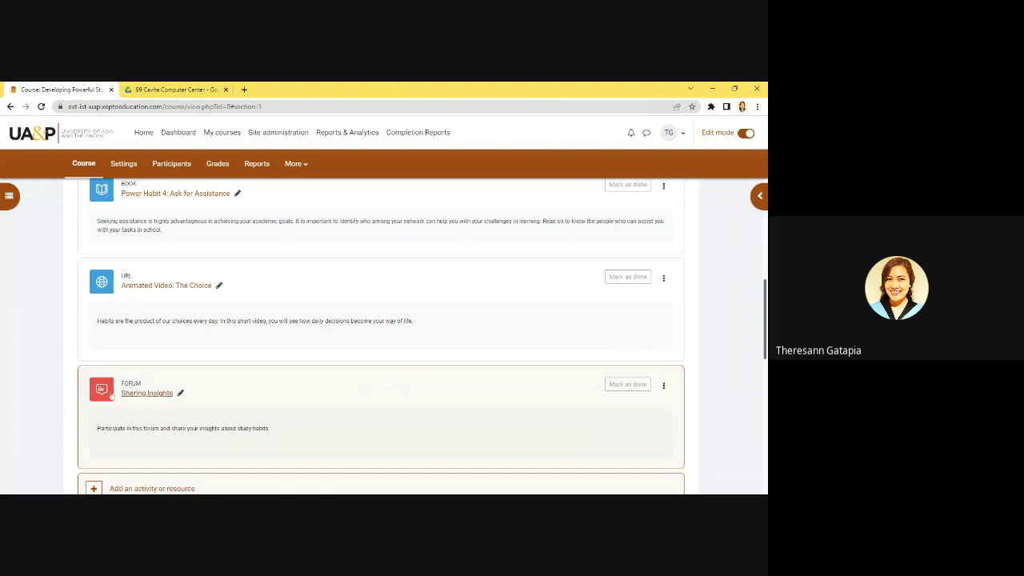
scroll(310, 399, "down", 3)
scroll(311, 398, "down", 2)
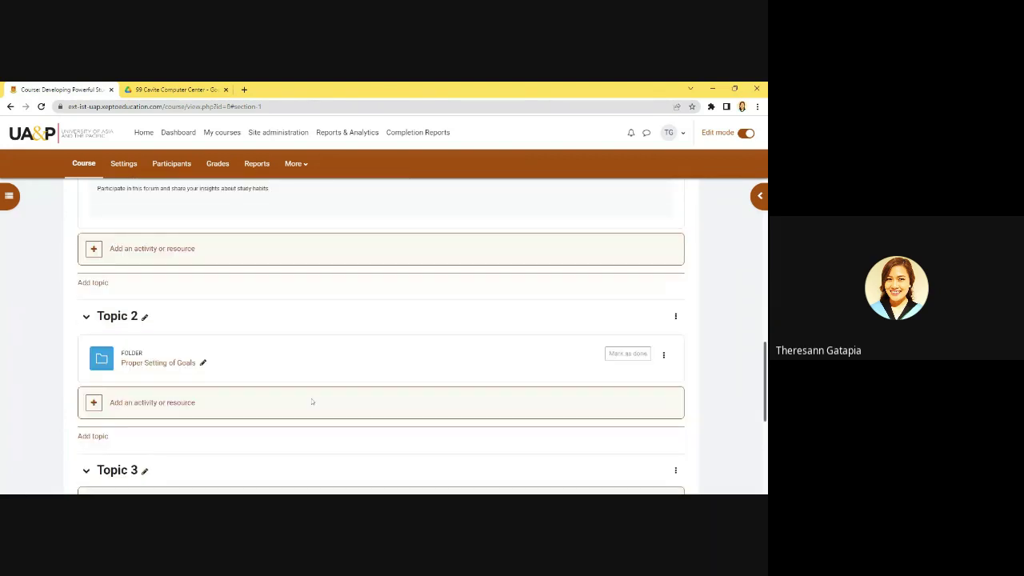
scroll(312, 401, "up", 2)
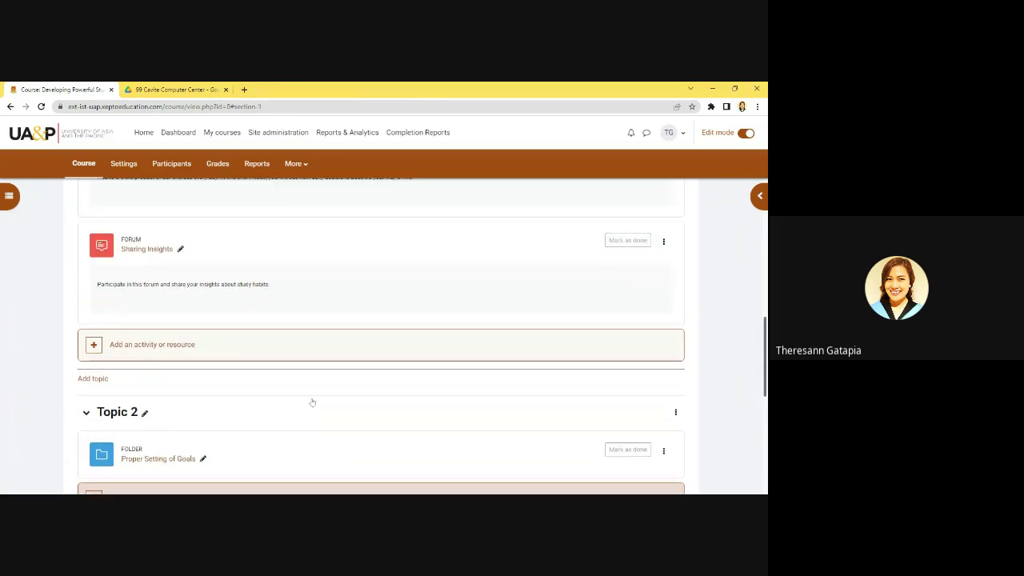
Step: Add a new Choice activity to the Introduction to Study Habits section and name it "How Stretched Are You?"
left_click(96, 348)
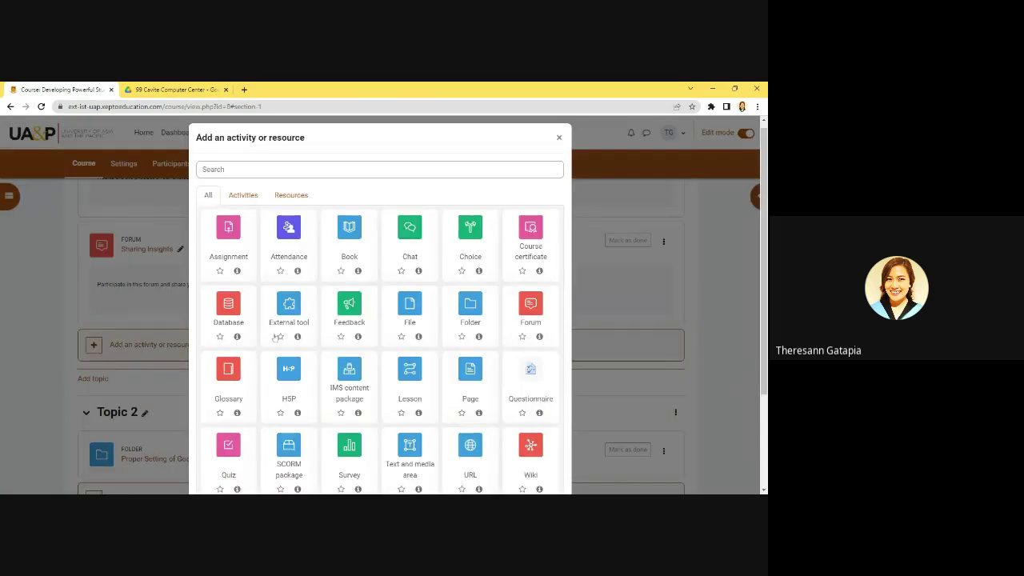
left_click(249, 200)
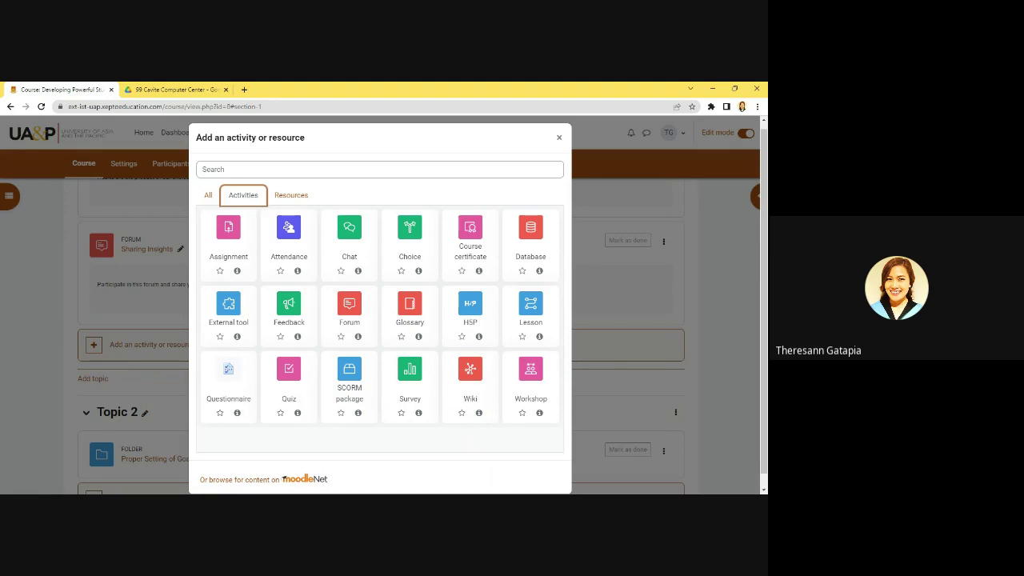
left_click(413, 234)
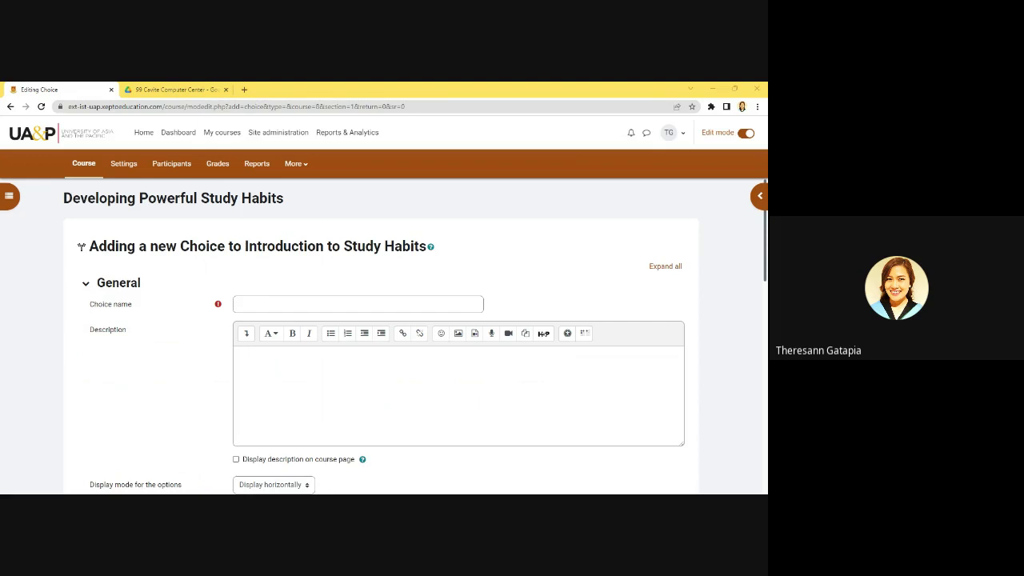
left_click(272, 304)
type("How Stretched Are You?")
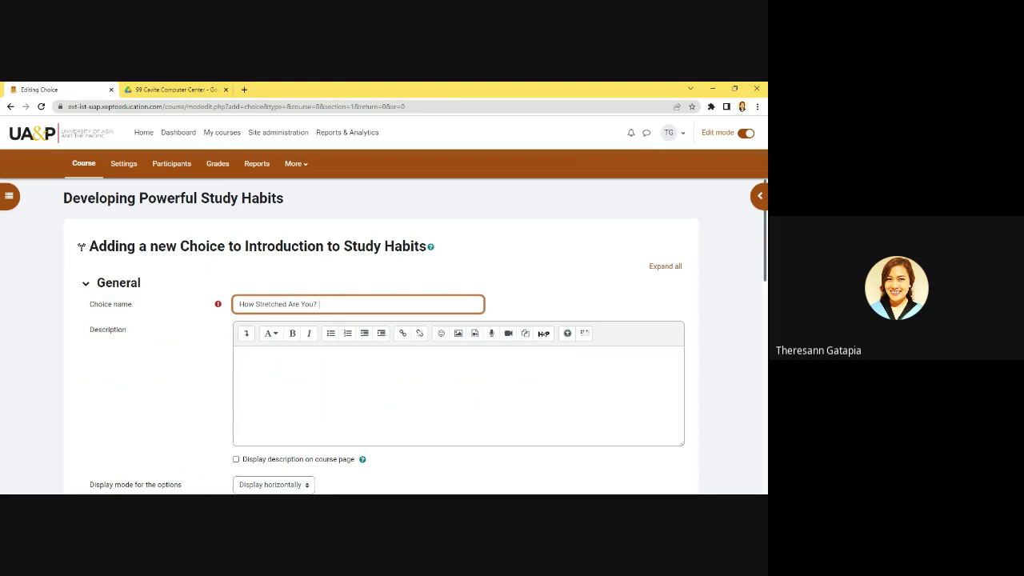
Step: Fill the description with the prepared text about changing "stress" to "stretched", ending "How do you feel right now?", and remove its bold formatting
left_click(401, 384)
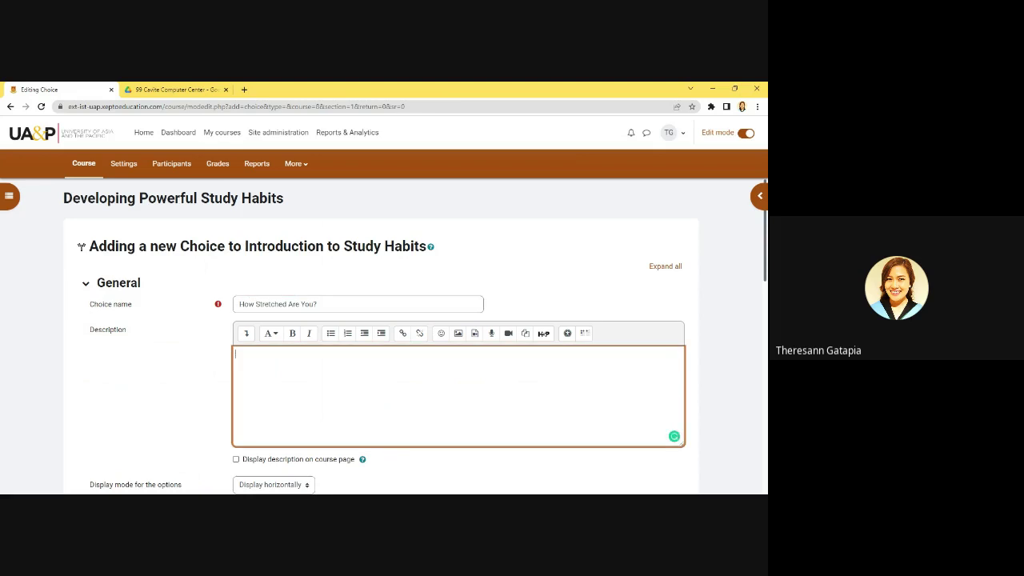
key("alt+Tab")
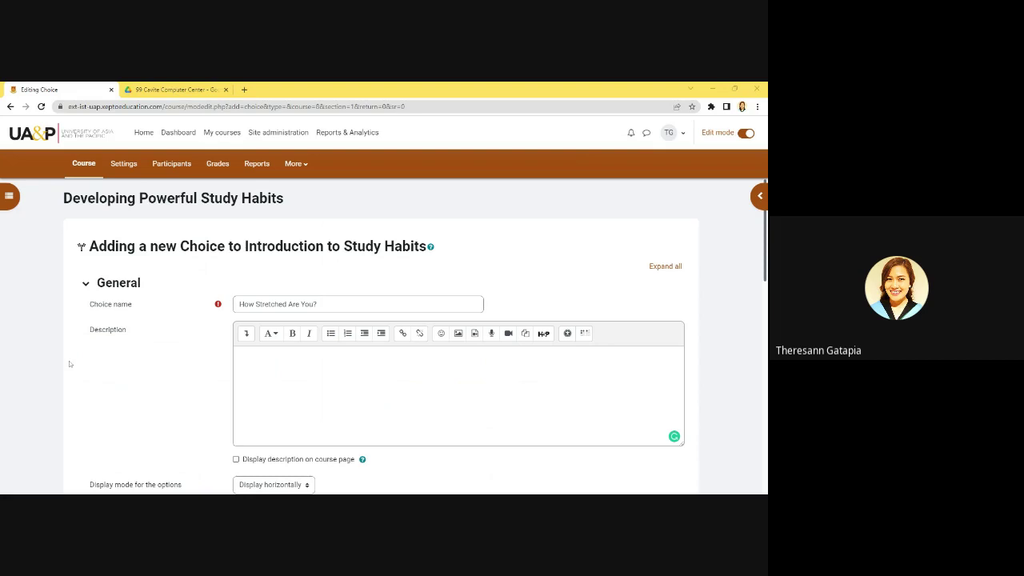
left_click(315, 350)
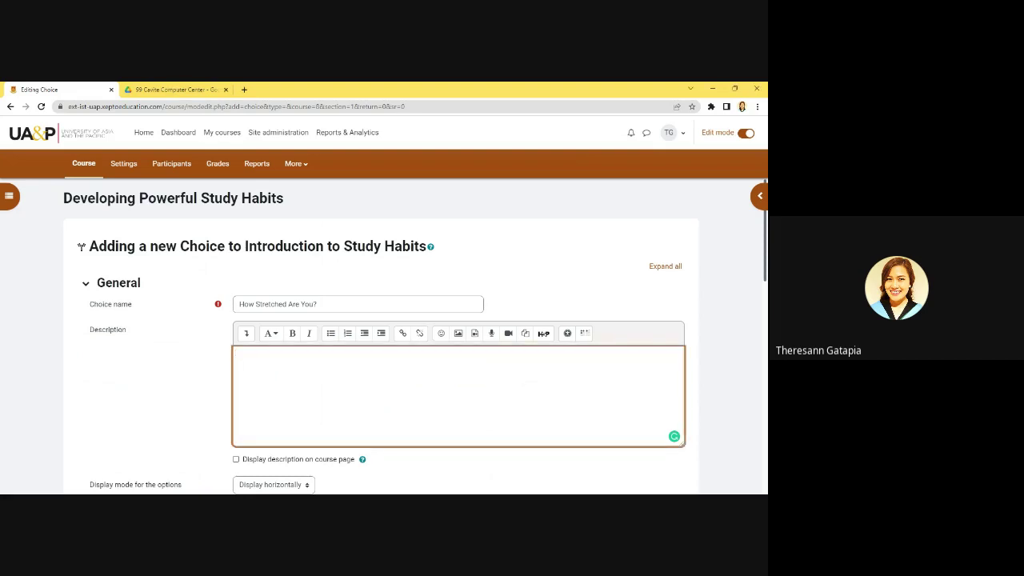
type("Instead of saying 'how stress are you?', let's try to change our mindset by changing the word \"stress\" to \"stretched\". Let's do a quick stretched check before the start of the training. How do you feel right now?")
key("ctrl+a")
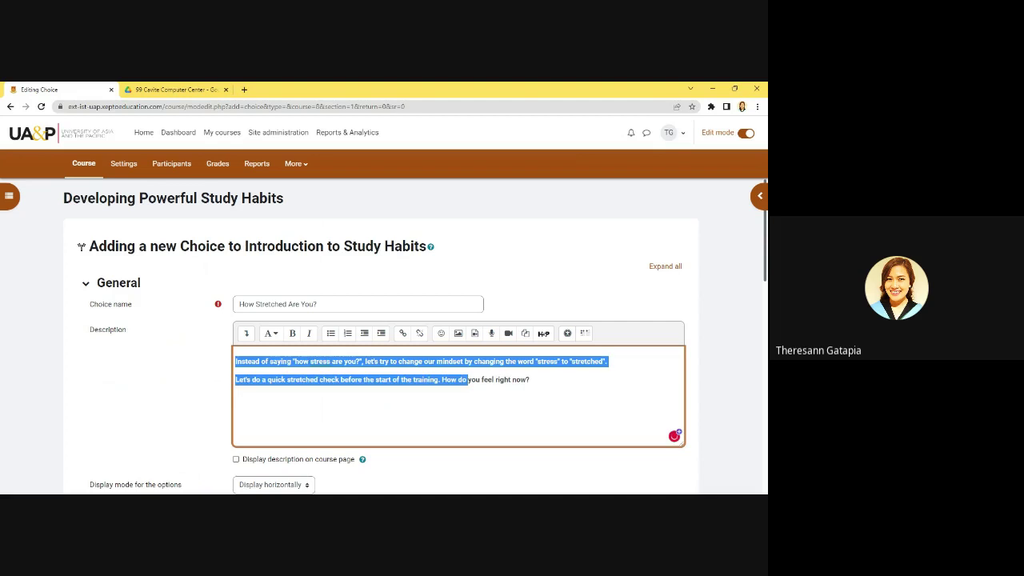
scroll(412, 409, "down", 4)
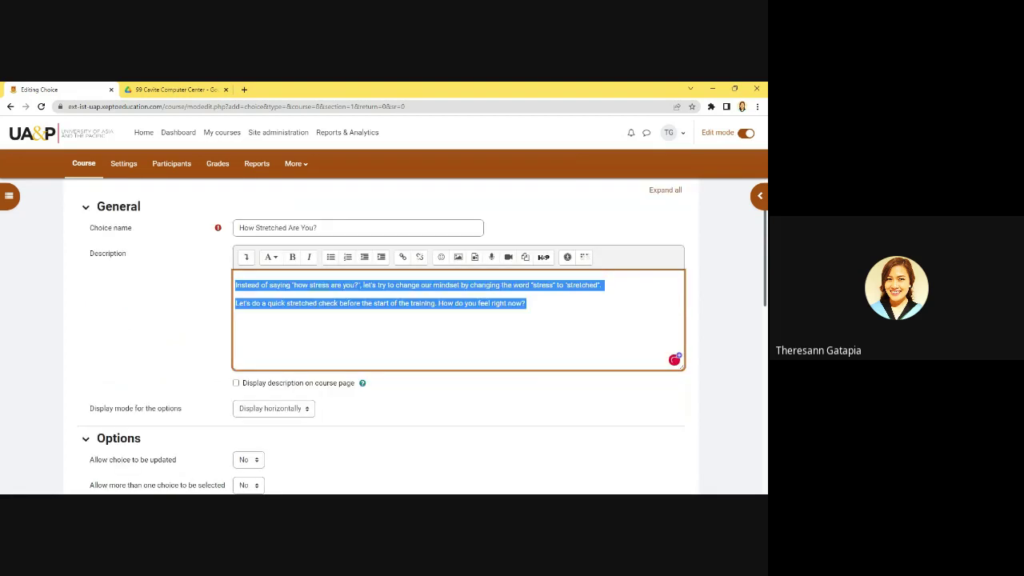
scroll(411, 409, "up", 1)
left_click(278, 256)
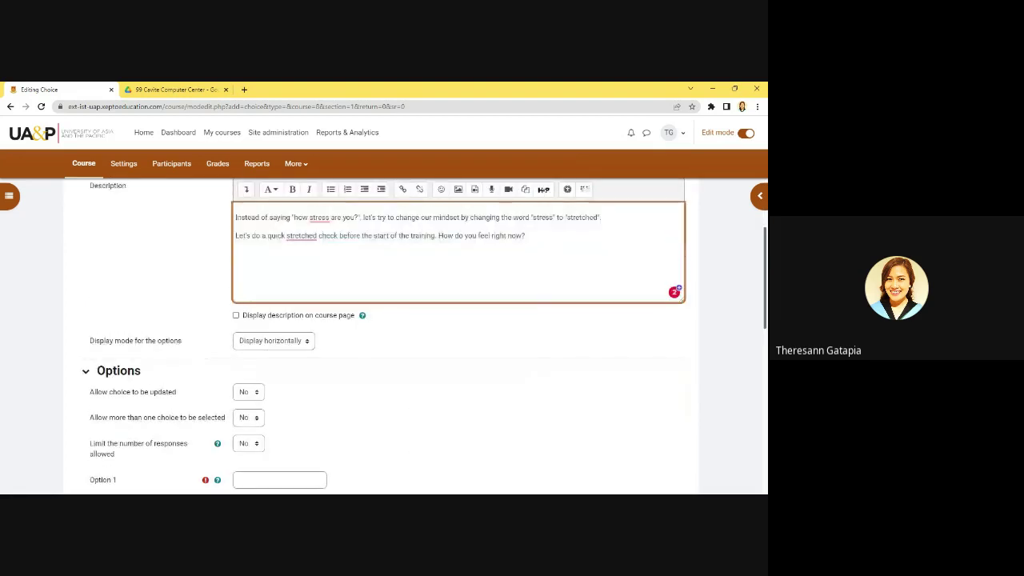
Step: Paste the copied Stress Check image below the text in the choice's description
left_click(1, 361)
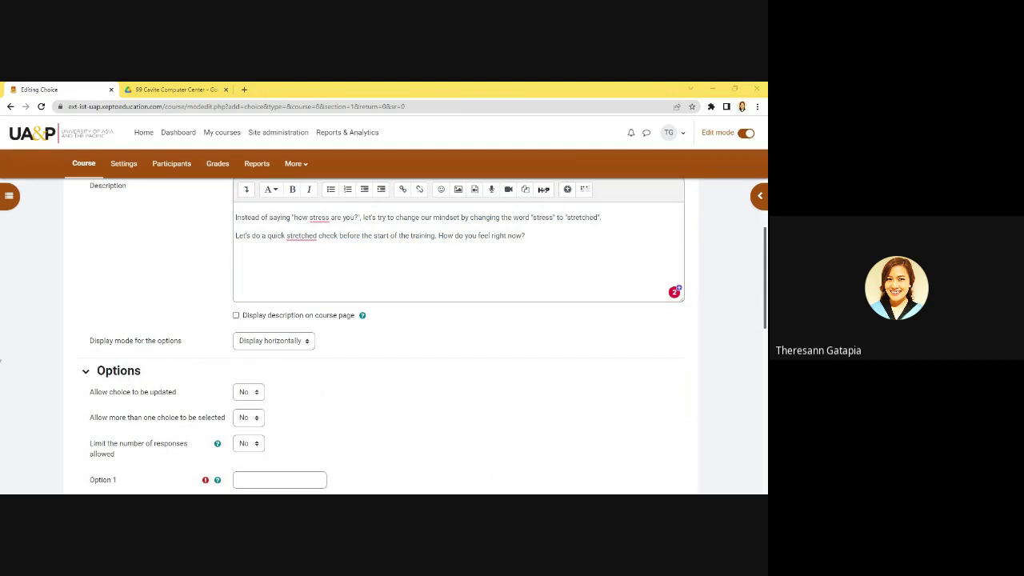
left_click(238, 254)
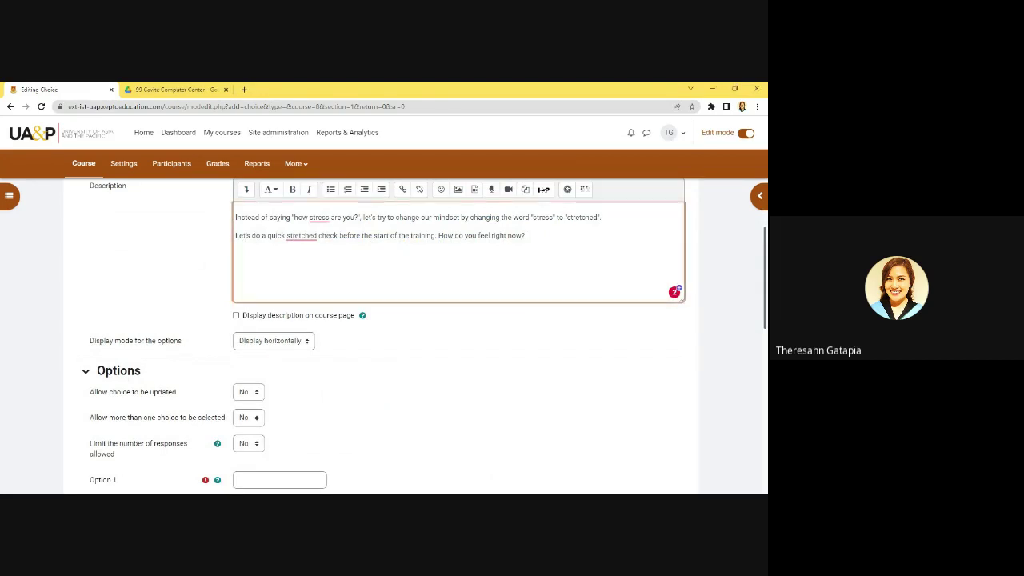
key("ctrl+v")
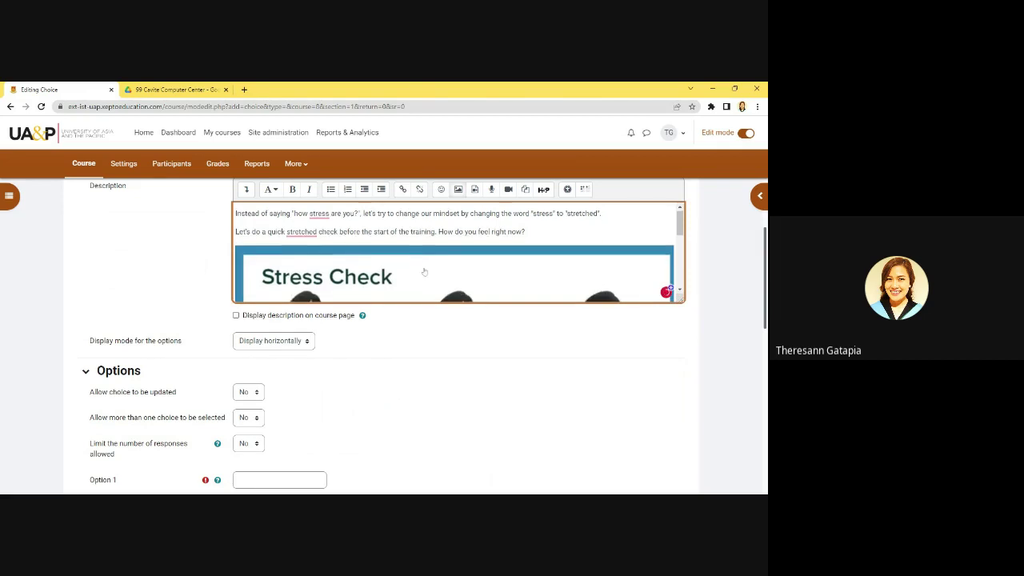
scroll(421, 264, "down", 5)
Step: Enable displaying the choice's description on the course page
left_click(236, 315)
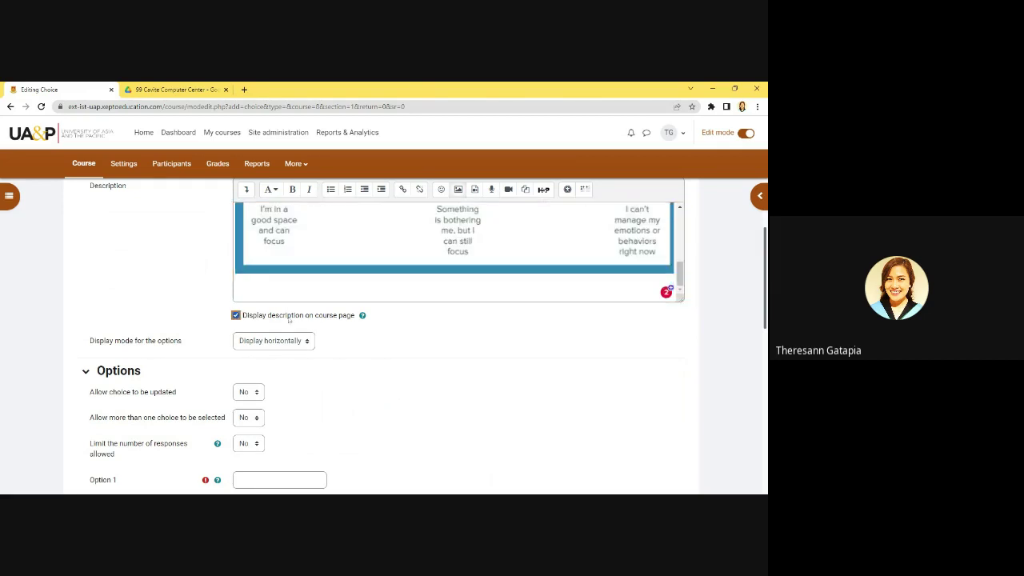
scroll(264, 320, "up", 1)
scroll(284, 320, "down", 2)
scroll(288, 319, "up", 1)
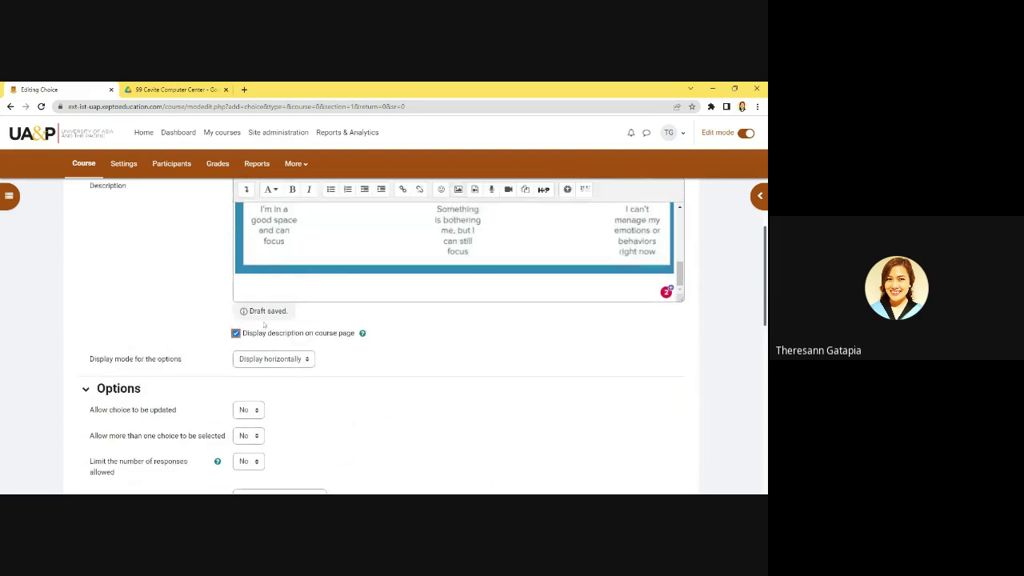
Step: Fill in the choice's five answer options with the values 1, 2, 3, 4 and 5
scroll(329, 340, "down", 2)
scroll(328, 341, "down", 1)
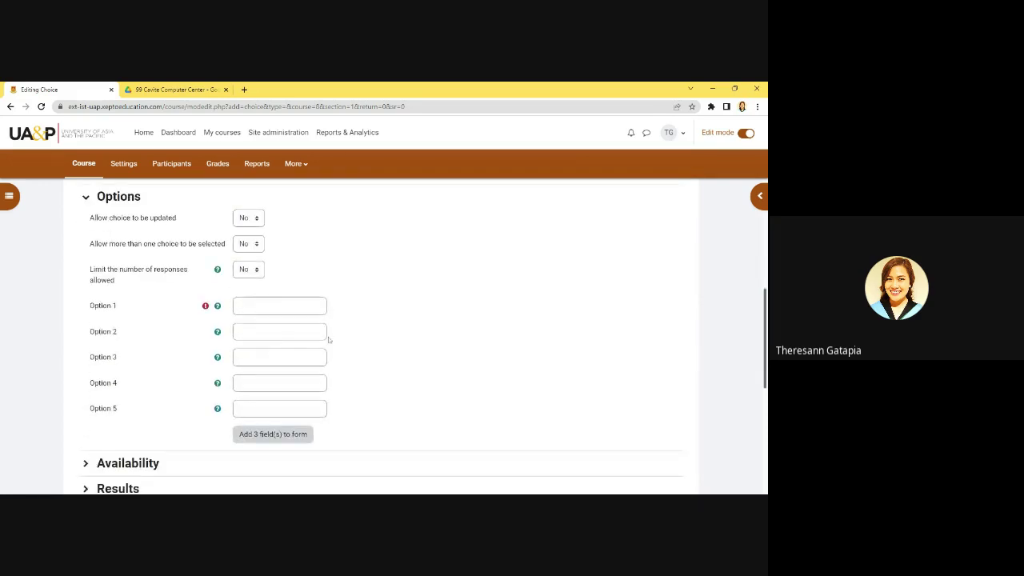
left_click(239, 306)
scroll(330, 314, "down", 1)
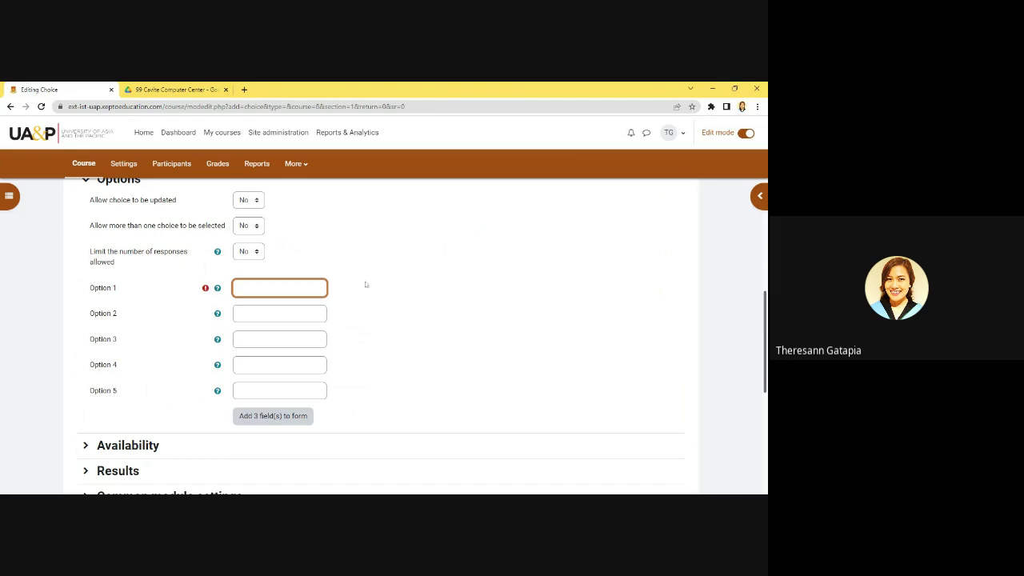
scroll(365, 284, "up", 7)
scroll(380, 297, "down", 7)
left_click(280, 314)
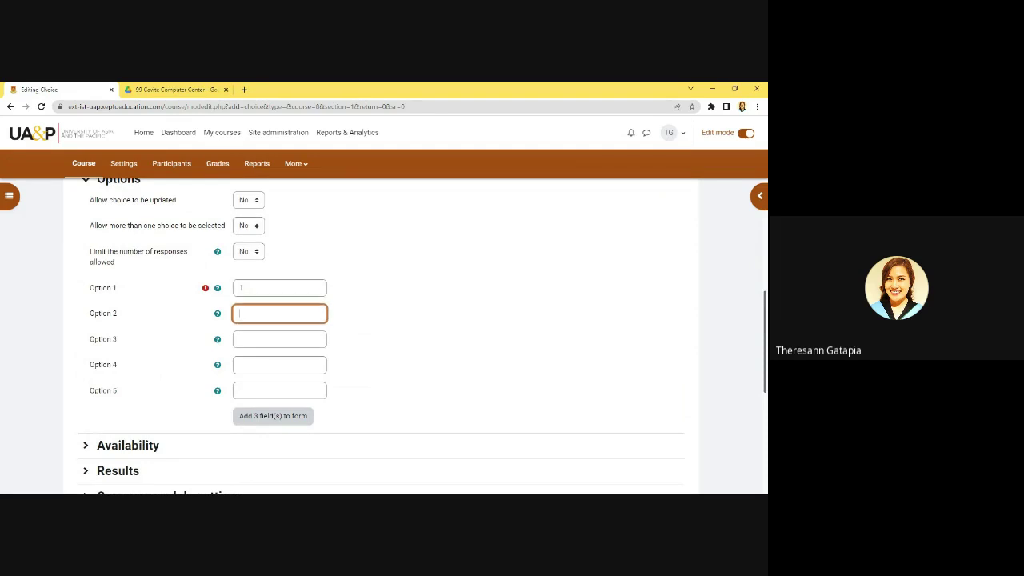
key("Tab")
type("3")
key("Tab")
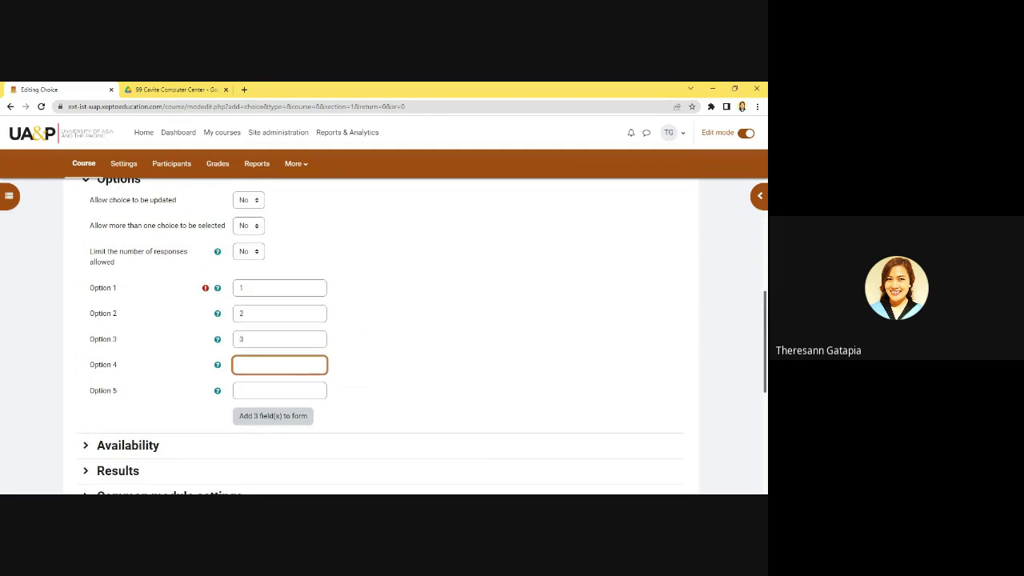
type("4")
key("Tab")
type("5")
left_click(458, 371)
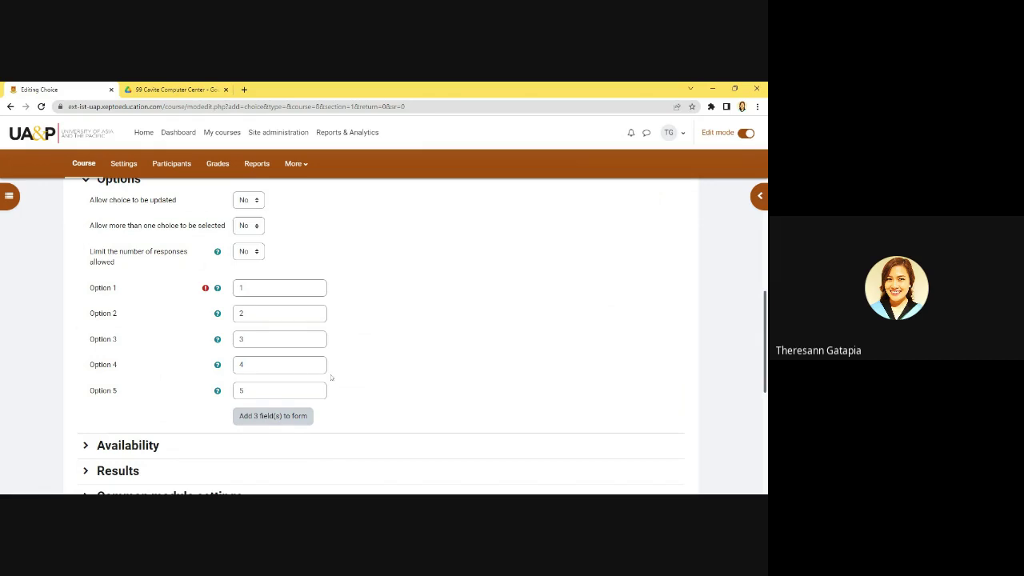
Step: Save the choice activity and display its page to check the description, Stress Check image and answer options
scroll(331, 377, "up", 1)
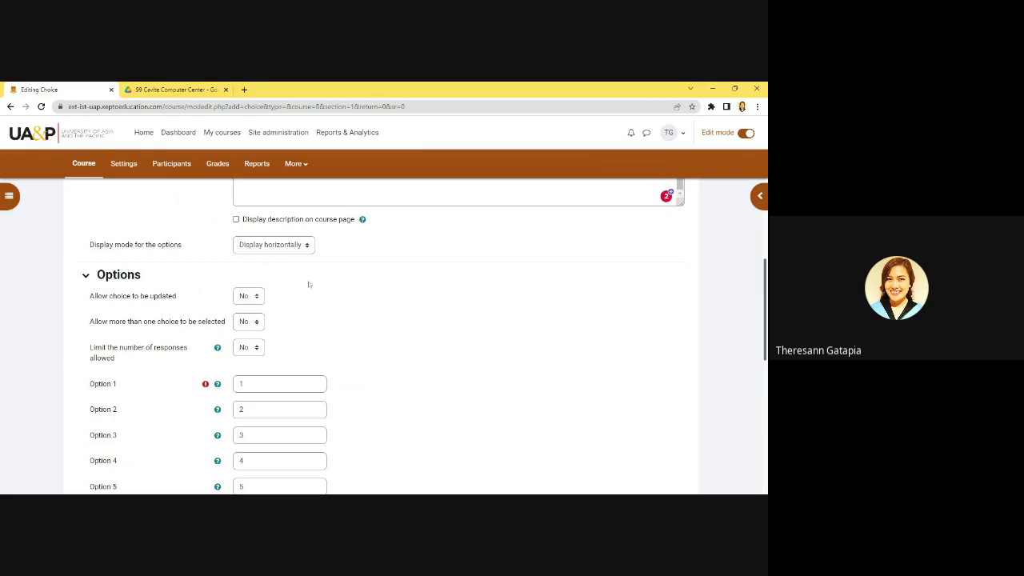
scroll(306, 334, "down", 3)
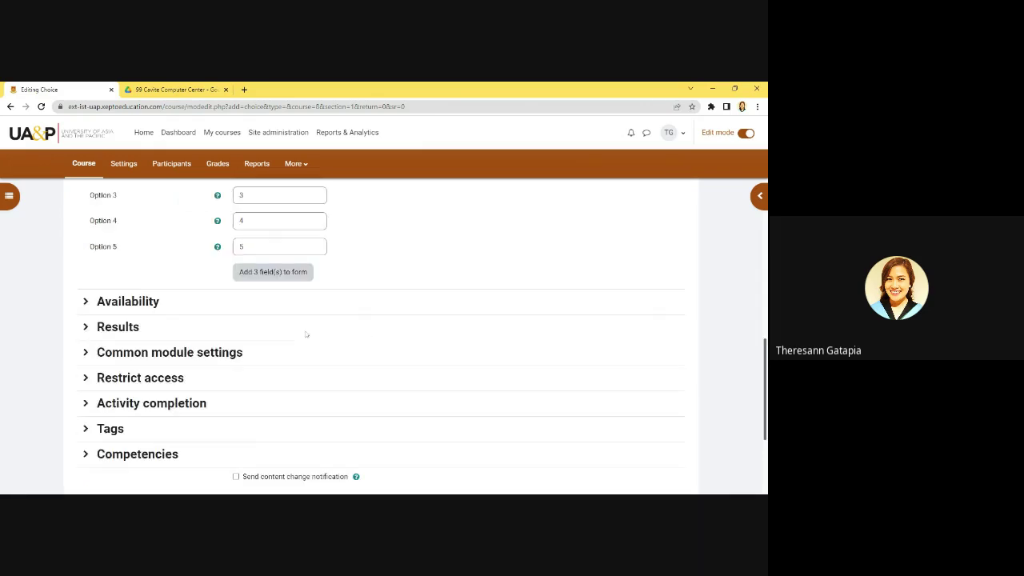
scroll(306, 334, "down", 2)
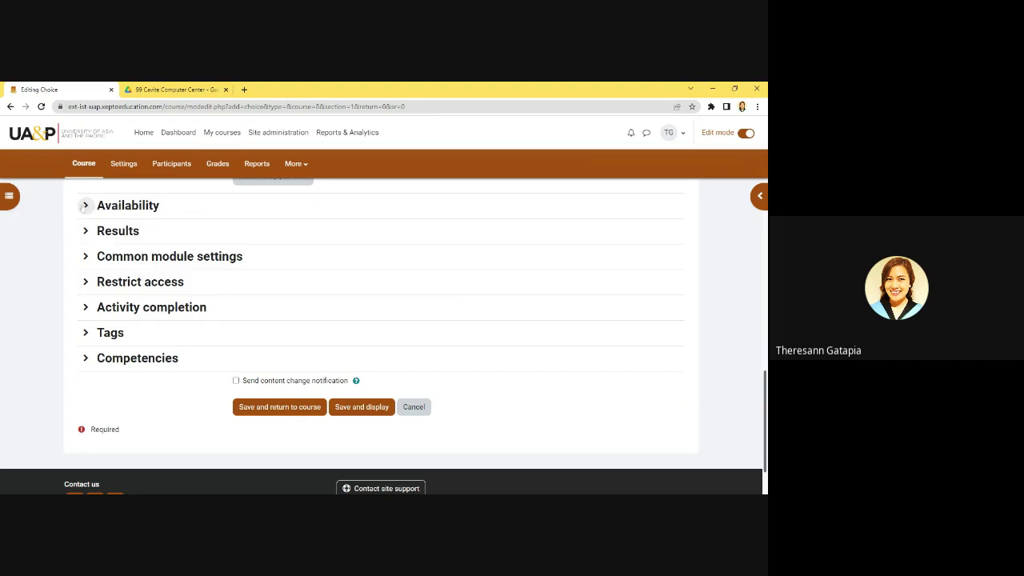
left_click(388, 406)
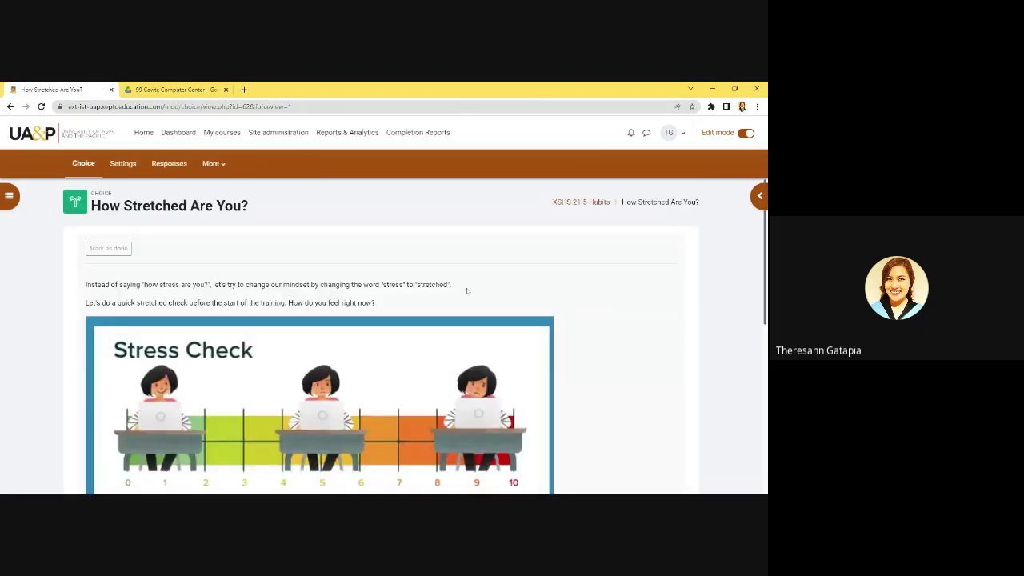
scroll(469, 292, "down", 3)
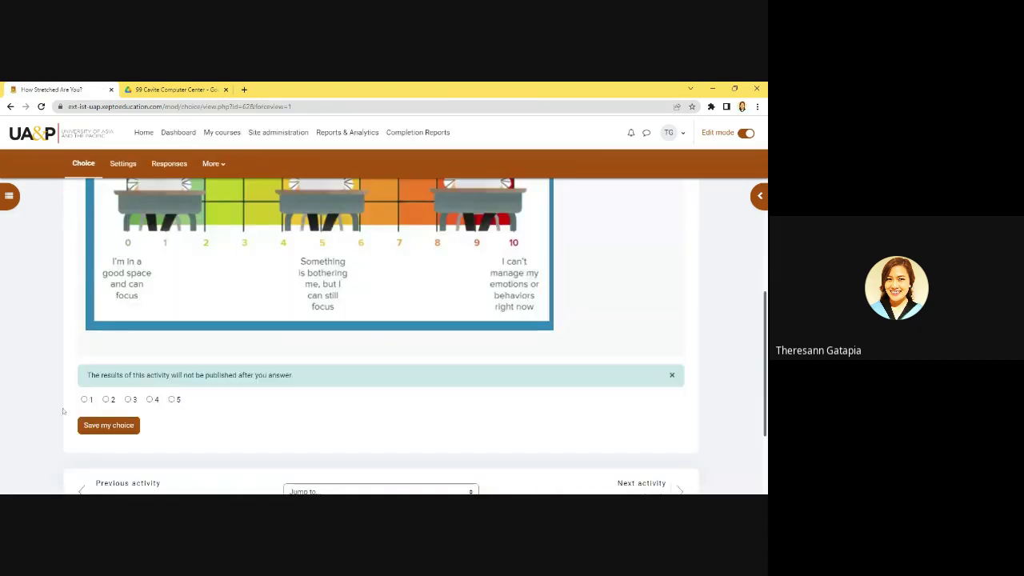
scroll(320, 364, "up", 1)
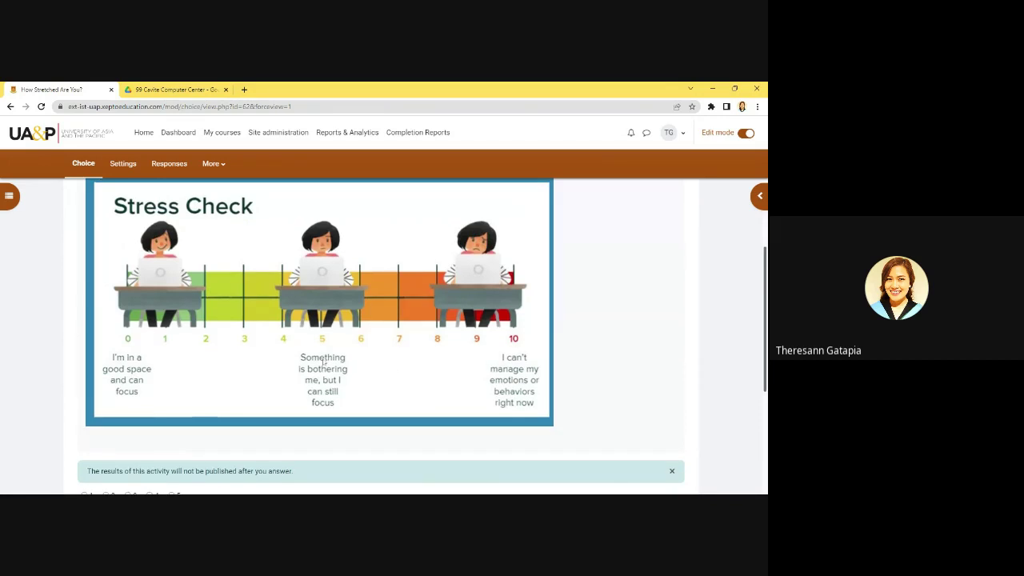
scroll(324, 362, "down", 1)
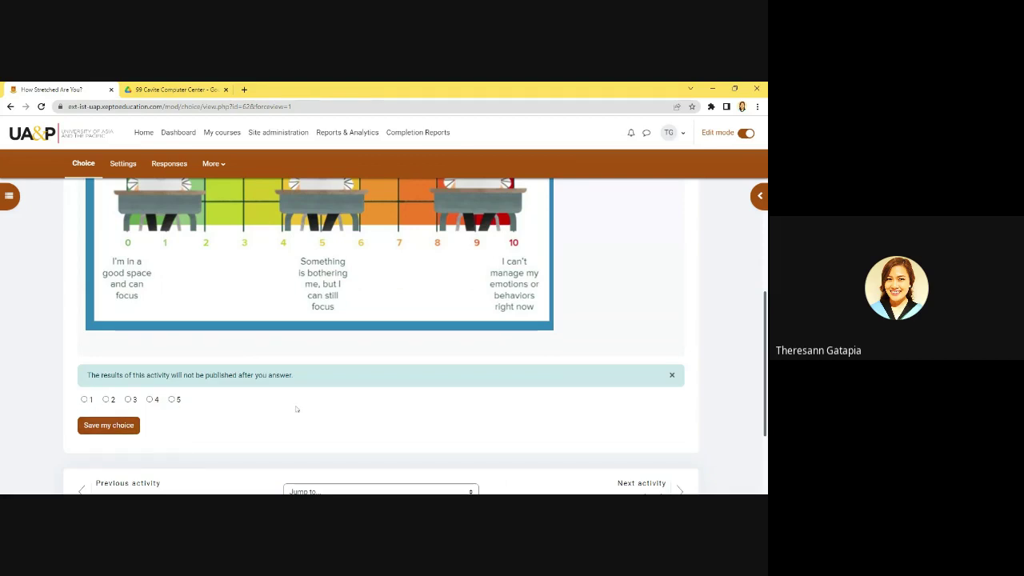
scroll(403, 387, "up", 5)
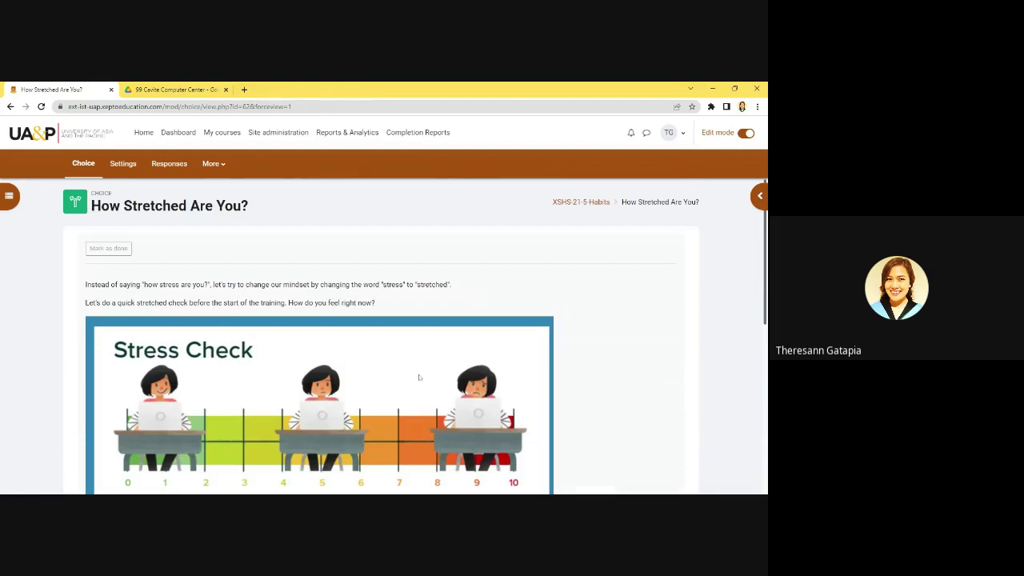
Step: Return to the XSHS-21-5-Habits course page and check the How Stretched Are You? choice in its section
left_click(579, 203)
scroll(223, 310, "down", 5)
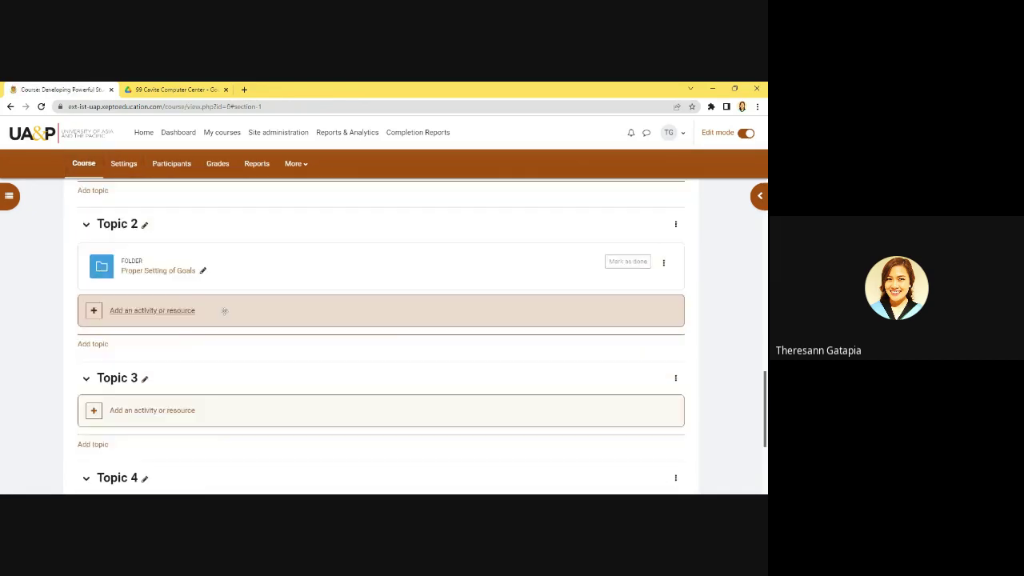
scroll(226, 315, "up", 3)
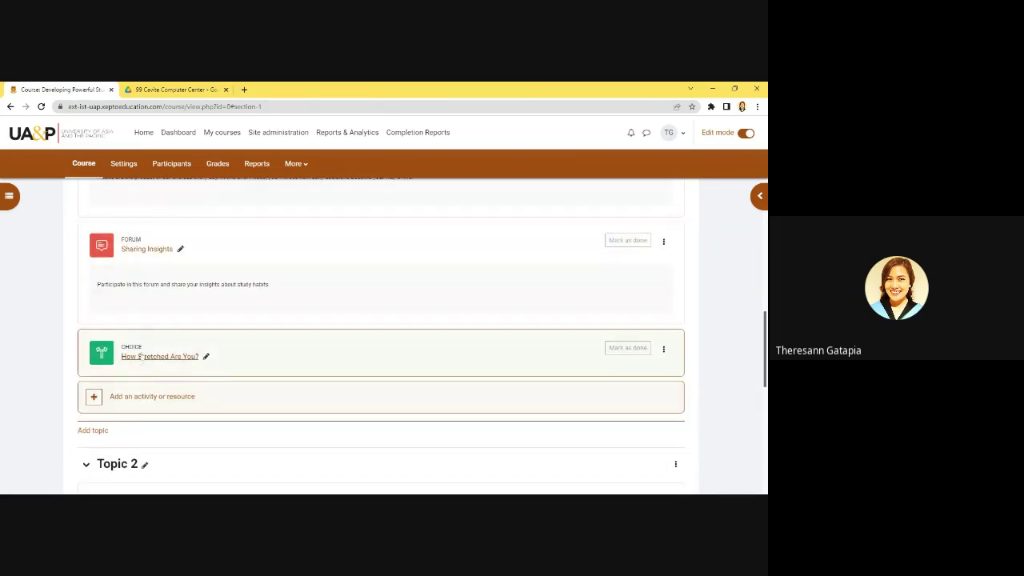
scroll(317, 376, "down", 1)
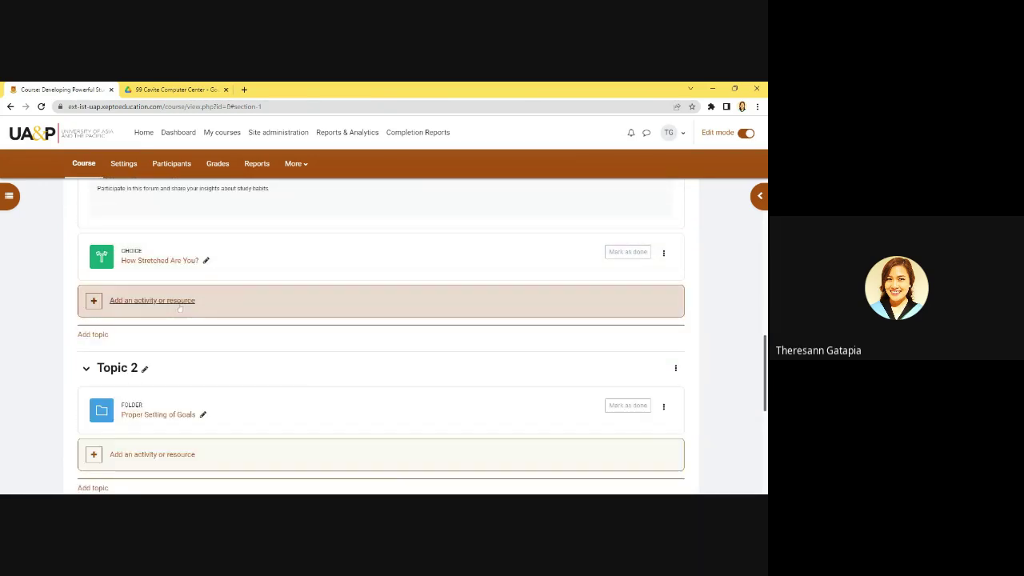
Step: Read the H5P activity's information in the activity chooser of the section containing How Stretched Are You?, and close the chooser
left_click(94, 303)
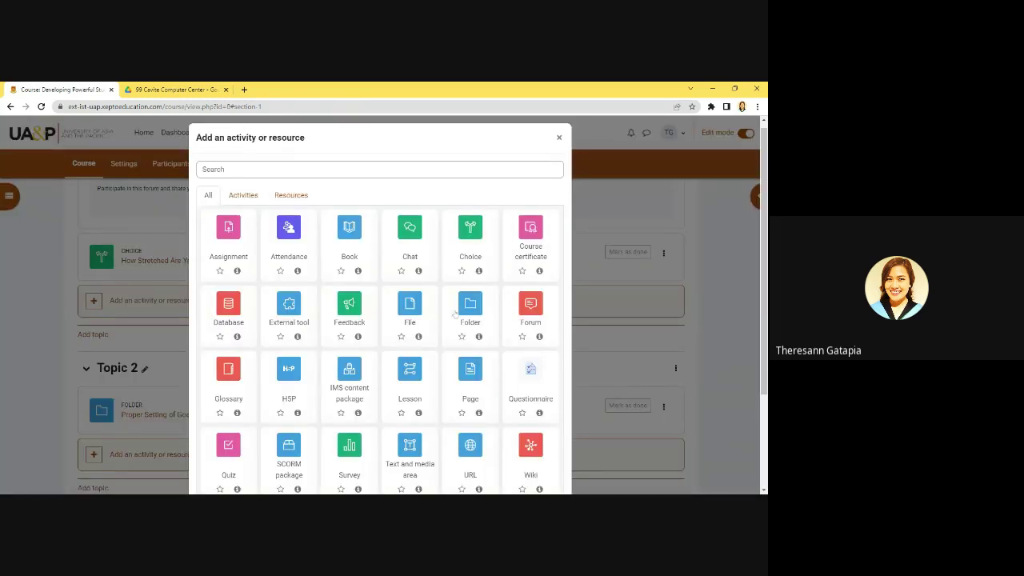
scroll(453, 320, "down", 1)
scroll(449, 332, "up", 1)
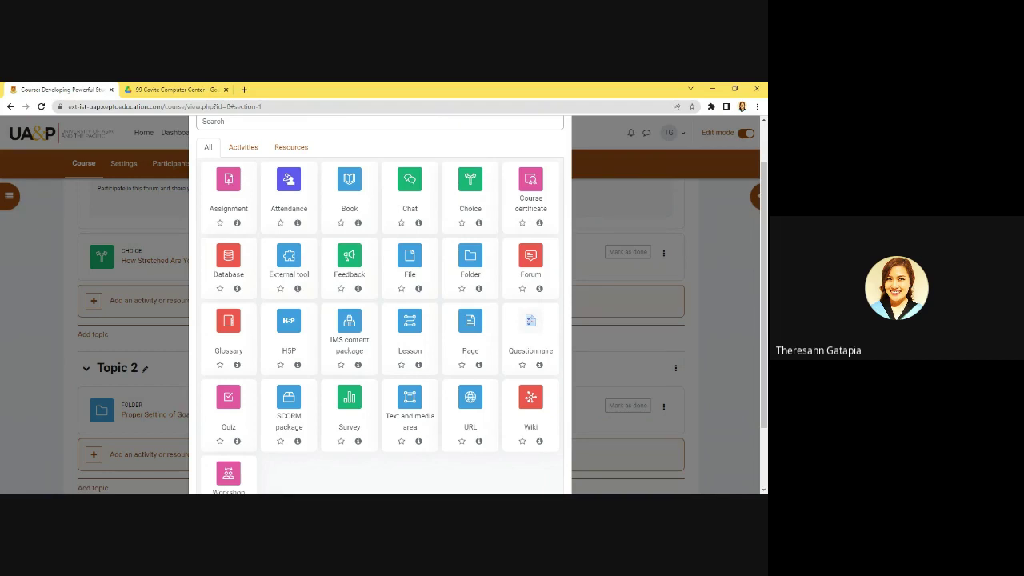
left_click(296, 364)
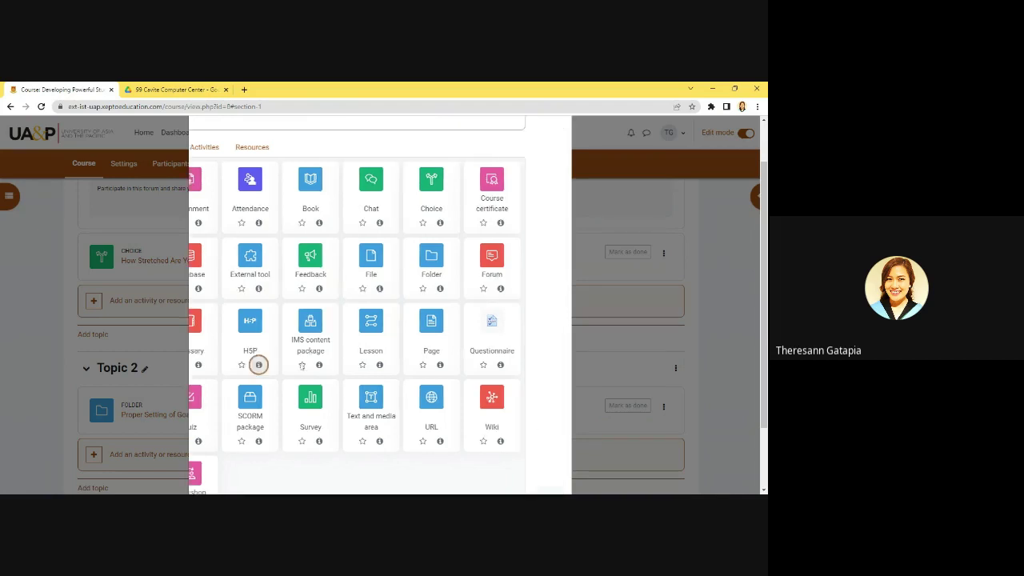
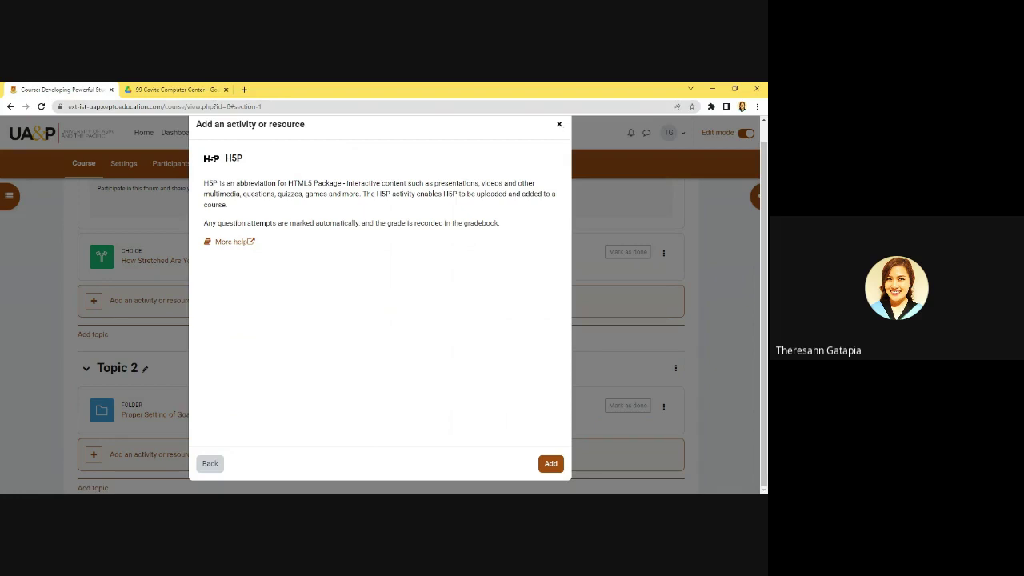
left_click(560, 124)
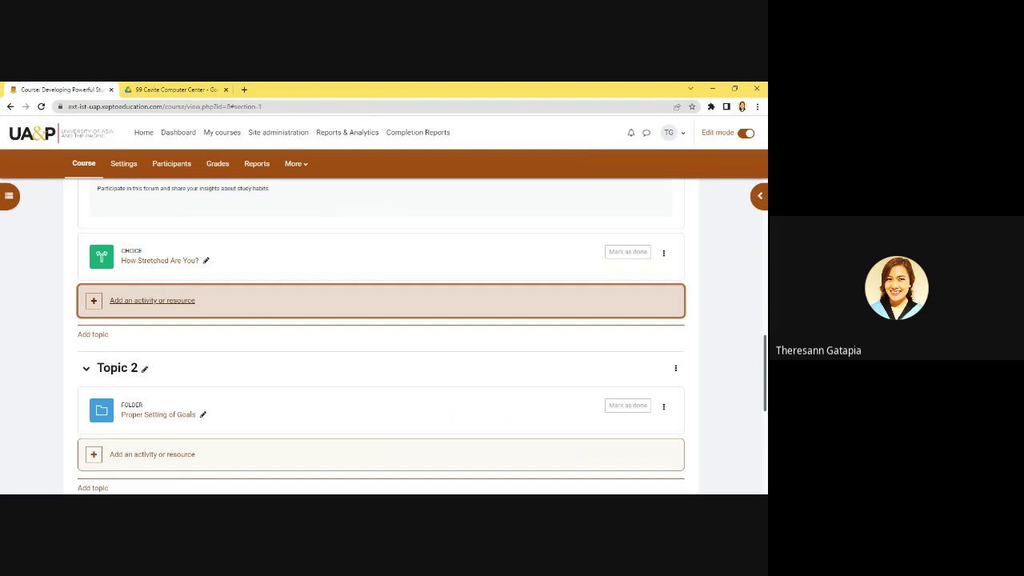
Step: Open the course's content bank and show the H5P interactive content types that can be added
left_click(298, 165)
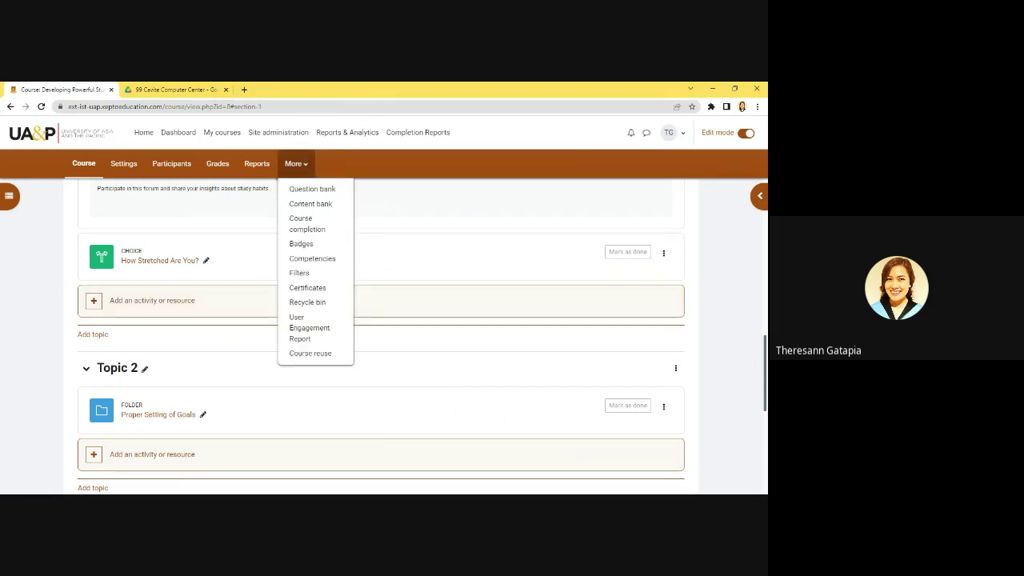
left_click(319, 207)
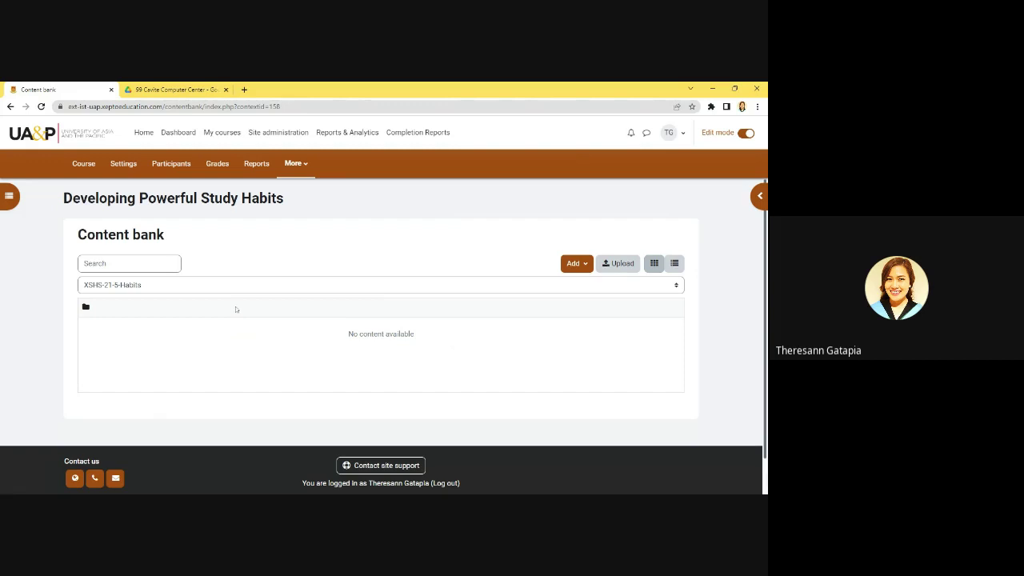
left_click(587, 269)
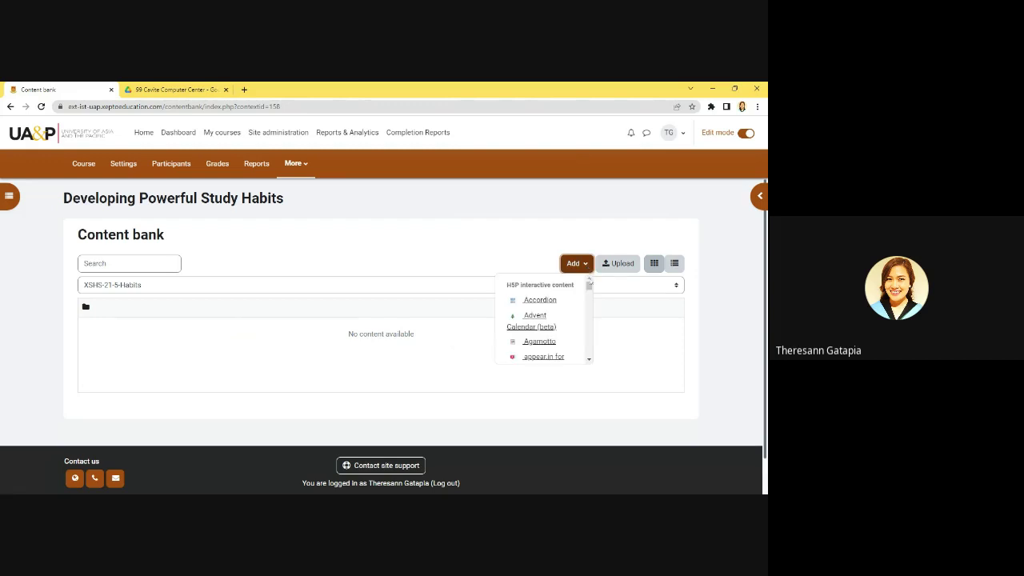
Step: Look through the full list of H5P interactive content types available for the course's content bank, from Accordion to Virtual Tour (360)
mouse_move(589, 286)
left_mouse_down()
mouse_move(594, 358)
mouse_move(592, 282)
left_mouse_up()
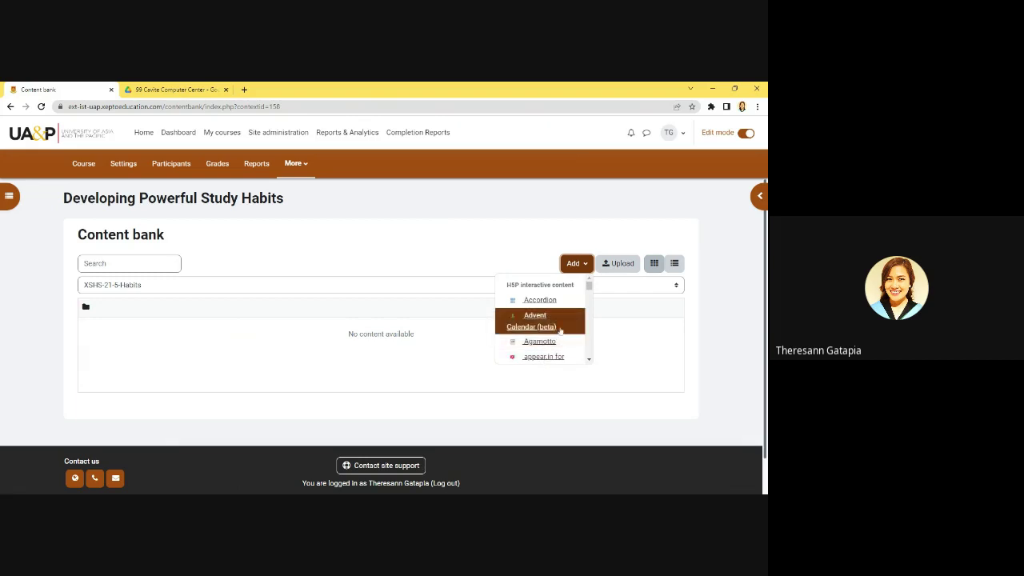
scroll(557, 334, "down", 3)
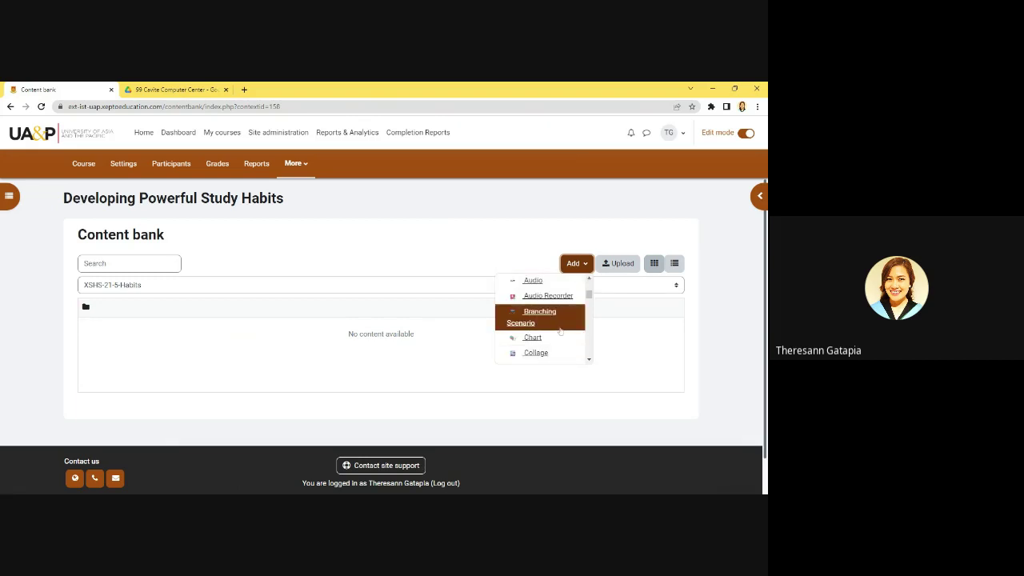
scroll(560, 330, "down", 3)
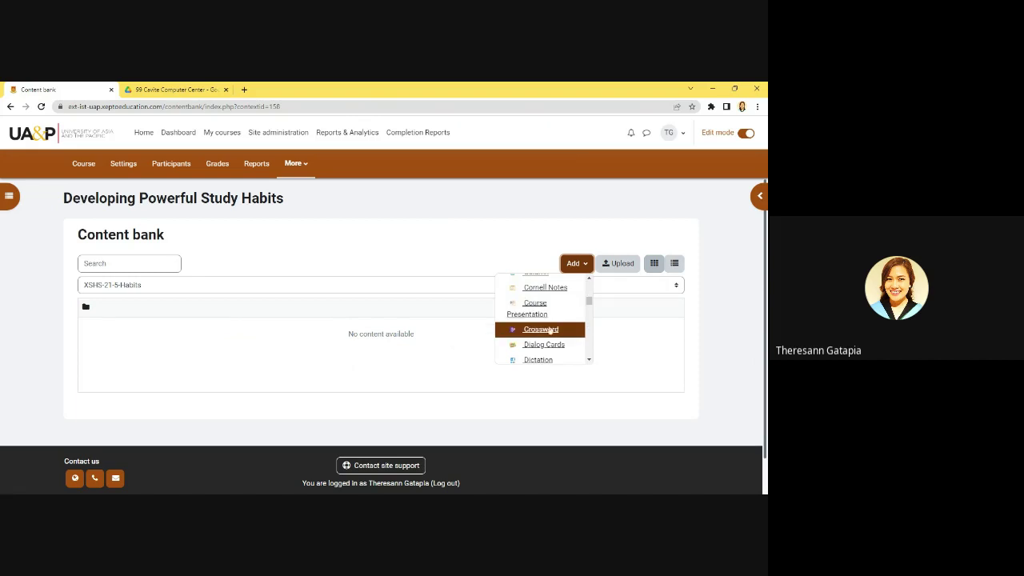
scroll(550, 330, "down", 3)
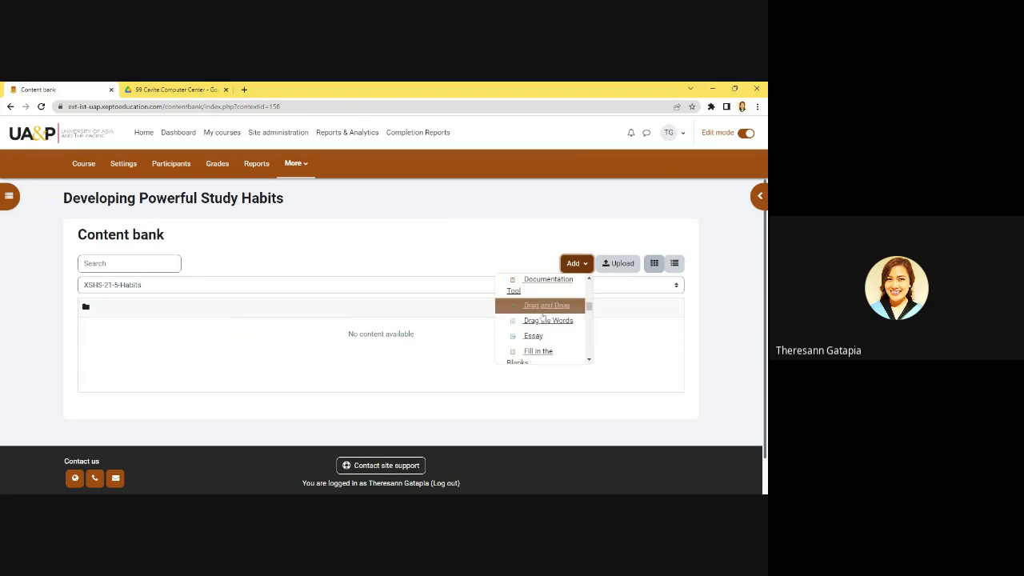
scroll(544, 302, "down", 1)
scroll(544, 289, "down", 3)
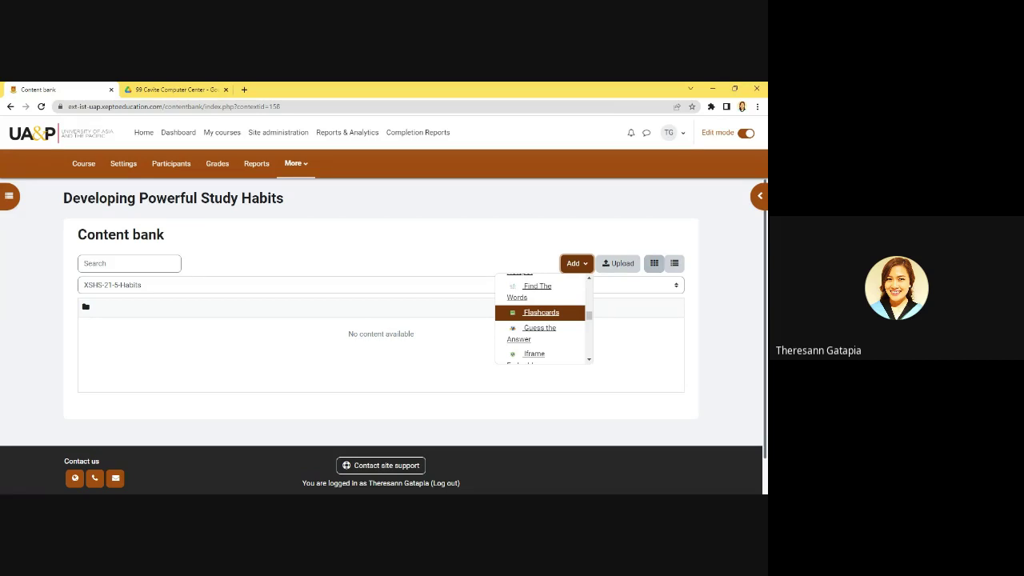
scroll(550, 317, "down", 3)
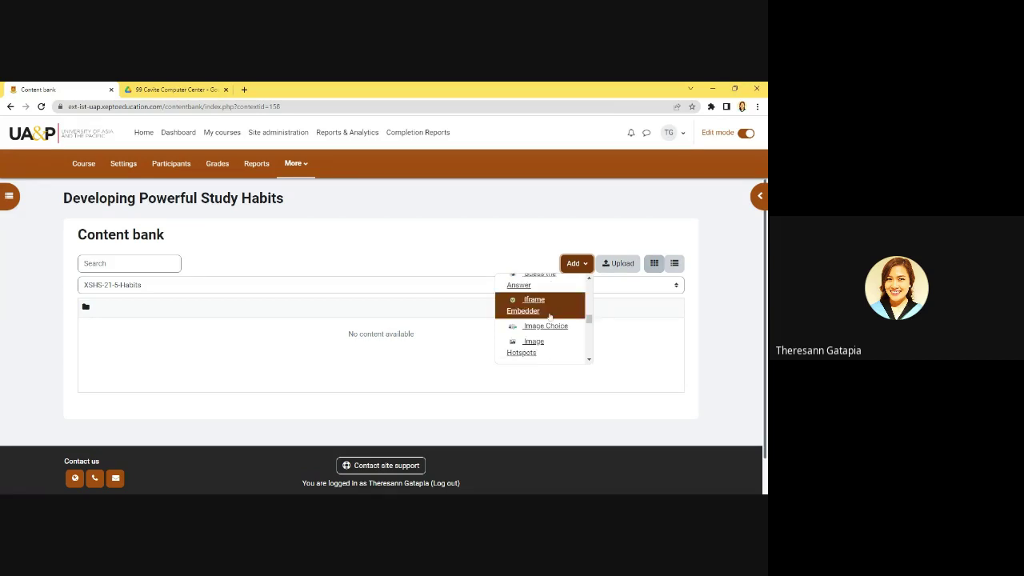
scroll(549, 316, "down", 5)
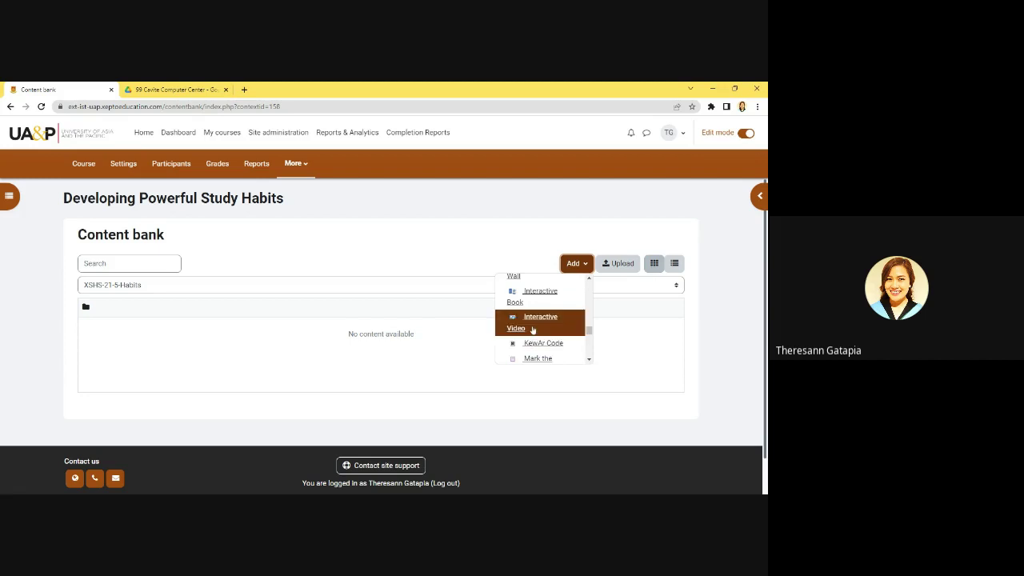
scroll(532, 329, "down", 3)
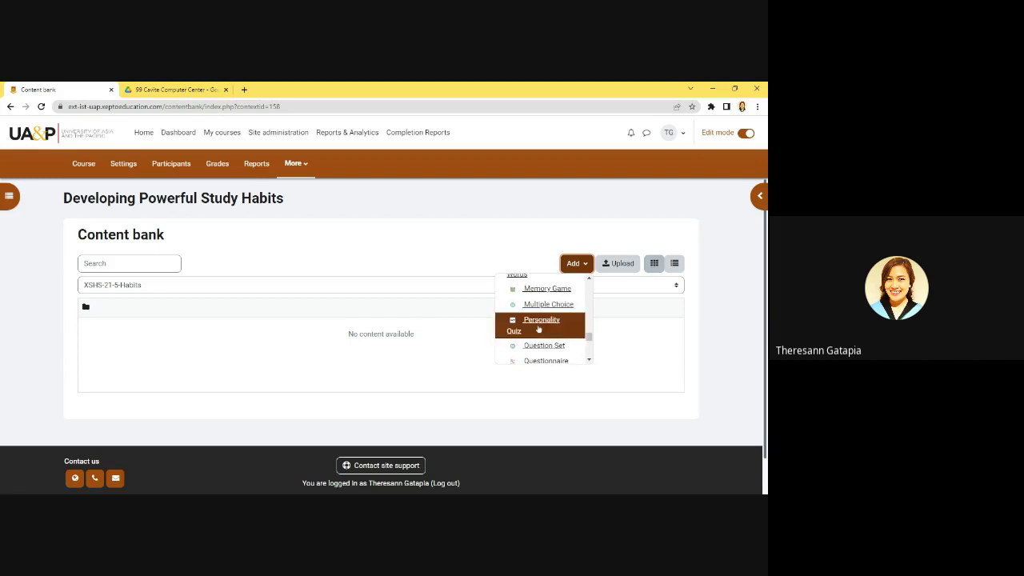
scroll(540, 331, "down", 1)
scroll(540, 330, "down", 5)
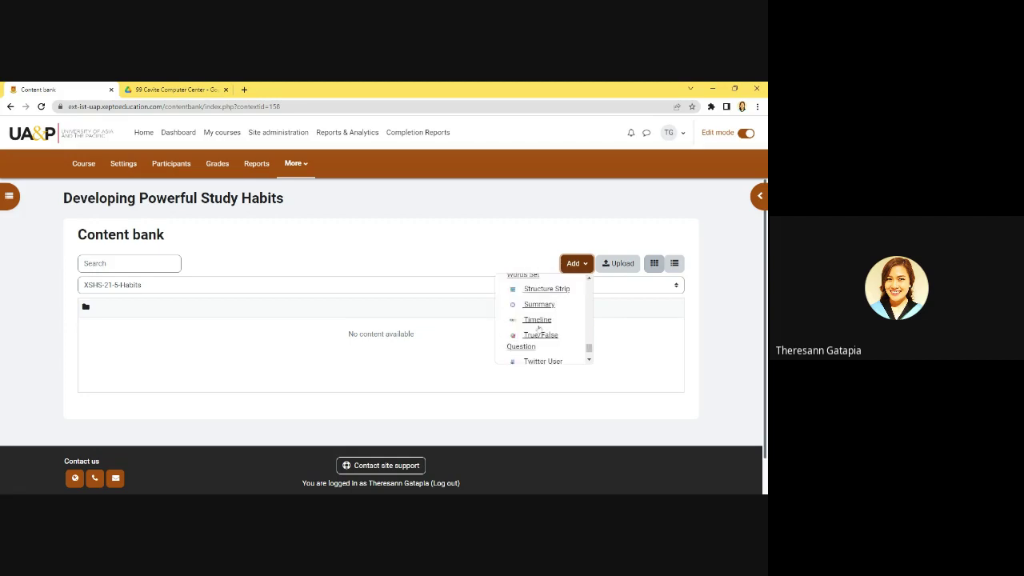
scroll(538, 328, "down", 2)
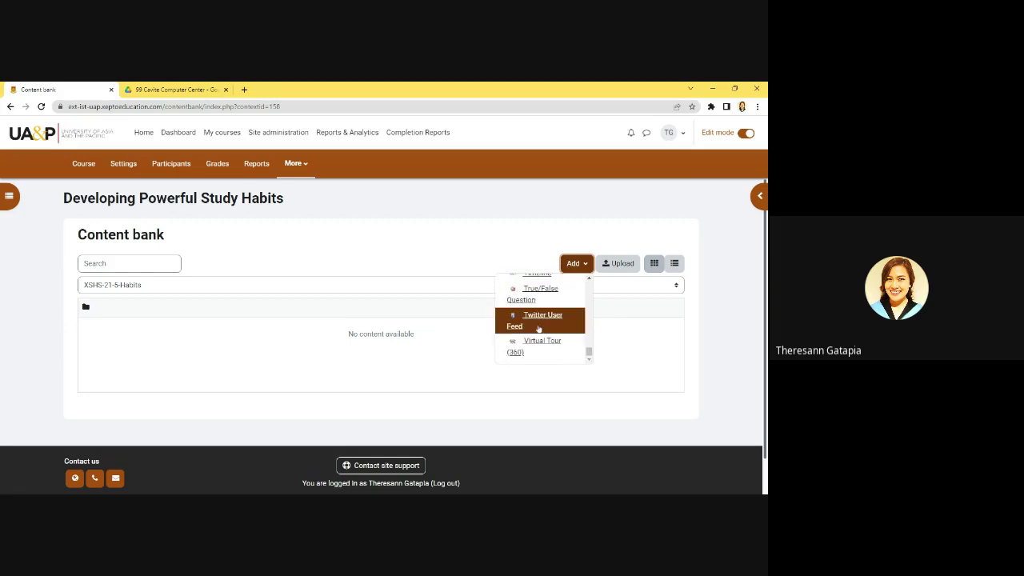
scroll(538, 328, "up", 1)
scroll(538, 328, "down", 3)
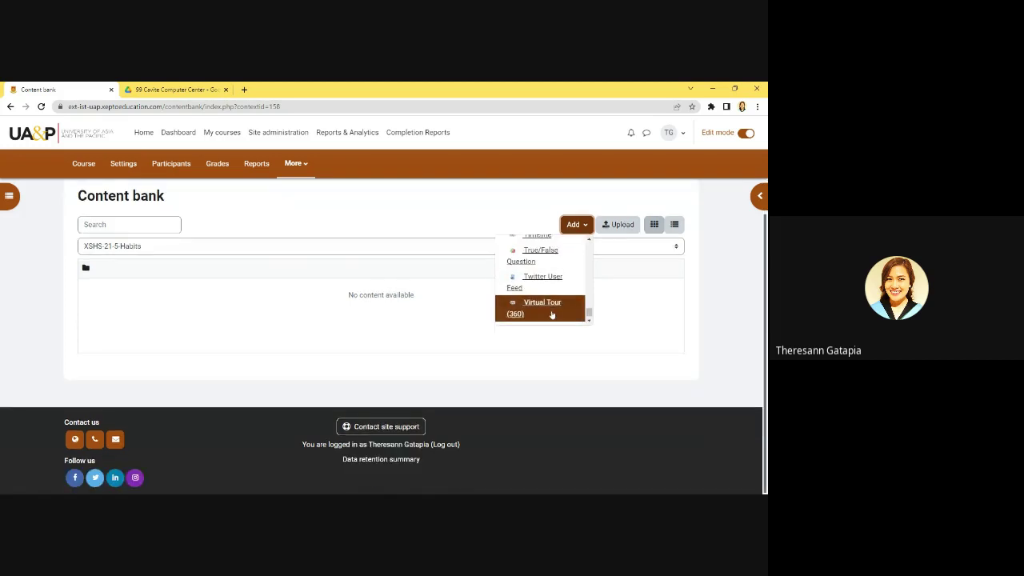
scroll(551, 313, "up", 5)
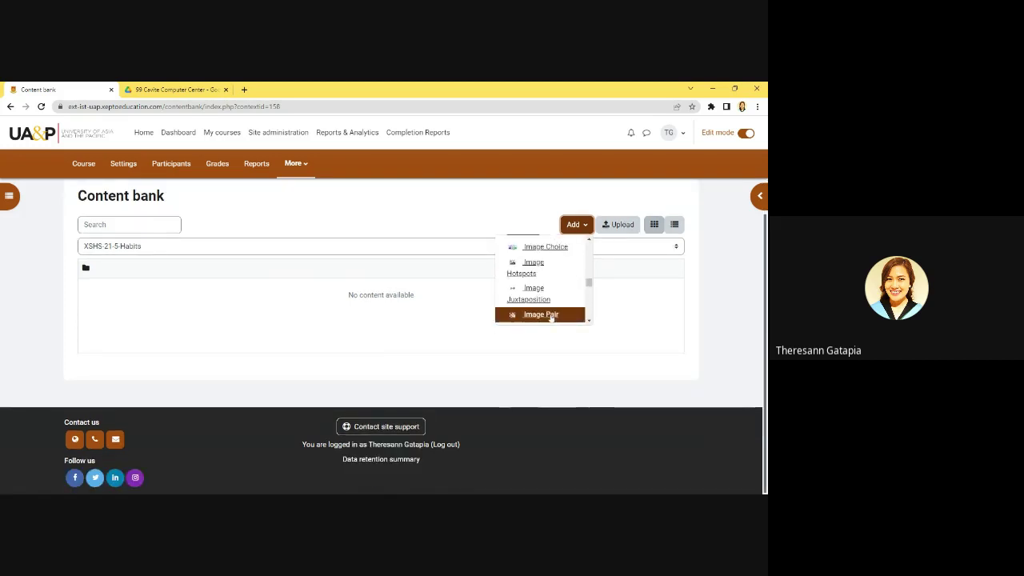
scroll(551, 317, "up", 3)
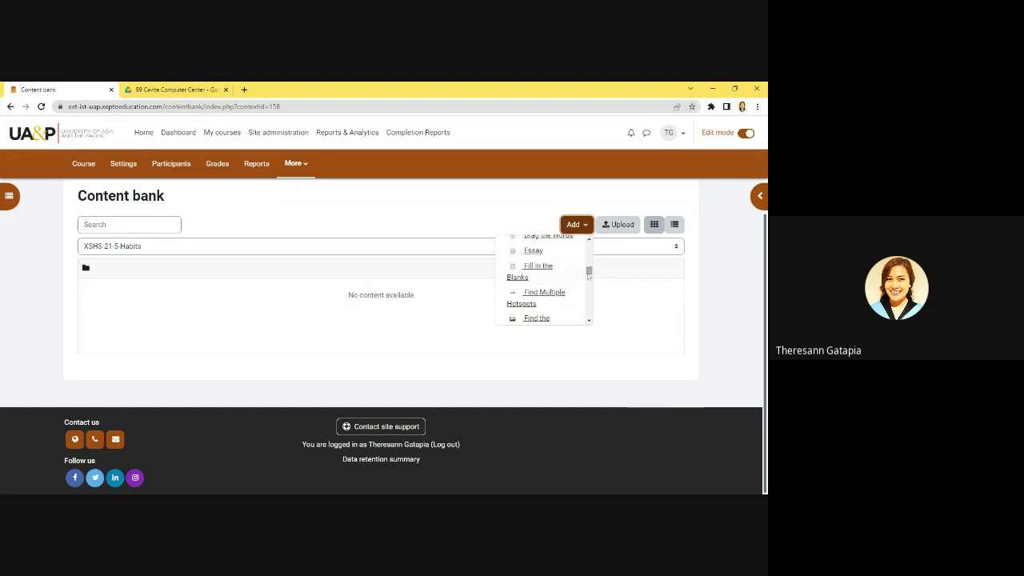
scroll(559, 290, "up", 4)
scroll(562, 284, "up", 4)
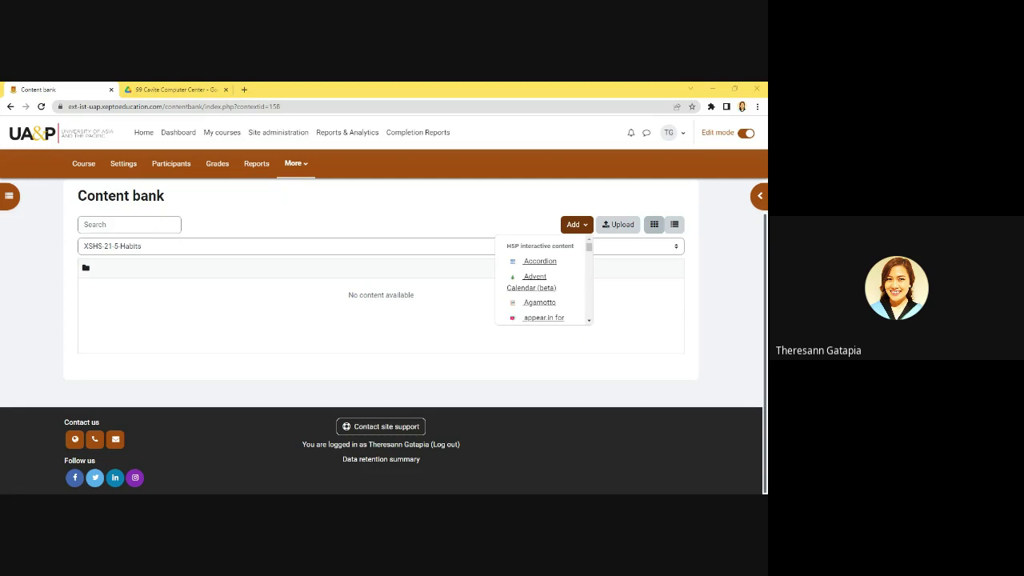
Step: Start a new Course Presentation in the content bank and look over its empty slide editor
left_click(590, 321)
scroll(590, 321, "down", 5)
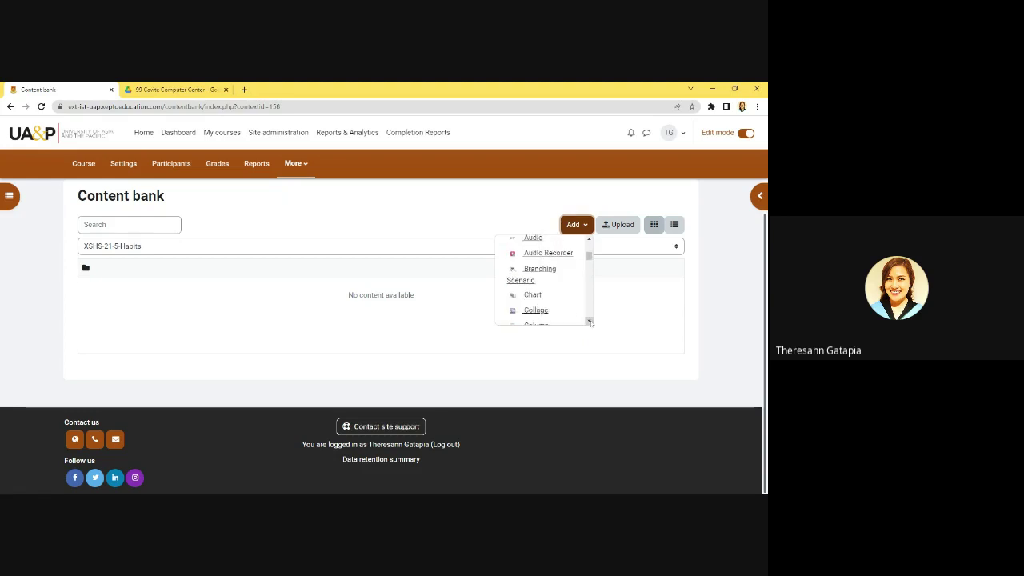
scroll(590, 321, "down", 2)
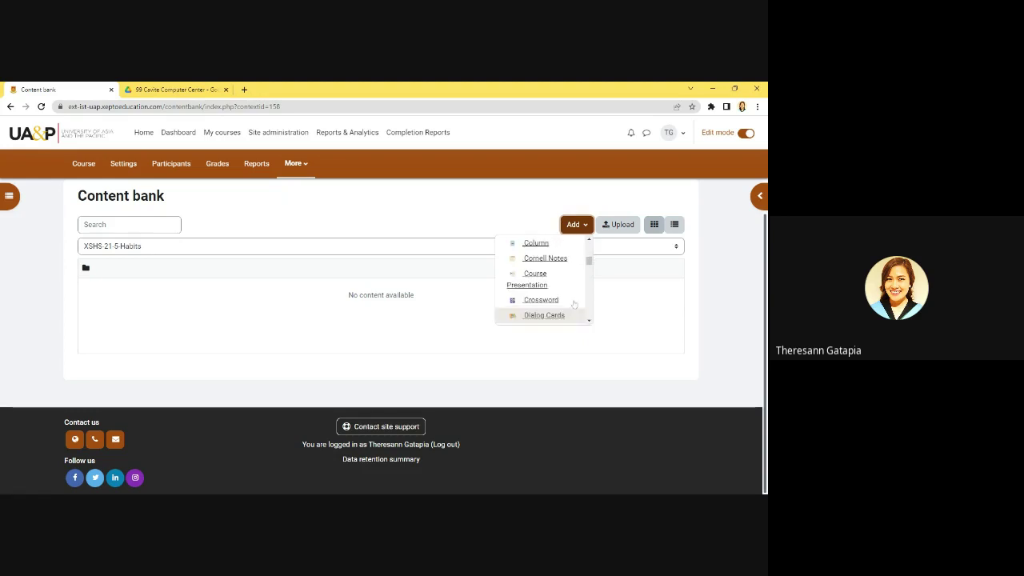
left_click(541, 288)
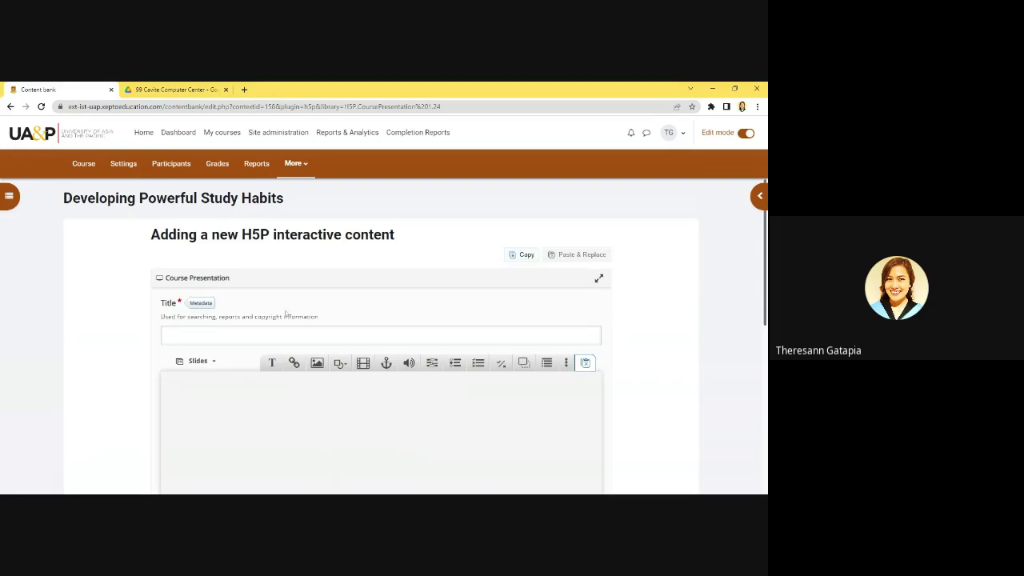
scroll(466, 310, "down", 5)
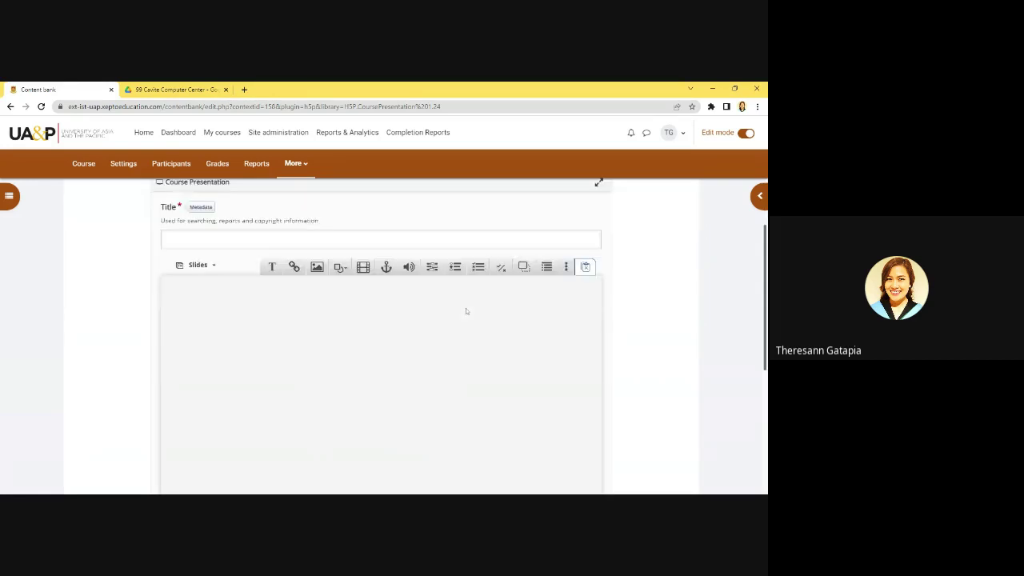
scroll(424, 307, "up", 5)
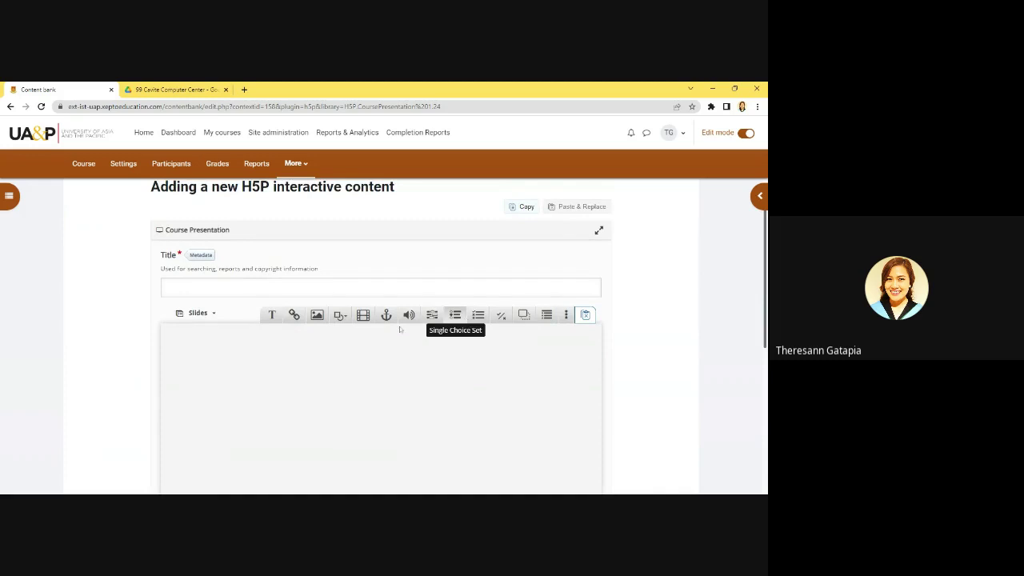
Step: Title the course presentation "Steps in Developing Study Habits"
left_click(384, 287)
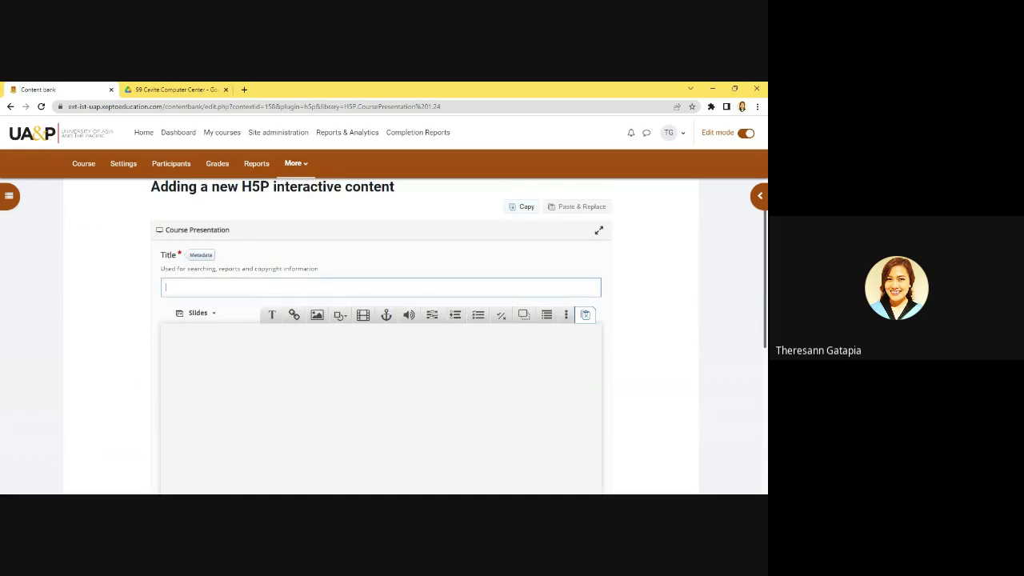
type("Good Study Habits and Practices")
key("ctrl+a")
type("Steps in Developing Study Habits")
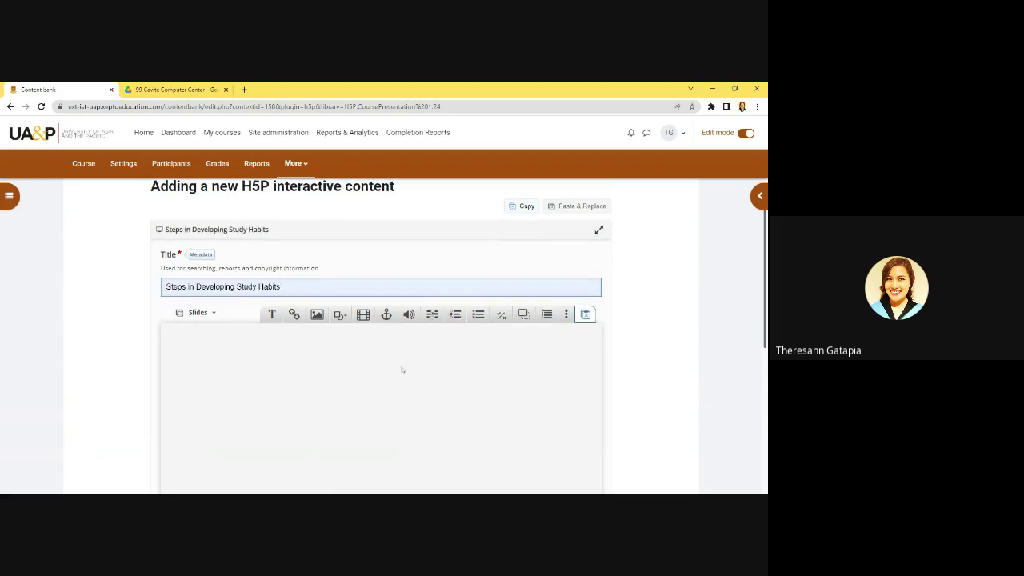
Step: Give the presentation's template slide background a solid black color fill (#000000)
scroll(402, 370, "down", 2)
scroll(404, 364, "up", 1)
scroll(404, 360, "down", 1)
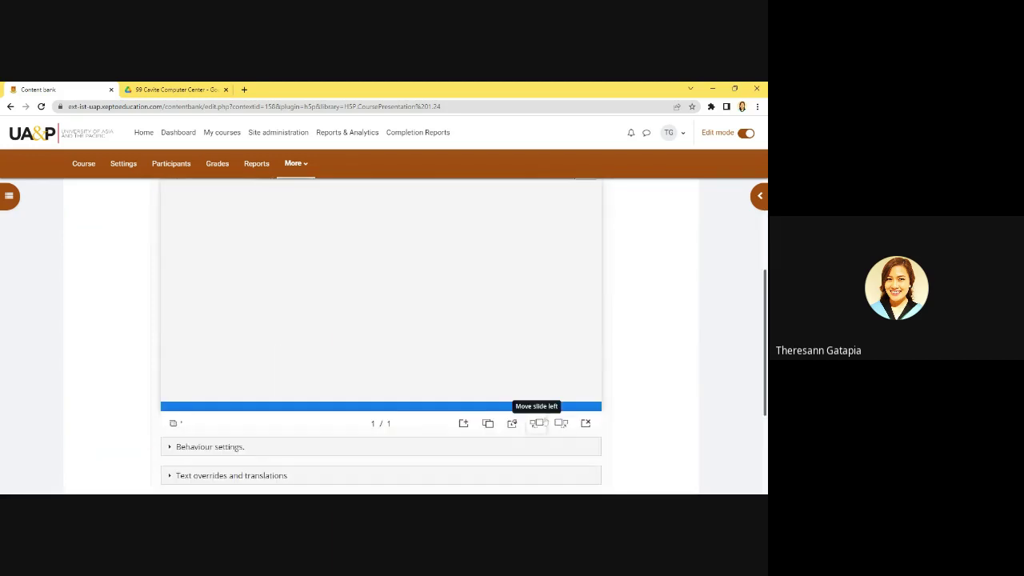
left_click(512, 424)
scroll(559, 229, "up", 1)
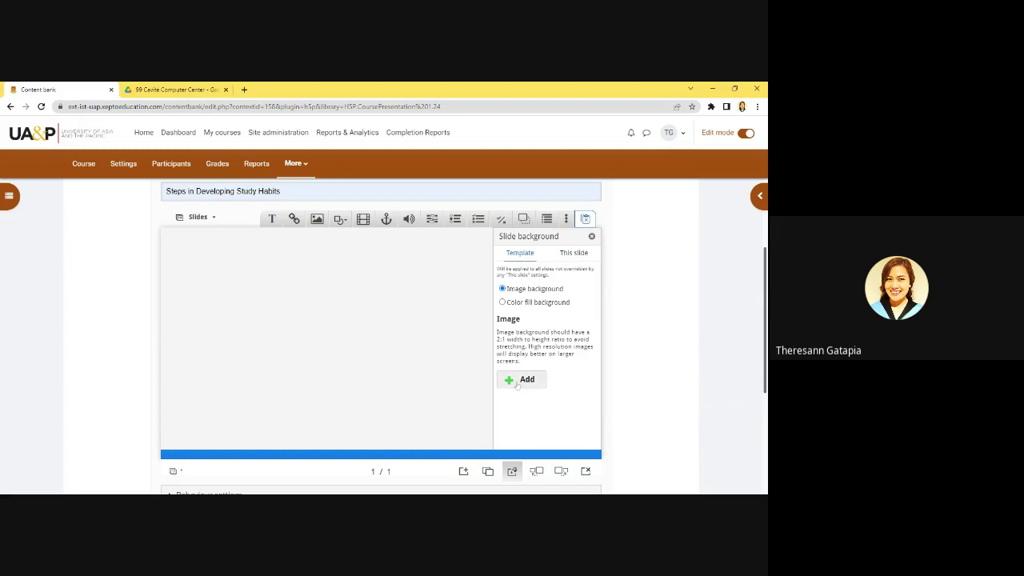
left_click(503, 302)
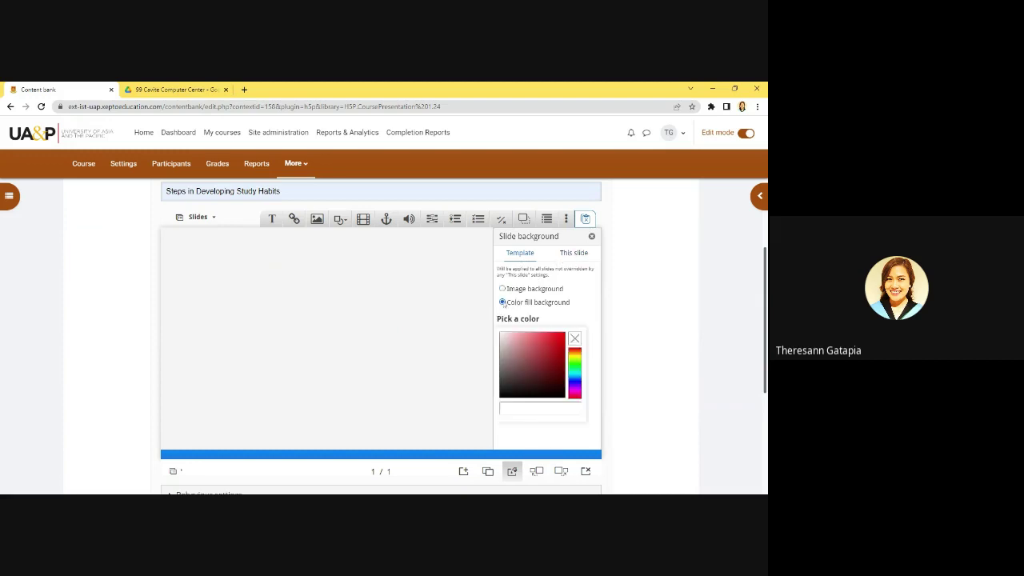
left_click(501, 397)
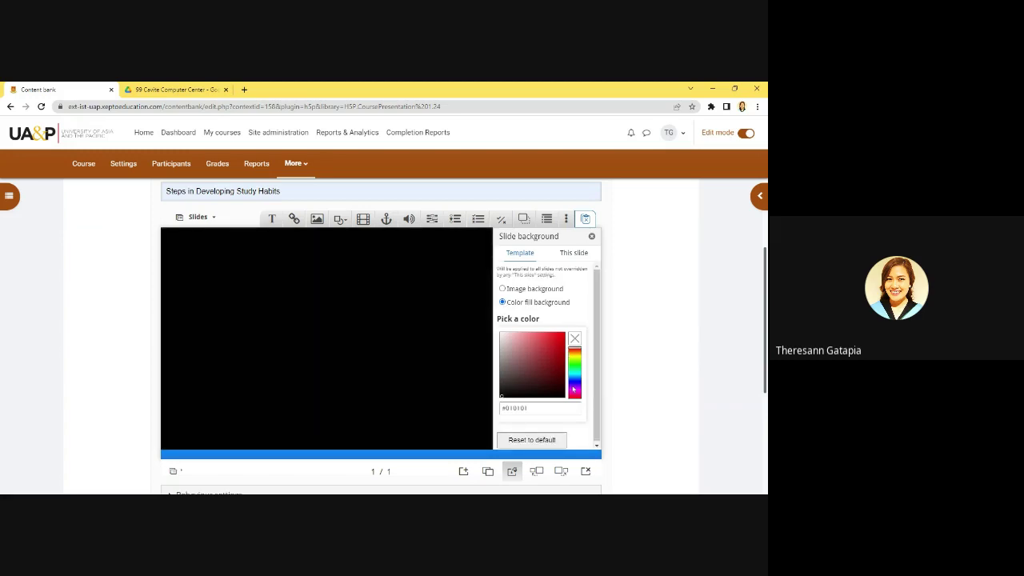
mouse_move(501, 397)
left_mouse_down()
mouse_move(528, 376)
mouse_move(499, 398)
left_mouse_up()
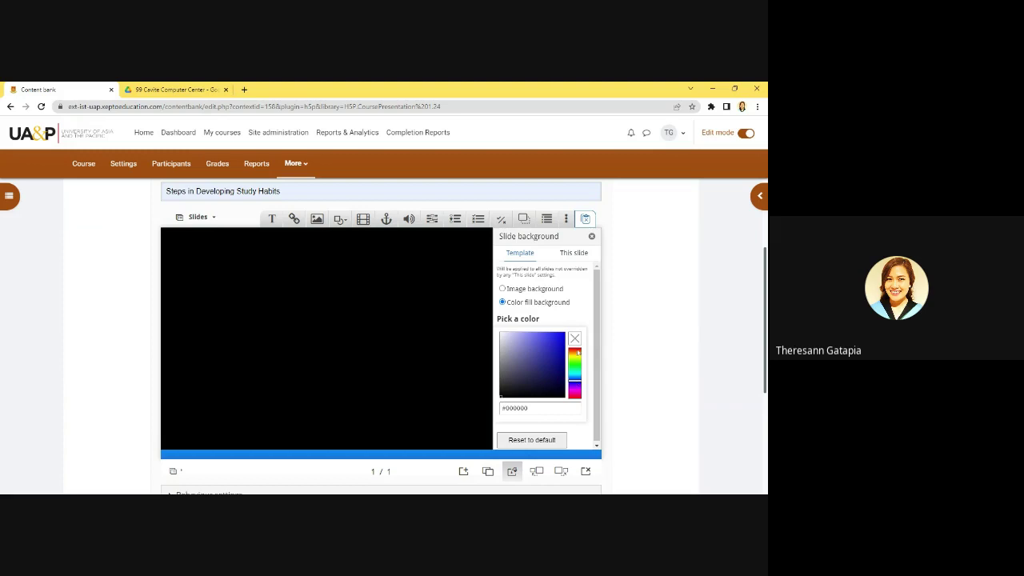
left_click(576, 383)
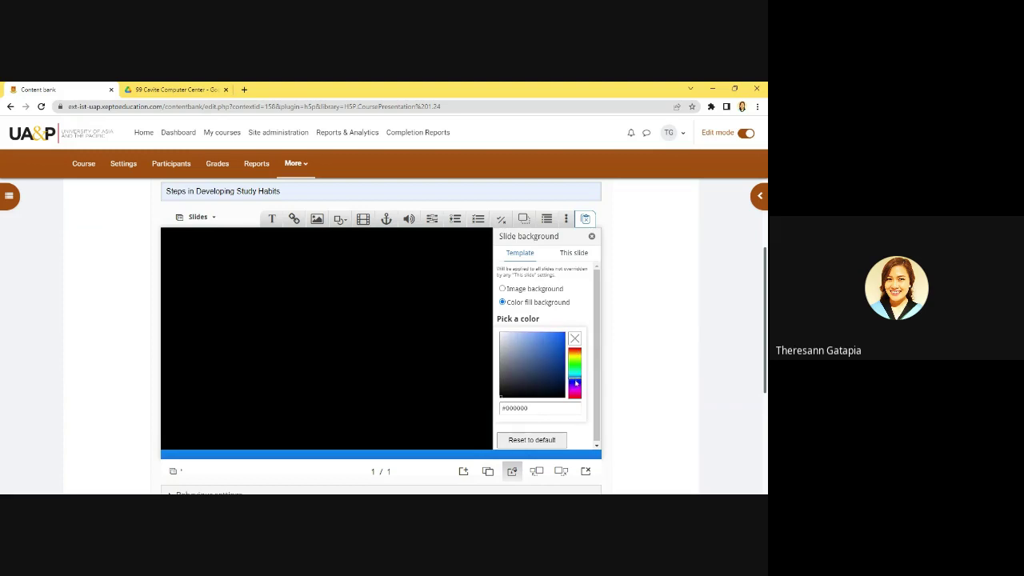
left_click(575, 385)
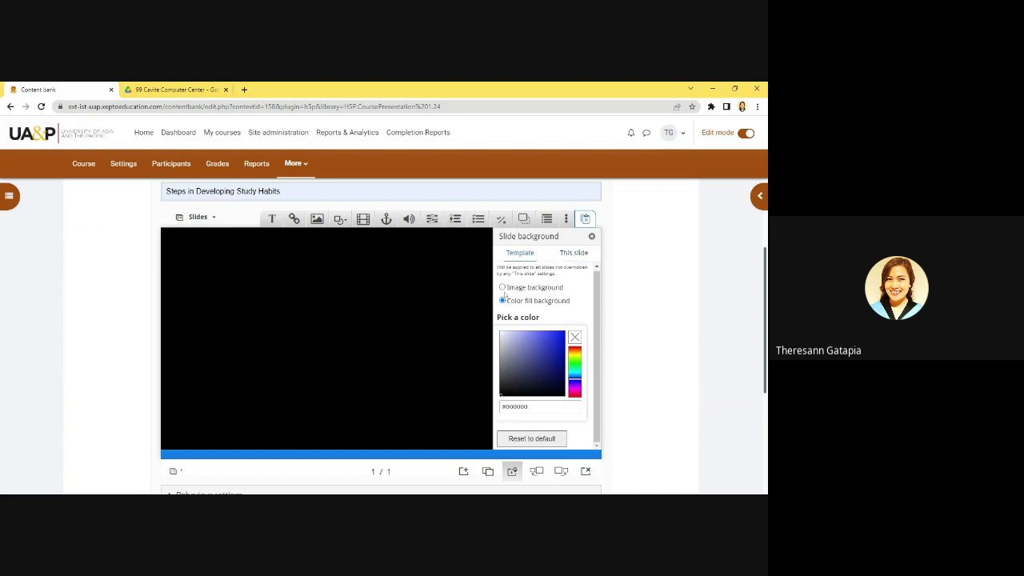
Step: Check the background options that apply to this slide only, return to the template options and close the slide background settings
left_click(581, 257)
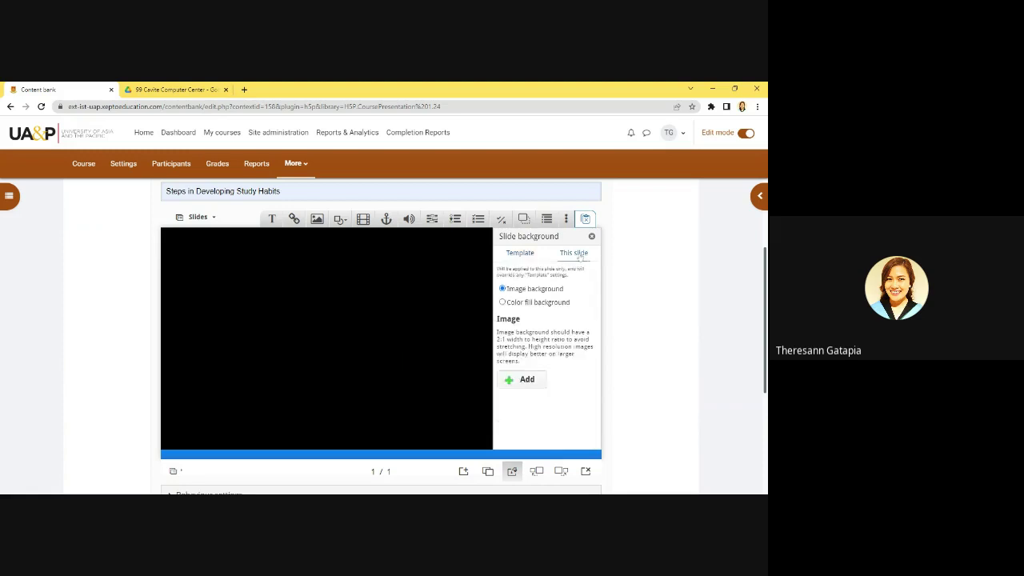
left_click(519, 256)
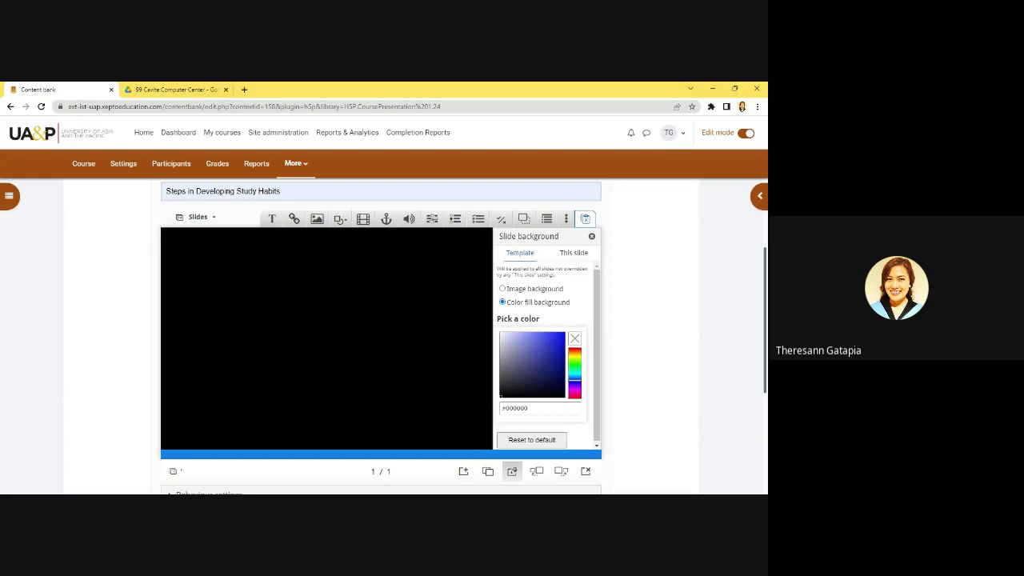
left_click(592, 237)
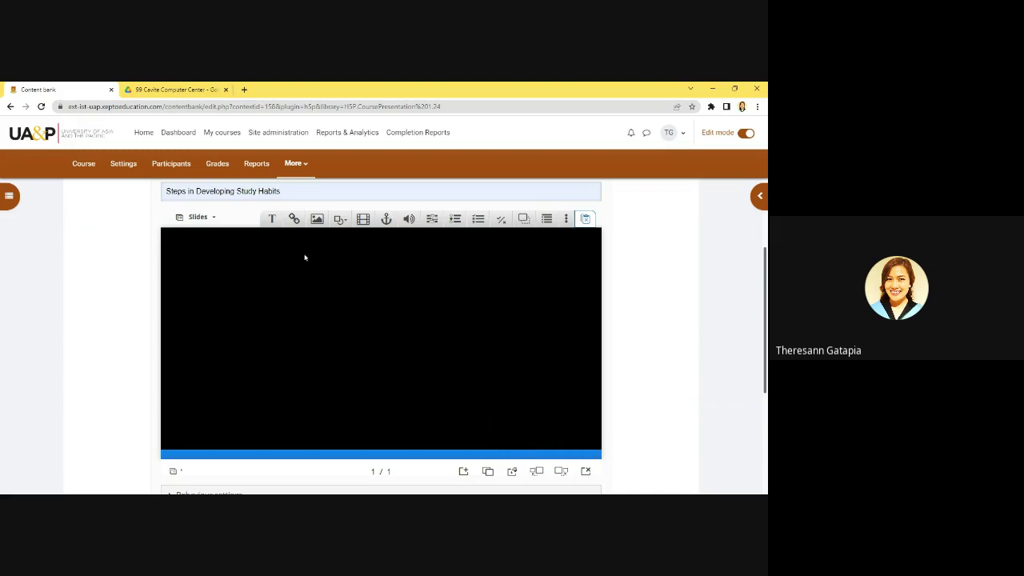
Step: Add a text element to the slide reading "Sample Text for Study Habits" and center the text
left_click(272, 217)
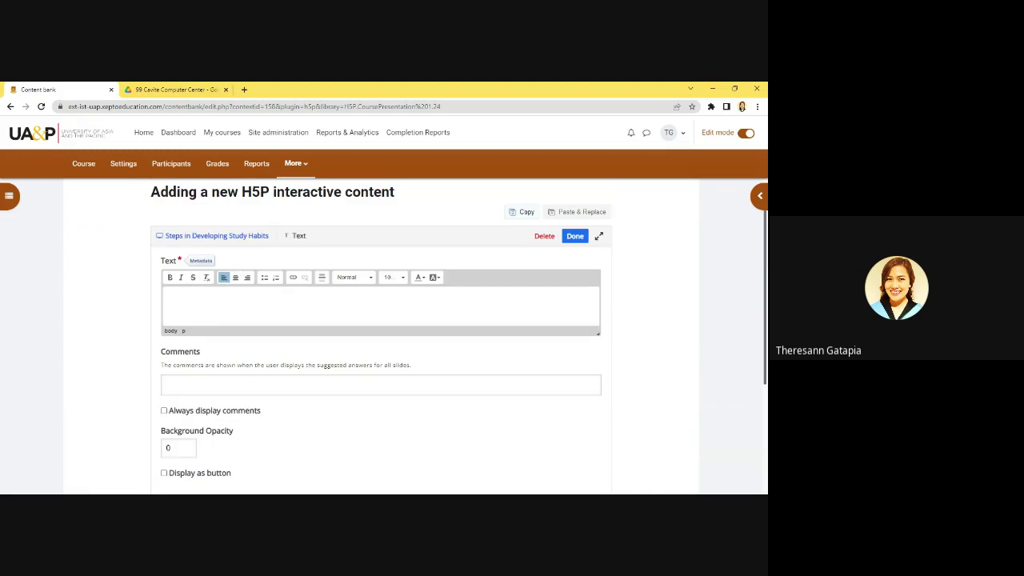
type("Sample Text for Study Habits")
left_click_drag(173, 301, 254, 302)
left_click(235, 277)
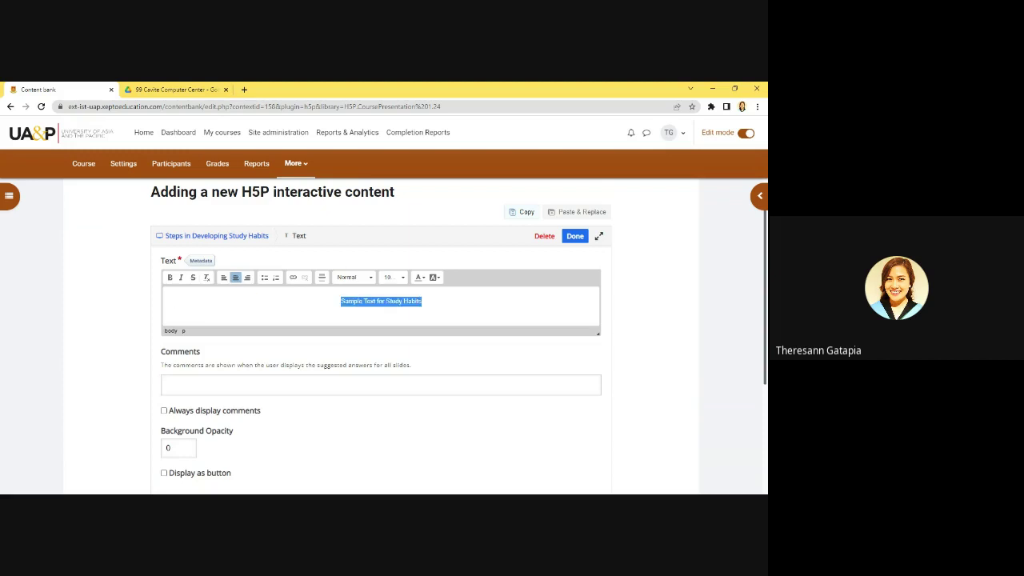
Step: Enlarge the font size of the text "Sample Text for Study Habits" to more than double the default
left_click(392, 277)
scroll(400, 336, "down", 3)
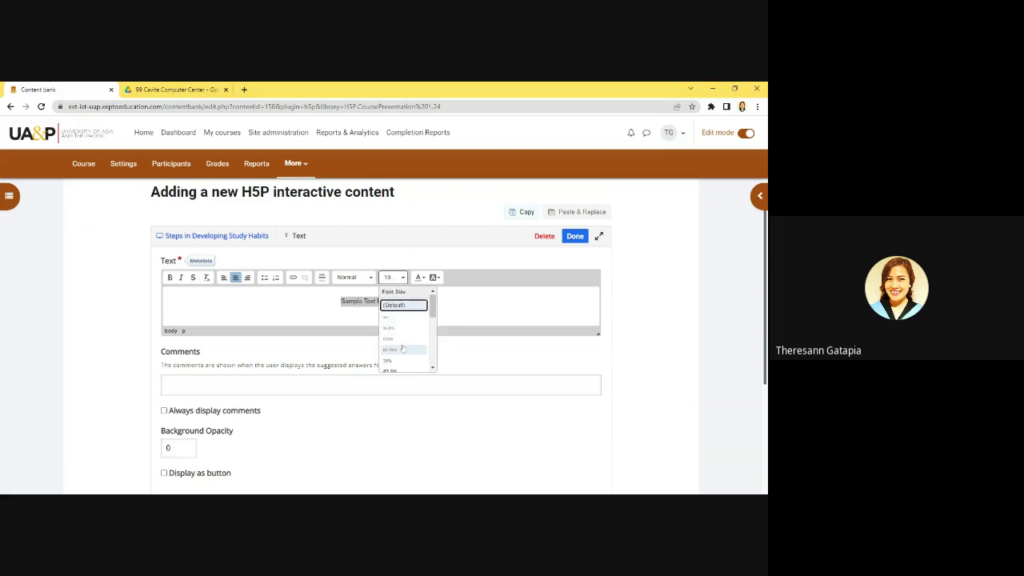
left_click(400, 300)
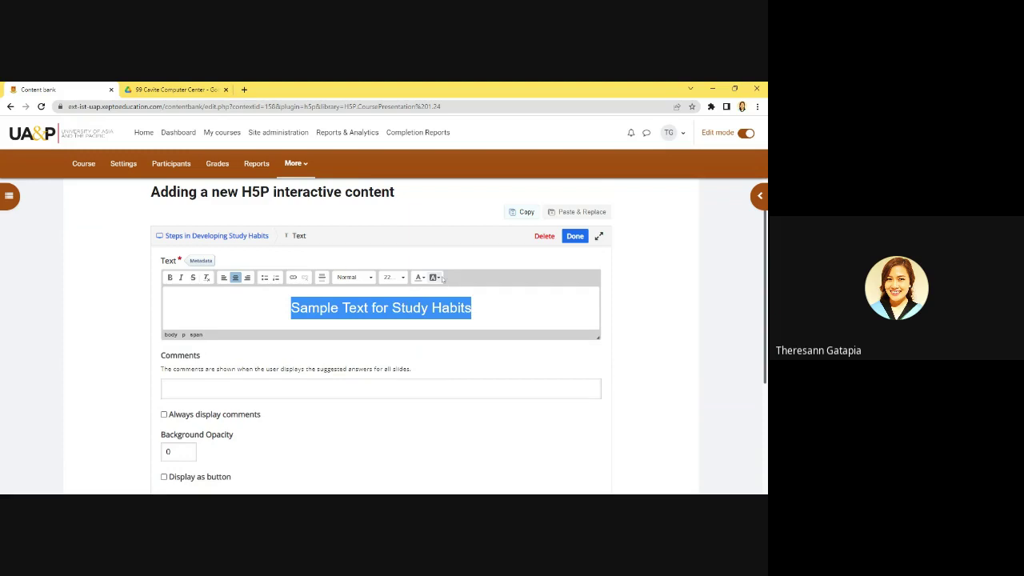
Step: Color the text "Sample Text for Study Habits" white and finish editing the text element
left_click(435, 277)
left_click(421, 277)
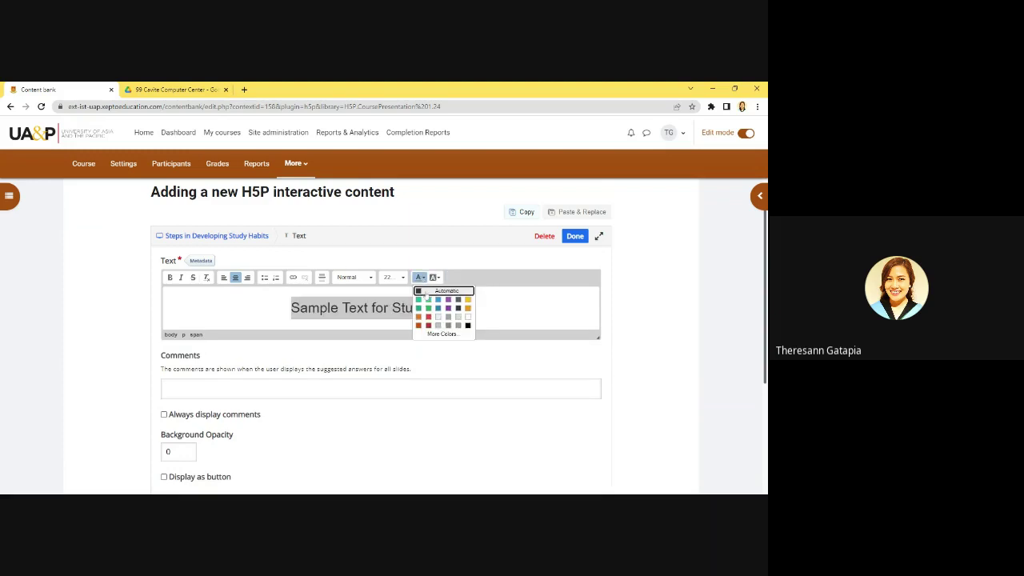
left_click(469, 318)
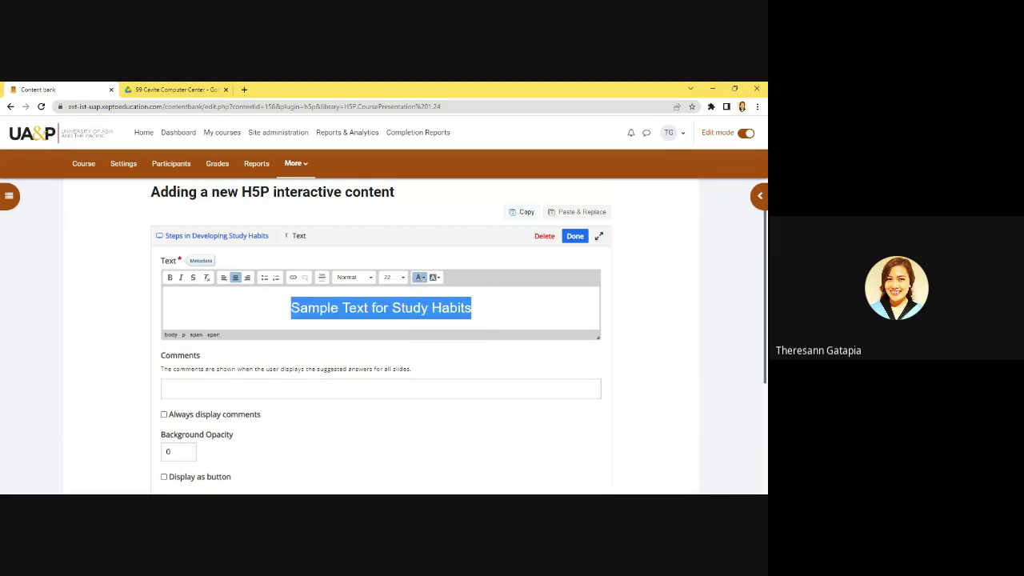
scroll(291, 345, "down", 5)
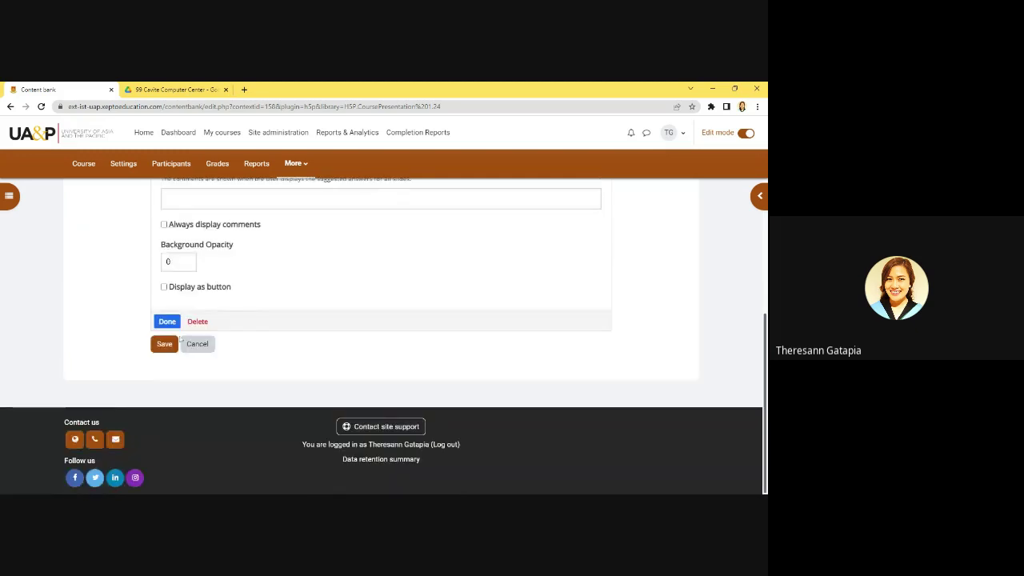
left_click(168, 322)
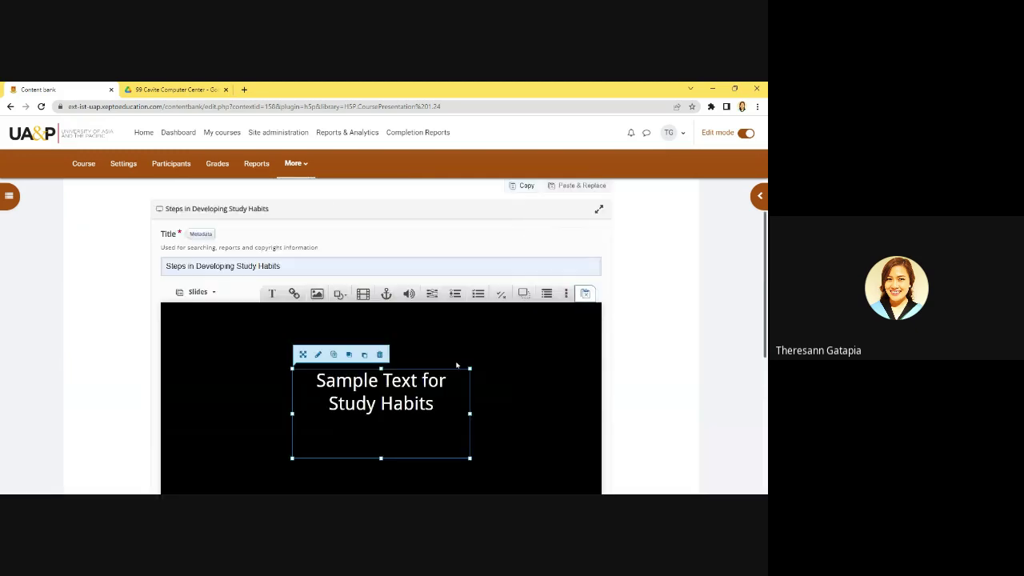
Step: Reduce the height of the "Sample Text for Study Habits" text box and shift it slightly on the slide
left_click_drag(382, 458, 390, 420)
left_click(516, 411)
scroll(516, 412, "down", 3)
left_click_drag(406, 260, 398, 269)
Step: Add a new second slide after the text slide
left_click(463, 402)
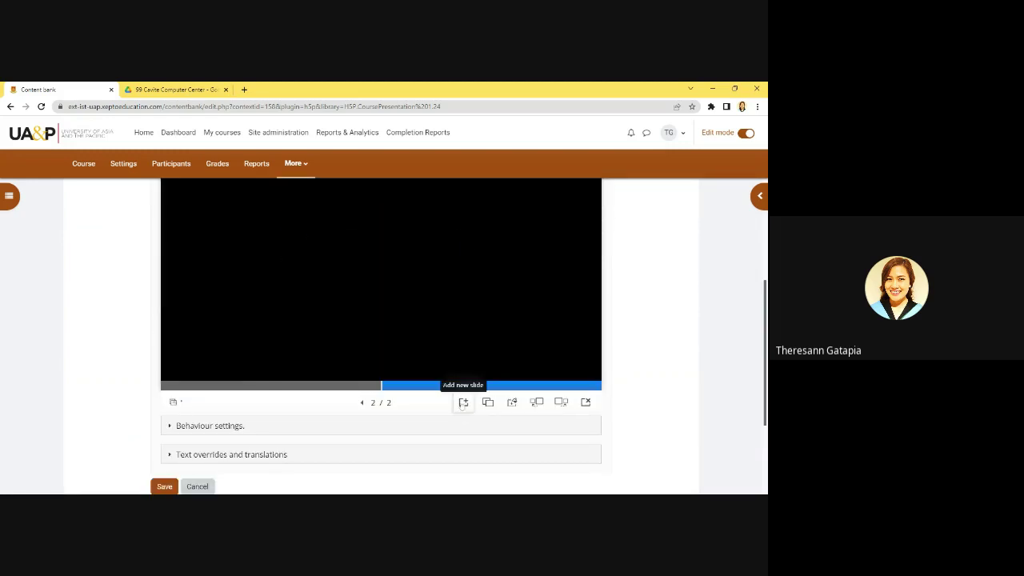
scroll(463, 372, "up", 3)
scroll(463, 372, "down", 3)
Step: Return to the first slide and look through the shapes and additional element types that can be inserted
left_click(362, 402)
scroll(343, 387, "up", 1)
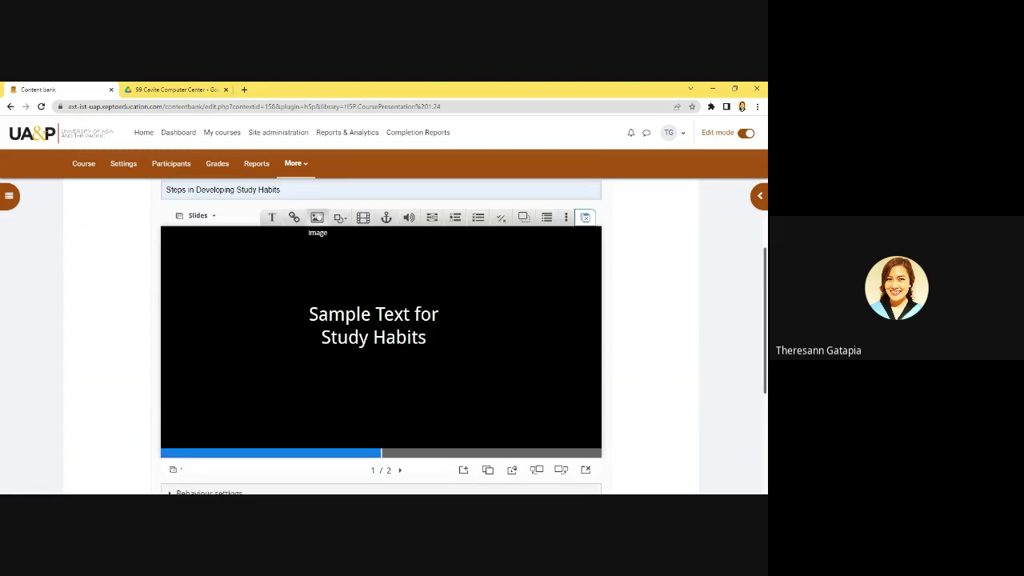
left_click(339, 216)
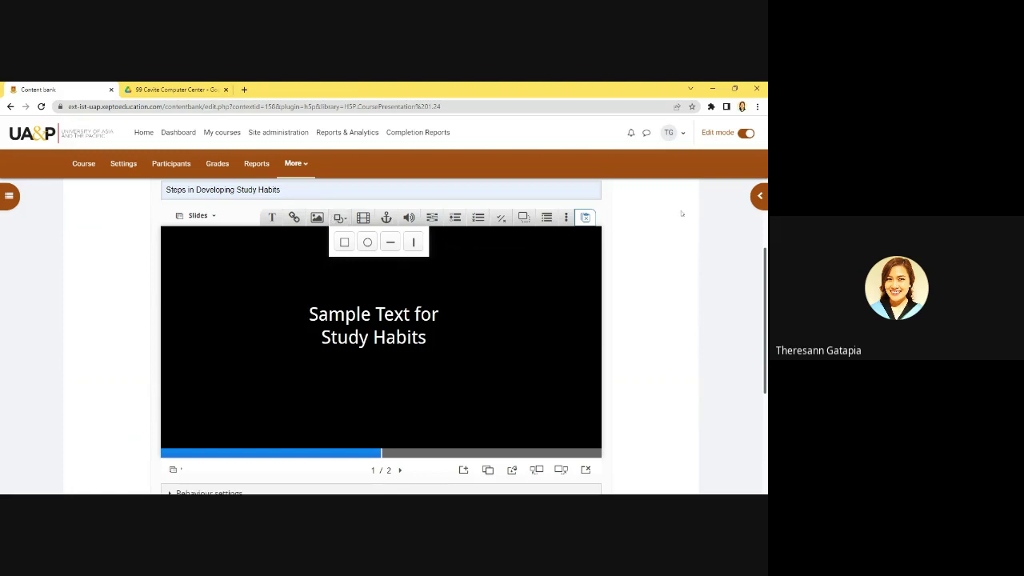
left_click(565, 216)
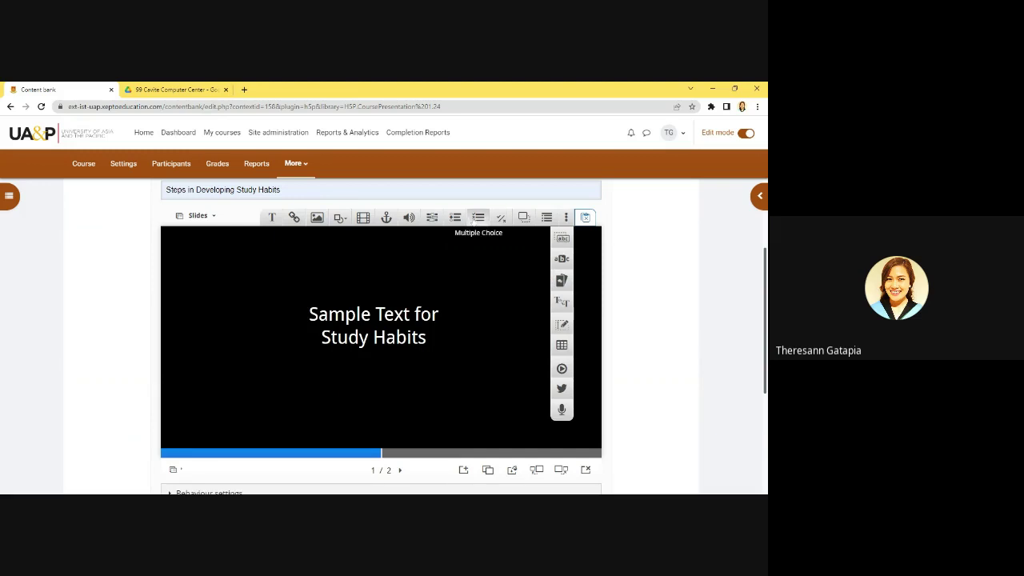
Step: Insert a multiple choice element on the second slide with the question "Sample Question"
left_click(424, 453)
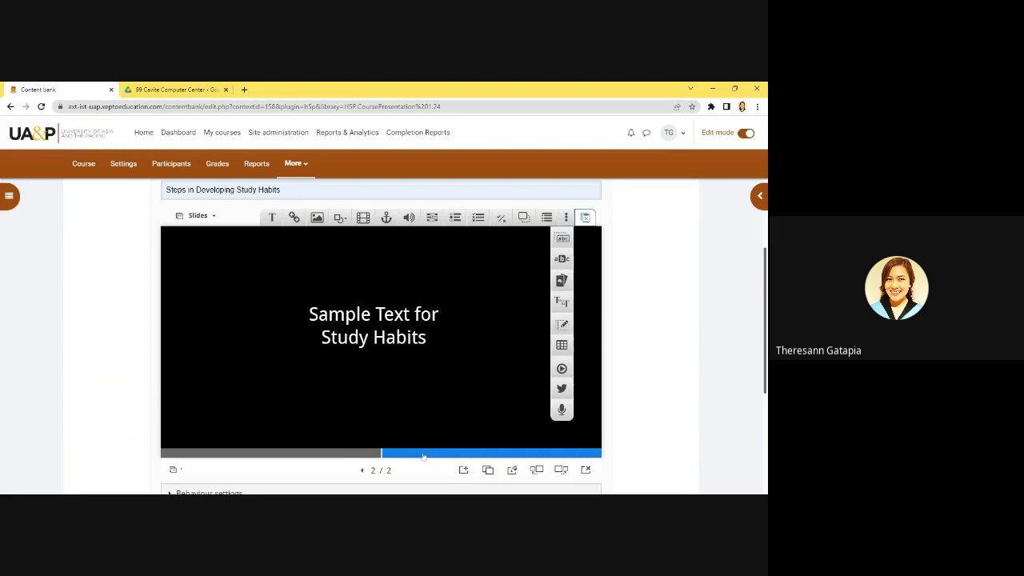
left_click(477, 218)
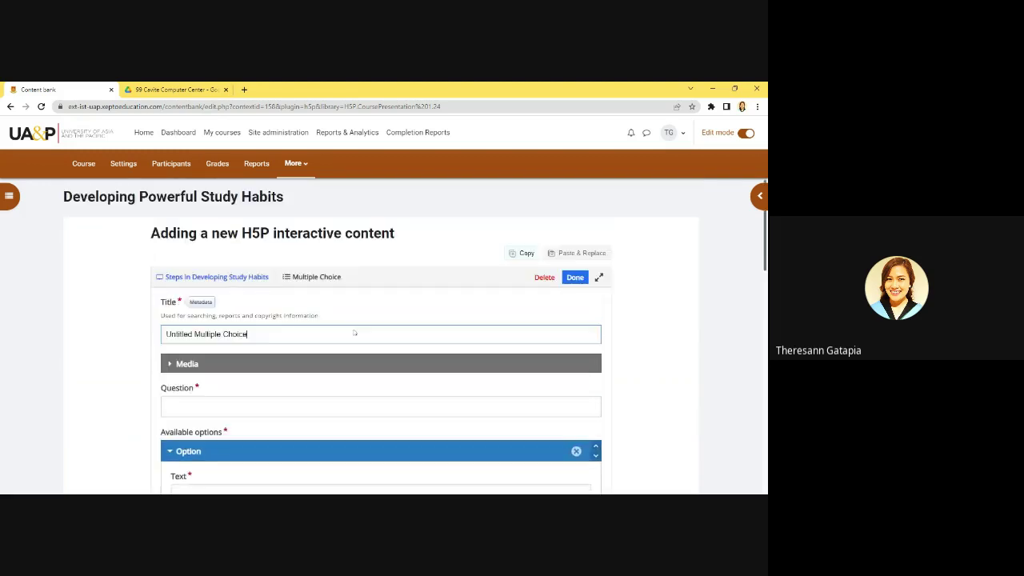
scroll(215, 352, "down", 2)
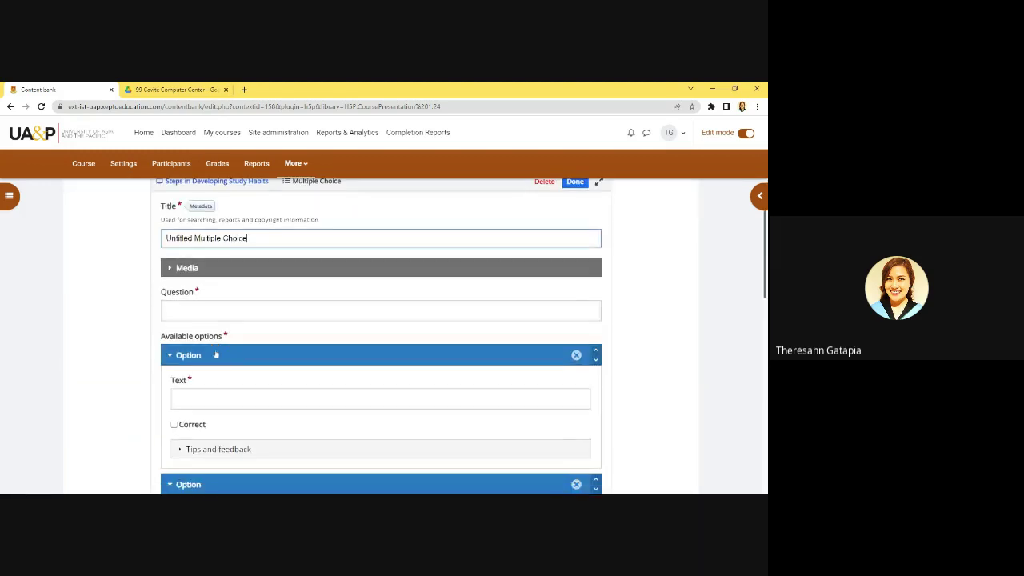
scroll(215, 354, "down", 1)
left_click(295, 267)
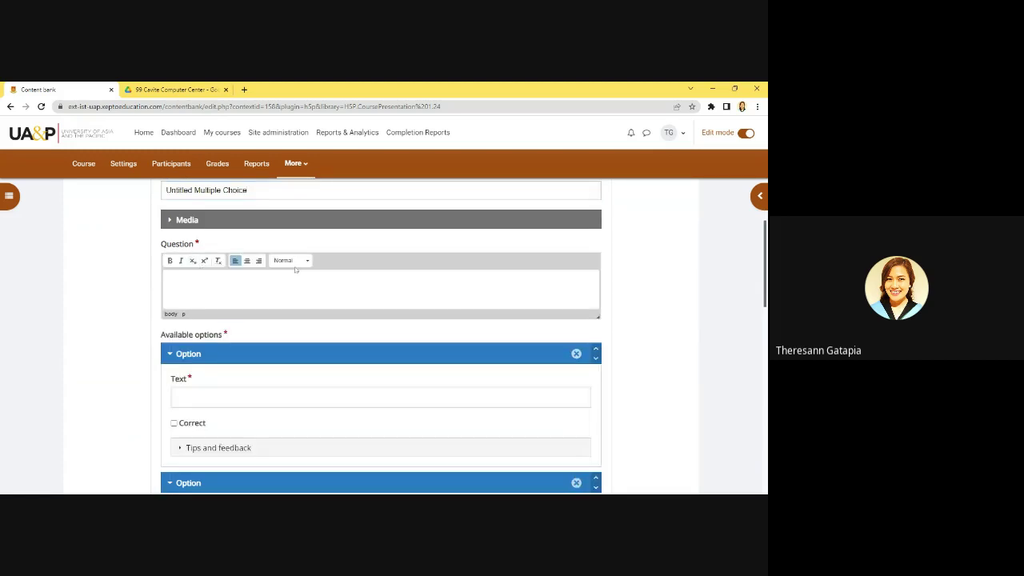
type("Sample Question")
scroll(291, 264, "down", 1)
scroll(249, 238, "down", 2)
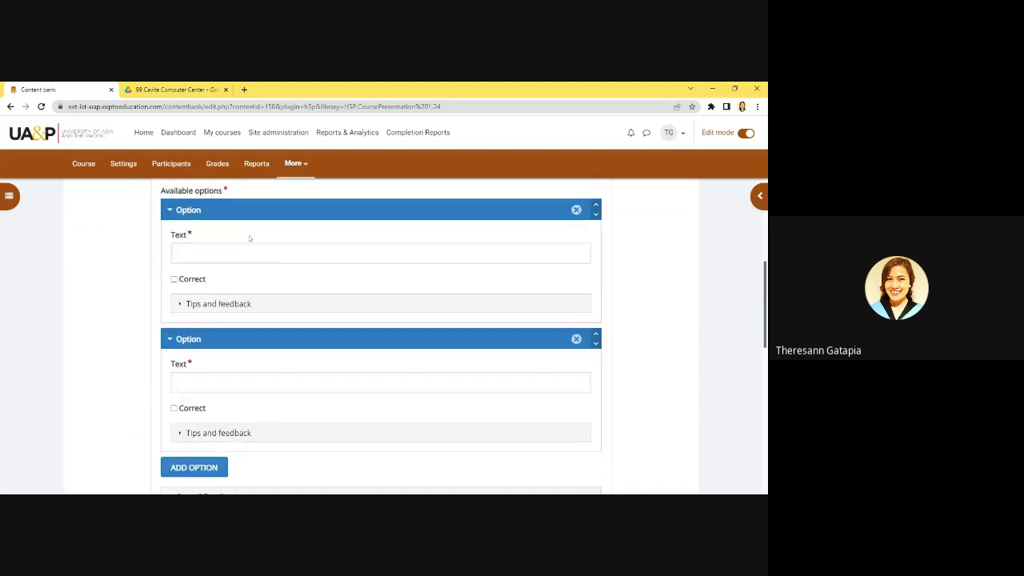
Step: Enter "A" as the first answer option of the multiple choice question and mark it as correct
left_click(380, 253)
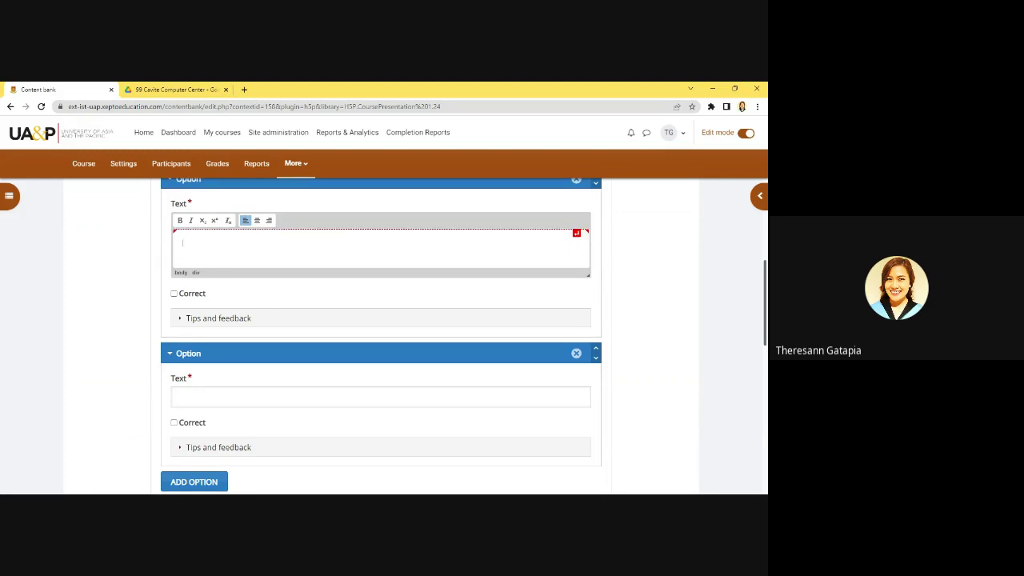
scroll(381, 320, "up", 1)
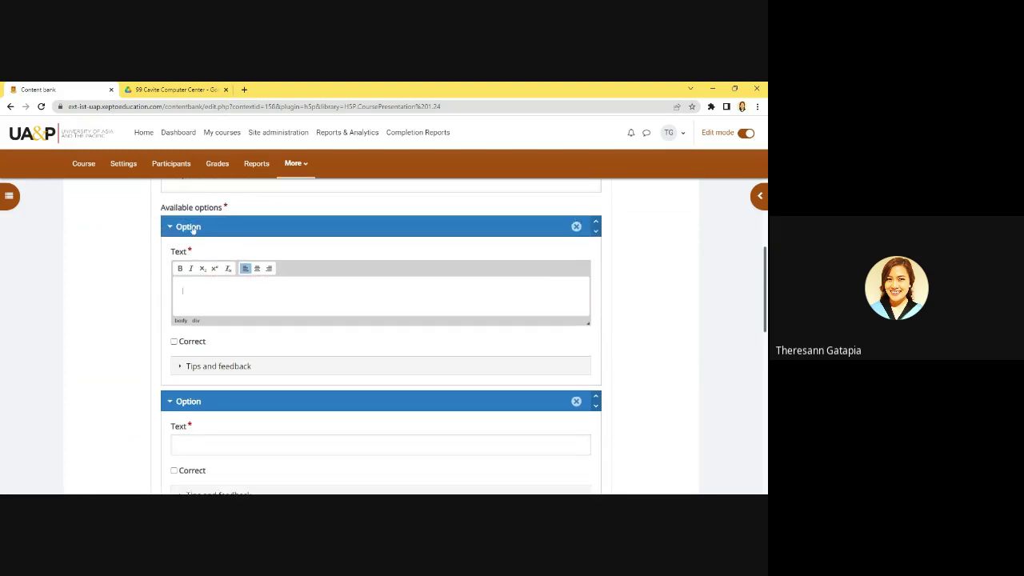
scroll(192, 230, "down", 2)
left_click(215, 349)
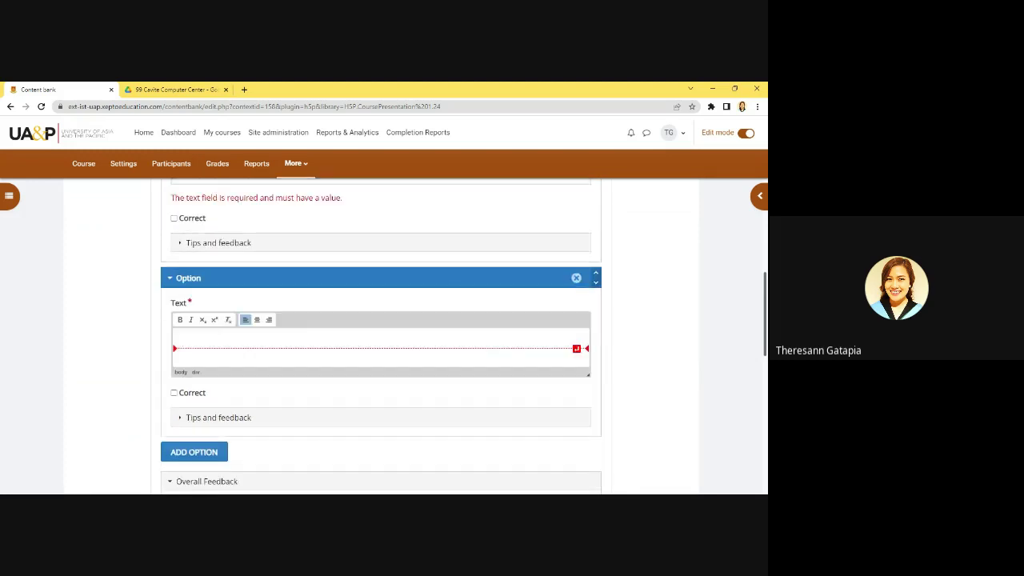
scroll(213, 276, "up", 2)
left_click(213, 276)
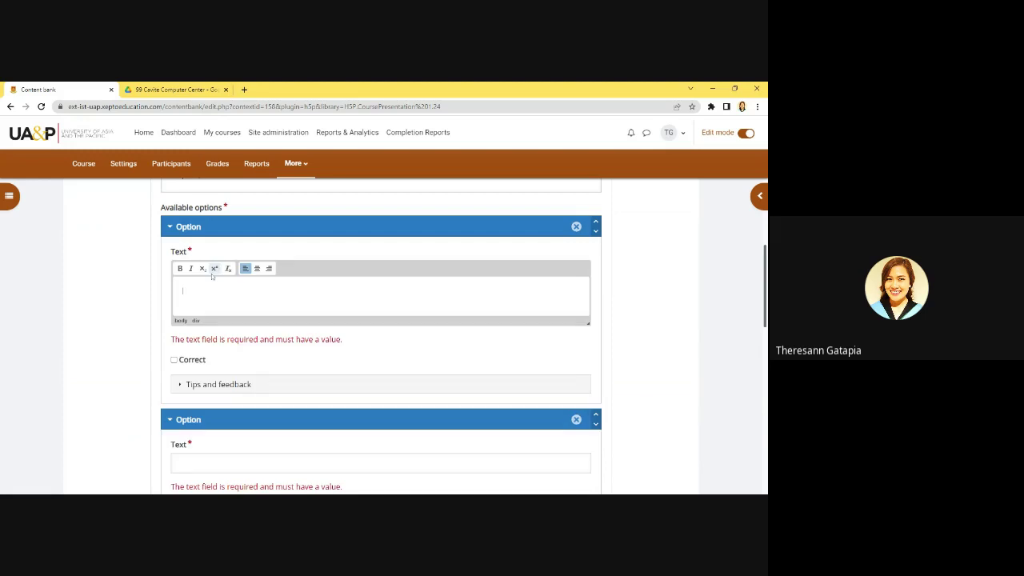
type("A")
scroll(184, 336, "down", 1)
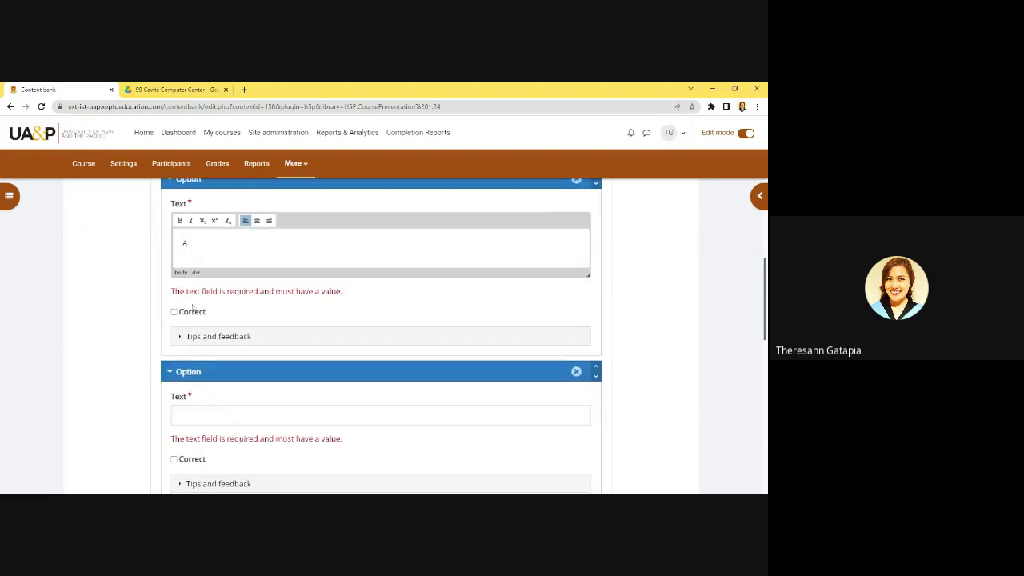
left_click(173, 311)
Step: Enter "B" as the second answer option and finish the multiple choice element
scroll(174, 312, "down", 3)
left_click(224, 253)
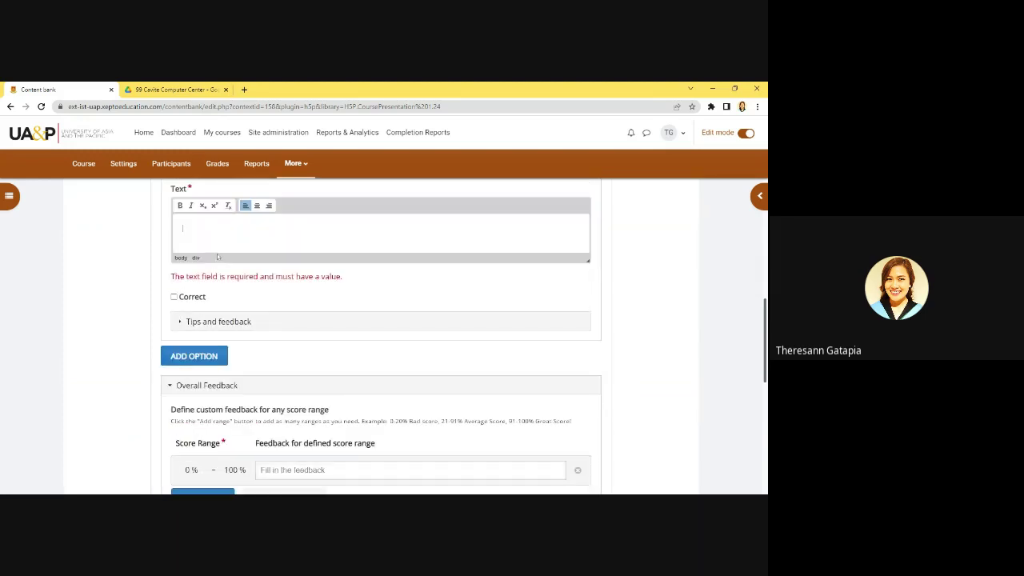
scroll(224, 258, "down", 2)
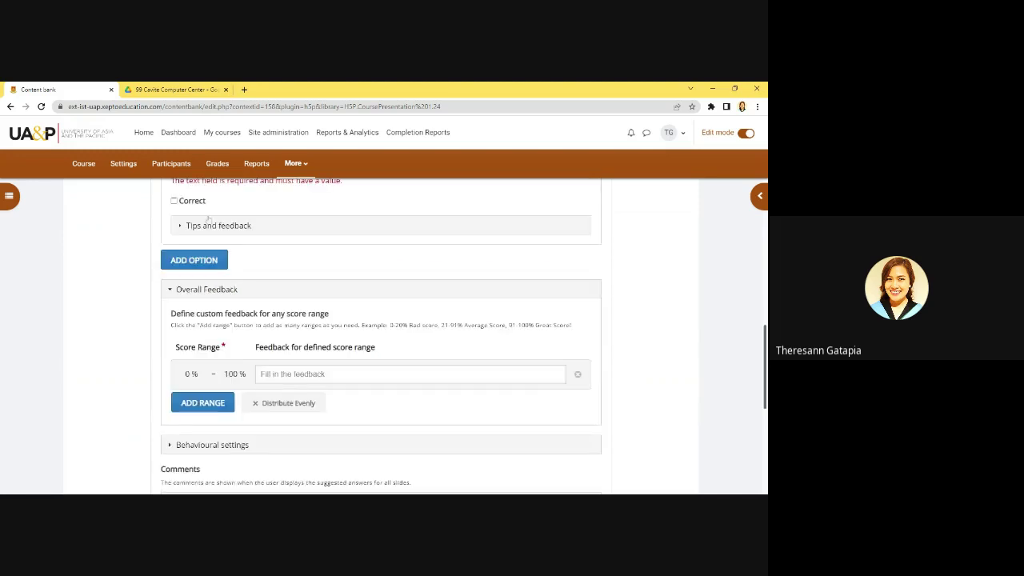
scroll(203, 329, "up", 1)
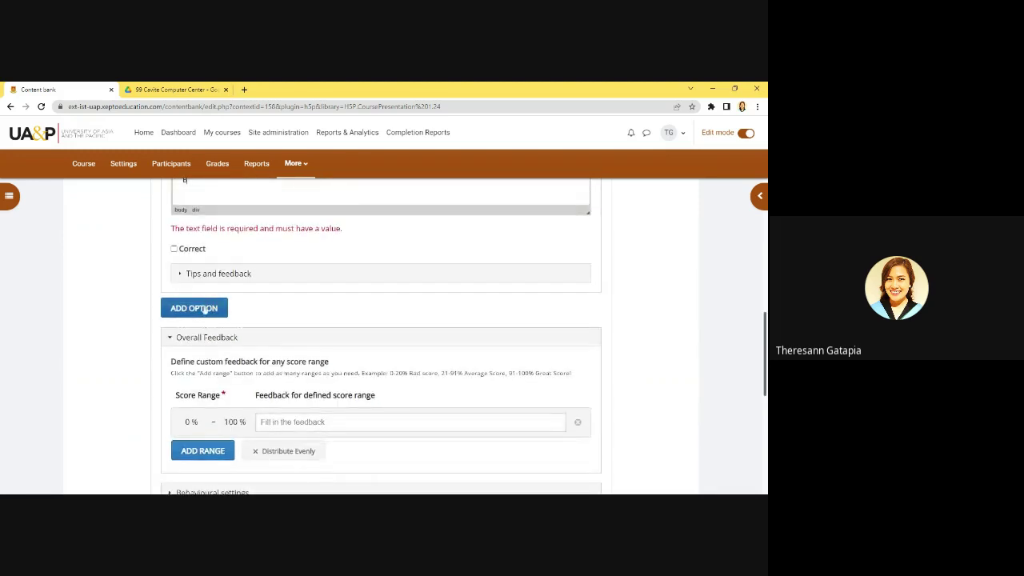
scroll(201, 310, "down", 1)
scroll(326, 241, "down", 2)
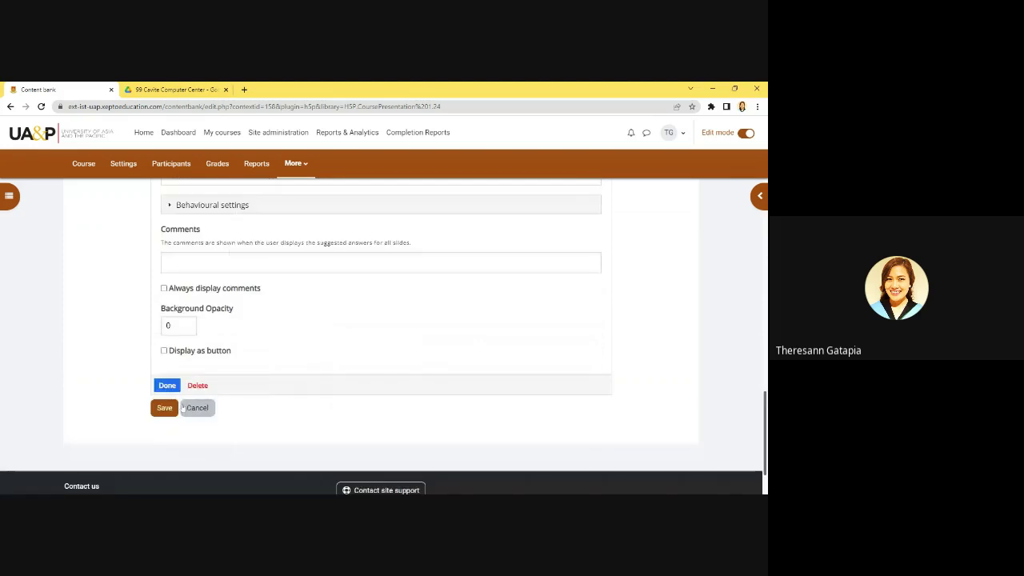
left_click(166, 384)
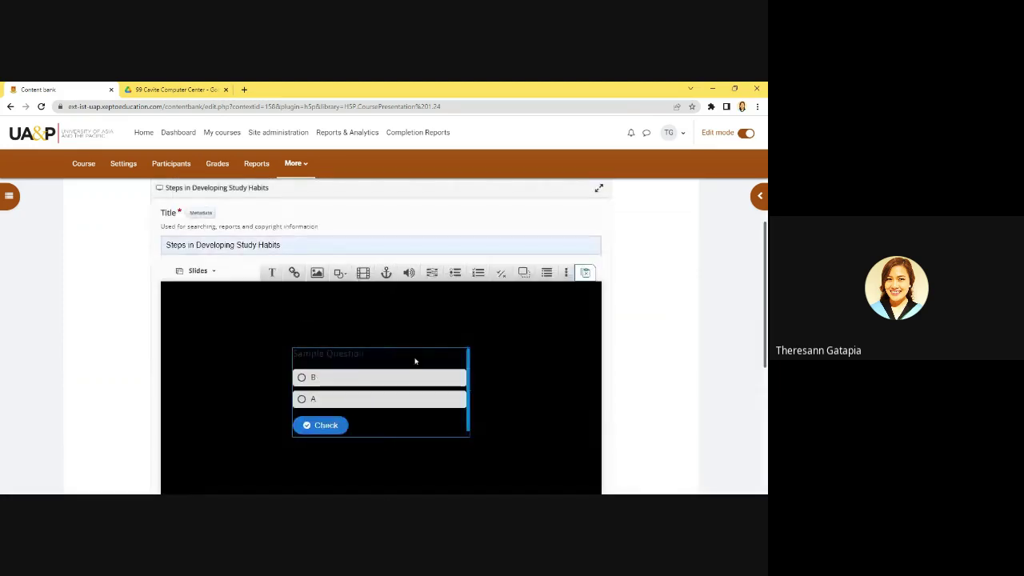
Step: Move the multiple choice element toward the slide's upper-left corner and enlarge it to about 620 × 260
left_click_drag(416, 361, 322, 328)
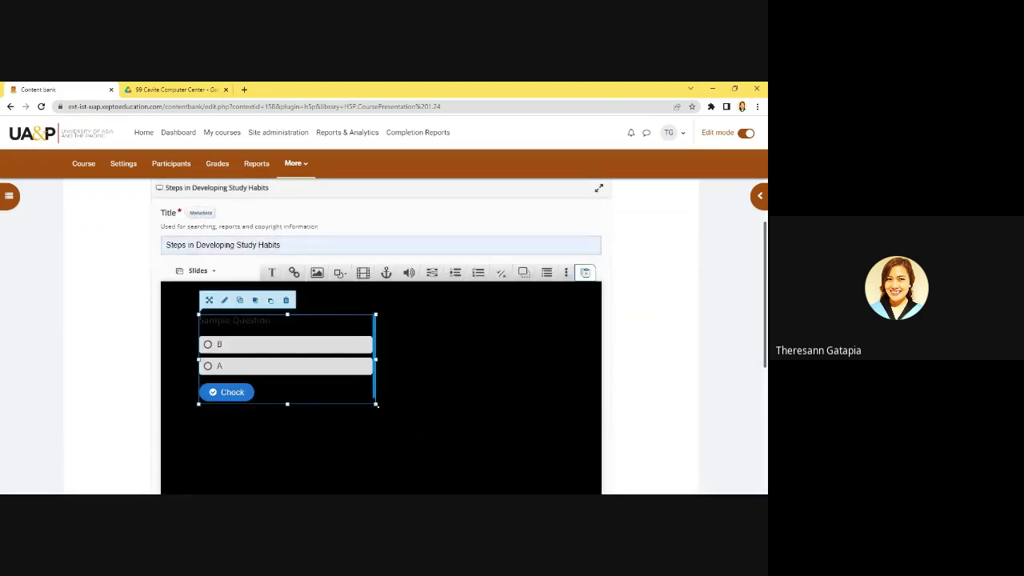
left_click_drag(375, 404, 498, 440)
left_click(527, 406)
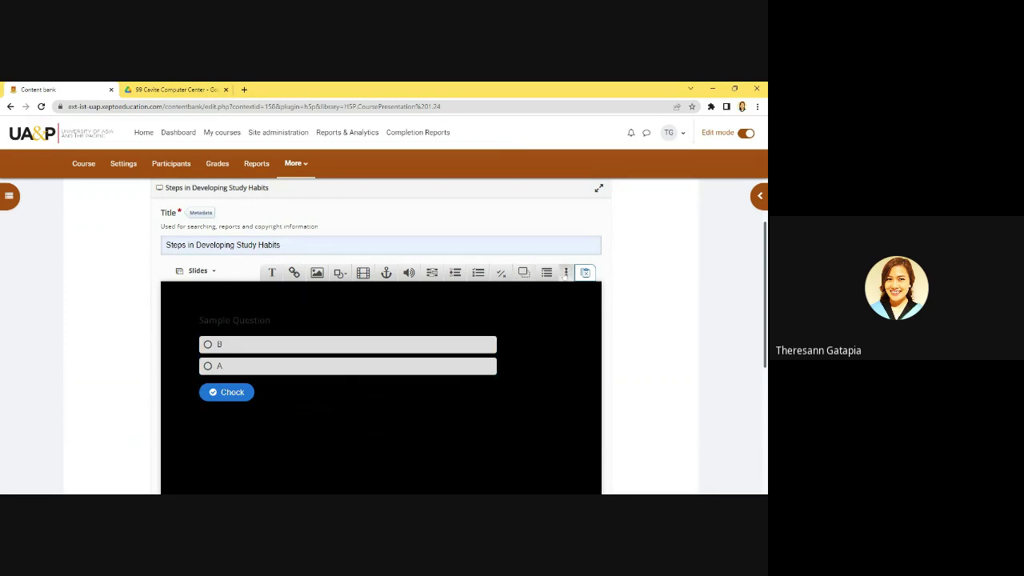
Step: Look through the additional element types available for the second slide and the settings sections beneath it
left_click(566, 272)
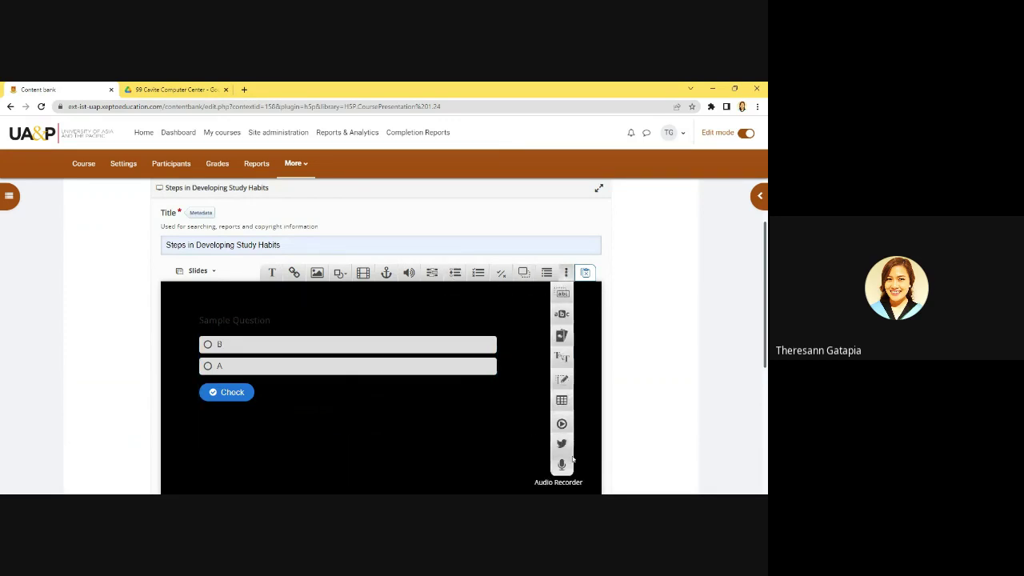
scroll(340, 395, "up", 1)
scroll(330, 397, "down", 2)
scroll(330, 398, "down", 3)
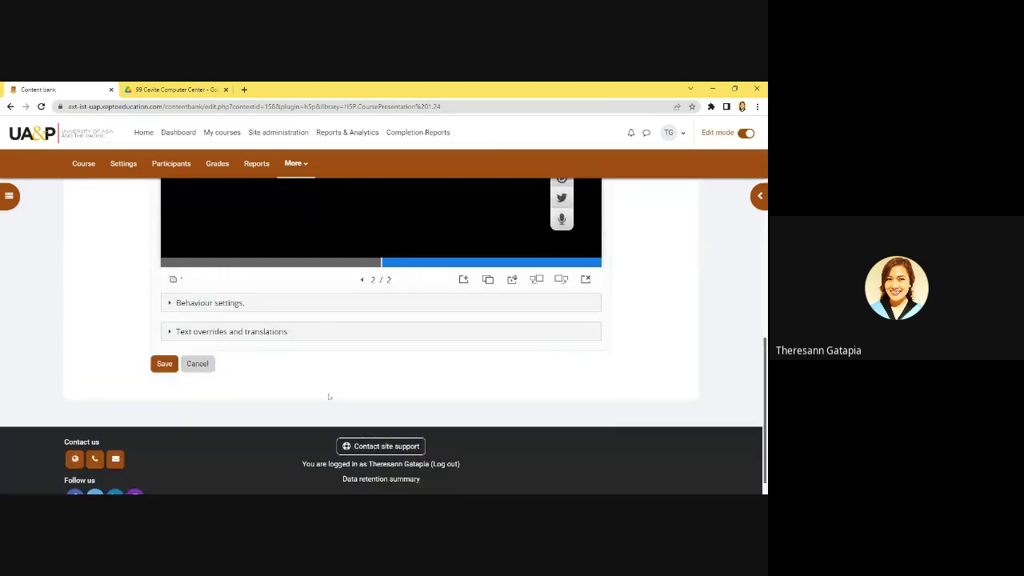
scroll(327, 395, "up", 1)
scroll(328, 396, "up", 1)
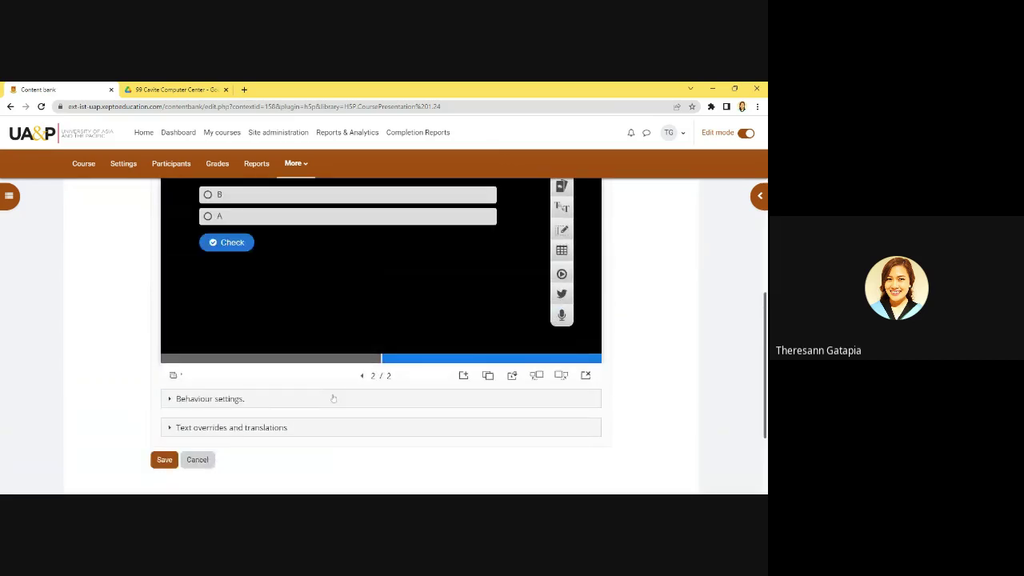
Step: Reposition the multiple choice element at about 60, 99 on the second slide and save the presentation
left_click_drag(277, 224, 238, 287)
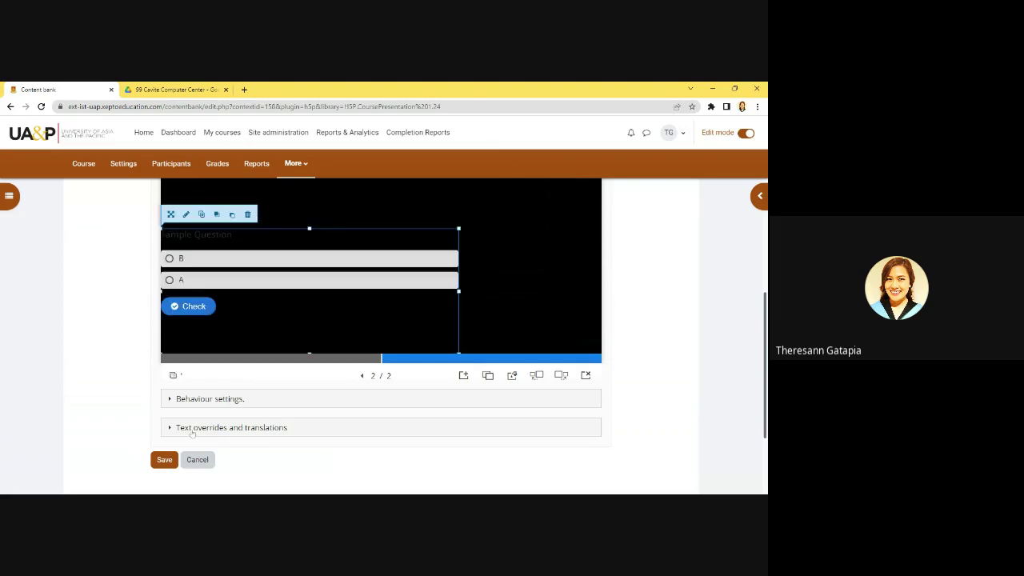
scroll(400, 248, "up", 1)
left_click_drag(395, 254, 421, 222)
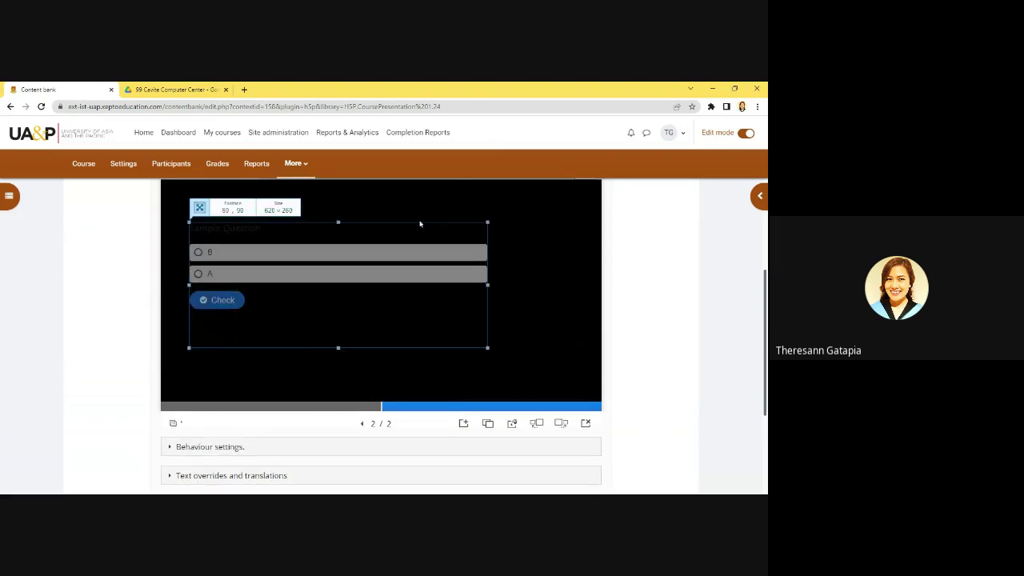
scroll(399, 294, "down", 3)
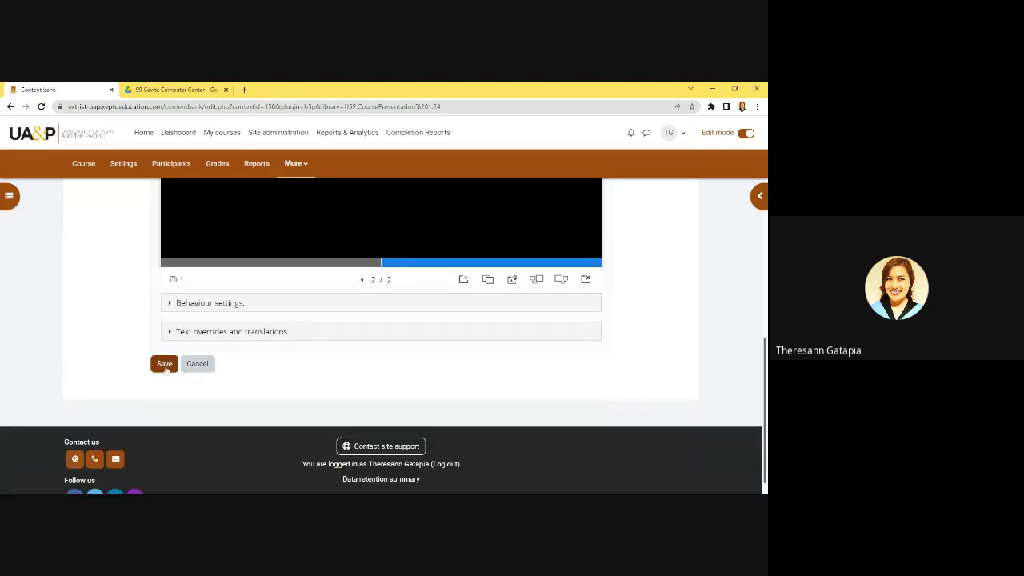
left_click(164, 363)
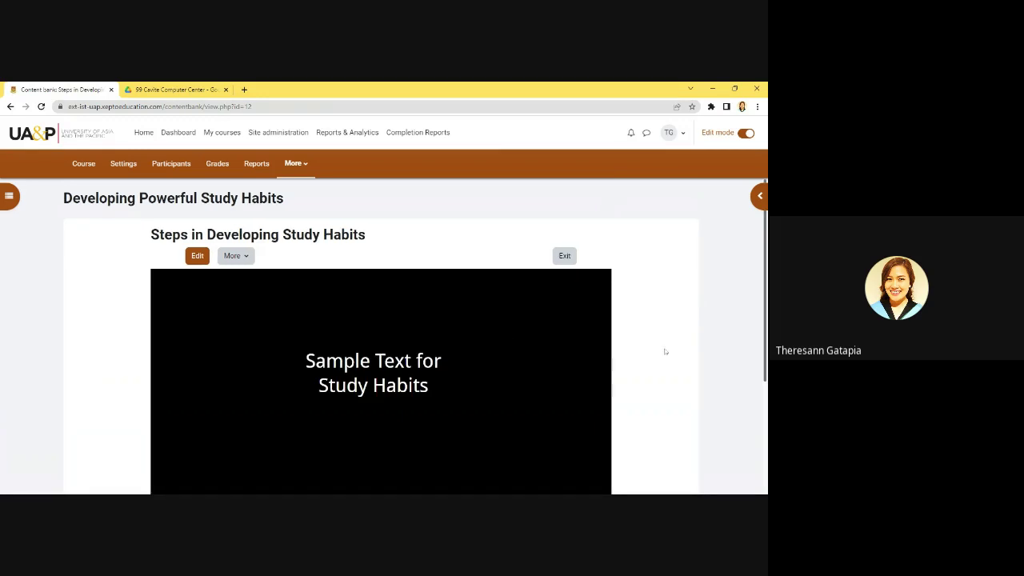
Step: Review the preview of the saved presentation and open its further management options
scroll(665, 350, "down", 1)
scroll(667, 351, "up", 1)
scroll(205, 259, "down", 4)
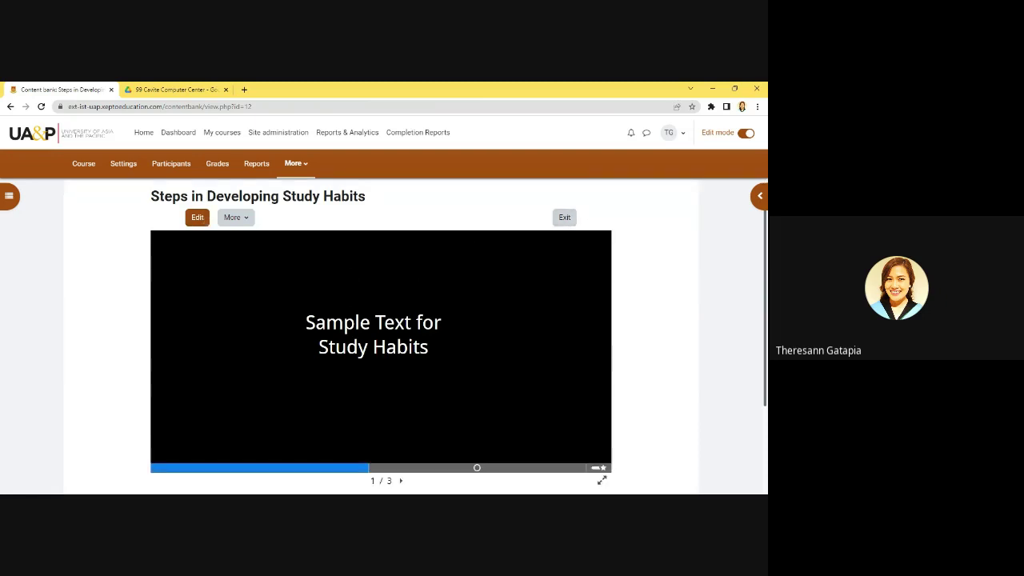
scroll(581, 388, "up", 2)
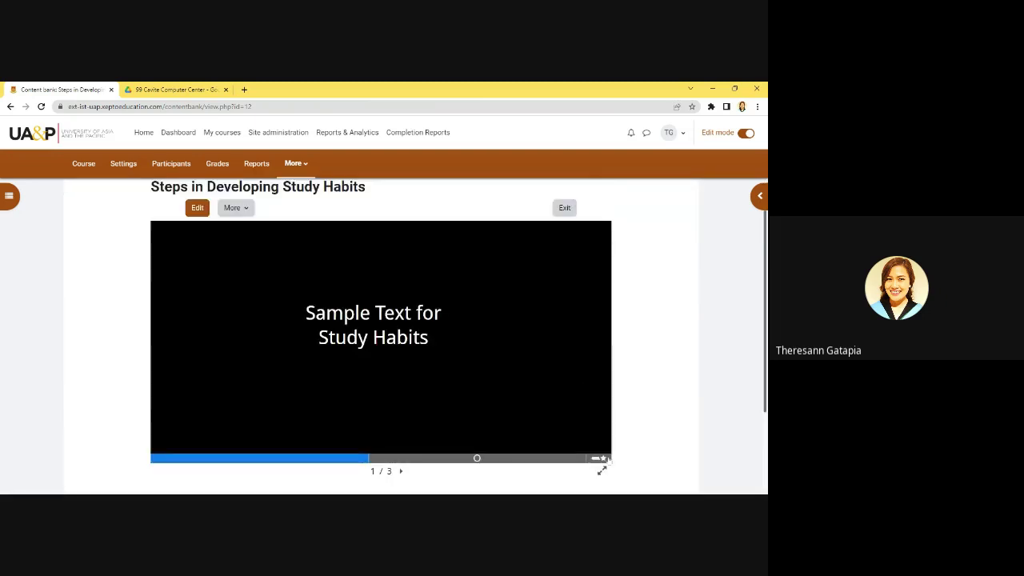
left_click(233, 208)
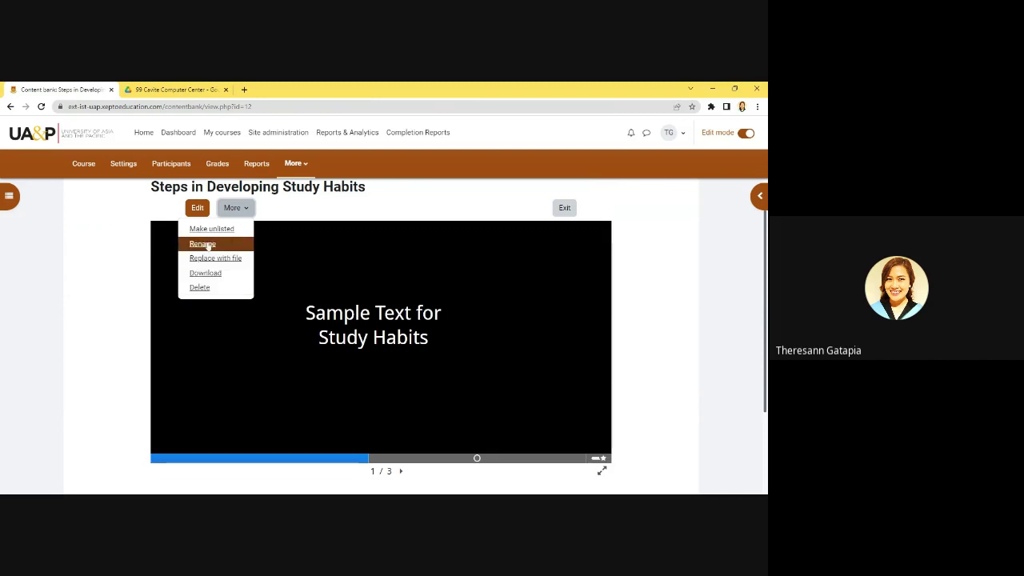
Step: Dismiss the presentation's further management options and exit its preview to the course's content bank
left_click(435, 206)
left_click(565, 208)
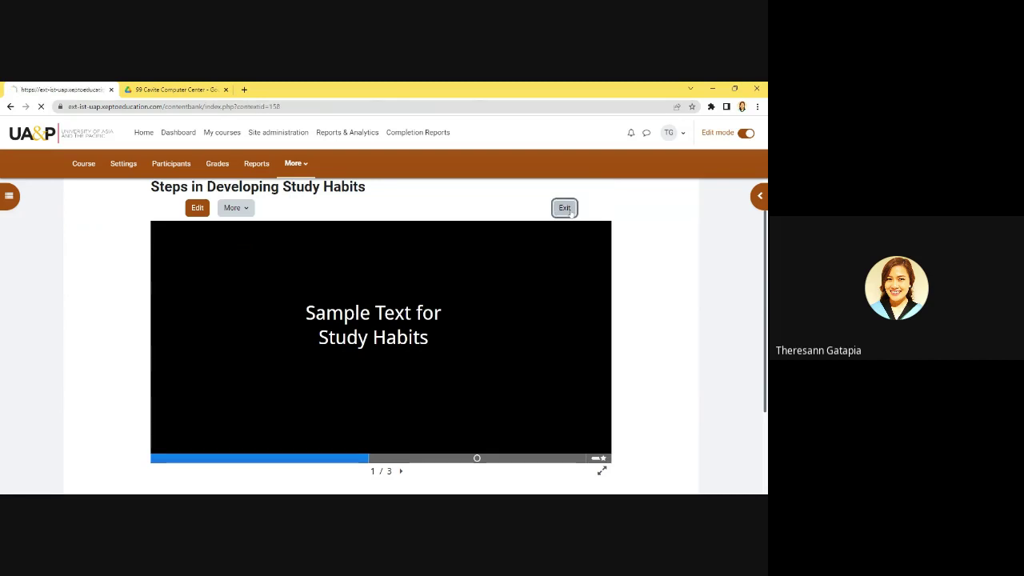
scroll(284, 357, "down", 1)
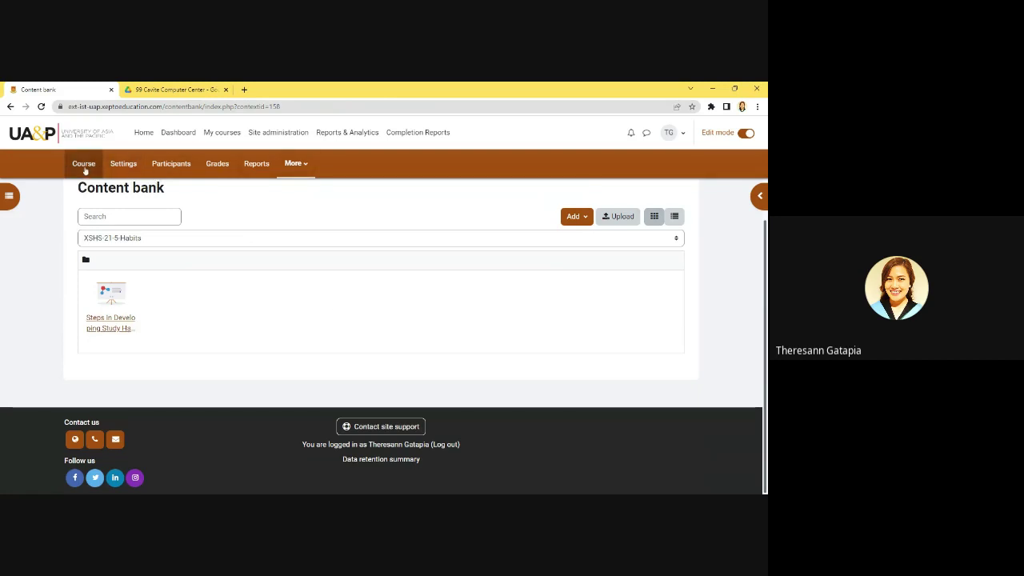
Step: Return to the course page and start a new H5P activity in the Introduction to Study Habits topic
left_click(84, 165)
scroll(325, 302, "down", 8)
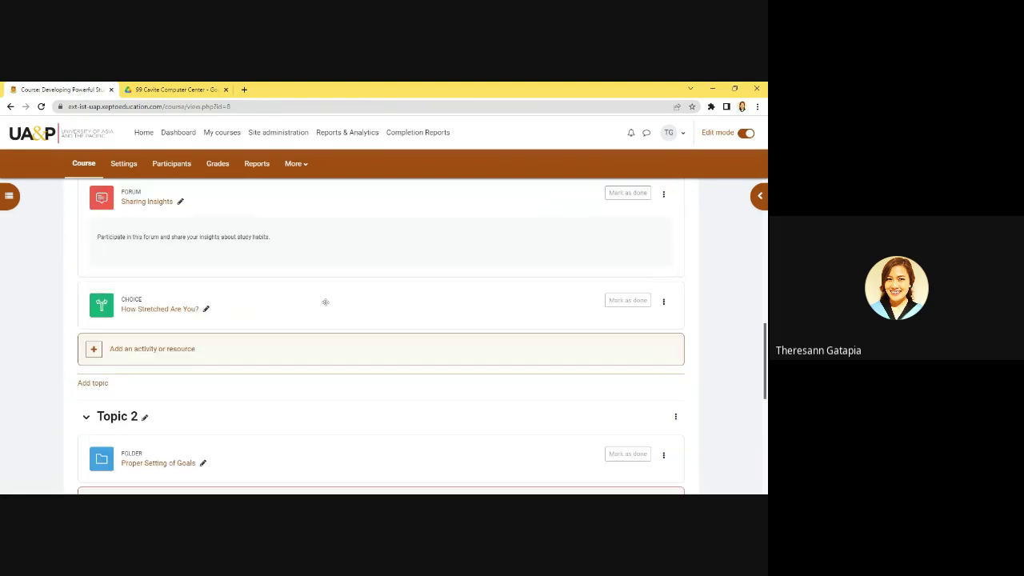
left_click(169, 349)
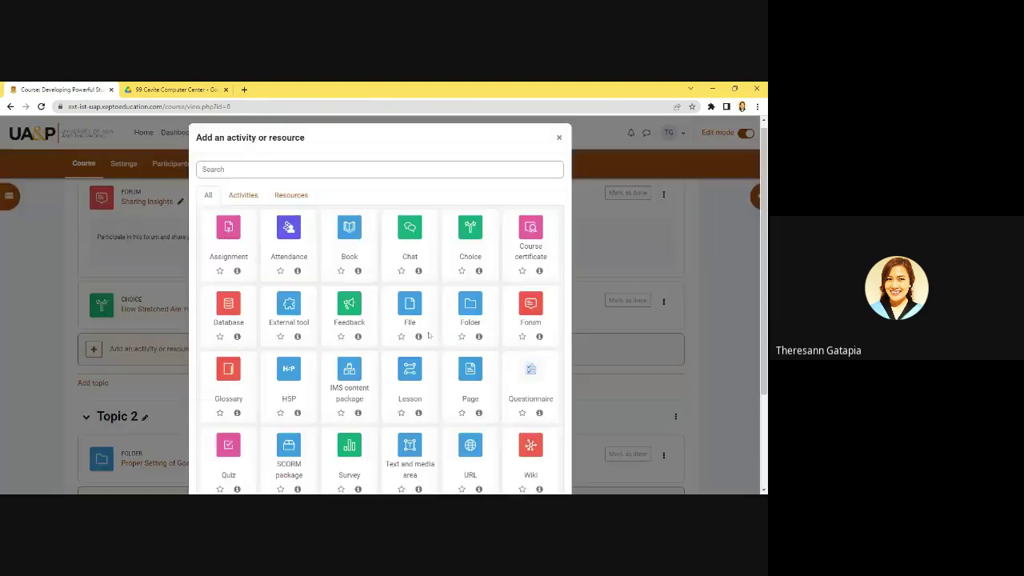
scroll(460, 329, "down", 1)
scroll(460, 330, "down", 1)
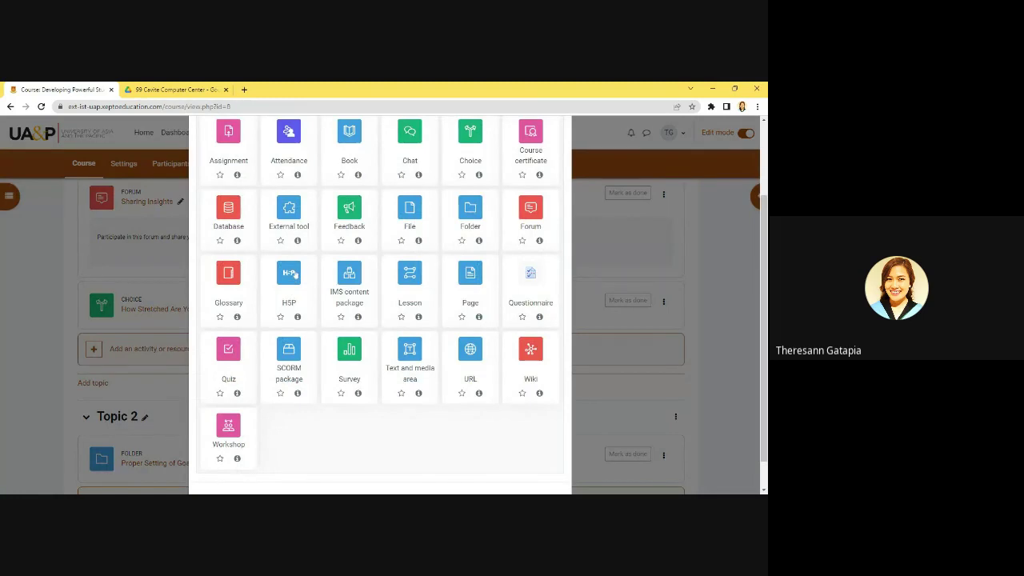
left_click(290, 274)
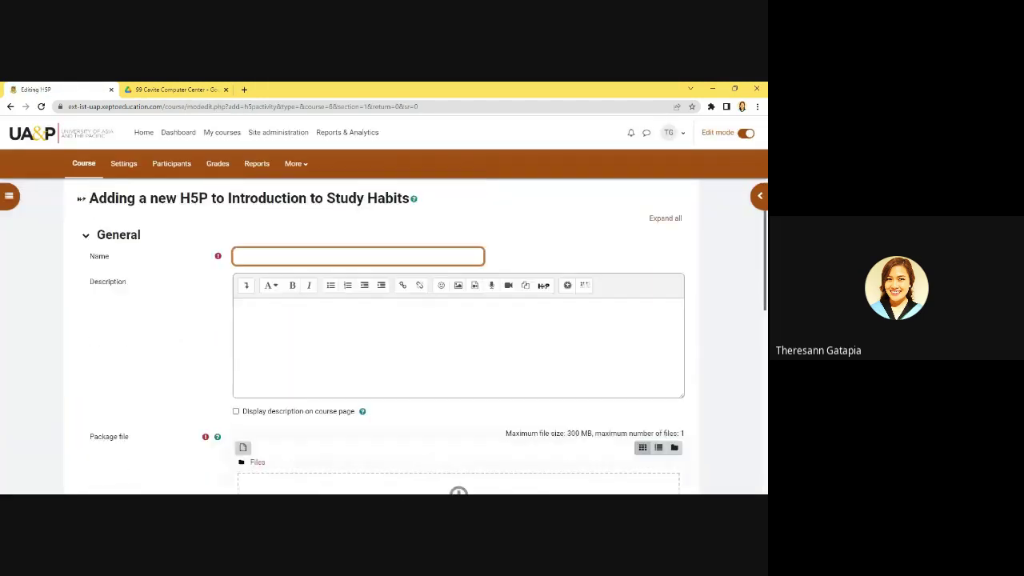
Step: Name the H5P activity "Course Presentation" and enter "Sample Description" as its description
type("Coyu")
type("urse Presen")
type("tation")
left_click(256, 311)
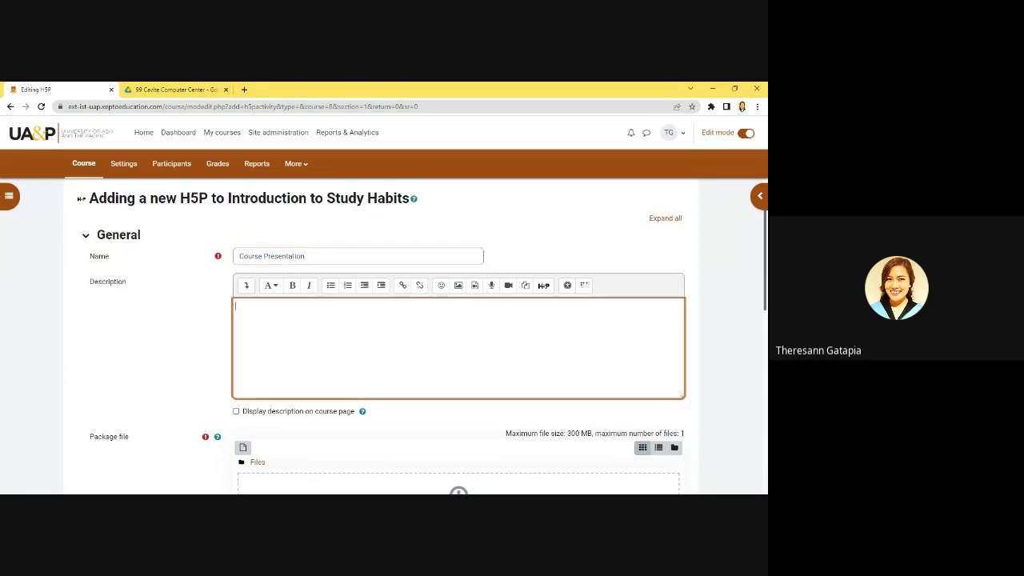
type("Sample Description")
Step: Browse the content bank for the H5P activity's package file
scroll(368, 339, "down", 3)
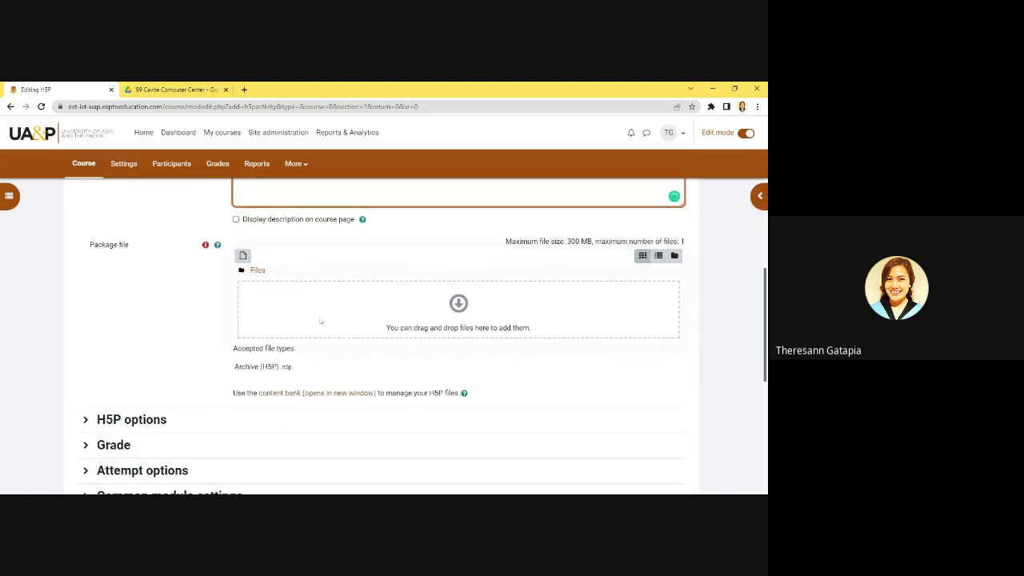
scroll(368, 339, "down", 1)
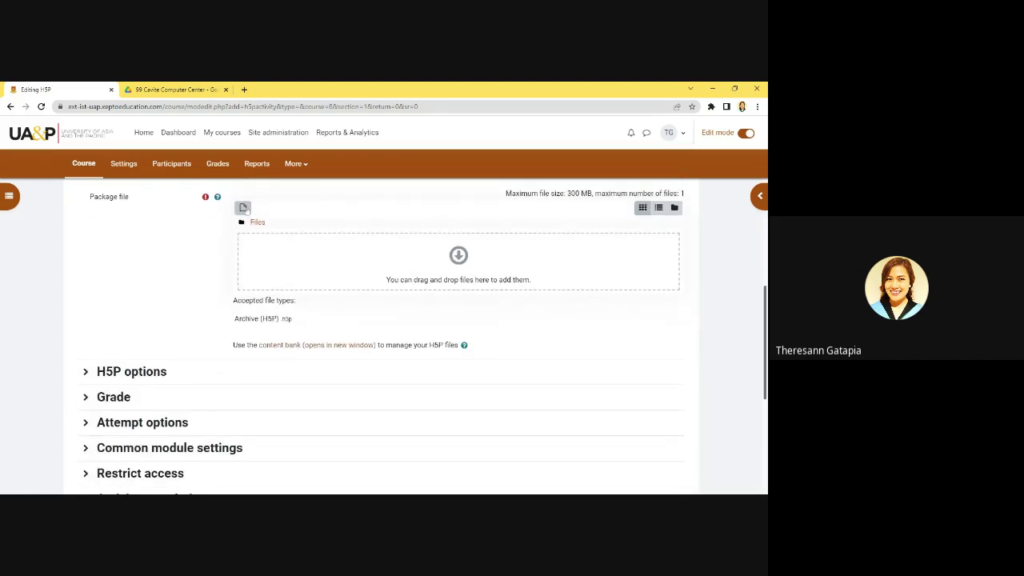
left_click(243, 208)
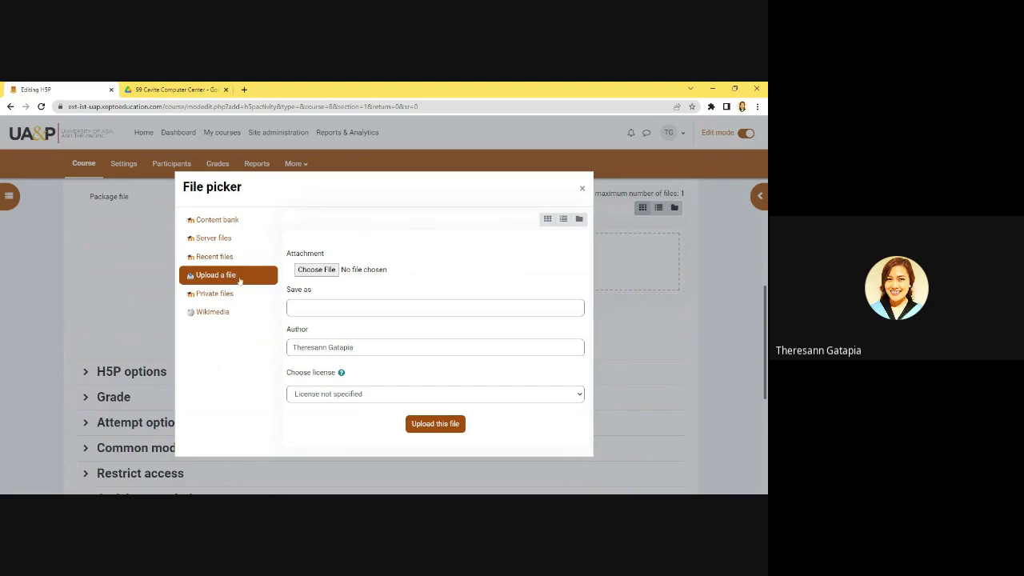
left_click(230, 218)
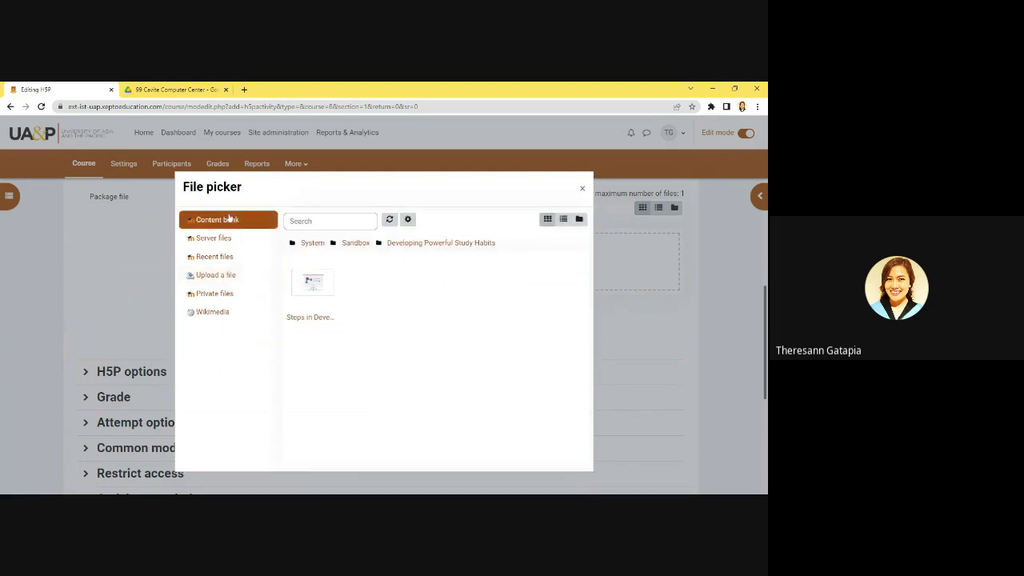
Step: Link course-presentation-16.h5p from the content bank as the H5P activity's package file, and save and display the activity
left_click(319, 288)
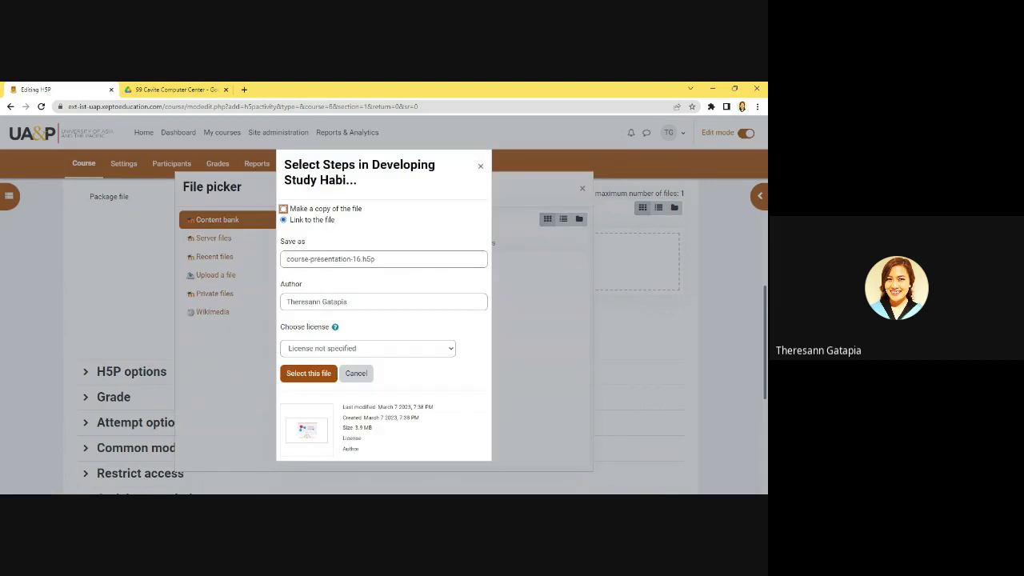
left_click(297, 373)
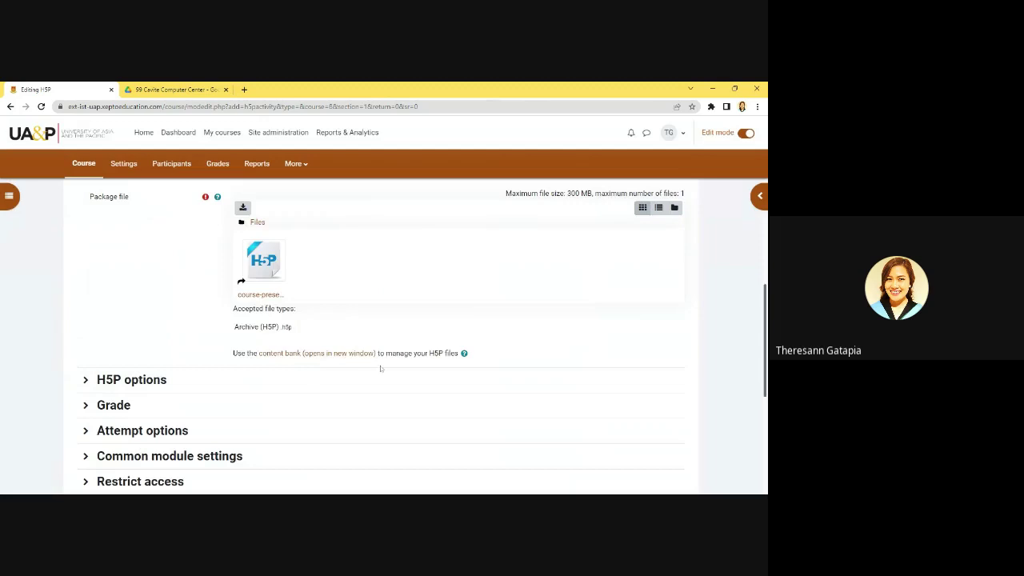
scroll(381, 368, "down", 3)
scroll(381, 368, "up", 1)
scroll(274, 295, "down", 1)
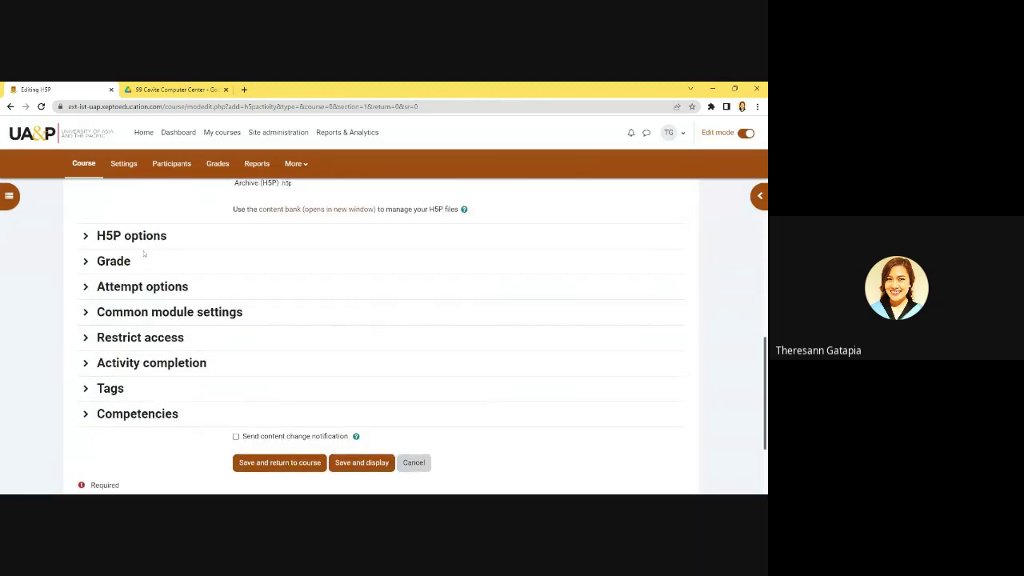
left_click(367, 463)
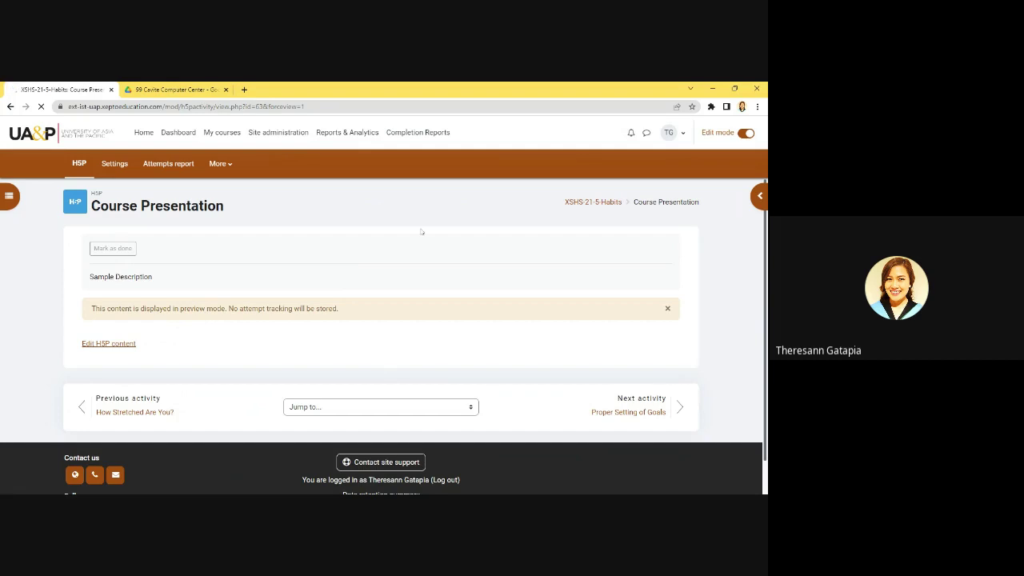
Step: Preview the course presentation through to its summary slide and return to the first slide
scroll(511, 271, "down", 2)
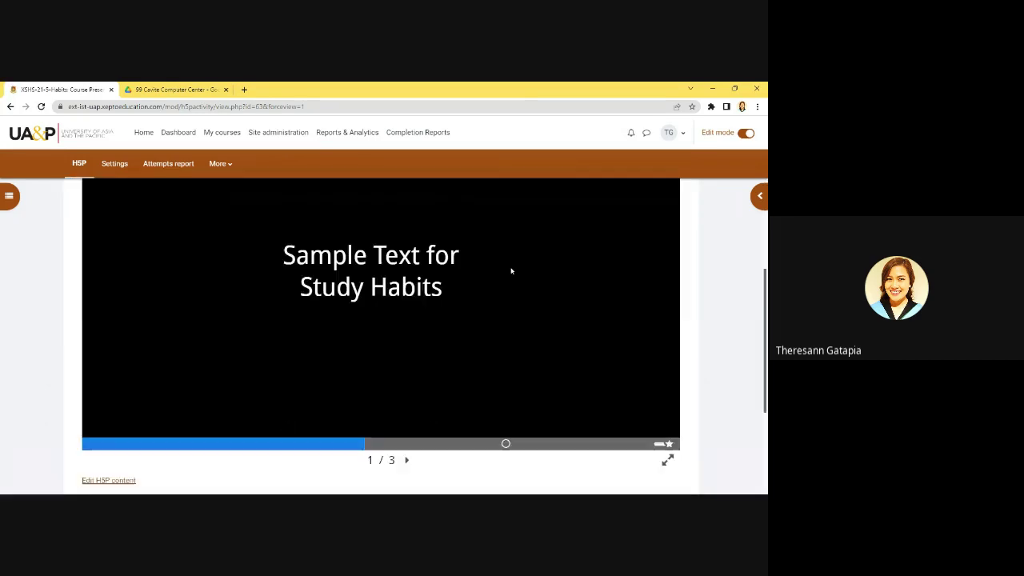
scroll(512, 269, "up", 2)
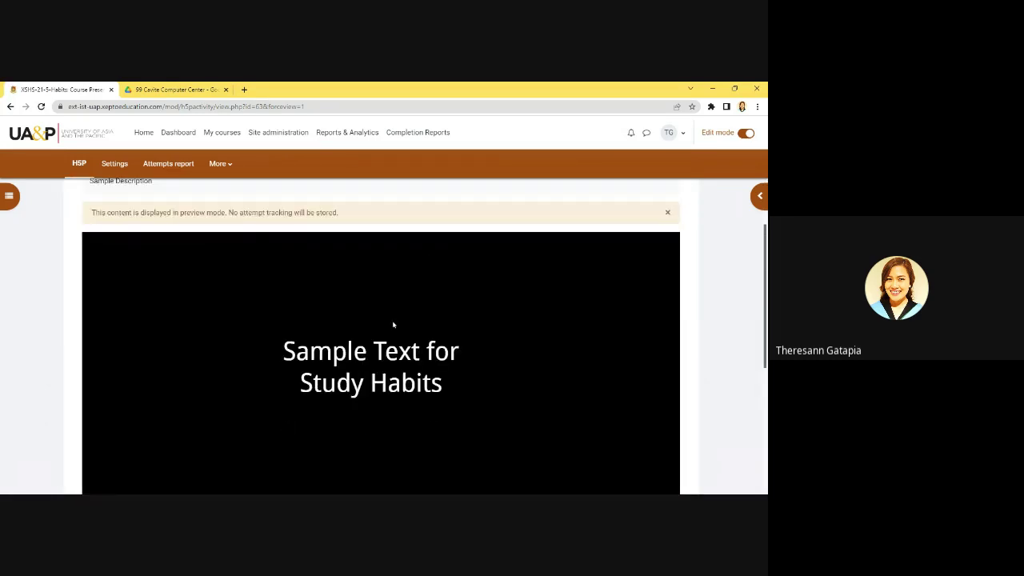
scroll(381, 336, "down", 2)
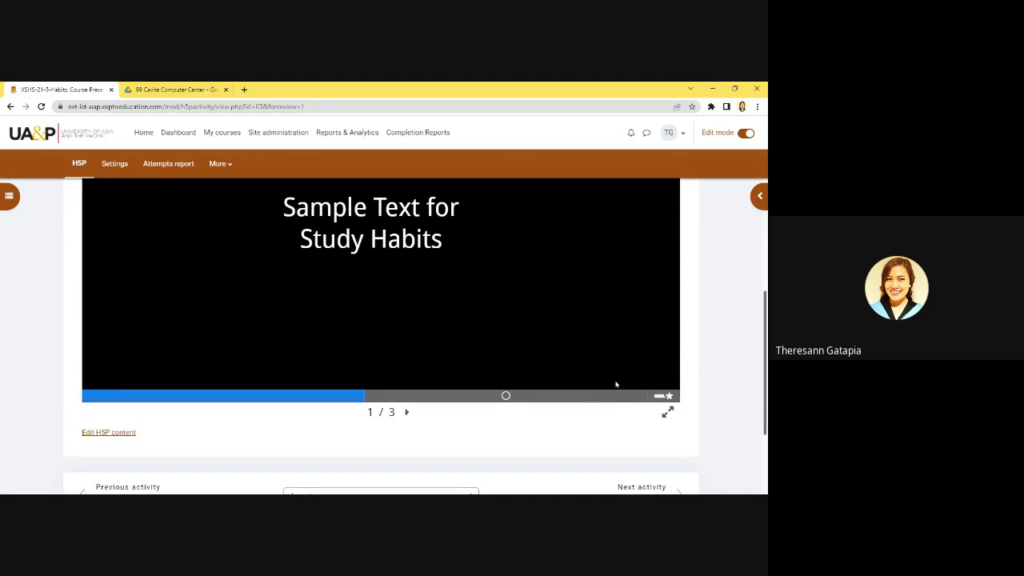
scroll(612, 383, "up", 1)
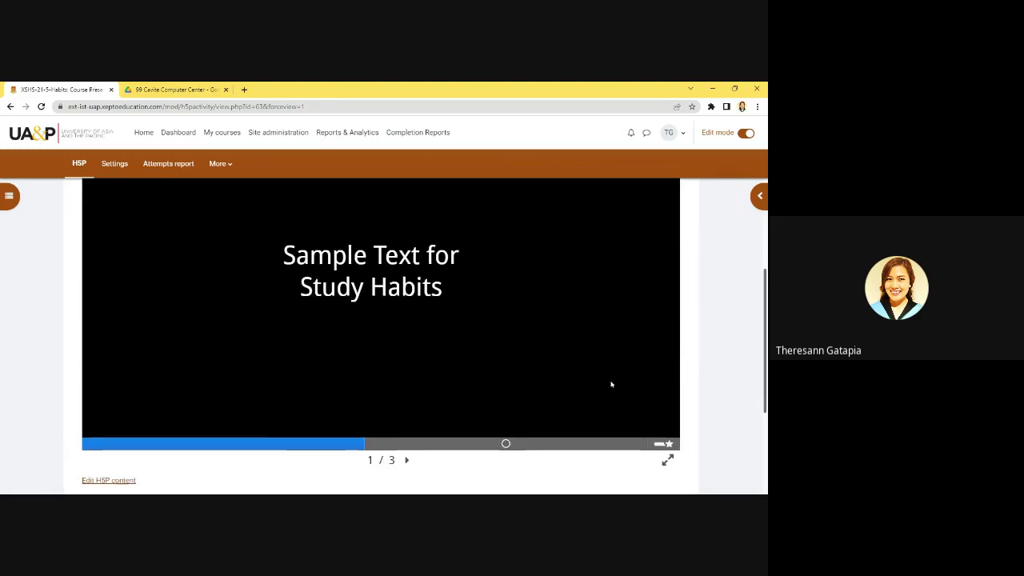
left_click(407, 460)
left_click(406, 460)
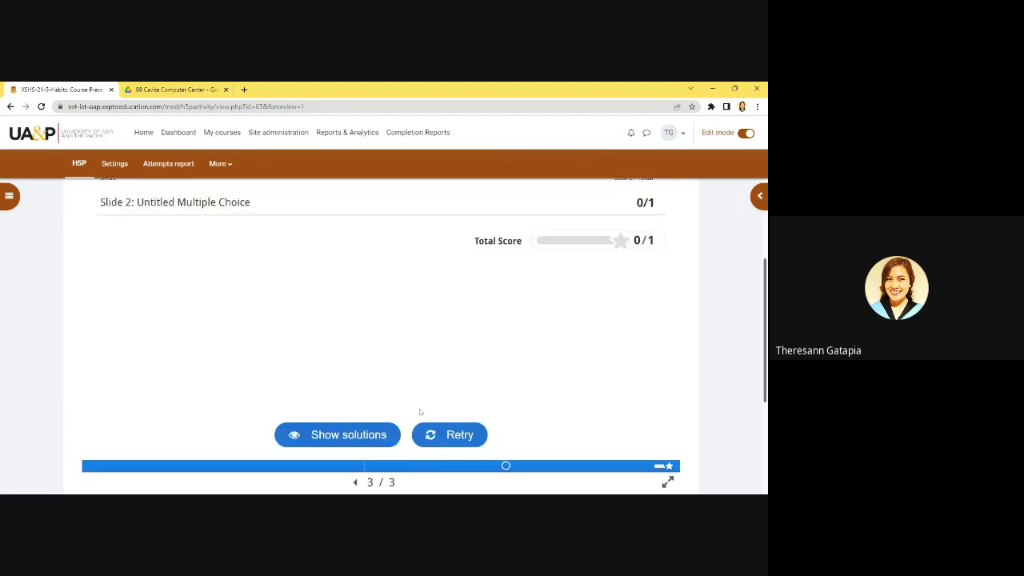
scroll(416, 412, "down", 2)
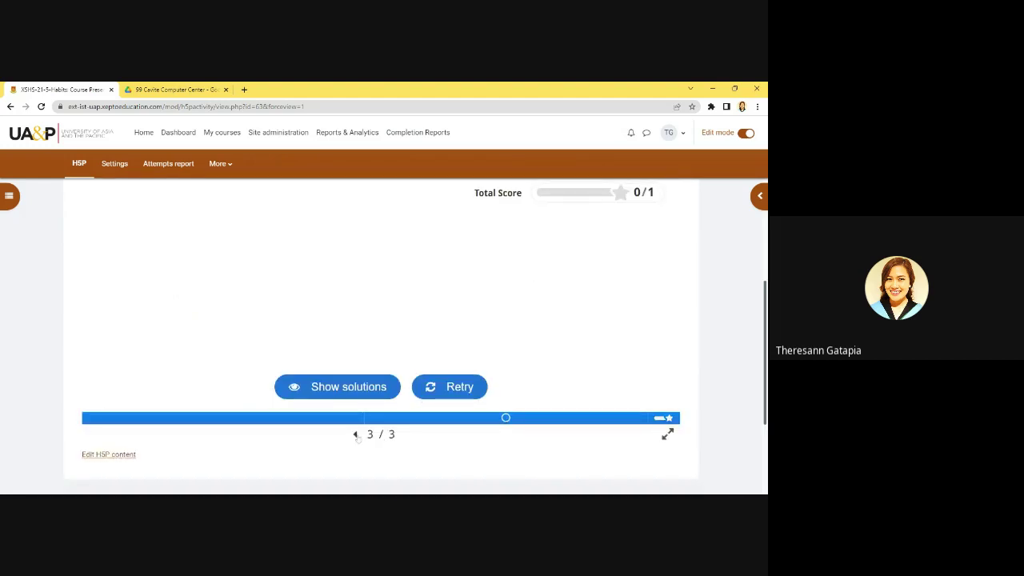
left_click(355, 434)
left_click(355, 433)
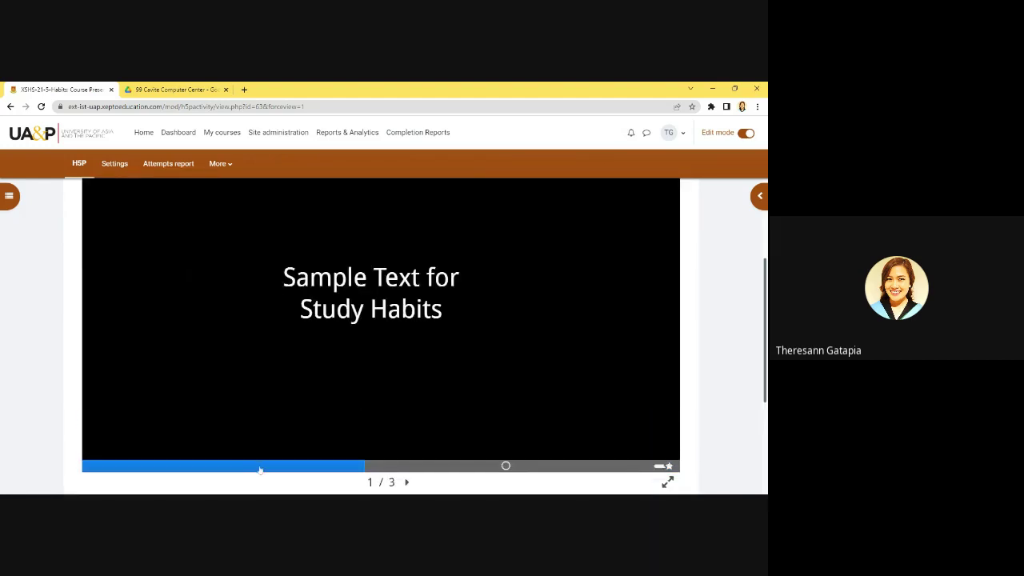
Step: Answer the sample question on slide 2 with A, check it, and advance to the summary slide
scroll(409, 448, "down", 1)
left_click(408, 435)
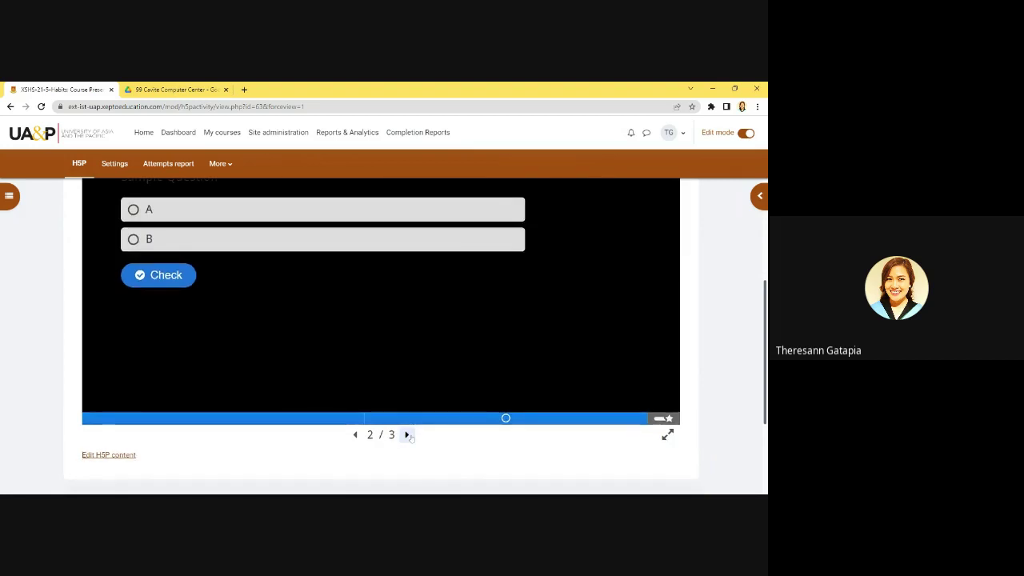
scroll(407, 434, "up", 1)
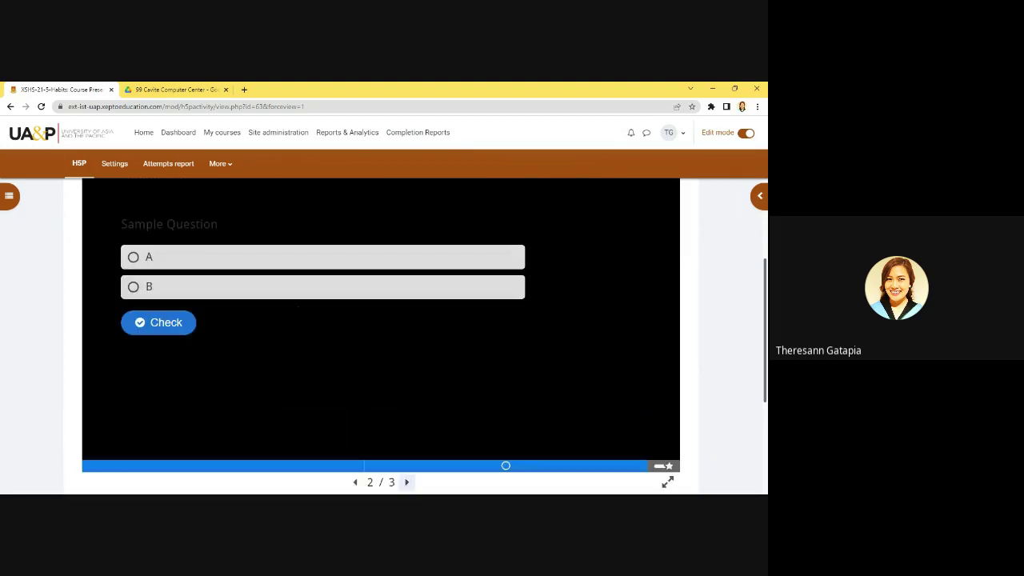
left_click(137, 263)
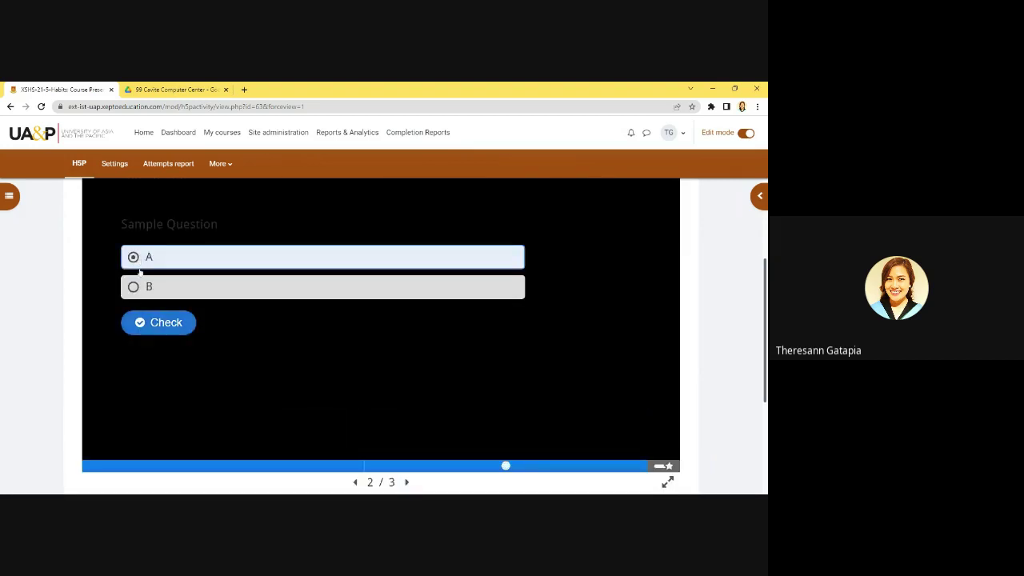
left_click(153, 330)
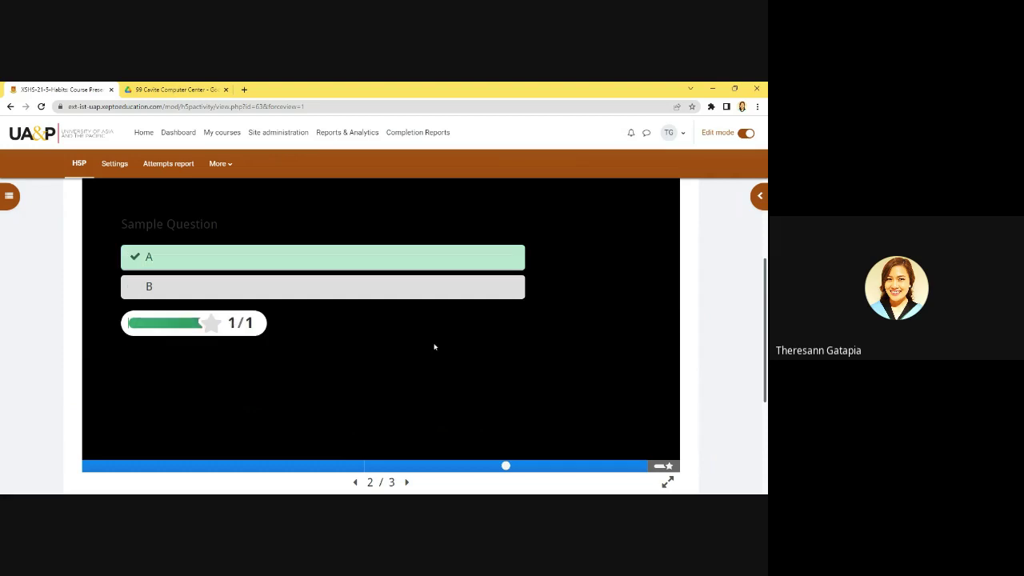
scroll(406, 445, "down", 1)
left_click(407, 434)
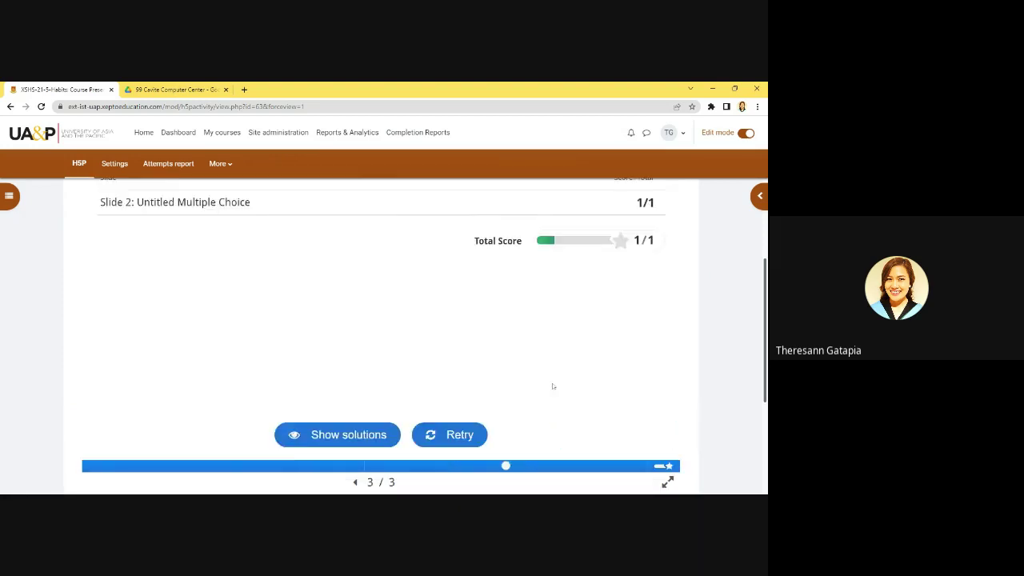
Step: Examine the summary slide's score table, total score, and the solution and retry options
scroll(540, 376, "up", 1)
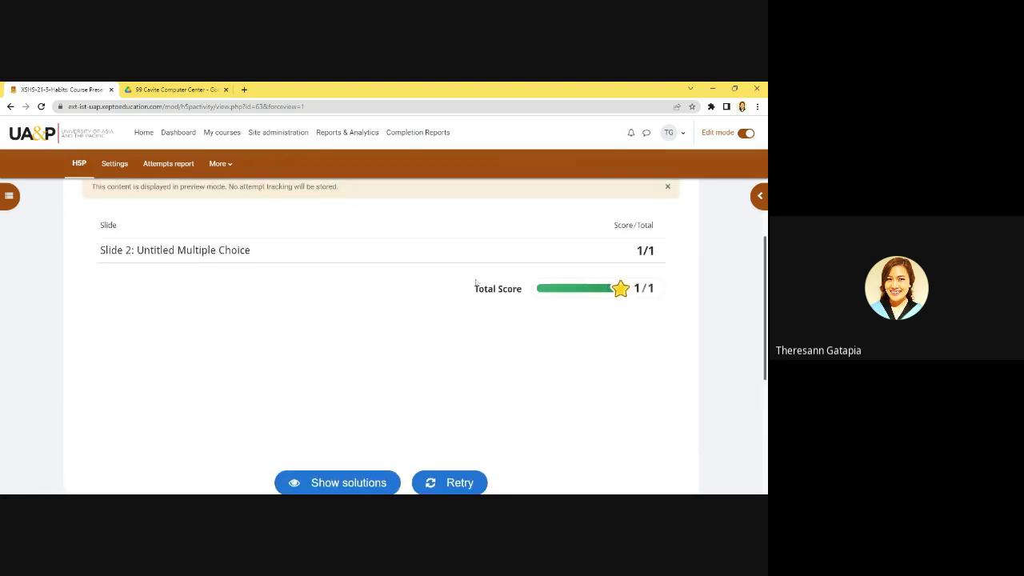
scroll(421, 317, "down", 3)
scroll(422, 317, "up", 2)
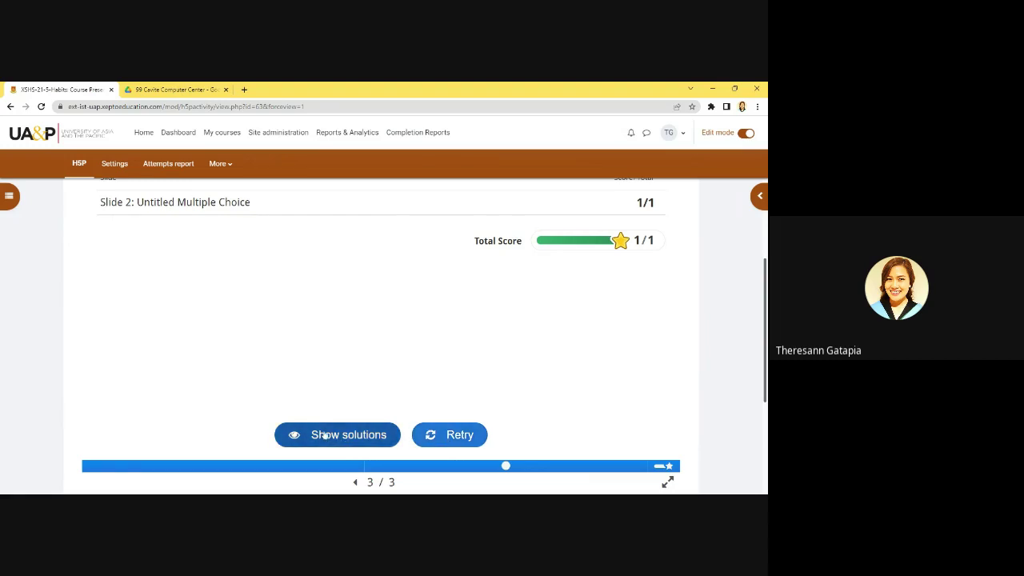
scroll(464, 434, "down", 1)
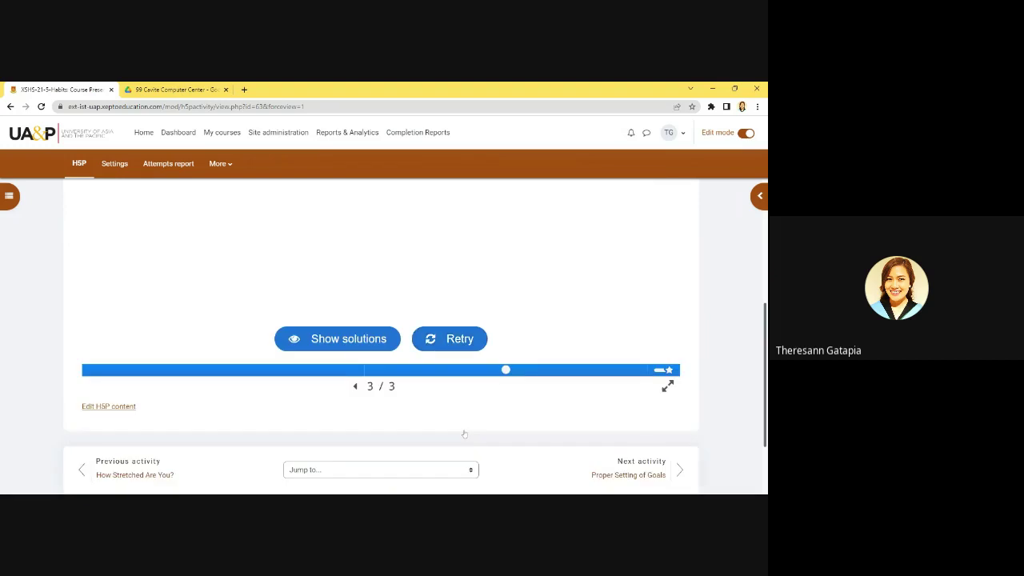
scroll(464, 433, "up", 1)
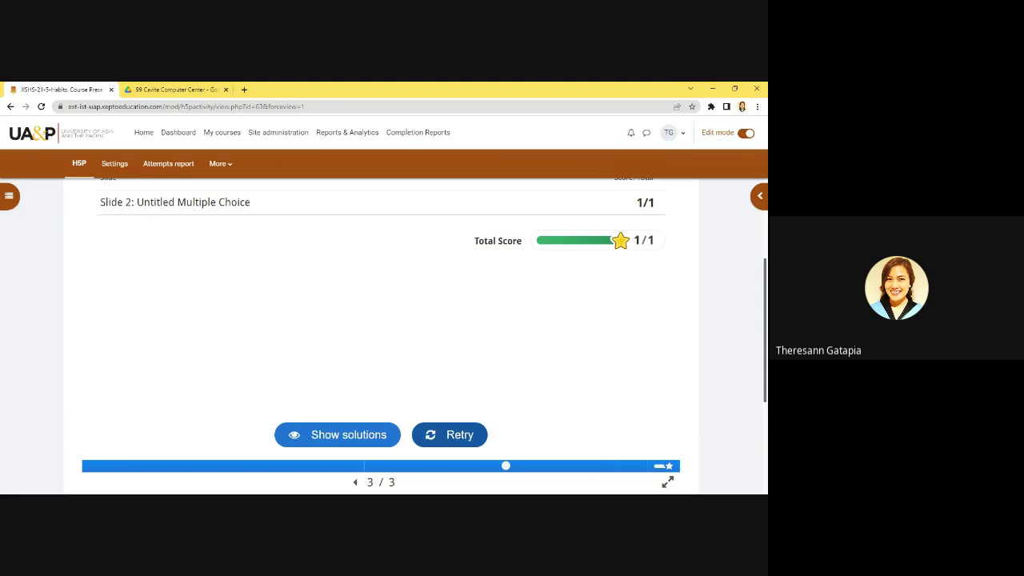
scroll(438, 355, "up", 1)
scroll(440, 356, "down", 3)
scroll(447, 362, "up", 5)
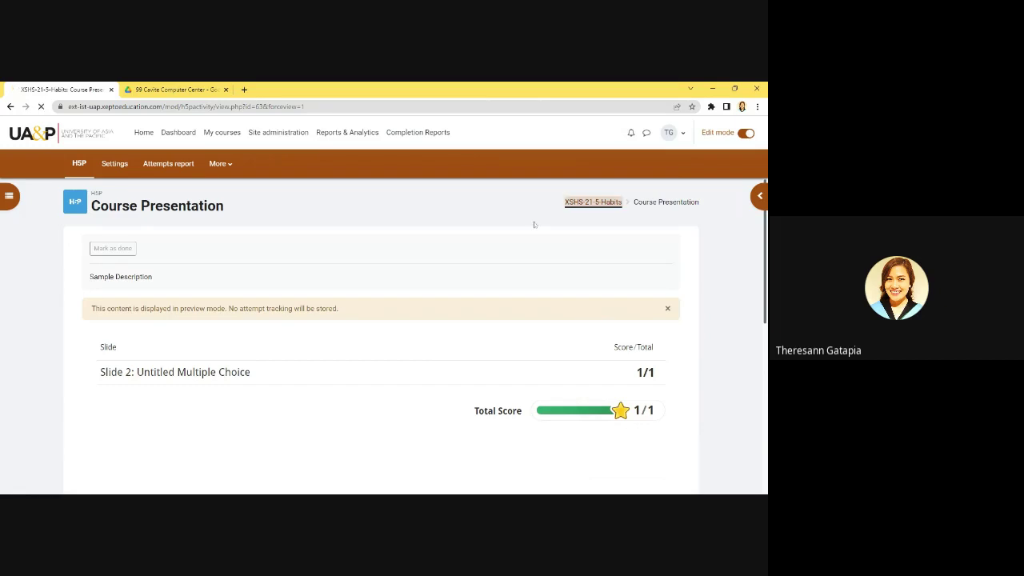
Step: Return to the XSHS-21-5-Habits course page and locate the Course Presentation activity under the Introduction to Study Habits topic
left_click(593, 201)
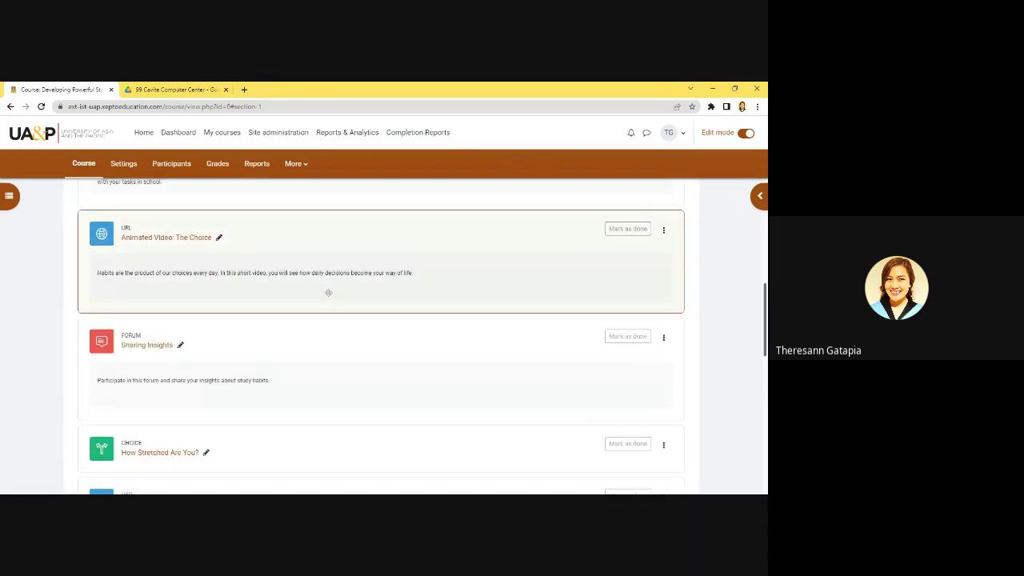
scroll(328, 292, "up", 5)
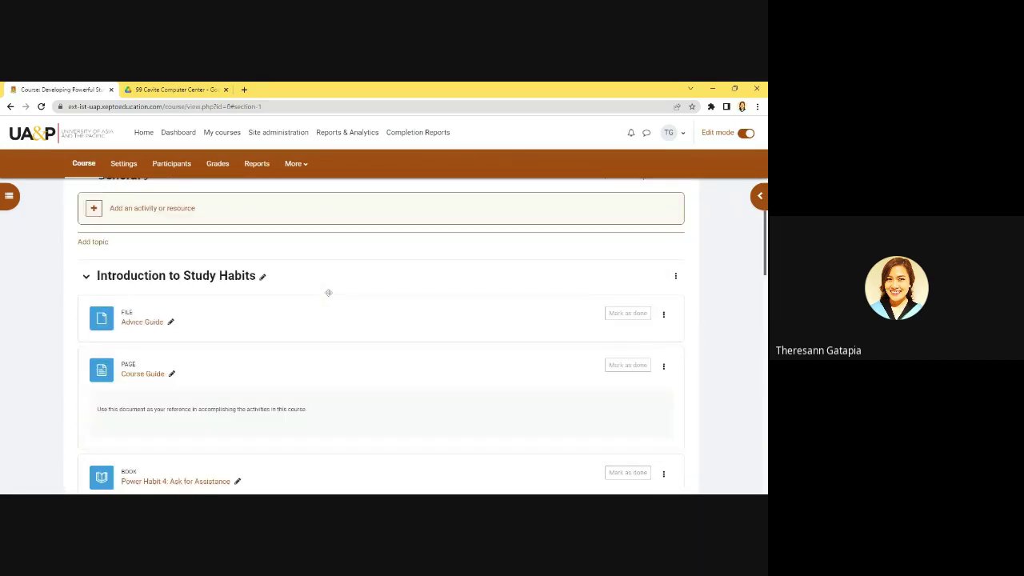
scroll(328, 292, "down", 6)
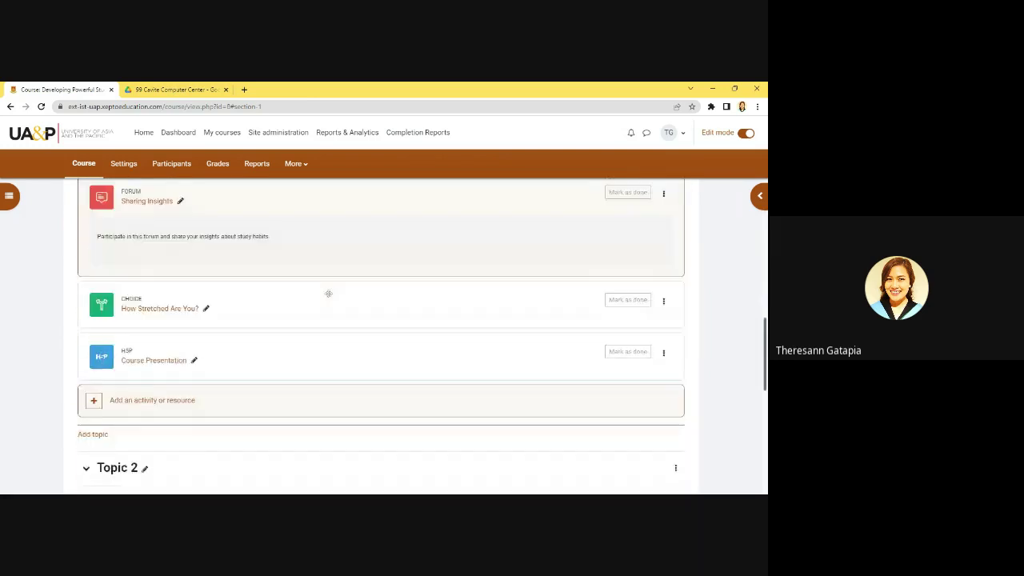
scroll(328, 293, "down", 1)
scroll(274, 309, "down", 1)
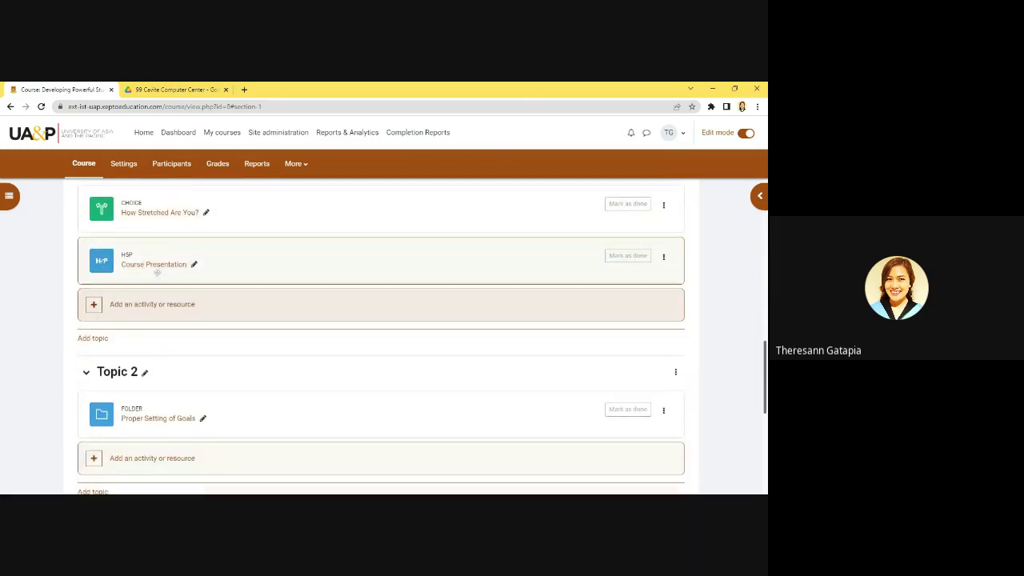
Step: Start a new Interactive Video as H5P content in the course's content bank
left_click(301, 163)
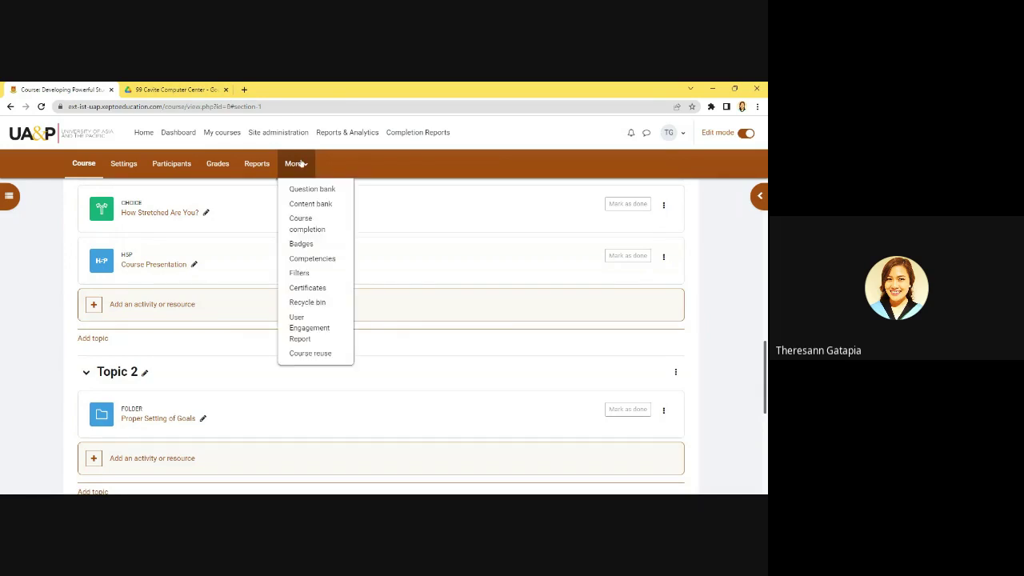
left_click(308, 204)
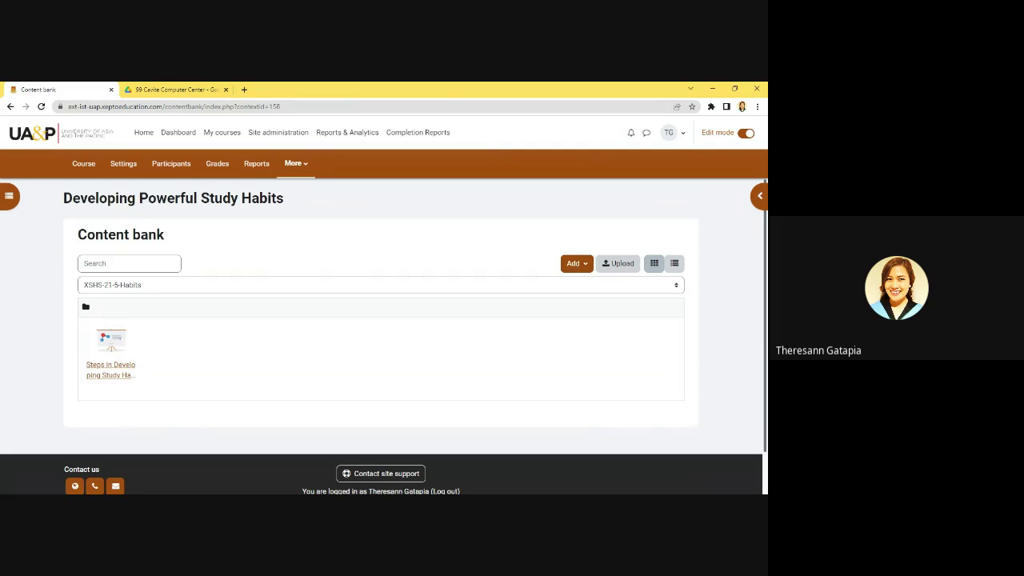
left_click(576, 264)
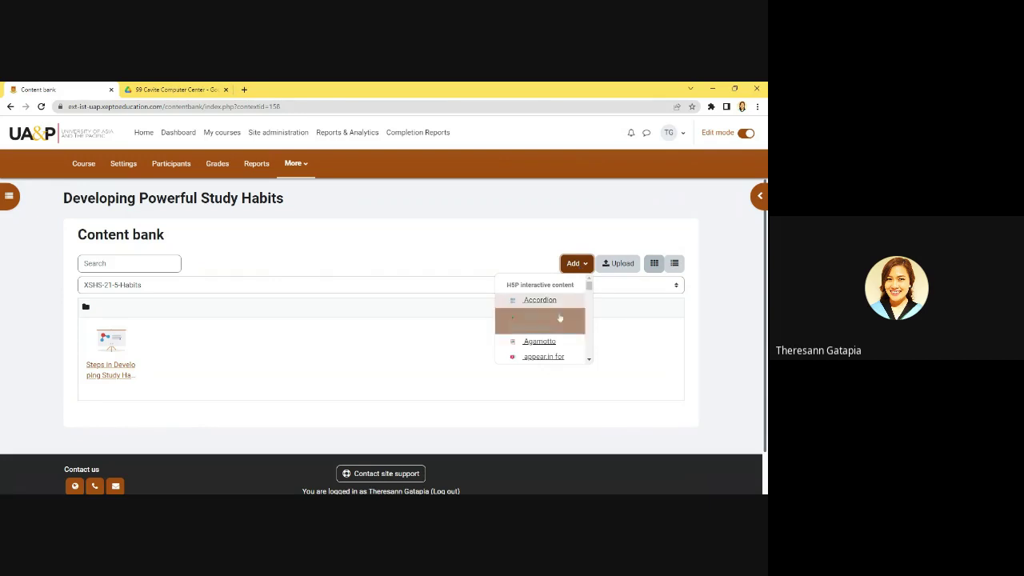
scroll(554, 320, "down", 1)
scroll(554, 319, "down", 4)
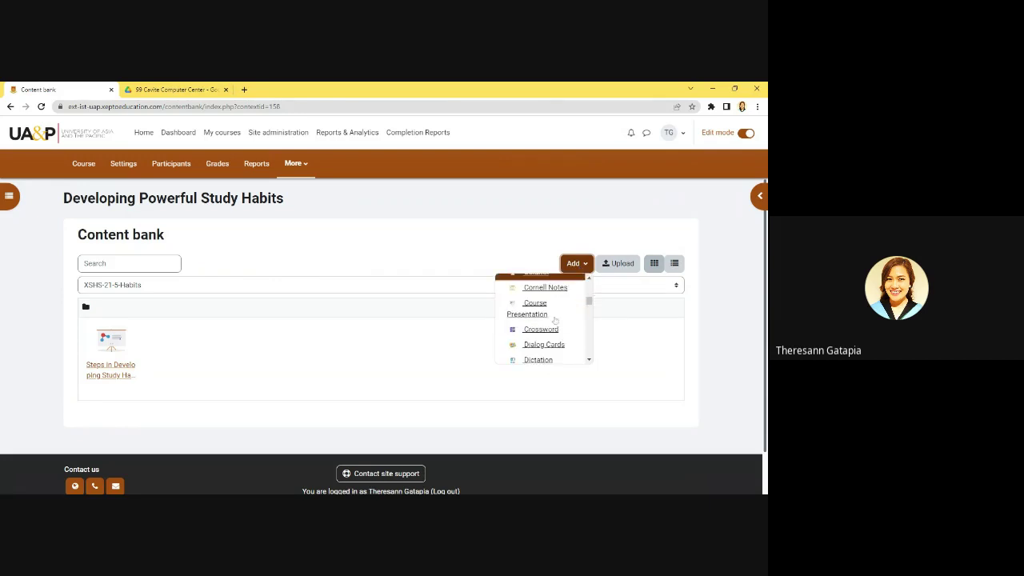
scroll(555, 320, "down", 2)
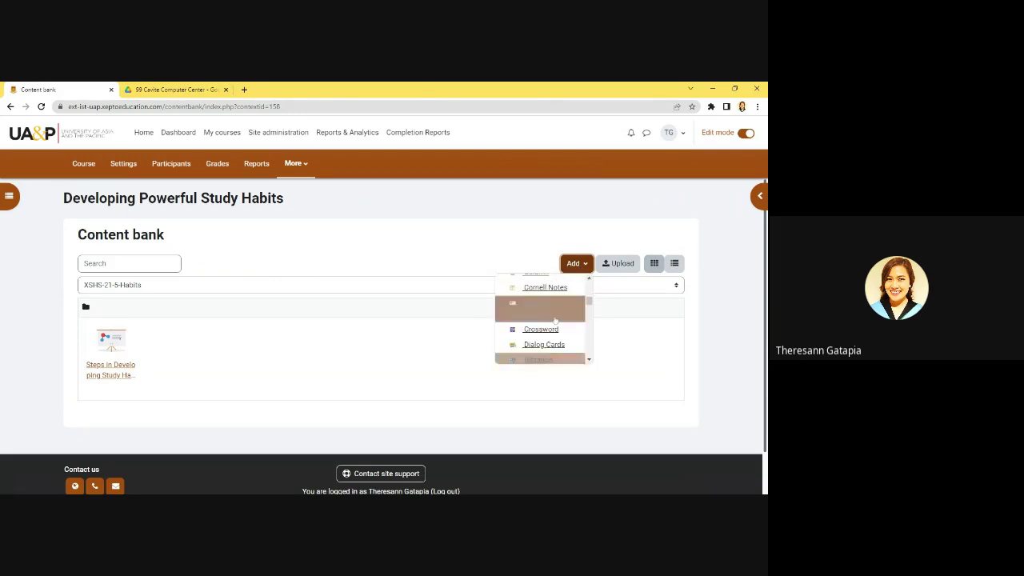
scroll(554, 320, "down", 1)
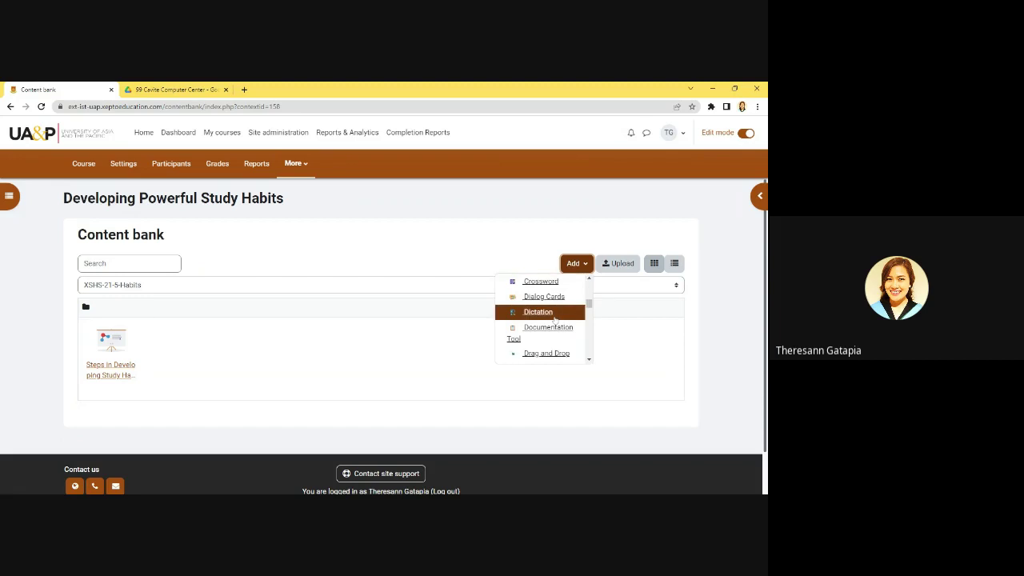
scroll(554, 320, "down", 5)
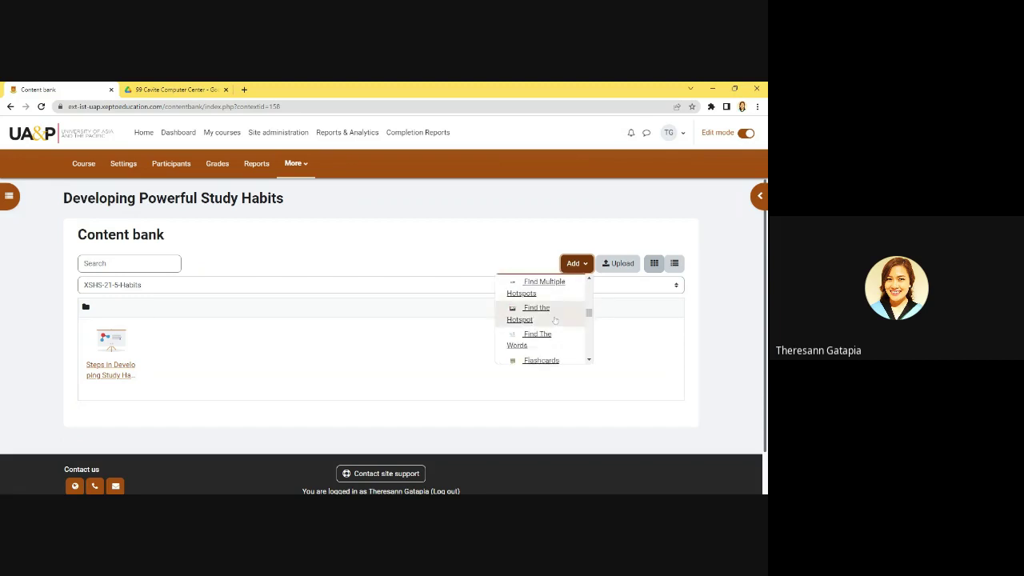
scroll(554, 320, "down", 4)
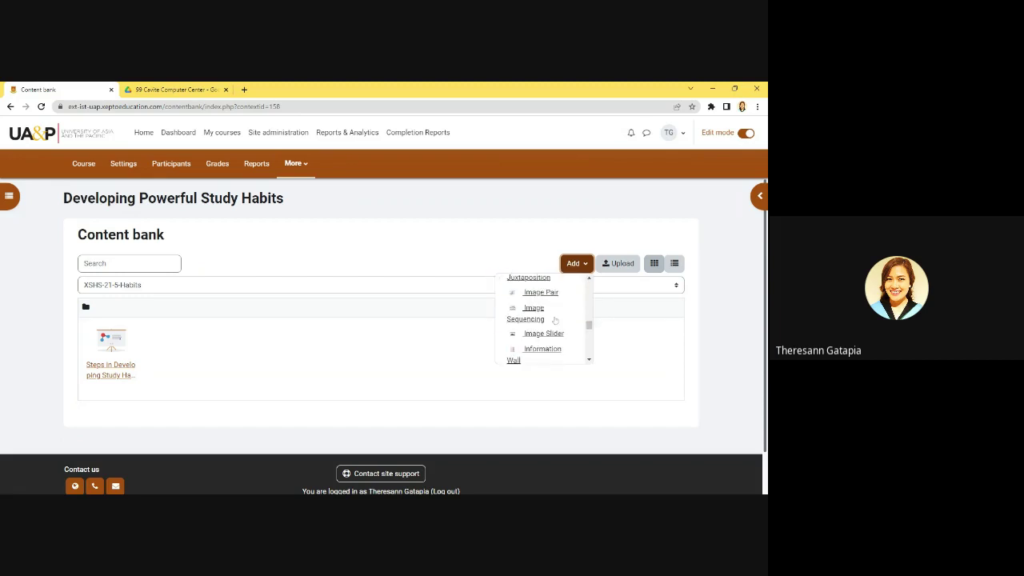
scroll(555, 320, "down", 5)
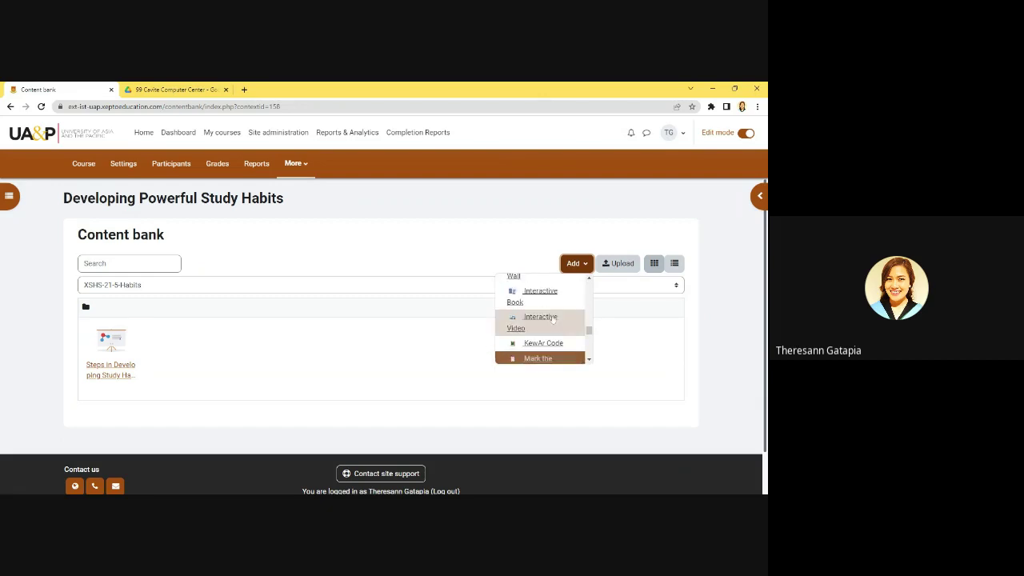
left_click(555, 358)
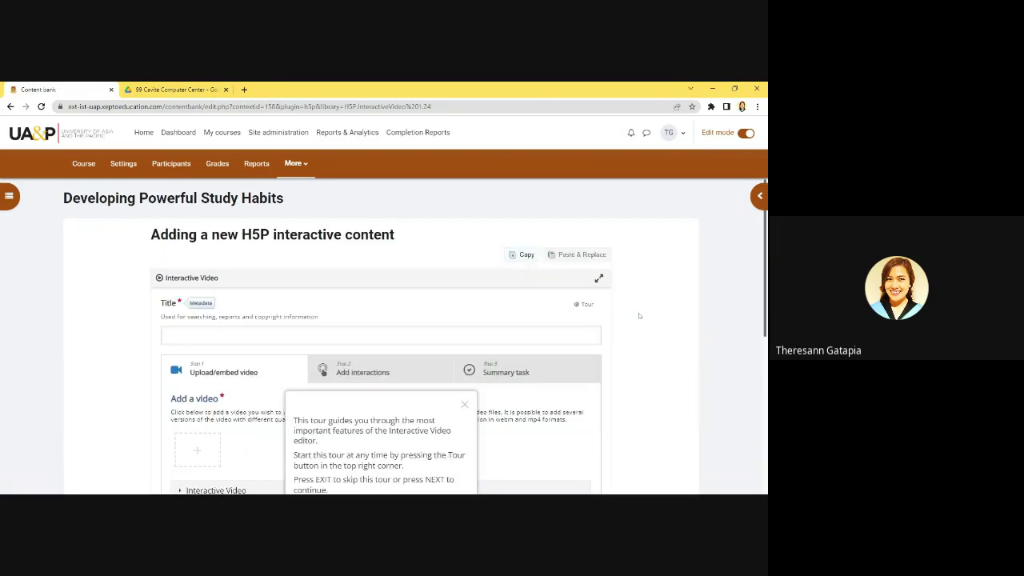
Step: Dismiss the introductory tour and title the new H5P content "Interactive Video"
scroll(353, 291, "down", 2)
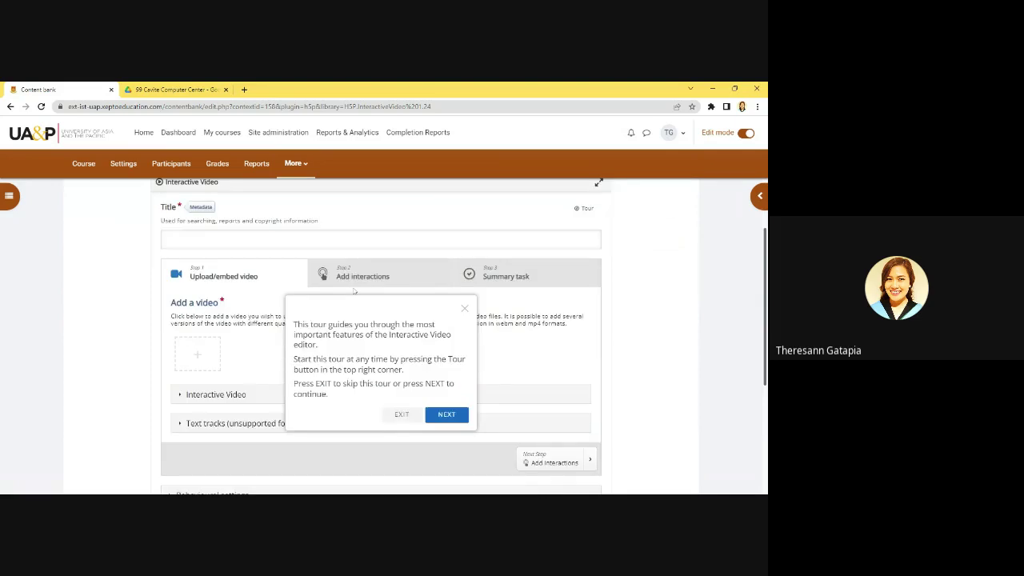
scroll(354, 291, "up", 1)
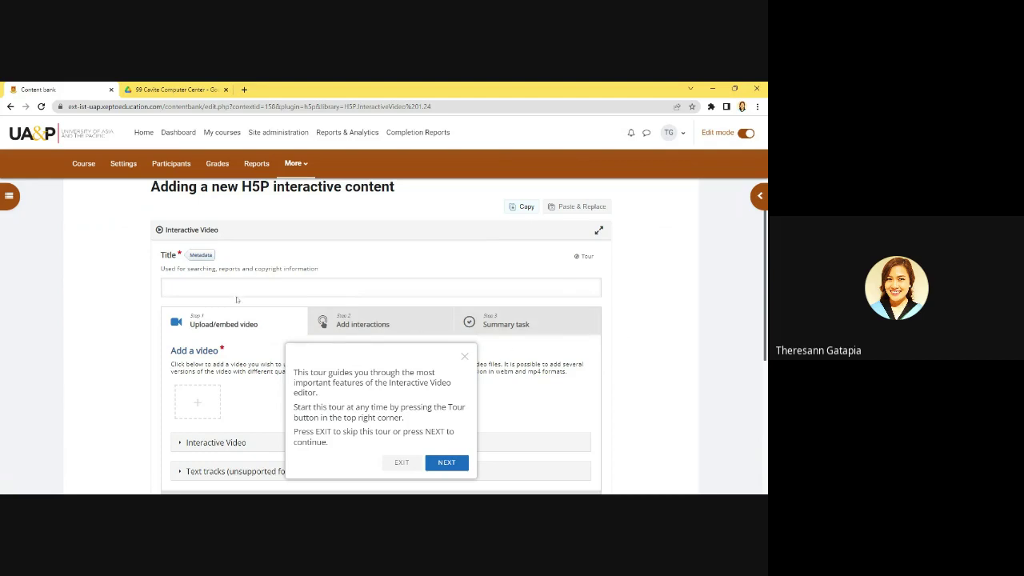
key("Escape")
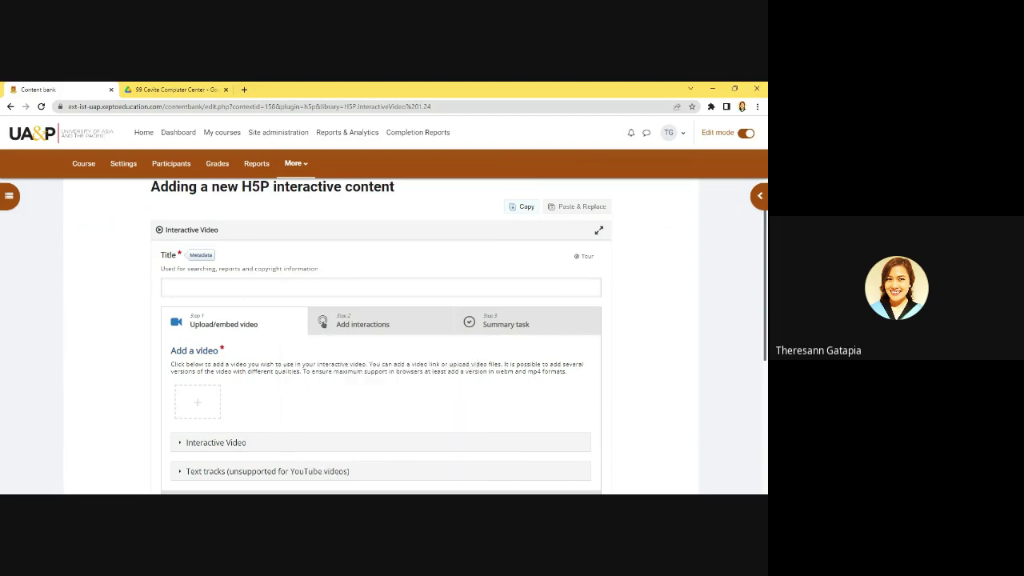
type("Interactive Video")
Step: Add the YouTube video "THE CHOICE (Short Animated Movie)" to the interactive video by inserting its copied link
scroll(249, 335, "down", 2)
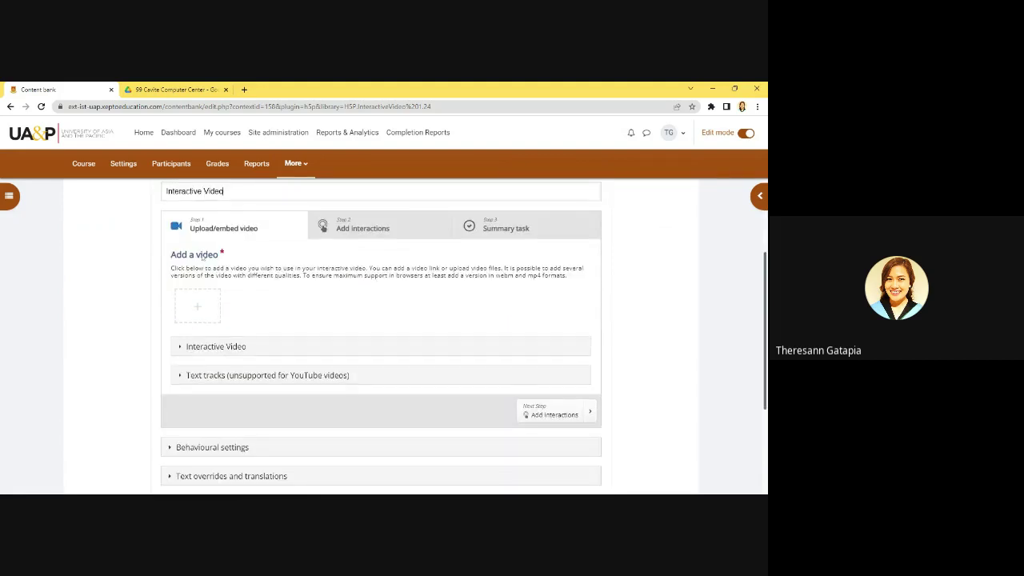
left_click(199, 308)
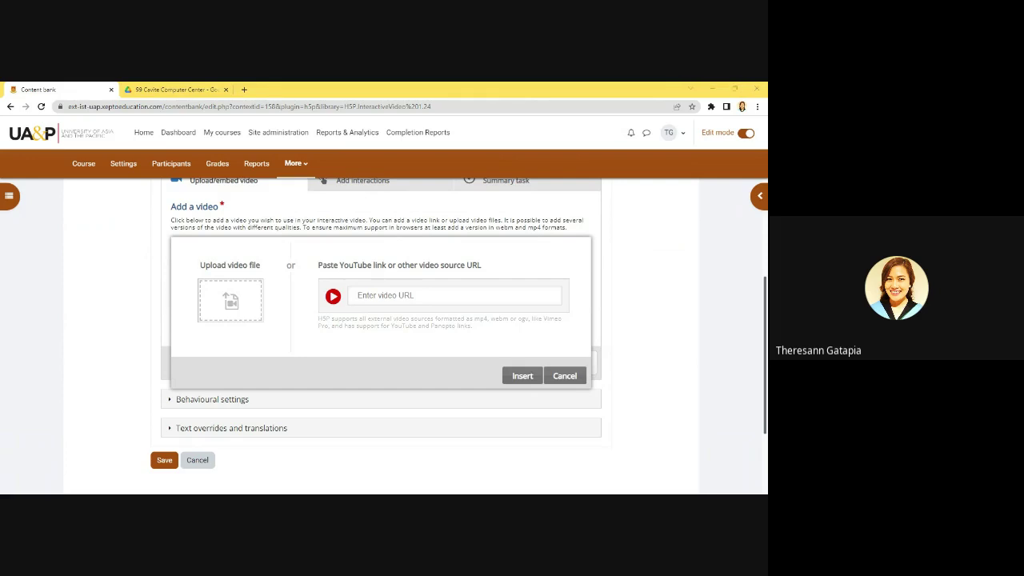
left_click(355, 295)
key("ctrl+v")
left_click(516, 376)
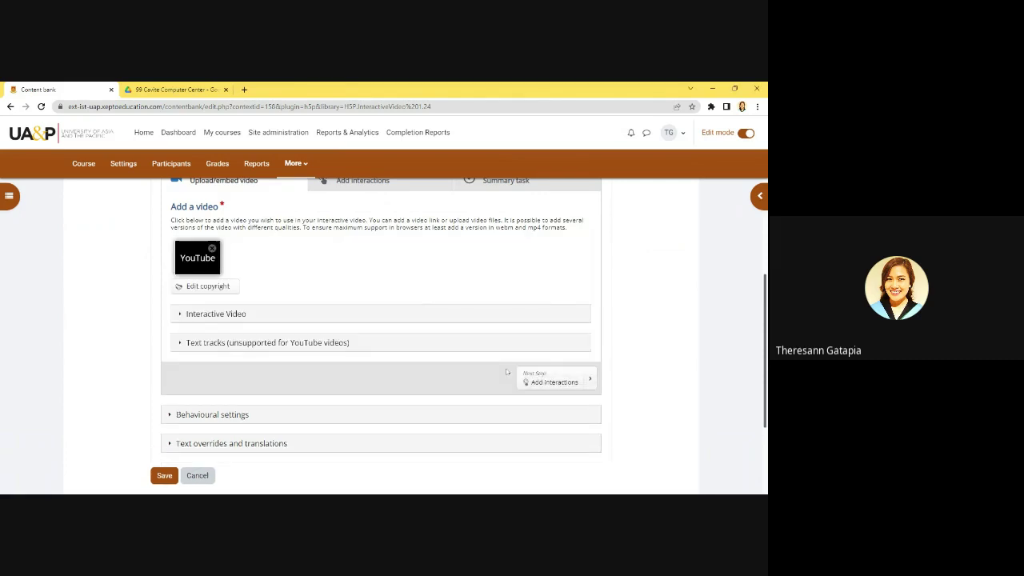
Step: Go to the Add interactions stage and read through its guided tour to the end
scroll(513, 374, "up", 2)
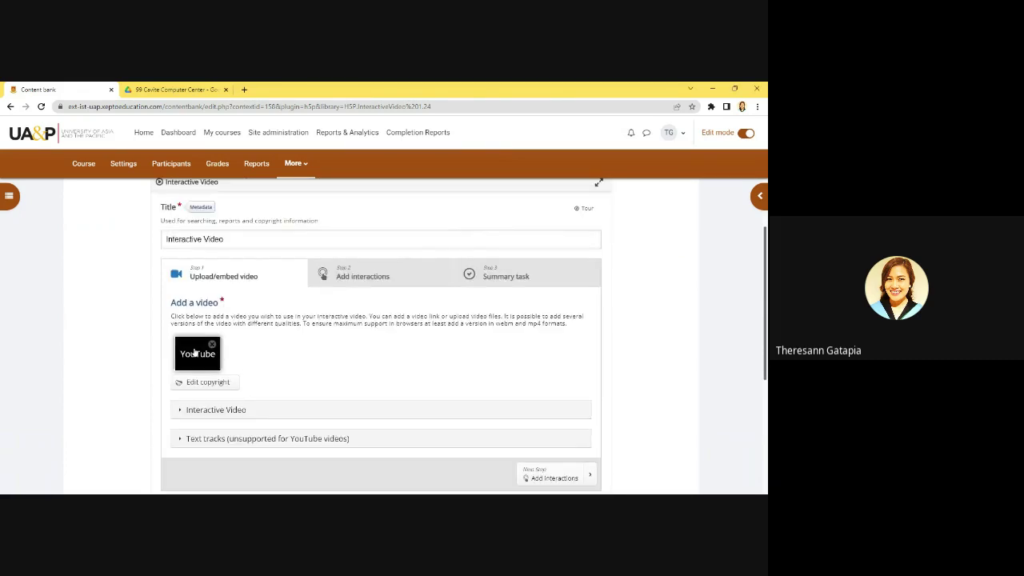
left_click(353, 280)
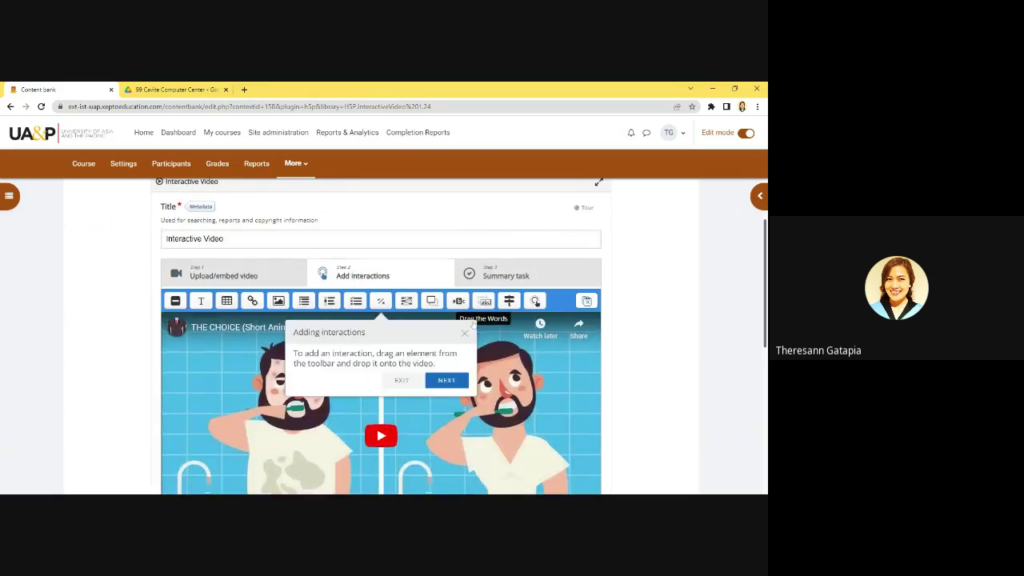
scroll(520, 323, "down", 1)
scroll(544, 323, "up", 1)
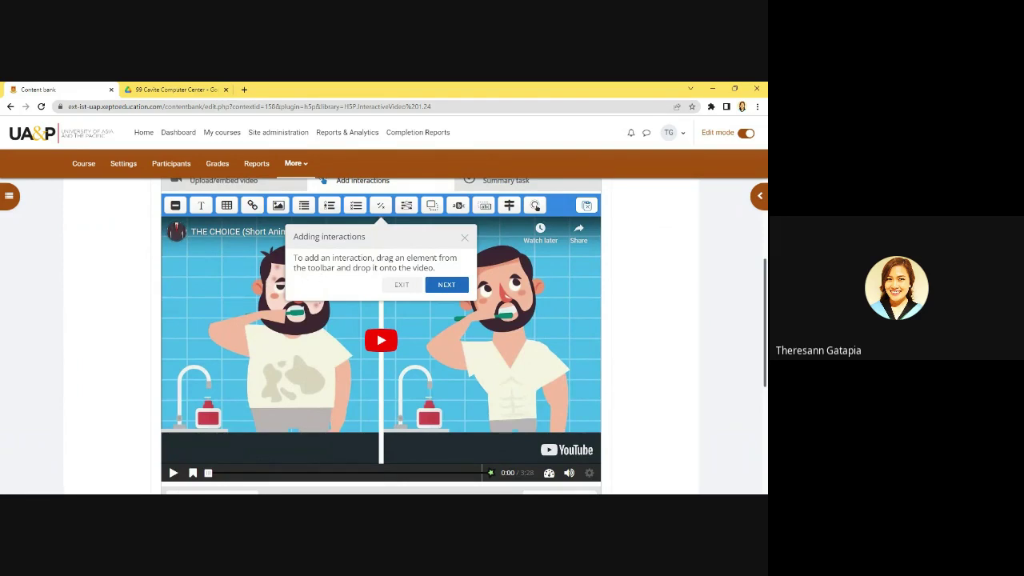
left_click(447, 285)
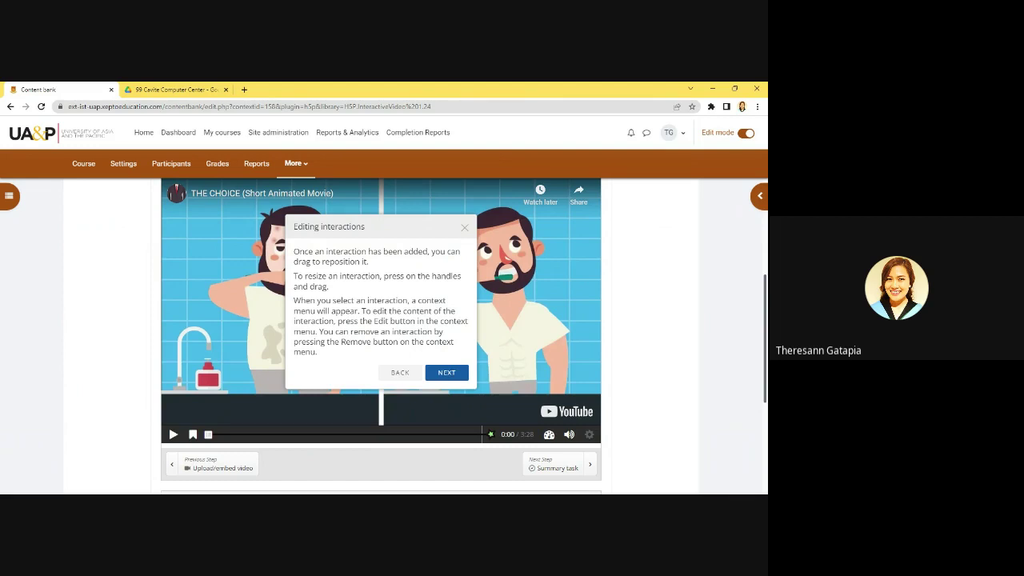
left_click(451, 373)
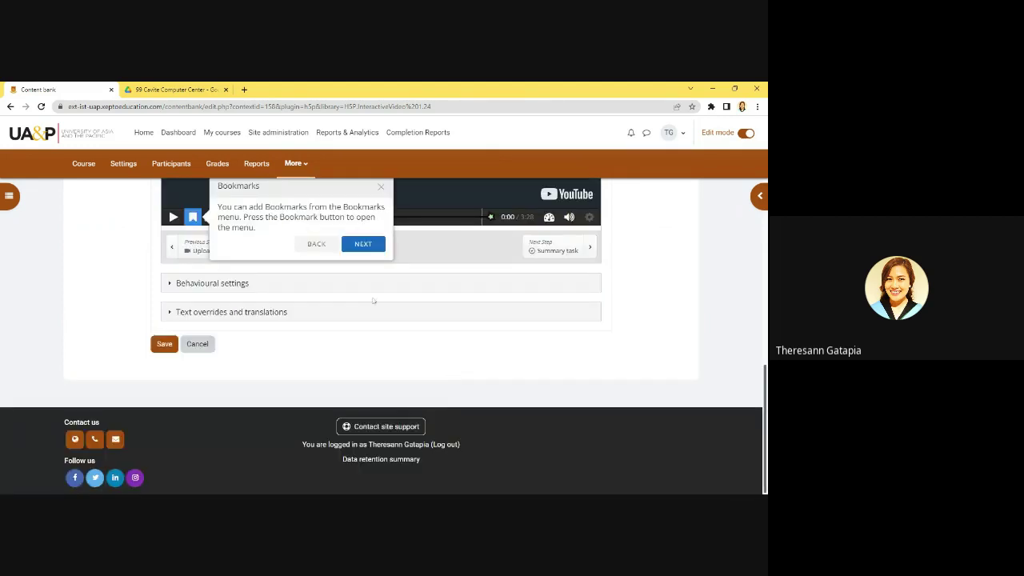
scroll(374, 300, "up", 3)
scroll(368, 376, "up", 3)
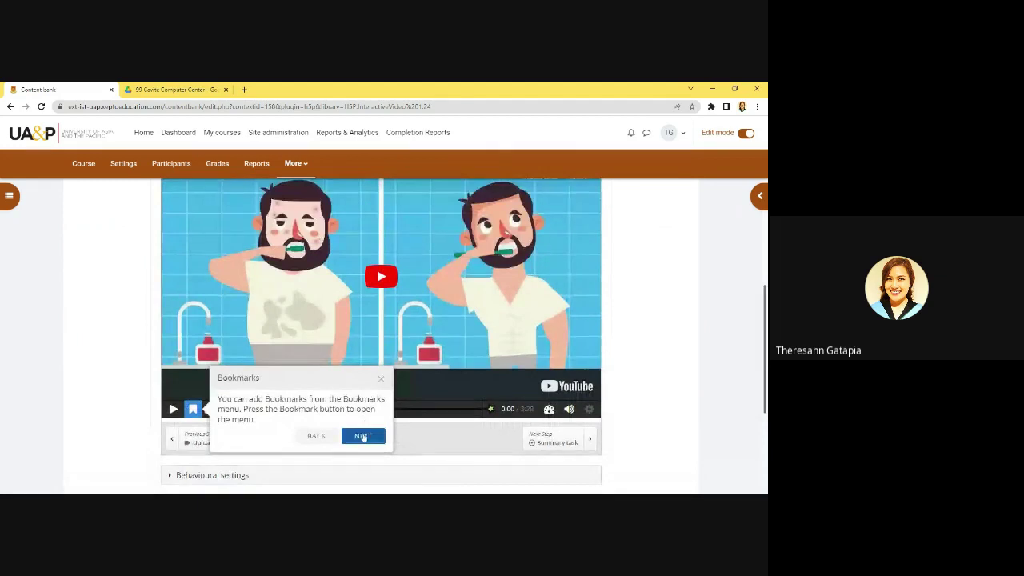
left_click(364, 436)
scroll(342, 240, "up", 3)
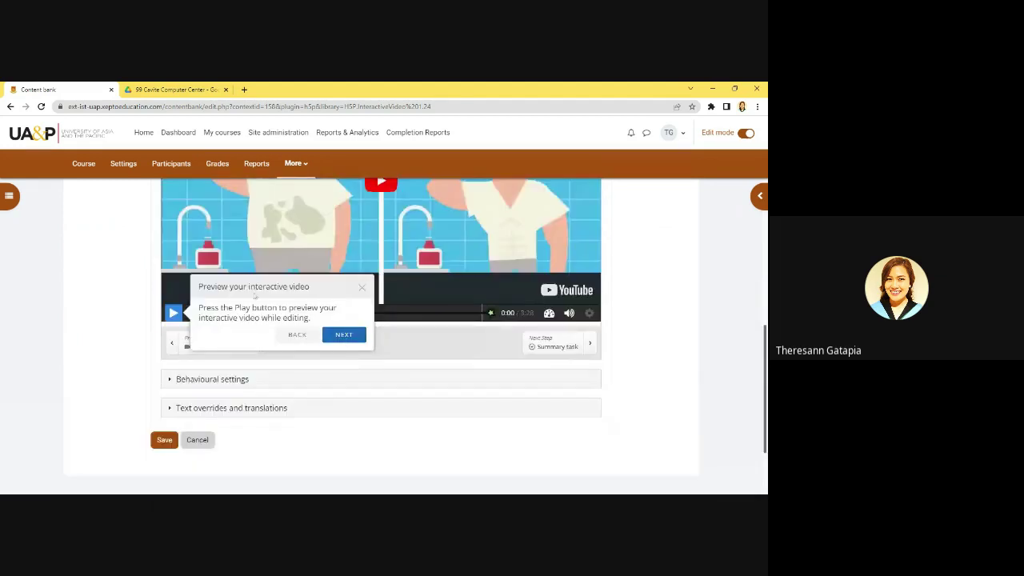
left_click(343, 334)
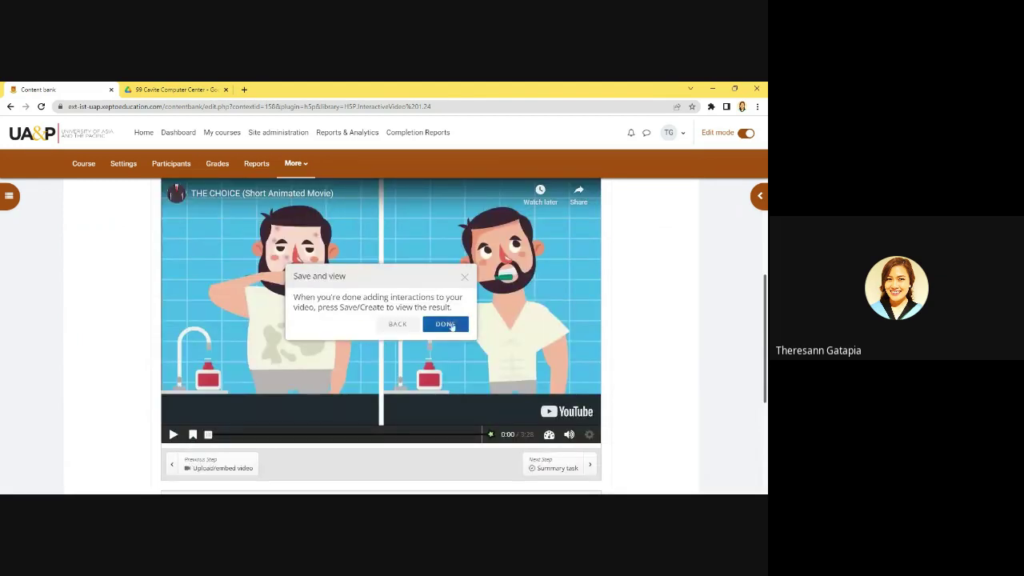
left_click(448, 324)
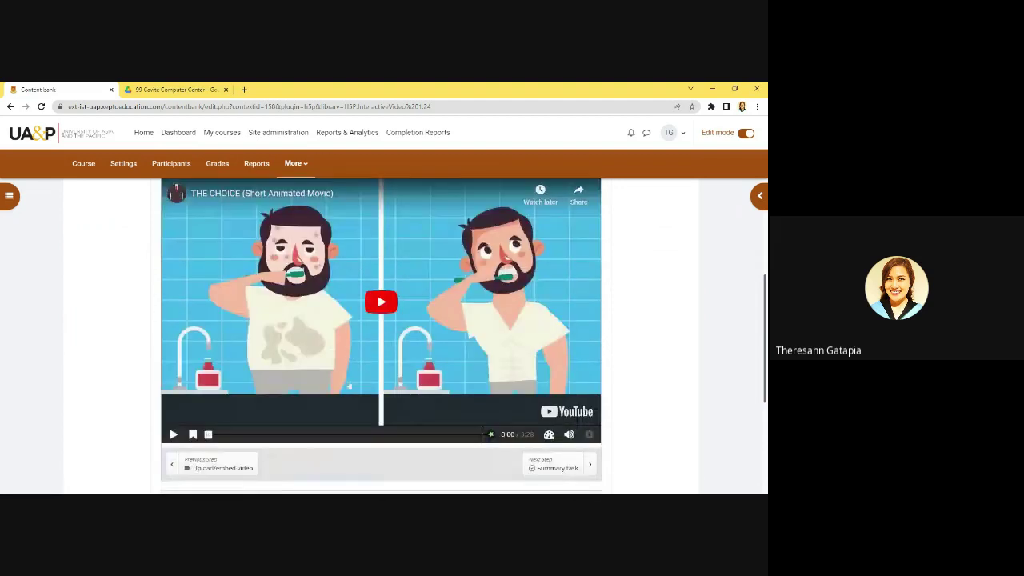
Step: Advance the video to about 0:45 and insert a True/False Question interaction there
scroll(294, 409, "up", 1)
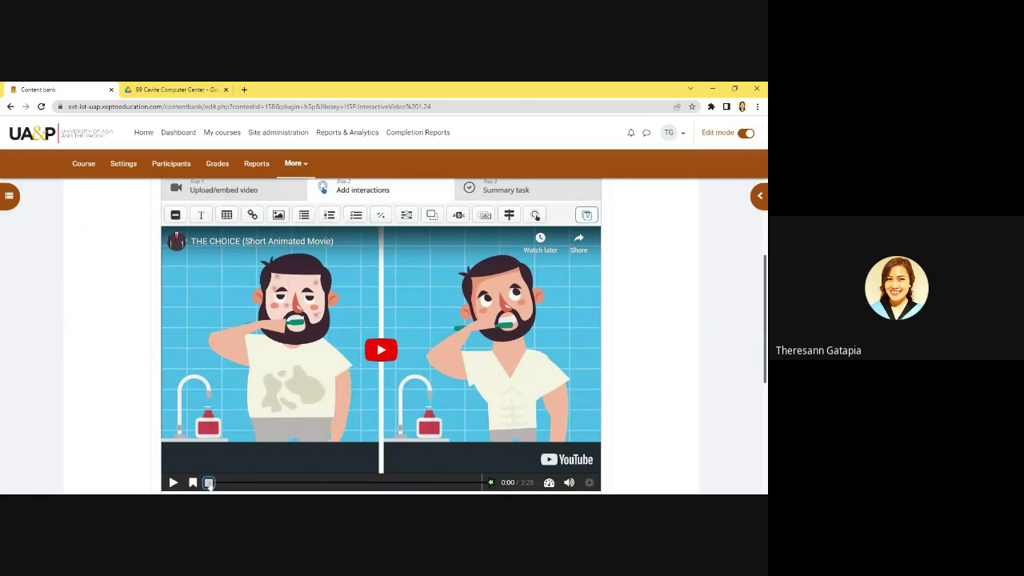
left_click_drag(207, 483, 266, 483)
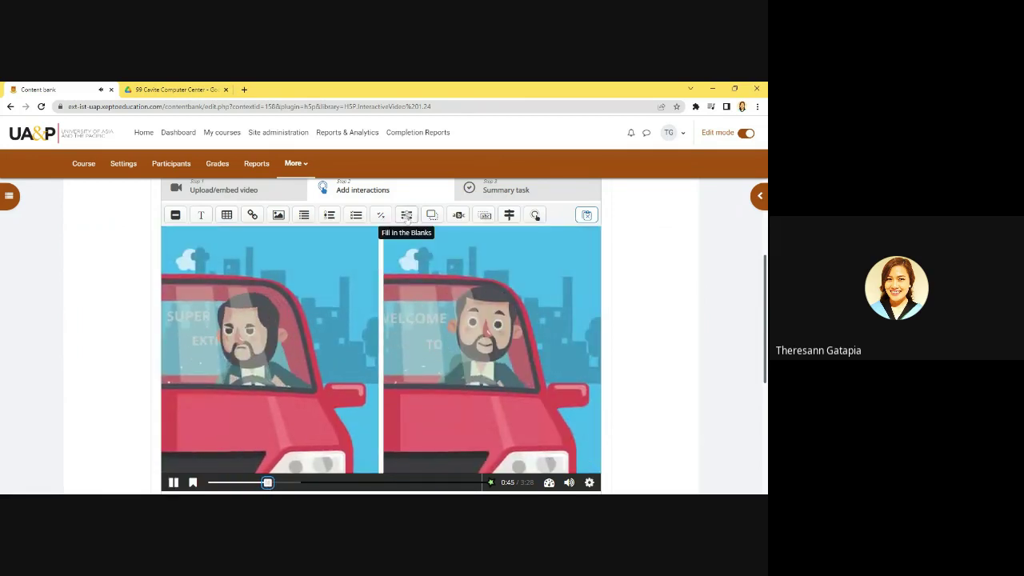
left_click(382, 218)
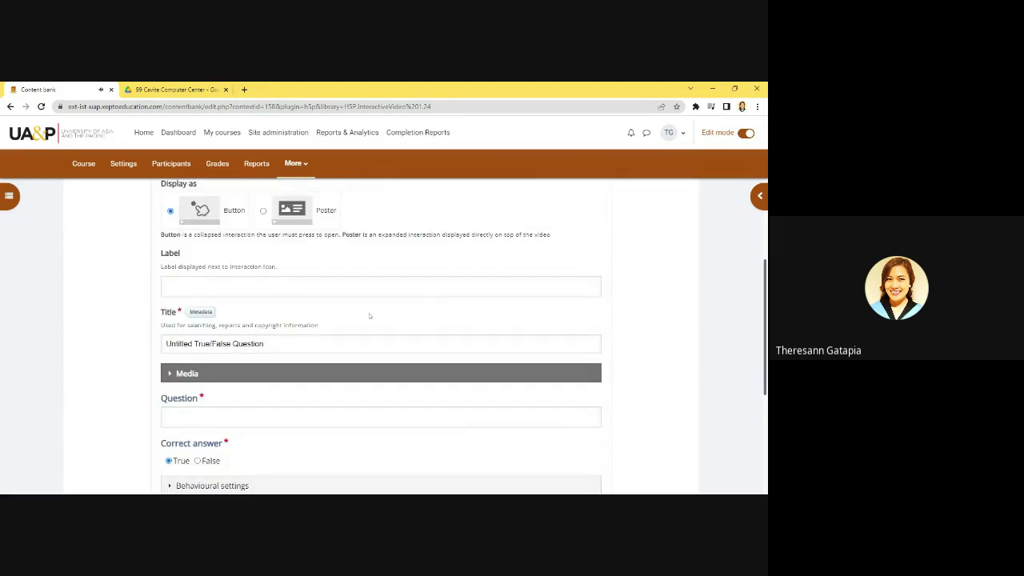
Step: Set the True/False question to pause the video and display as a poster
scroll(368, 316, "up", 1)
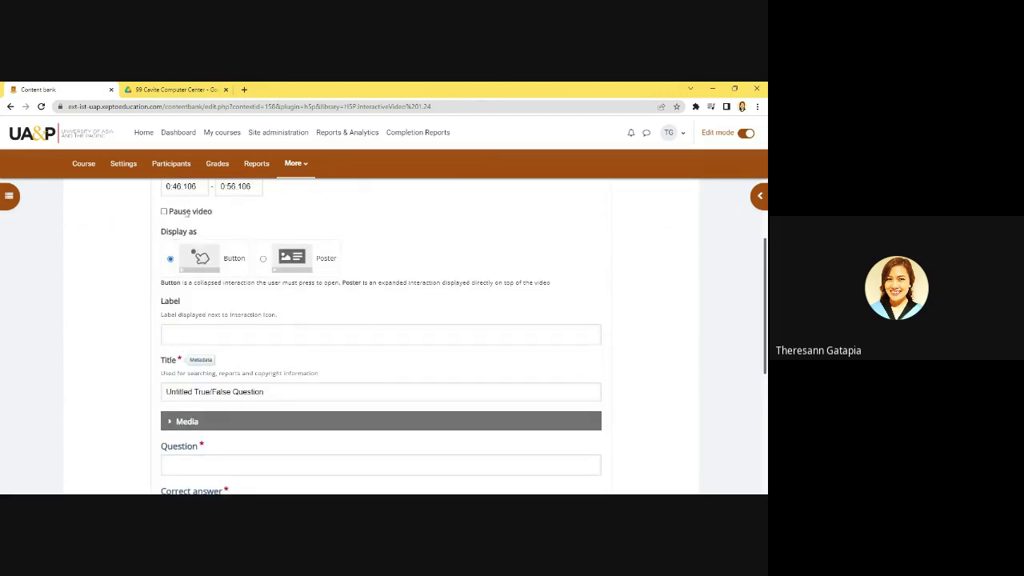
scroll(369, 316, "up", 1)
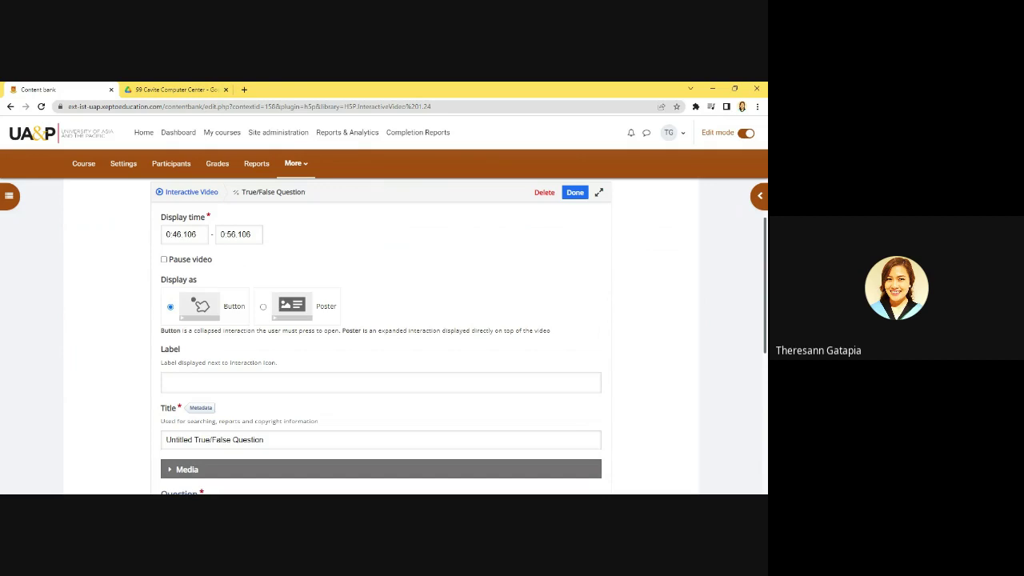
left_click(165, 259)
scroll(305, 260, "down", 1)
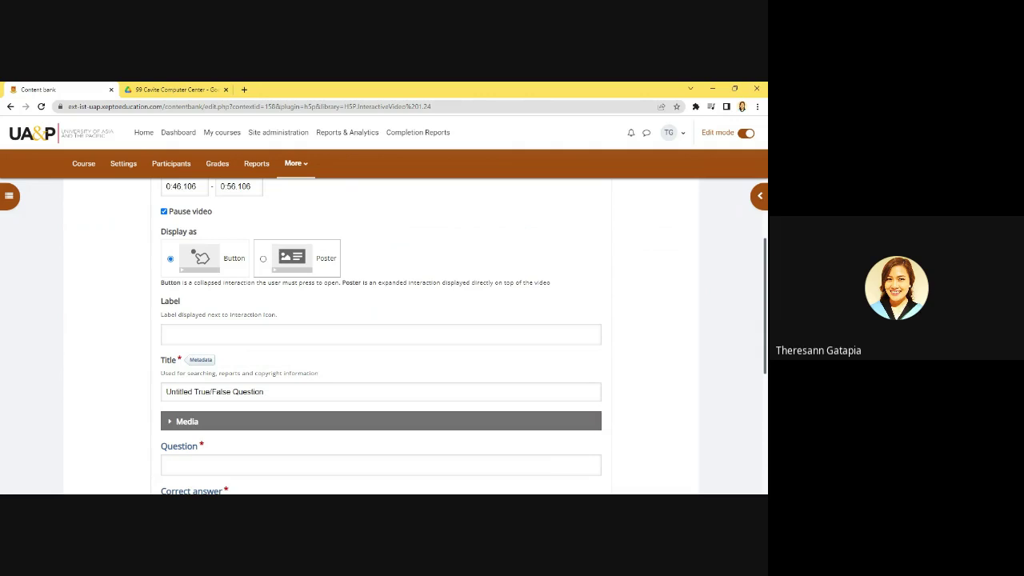
left_click(264, 258)
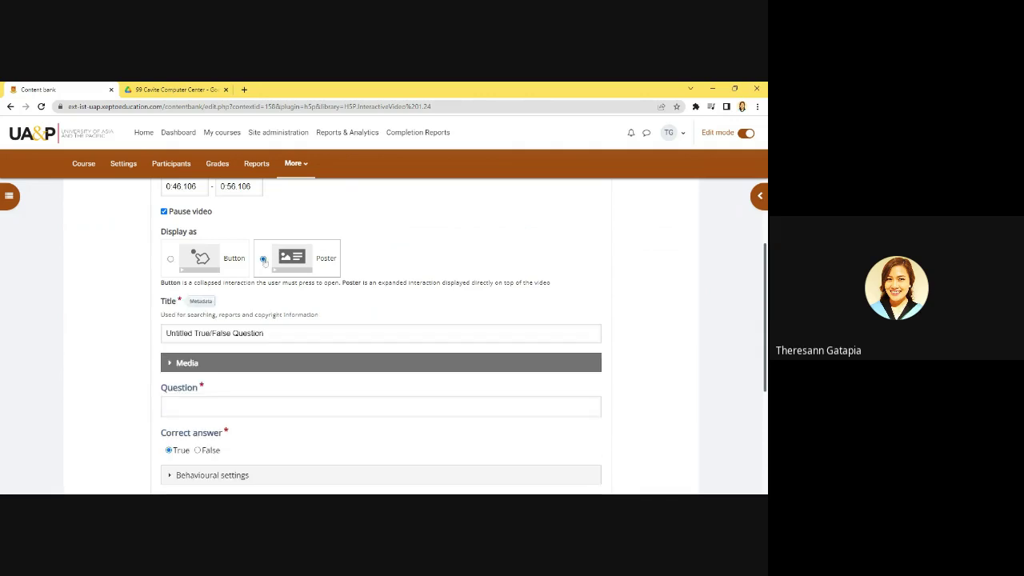
scroll(337, 291, "down", 2)
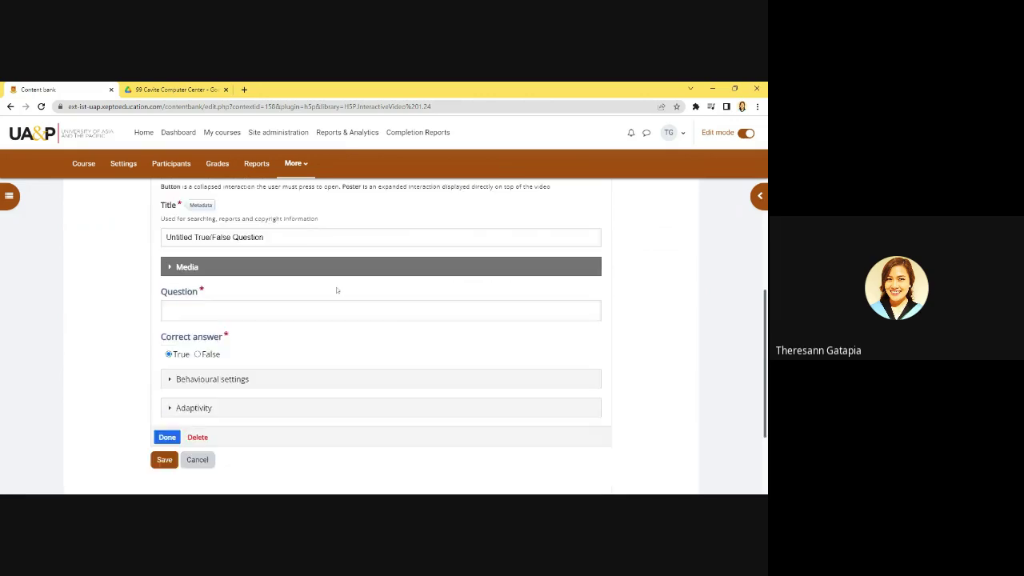
Step: Shorten the question's title to "True/False"
scroll(337, 290, "up", 1)
key("shift+Home")
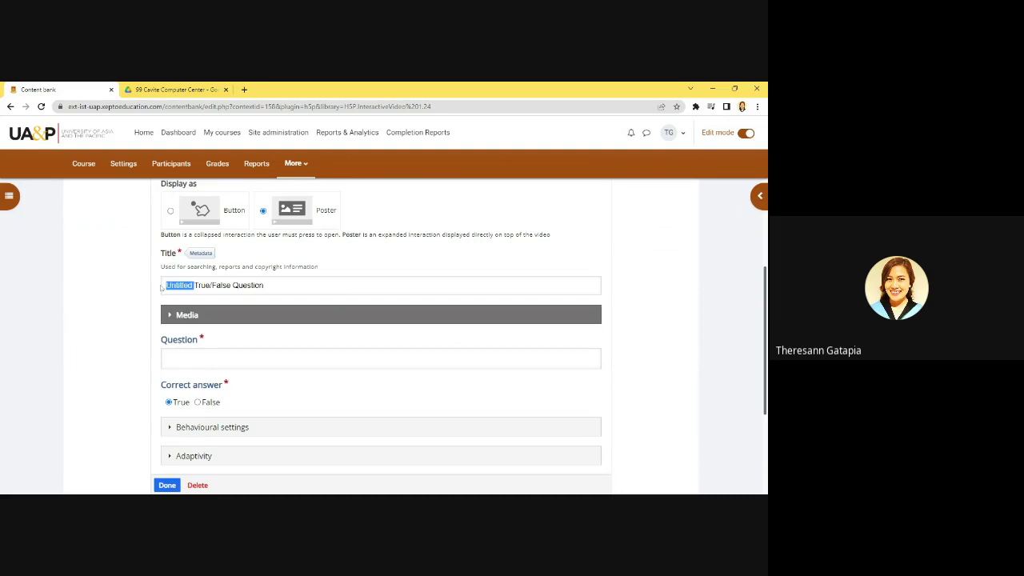
key("BackSpace")
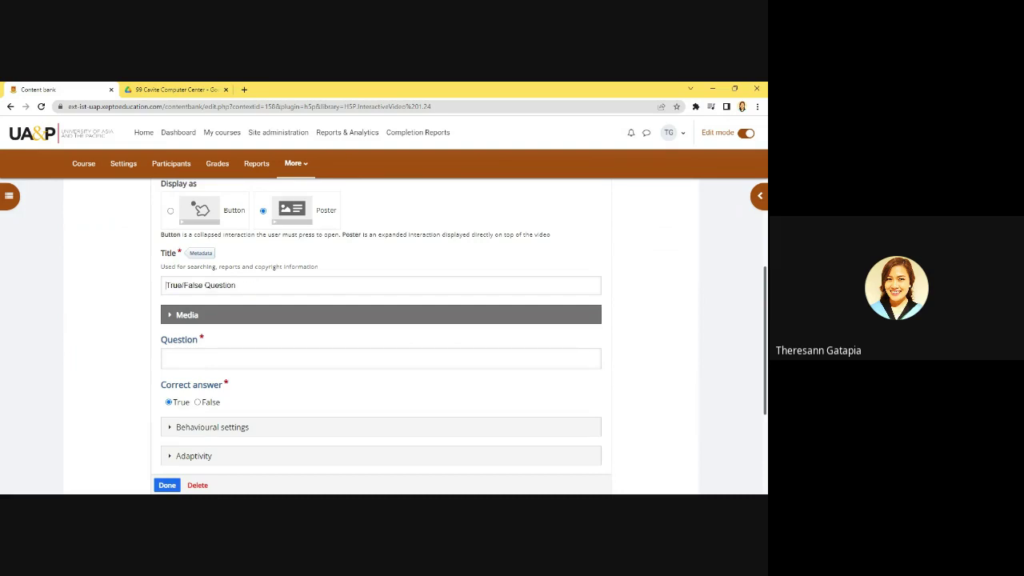
key("shift+Left")
key("shift+Left")
key("shift+Left")
key("shift+Left")
key("shift+Left")
key("shift+Left")
key("shift+Left")
key("shift+Left")
key("BackSpace")
Step: Enter "Sample Question" as the question text and finish the True/False interaction
scroll(201, 270, "down", 2)
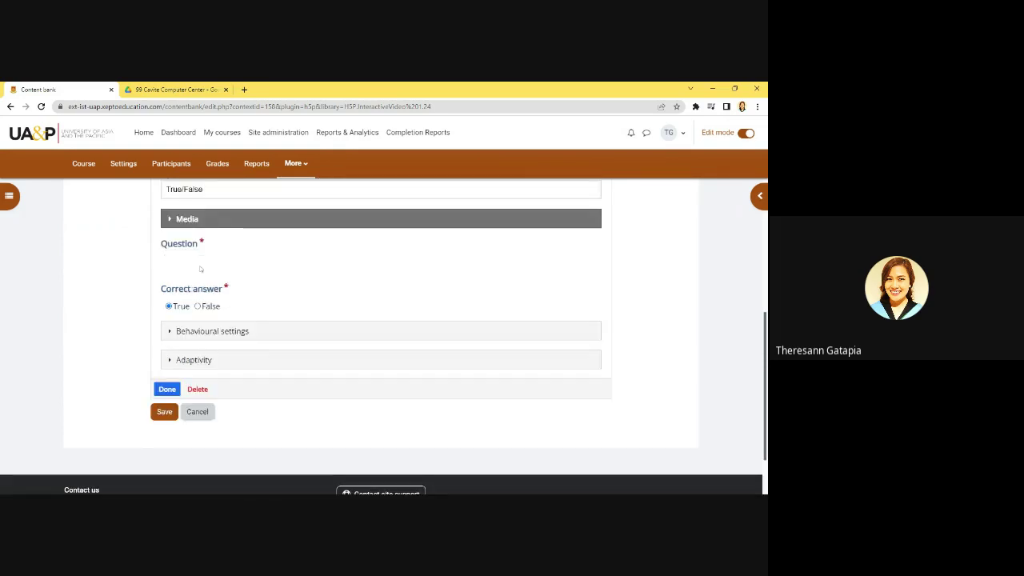
left_click(200, 270)
type("Sample Question")
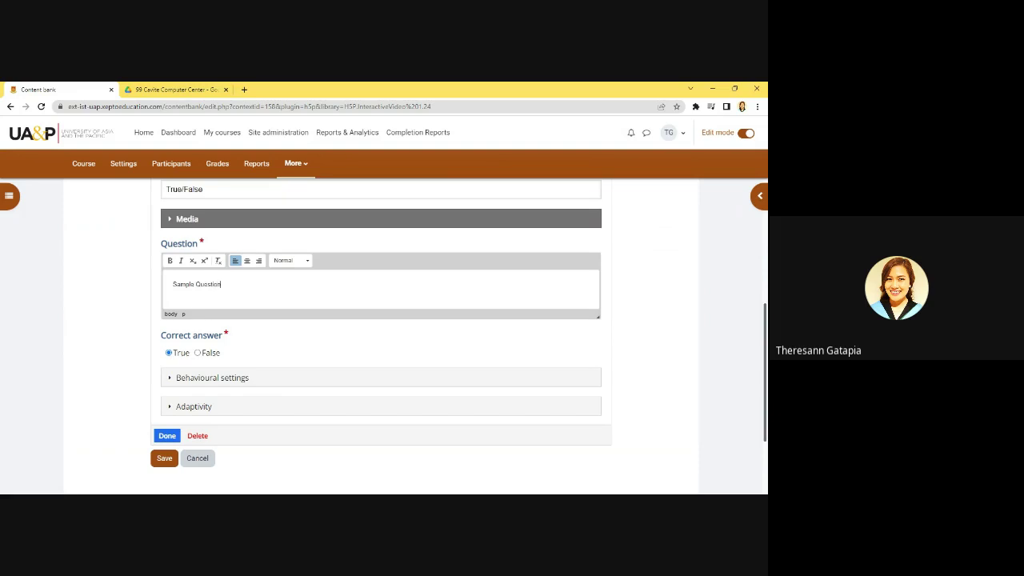
scroll(168, 353, "down", 1)
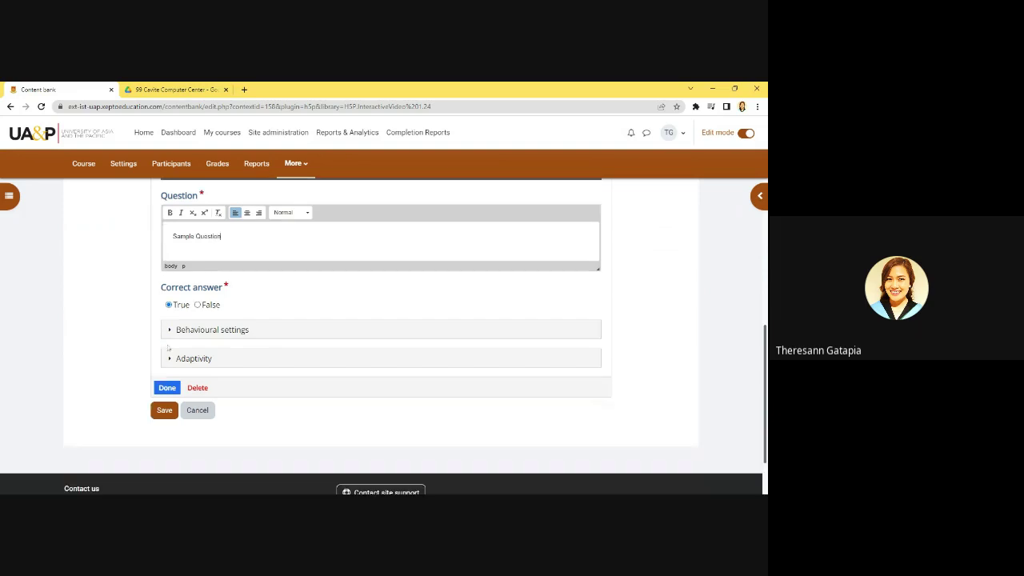
scroll(169, 312, "down", 1)
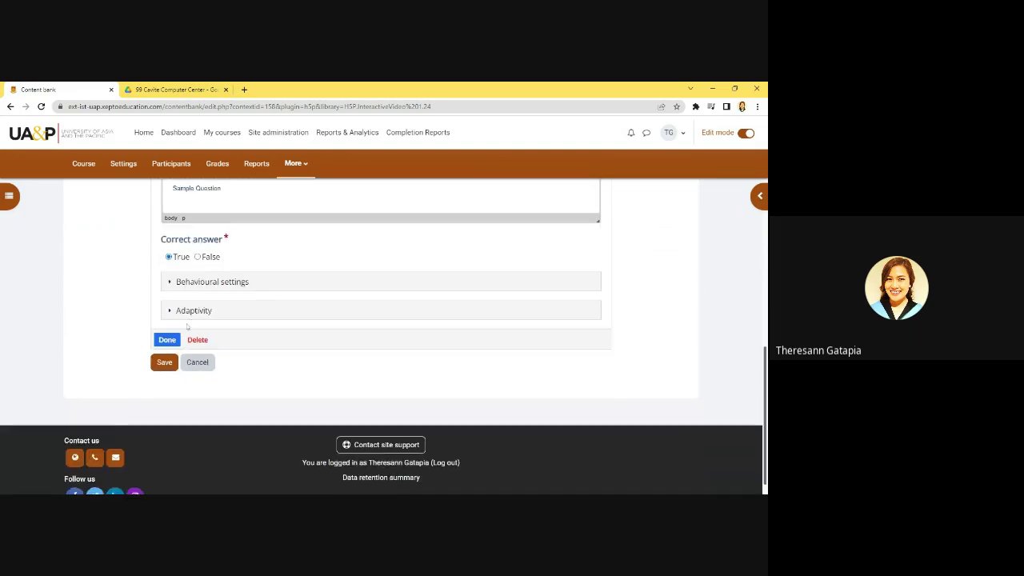
left_click(168, 339)
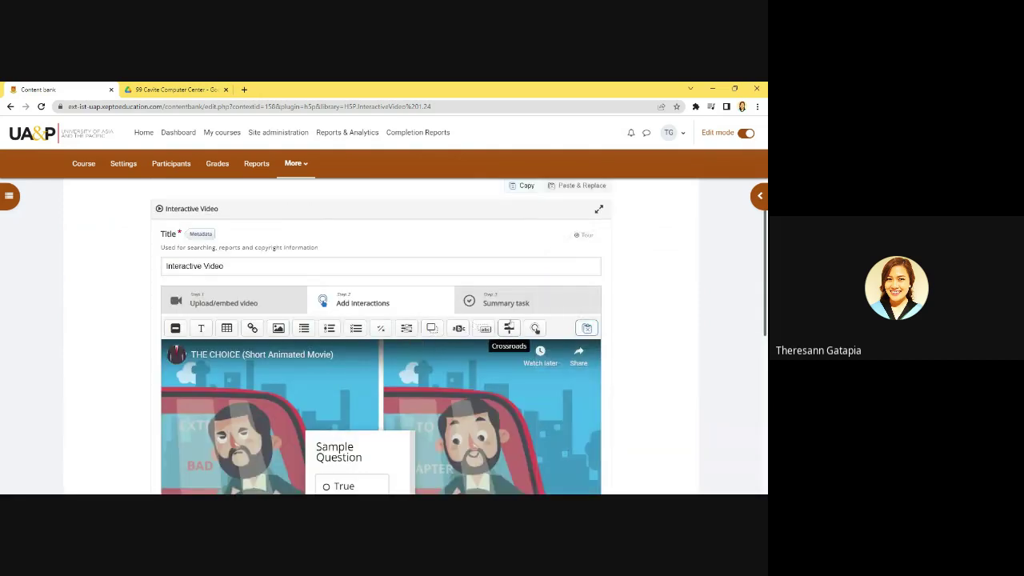
Step: Widen the Sample Question poster slightly on the video and deselect it
scroll(349, 279, "down", 3)
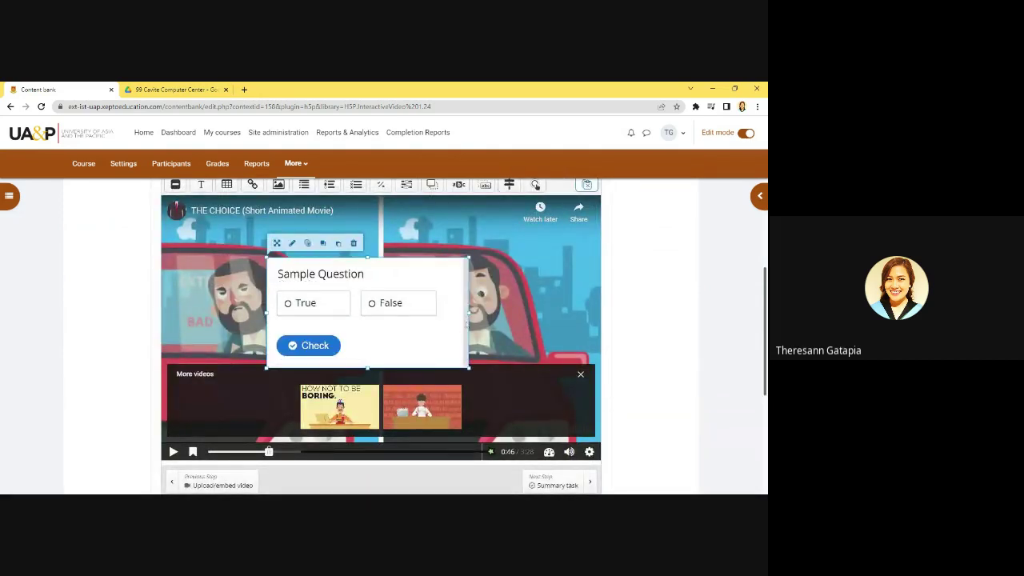
left_click_drag(469, 320, 484, 317)
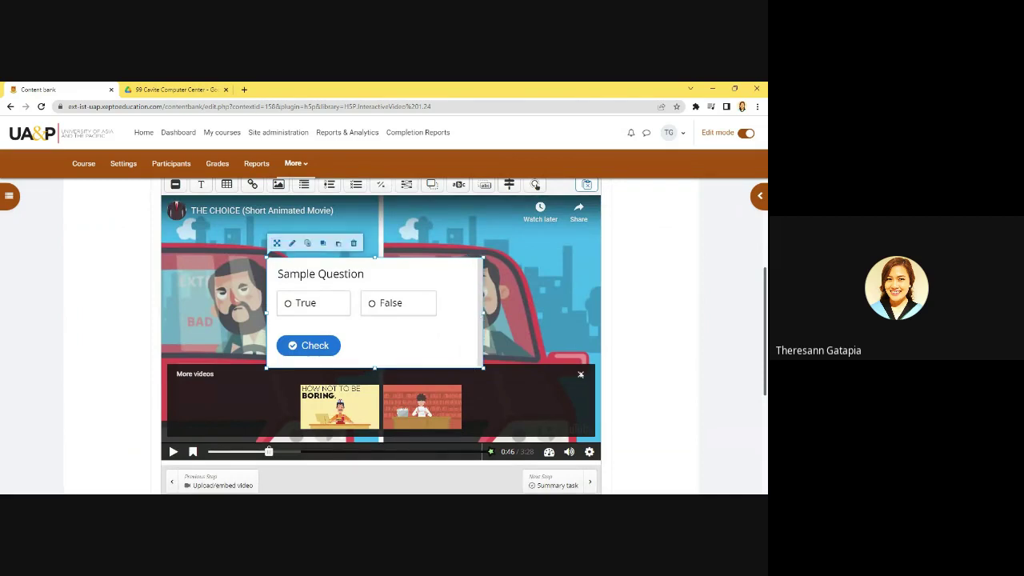
left_click(529, 311)
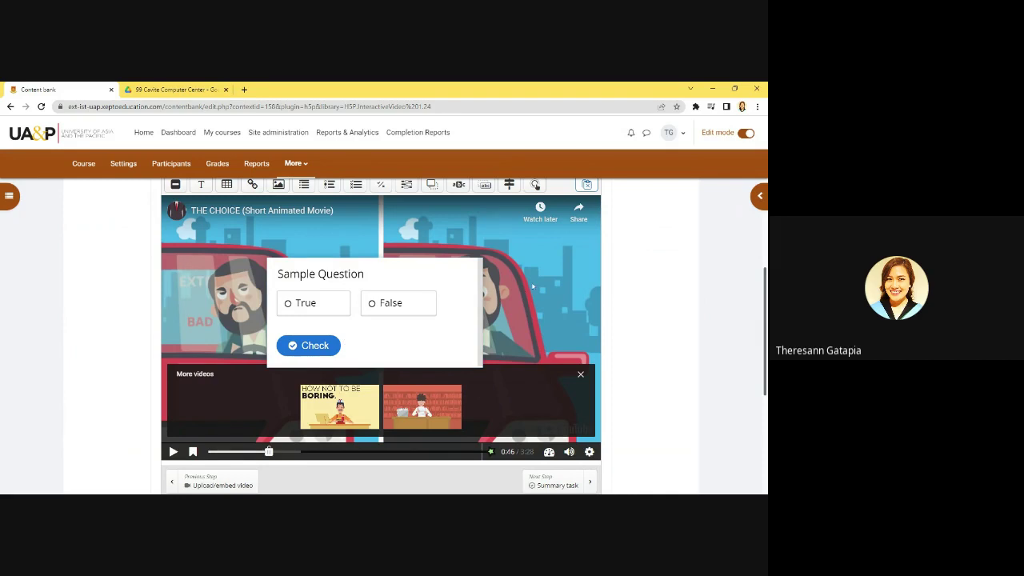
Step: Preview the video from shortly before the Sample Question to check that playback pauses at the question
left_click(173, 452)
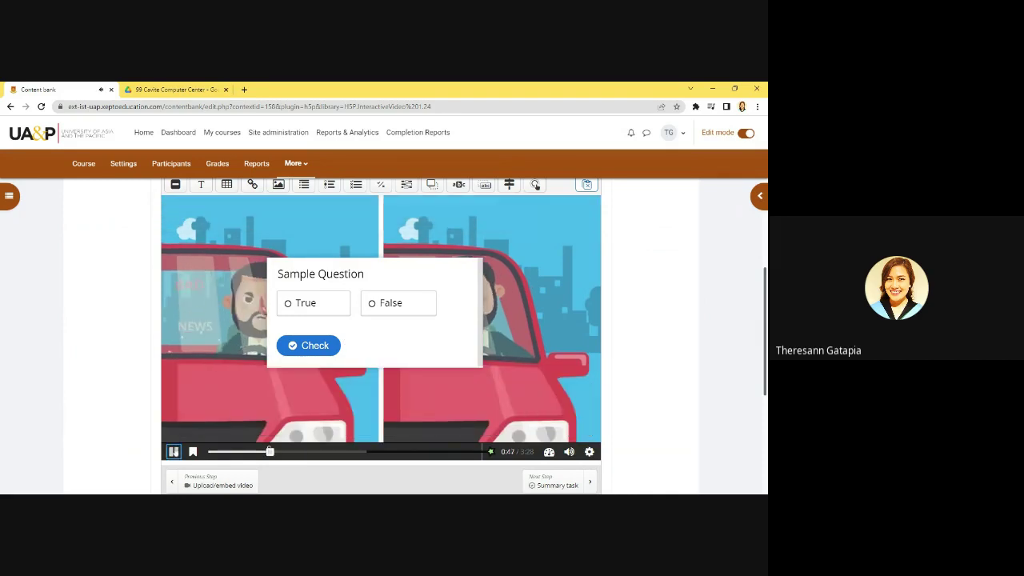
left_click(254, 452)
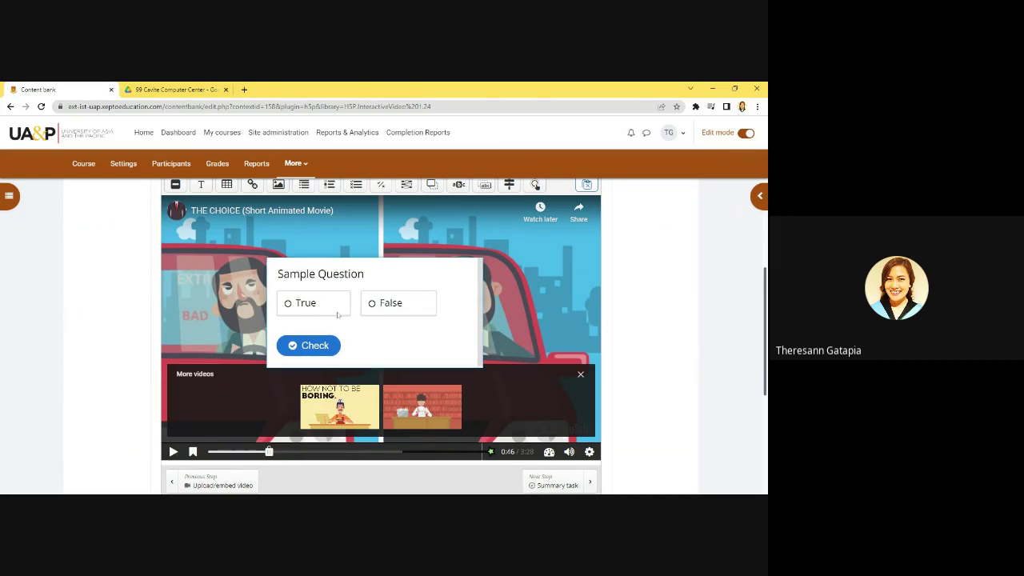
Step: Add a Statements interaction to the video at 1:41, set to pause the video and display as a poster
left_click(343, 452)
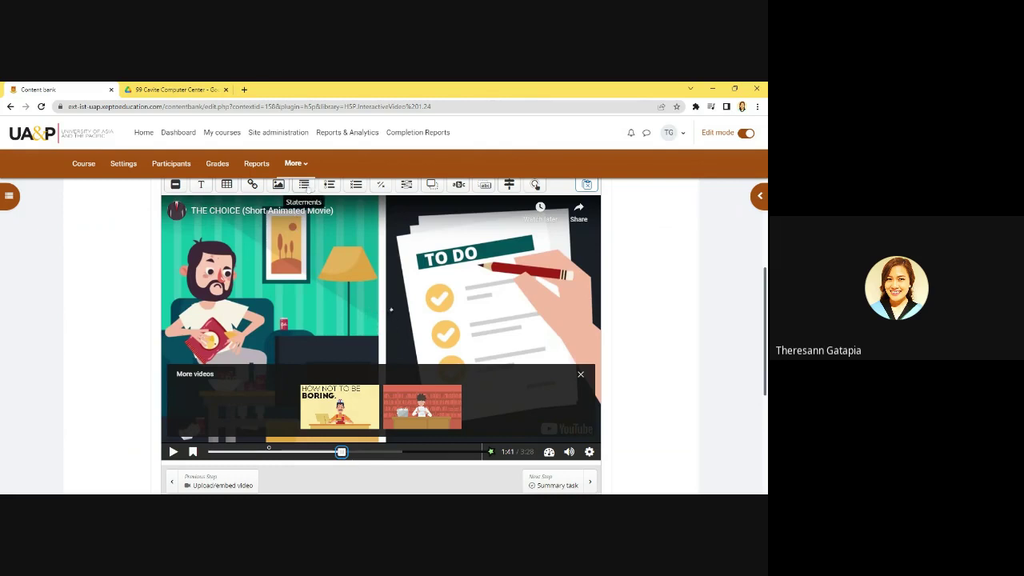
left_click_drag(304, 185, 381, 313)
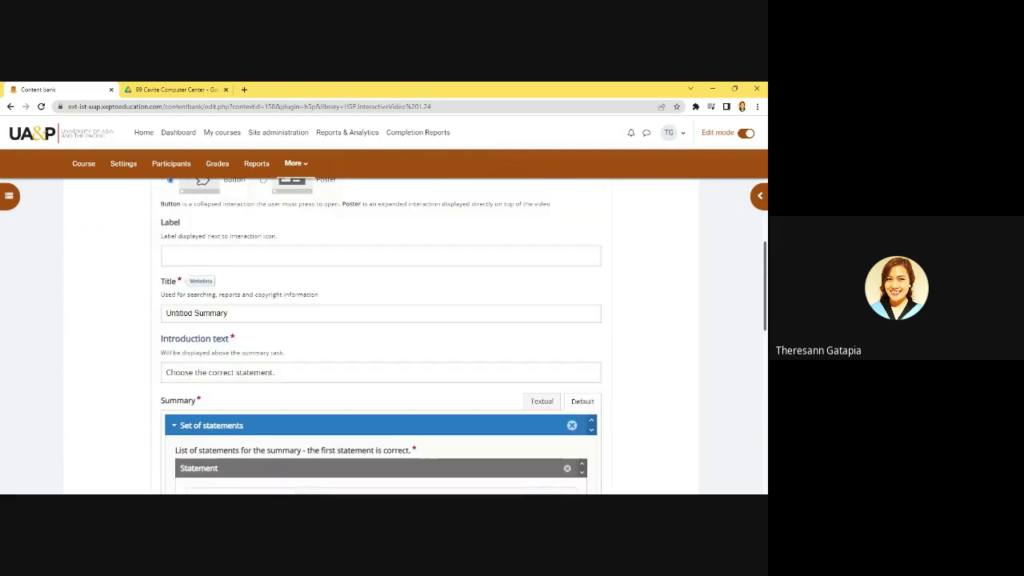
scroll(389, 304, "up", 1)
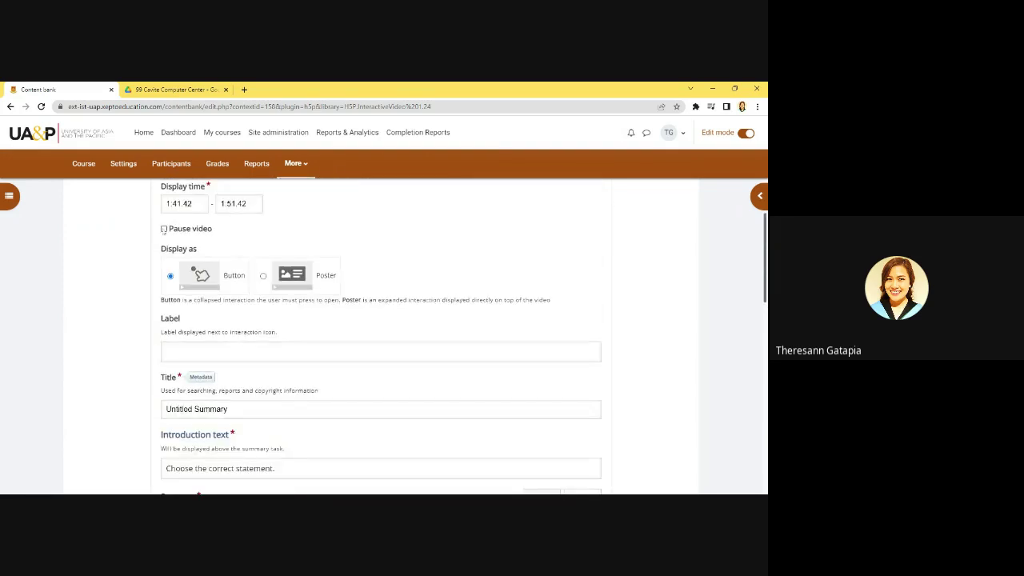
left_click(164, 229)
left_click(263, 277)
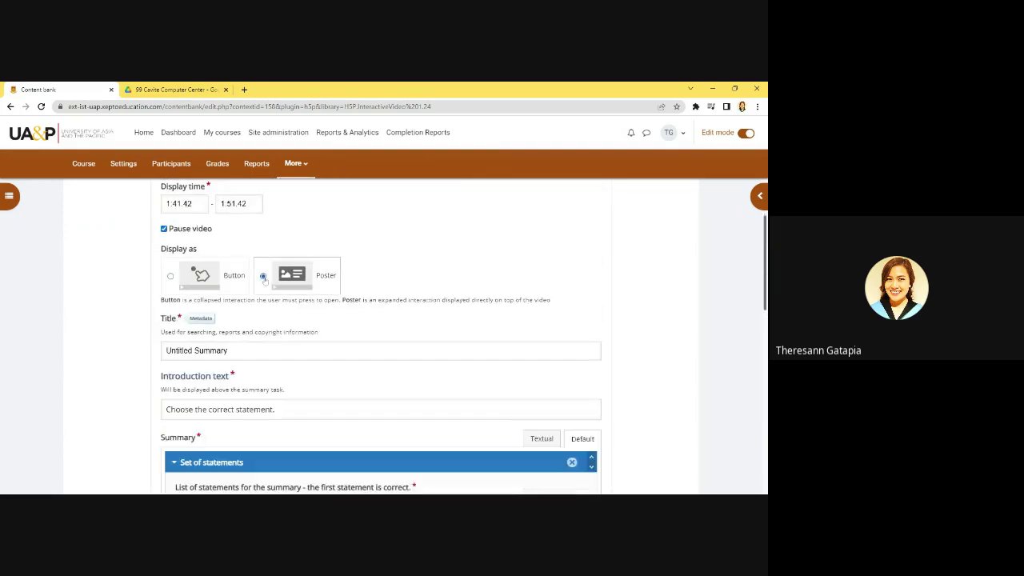
Step: Shorten the statements interaction's title to "Summary"
scroll(371, 322, "down", 1)
left_click_drag(194, 254, 166, 255)
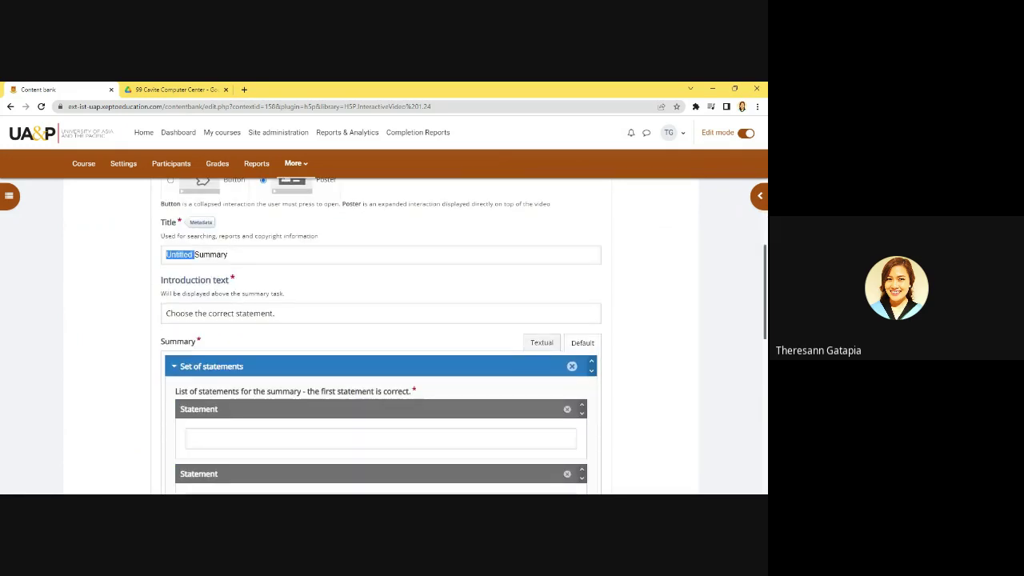
key("BackSpace")
Step: Enter "Statement 1" in both statement fields of the set of statements
scroll(245, 240, "down", 1)
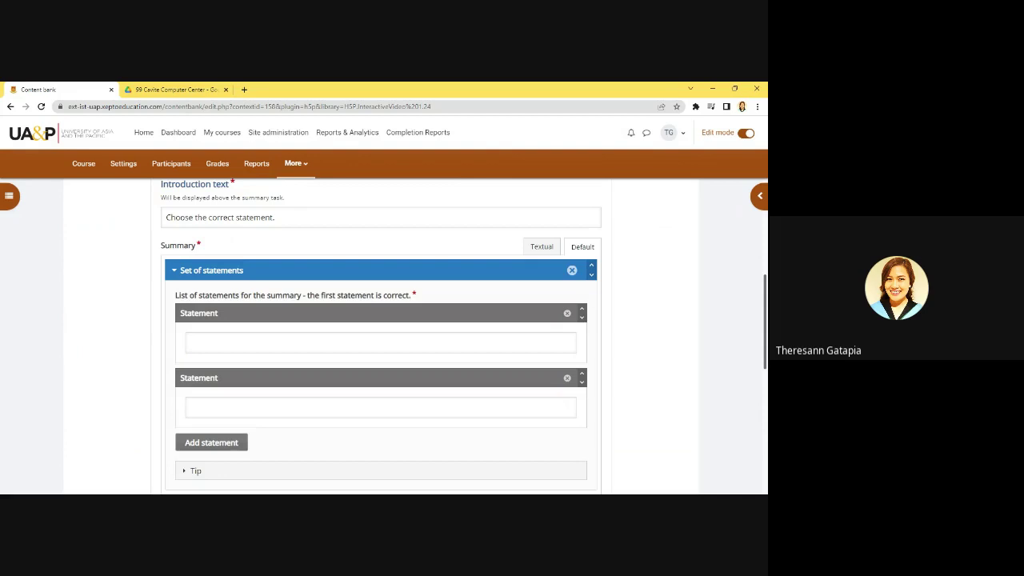
scroll(302, 253, "down", 1)
left_click(303, 252)
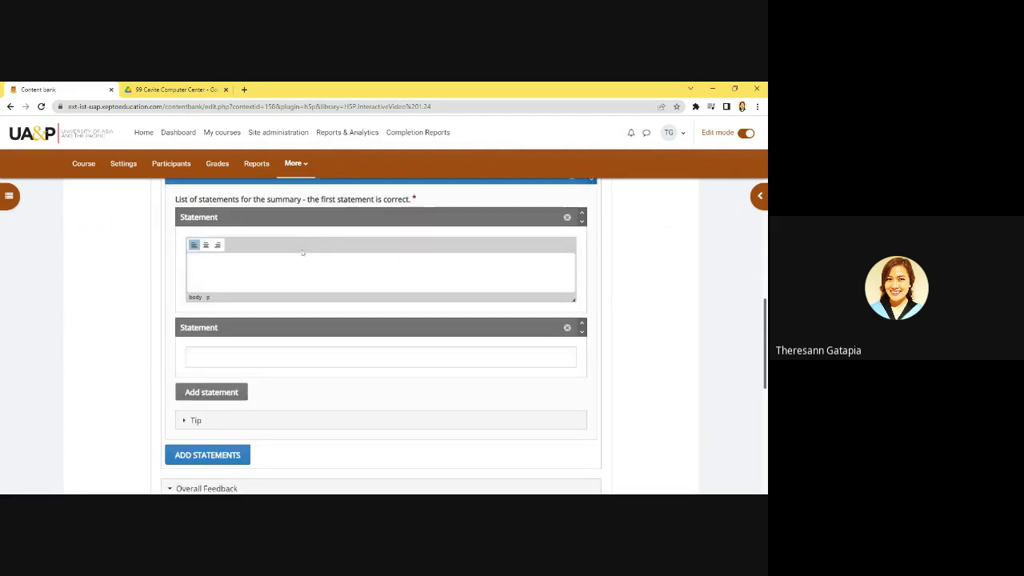
type("Sta")
key("BackSpace")
key("BackSpace")
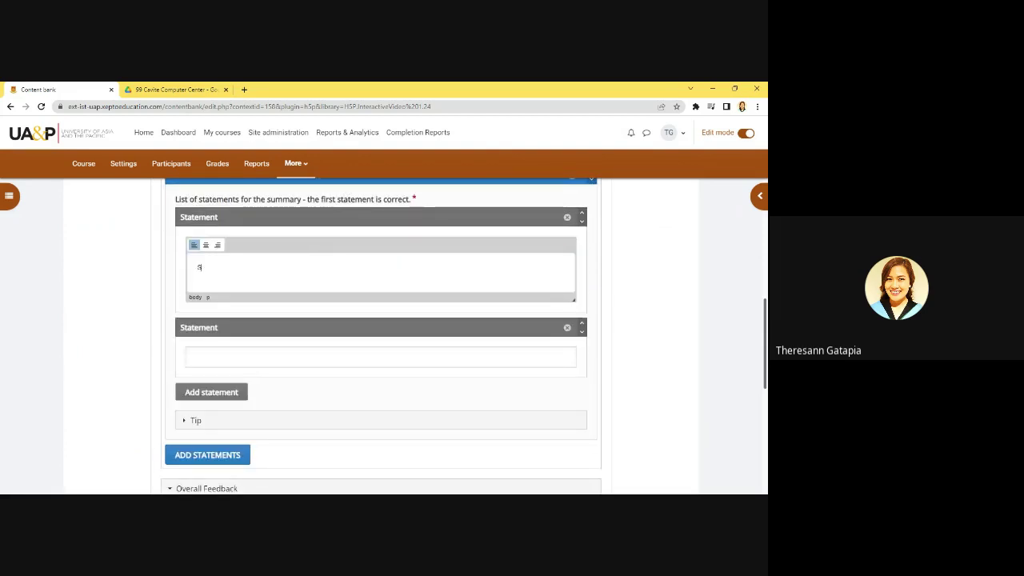
type("tatement 1")
key("ctrl+a")
key("ctrl+c")
left_click(238, 357)
key("ctrl+v")
Step: Leave the feedback and adaptivity options unset and finish the Summary interaction
scroll(299, 348, "down", 3)
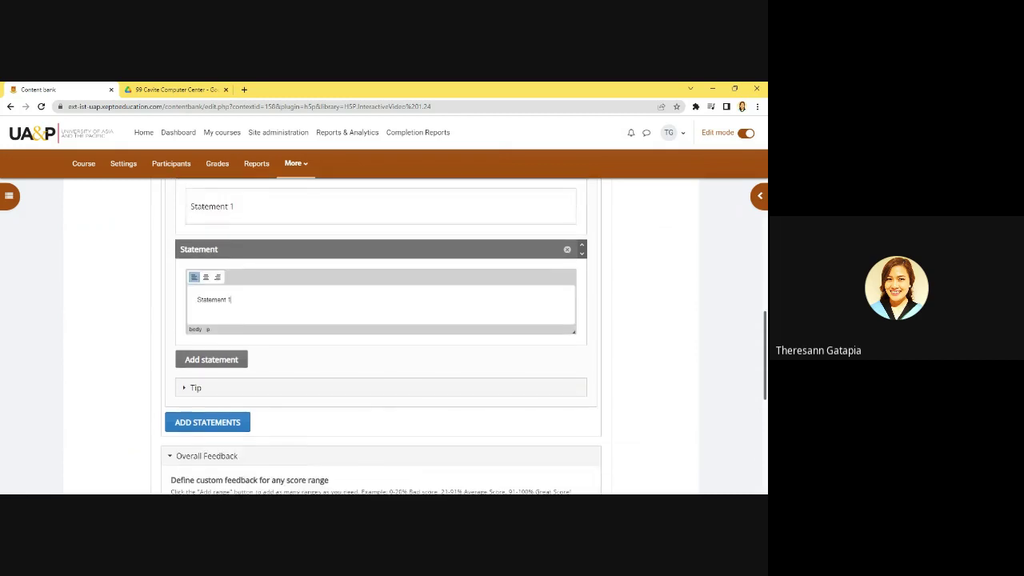
scroll(299, 348, "up", 4)
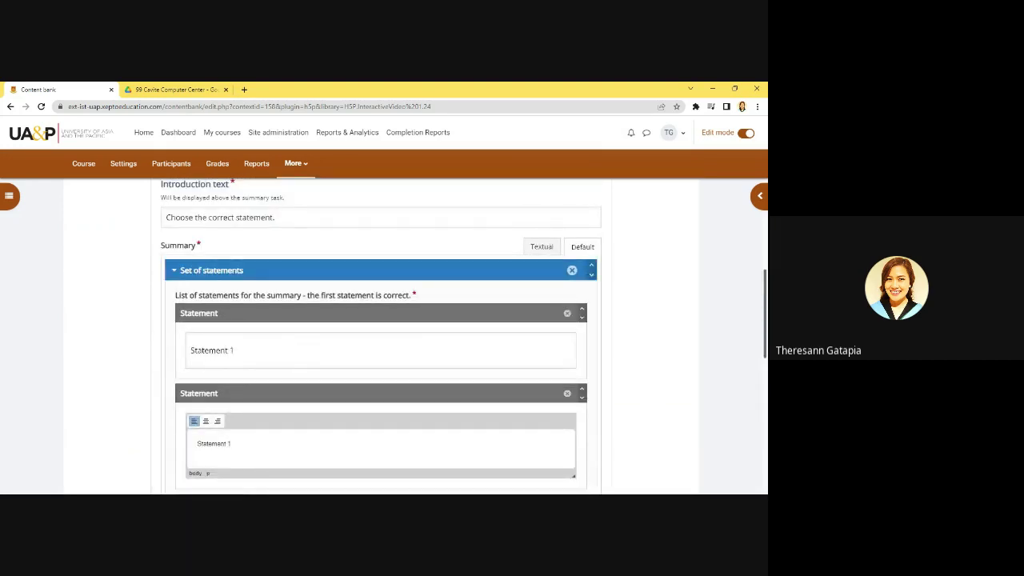
scroll(208, 316, "down", 3)
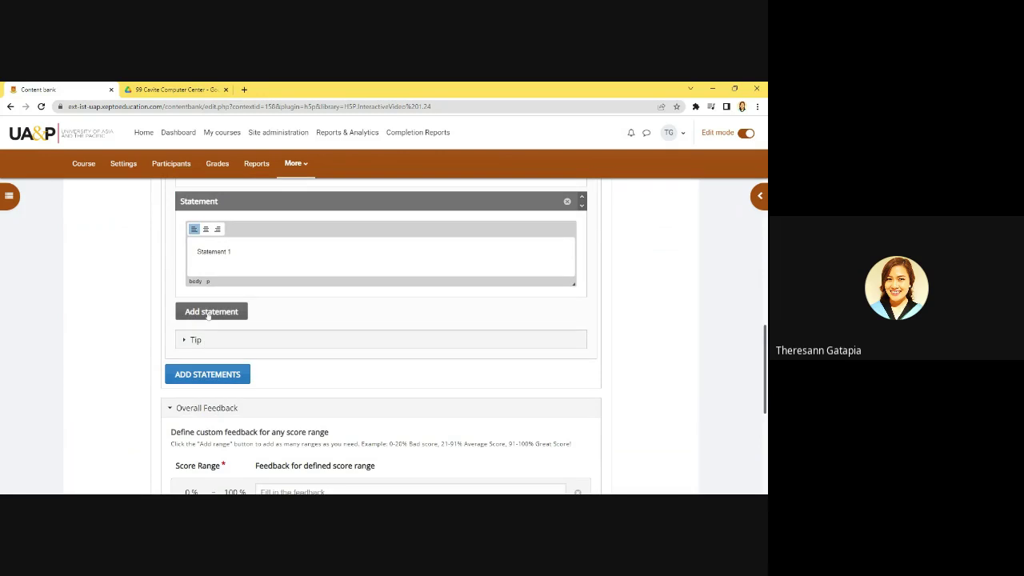
scroll(208, 316, "down", 5)
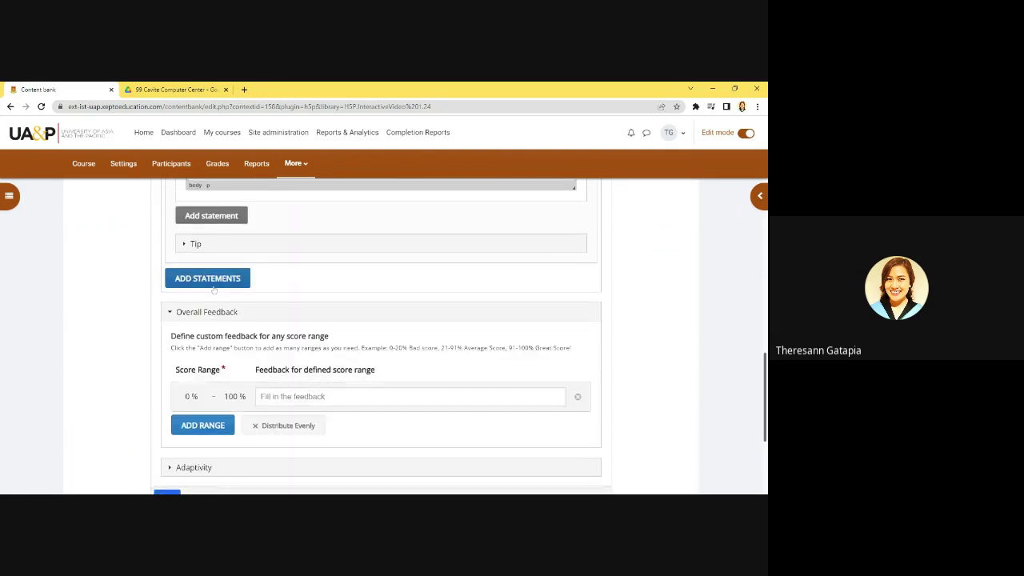
scroll(214, 292, "down", 2)
left_click(167, 320)
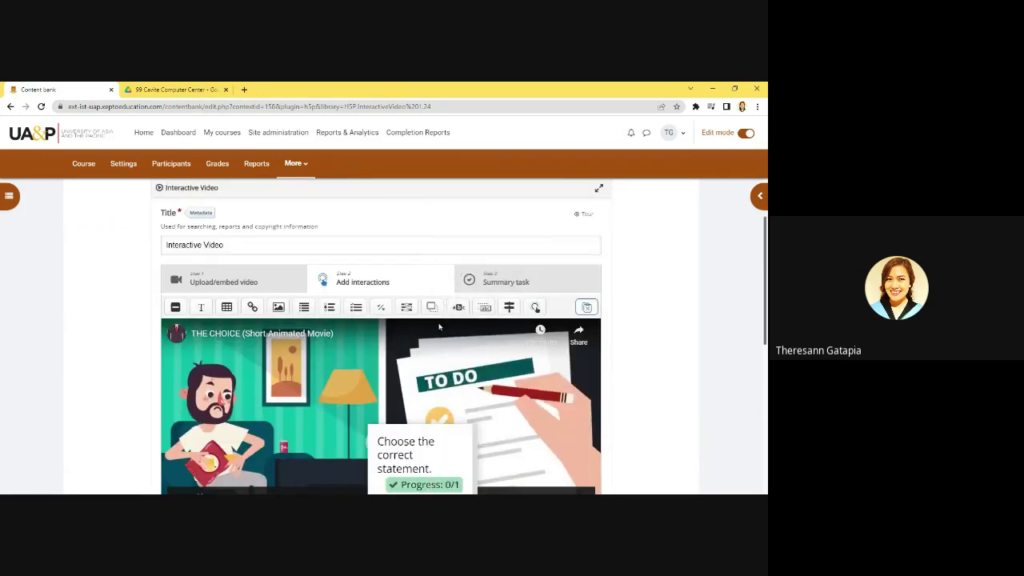
Step: Move the Summary poster near the centre of the video and widen it so both statements fit
left_click_drag(433, 337, 354, 279)
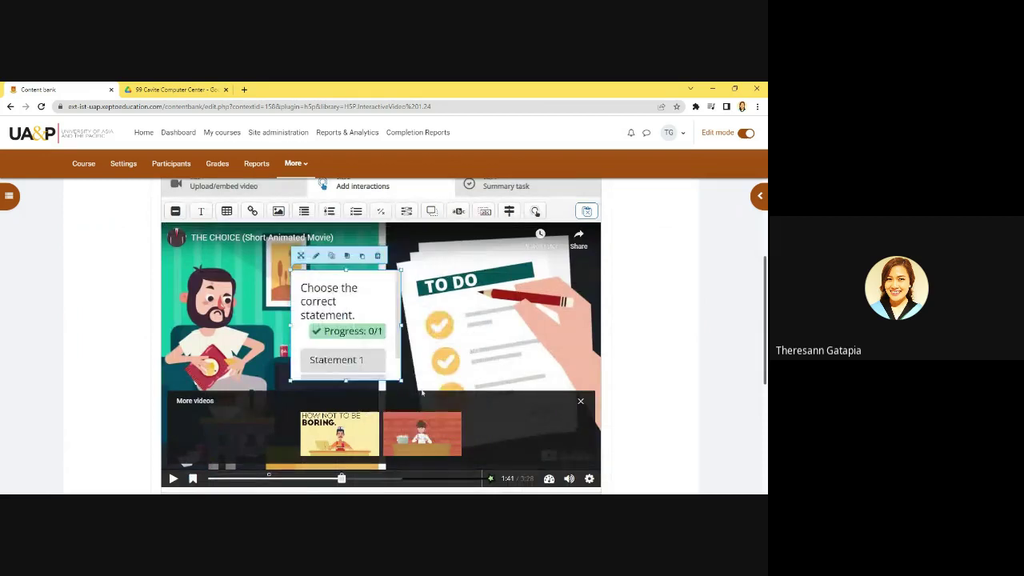
left_click_drag(402, 381, 556, 374)
left_click_drag(457, 277, 447, 291)
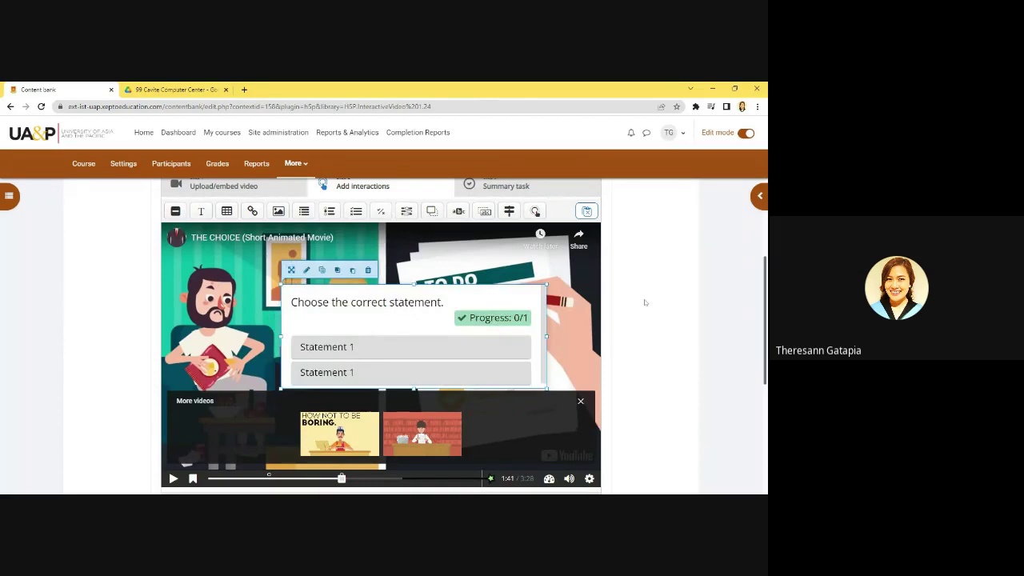
Step: Reopen the Summary interaction, set it to display as a button, and finish editing it
scroll(645, 302, "down", 1)
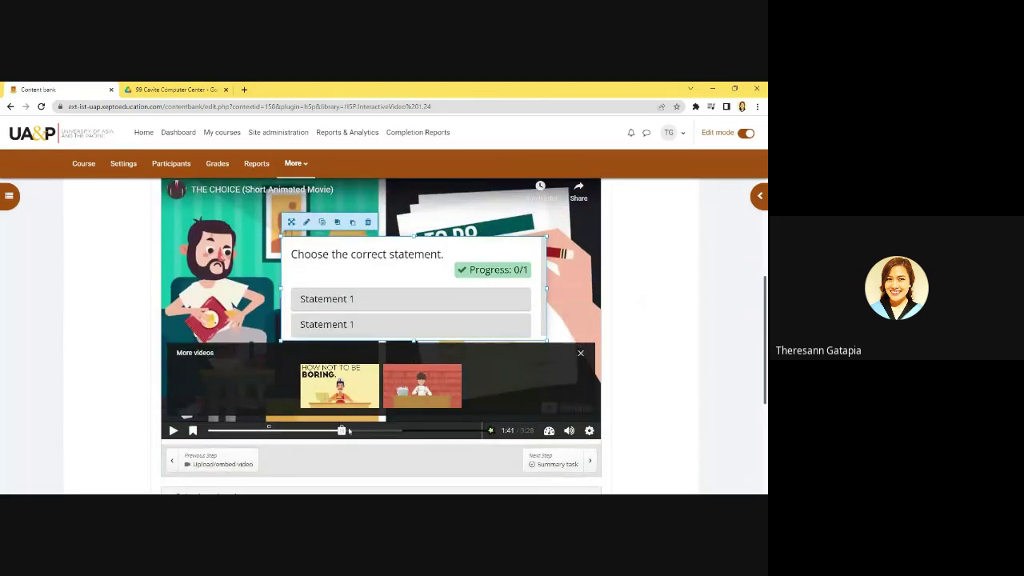
scroll(376, 327, "up", 1)
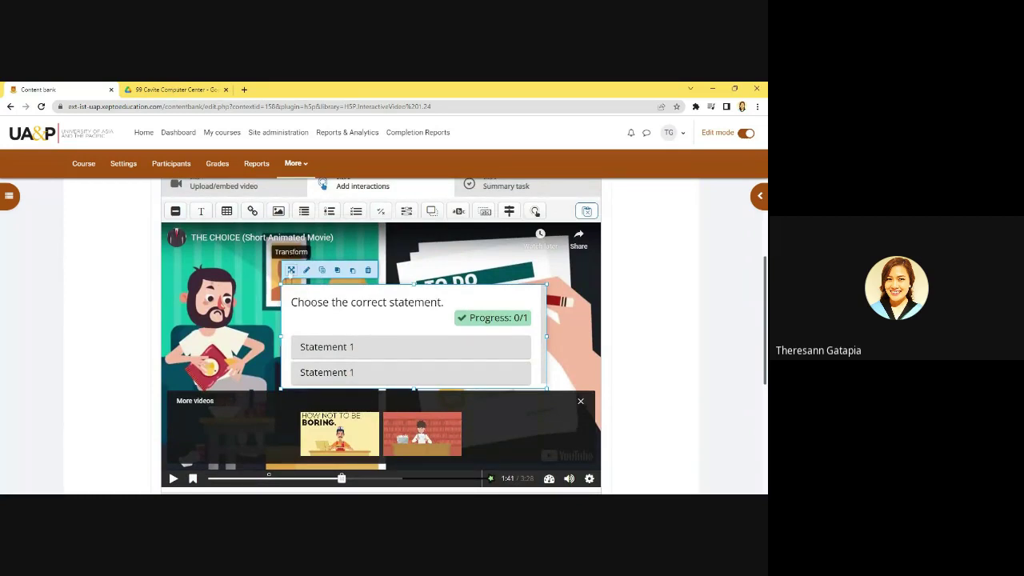
double_click(326, 310)
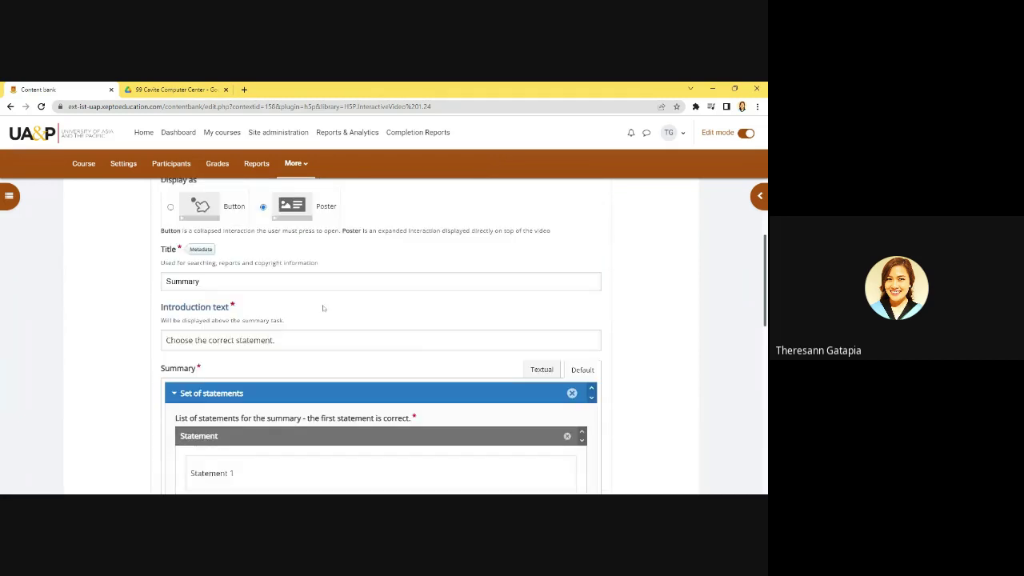
left_click(170, 304)
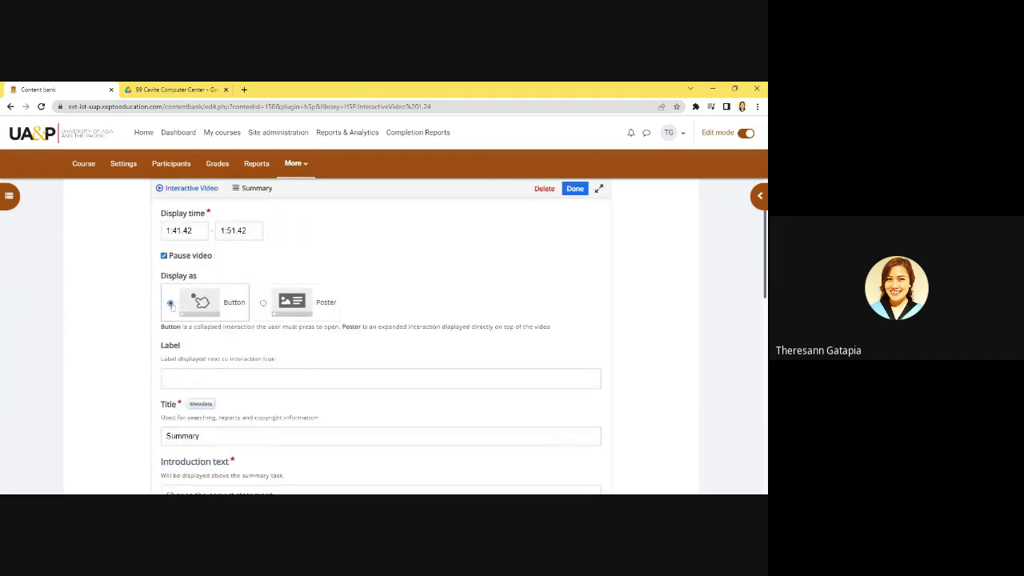
scroll(328, 340, "down", 15)
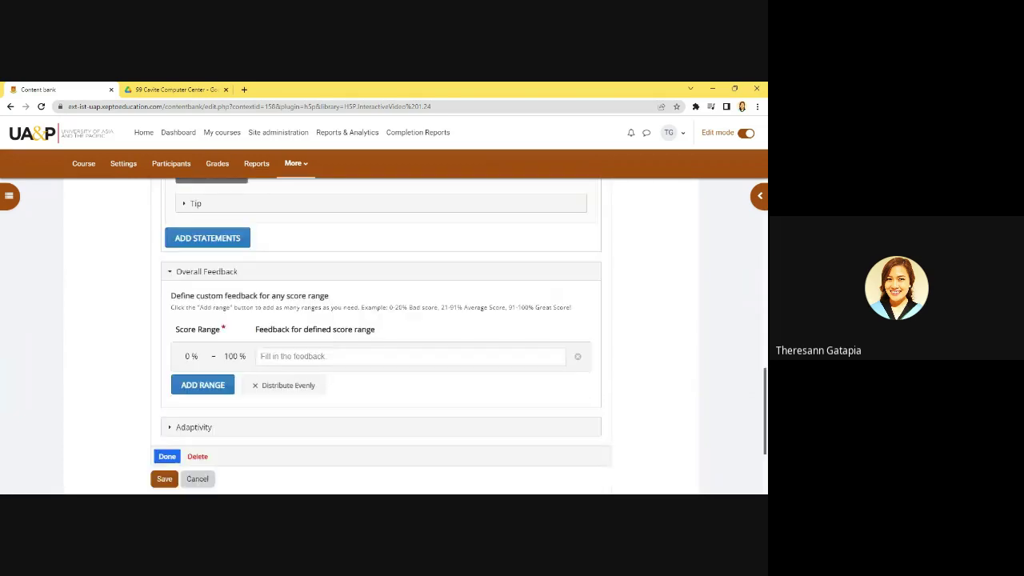
scroll(328, 340, "down", 2)
left_click(169, 323)
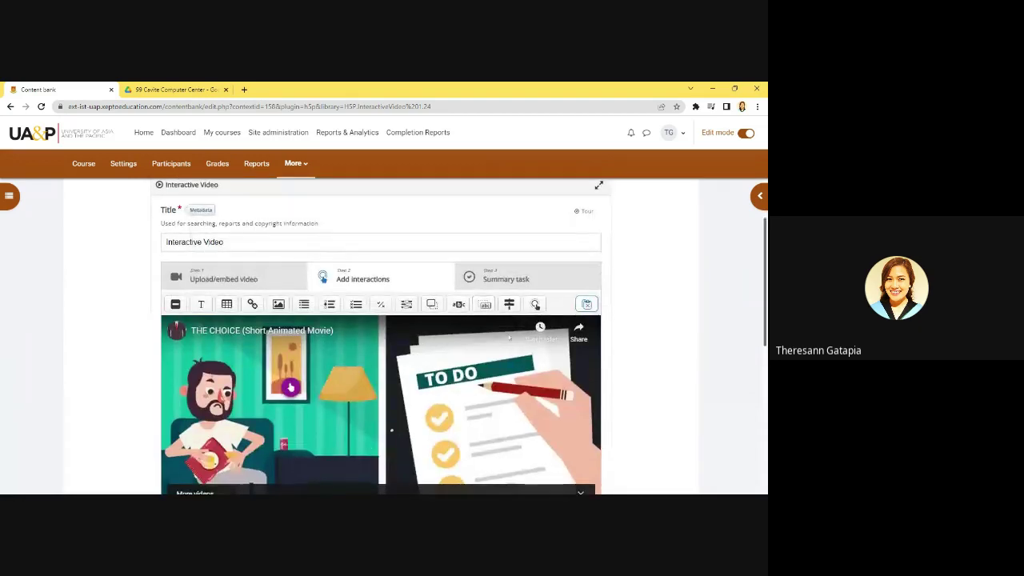
Step: Preview the video from 1:35 up to the Summary button, deselect the button and close the More videos overlay
scroll(674, 310, "down", 2)
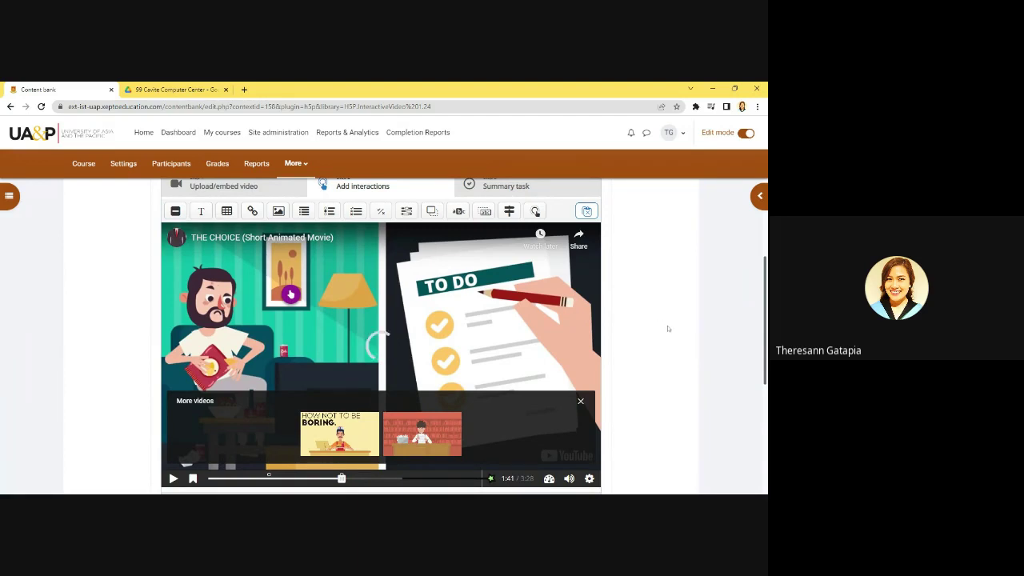
scroll(667, 328, "down", 1)
left_click(334, 431)
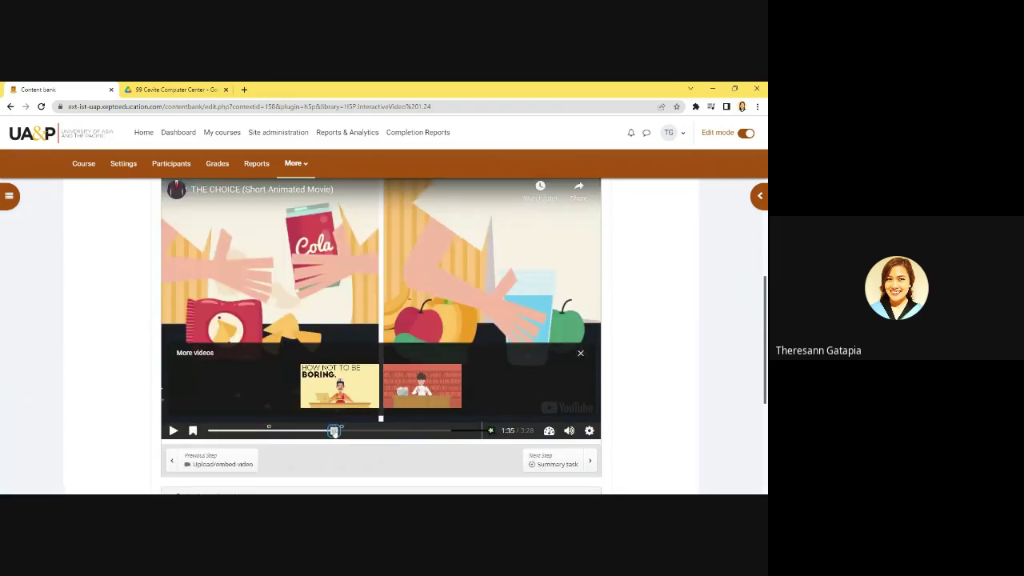
left_click(172, 431)
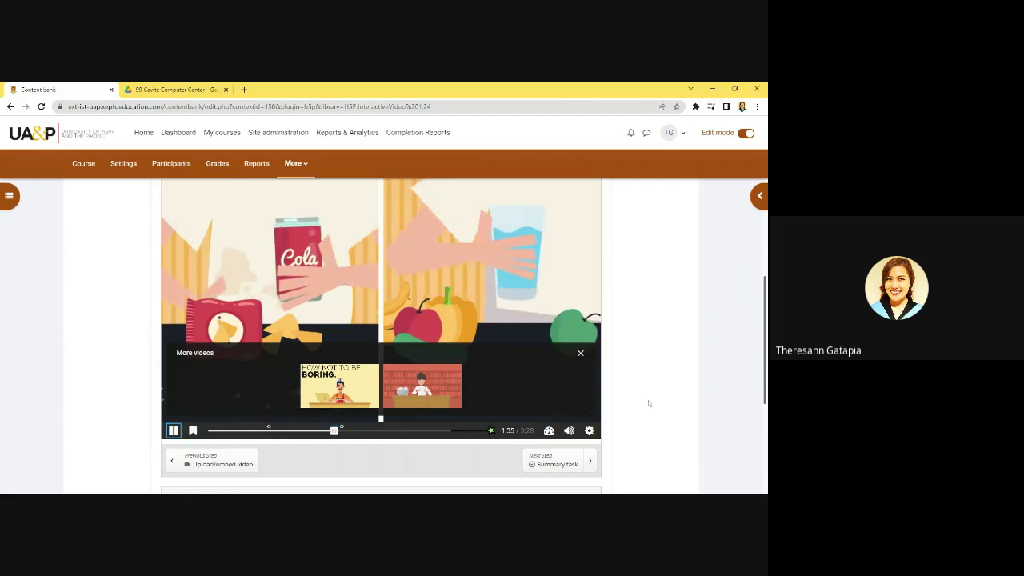
scroll(729, 362, "up", 1)
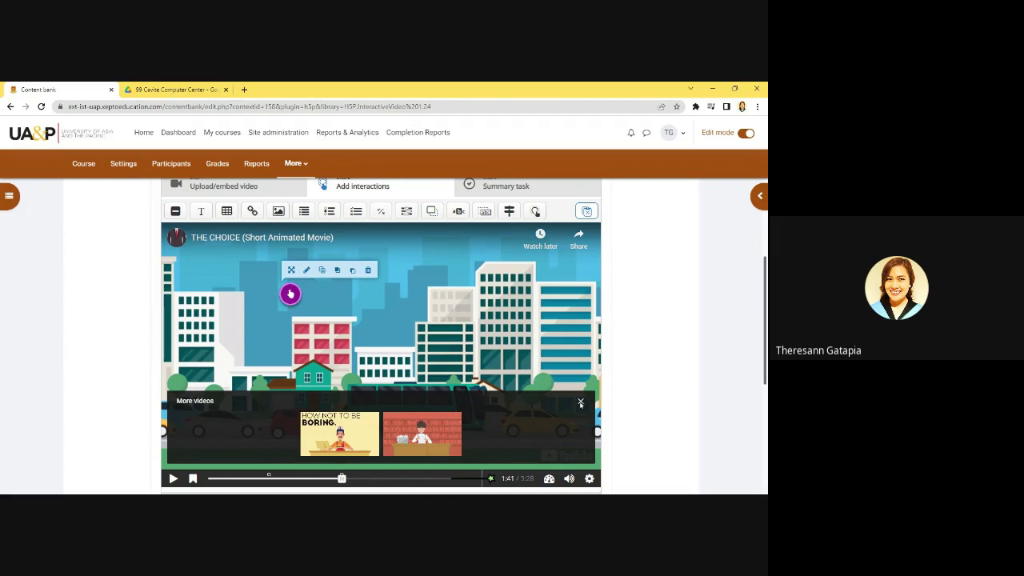
left_click(357, 284)
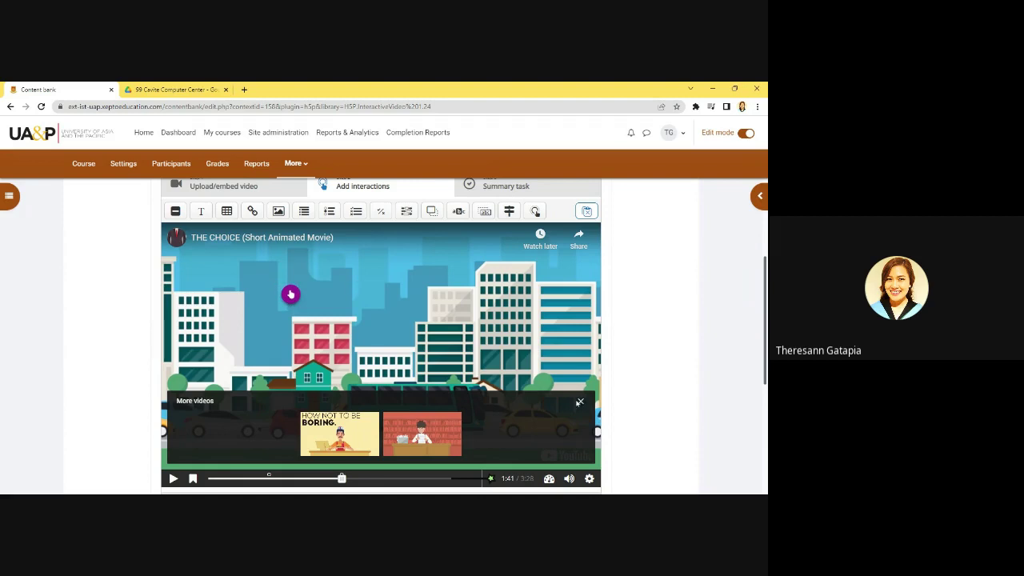
left_click(579, 403)
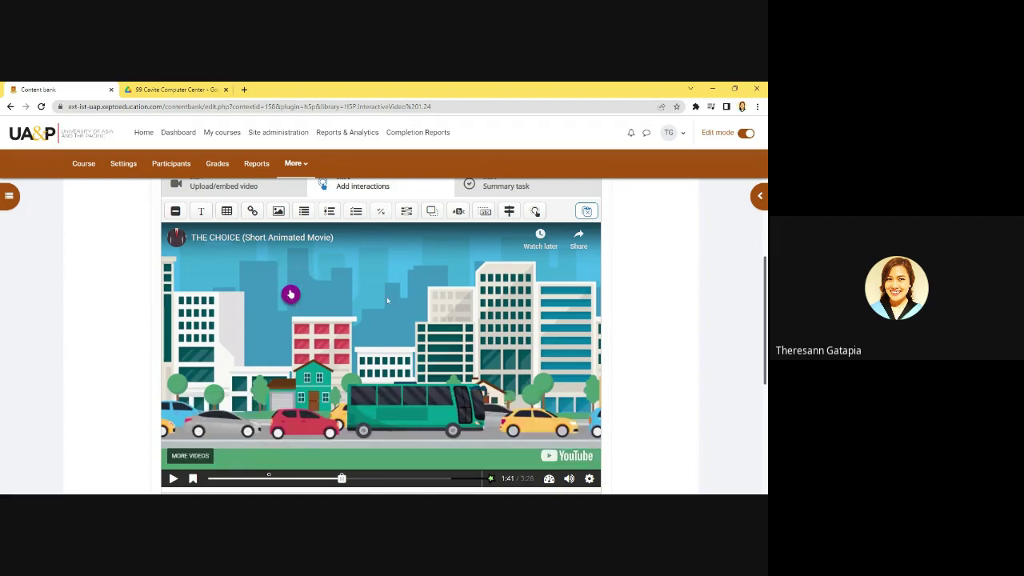
Step: Go to the Summary task stage, dismiss its hint, and shorten the task's title to "Summary"
scroll(554, 362, "up", 2)
scroll(553, 362, "down", 4)
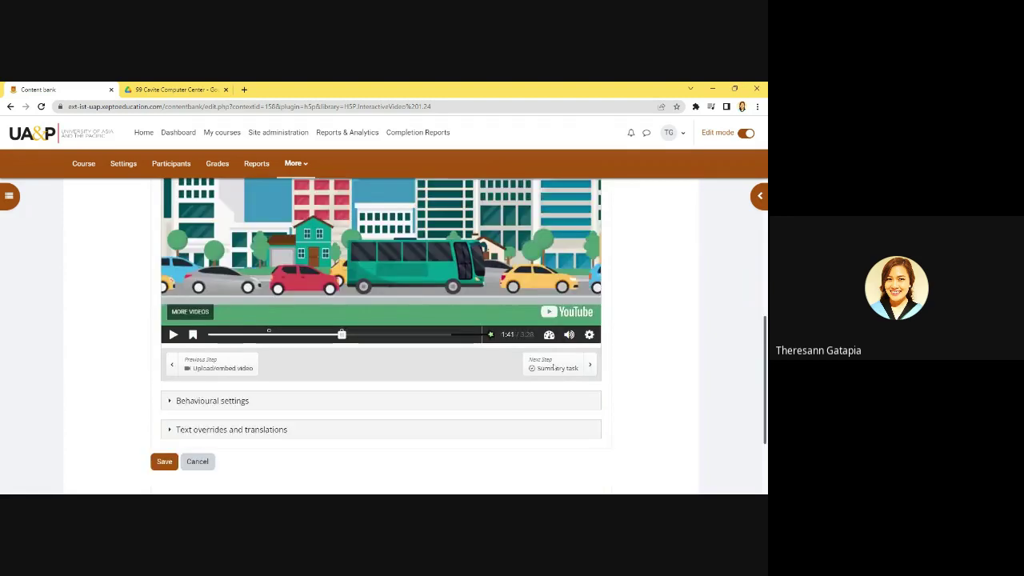
scroll(554, 362, "up", 2)
scroll(491, 480, "up", 1)
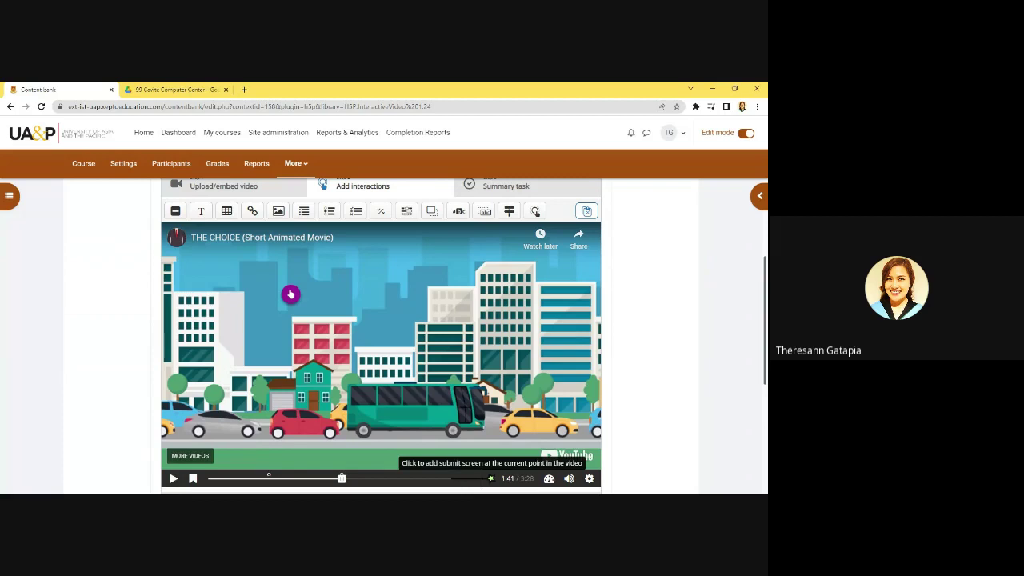
left_click(506, 188)
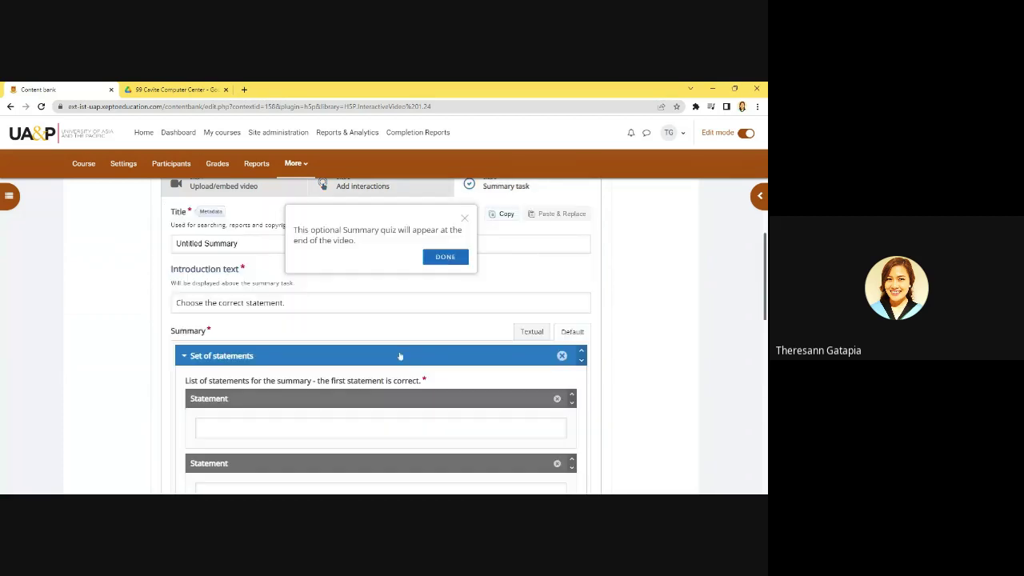
left_click(463, 218)
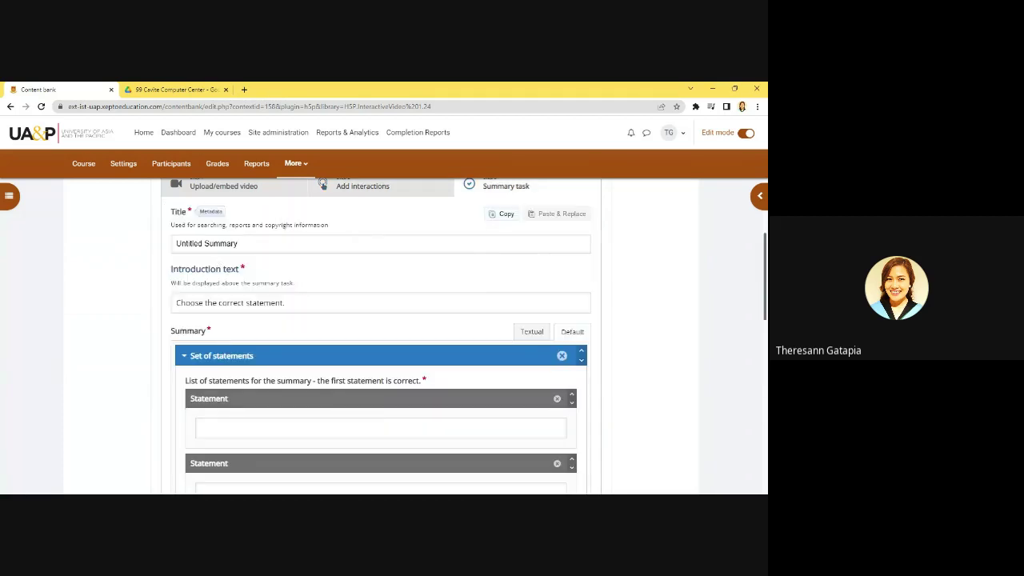
left_click_drag(204, 243, 145, 247)
key("BackSpace")
Step: Enter "Statement" in both statement fields of the end-of-video summary task
scroll(381, 336, "down", 3)
scroll(381, 336, "up", 2)
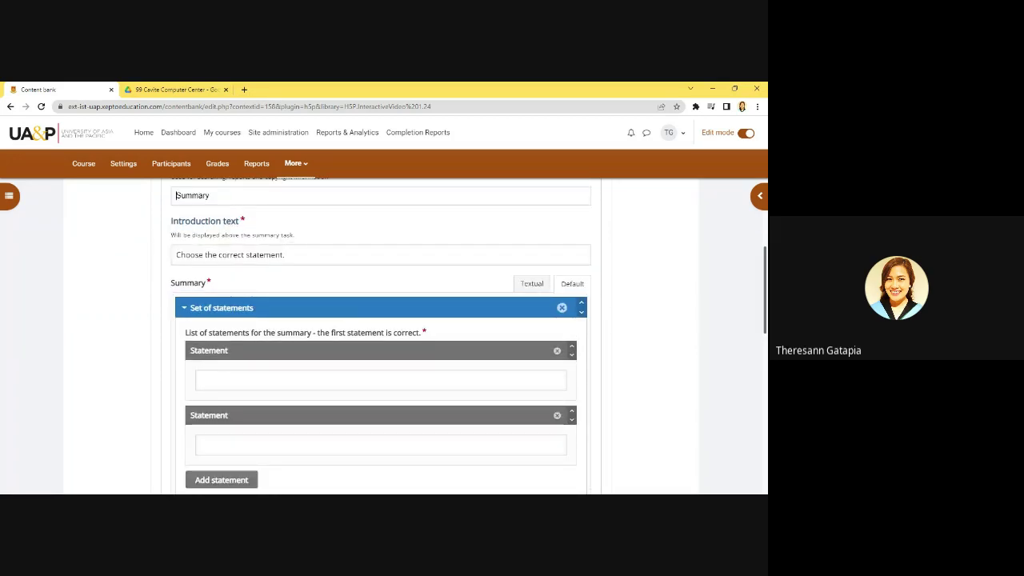
left_click(250, 381)
type("Sta")
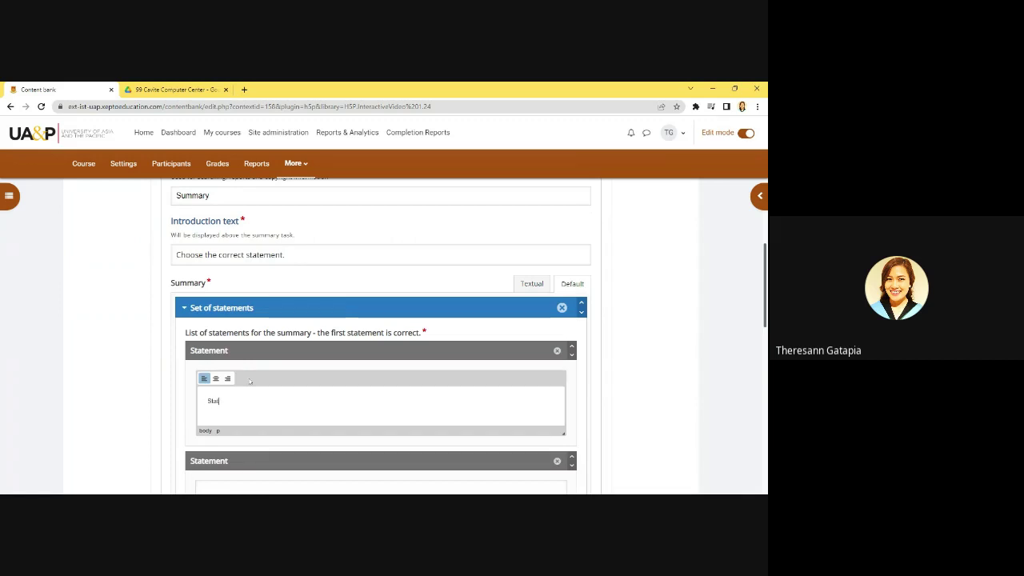
type("tement")
scroll(248, 376, "down", 3)
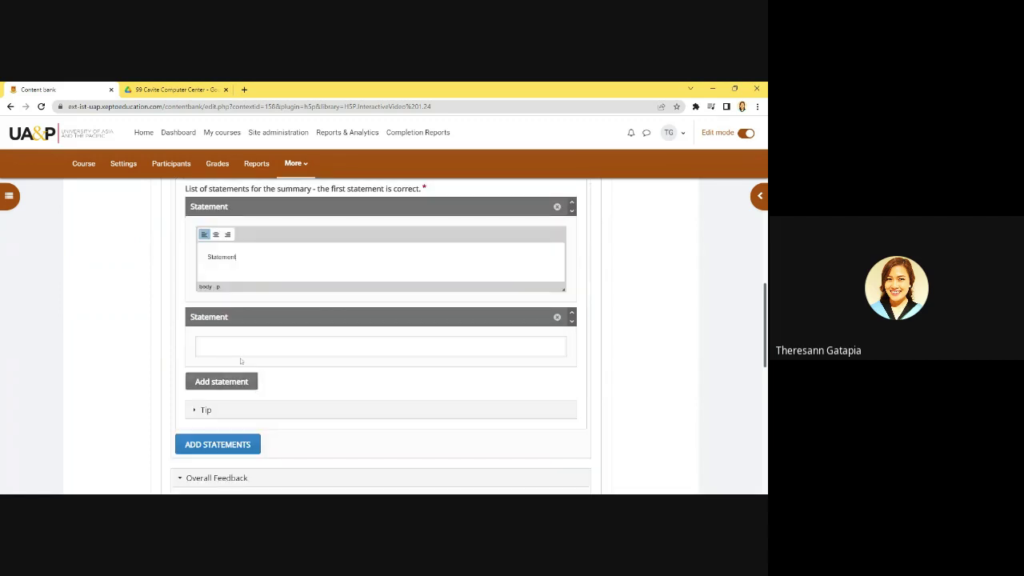
left_click(247, 354)
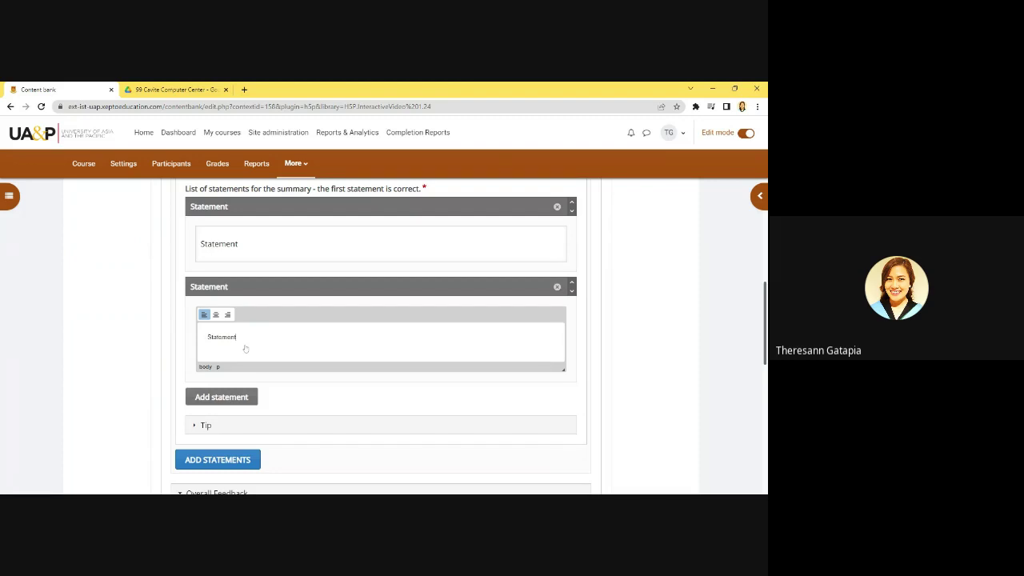
Step: Save the interactive video to the content bank and look over its saved preview
scroll(246, 349, "down", 8)
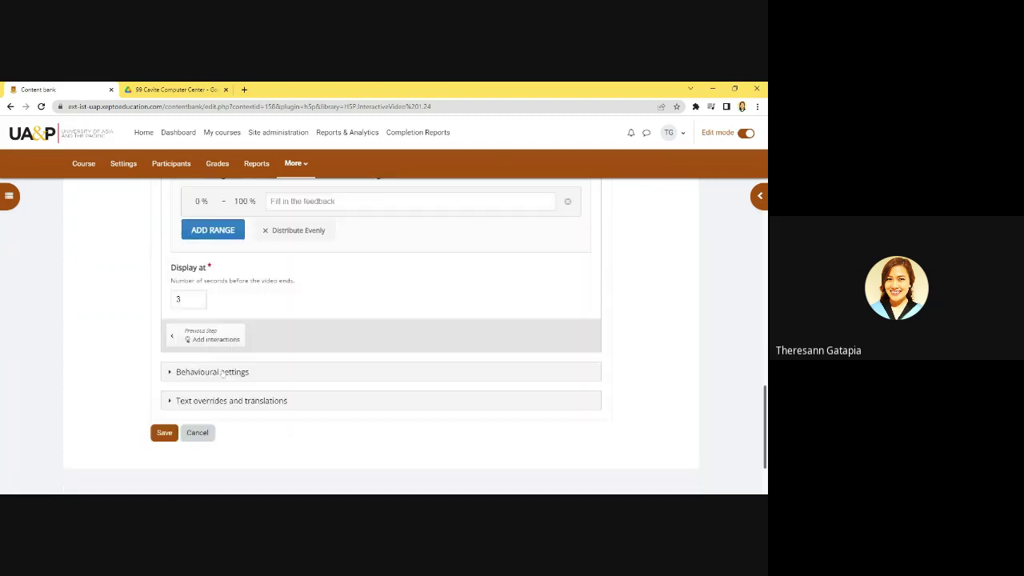
left_click(164, 433)
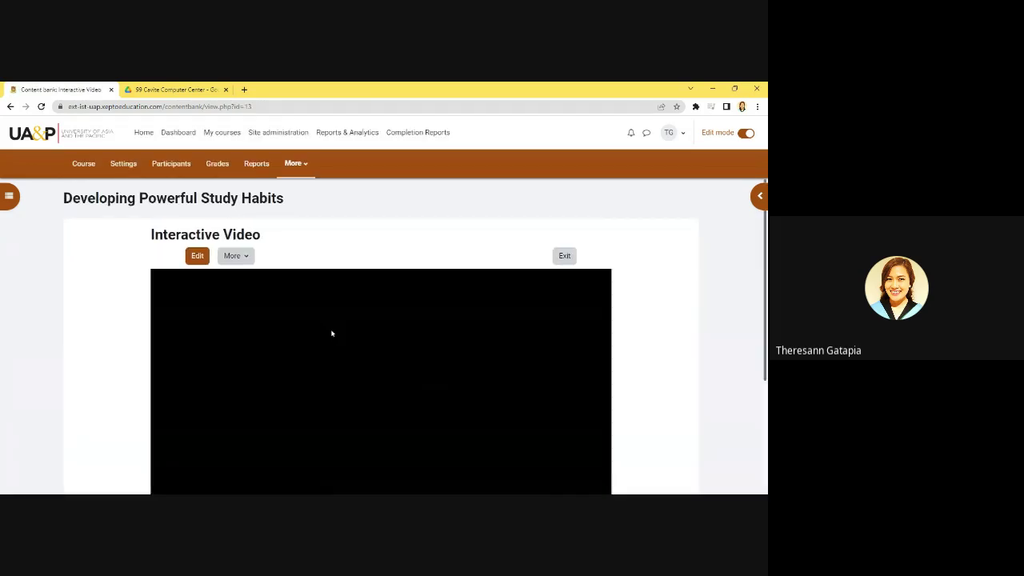
scroll(332, 333, "down", 2)
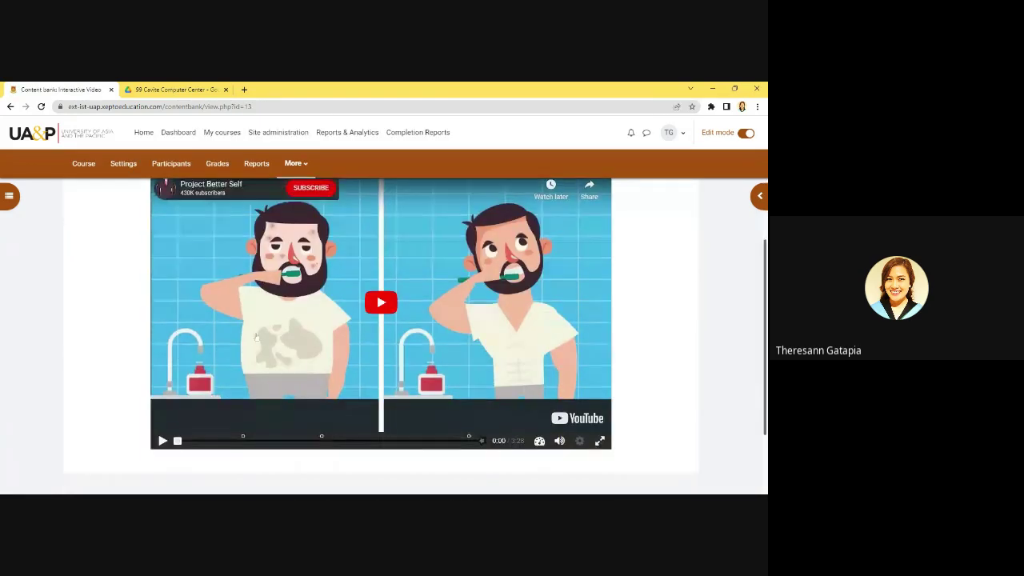
scroll(488, 276, "up", 2)
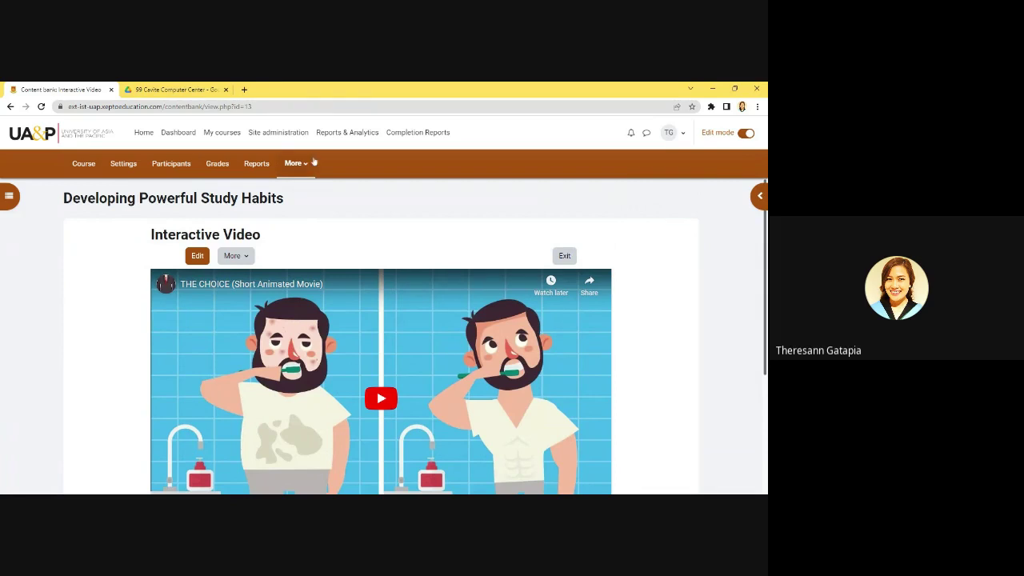
Step: Return to the course page and start adding a new H5P activity to the Introduction to Study Habits topic
left_click(85, 165)
scroll(381, 312, "down", 10)
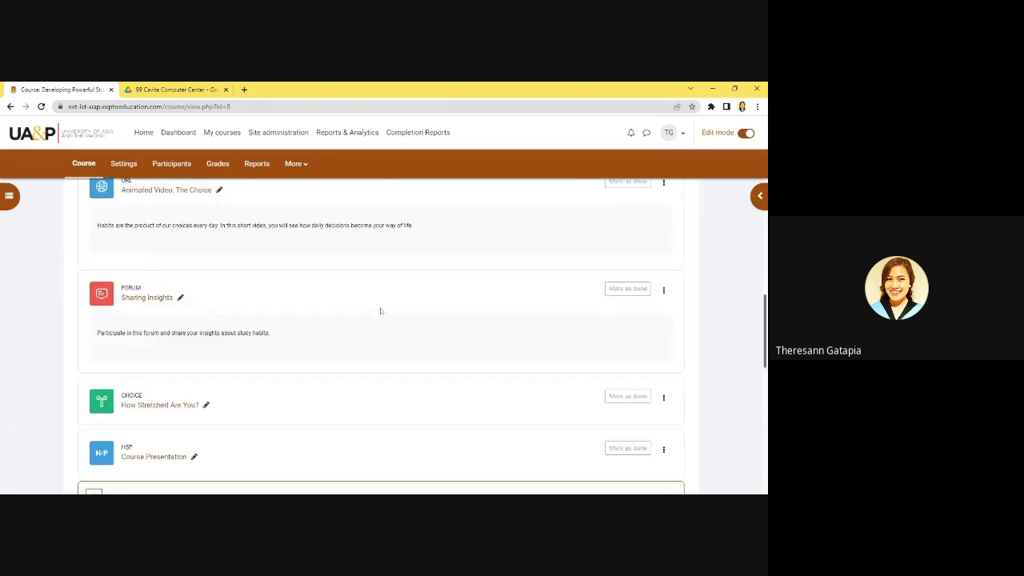
scroll(380, 312, "down", 3)
left_click(352, 349)
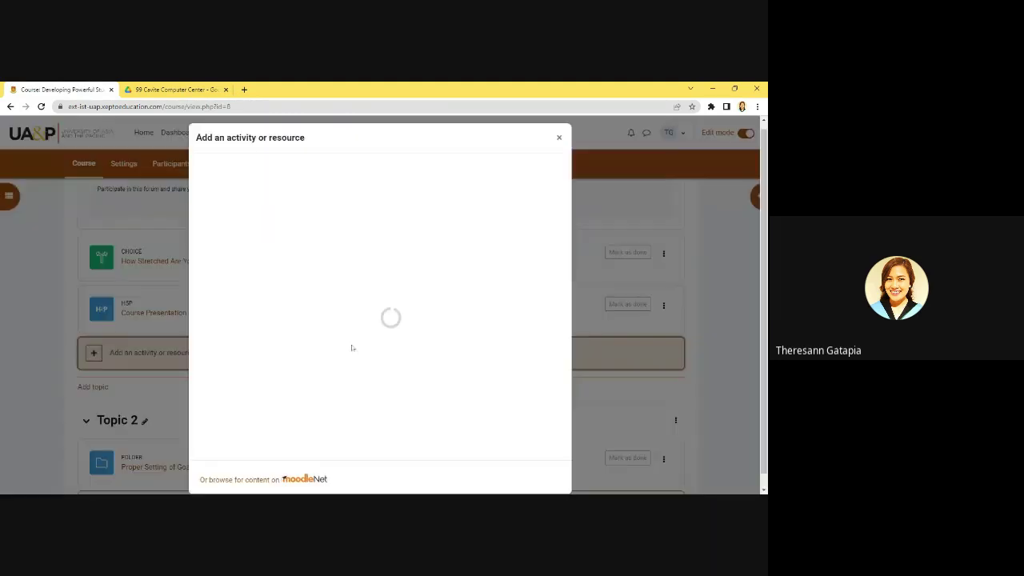
scroll(352, 348, "down", 1)
left_click(289, 324)
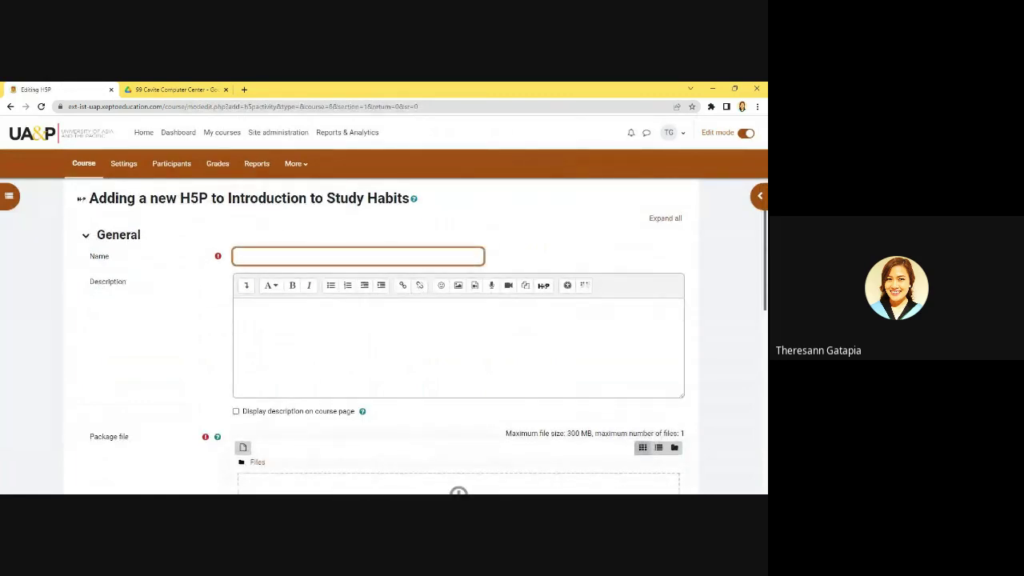
Step: Name the H5P activity "Interactive Video" and enter "Sample" as its description
type("Interactive Videi")
key("BackSpace")
type("o")
left_click(320, 316)
type("Sa,mple")
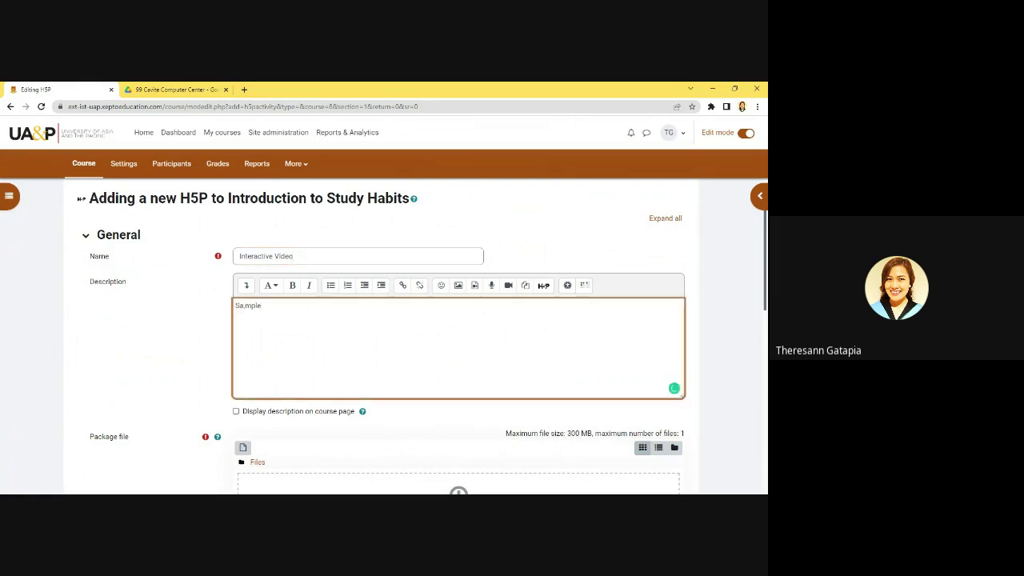
key("BackSpace")
key("BackSpace")
key("BackSpace")
type("mple")
Step: Link the content bank file interactive-video-18.h5p as the activity's package file, then save and display the activity
scroll(383, 320, "down", 8)
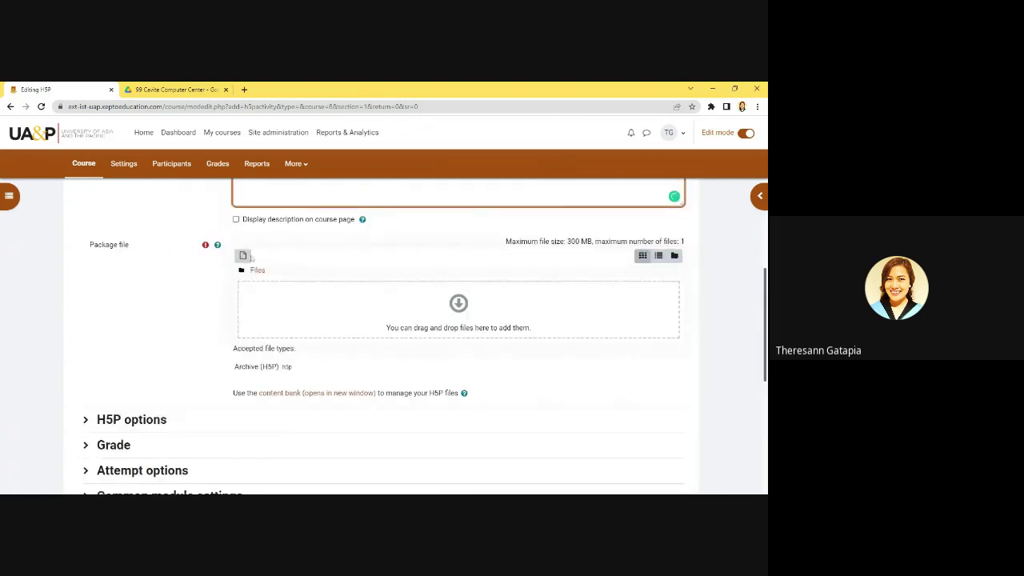
left_click(243, 255)
left_click(314, 290)
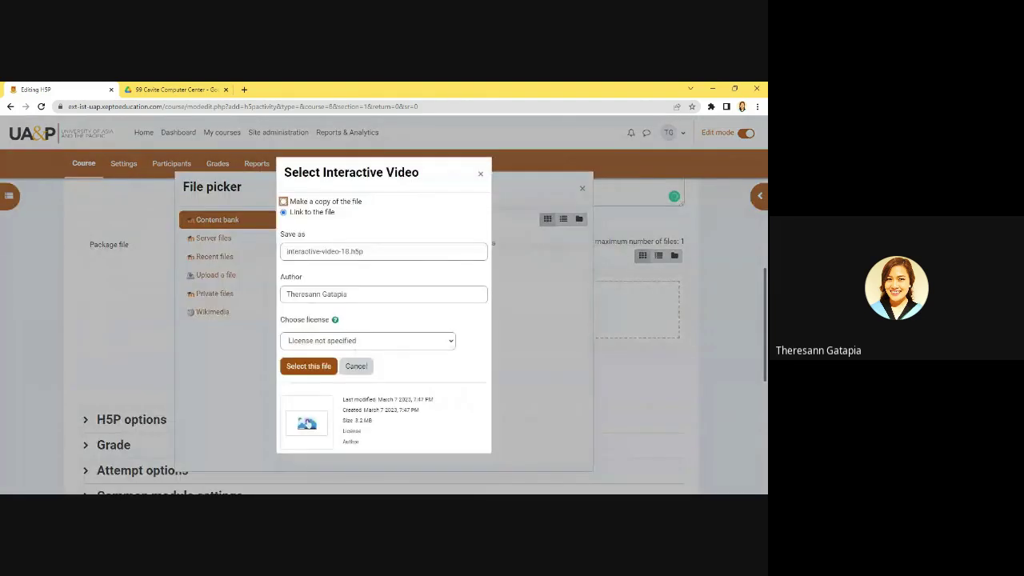
left_click(308, 367)
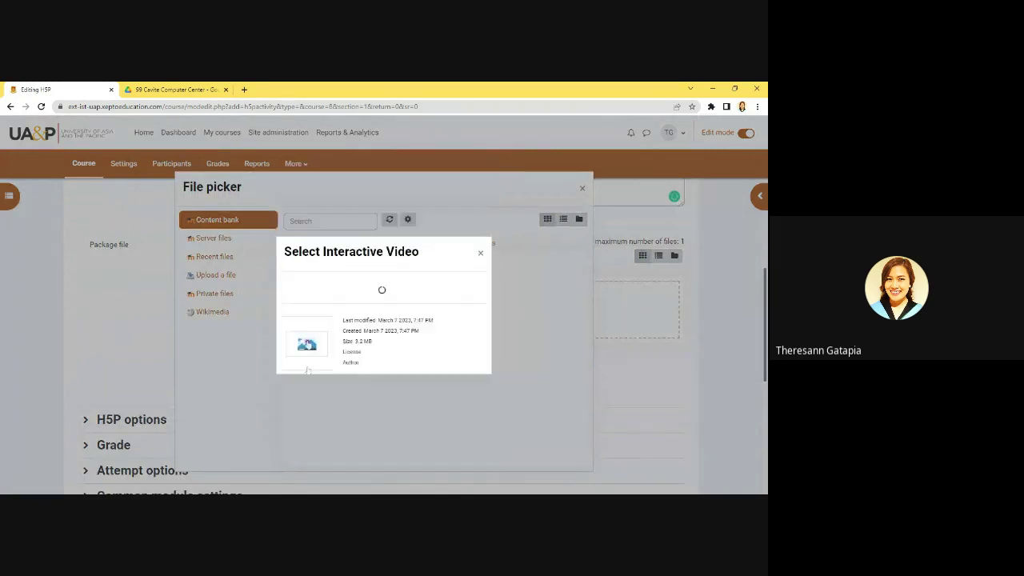
scroll(308, 370, "down", 5)
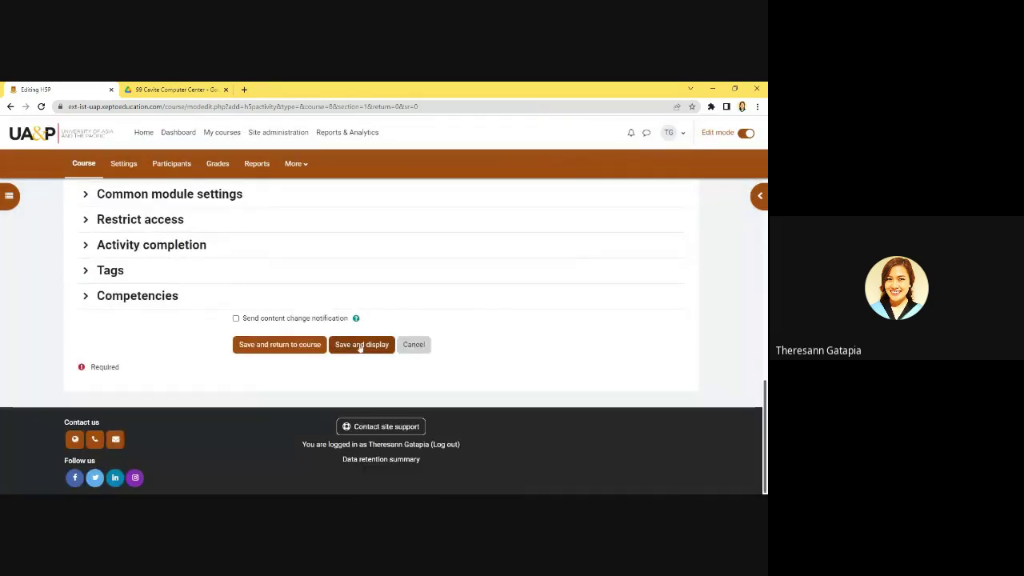
left_click(360, 345)
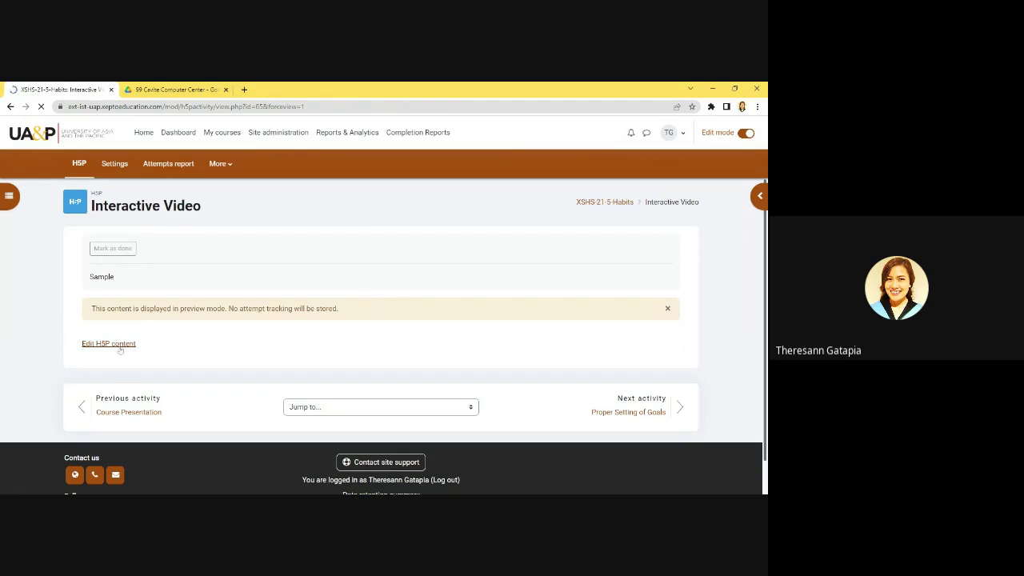
Step: Look over the displayed Interactive Video activity and return to the course page to find it under its topic
scroll(392, 326, "down", 3)
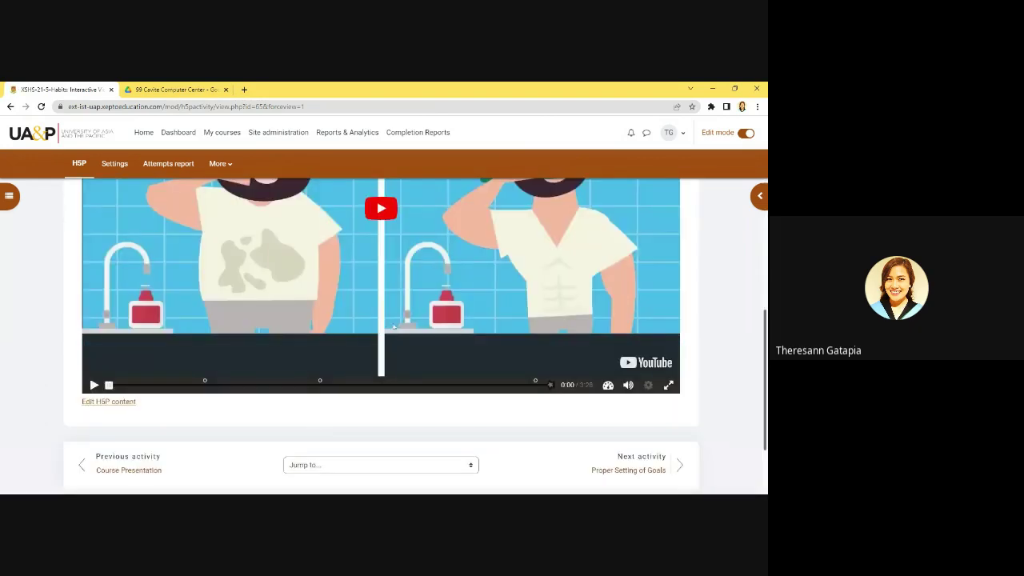
scroll(393, 326, "up", 5)
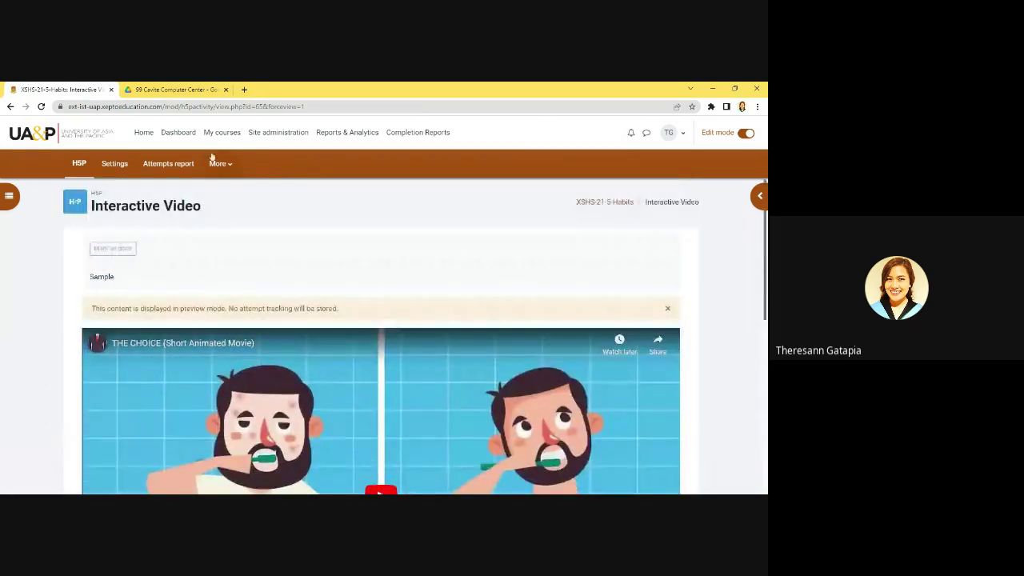
left_click(79, 165)
left_click(604, 202)
scroll(369, 304, "down", 5)
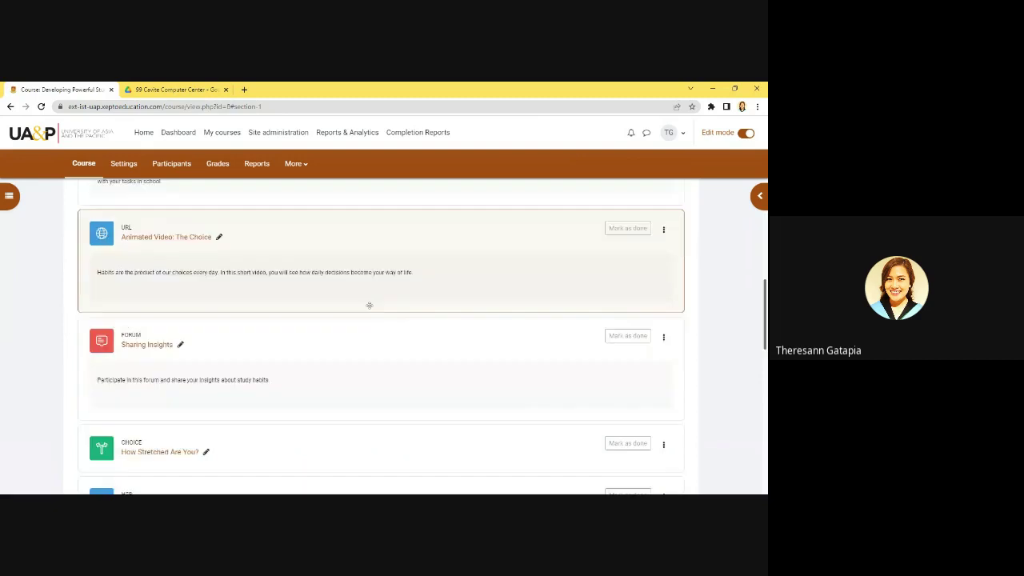
scroll(369, 305, "down", 7)
scroll(370, 307, "up", 2)
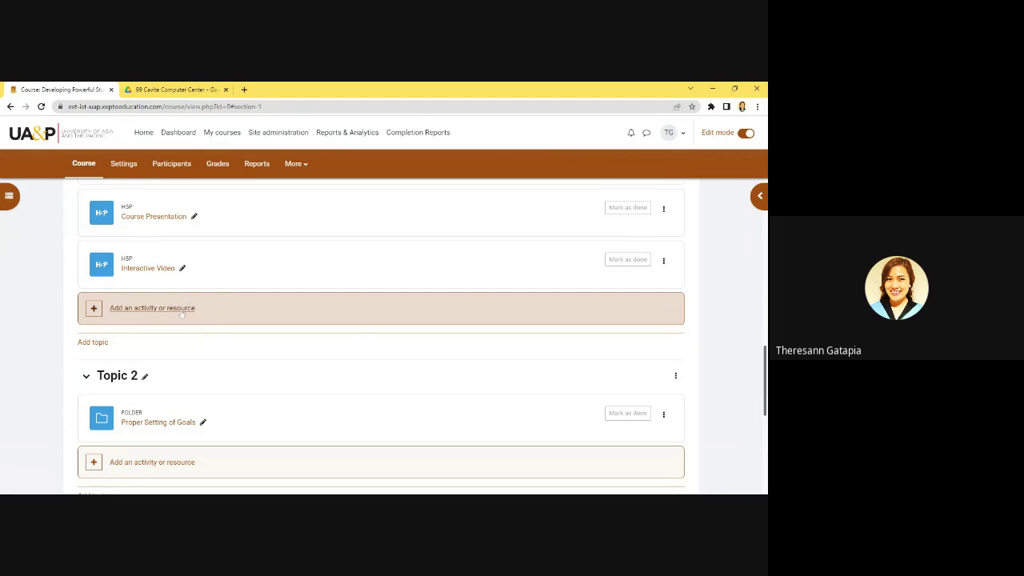
scroll(247, 302, "up", 2)
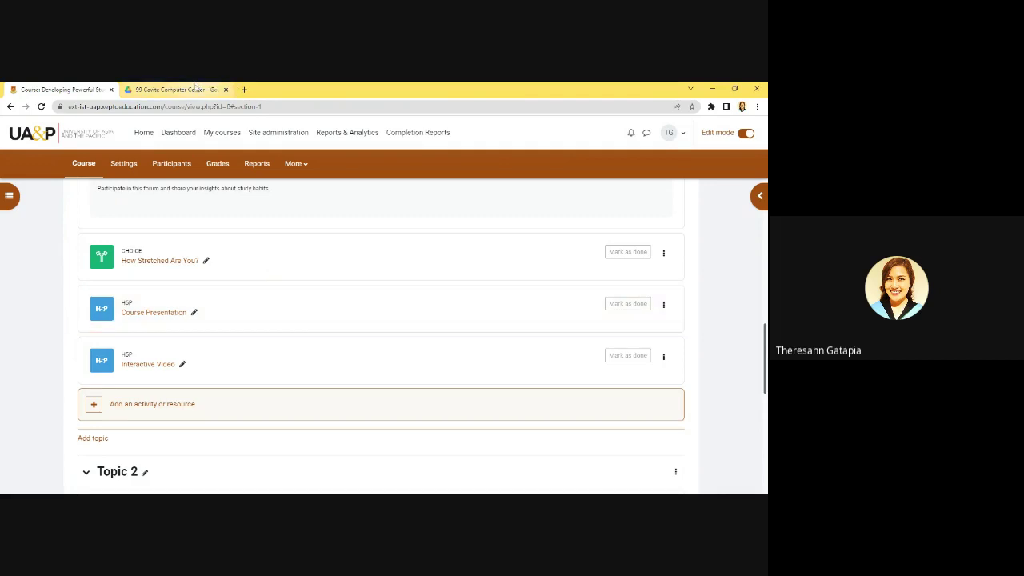
Step: Start adding a new Quiz activity to the Introduction to Study Habits topic
left_click(183, 405)
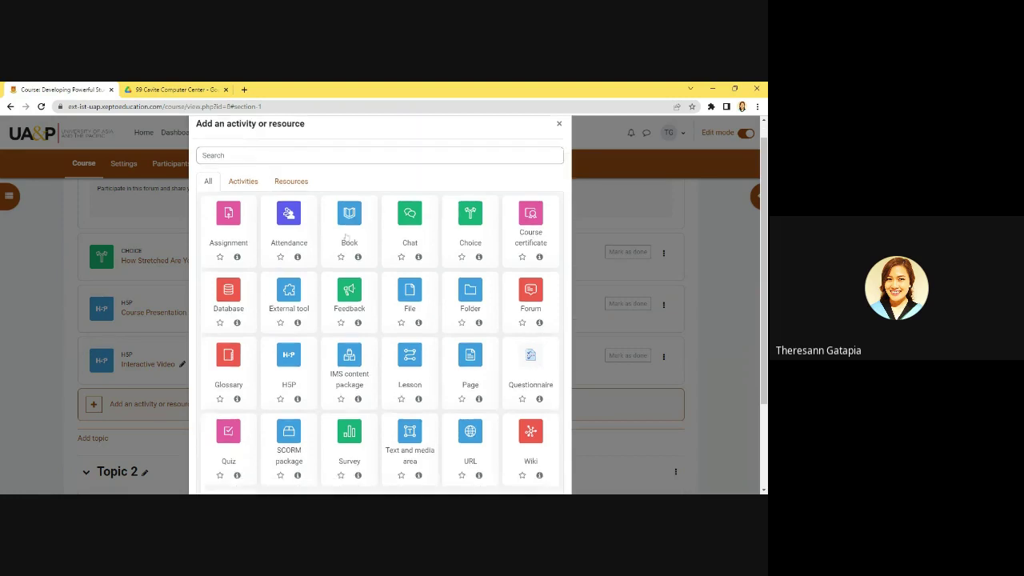
left_click(244, 202)
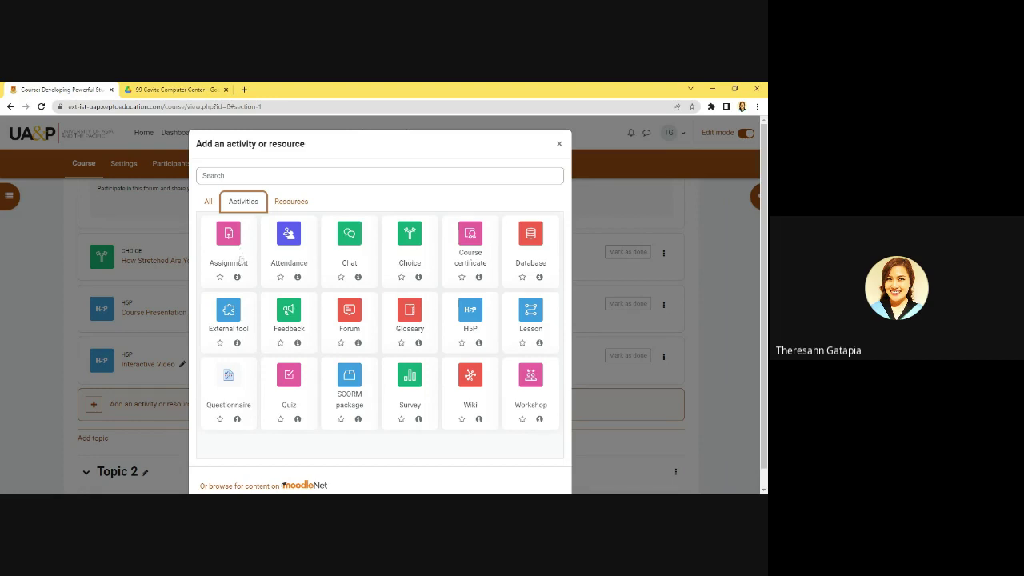
left_click(287, 388)
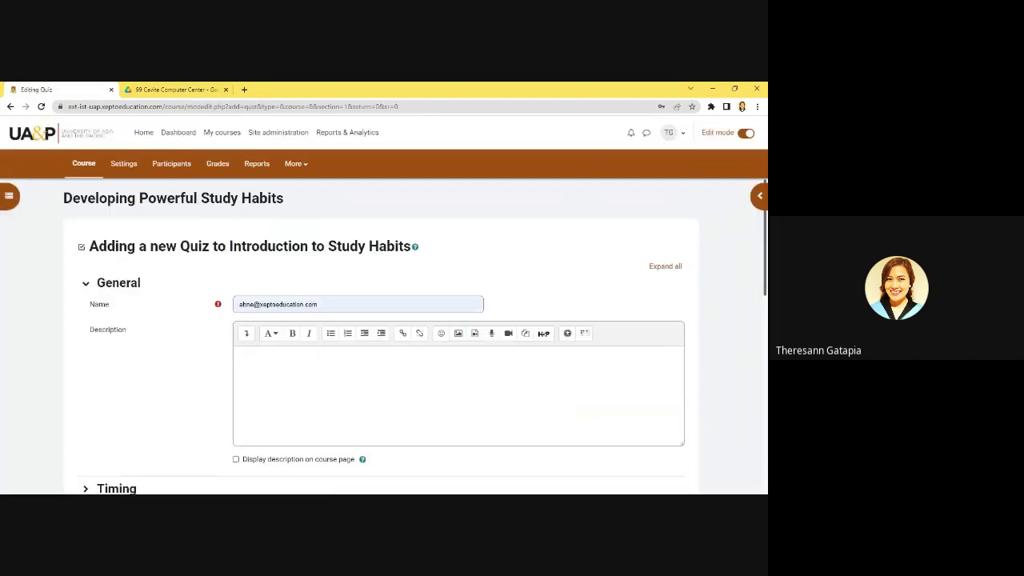
Step: Replace the autofilled text in the quiz's name field with "Quiz 1"
left_click(358, 304)
scroll(358, 320, "down", 2)
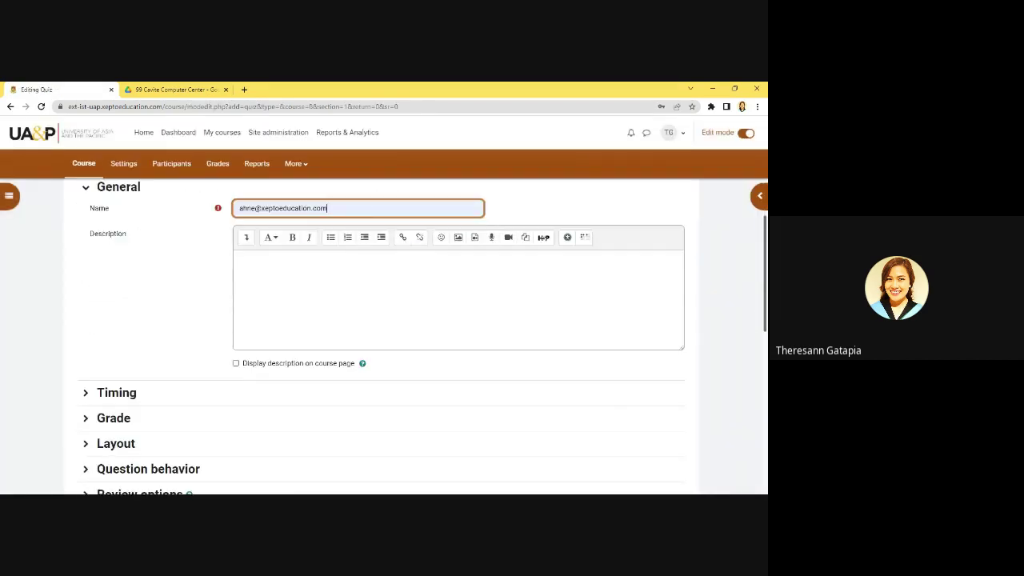
scroll(358, 320, "up", 1)
key("ctrl+a")
key("BackSpace")
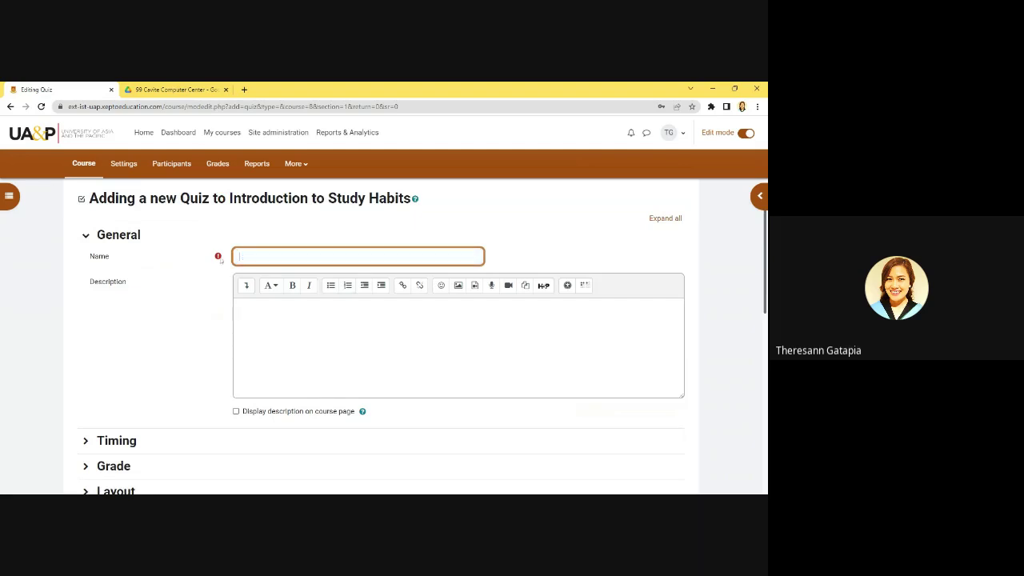
type("Quiz 1")
key("Tab")
key("alt+Tab")
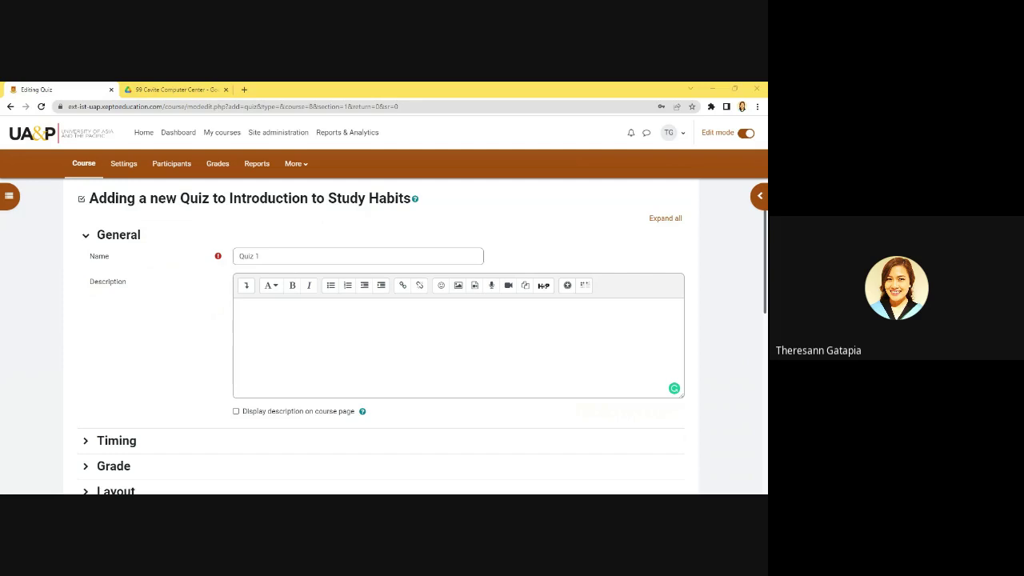
Step: Enter "Sample description" as the quiz's description
left_click(459, 347)
type("Samole")
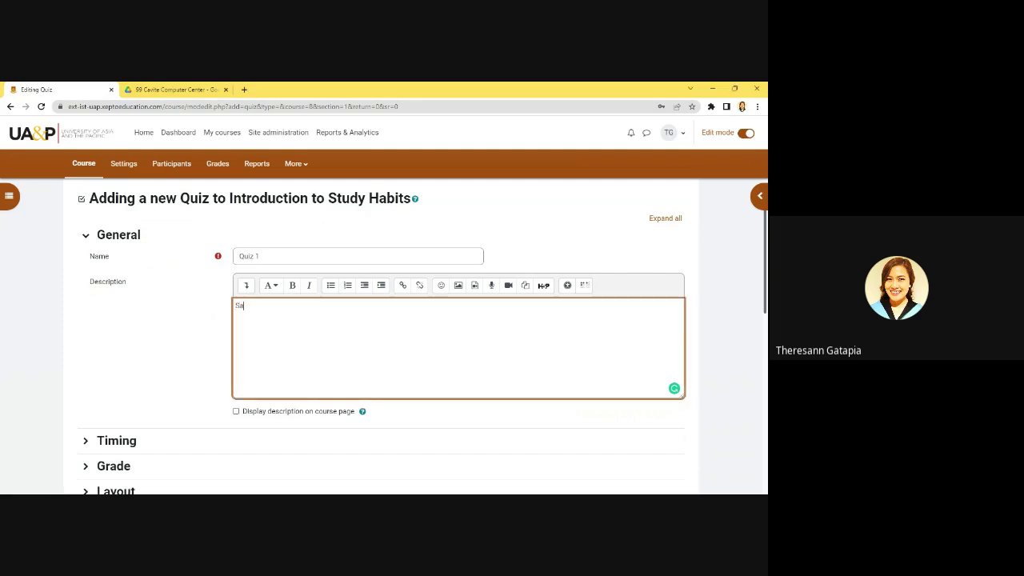
key("BackSpace")
key("BackSpace")
key("BackSpace")
type("ple description")
Step: Expand the quiz's Timing and Grade settings and examine their opening, closing, time limit and attempt options
scroll(304, 343, "down", 3)
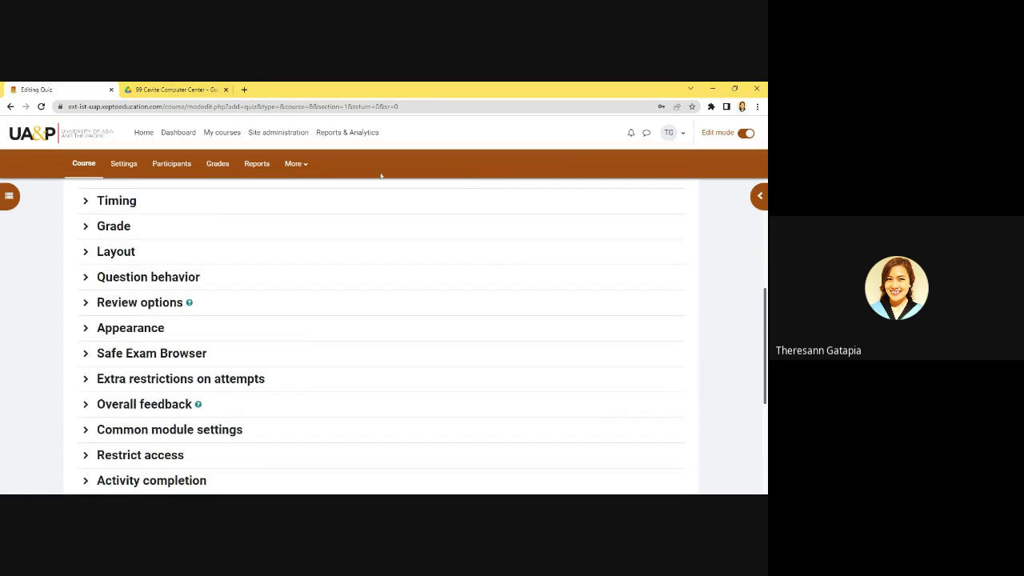
left_click(86, 202)
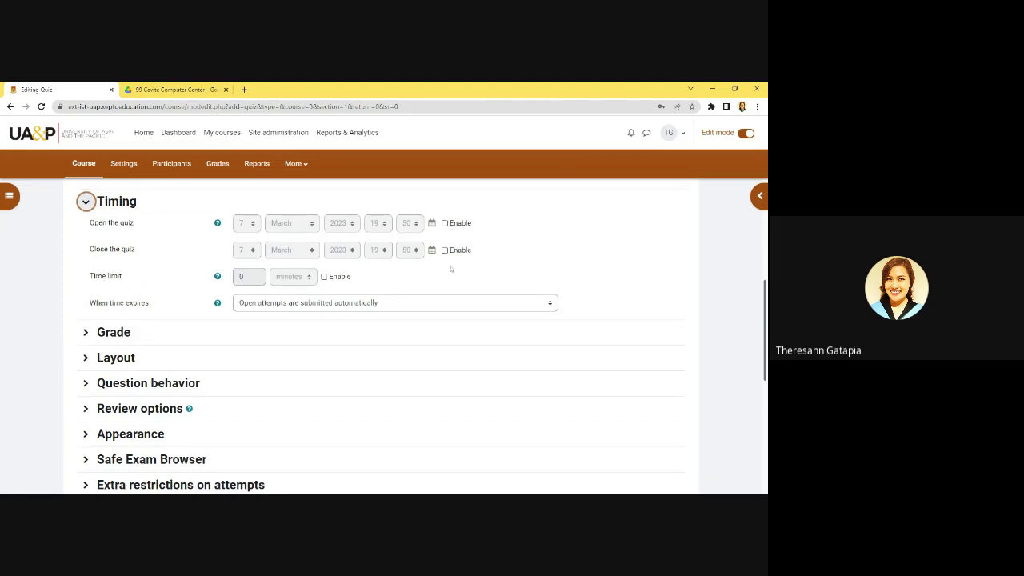
scroll(452, 270, "down", 1)
left_click(86, 284)
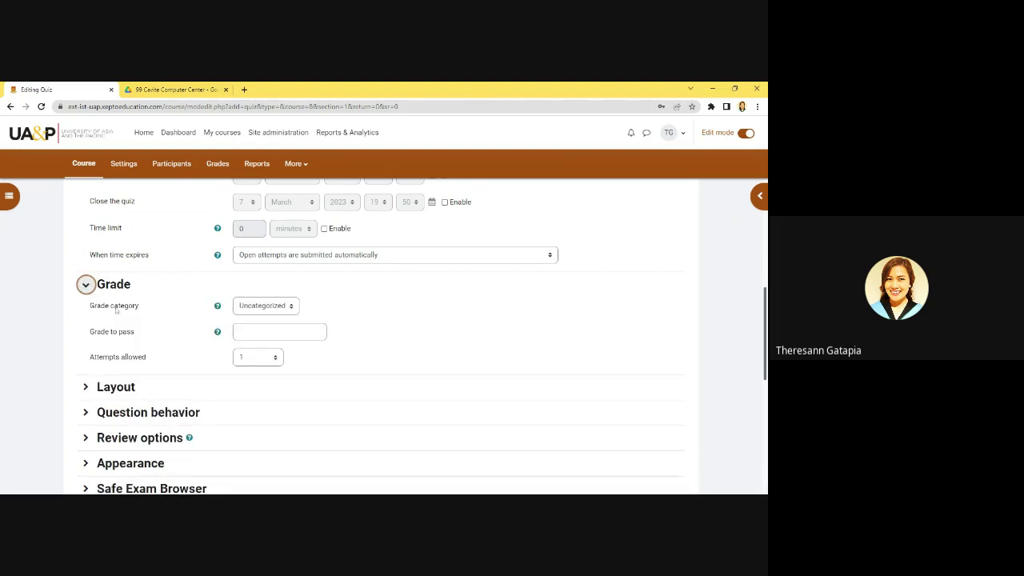
scroll(116, 310, "down", 3)
scroll(297, 254, "up", 2)
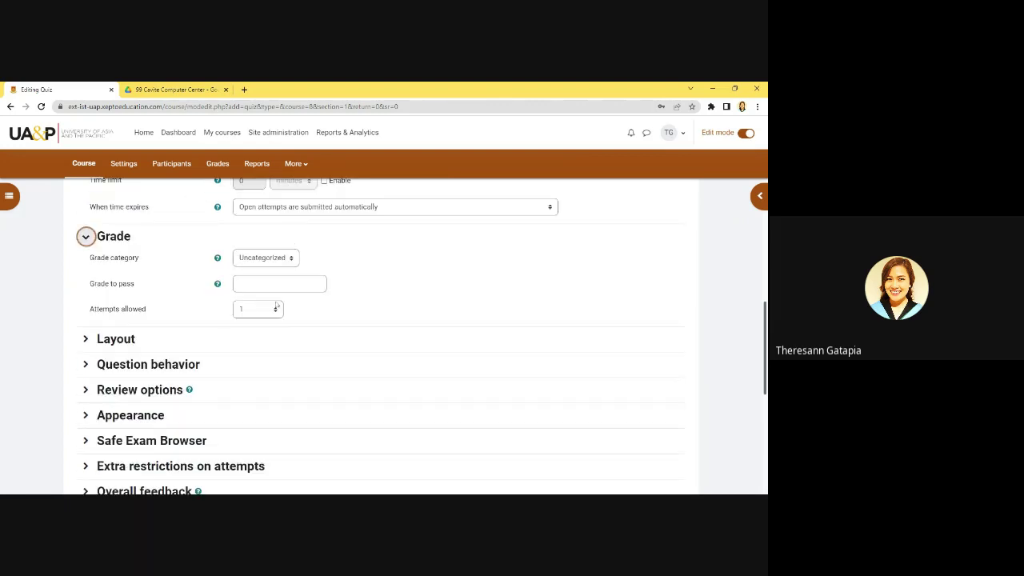
scroll(320, 247, "down", 1)
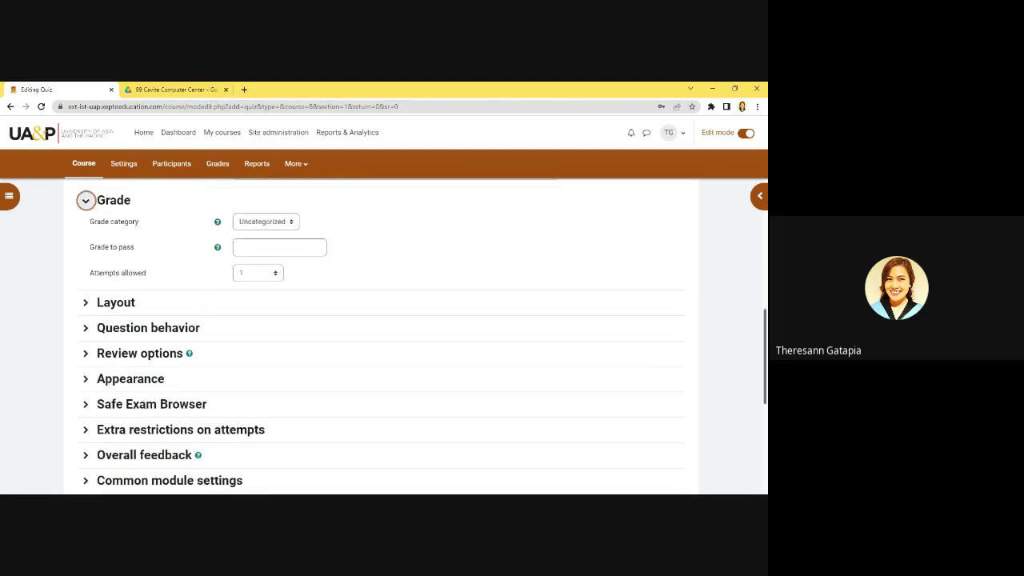
Step: Expand the quiz's Layout and Question behavior settings and examine the new page, shuffle and feedback options
scroll(86, 249, "down", 1)
left_click(86, 244)
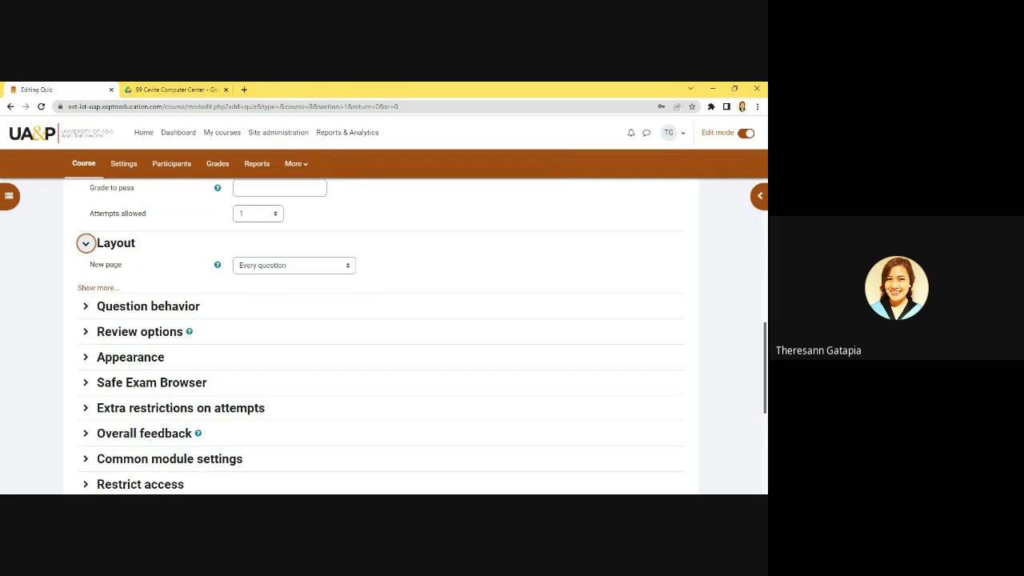
left_click(284, 272)
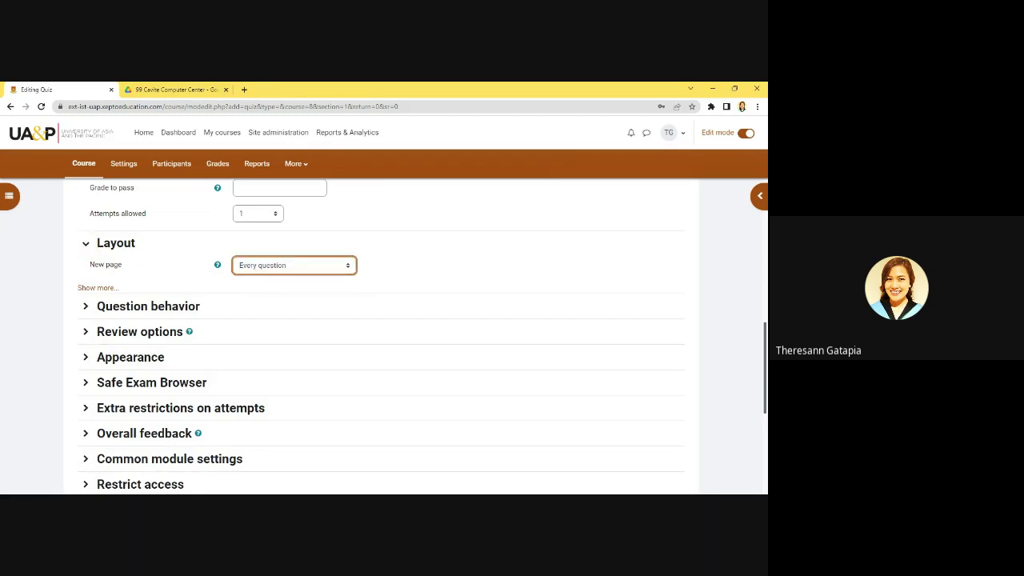
left_click(686, 232)
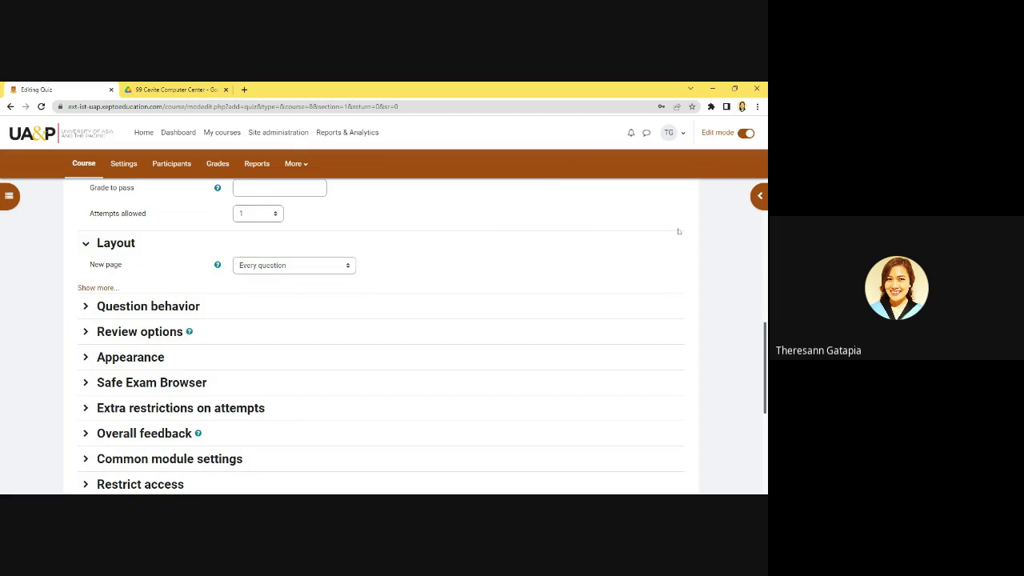
left_click(85, 306)
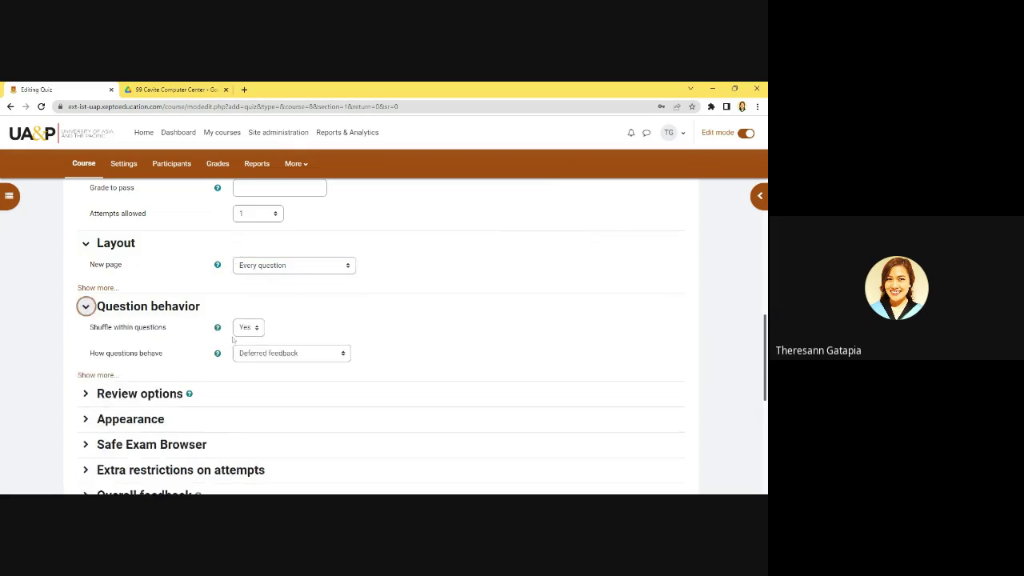
scroll(233, 340, "down", 1)
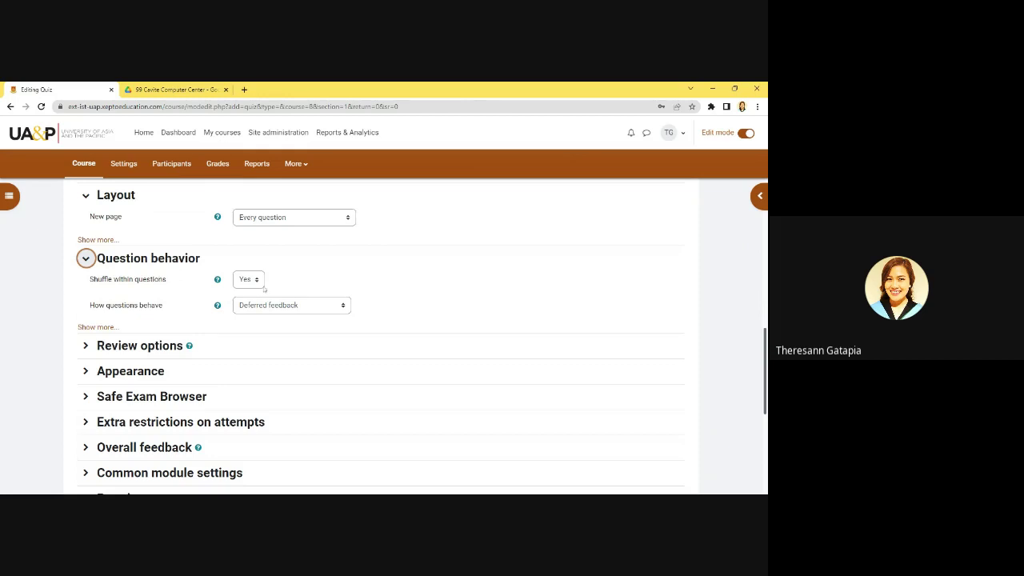
Step: Expand the quiz's Review options, examine what is shown during and after an attempt, and collapse the section again
scroll(264, 290, "down", 2)
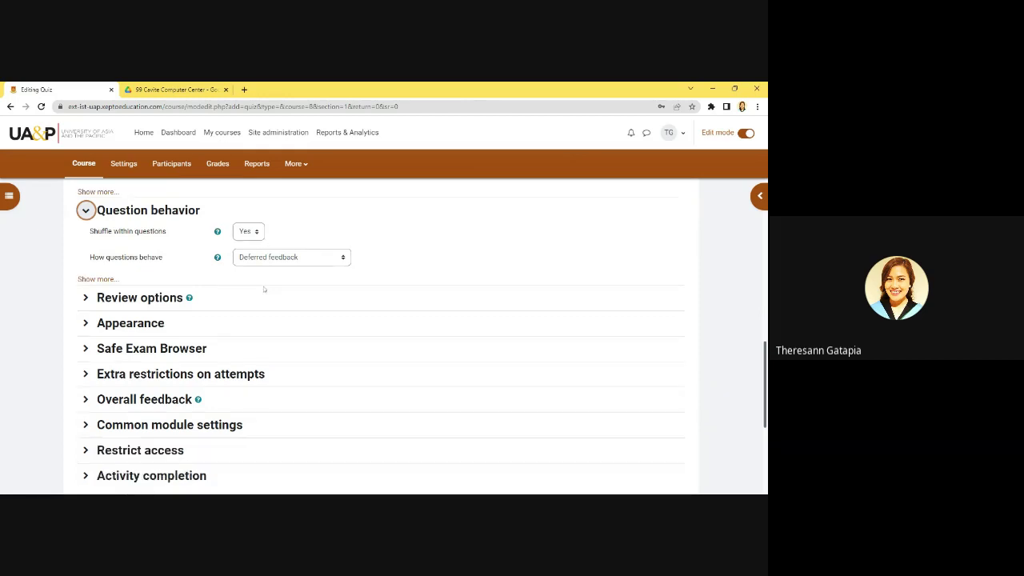
left_click(86, 250)
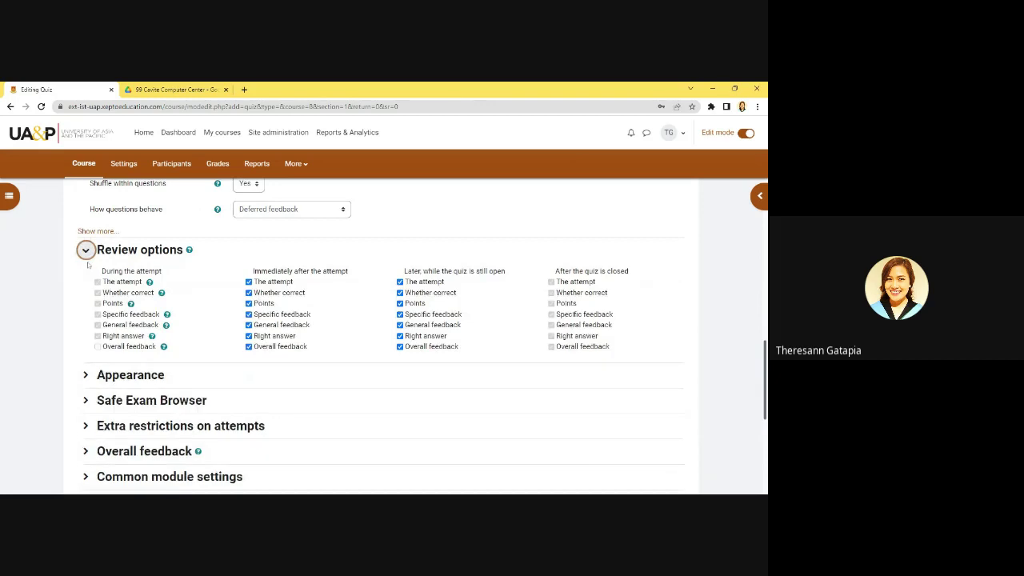
scroll(88, 265, "down", 1)
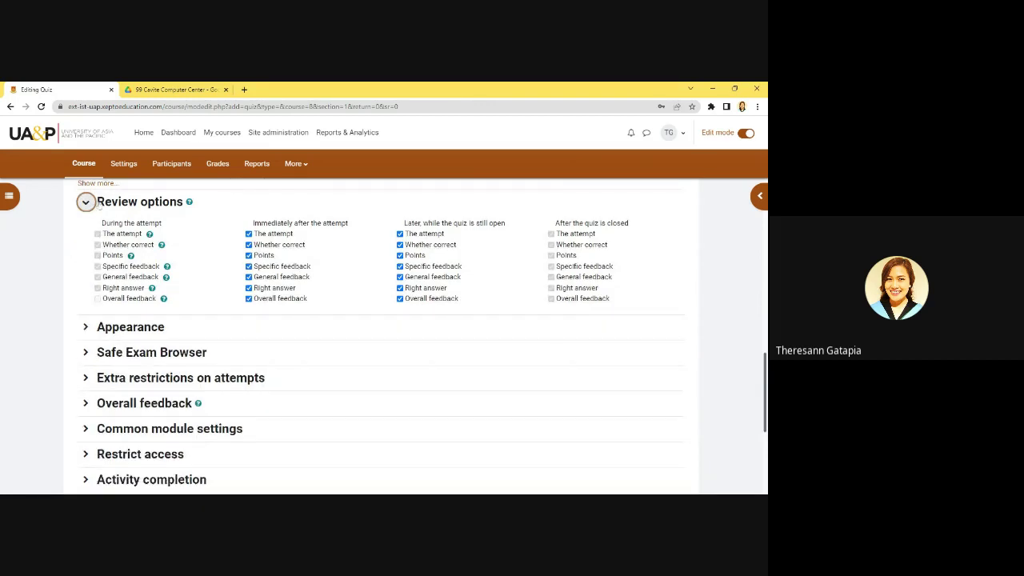
left_click(88, 203)
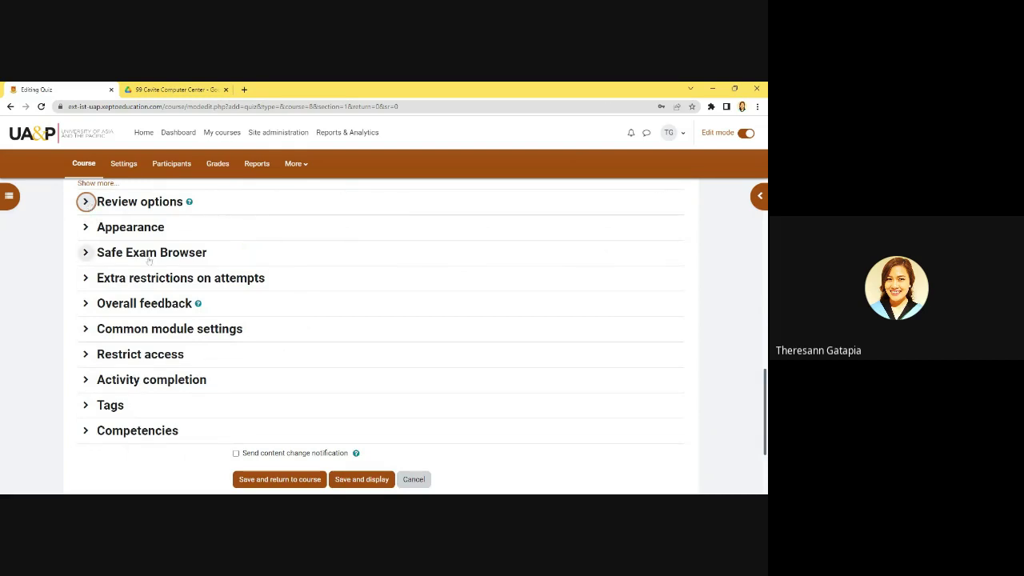
Step: Look over the remaining quiz settings, then save Quiz 1 and display it
scroll(148, 373, "down", 3)
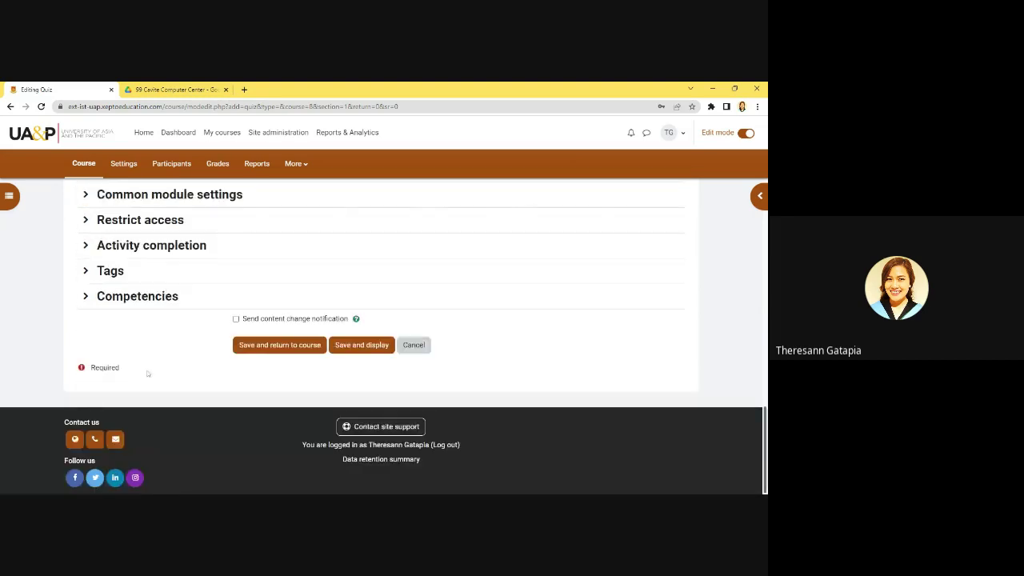
scroll(147, 373, "up", 2)
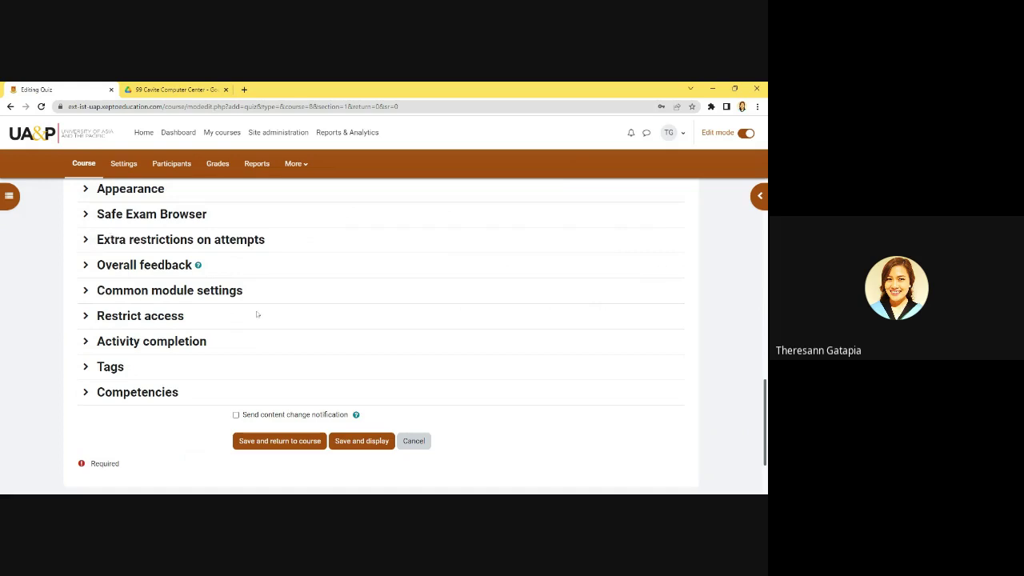
scroll(272, 349, "up", 2)
scroll(272, 351, "up", 1)
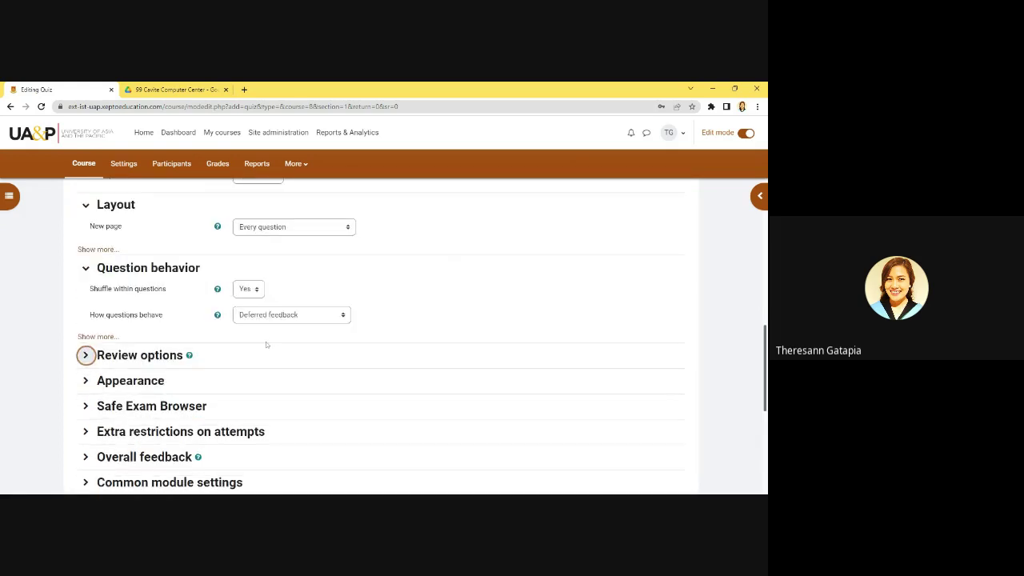
scroll(267, 344, "up", 10)
scroll(267, 344, "down", 1)
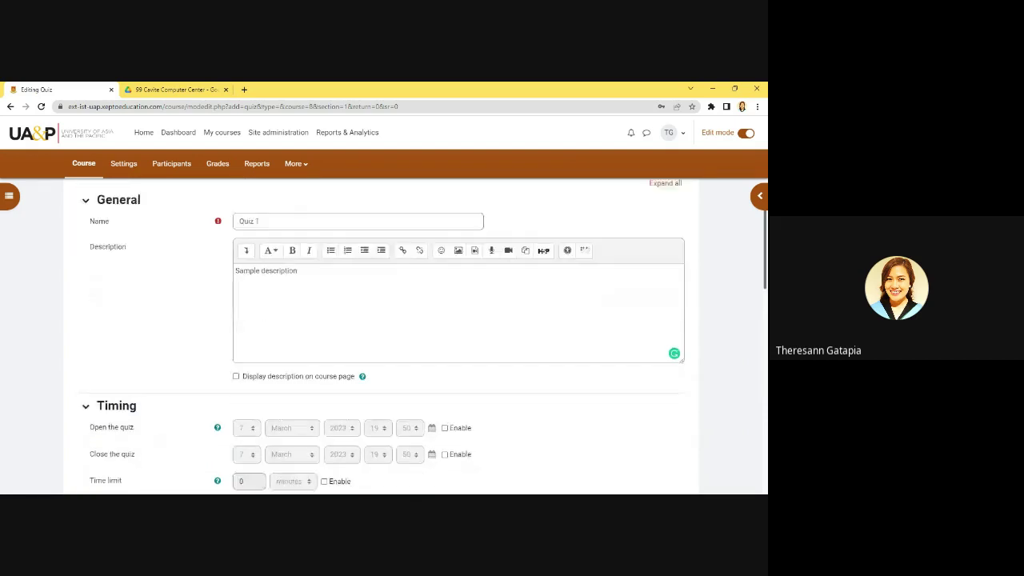
scroll(267, 344, "down", 10)
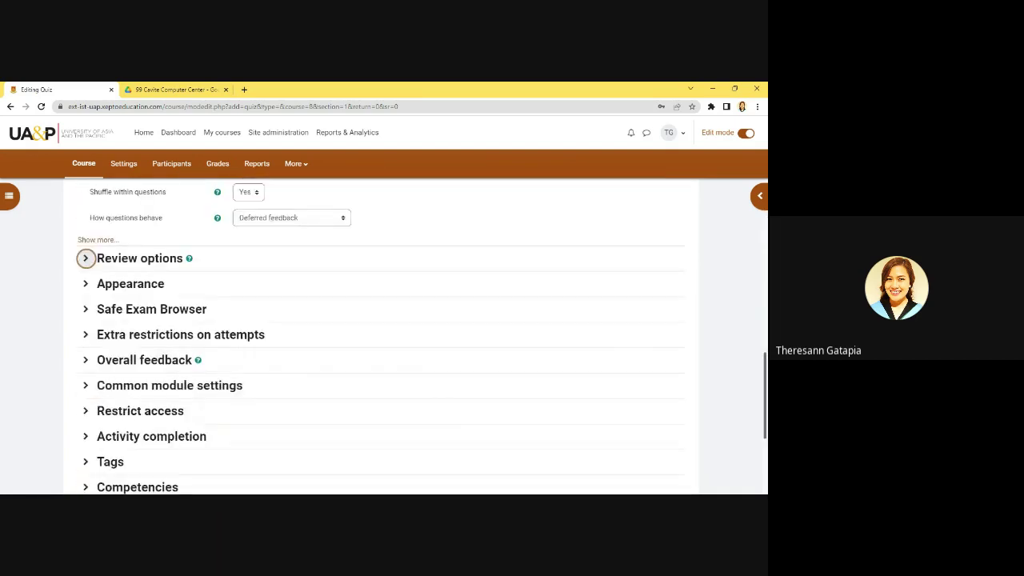
scroll(354, 288, "down", 5)
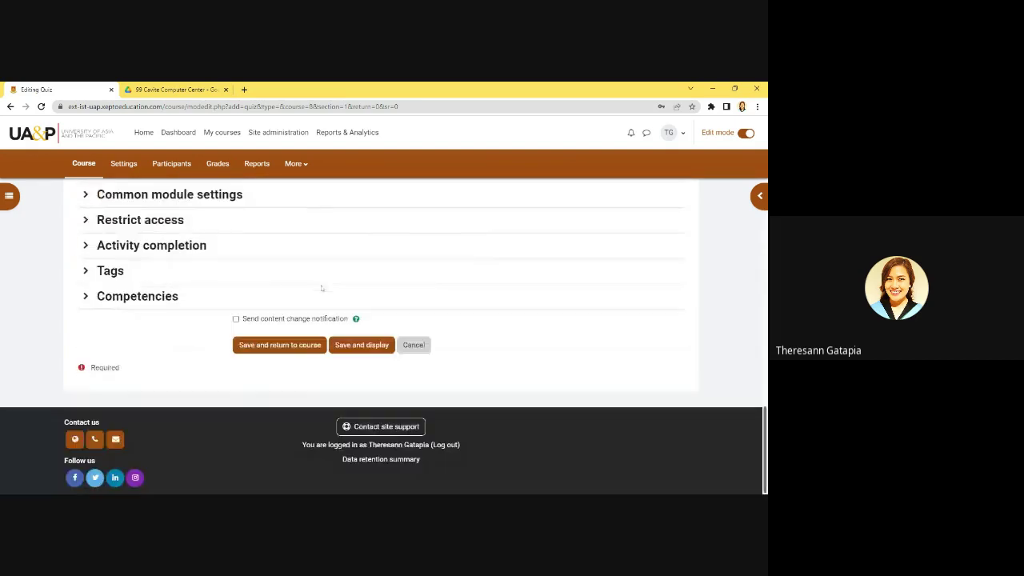
left_click(346, 349)
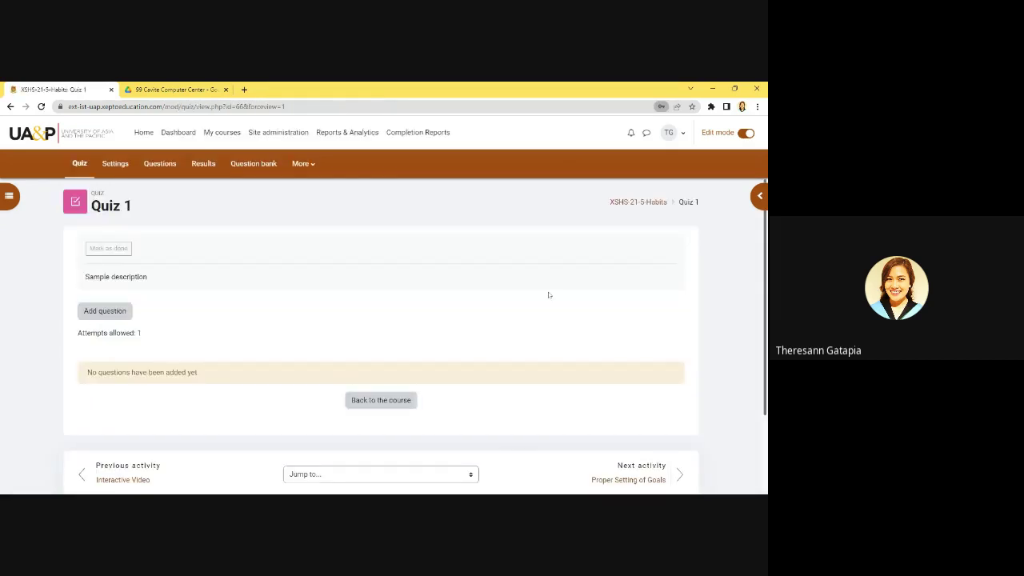
Step: Open the question list of Quiz 1 and start adding a new question
scroll(216, 259, "down", 2)
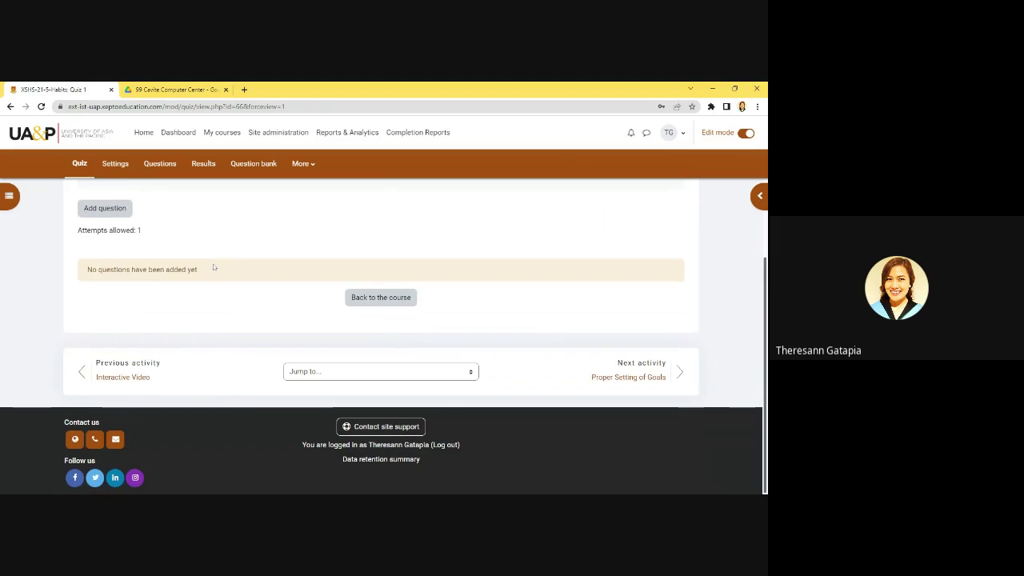
scroll(214, 267, "up", 2)
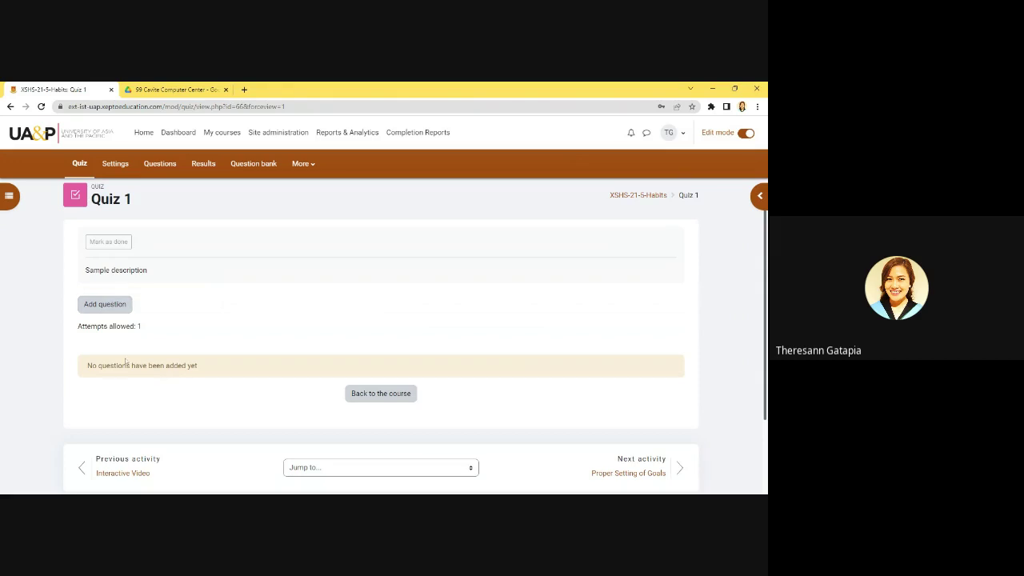
left_click(105, 304)
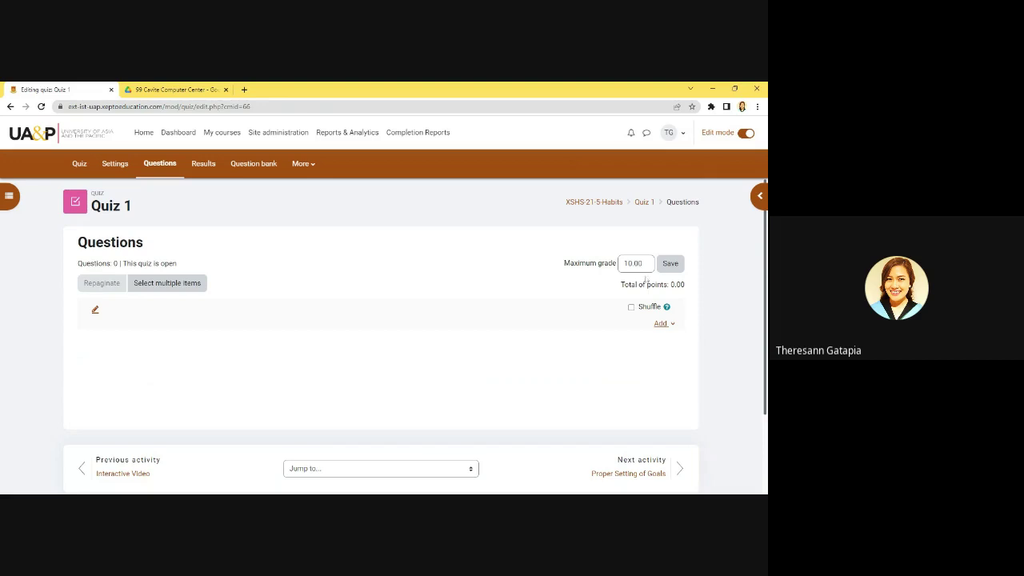
left_click(669, 323)
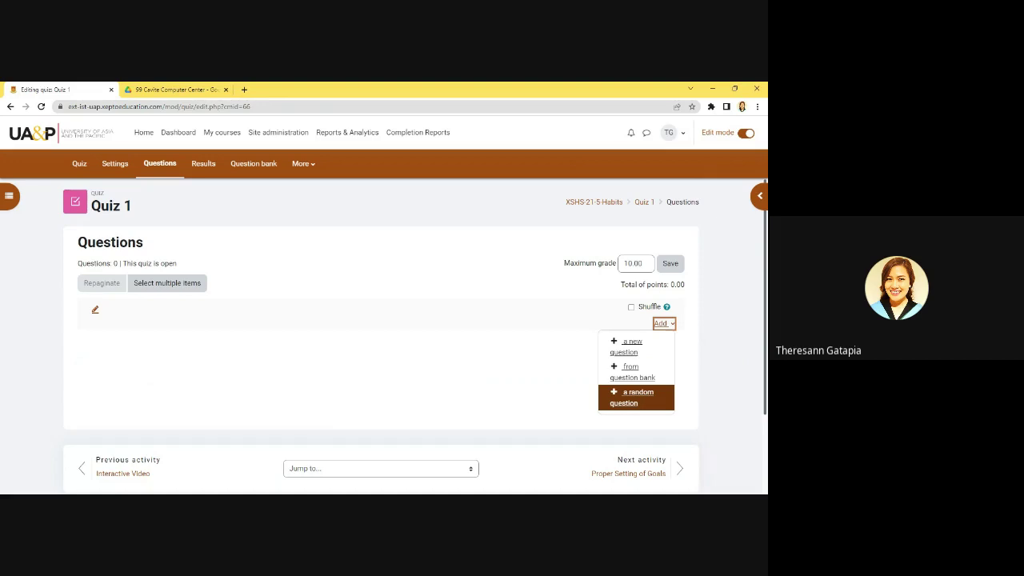
left_click(633, 351)
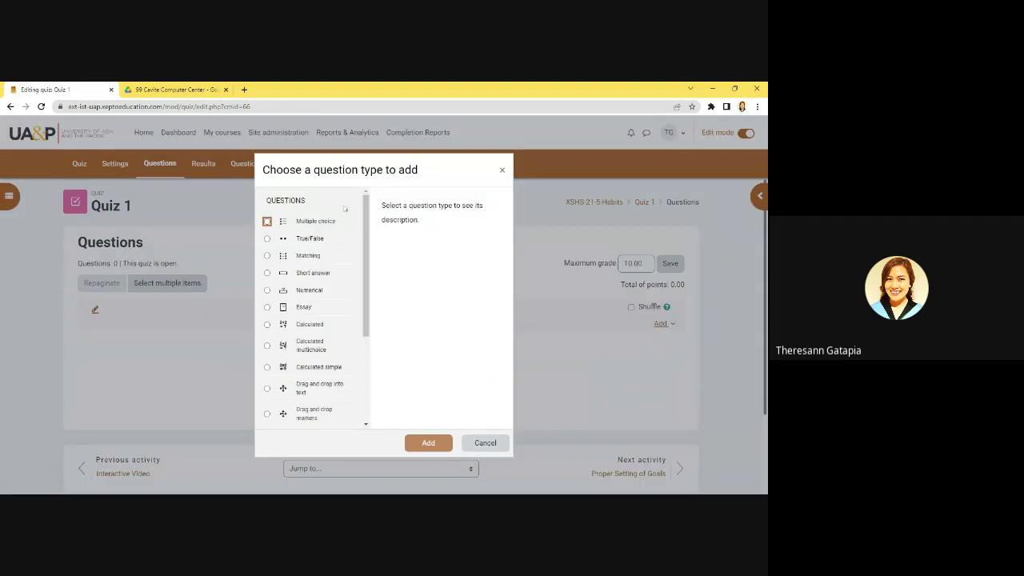
Step: Look through the available question types and add a Multiple choice question
mouse_move(367, 317)
left_mouse_down()
mouse_move(367, 402)
mouse_move(368, 297)
left_mouse_up()
scroll(373, 332, "down", 2)
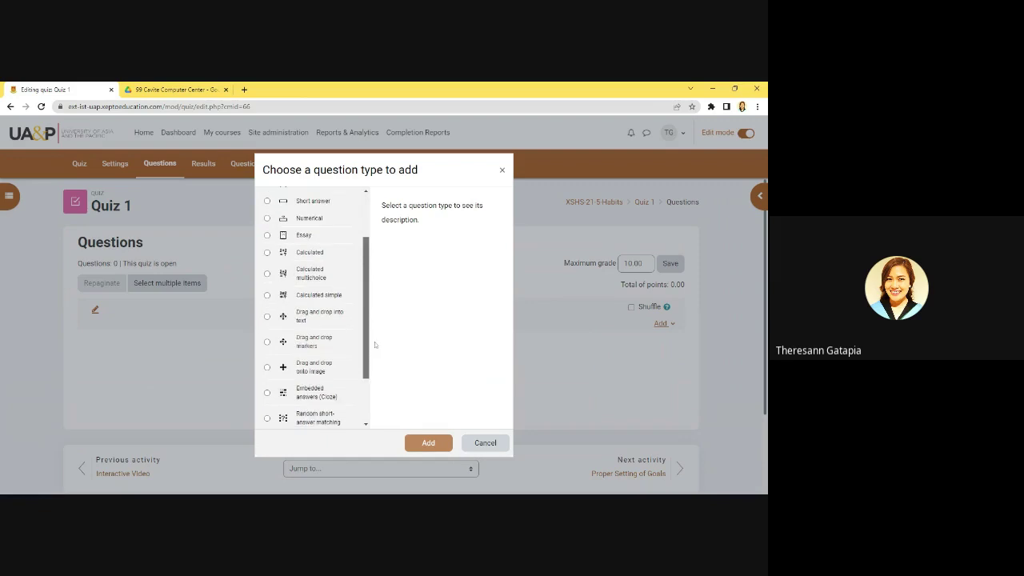
scroll(373, 344, "down", 1)
scroll(373, 344, "up", 4)
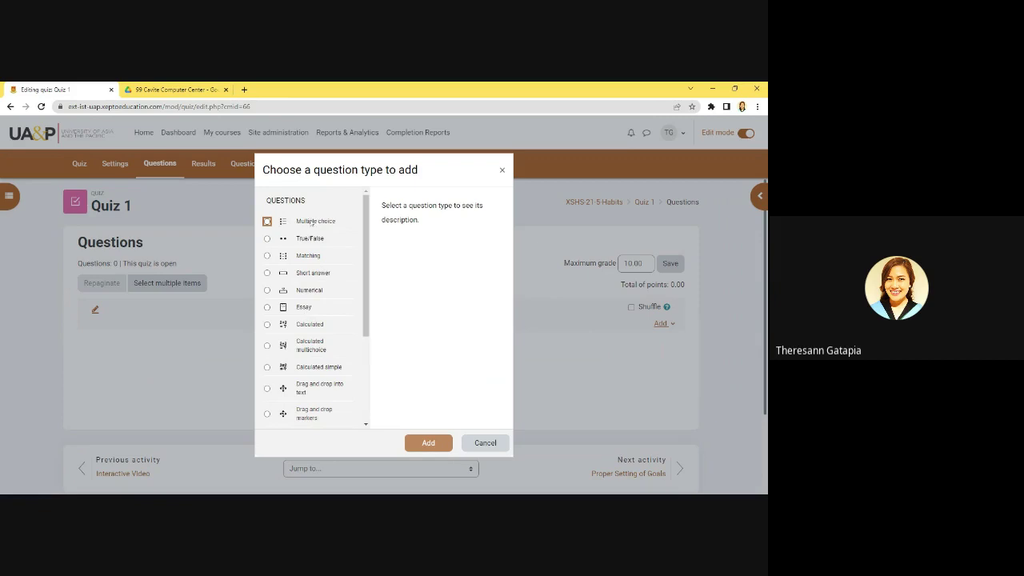
left_click(311, 222)
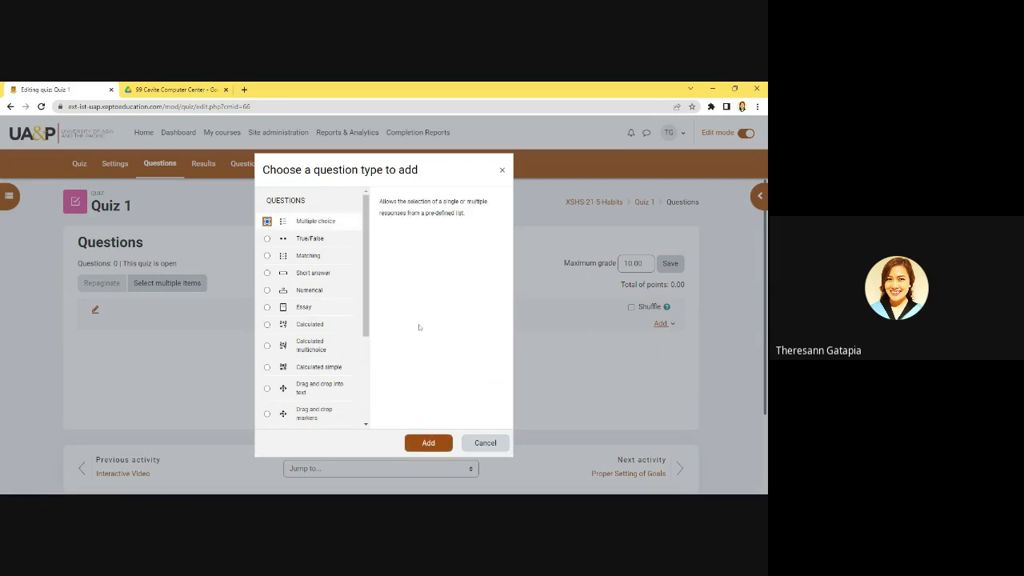
left_click(426, 444)
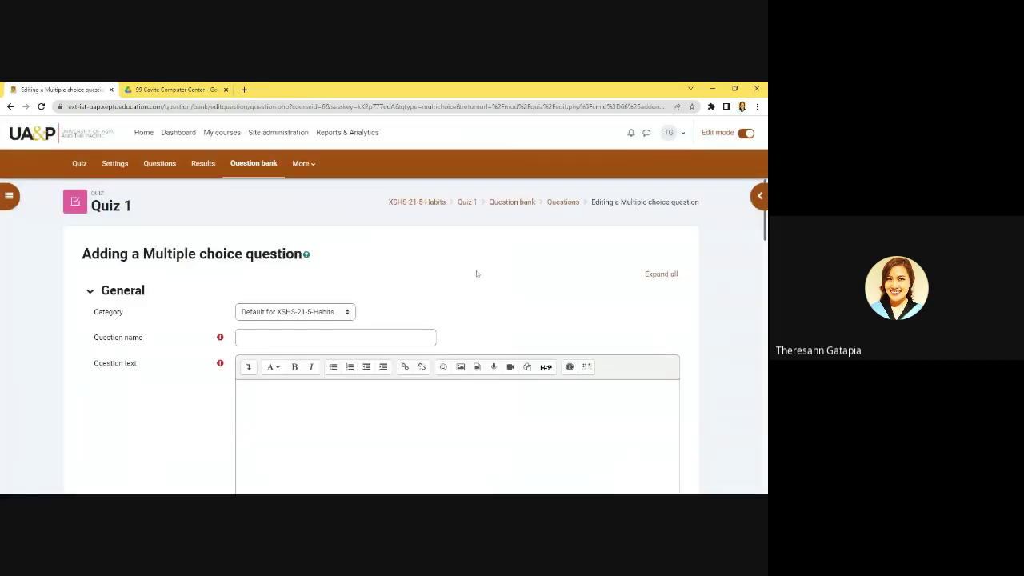
Step: Name the multiple choice question "Q1" and enter "Sample Question" as its question text
scroll(476, 274, "down", 2)
scroll(475, 275, "down", 1)
scroll(456, 270, "up", 1)
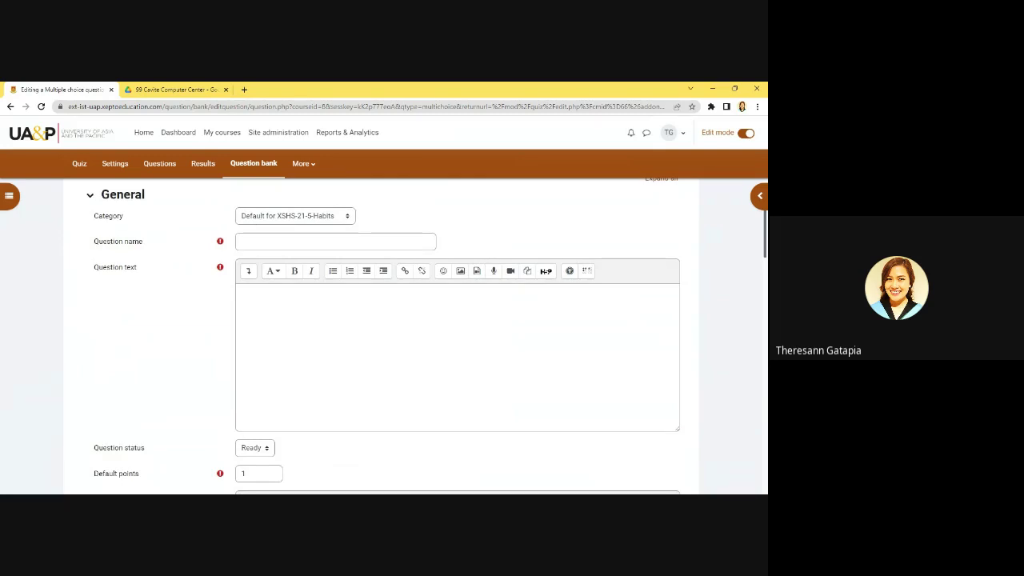
left_click(264, 217)
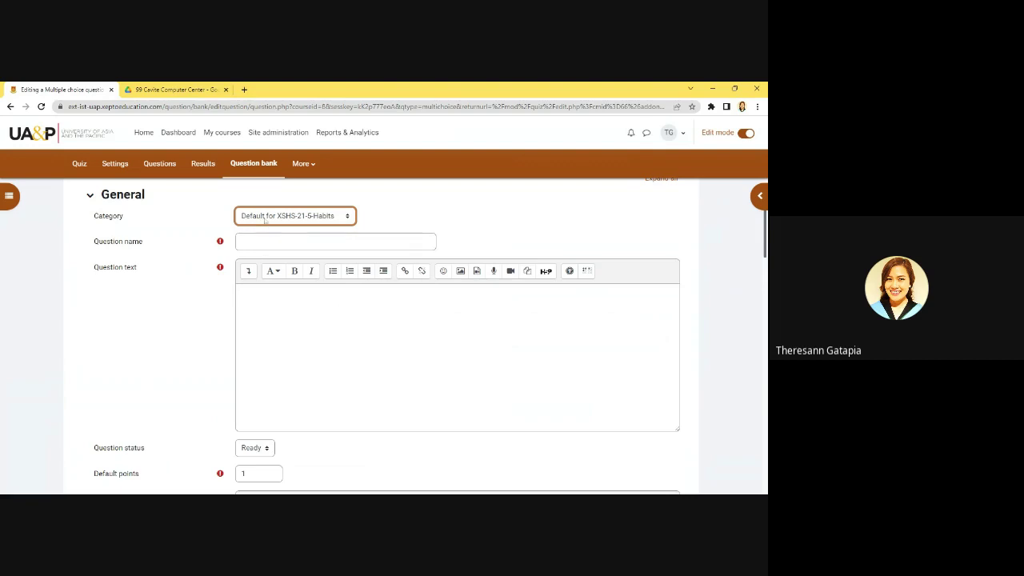
left_click(276, 242)
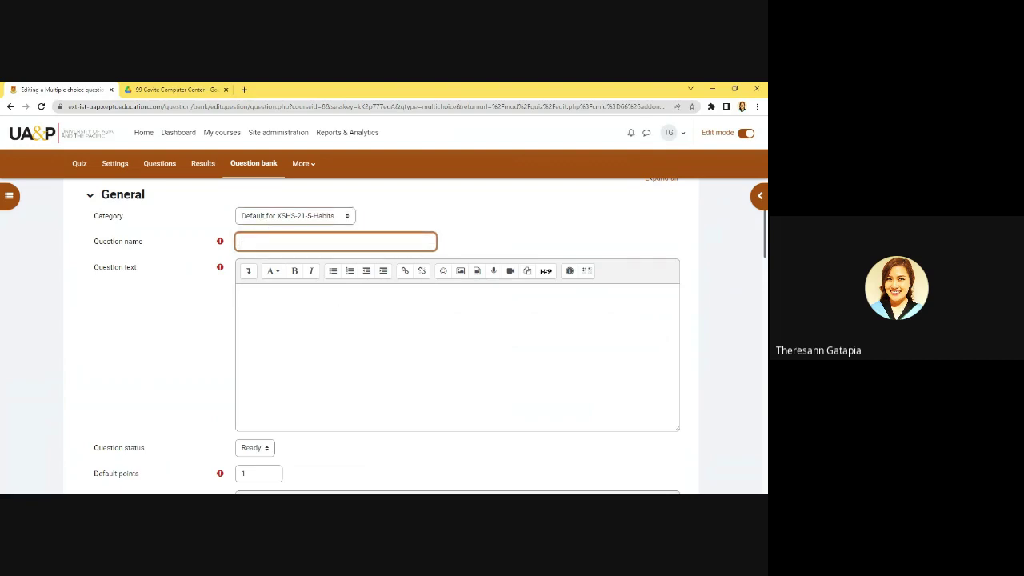
type("Q1")
left_click(320, 312)
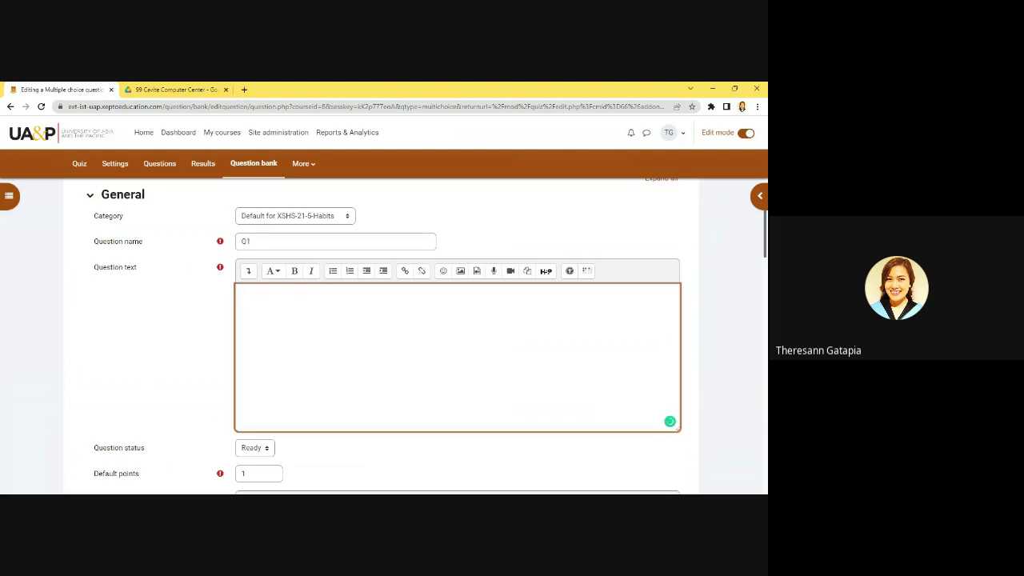
type("Sample Question")
Step: Examine the question's default points, general feedback, one or multiple answers, shuffle and choice numbering options
scroll(273, 312, "down", 3)
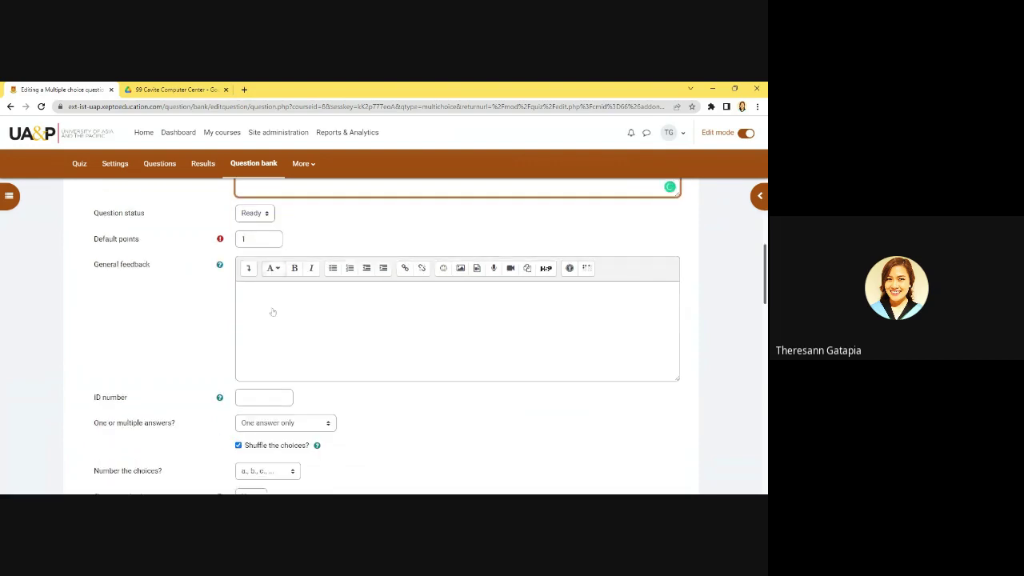
left_click(259, 233)
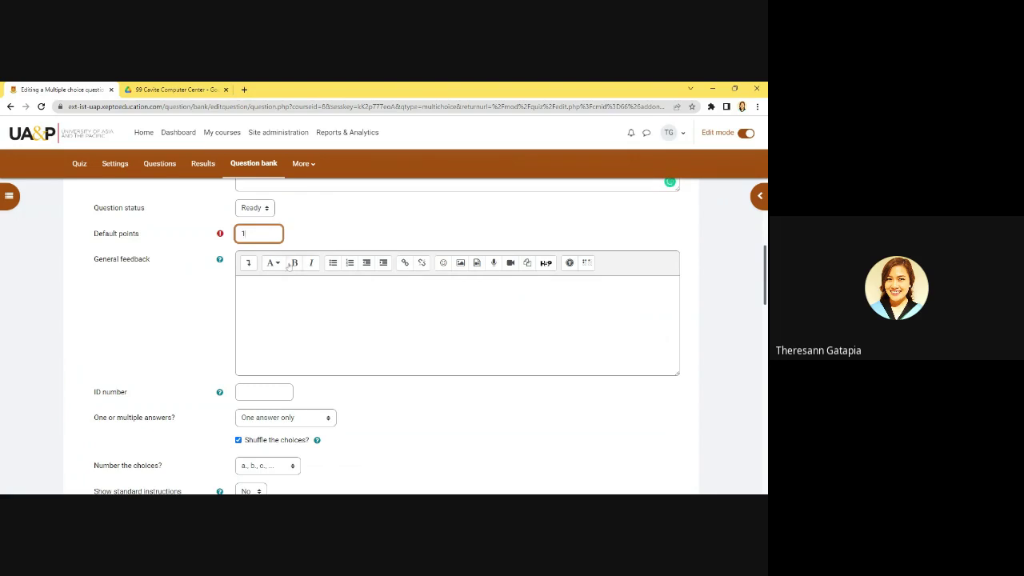
scroll(289, 267, "up", 2)
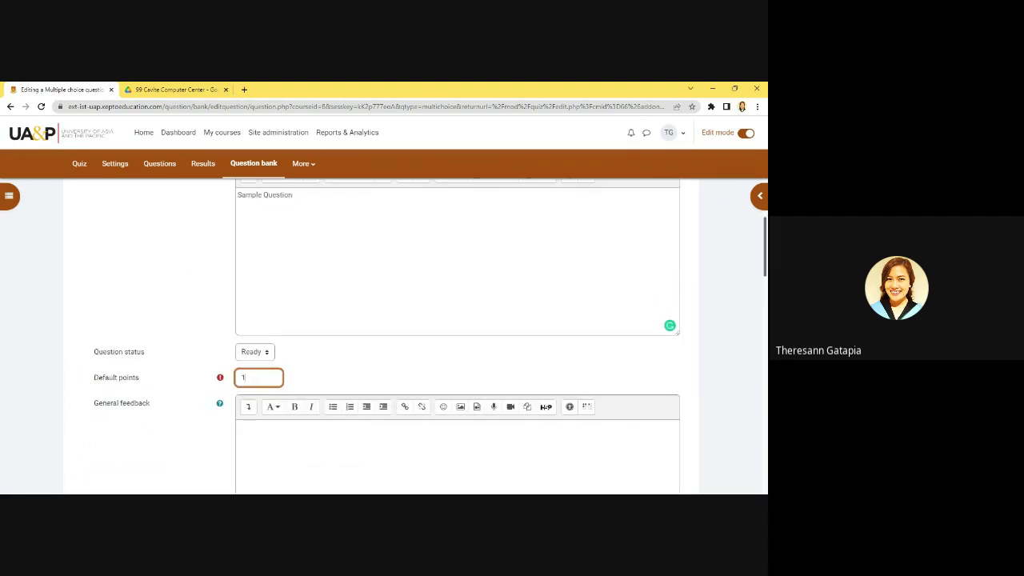
scroll(312, 239, "down", 3)
scroll(311, 238, "up", 1)
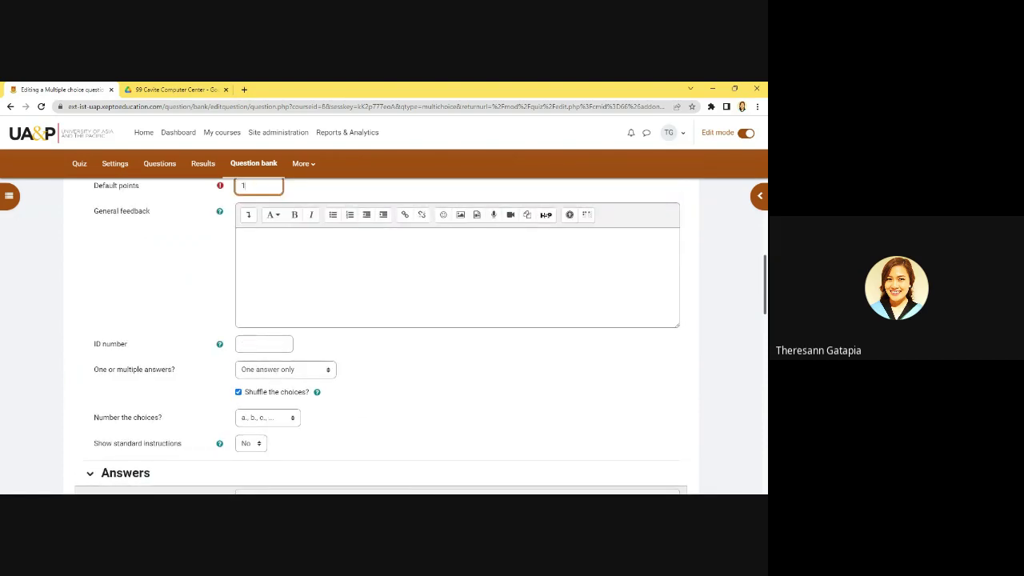
scroll(381, 336, "down", 2)
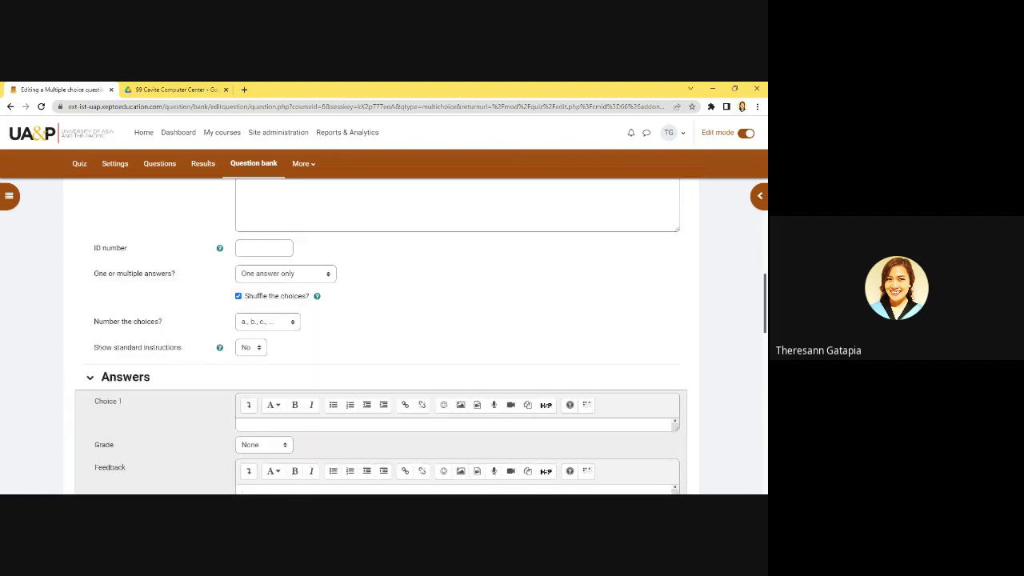
left_click(305, 274)
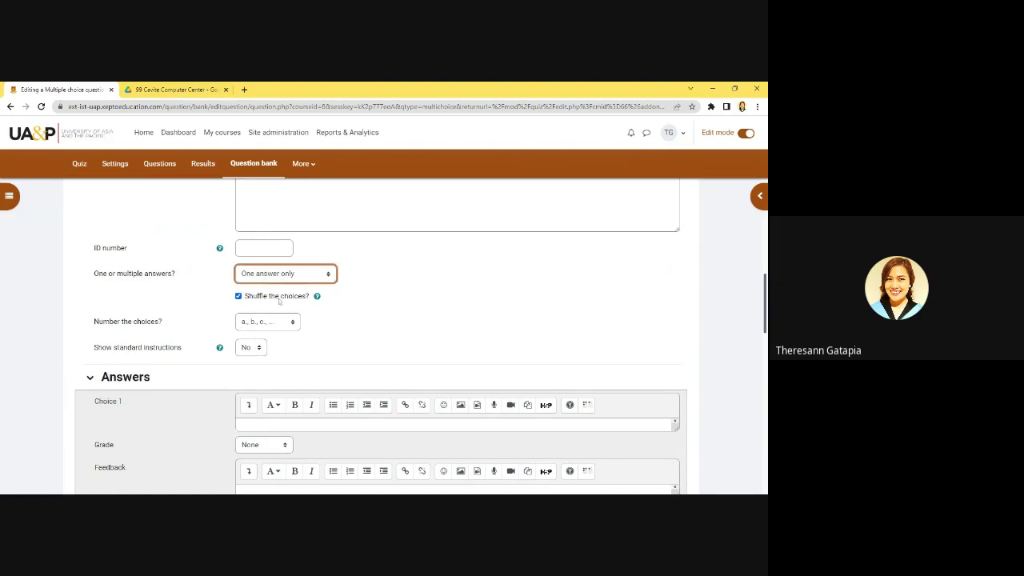
scroll(279, 300, "down", 1)
left_click(286, 277)
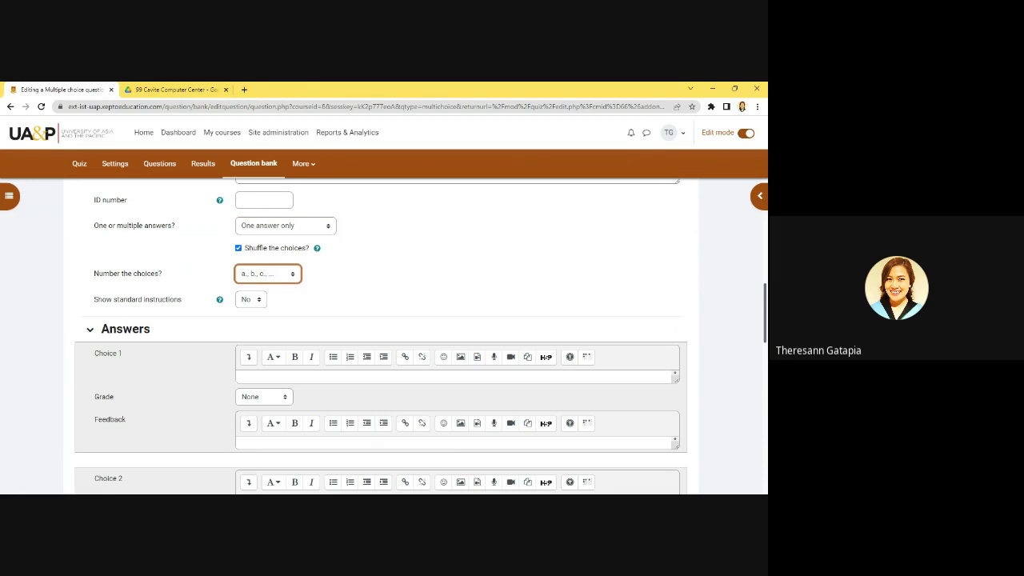
Step: Enter "1" as the answer text of Choice 1
scroll(385, 299, "down", 3)
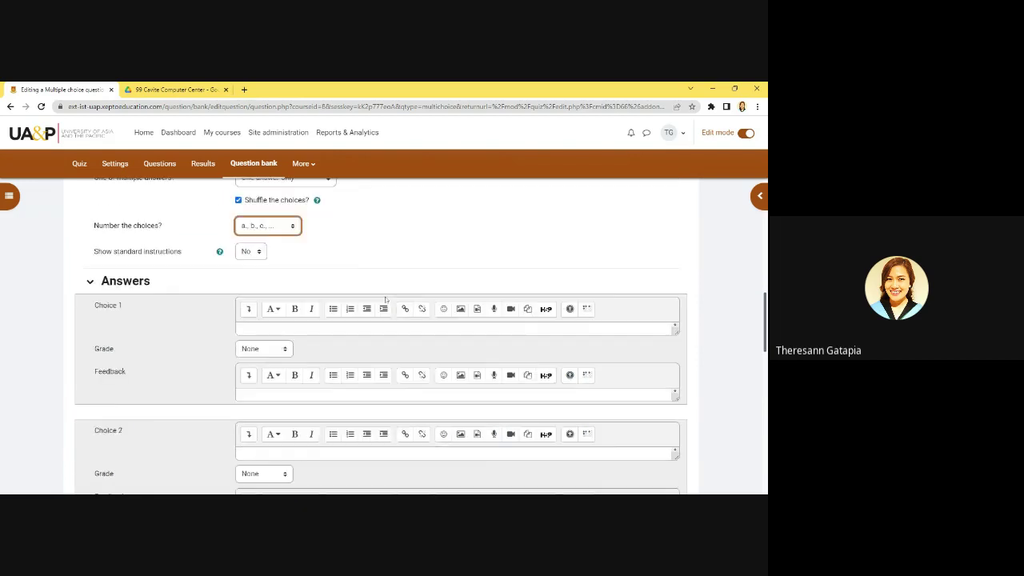
left_click(290, 232)
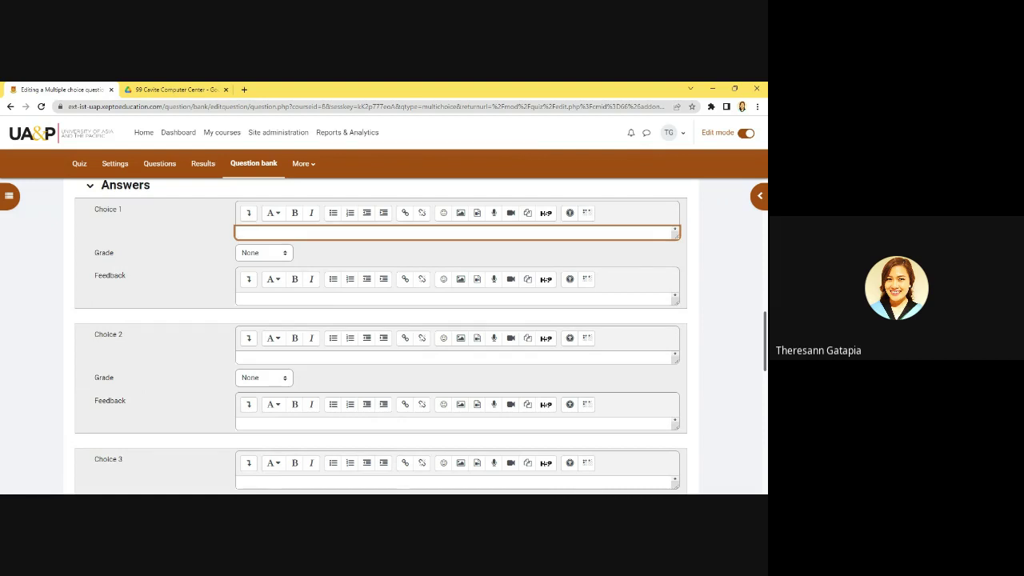
type("Anwer")
key("BackSpace")
key("BackSpace")
key("BackSpace")
key("BackSpace")
key("BackSpace")
type("1")
Step: Enter "2" as the answer text of Choice 2 and "4" as that of Choice 4
left_click(456, 357)
type("2")
scroll(381, 336, "down", 1)
left_click(456, 404)
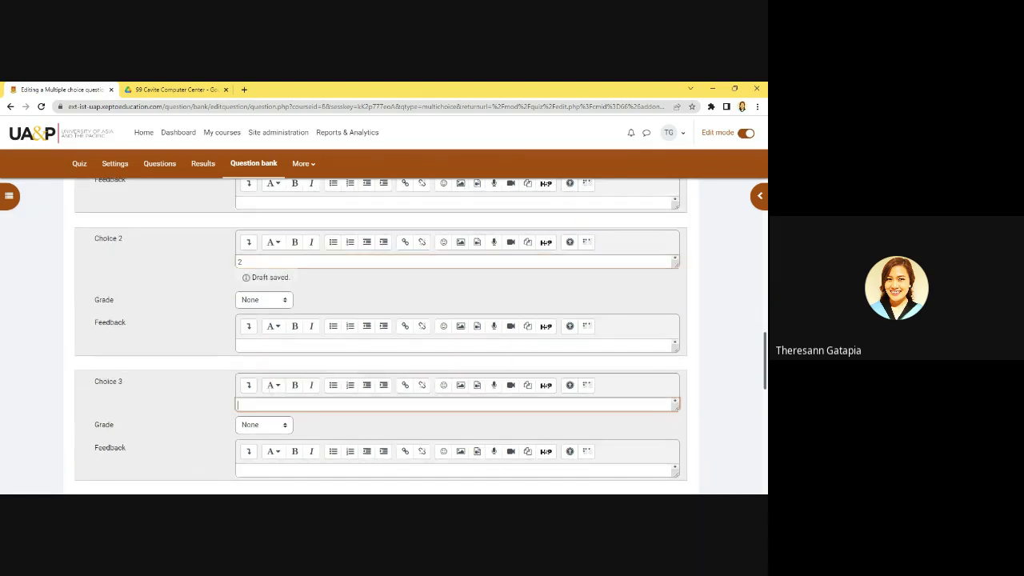
scroll(274, 438, "down", 1)
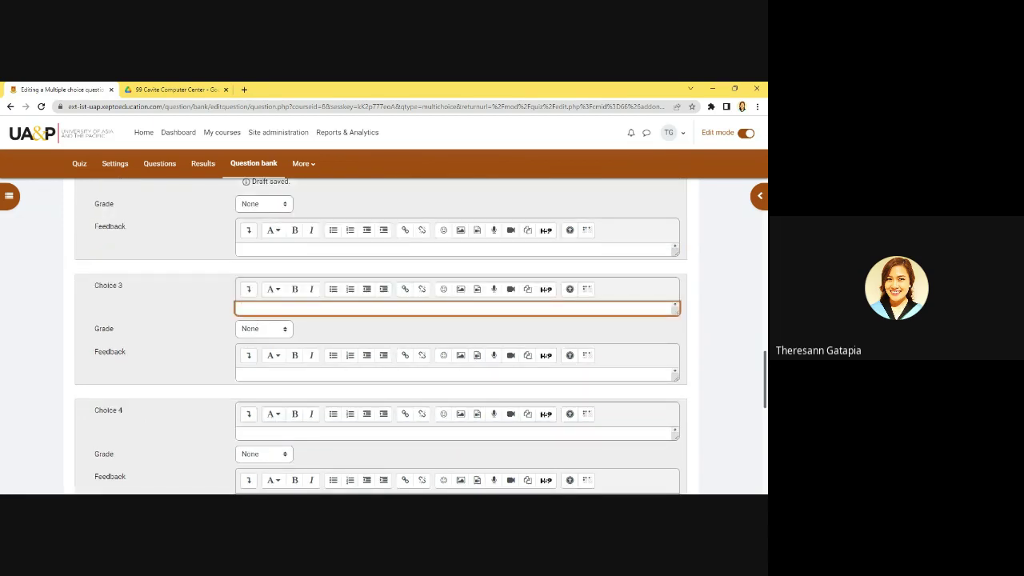
left_click(456, 433)
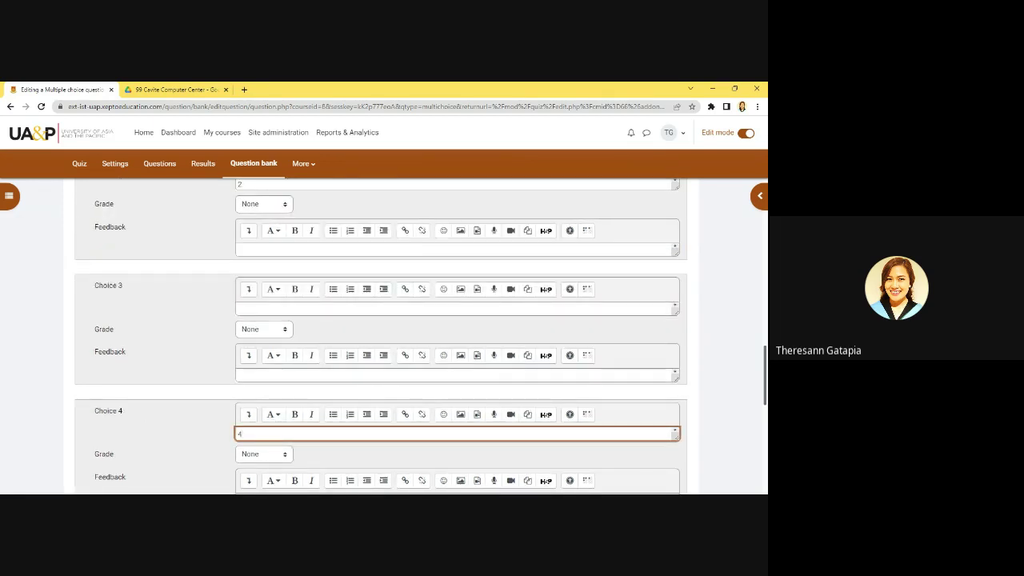
Step: Set the grade of Choice 1 to 100% to mark it as the correct answer
scroll(338, 380, "up", 2)
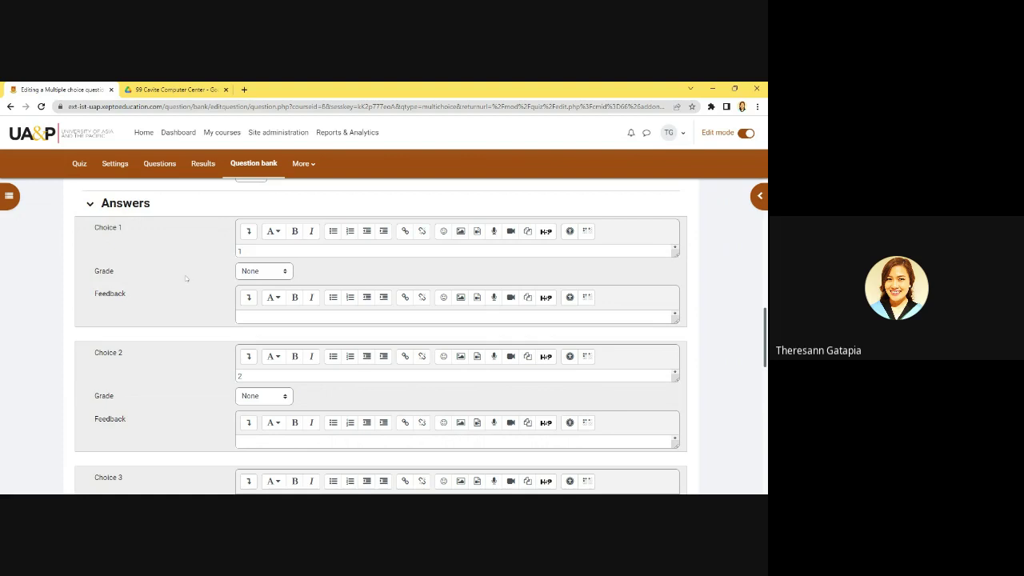
left_click(256, 272)
left_click(264, 301)
Step: Enter "3" as the answer text of Choice 3 and recheck the grade options of Choice 1, keeping 100%
scroll(315, 364, "down", 2)
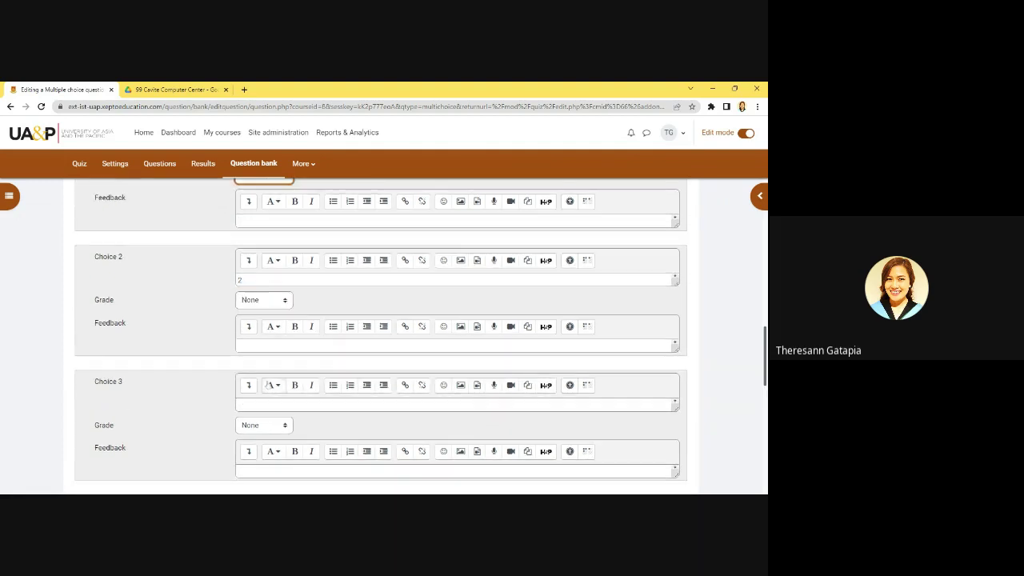
scroll(381, 336, "down", 2)
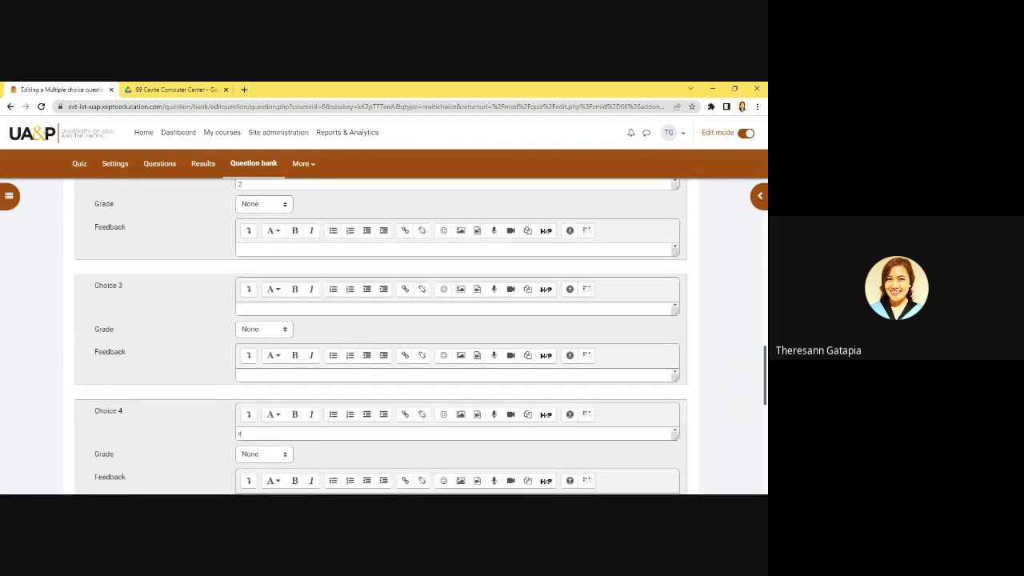
left_click(456, 309)
type("3")
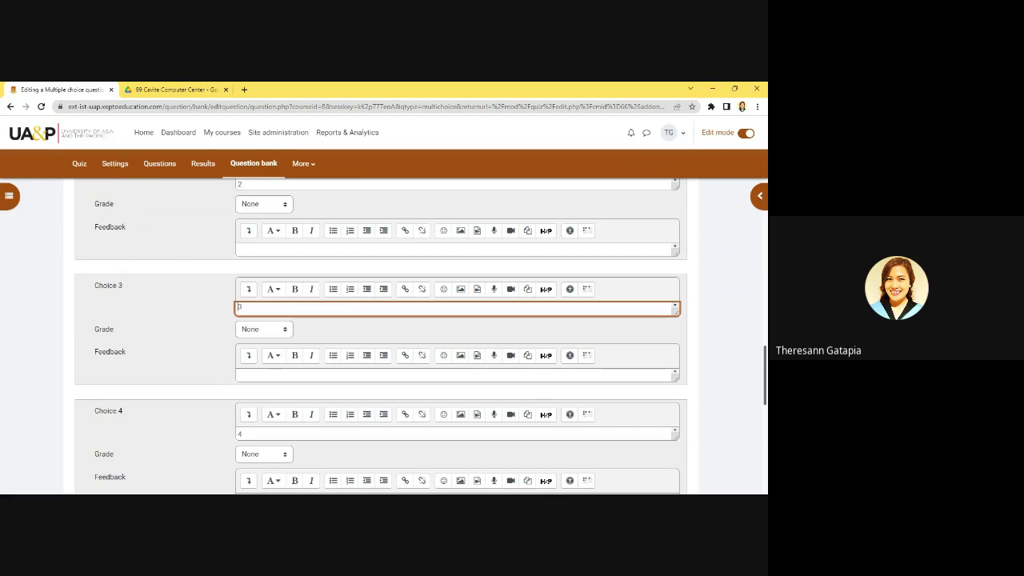
scroll(313, 336, "up", 3)
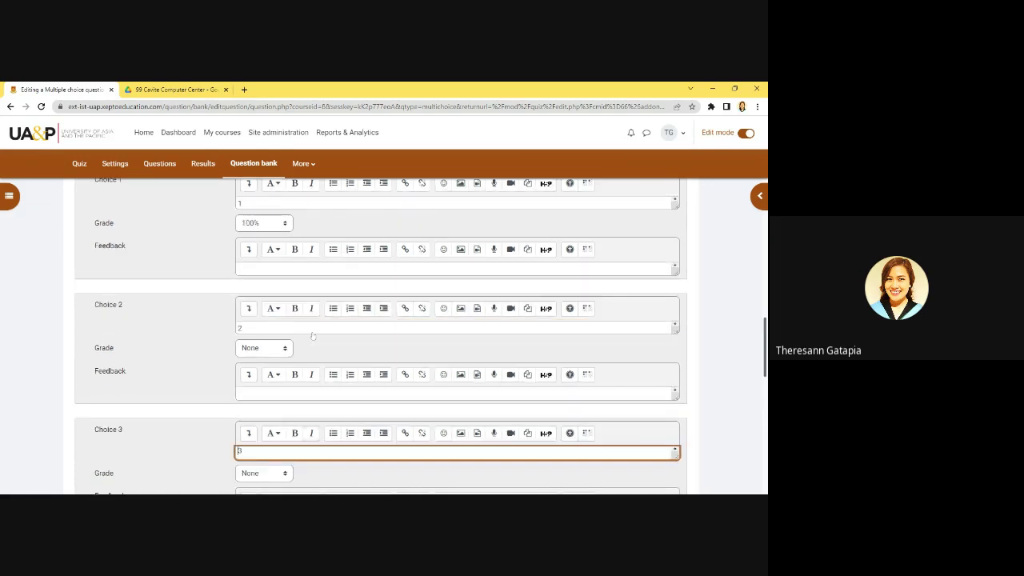
left_click(272, 224)
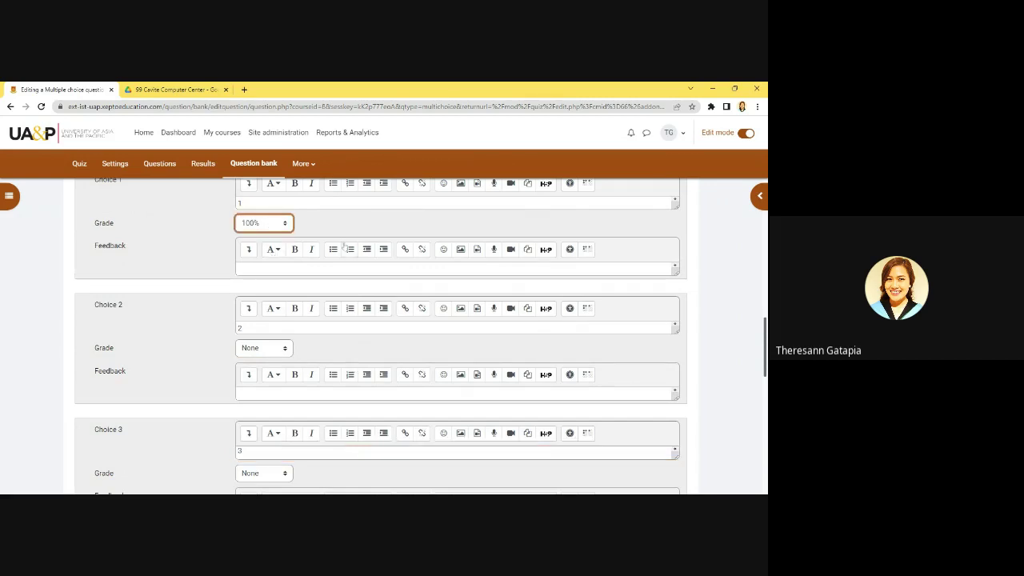
left_click(331, 216)
Step: Save the multiple choice question and return to the question list of Quiz 1
scroll(259, 340, "down", 10)
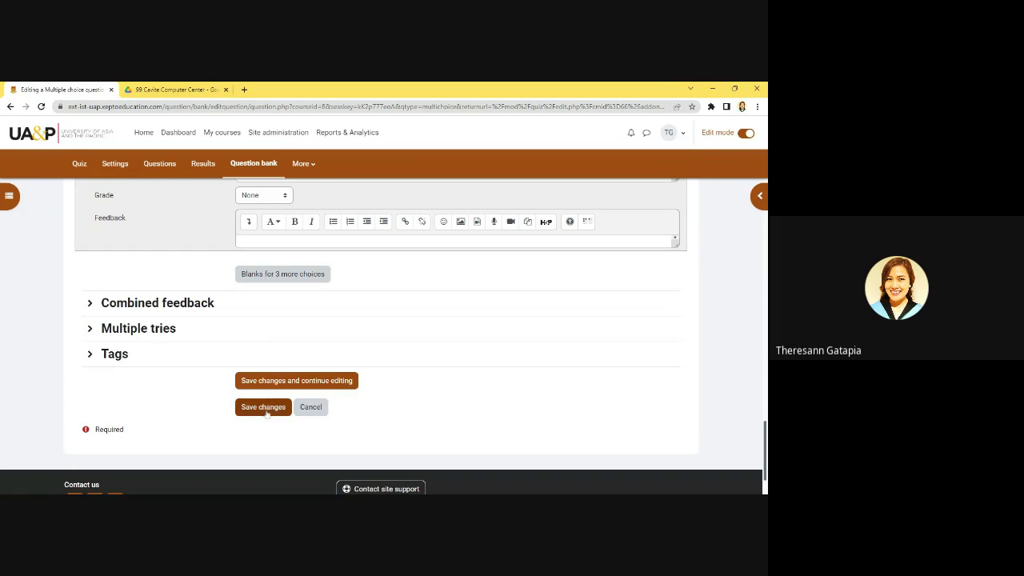
left_click(269, 381)
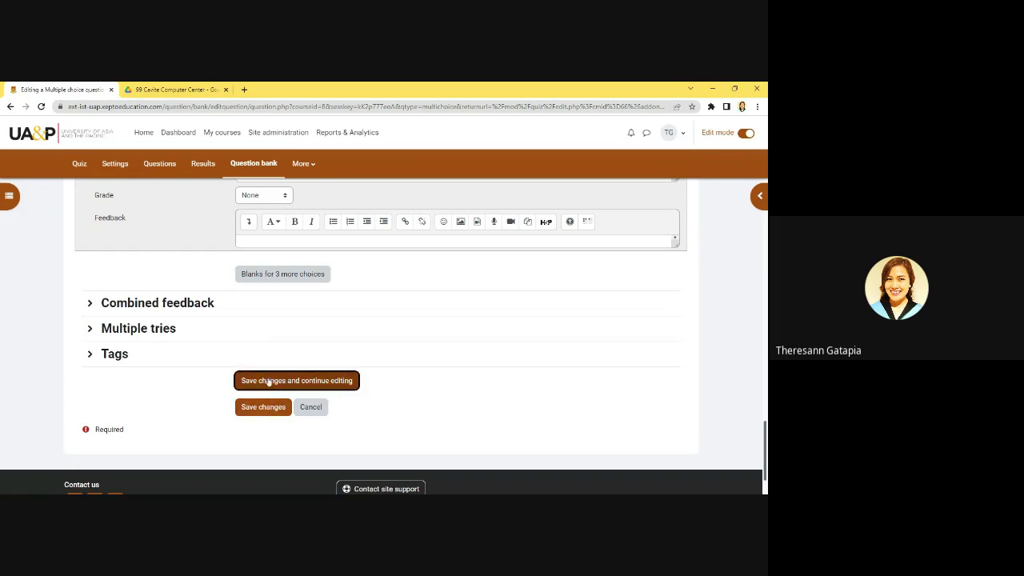
scroll(405, 368, "down", 8)
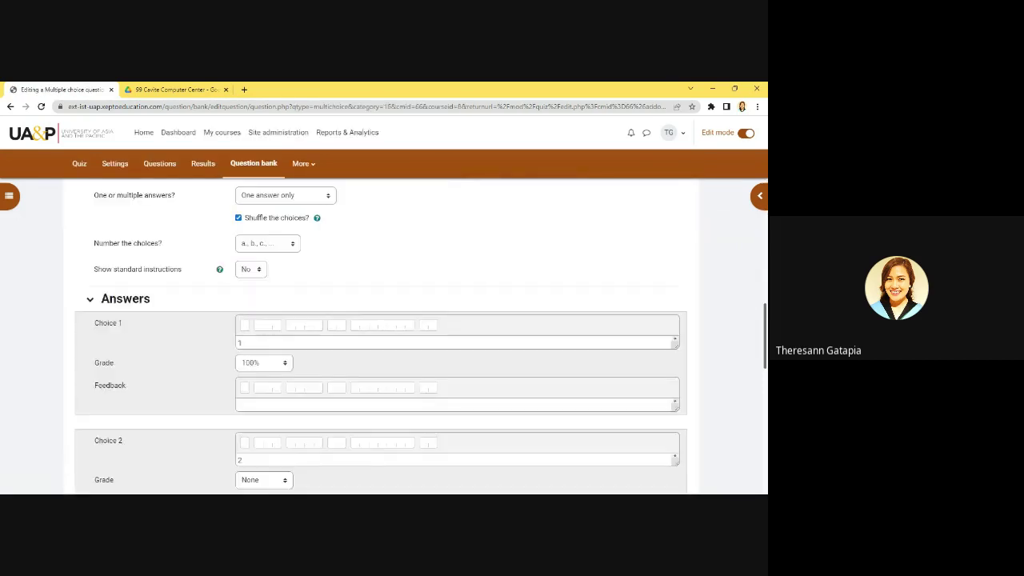
scroll(404, 367, "down", 10)
left_click(263, 344)
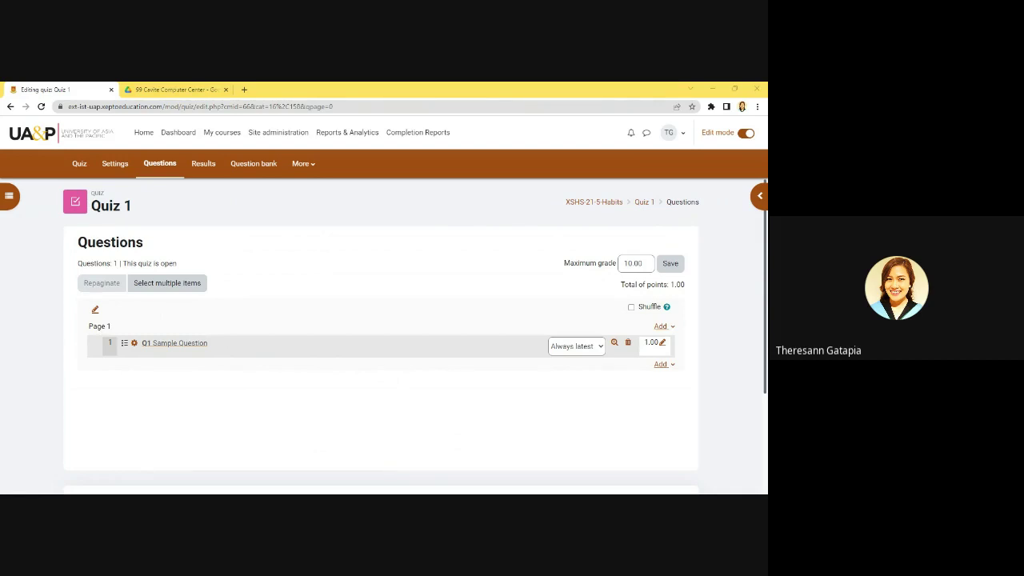
Step: Add a new True/False question after Q1 in the quiz
left_click(662, 364)
left_click(631, 387)
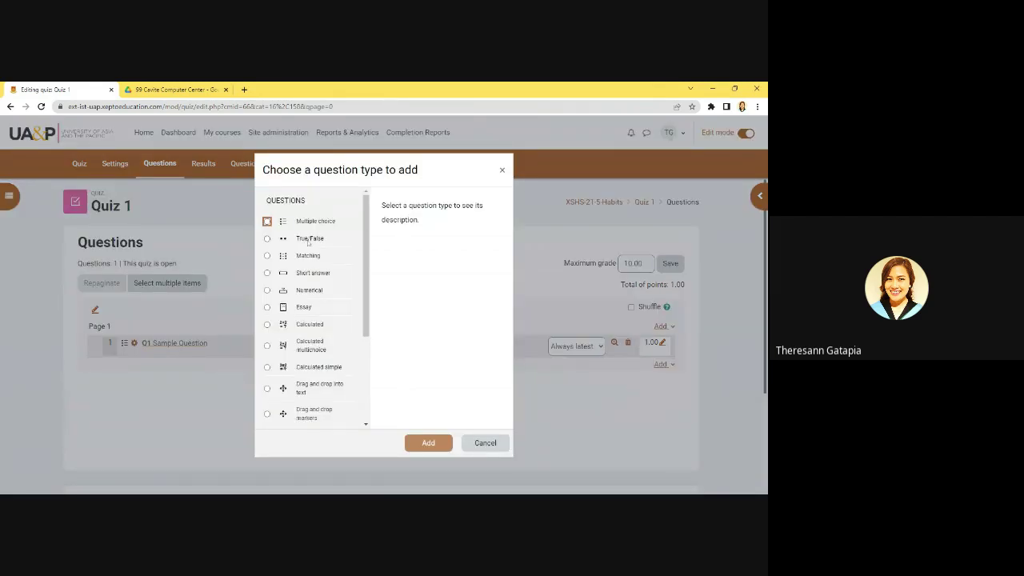
left_click(267, 239)
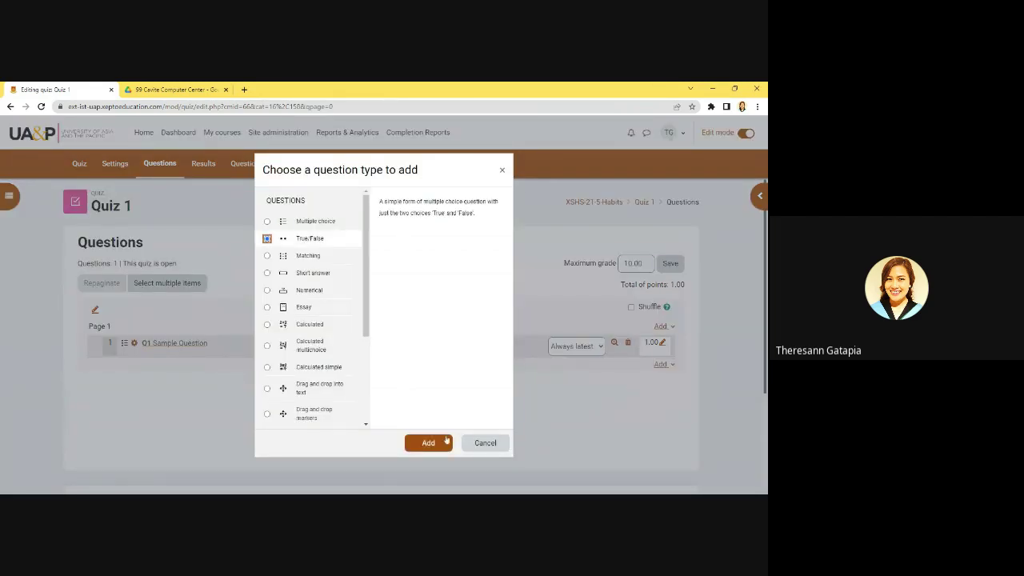
left_click(429, 442)
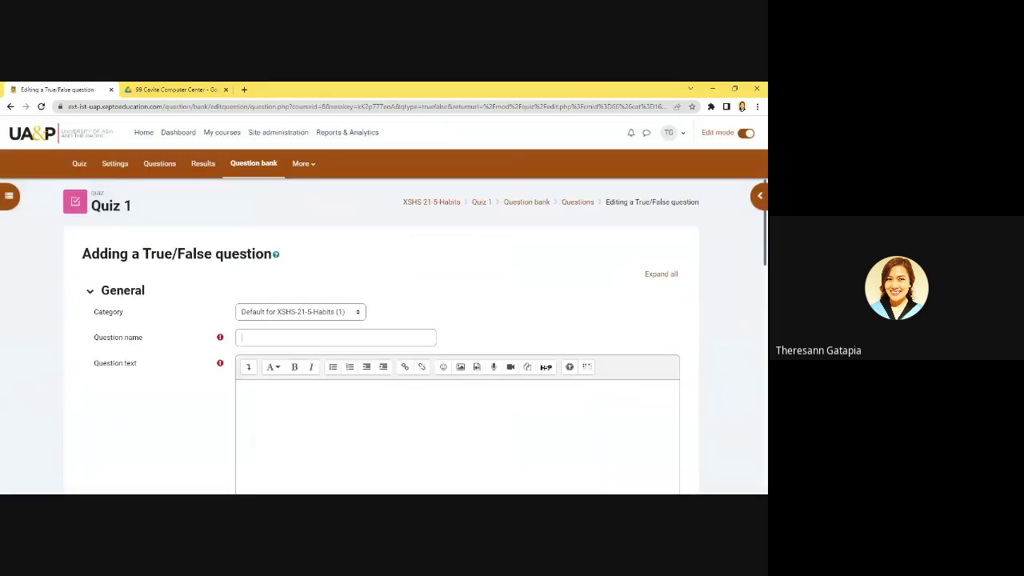
Step: Name the True/False question "Q2" and enter "Sample Question 2" as its question text
left_click(320, 336)
type("Q2")
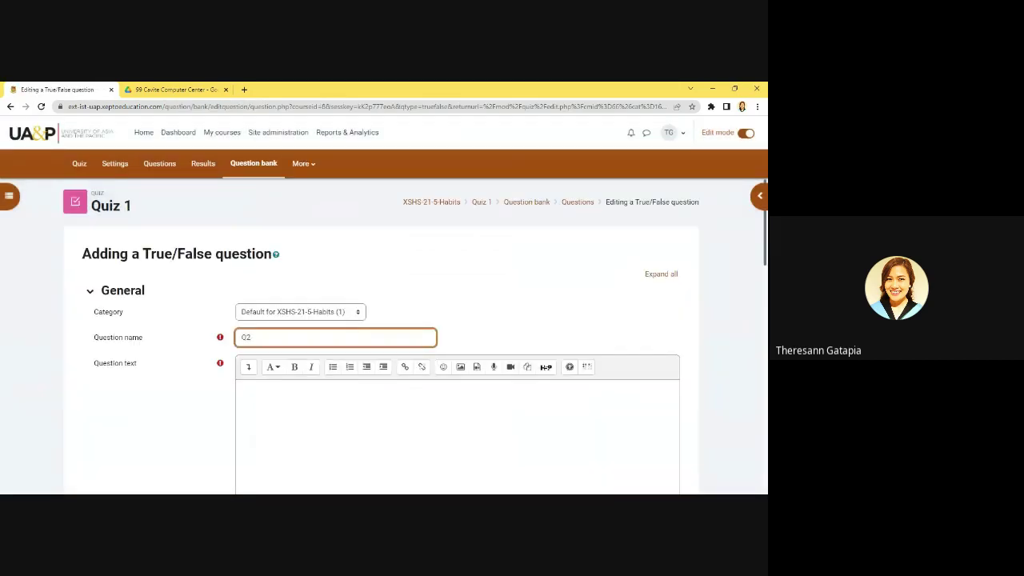
left_click(238, 387)
type("D")
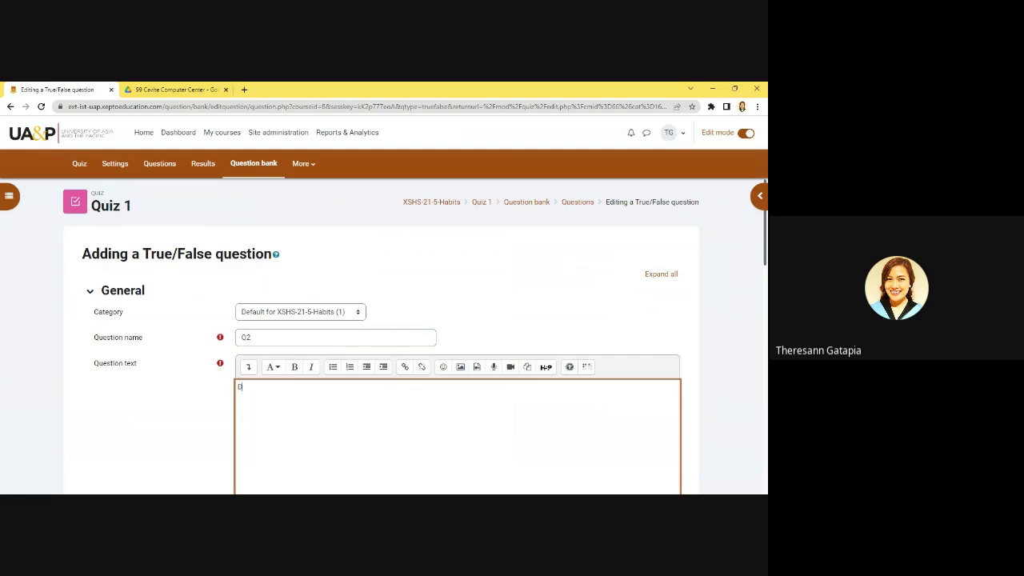
key("BackSpace")
type("Sample")
key("BackSpace")
key("BackSpace")
key("BackSpace")
type("ple Question")
Step: Examine the True/False question's default points, general feedback, correct answer and response feedback options
scroll(336, 356, "down", 5)
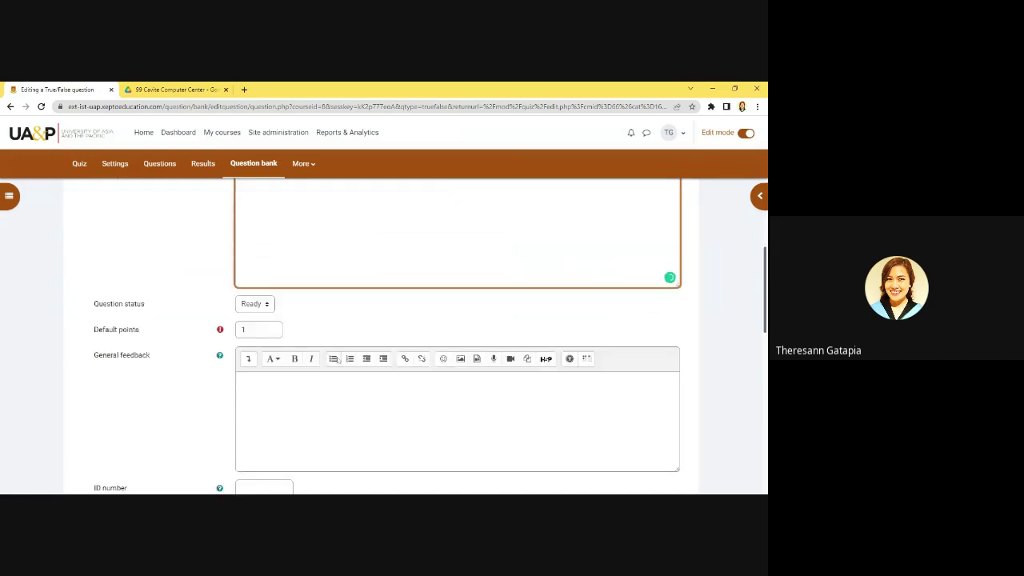
scroll(337, 360, "down", 1)
scroll(337, 361, "down", 2)
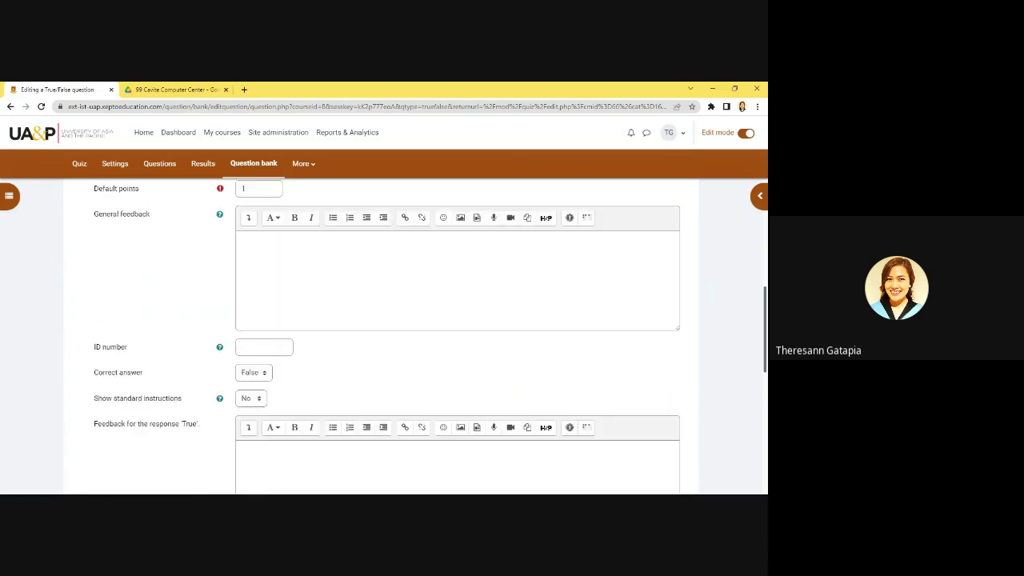
scroll(320, 366, "up", 10)
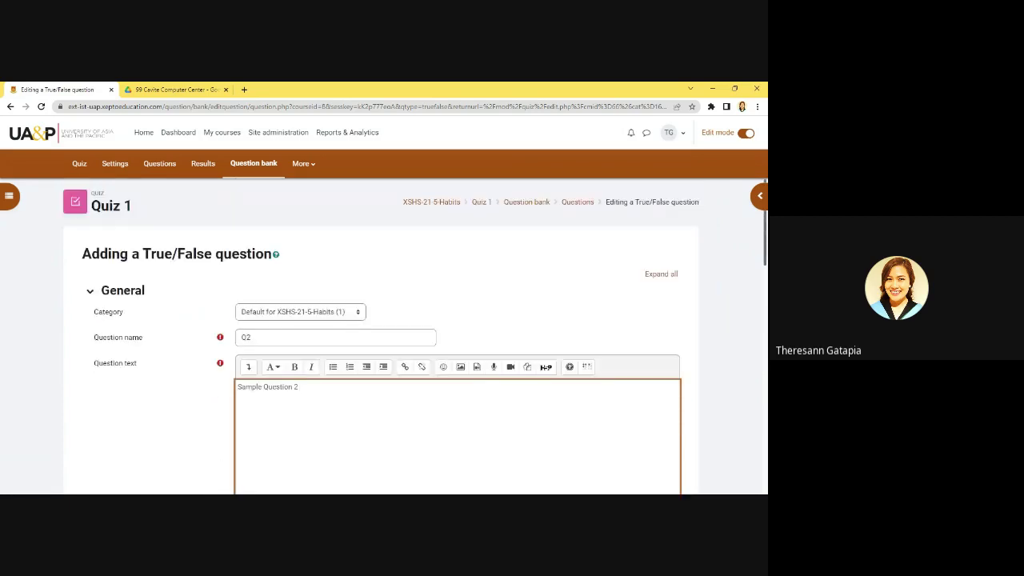
scroll(384, 336, "down", 6)
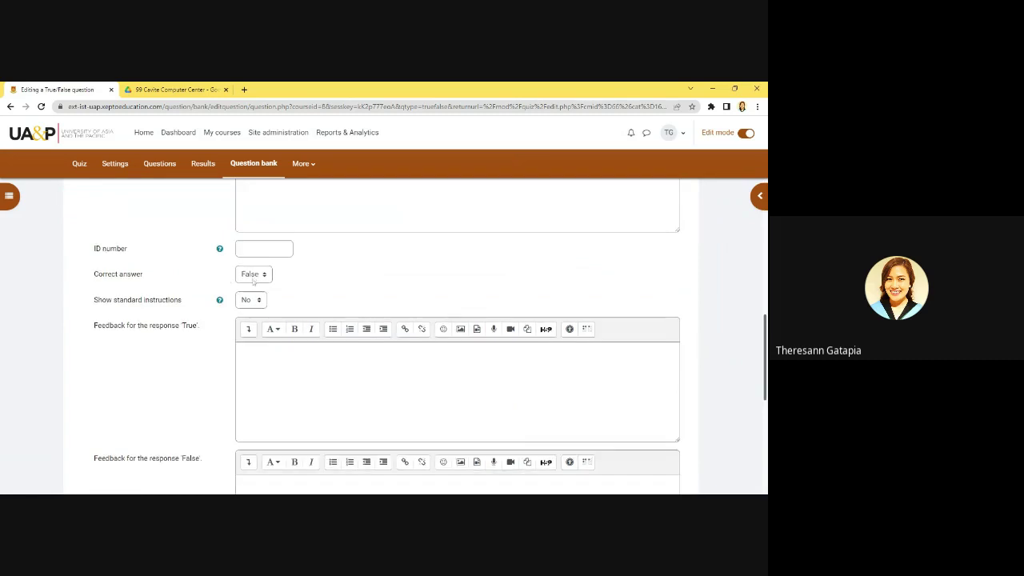
scroll(253, 278, "up", 3)
scroll(248, 400, "up", 1)
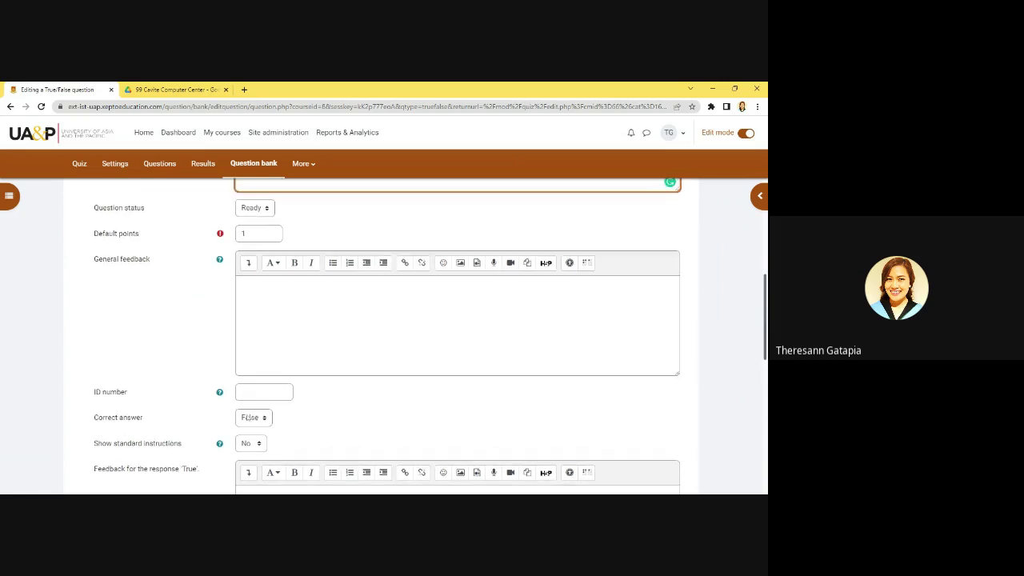
left_click(248, 423)
left_click(365, 426)
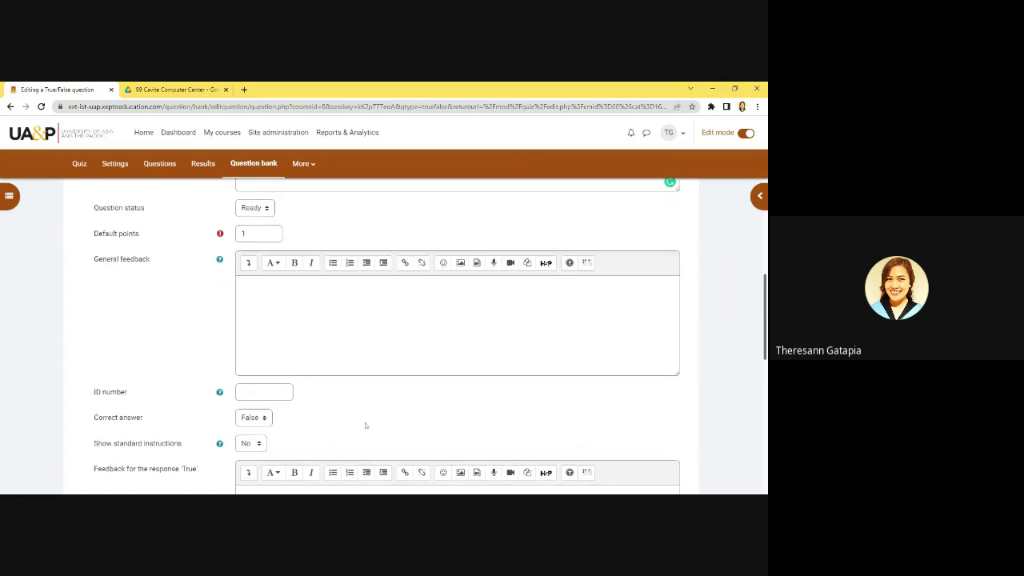
scroll(366, 417, "up", 3)
Step: Save the True/False question and move Q2 onto Page 1 below Q1
scroll(367, 411, "down", 10)
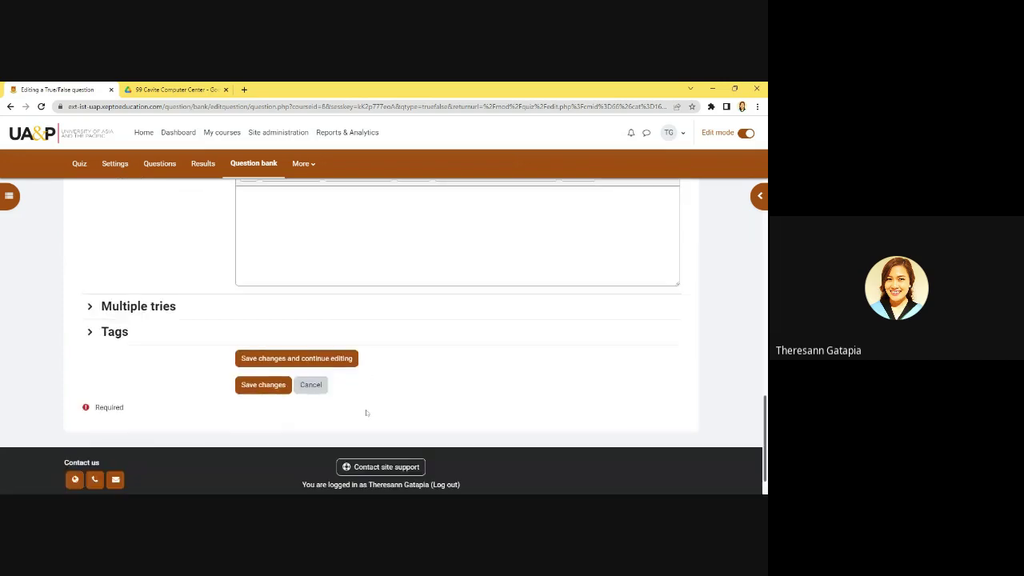
left_click(268, 385)
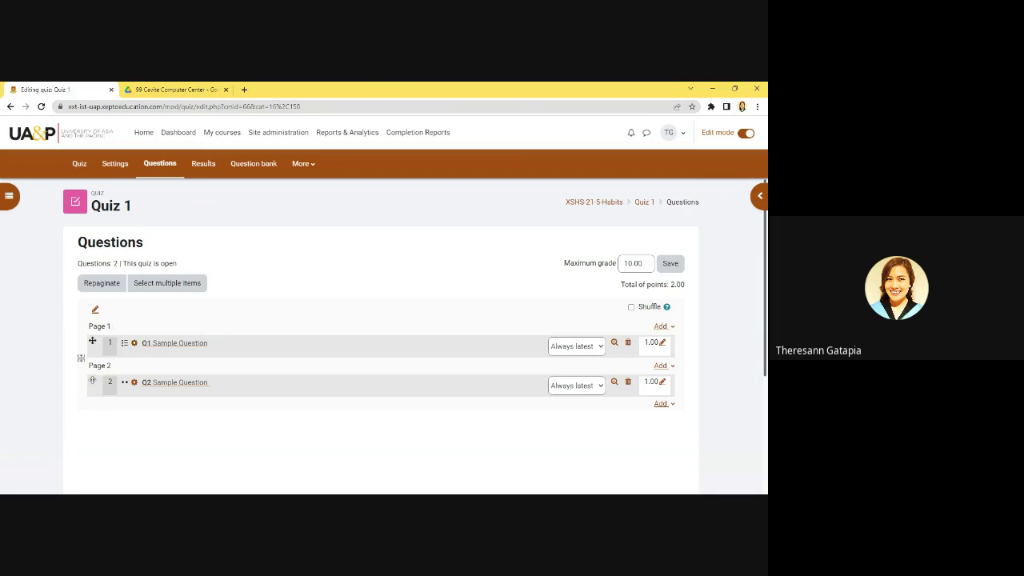
left_click_drag(92, 380, 93, 362)
left_click(363, 439)
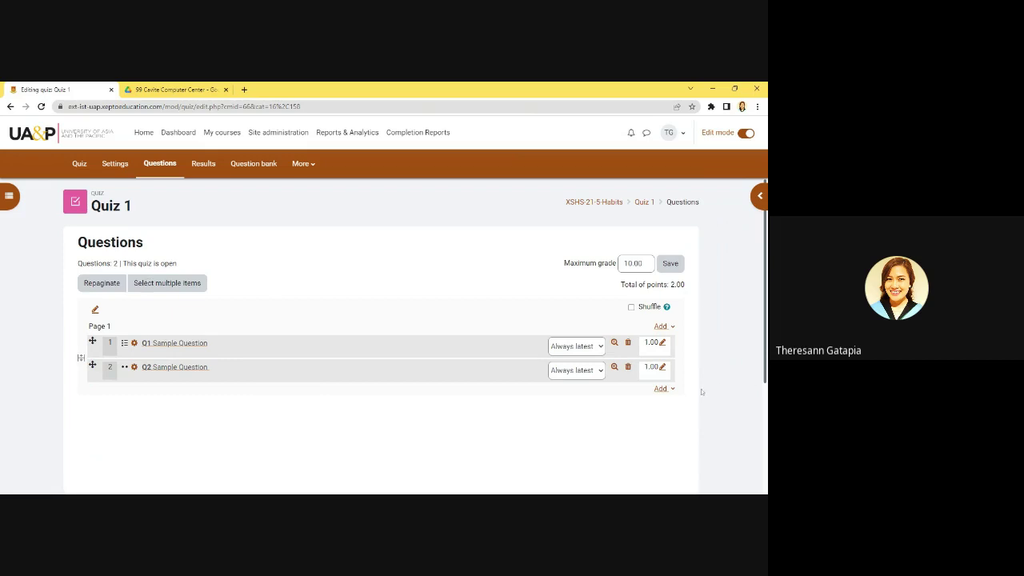
left_click(663, 390)
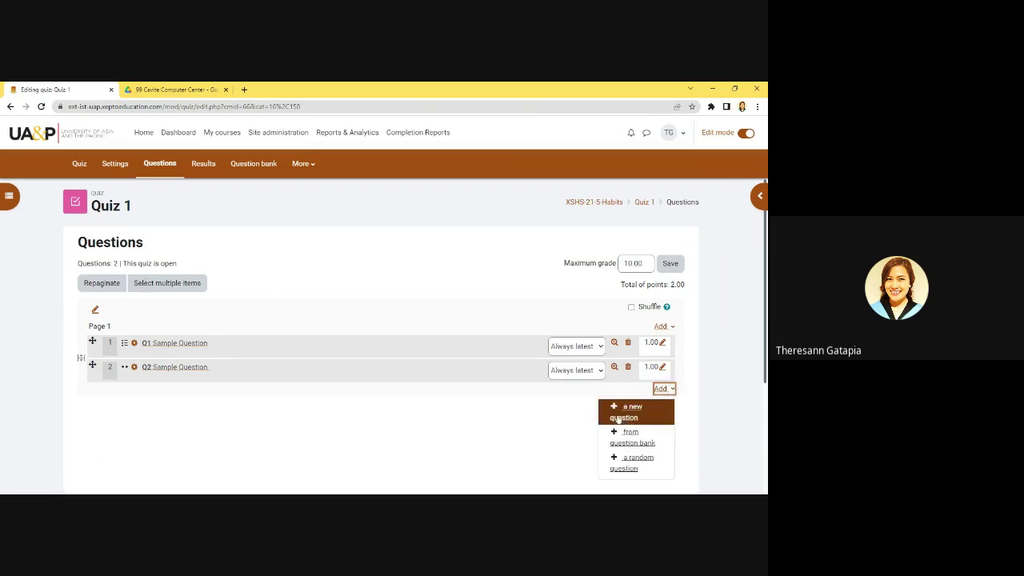
left_click(620, 409)
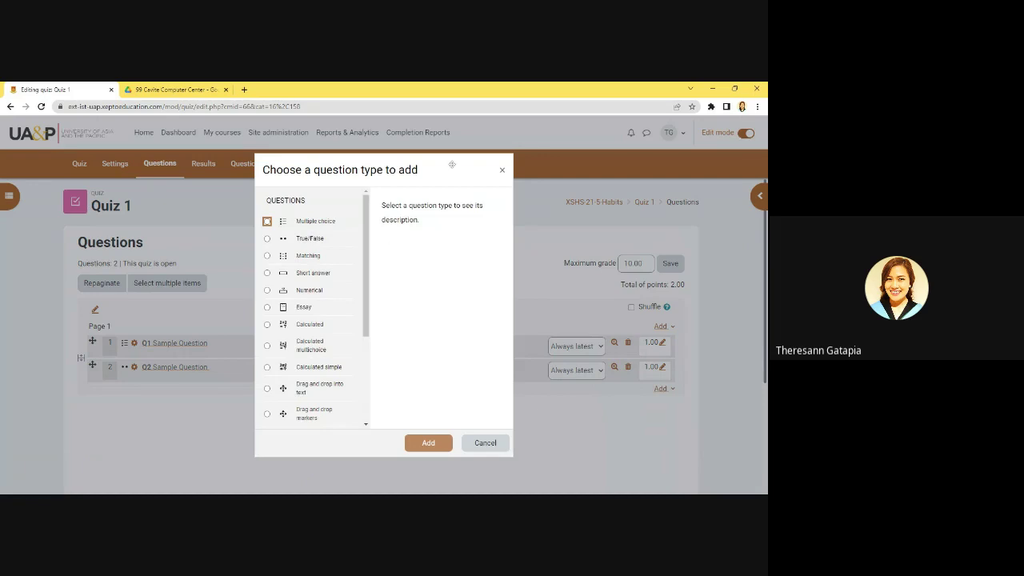
left_click(502, 171)
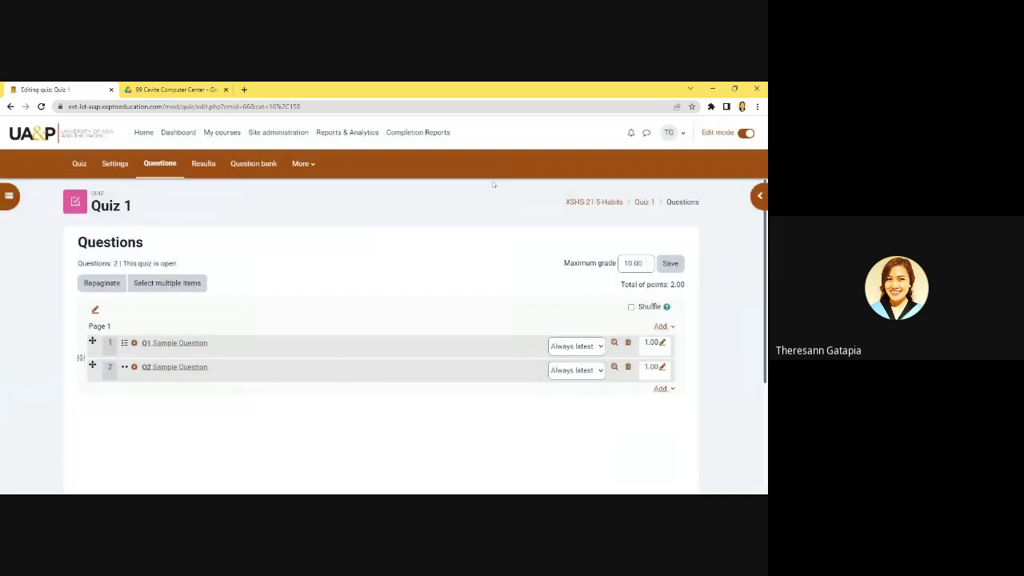
scroll(334, 356, "down", 3)
scroll(332, 354, "up", 3)
Step: Go from the Quiz 1 overview back to the course page and open Quiz 1 from its activity list
left_click(74, 162)
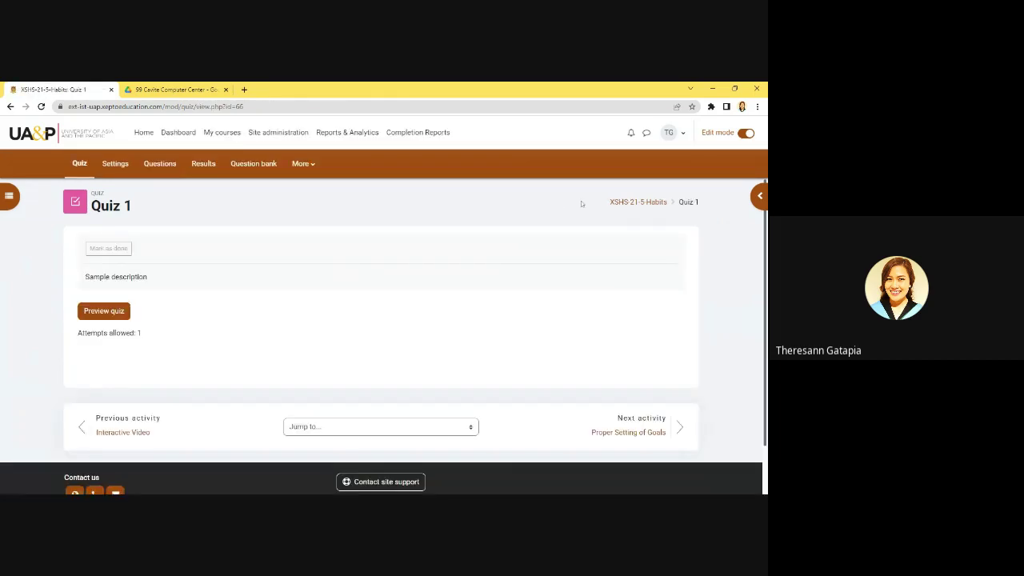
left_click(637, 202)
scroll(349, 315, "down", 5)
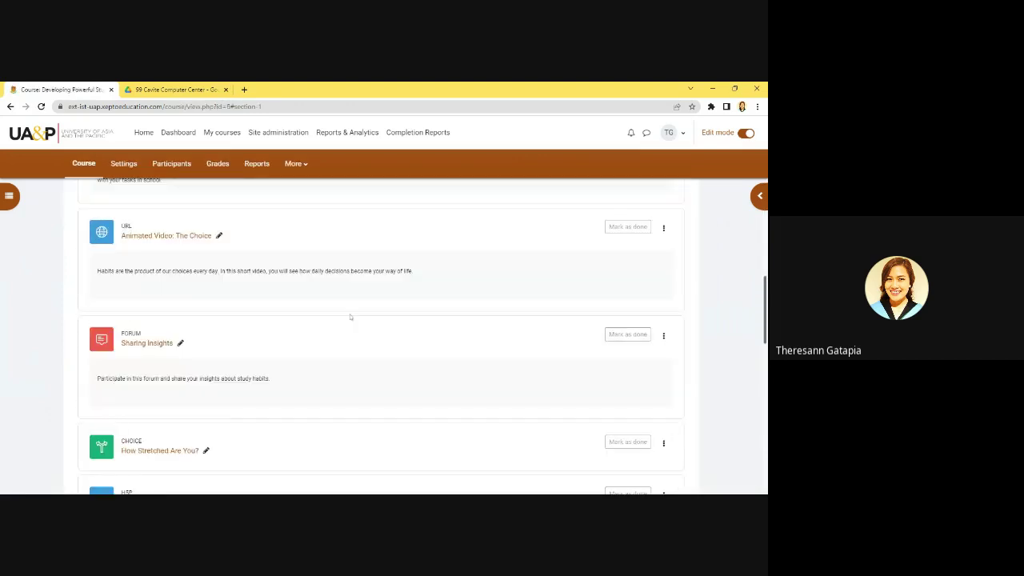
scroll(350, 318, "down", 7)
left_click(136, 274)
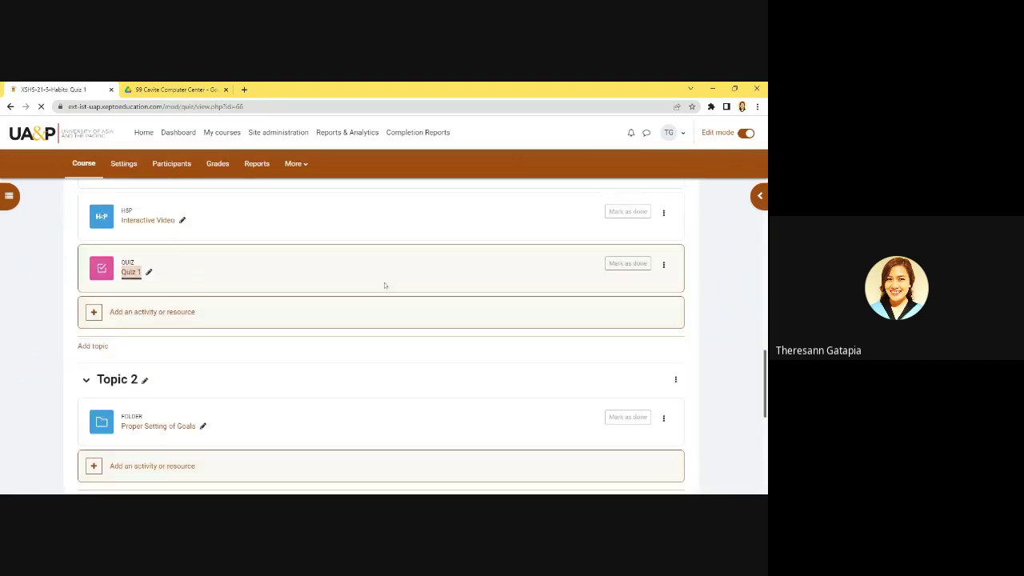
Step: Start a preview attempt of Quiz 1 and look over its multiple choice and True/False questions
scroll(388, 286, "down", 2)
left_click(102, 264)
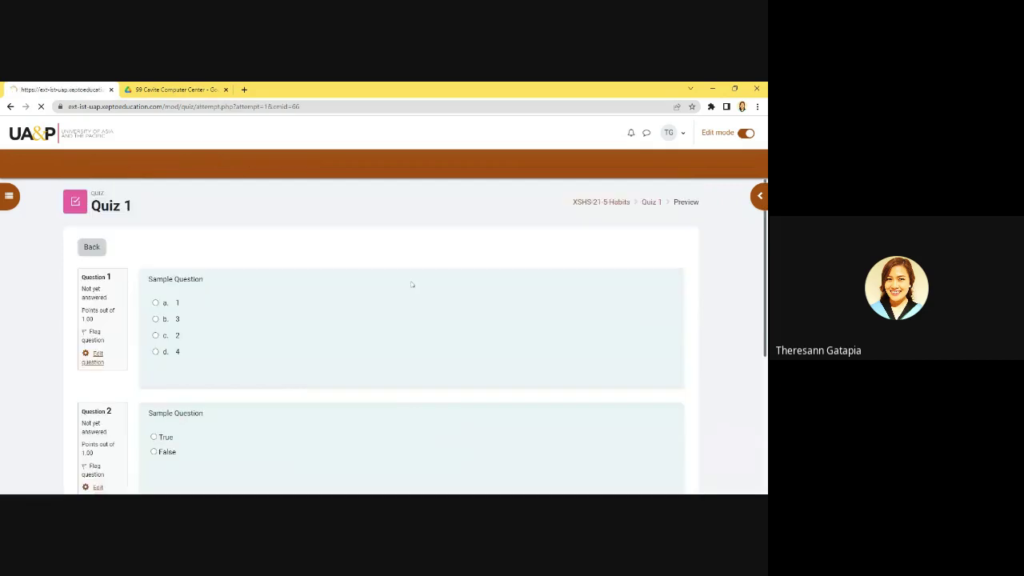
scroll(411, 284, "down", 2)
scroll(396, 284, "up", 1)
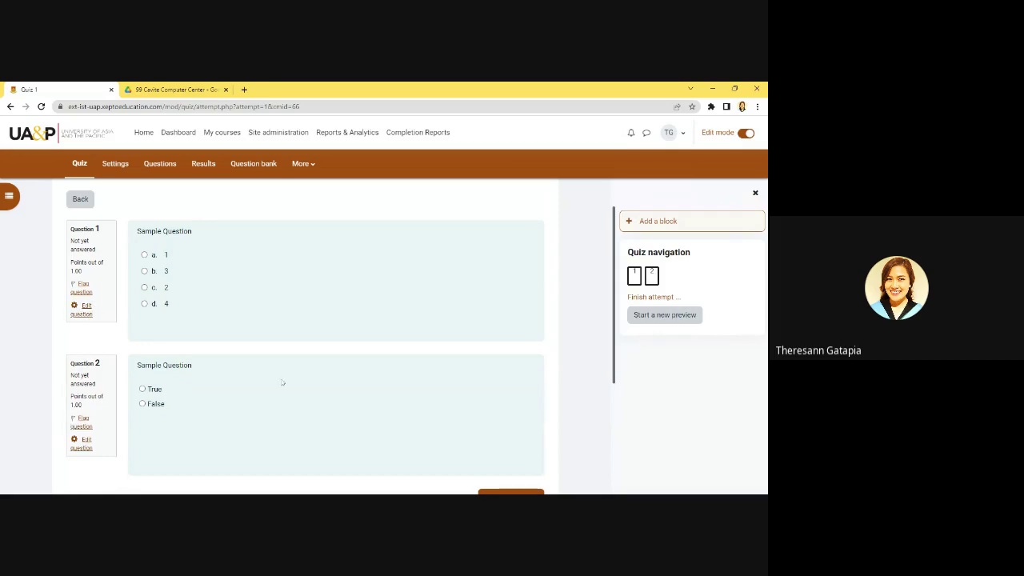
scroll(292, 380, "down", 3)
scroll(532, 352, "up", 1)
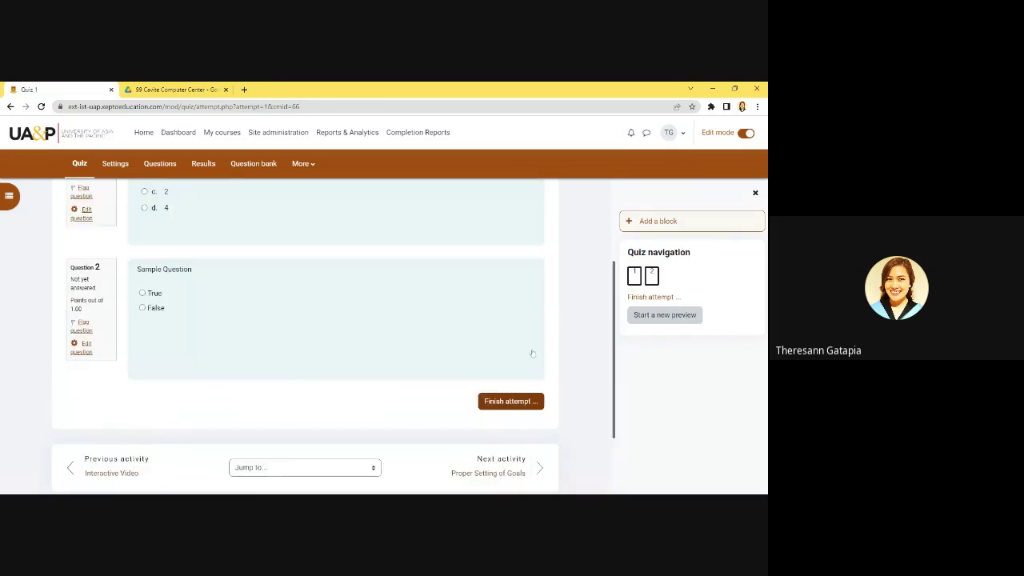
scroll(528, 384, "up", 3)
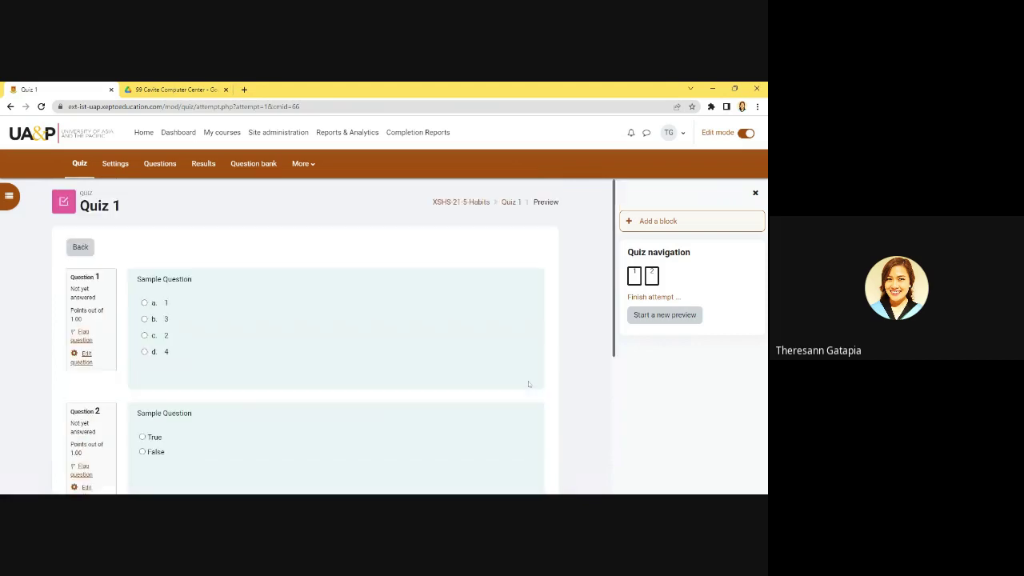
Step: Answer question 1 with 3 and question 2 with True, and submit the finished preview attempt
left_click(144, 319)
left_click(142, 437)
scroll(346, 397, "down", 5)
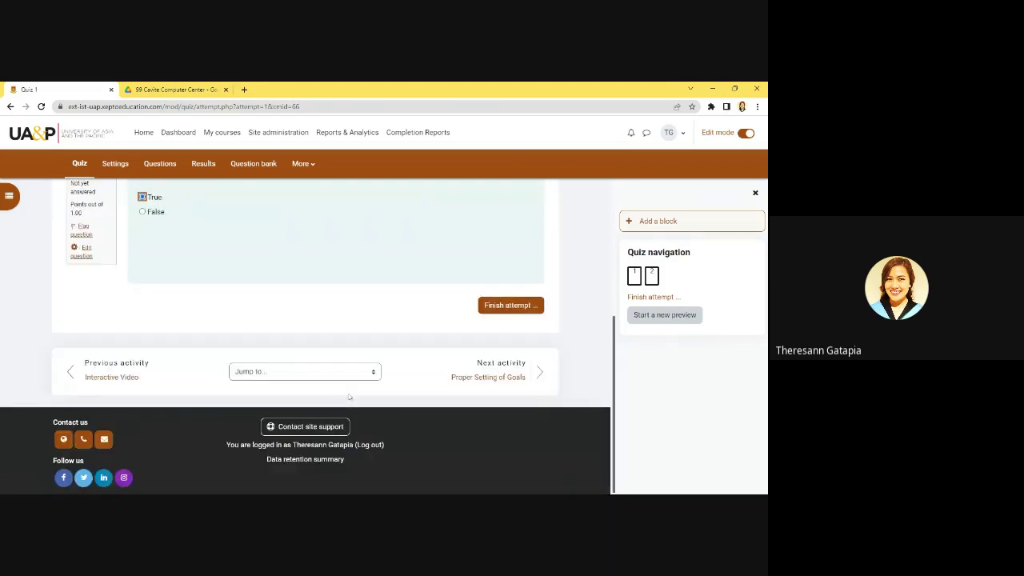
scroll(511, 407, "up", 2)
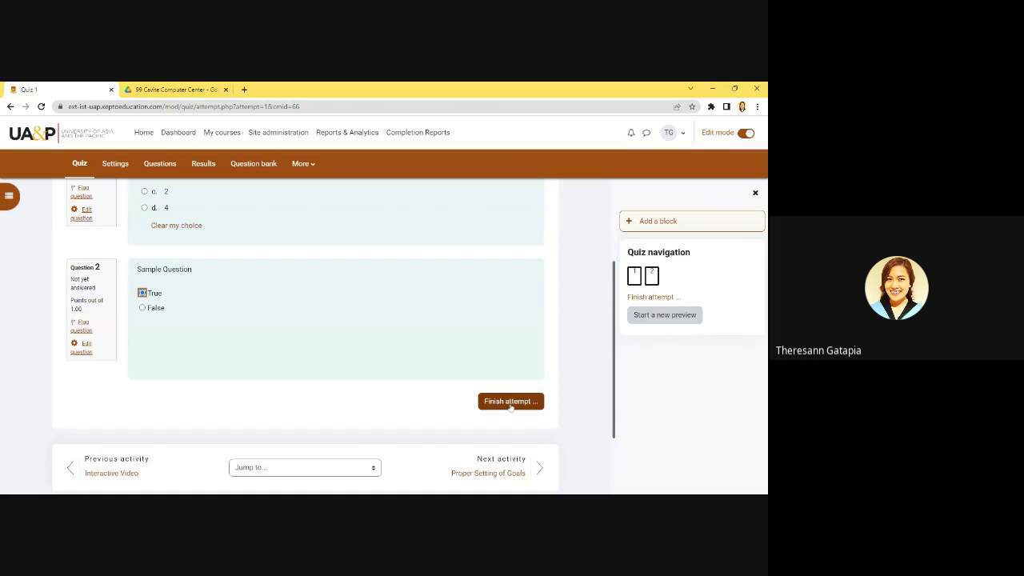
left_click(510, 402)
scroll(414, 290, "down", 2)
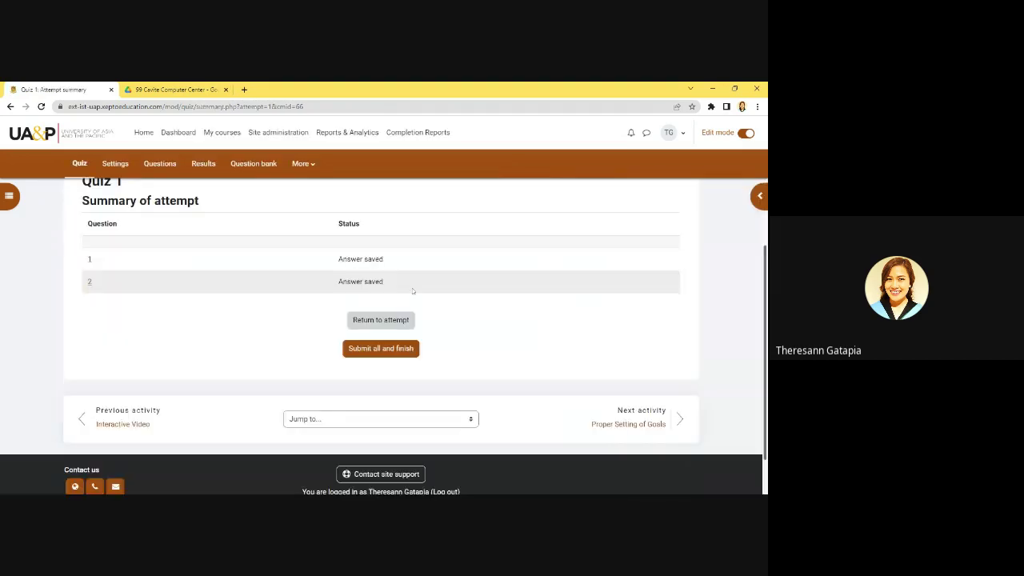
left_click(380, 350)
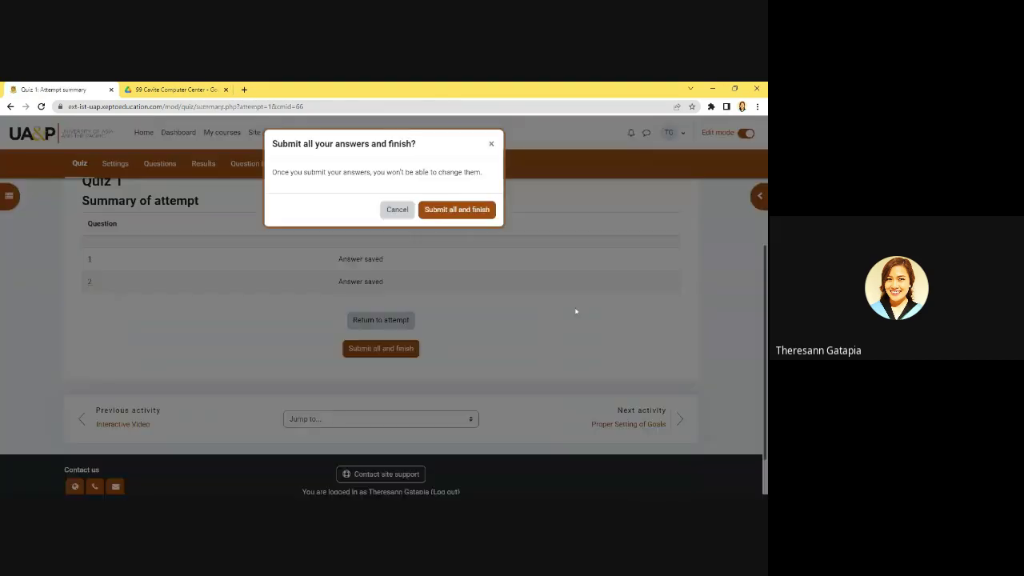
left_click(483, 213)
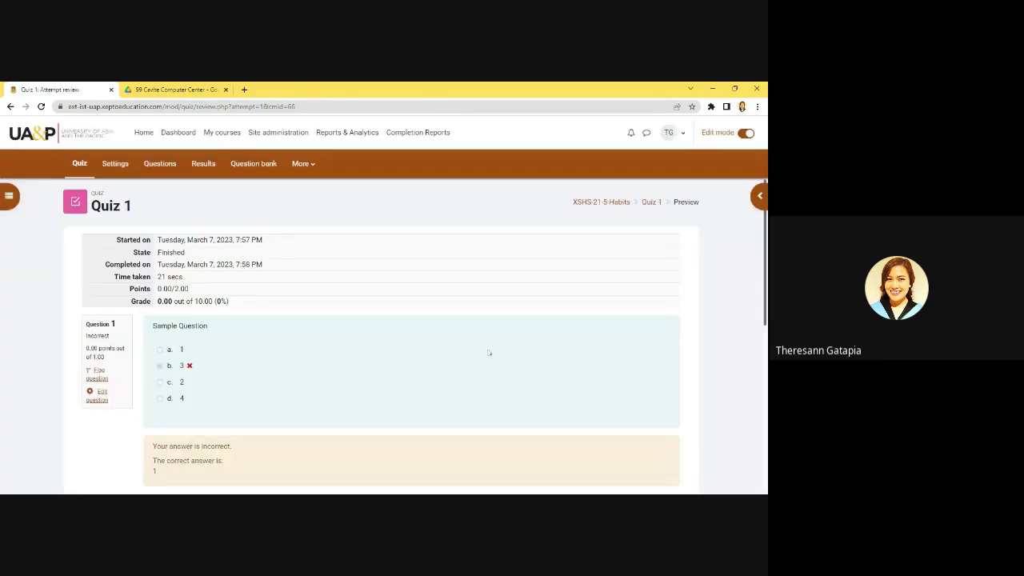
Step: Examine the attempt review for the grade, the marked answers and the correct-answer feedback of both questions
scroll(488, 352, "down", 2)
scroll(247, 290, "down", 2)
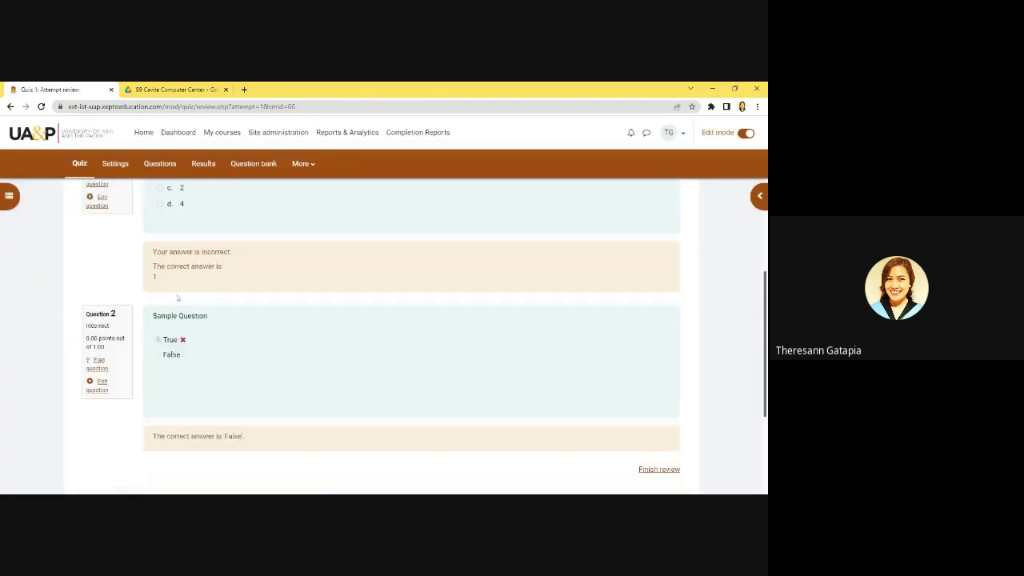
scroll(247, 290, "up", 3)
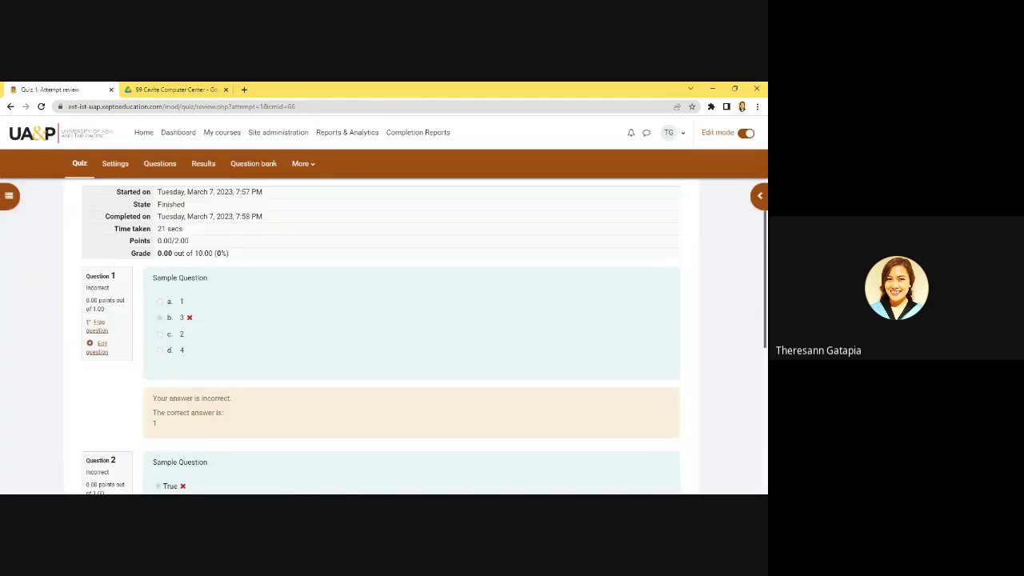
scroll(240, 326, "down", 1)
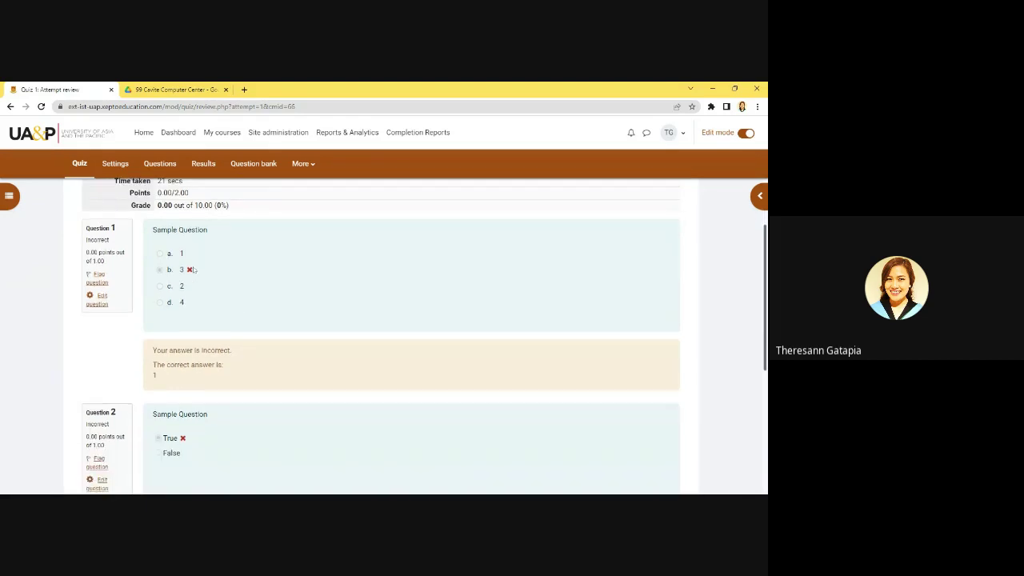
scroll(240, 360, "down", 1)
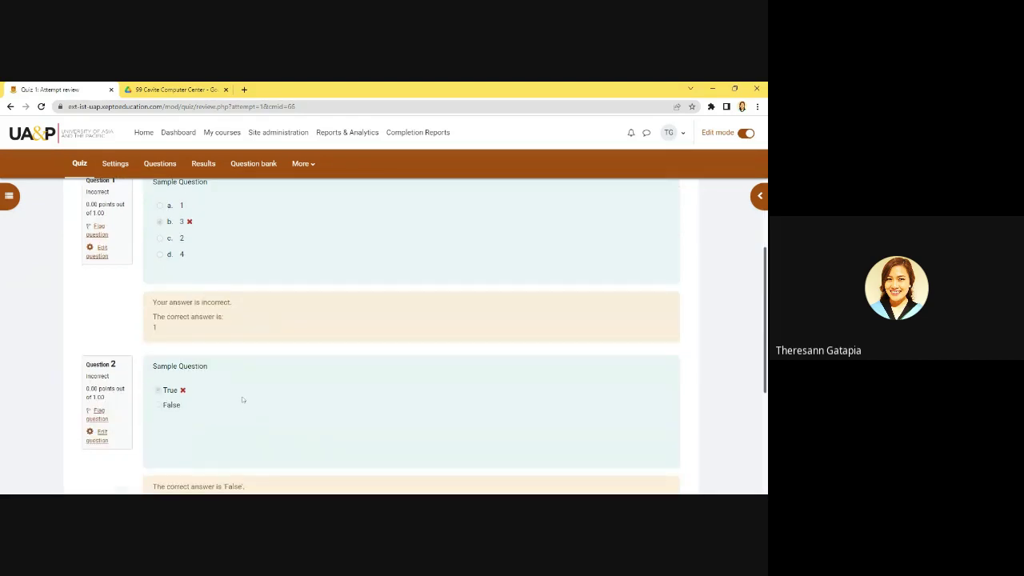
scroll(241, 388, "up", 2)
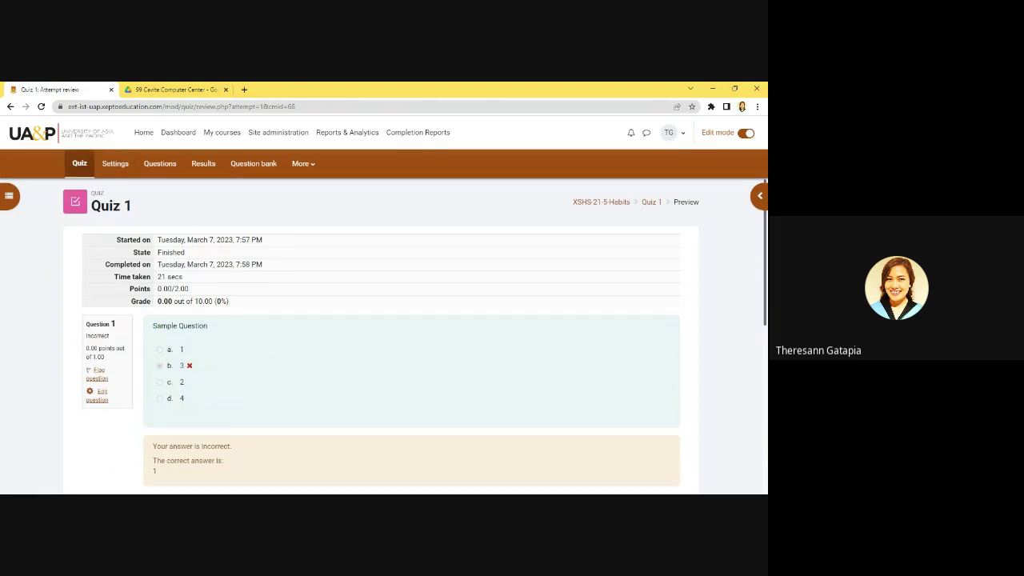
Step: Return to the course page and add a new Assignment below Quiz 1 in the Introduction to Study Habits topic
left_click(79, 163)
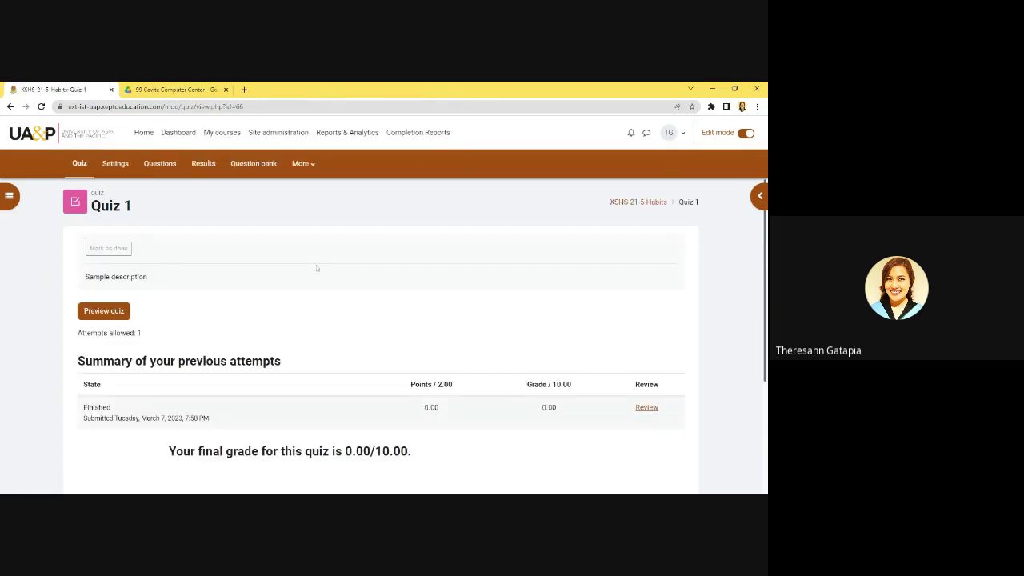
left_click(638, 201)
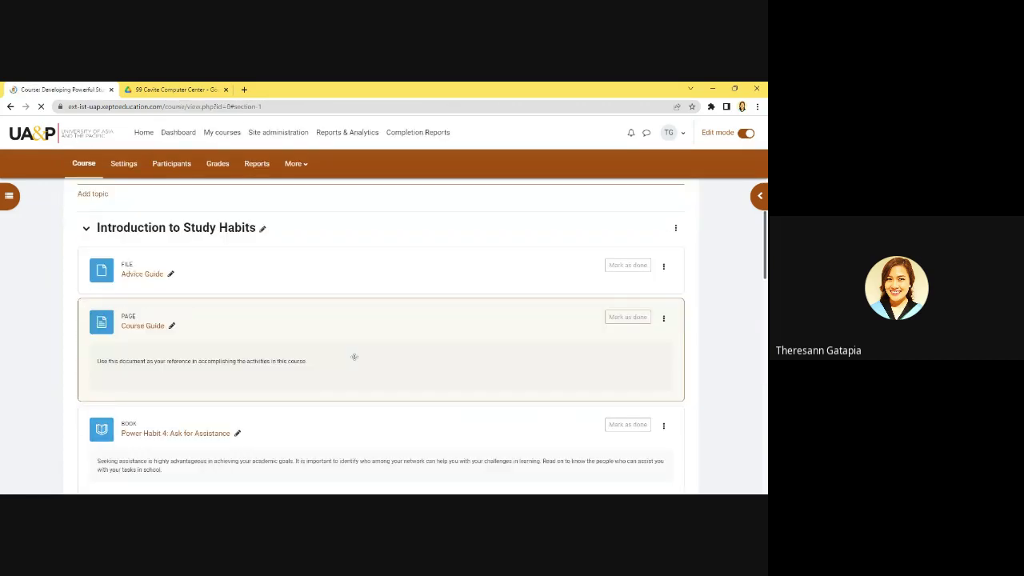
scroll(356, 356, "down", 5)
scroll(356, 356, "down", 5)
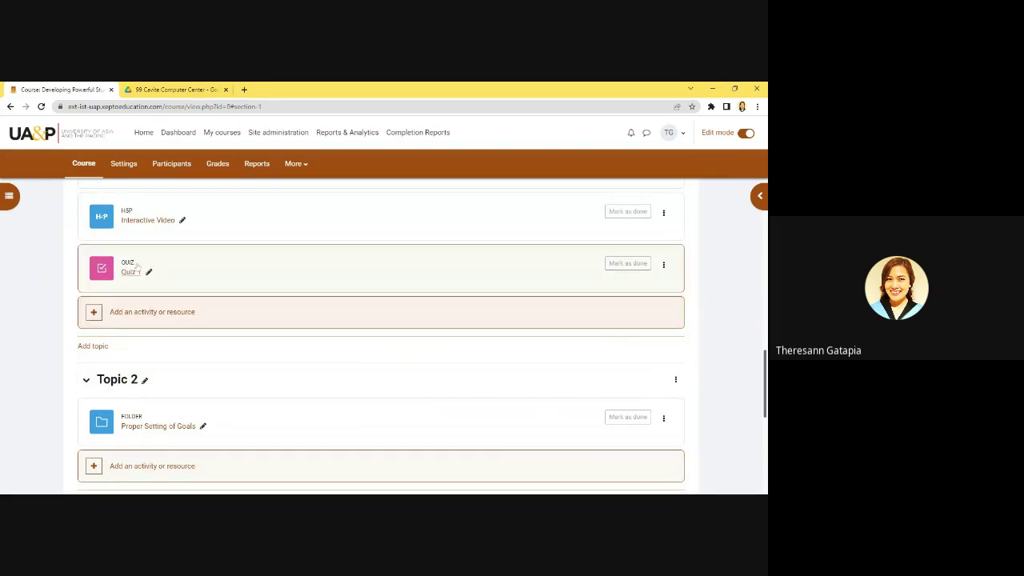
left_click(94, 313)
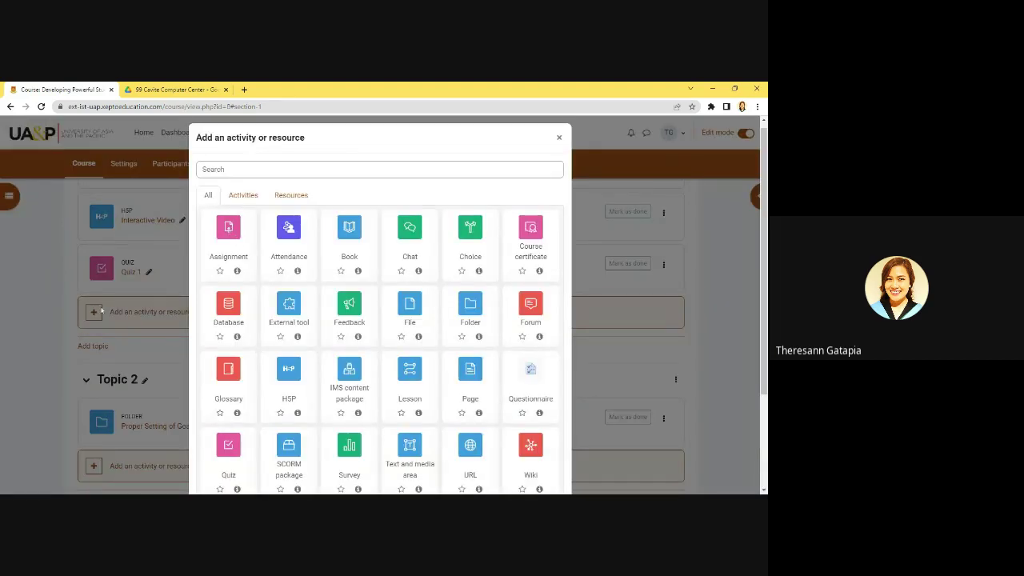
left_click(93, 312)
left_click(93, 313)
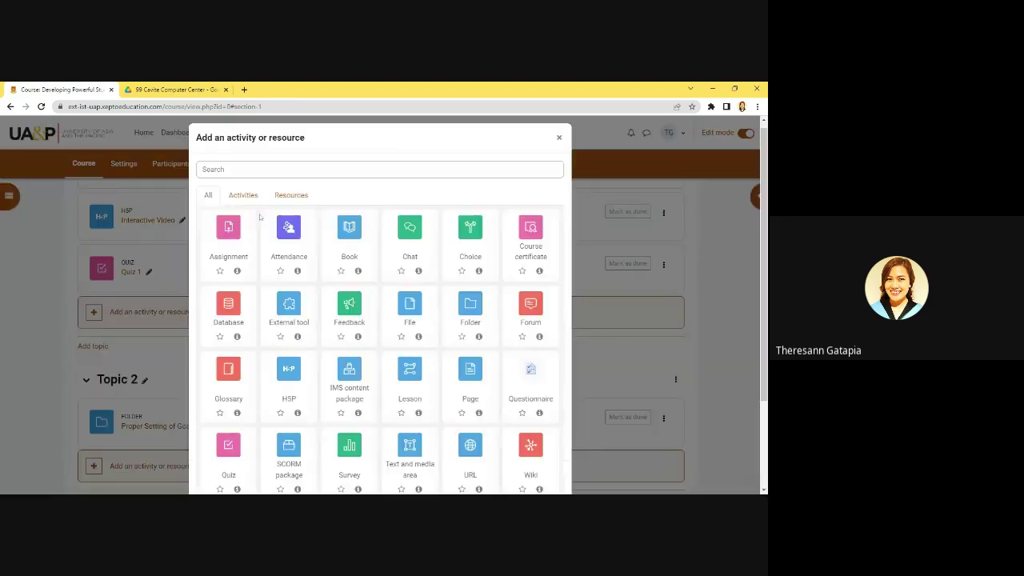
left_click(234, 232)
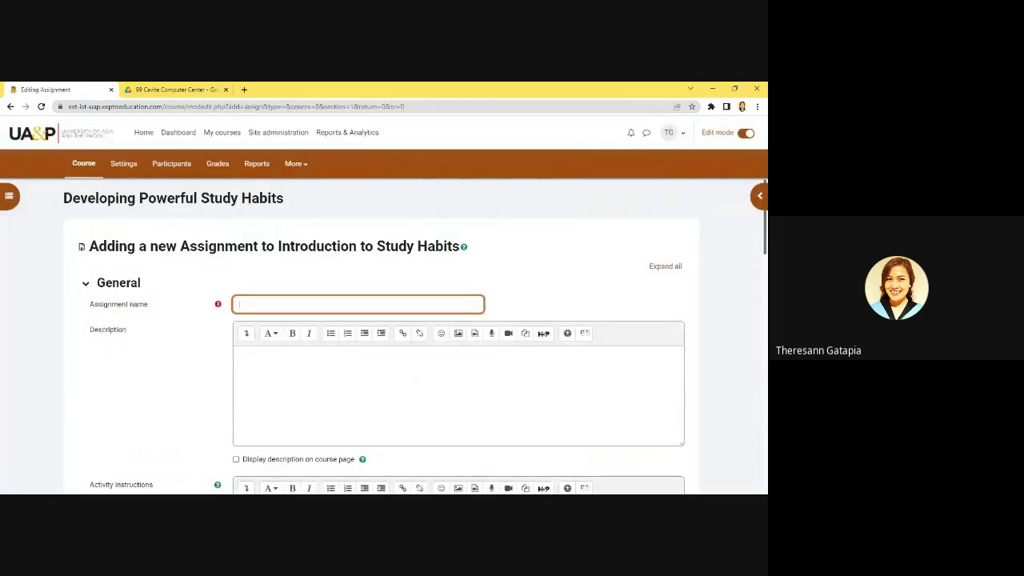
Step: Name the assignment "Performance-based Task" and describe it as "Turn the performance-based task to complete the course."
type("Performance-based Task")
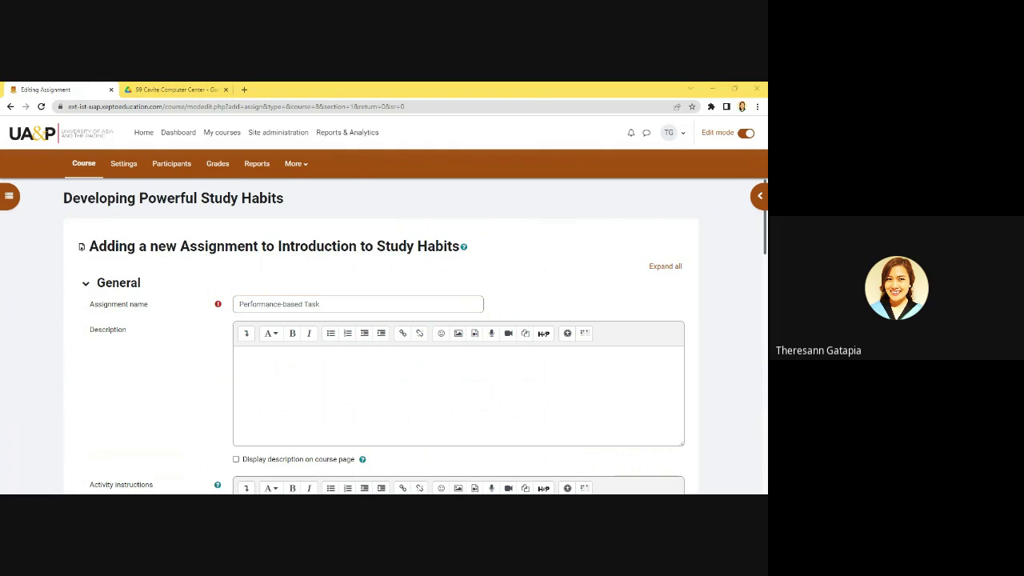
left_click(458, 392)
type("Turn the performance-based task to complete the course.")
scroll(459, 336, "down", 3)
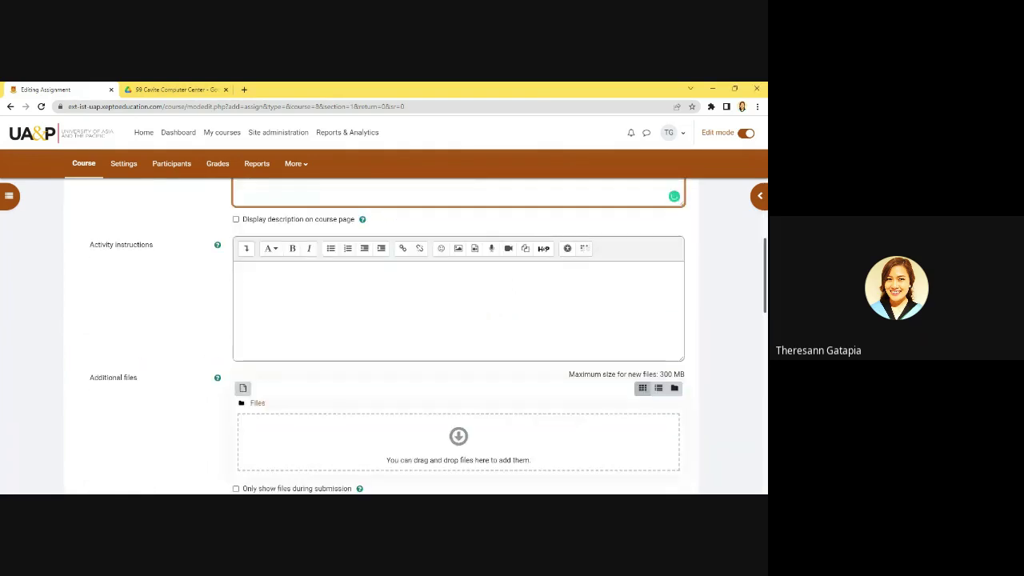
Step: Paste the prepared task text with the academic goal examples into the assignment's activity instructions
left_click(459, 311)
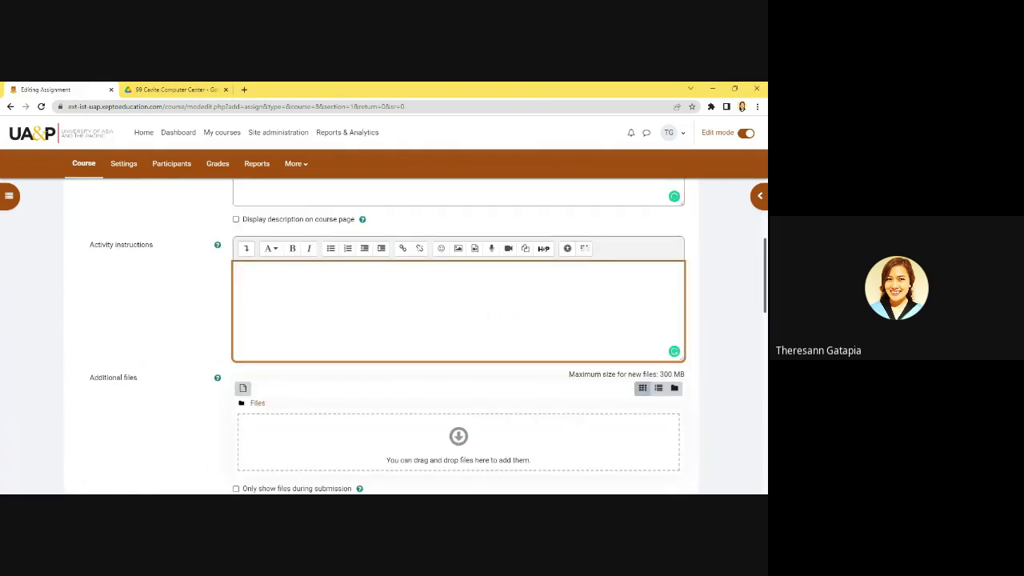
key("alt+Tab")
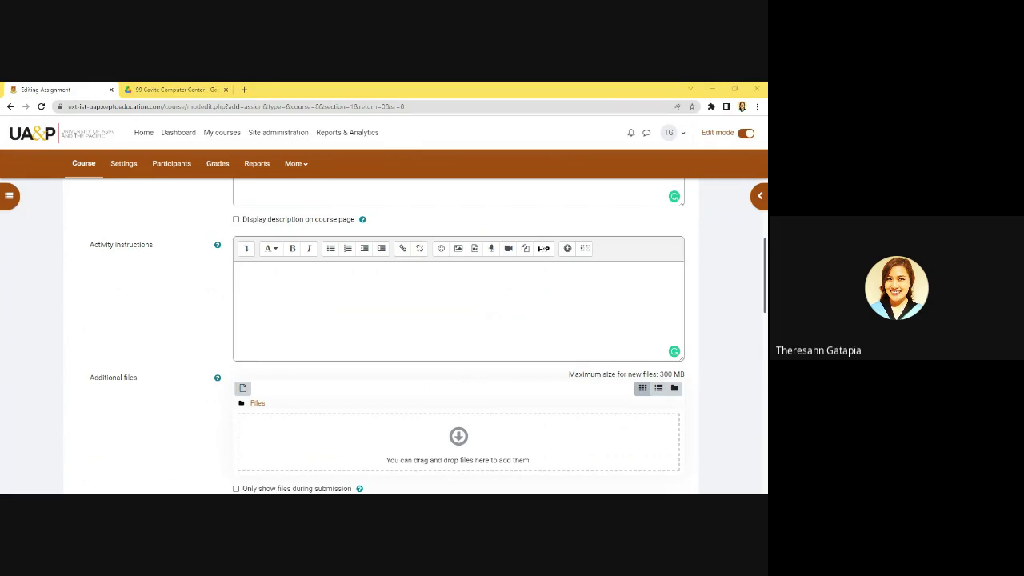
key("alt+Tab")
key("ctrl+v")
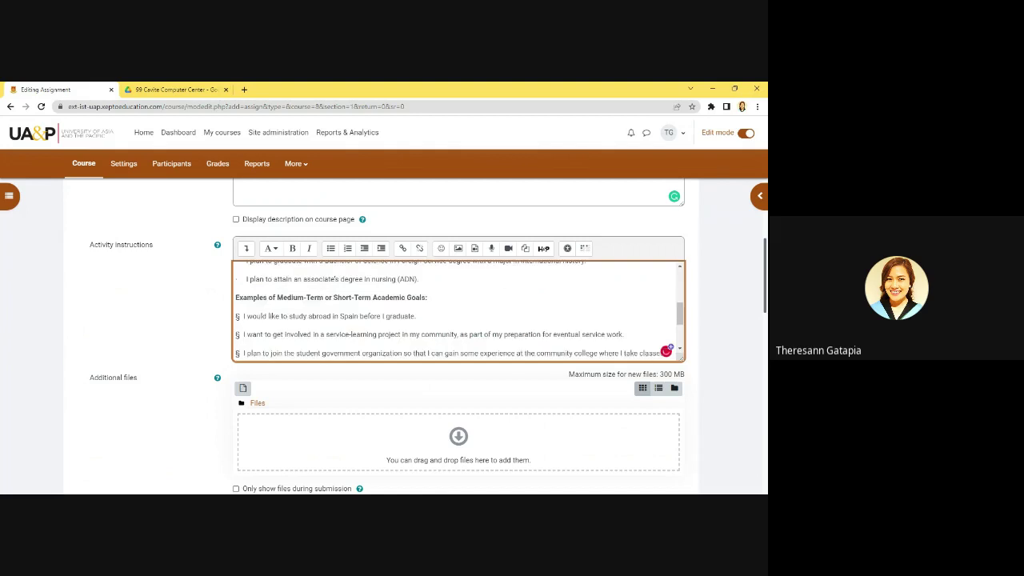
Step: Disable the assignment's Allow submissions from, Due date and Remind me to grade by dates
scroll(345, 247, "down", 3)
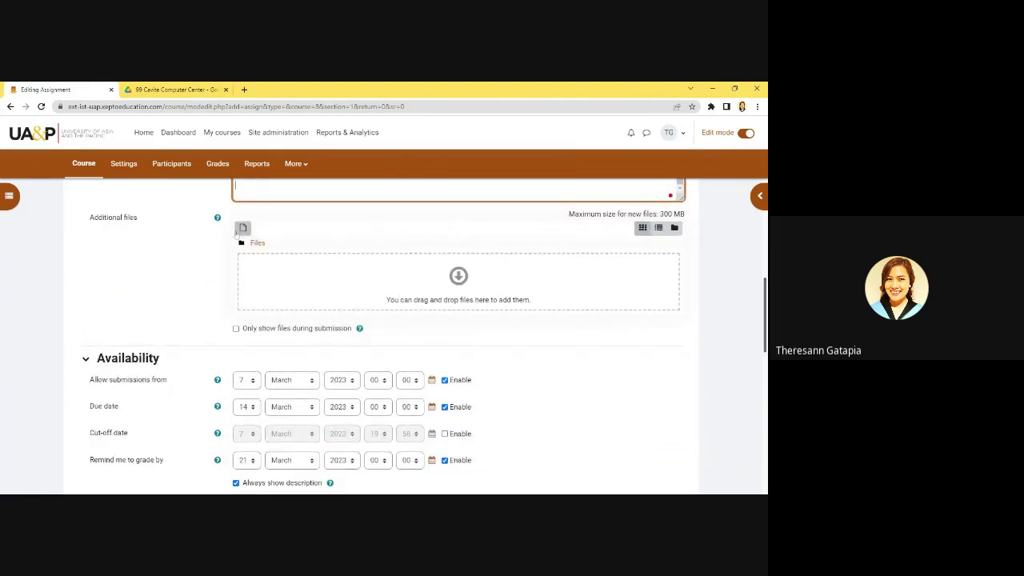
scroll(268, 347, "down", 2)
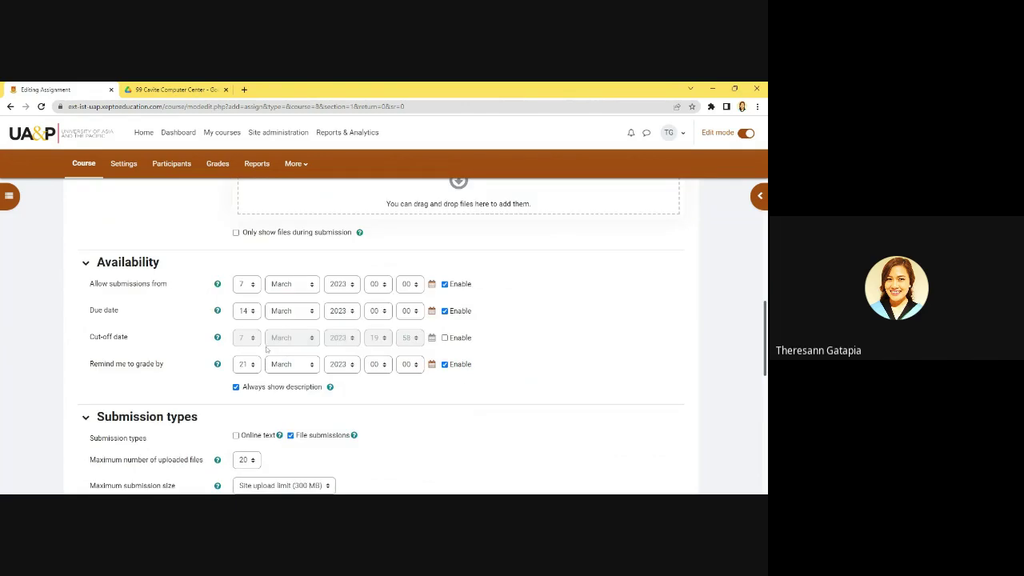
left_click(445, 284)
left_click(445, 310)
left_click(445, 364)
scroll(333, 364, "down", 3)
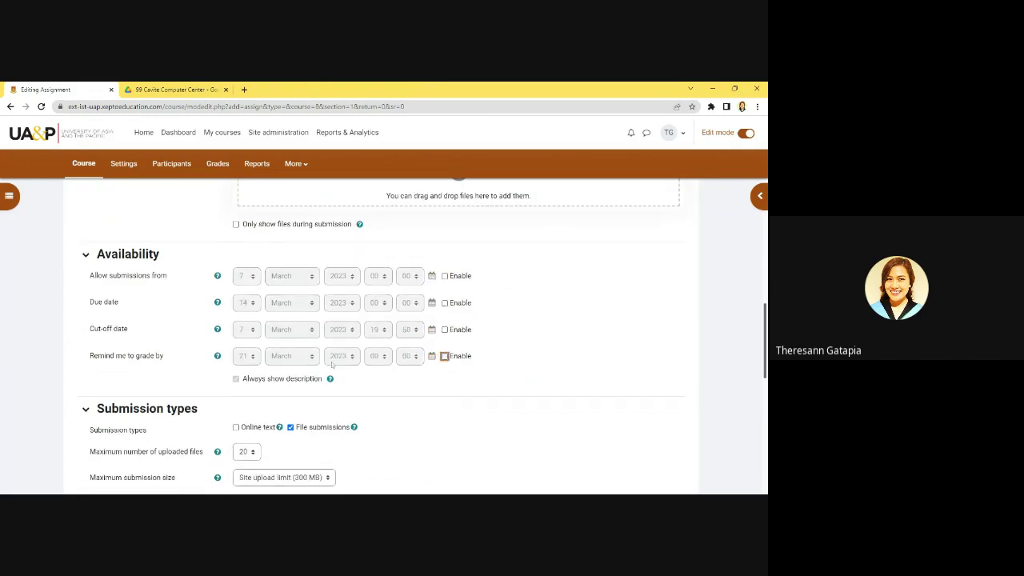
scroll(333, 364, "up", 1)
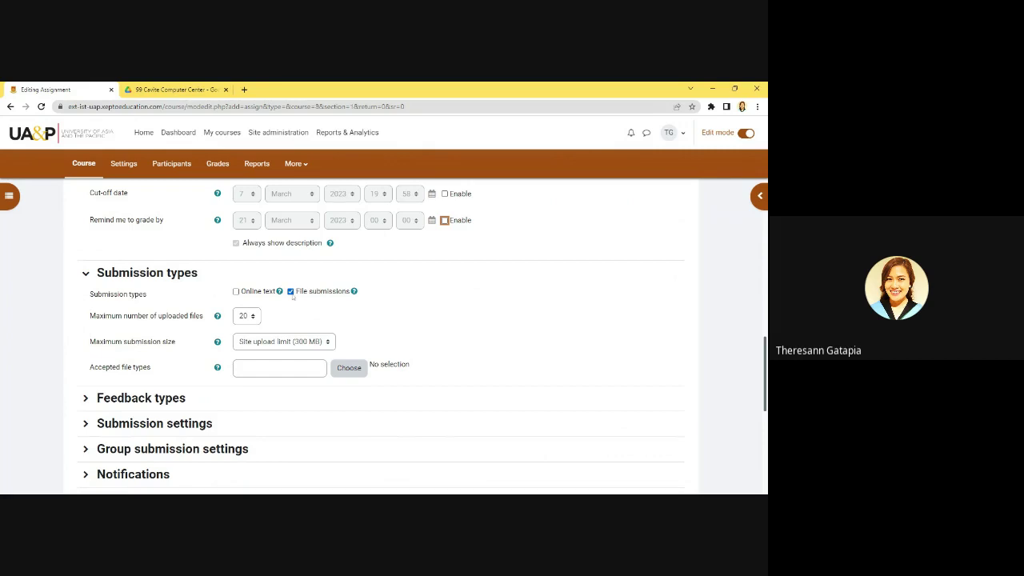
left_click(236, 292)
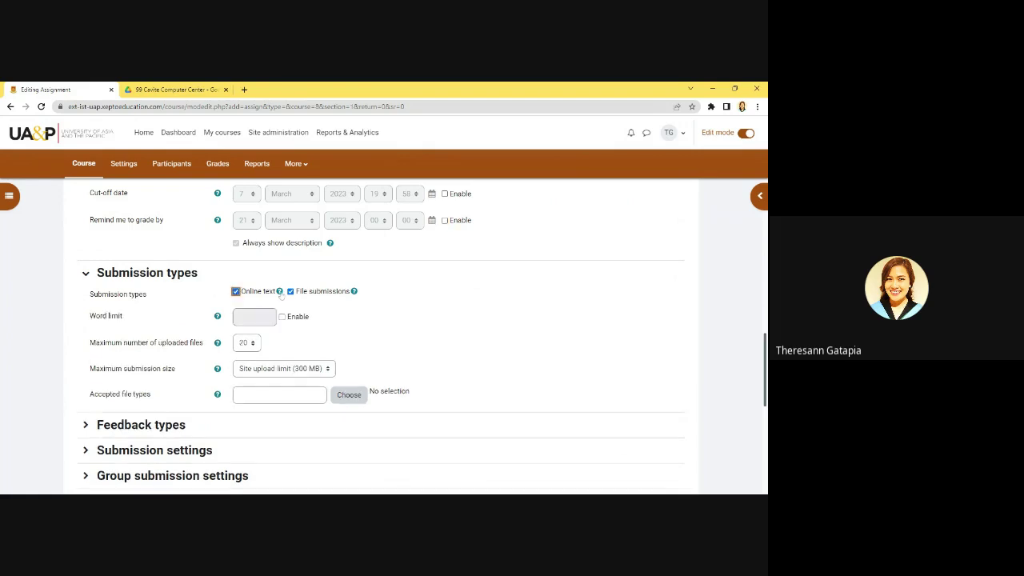
left_click(235, 292)
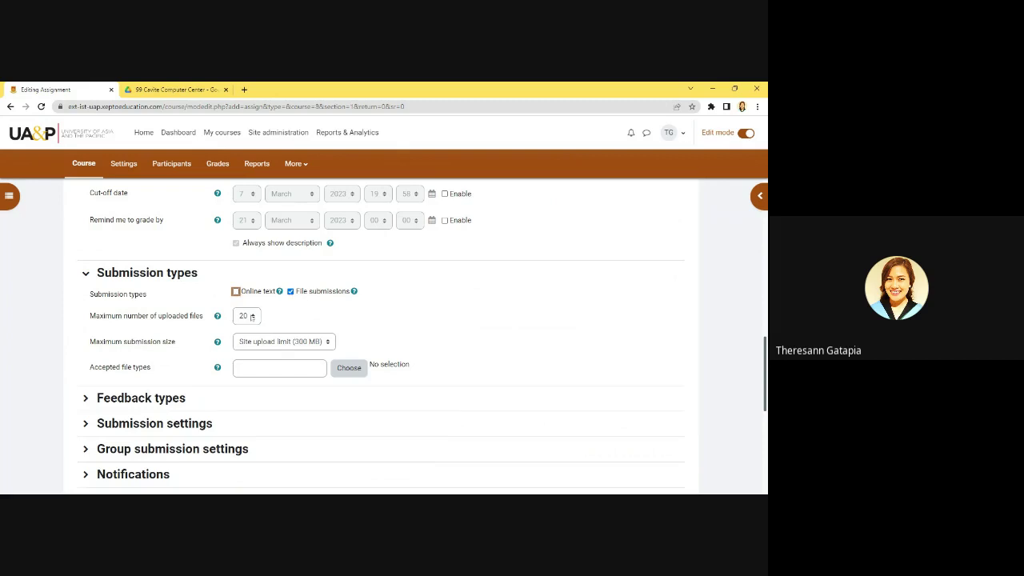
Step: Set the assignment's maximum number of uploaded files to 2
left_click(251, 316)
key("2")
scroll(336, 312, "down", 1)
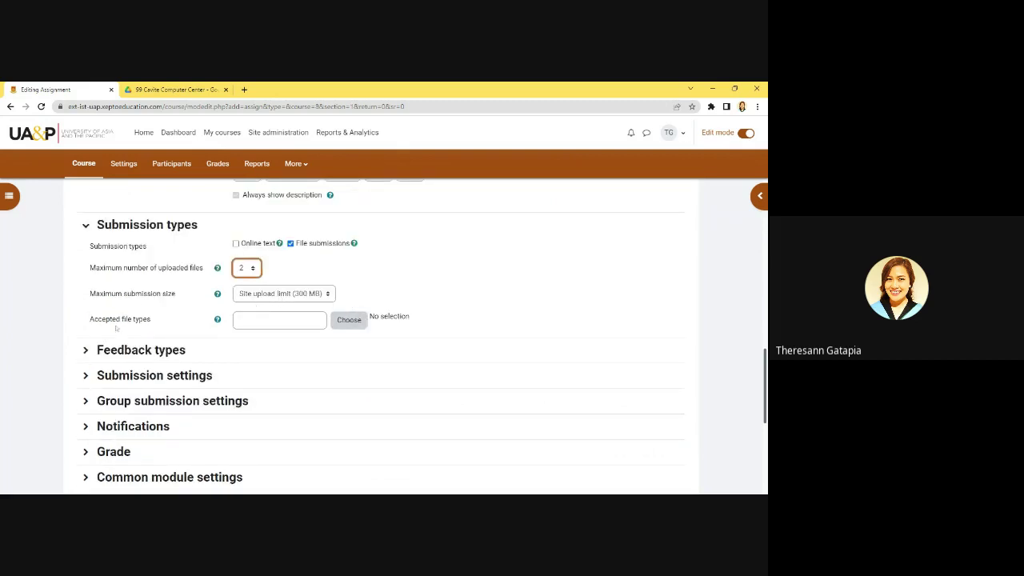
Step: Restrict the assignment's accepted file types to Video files and save the selection
left_click(354, 328)
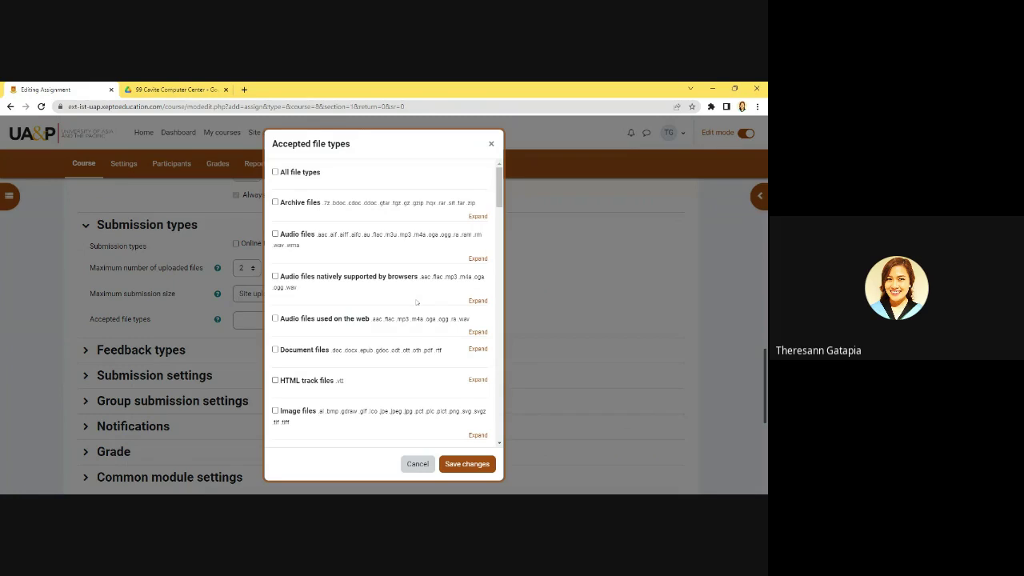
scroll(416, 301, "down", 4)
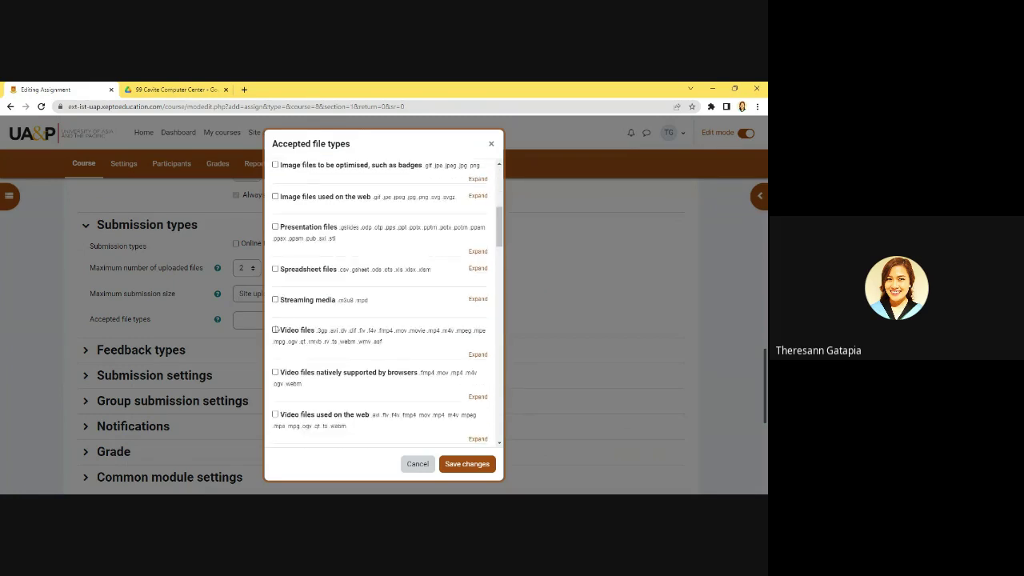
left_click(275, 329)
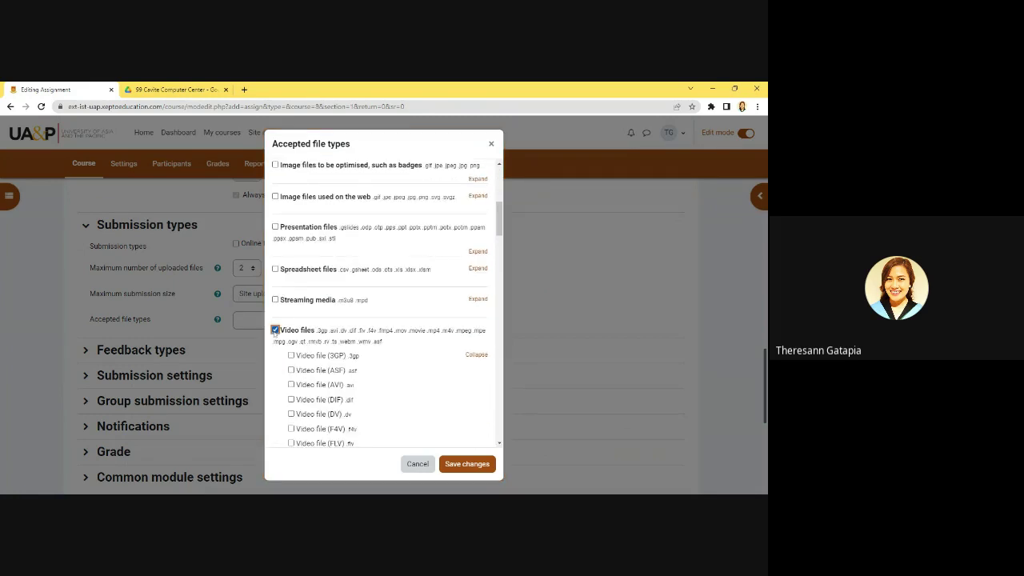
left_click(467, 464)
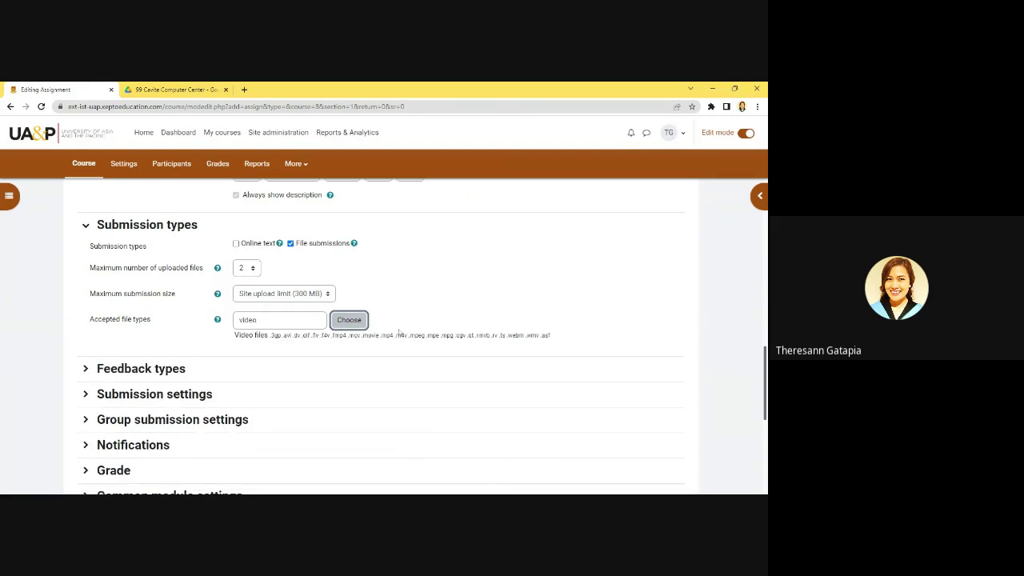
Step: Save the Performance-based Task assignment and display its page to check the description and grading summary
scroll(398, 332, "down", 3)
scroll(121, 306, "down", 2)
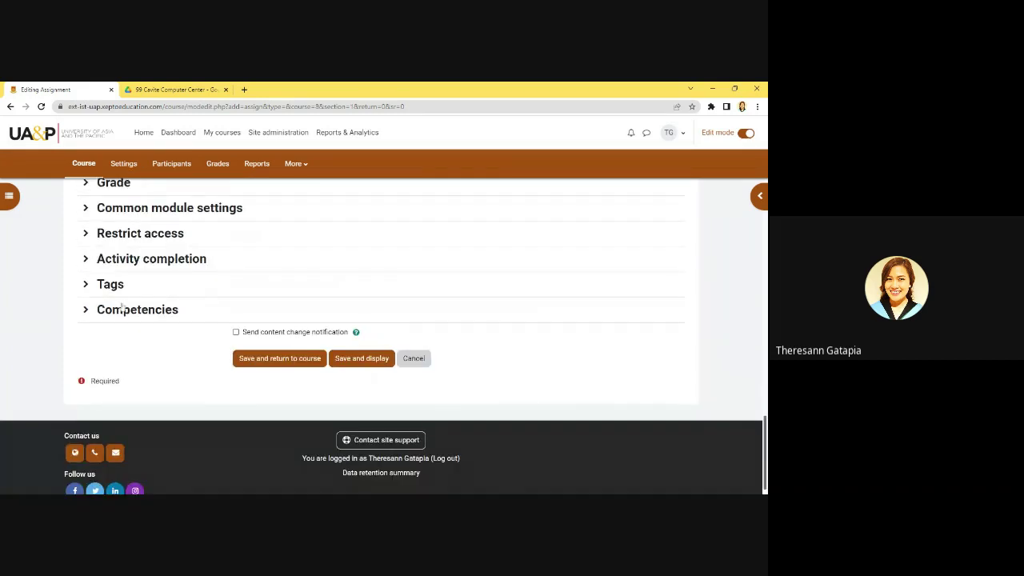
scroll(122, 307, "up", 2)
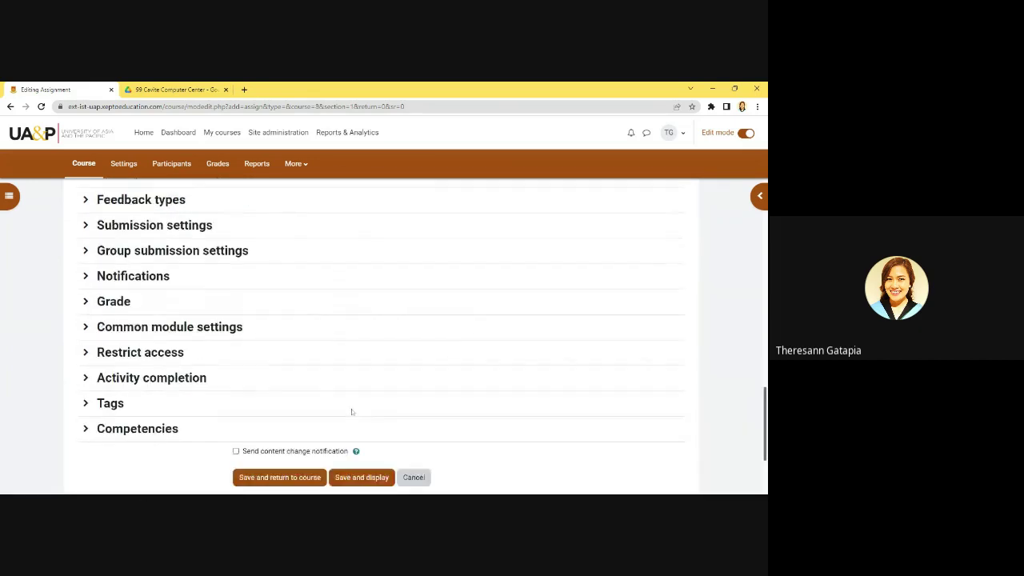
scroll(351, 412, "down", 2)
left_click(360, 406)
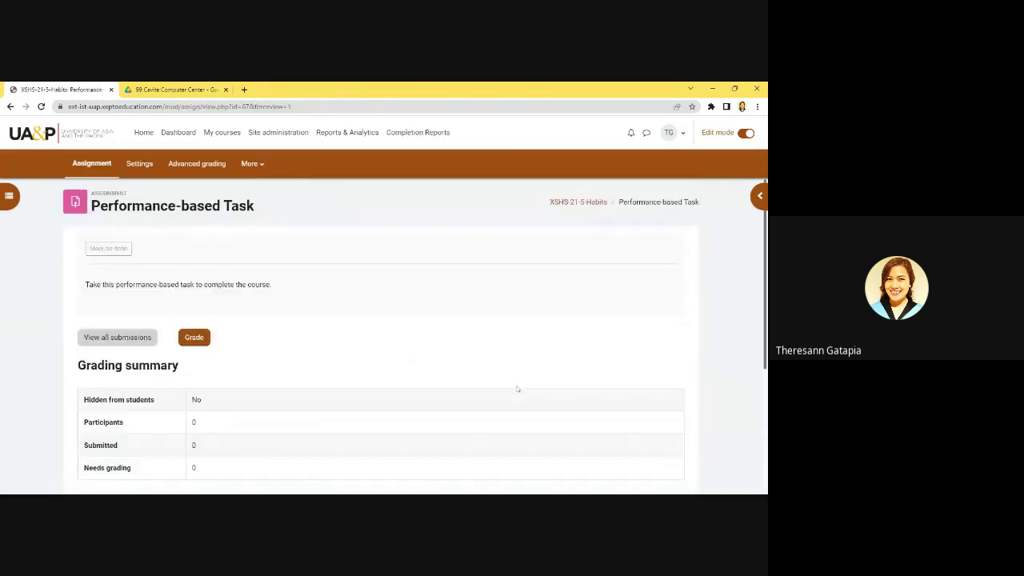
scroll(517, 388, "down", 3)
scroll(520, 384, "up", 3)
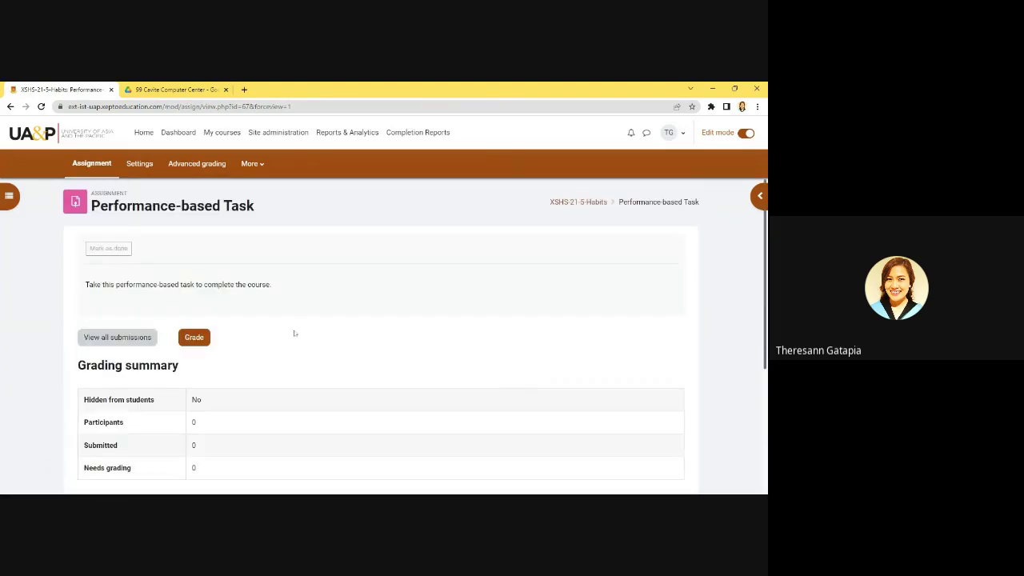
scroll(218, 334, "down", 1)
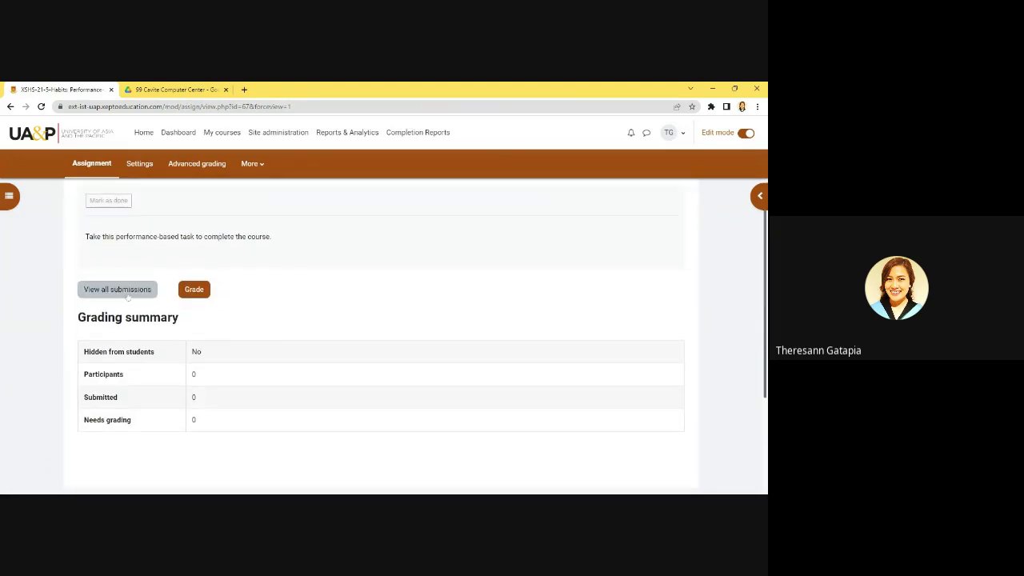
Step: Switch to the Student role to preview the Performance-based Task as a learner
left_click(684, 134)
left_click(620, 294)
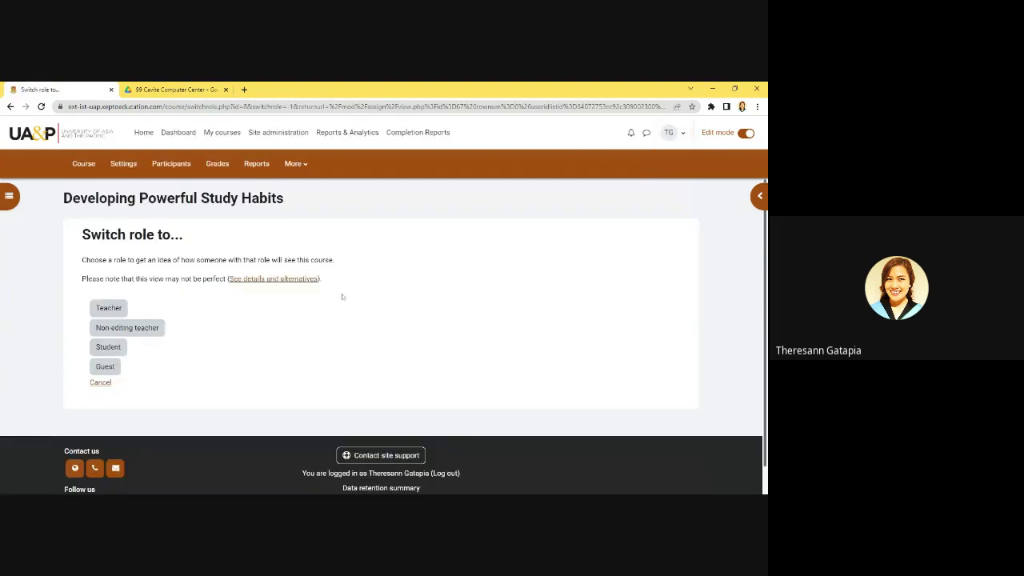
left_click(108, 347)
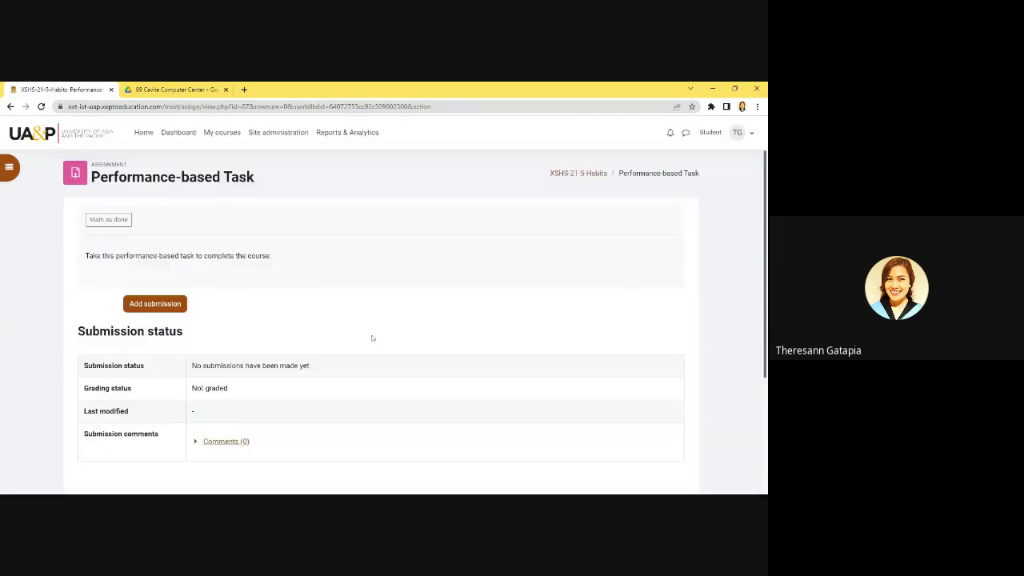
scroll(373, 336, "down", 1)
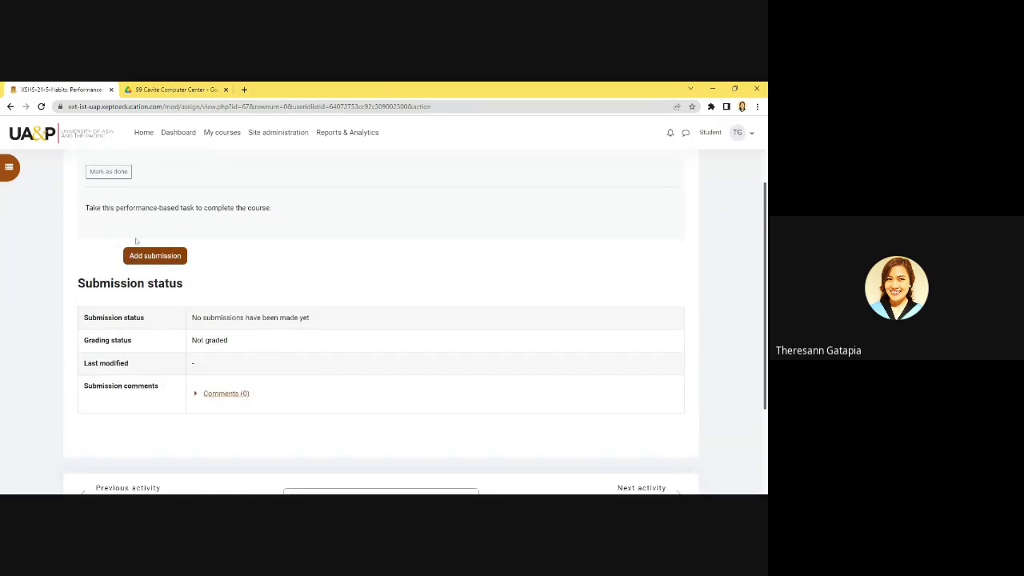
Step: Open a new submission for the task and examine its instructions, file upload options and accepted file types without uploading anything
left_click(144, 255)
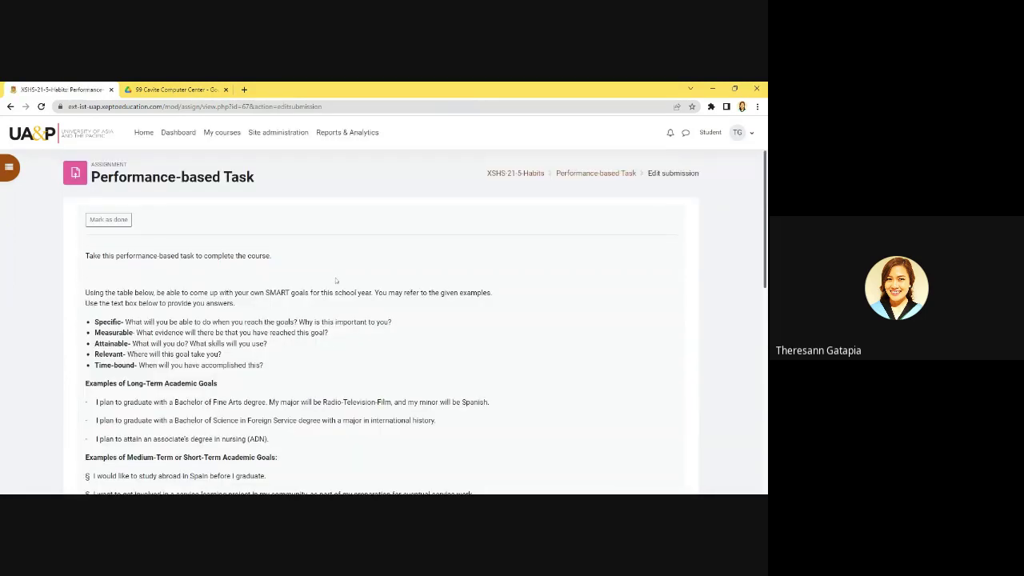
scroll(336, 280, "down", 5)
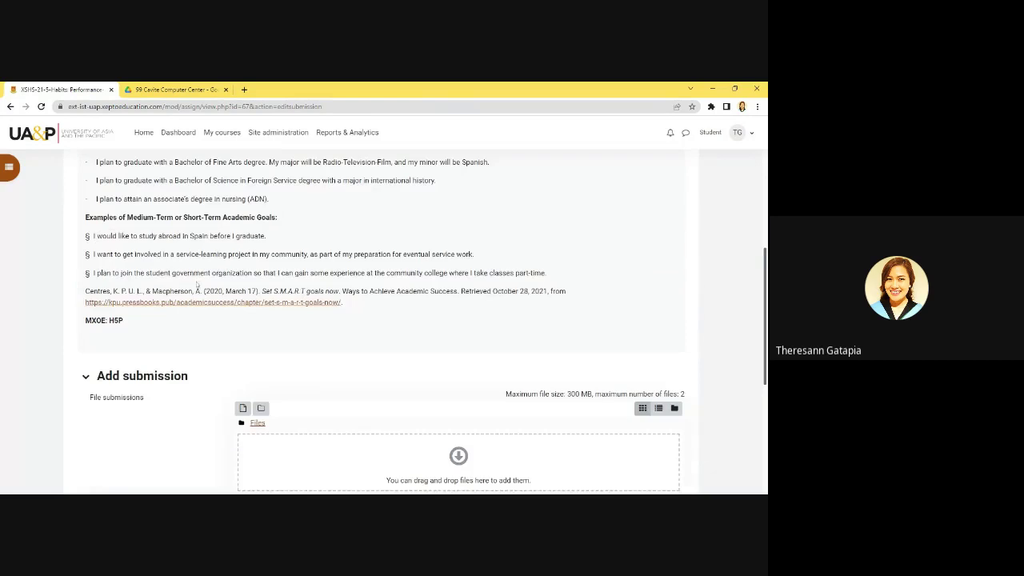
scroll(195, 285, "down", 1)
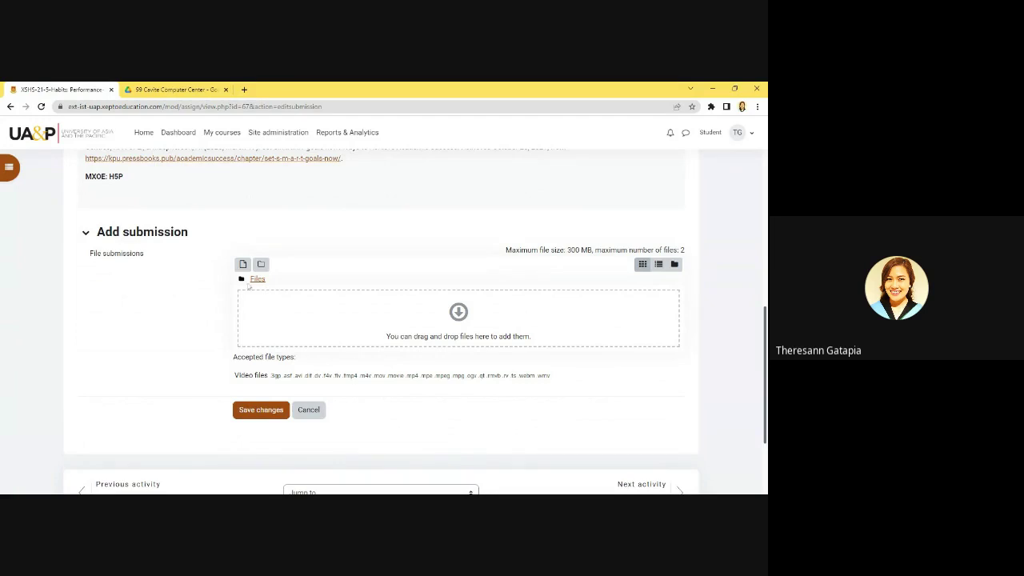
left_click(243, 264)
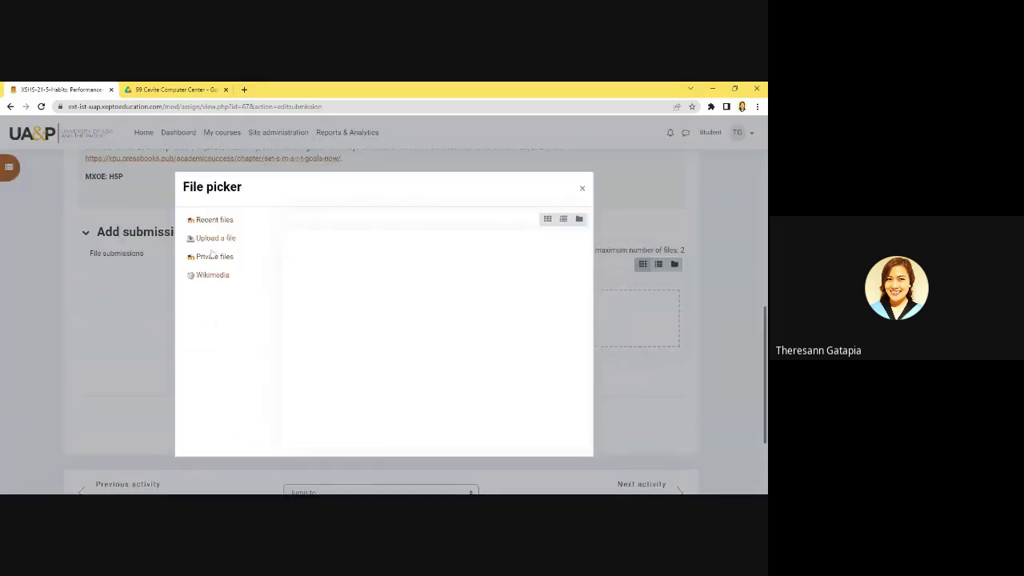
left_click(212, 239)
left_click(582, 188)
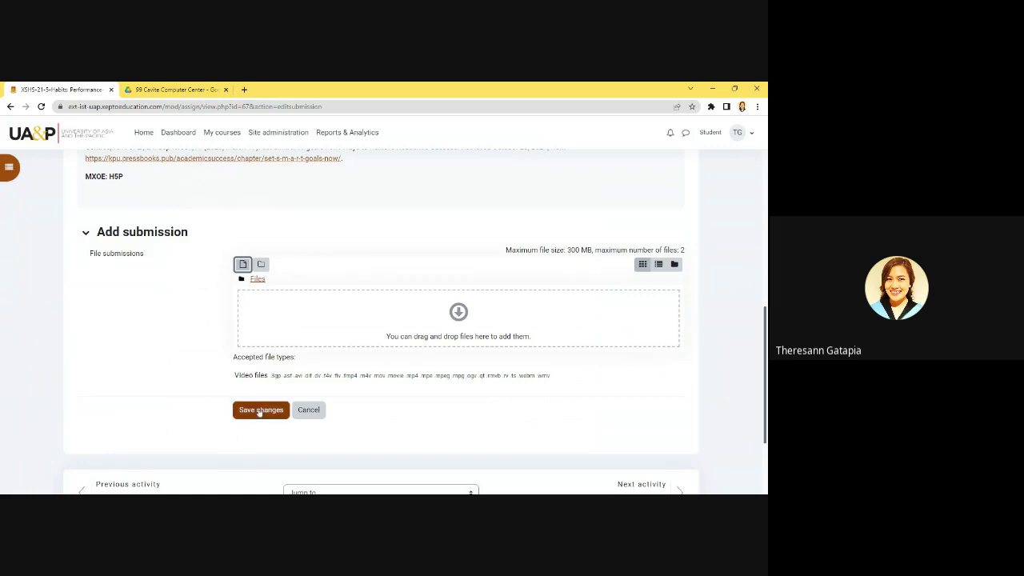
scroll(264, 404, "down", 2)
scroll(313, 397, "up", 15)
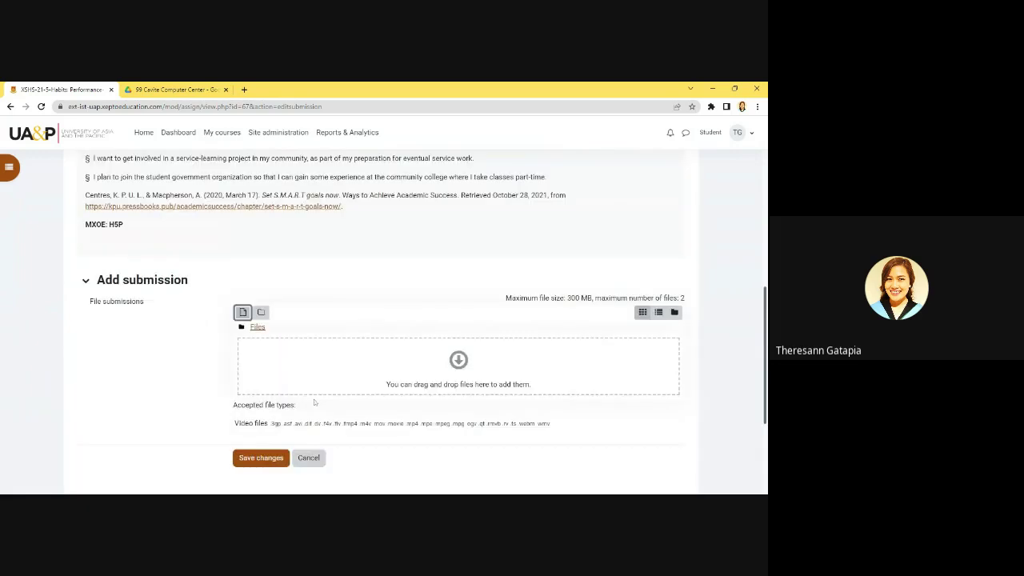
Step: Return to the normal role and go back to the course page to check the Performance-based Task in the activity list
left_click(751, 133)
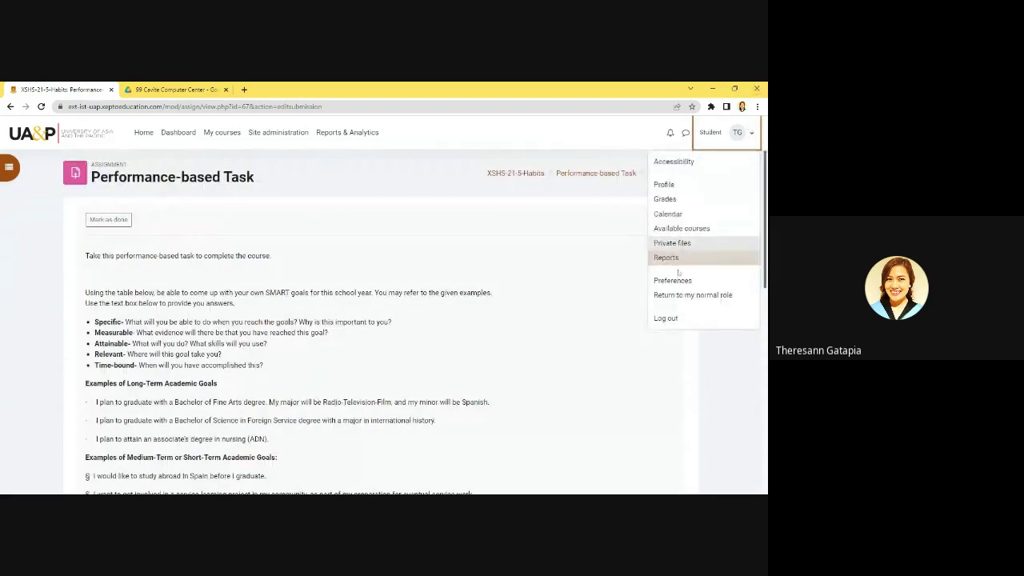
left_click(693, 294)
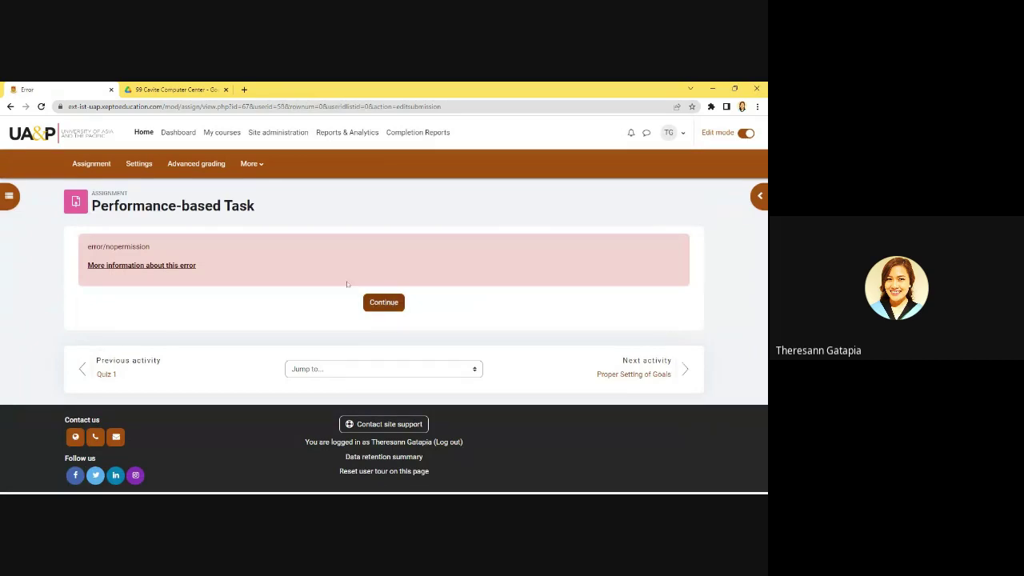
left_click(91, 163)
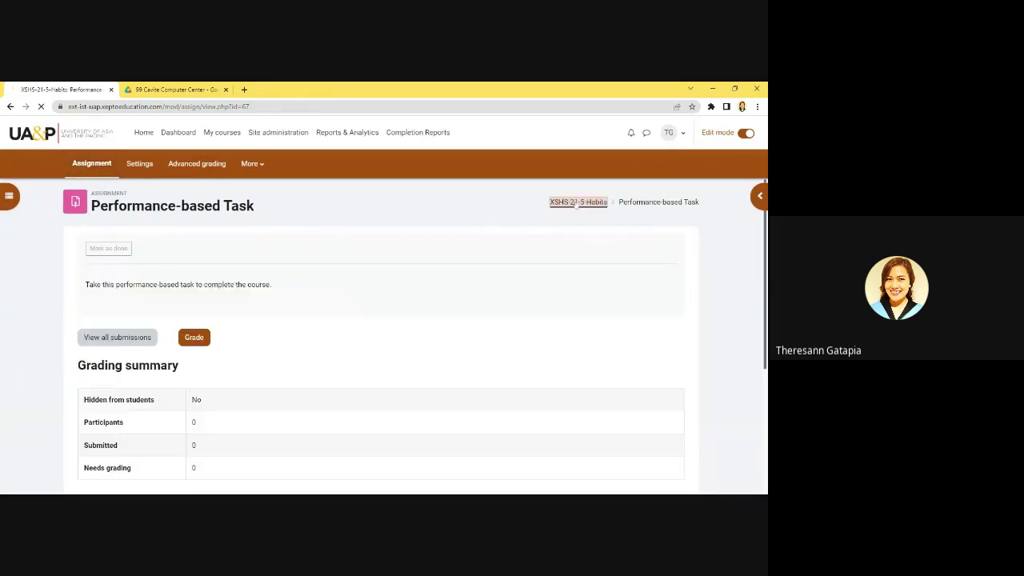
left_click(578, 202)
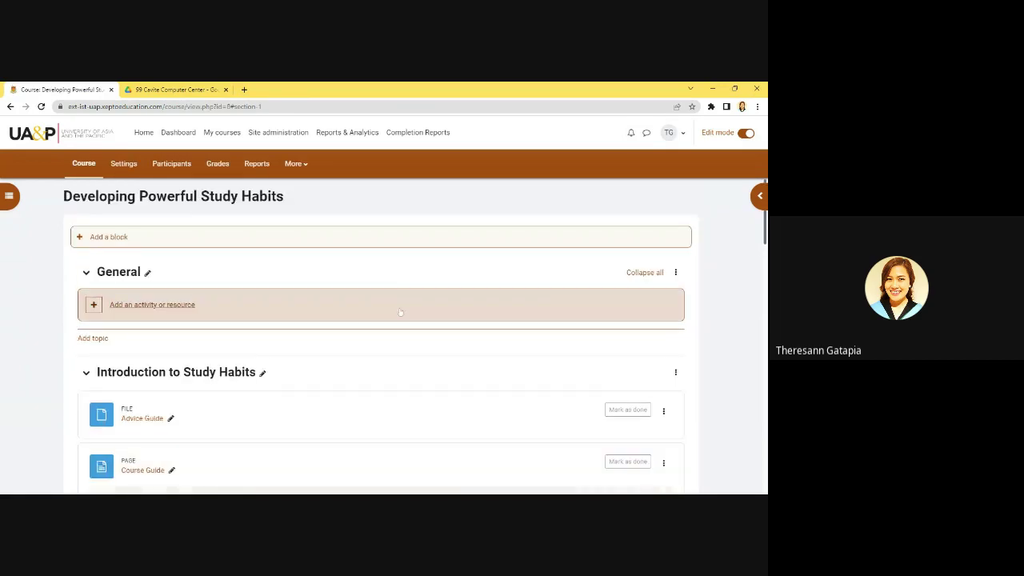
scroll(397, 304, "down", 4)
scroll(399, 309, "down", 7)
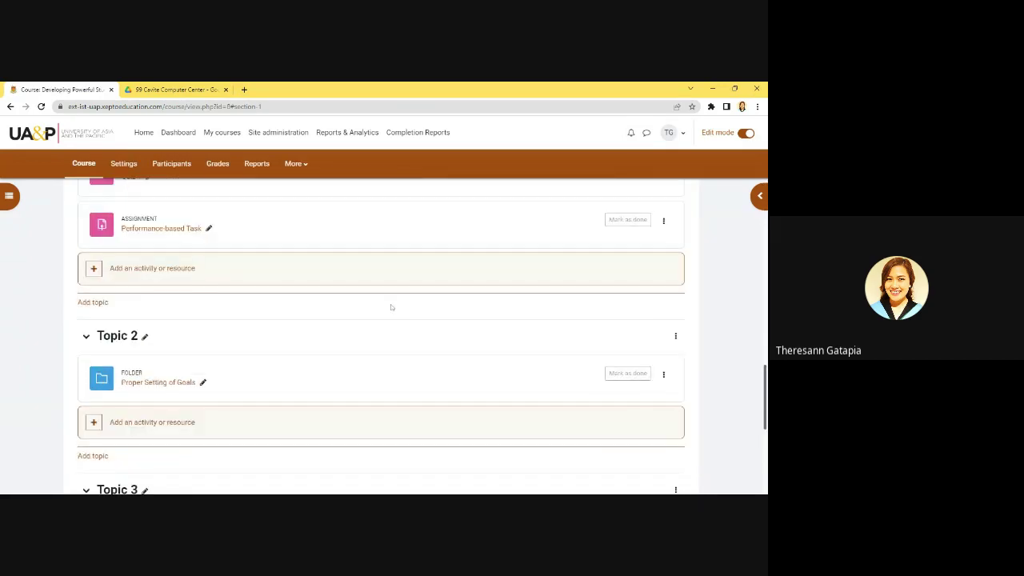
scroll(388, 307, "up", 2)
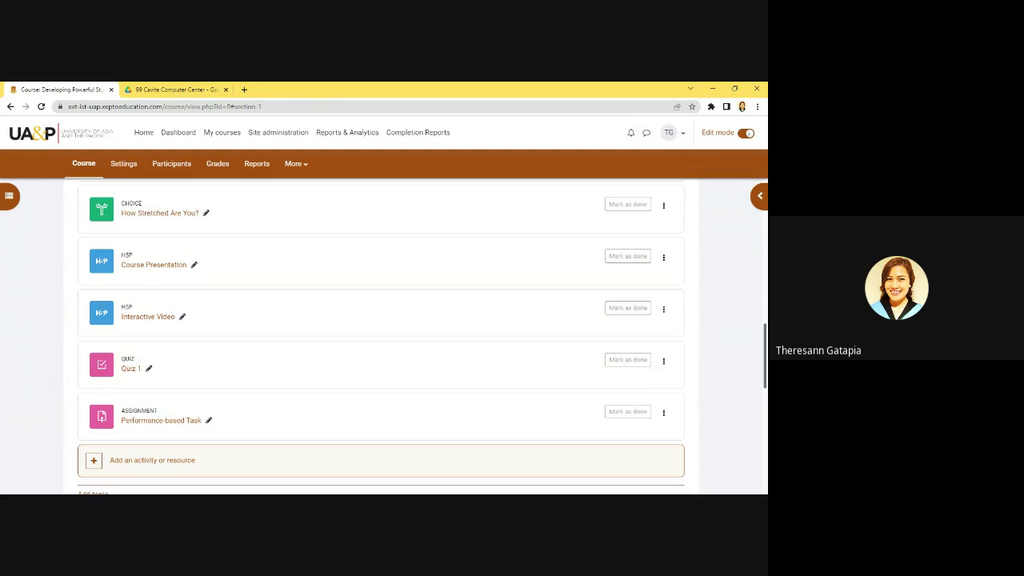
Step: Turn off edit mode and review the course's activities through to the Performance-based Task
left_click(745, 133)
scroll(391, 320, "down", 10)
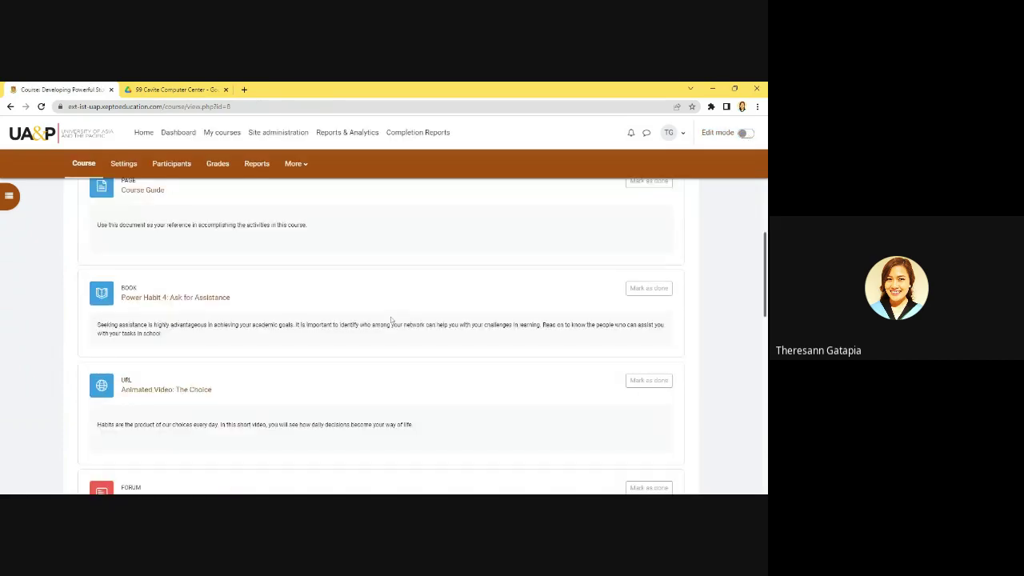
scroll(391, 320, "down", 3)
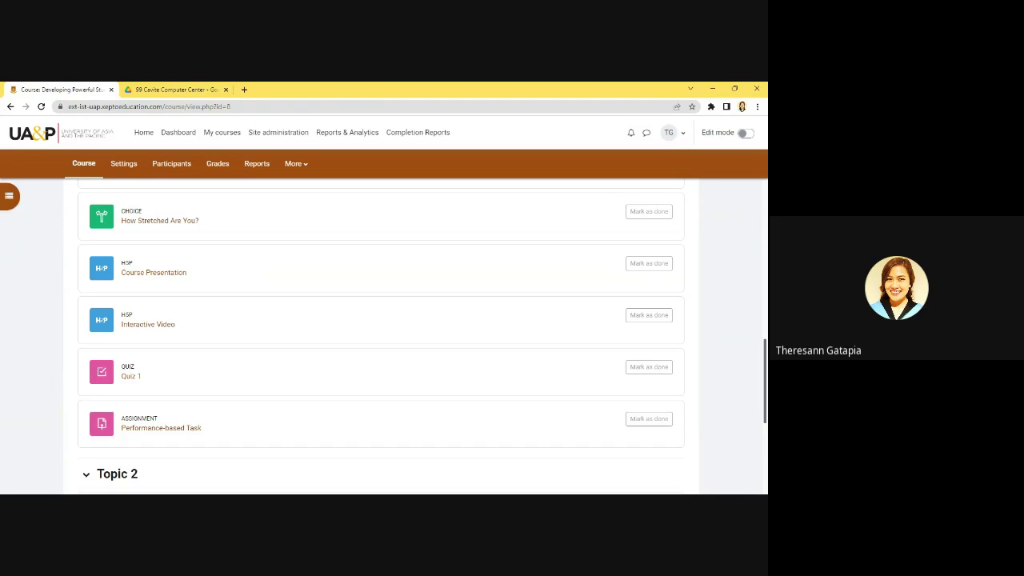
left_click(742, 133)
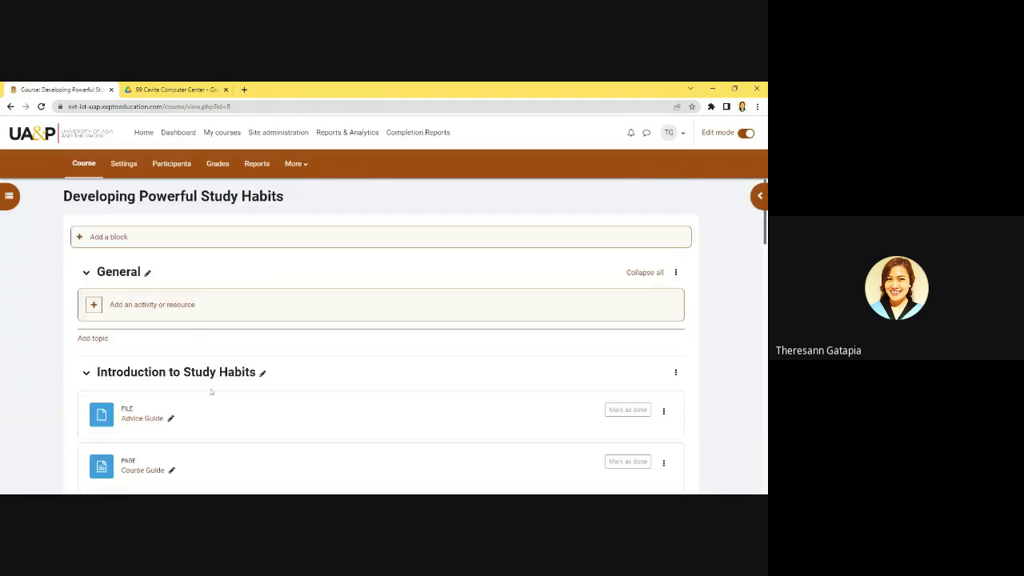
scroll(210, 387, "down", 10)
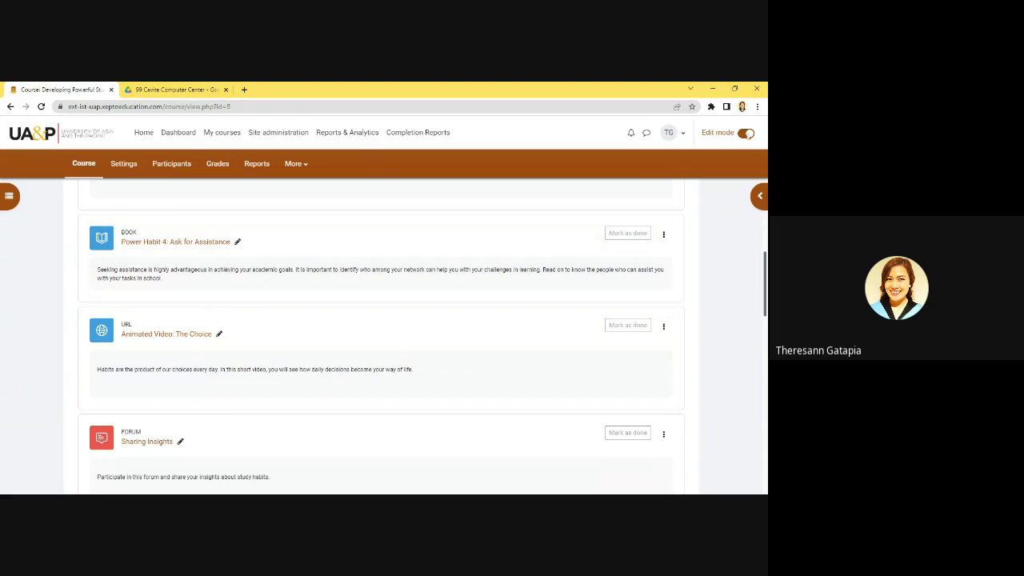
left_click(746, 133)
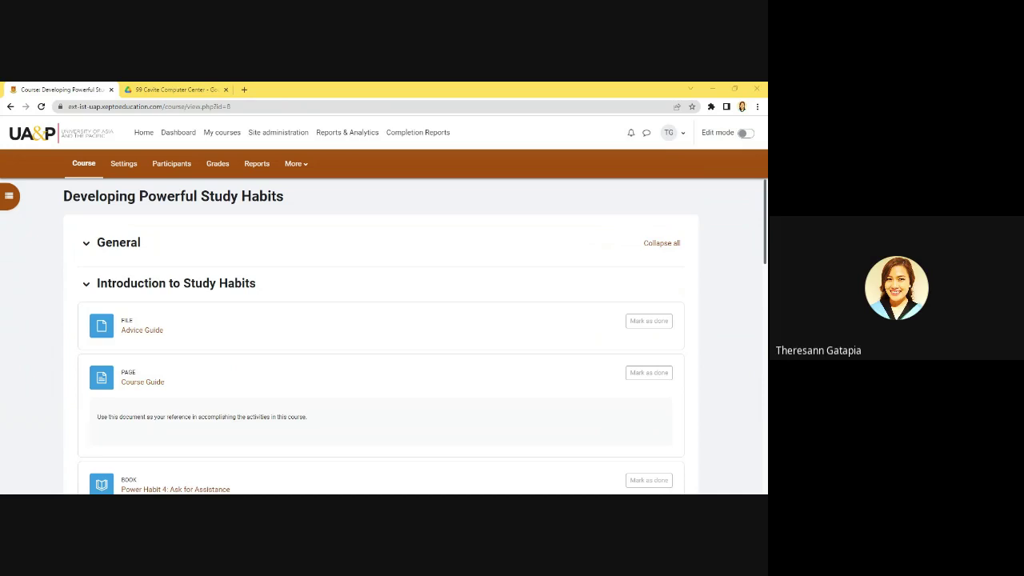
Step: Open the Course Presentation H5P activity and look over its description and first slide
scroll(279, 376, "down", 5)
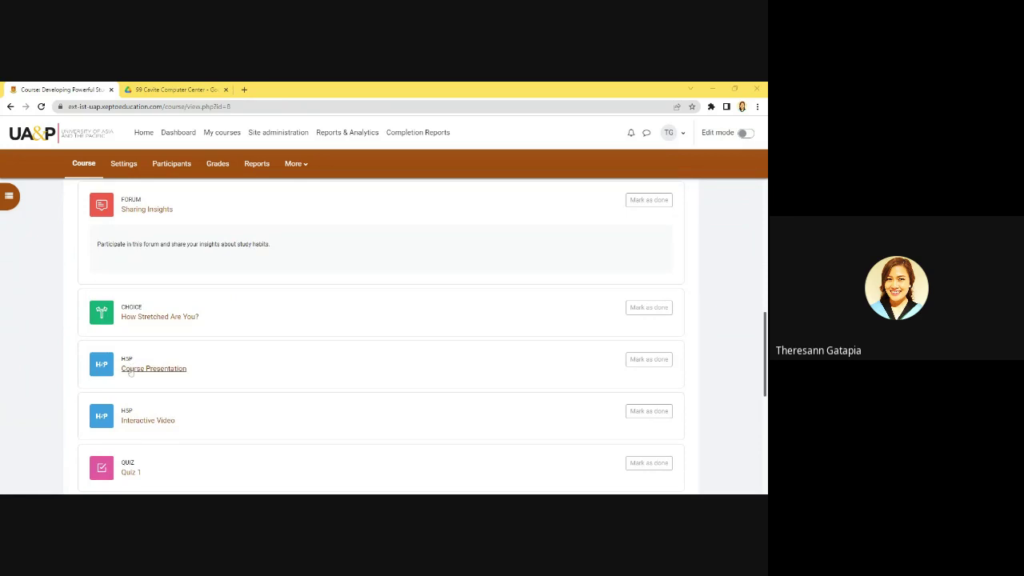
scroll(131, 370, "down", 2)
left_click(154, 272)
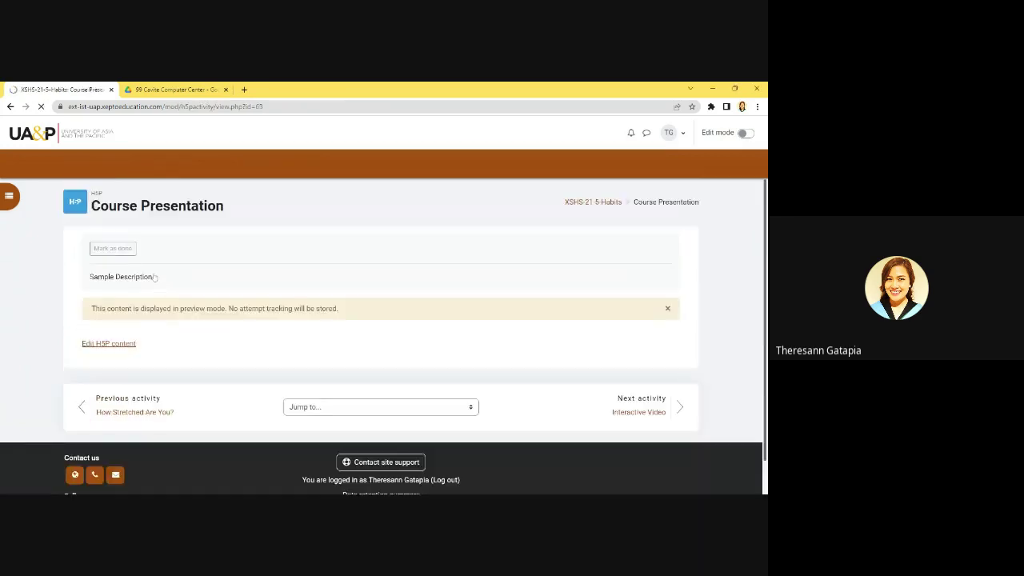
scroll(586, 302, "down", 3)
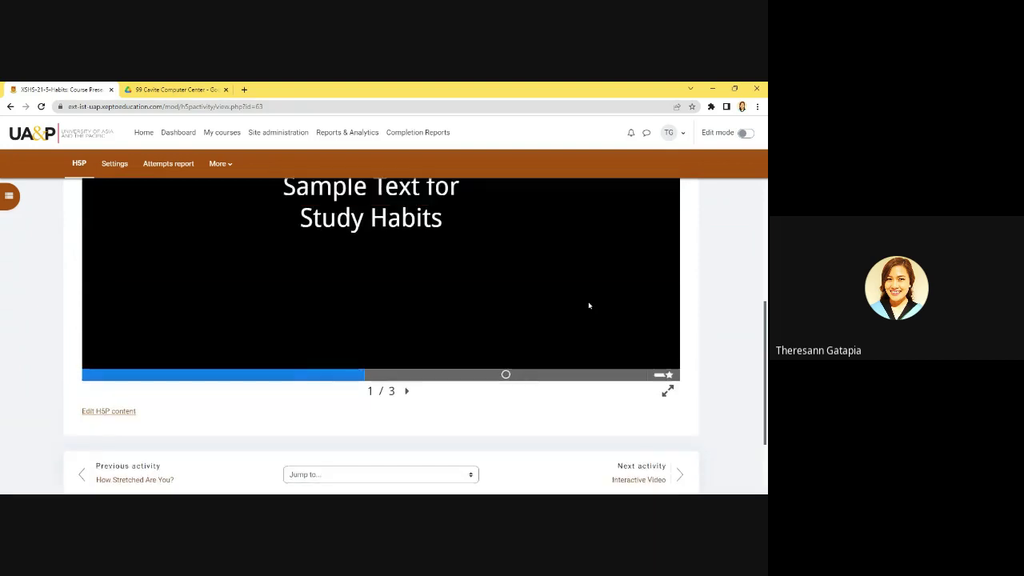
scroll(587, 304, "up", 1)
scroll(588, 305, "down", 2)
scroll(589, 305, "up", 5)
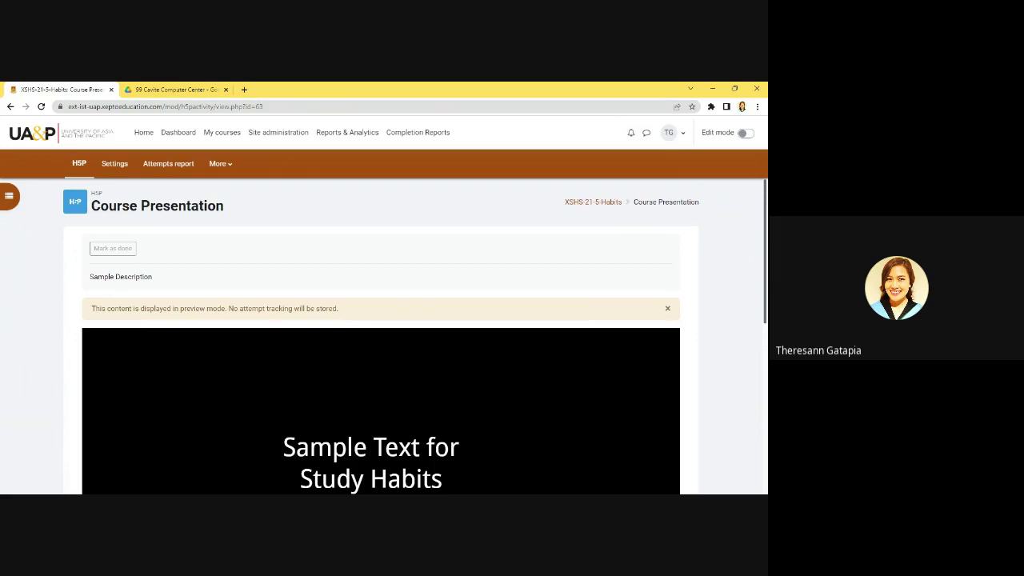
Step: Open the Course Presentation's H5P content in the H5P editor
scroll(564, 230, "down", 5)
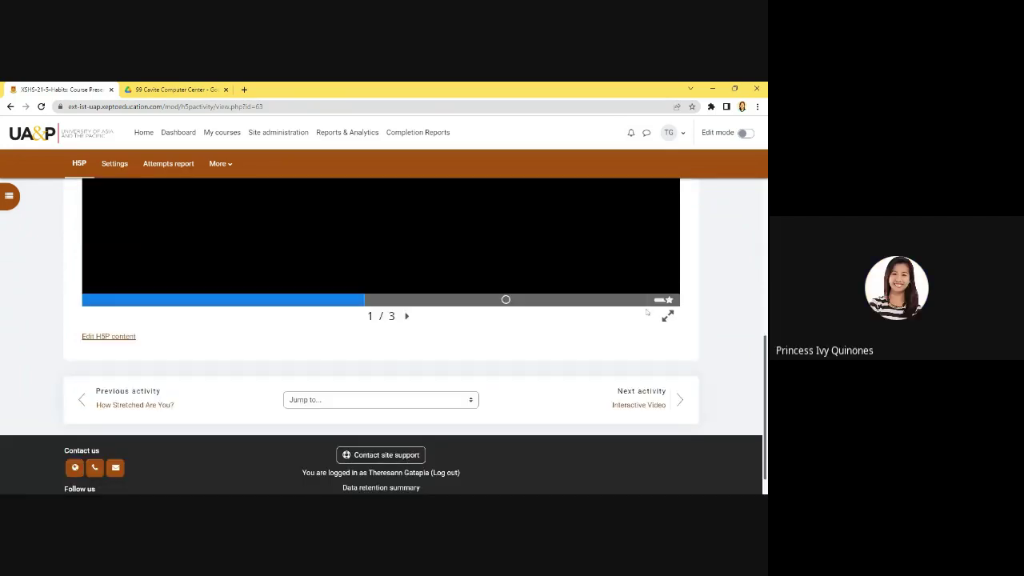
left_click(108, 337)
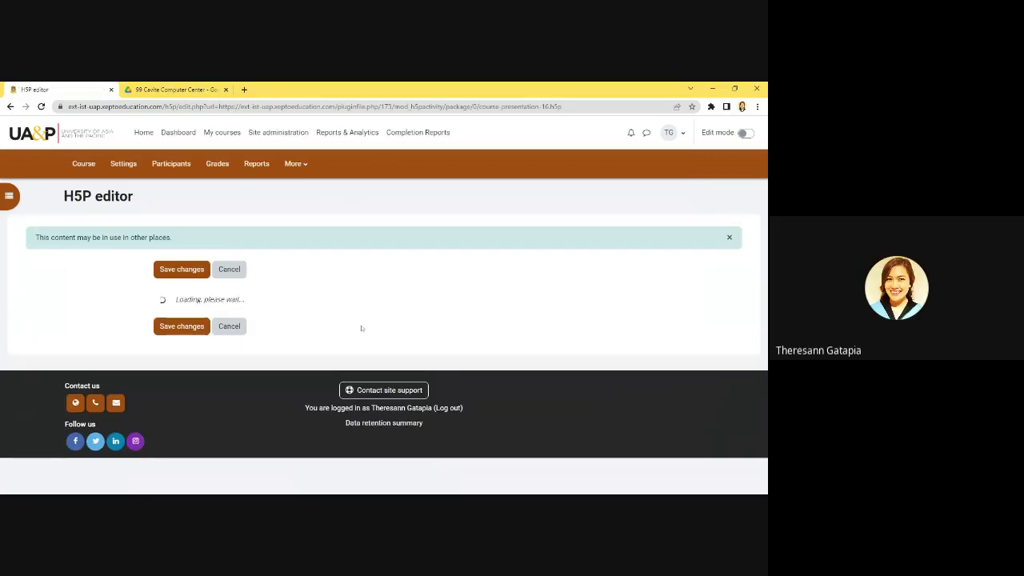
Step: Look over the Course Presentation's title, slide tools and first slide in the H5P editor
scroll(362, 327, "down", 2)
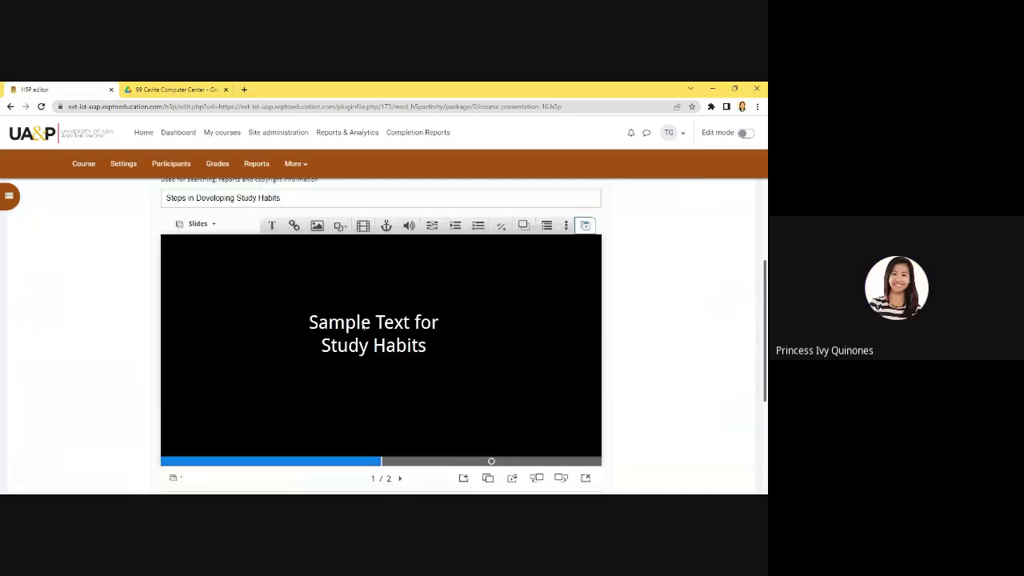
scroll(362, 327, "down", 1)
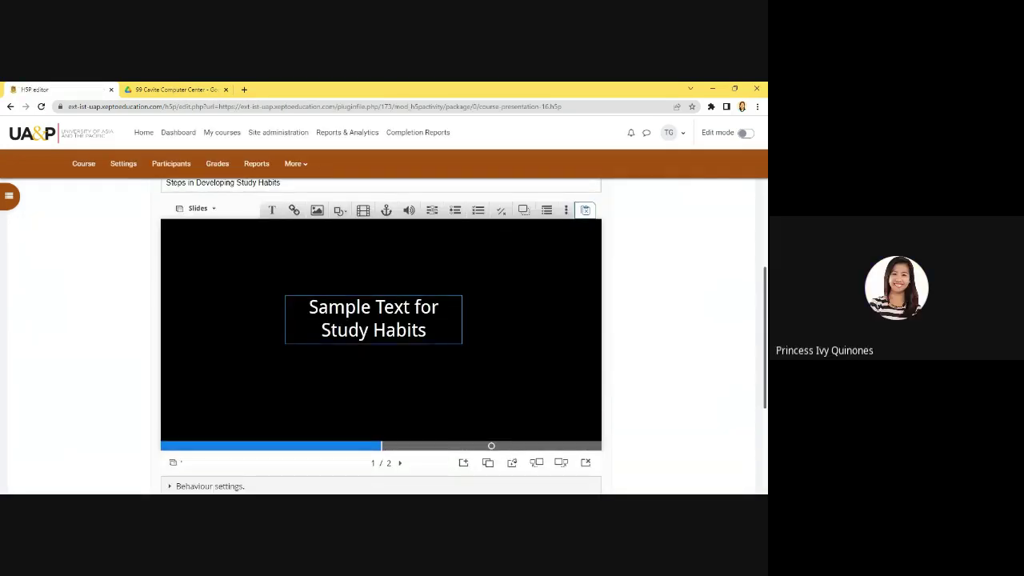
scroll(362, 328, "up", 2)
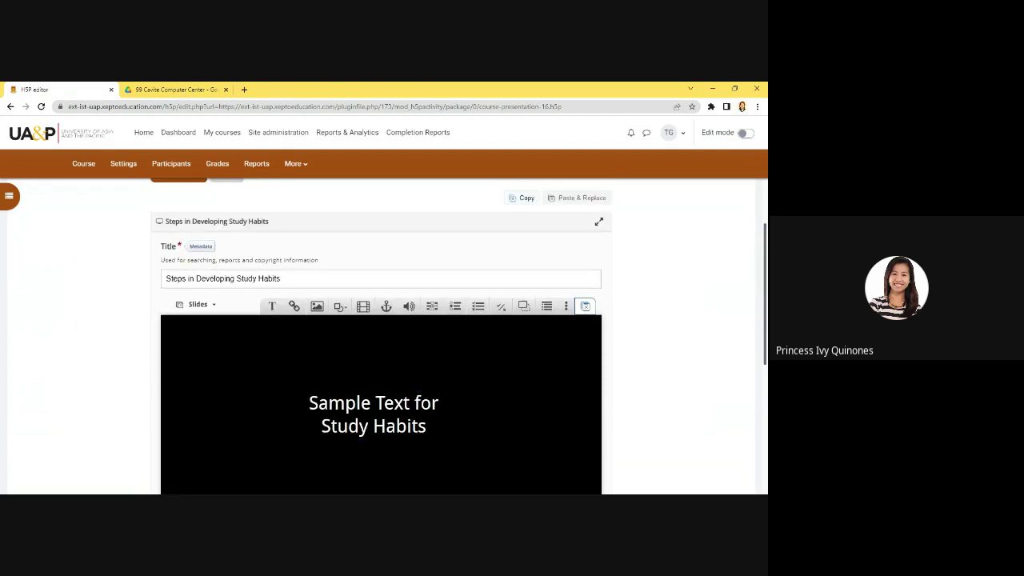
scroll(361, 326, "up", 1)
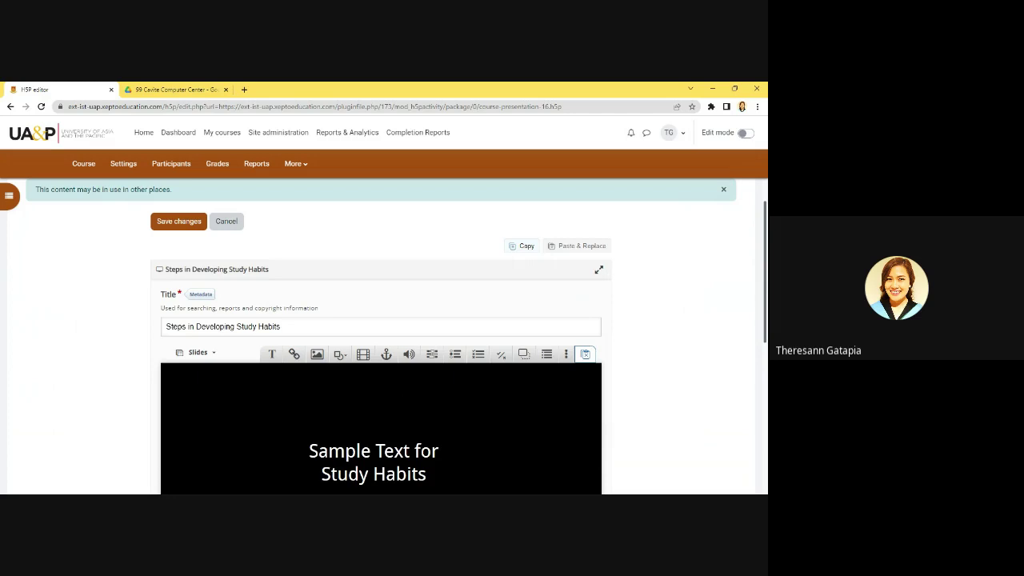
Step: Leave the H5P editor without saving and review the course page's activities down to Topic 4
left_click(84, 165)
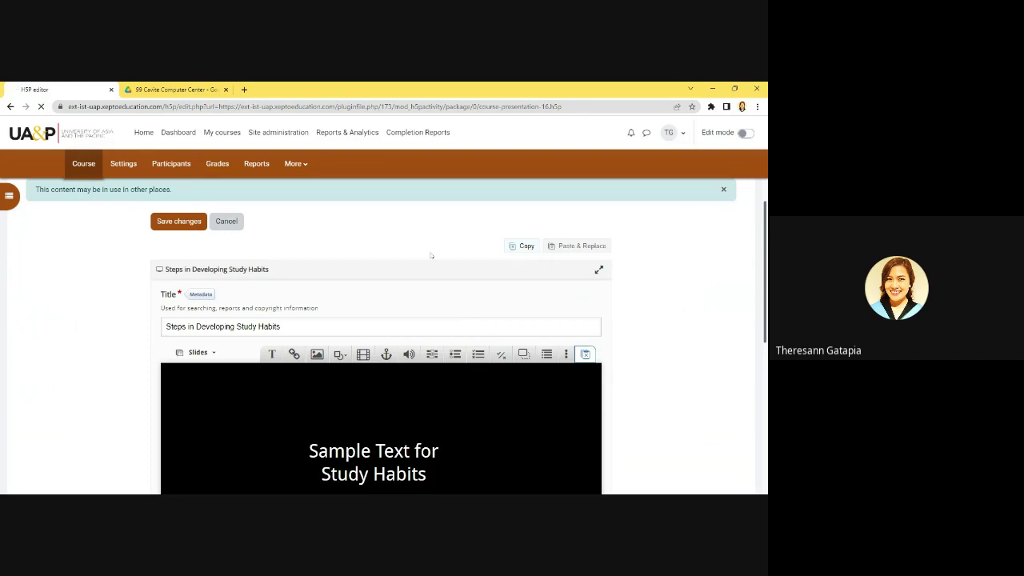
scroll(462, 297, "down", 10)
scroll(462, 297, "up", 2)
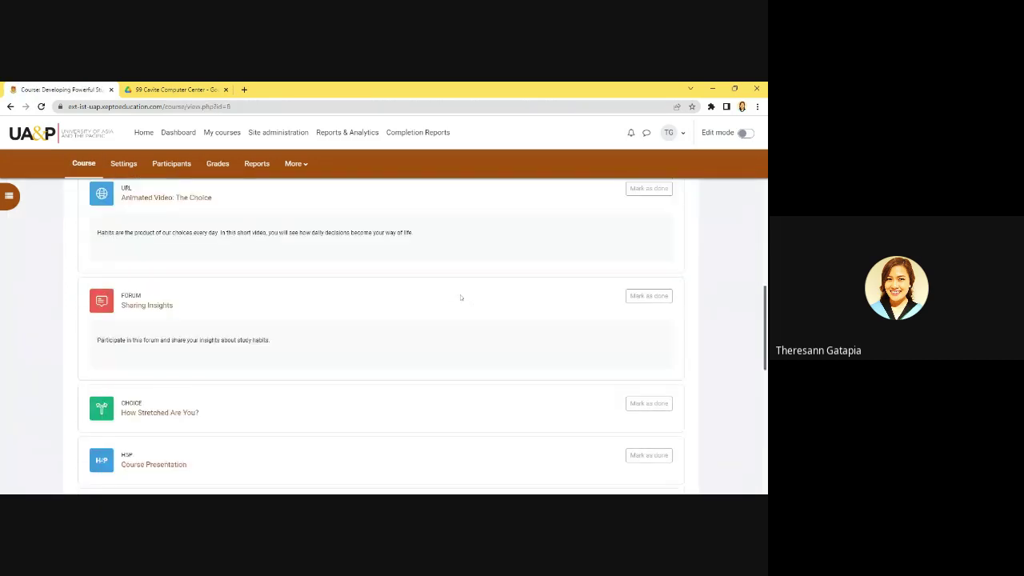
scroll(461, 296, "down", 5)
scroll(459, 297, "up", 1)
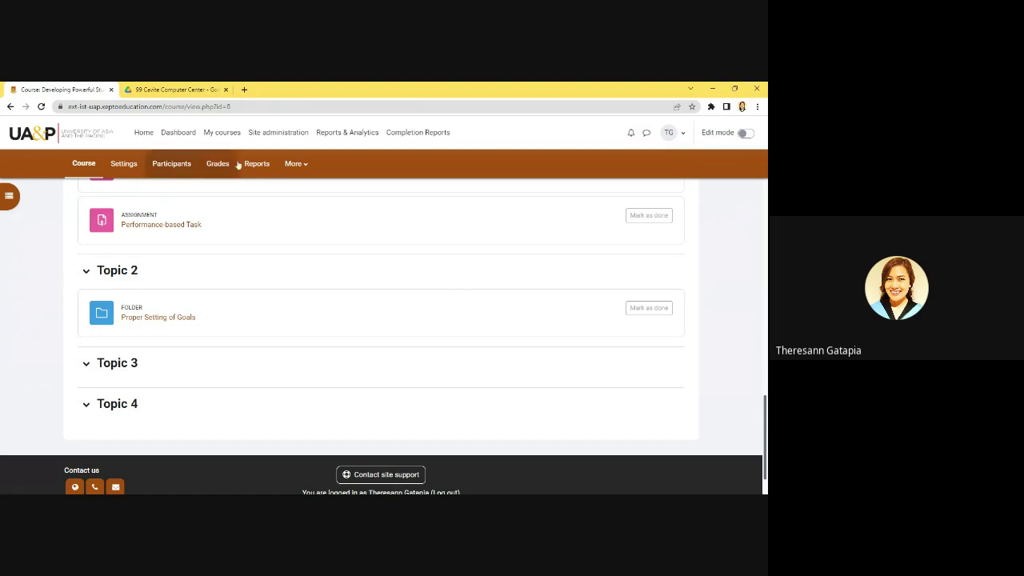
Step: Open the course's participants list and review the enrolled users and their roles
left_click(184, 165)
scroll(346, 334, "down", 3)
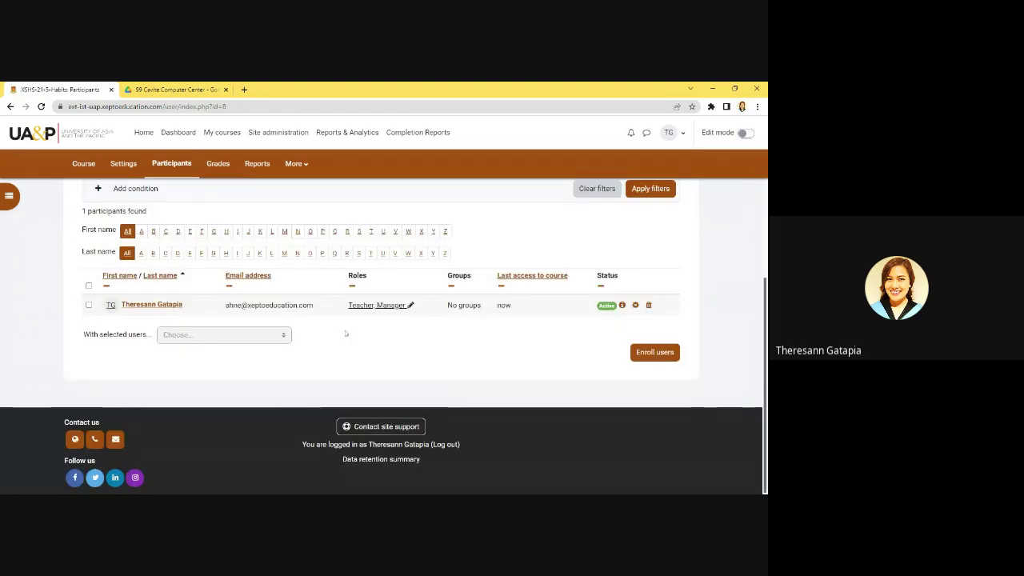
scroll(346, 333, "up", 3)
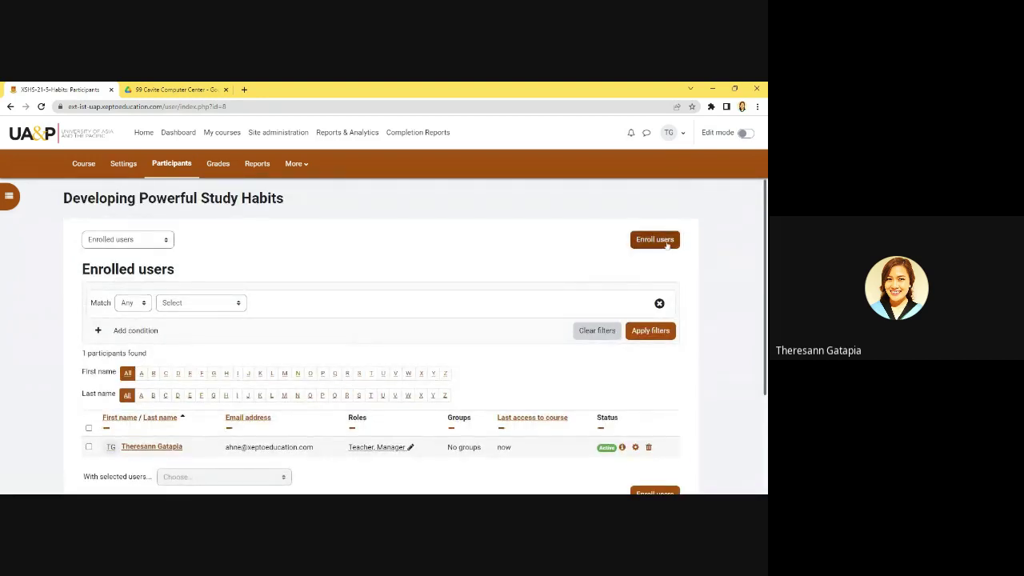
Step: Start enrolling users in the course and select the fourth person in the list of available users
left_click(666, 245)
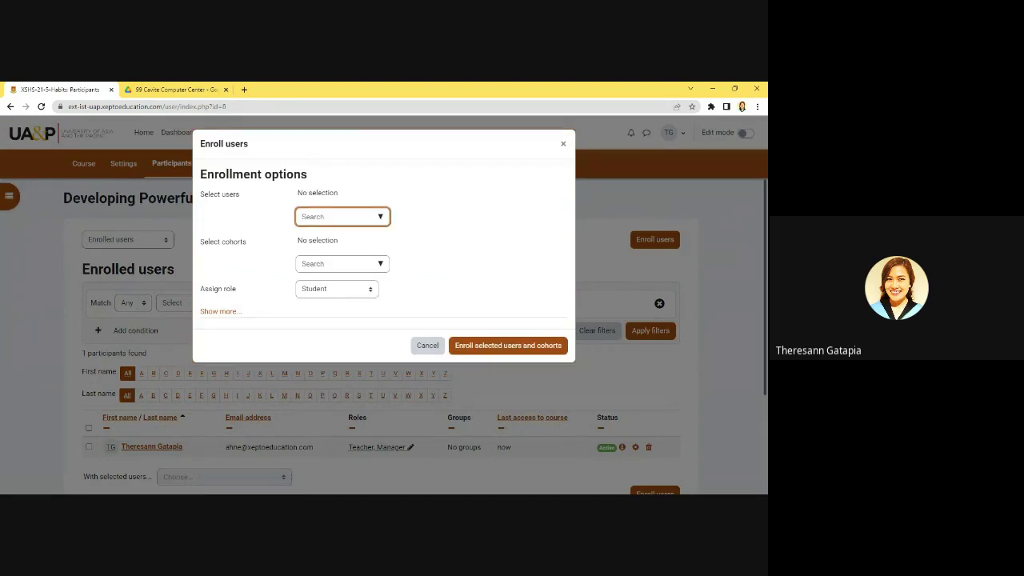
left_click(381, 216)
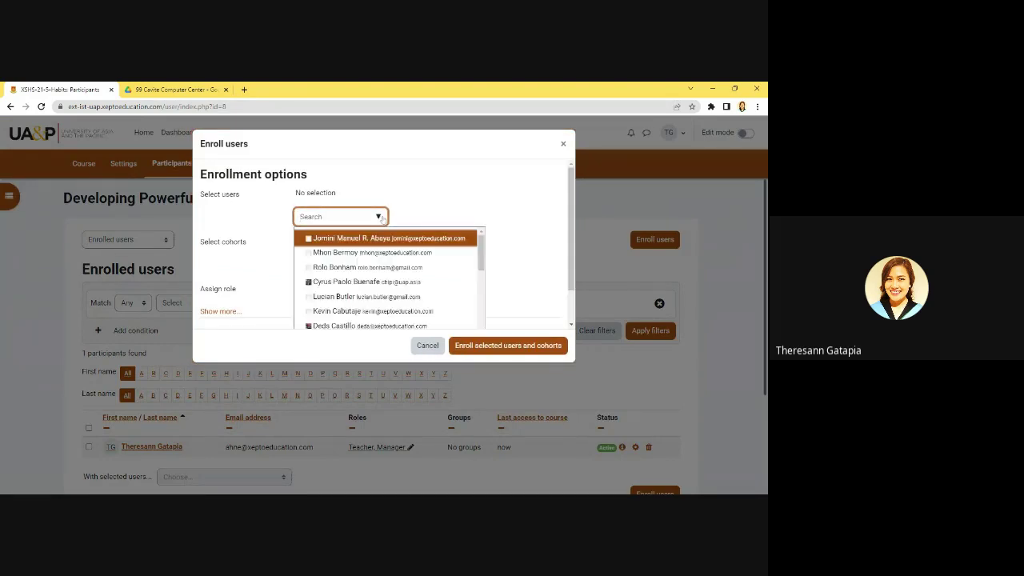
left_click(352, 285)
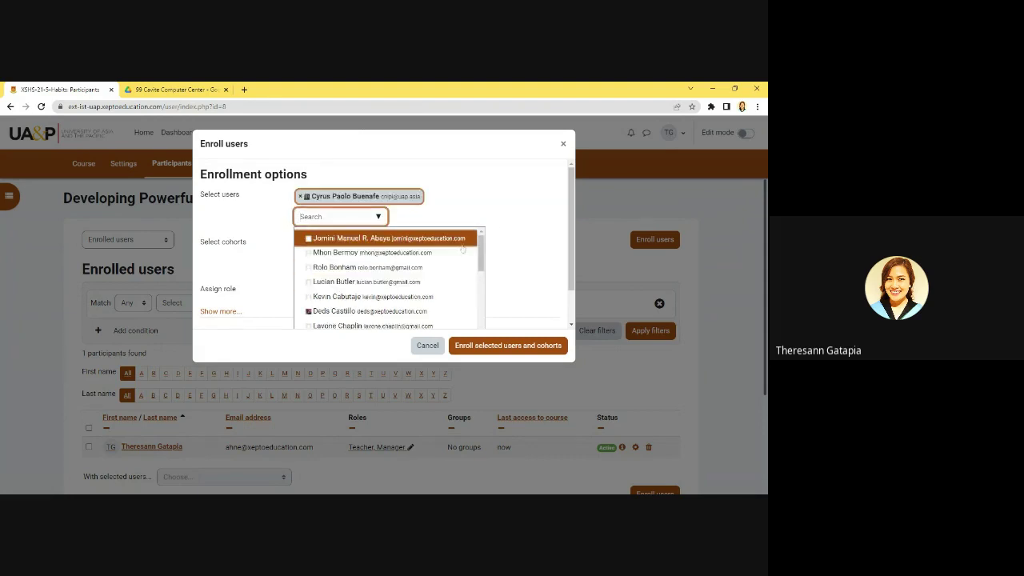
left_click(482, 241)
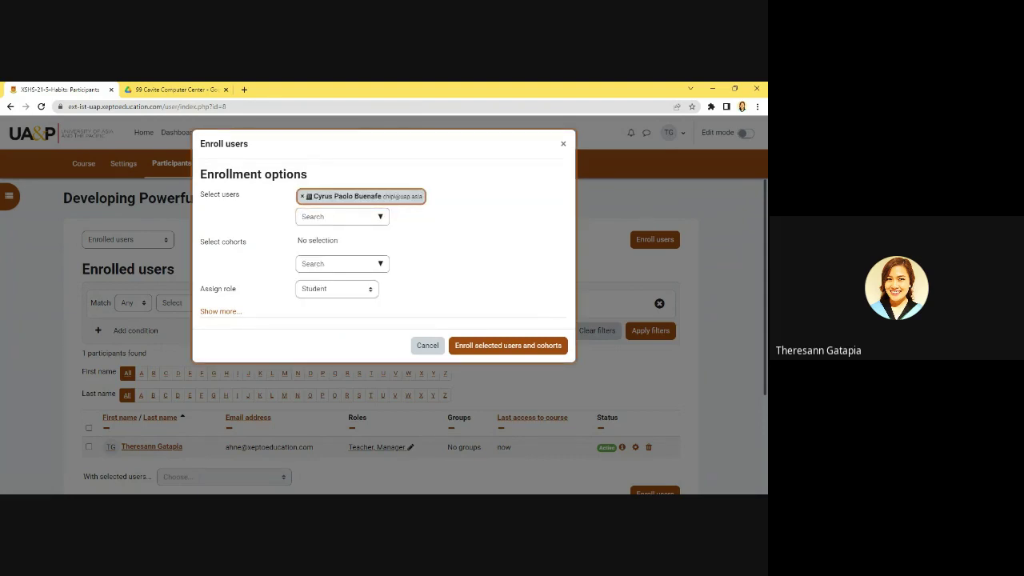
Step: Assign the Teacher role to the selected user and enroll them in the course
left_click(370, 289)
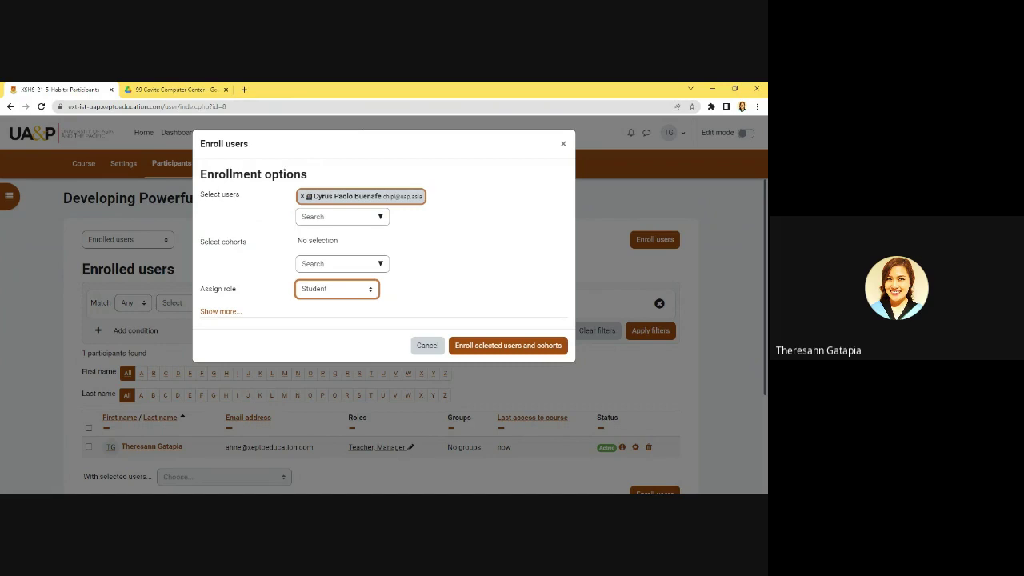
left_click(317, 320)
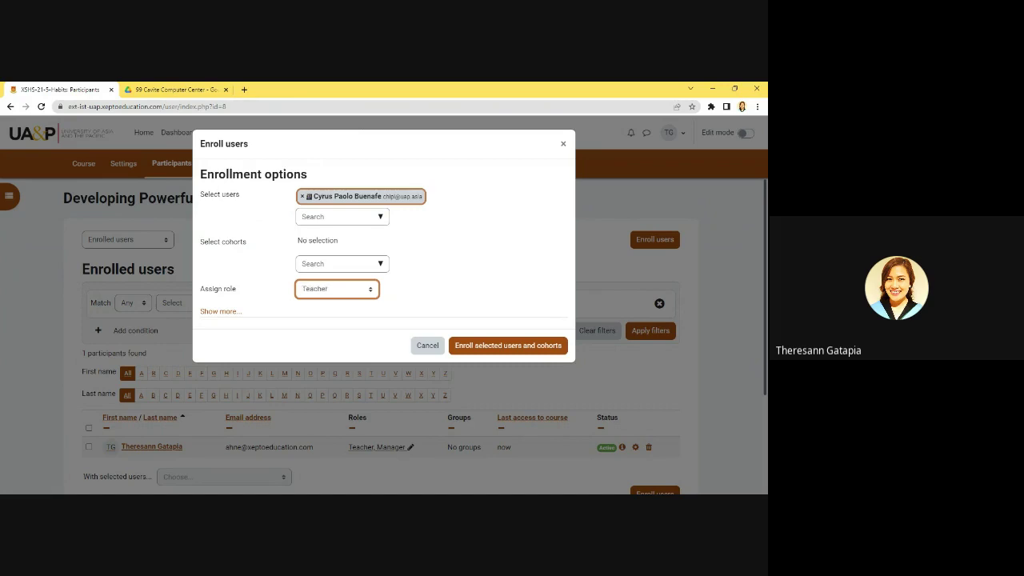
left_click(504, 346)
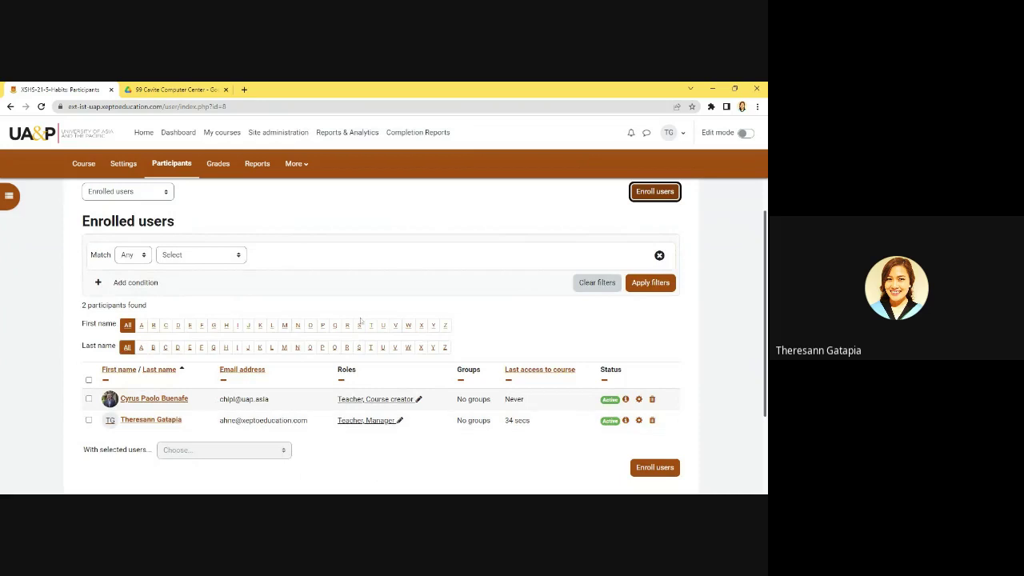
scroll(360, 320, "up", 1)
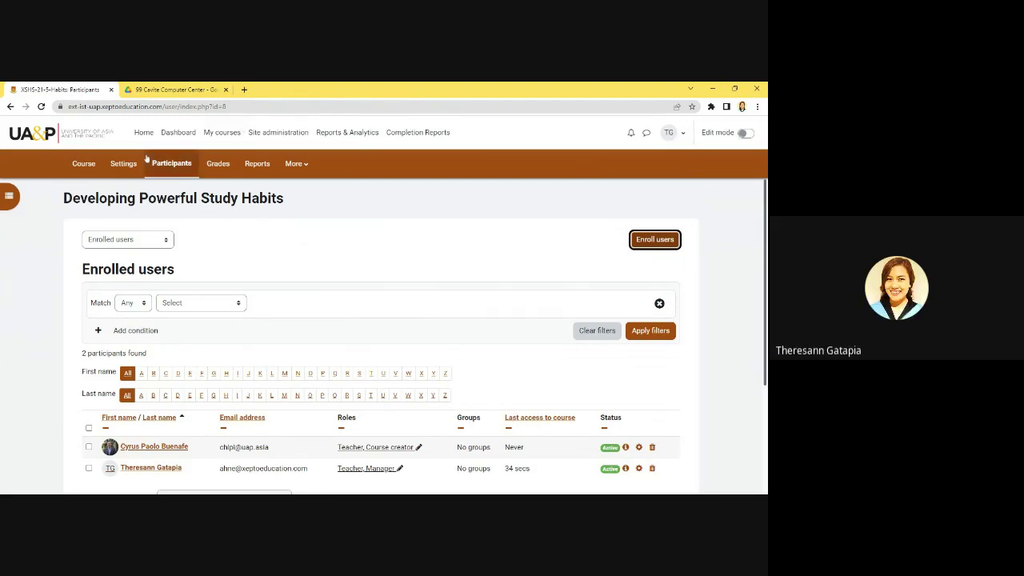
Step: Return to the course page and look over the activities in the Introduction to Study Habits section
left_click(83, 165)
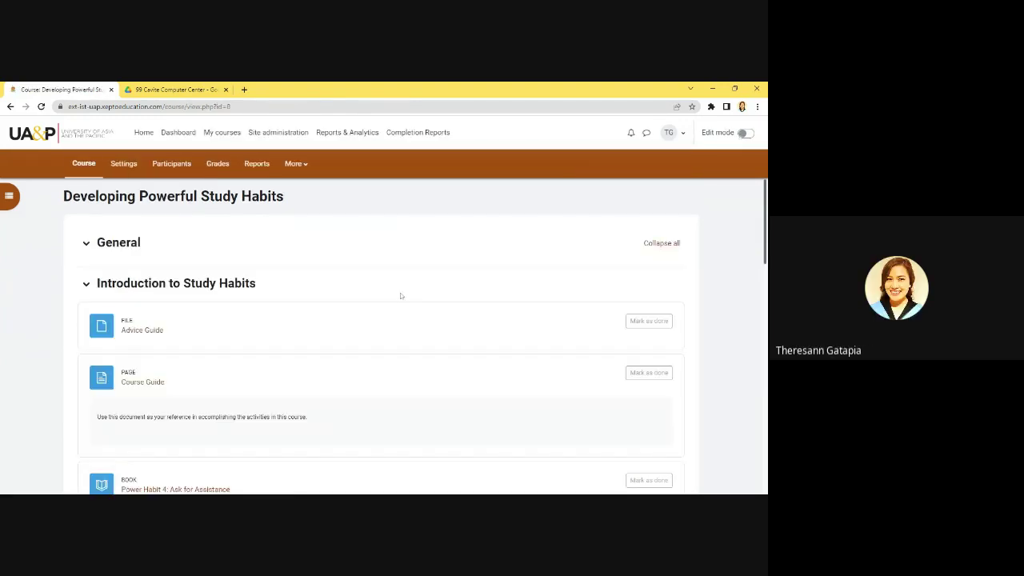
scroll(404, 298, "down", 3)
scroll(404, 298, "up", 2)
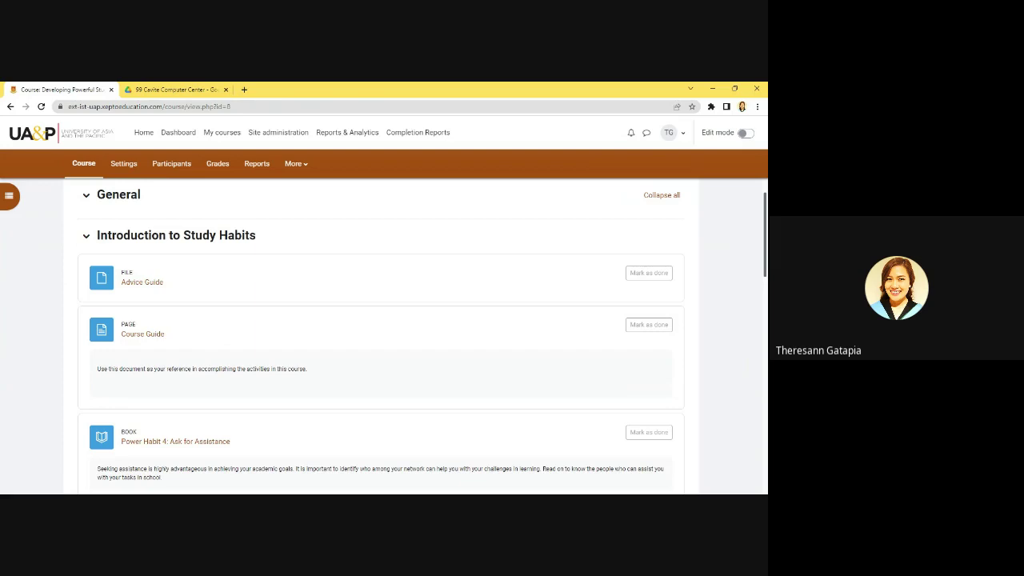
scroll(446, 334, "down", 2)
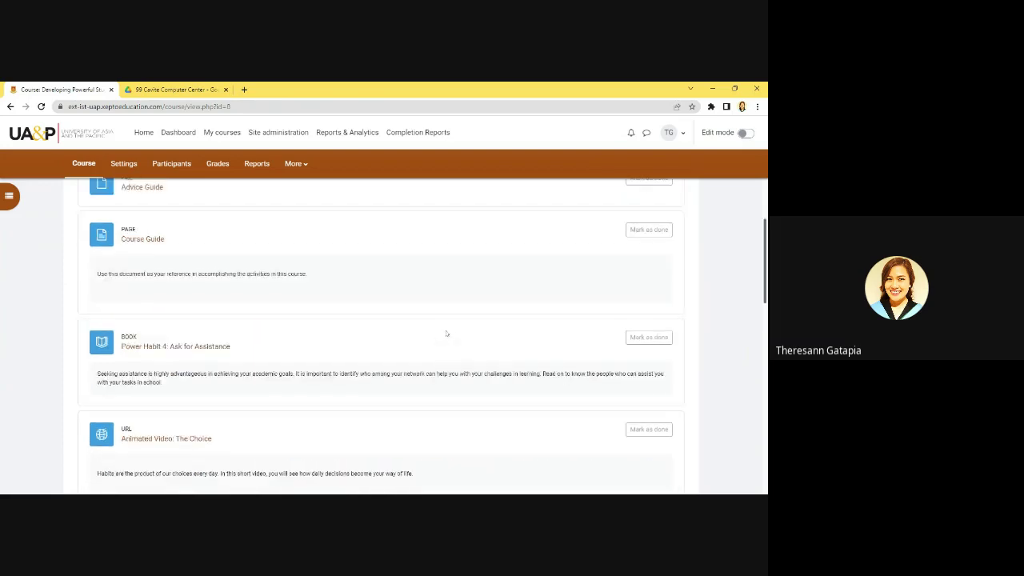
scroll(447, 333, "up", 1)
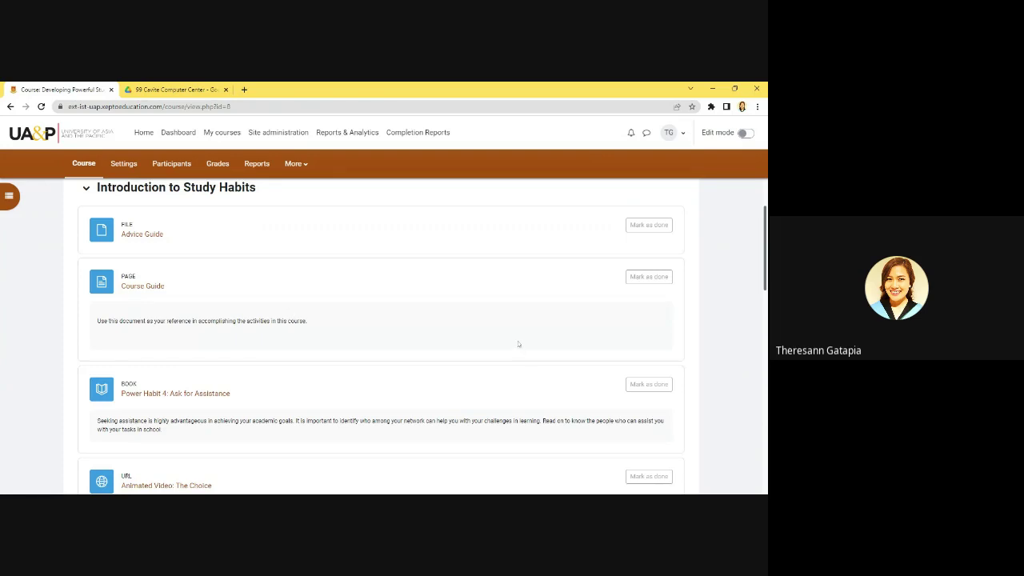
scroll(518, 344, "down", 3)
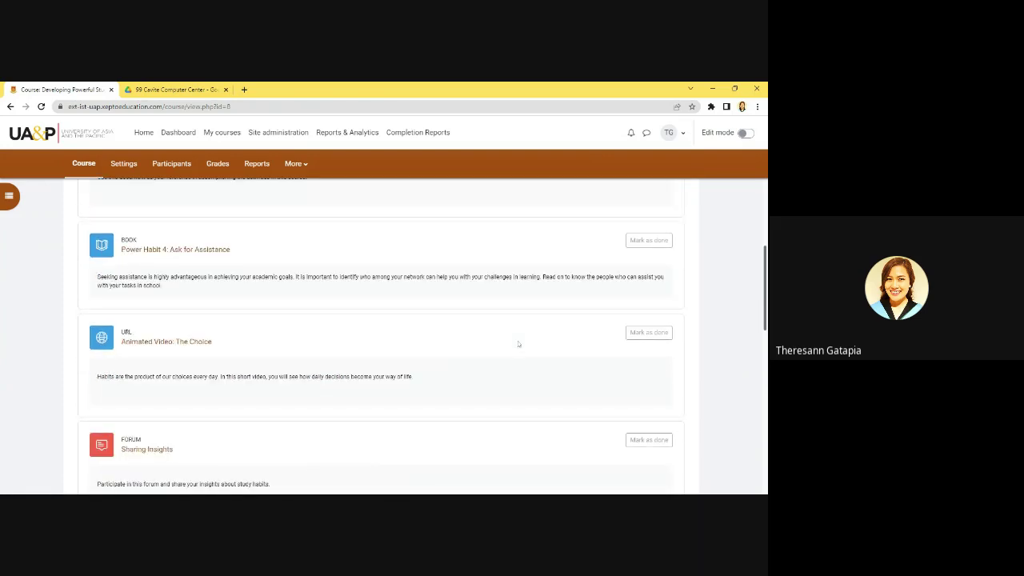
scroll(518, 344, "up", 4)
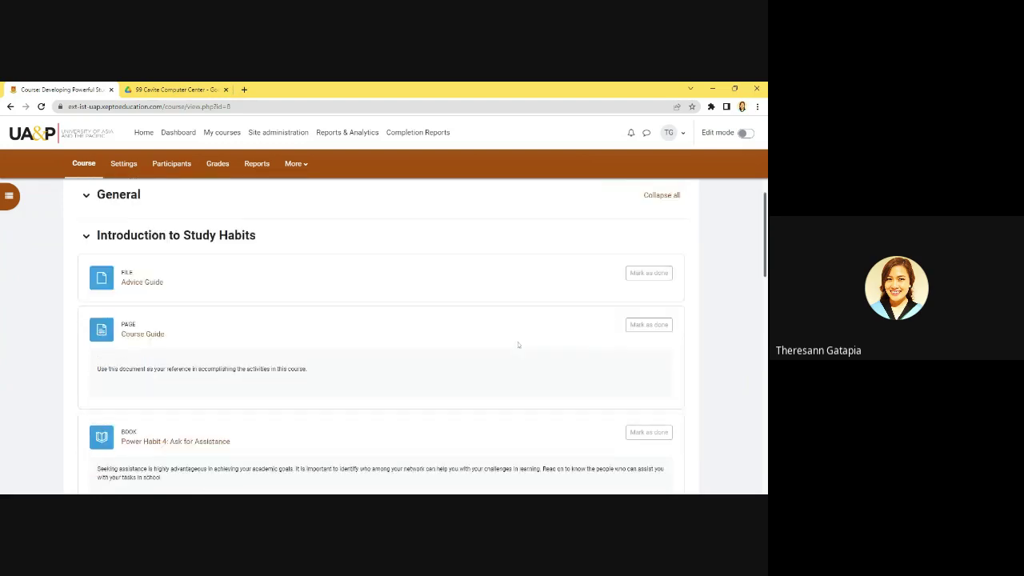
scroll(518, 344, "up", 1)
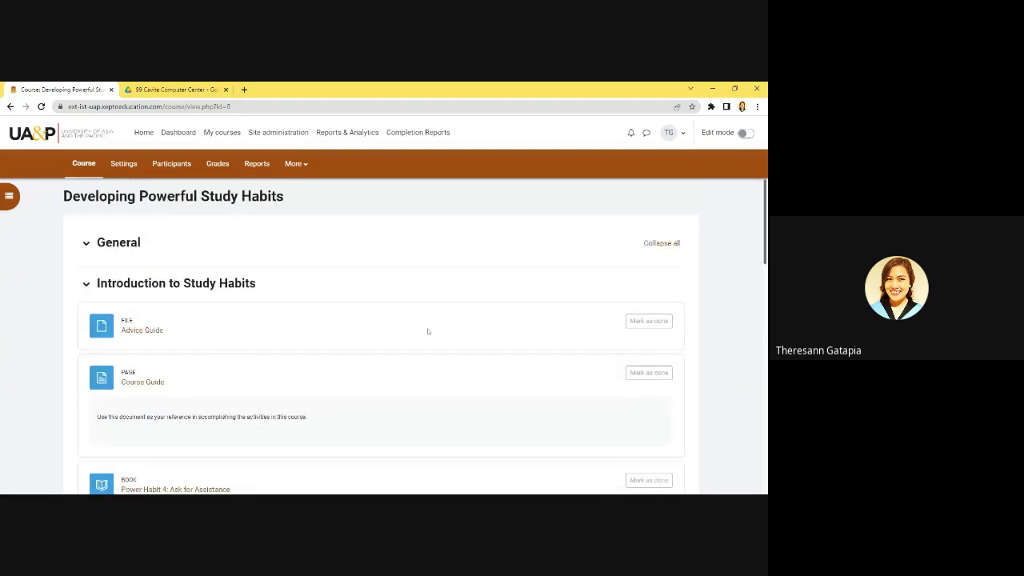
scroll(736, 211, "down", 3)
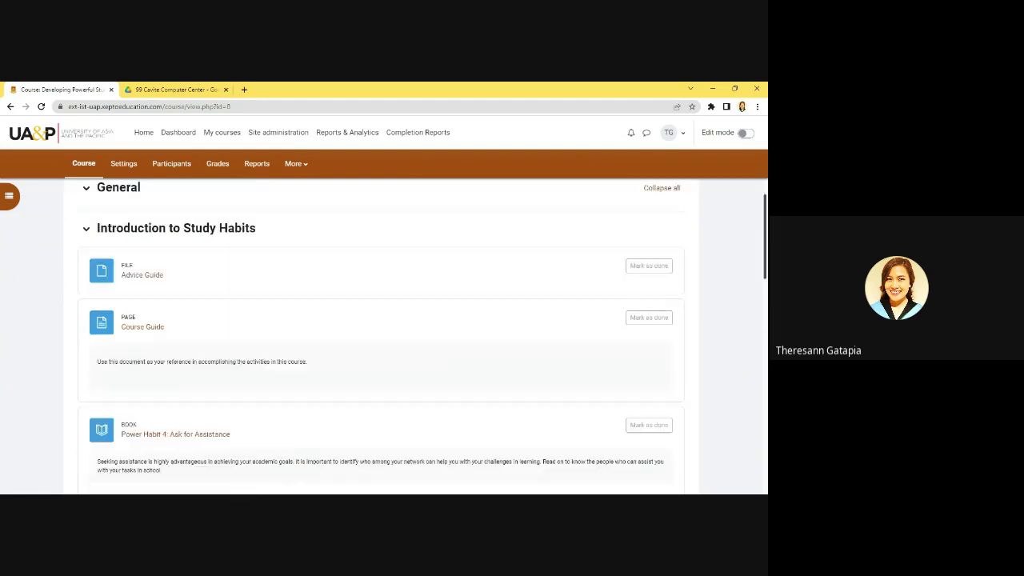
scroll(736, 211, "up", 3)
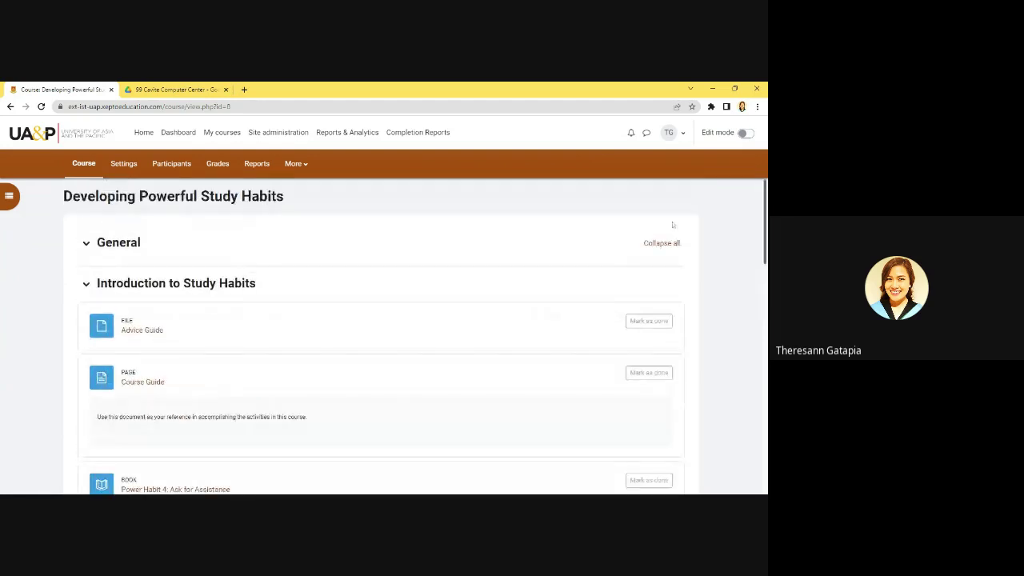